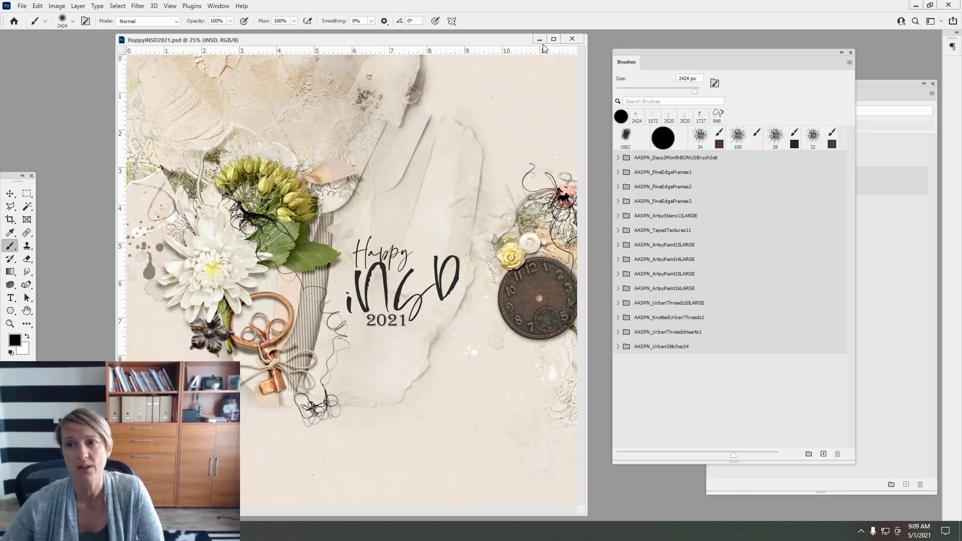
# Close the HappyiNSD2021.psd document, dismiss the home screen and switch to File Explorer
pyautogui.click(572, 39)
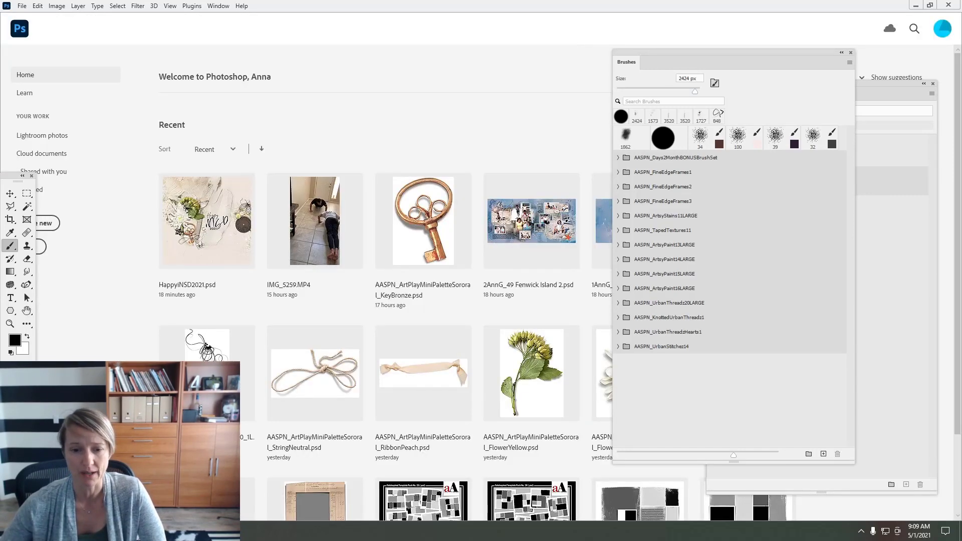
pyautogui.click(21, 31)
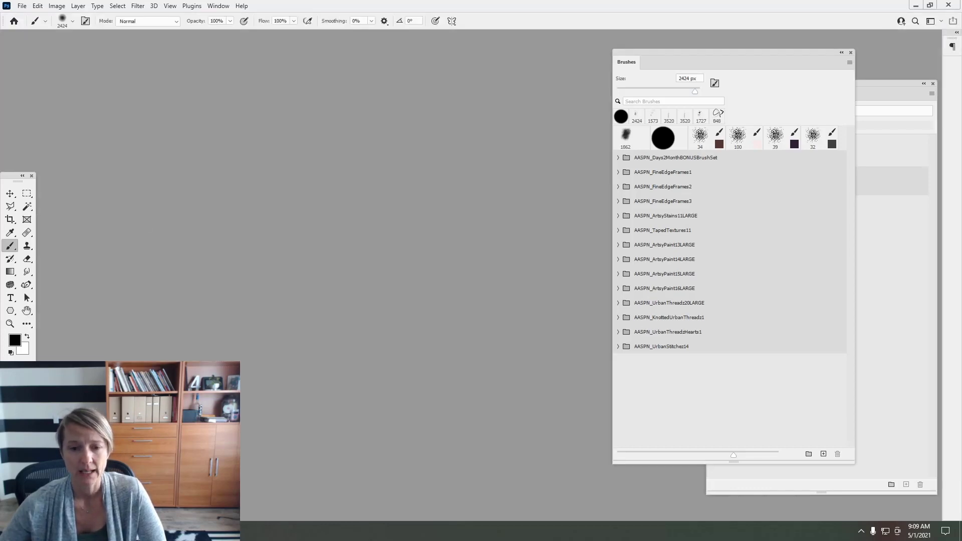
pyautogui.hotkey('alt', 'Tab')
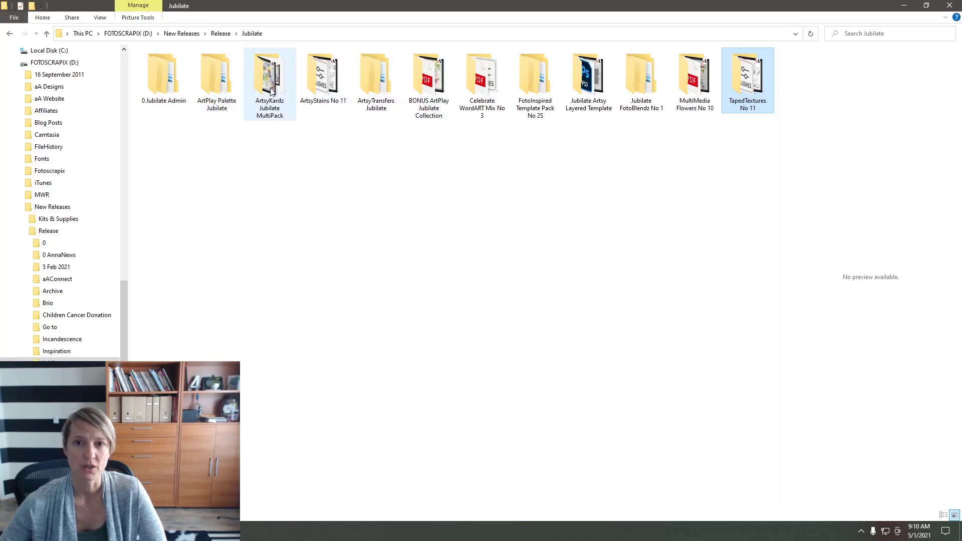
# Preview the AASPN_ArtPlayPaletteJubilate image in the ArtPlay Palette Jubilate A folder and enlarge its preview
pyautogui.doubleClick(212, 89)
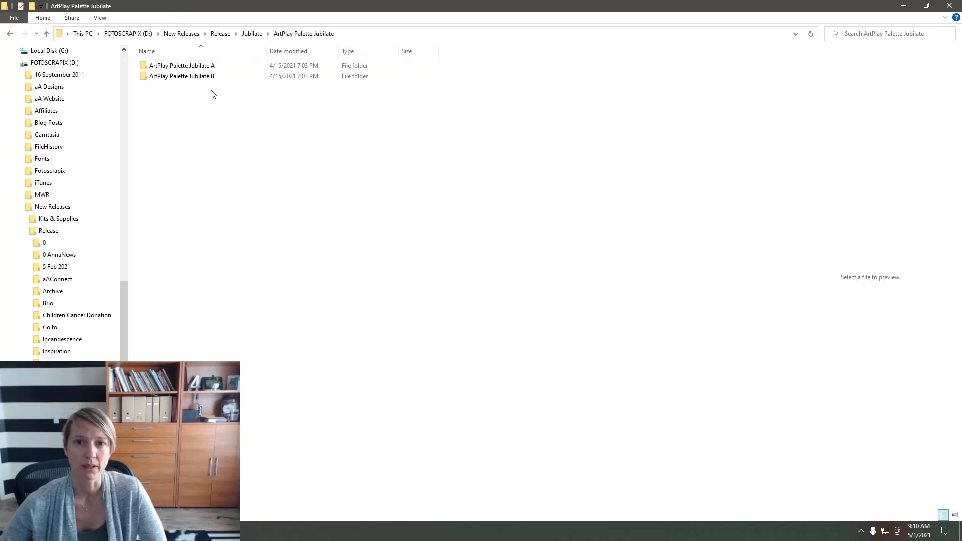
pyautogui.doubleClick(194, 65)
pyautogui.click(173, 99)
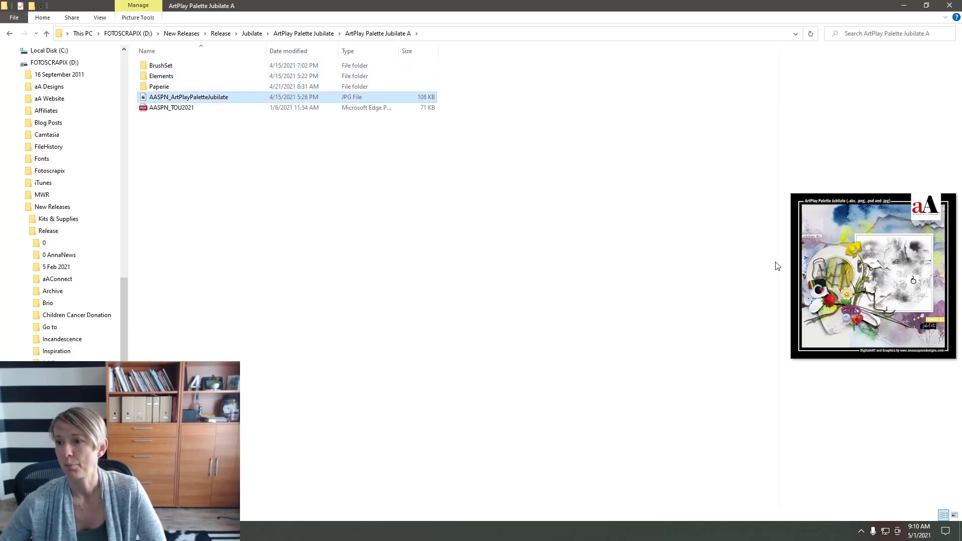
pyautogui.moveTo(778, 262); pyautogui.dragTo(382, 258)
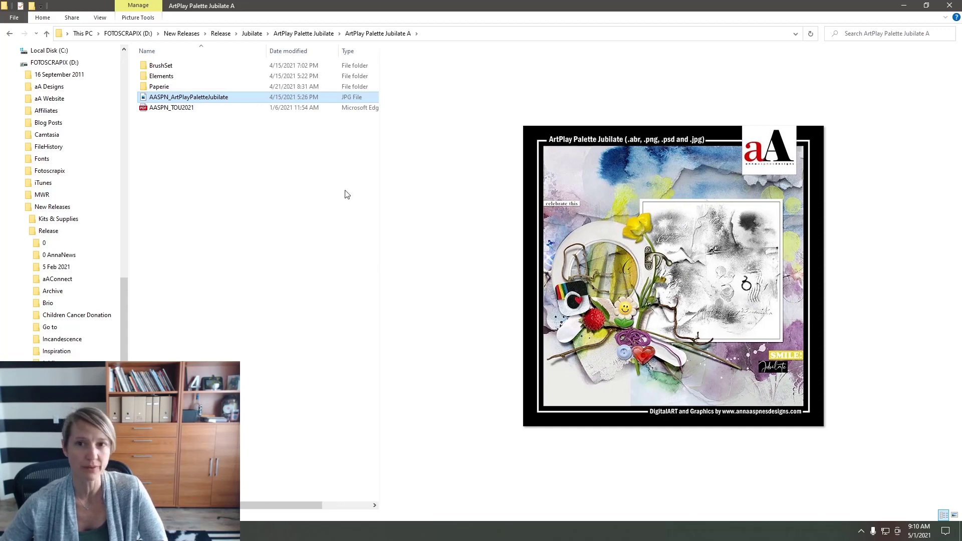
# Go back to the Jubilate folder and open FotoInspired Template Pack No 25 Part 1 inside the template pack folder
pyautogui.click(255, 33)
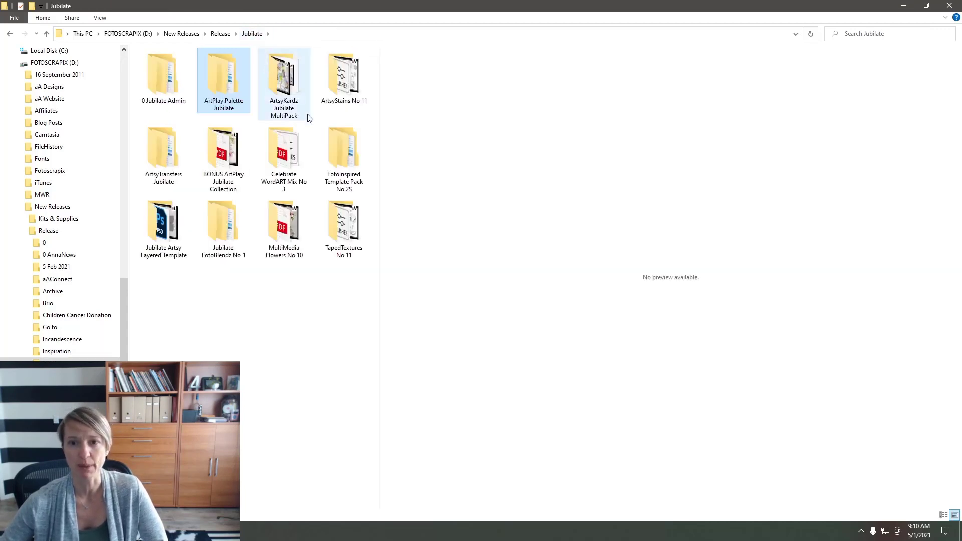
pyautogui.doubleClick(349, 171)
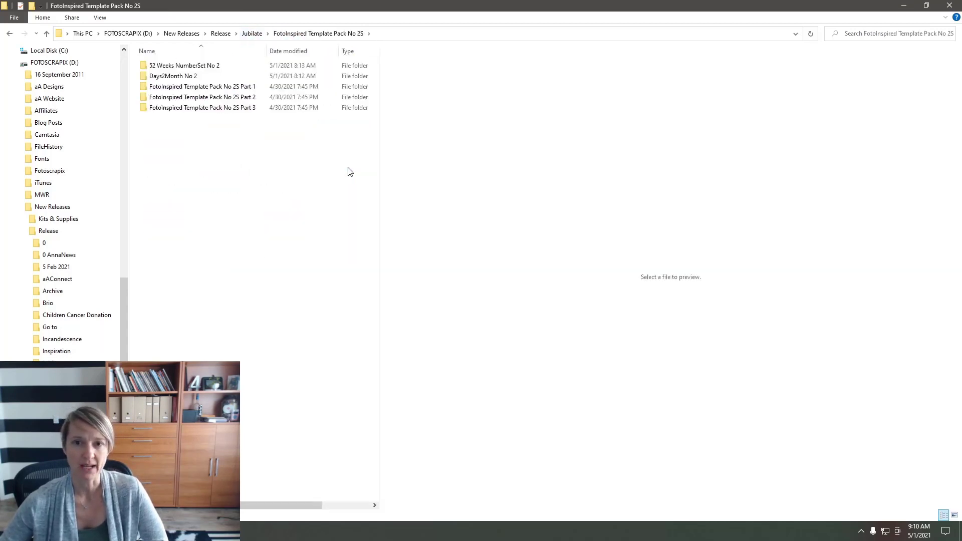
pyautogui.doubleClick(204, 88)
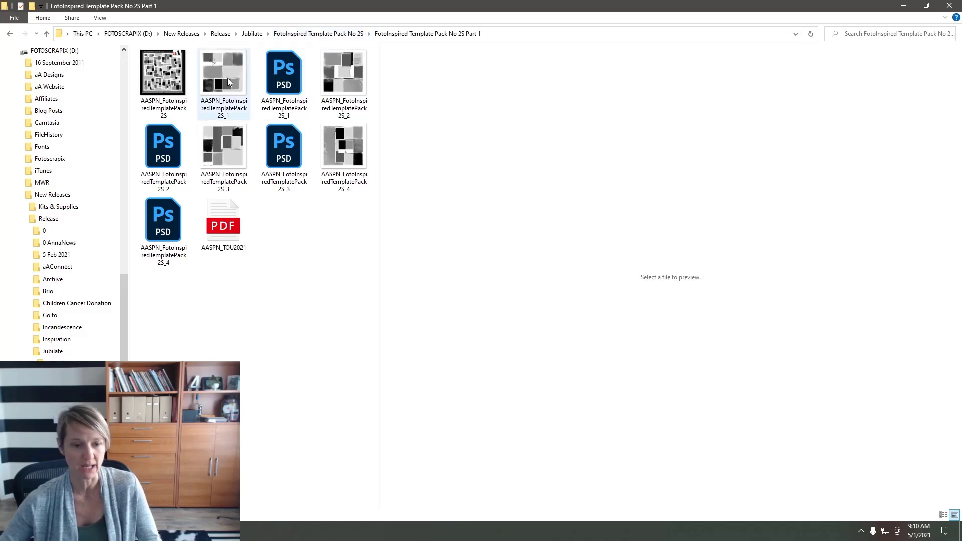
pyautogui.click(318, 33)
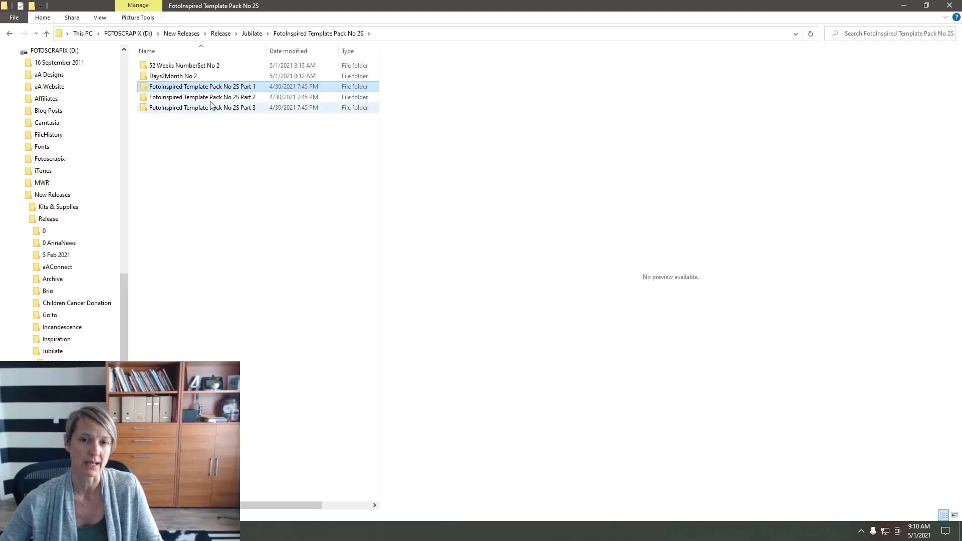
pyautogui.doubleClick(202, 88)
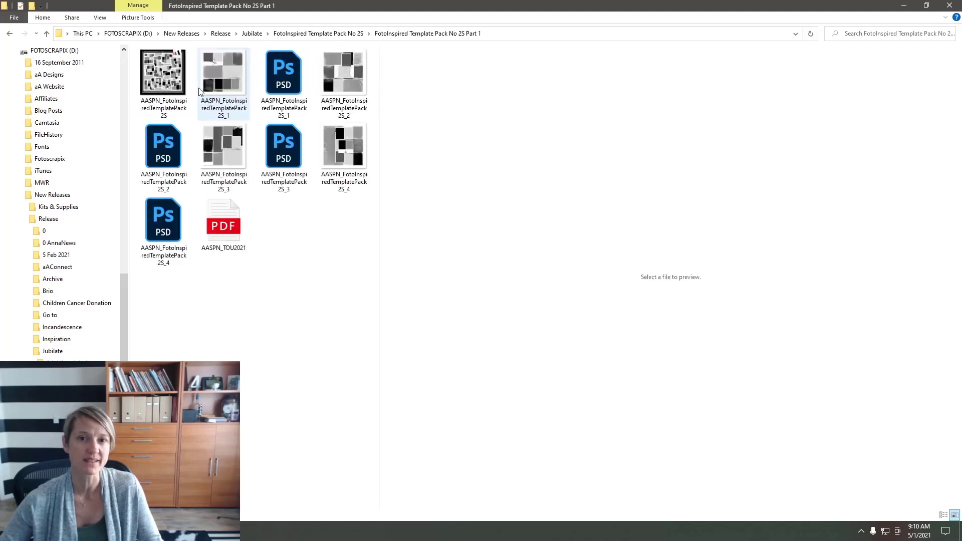
# Copy the four JPG previews of templates 1 to 4 from Part 1 into the FotoInspired Template Pack No 25 folder
pyautogui.click(234, 88)
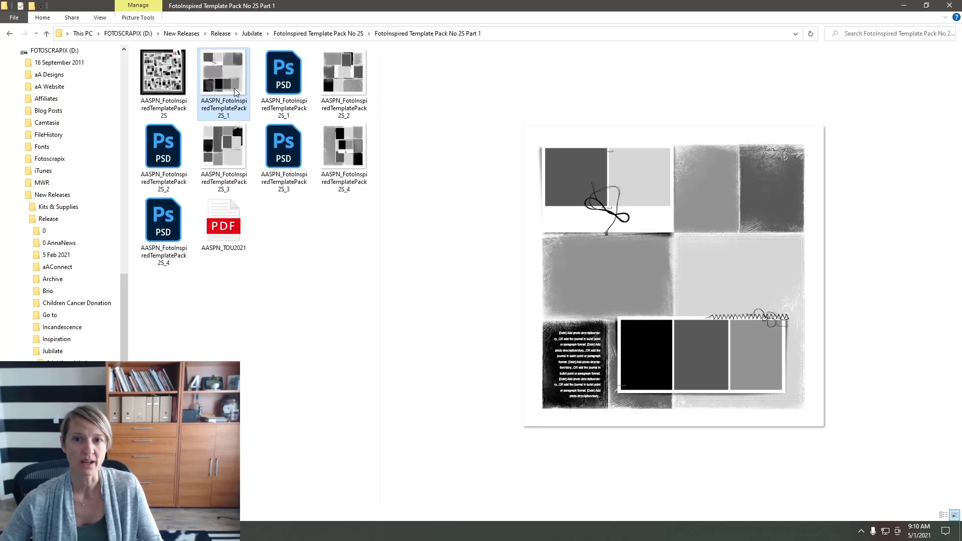
pyautogui.keyDown('ctrl'); pyautogui.click(344, 76); pyautogui.keyUp('ctrl')
pyautogui.keyDown('ctrl'); pyautogui.click(224, 145); pyautogui.keyUp('ctrl')
pyautogui.keyDown('ctrl'); pyautogui.click(344, 161); pyautogui.keyUp('ctrl')
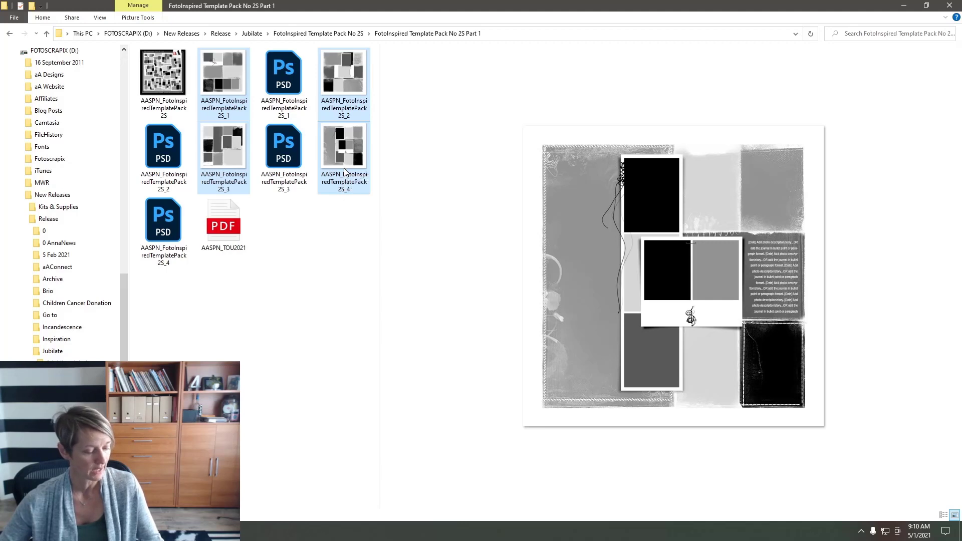
pyautogui.rightClick(332, 157)
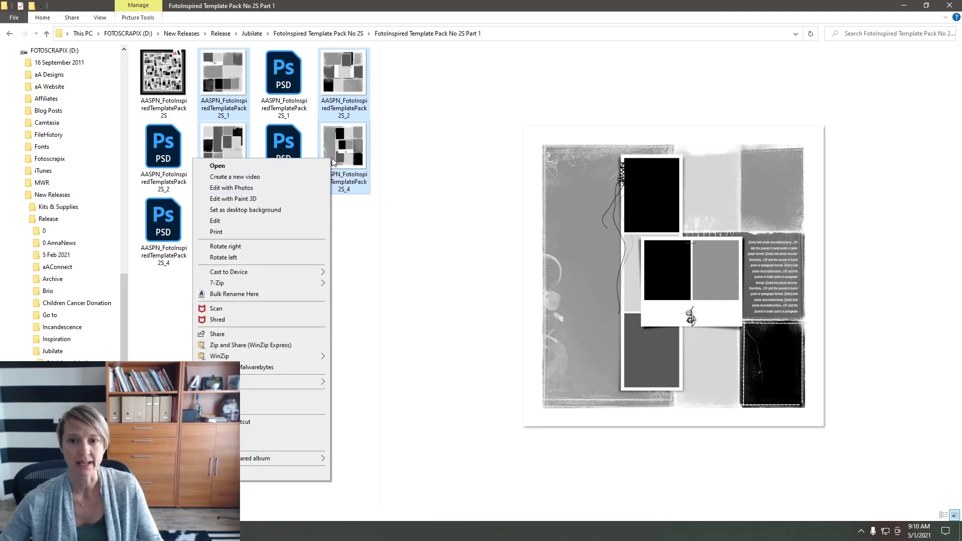
pyautogui.press('Escape')
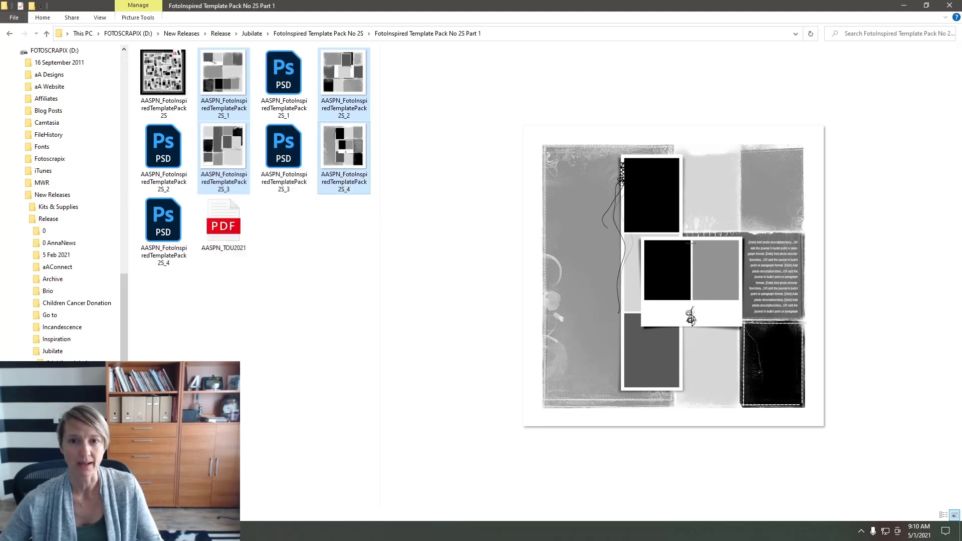
pyautogui.click(10, 33)
pyautogui.rightClick(239, 202)
pyautogui.click(168, 271)
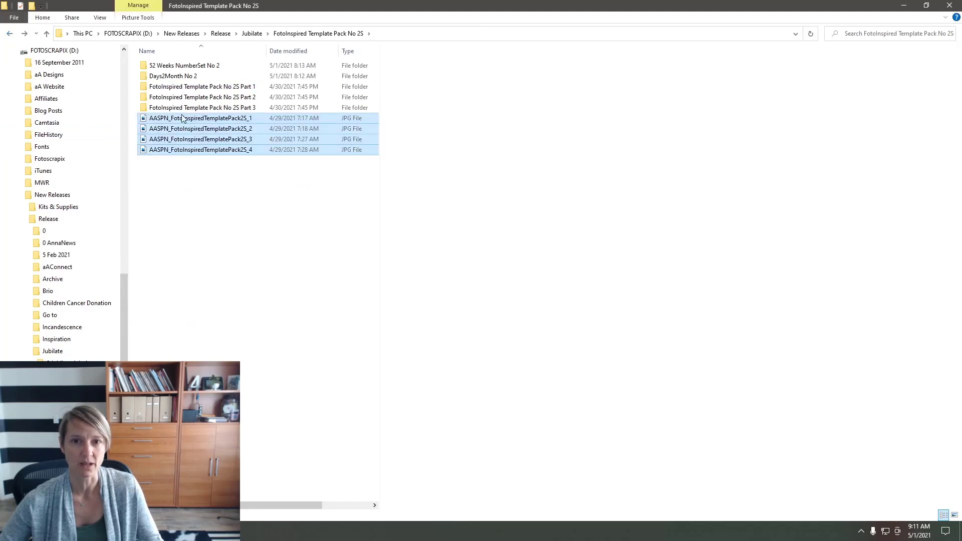
# Copy the JPG previews of templates 5 to 8 from Part 2 into the main FotoInspired Template Pack No 25 folder
pyautogui.doubleClick(203, 97)
pyautogui.click(164, 91)
pyautogui.keyDown('ctrl'); pyautogui.click(260, 92); pyautogui.keyUp('ctrl')
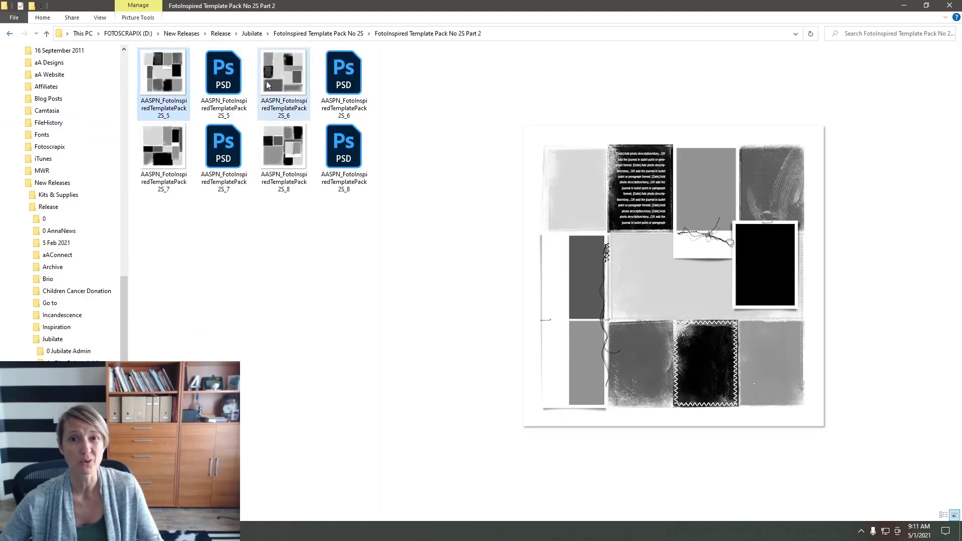
pyautogui.keyDown('ctrl'); pyautogui.click(165, 146); pyautogui.keyUp('ctrl')
pyautogui.keyDown('ctrl'); pyautogui.click(278, 150); pyautogui.keyUp('ctrl')
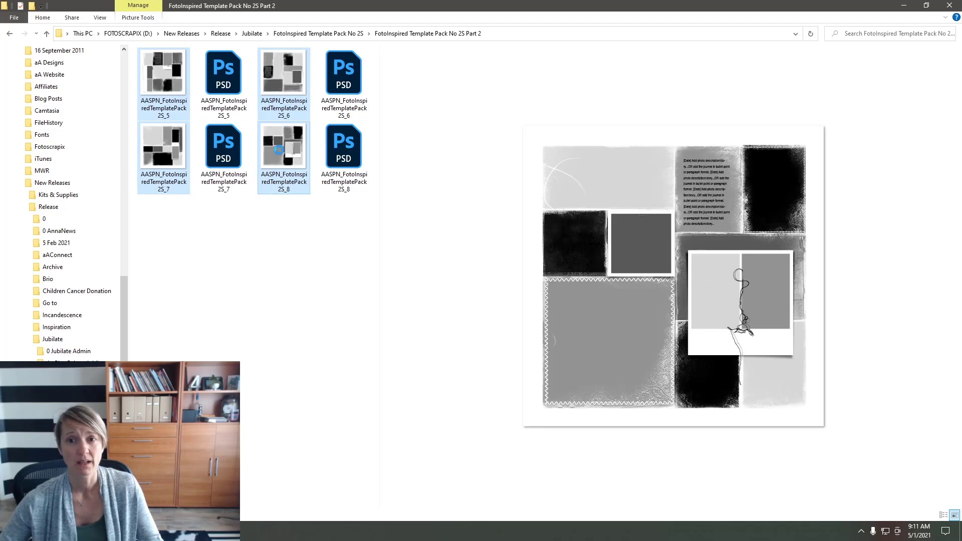
pyautogui.rightClick(143, 151)
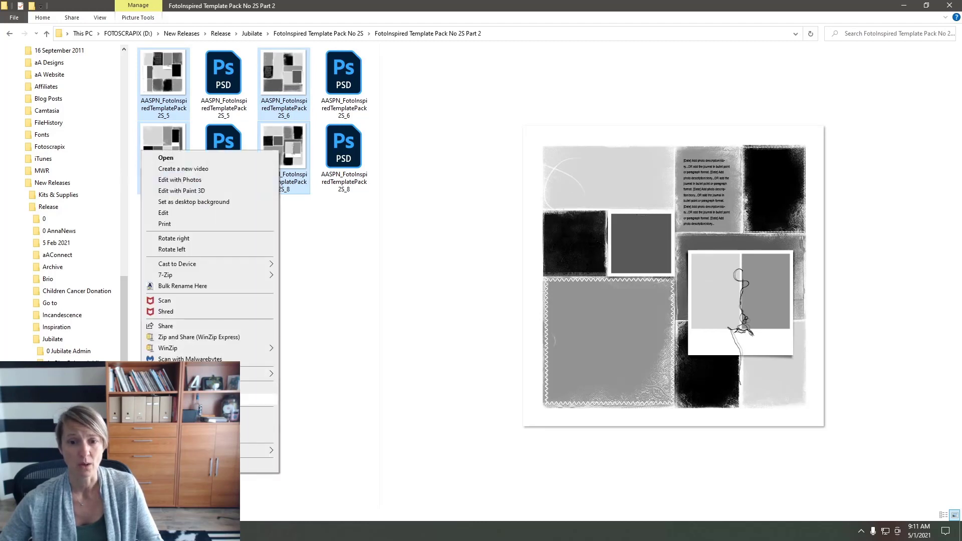
pyautogui.click(168, 400)
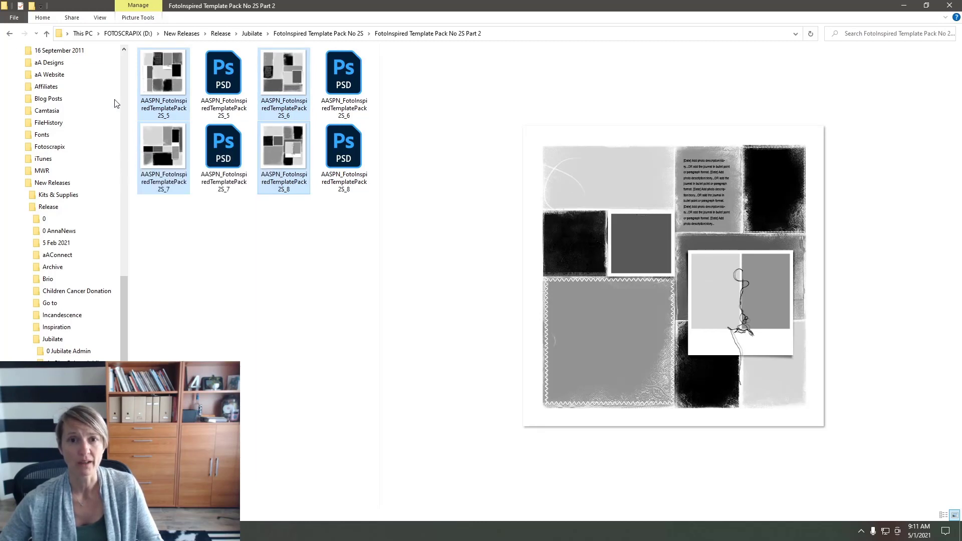
pyautogui.click(9, 33)
pyautogui.rightClick(255, 251)
pyautogui.click(184, 321)
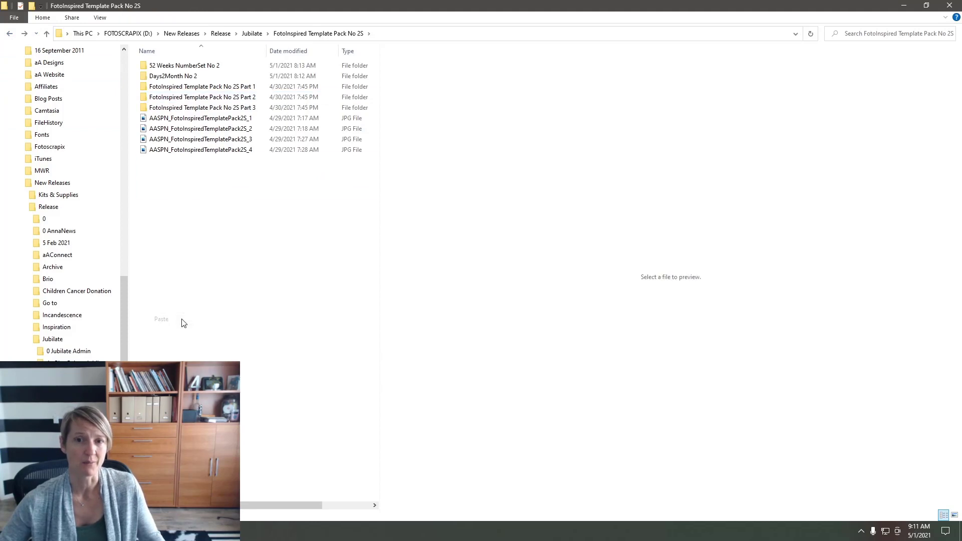
# Copy the JPG previews of templates 9 to 12 from Part 3 into the main template pack folder and widen the file area
pyautogui.doubleClick(168, 108)
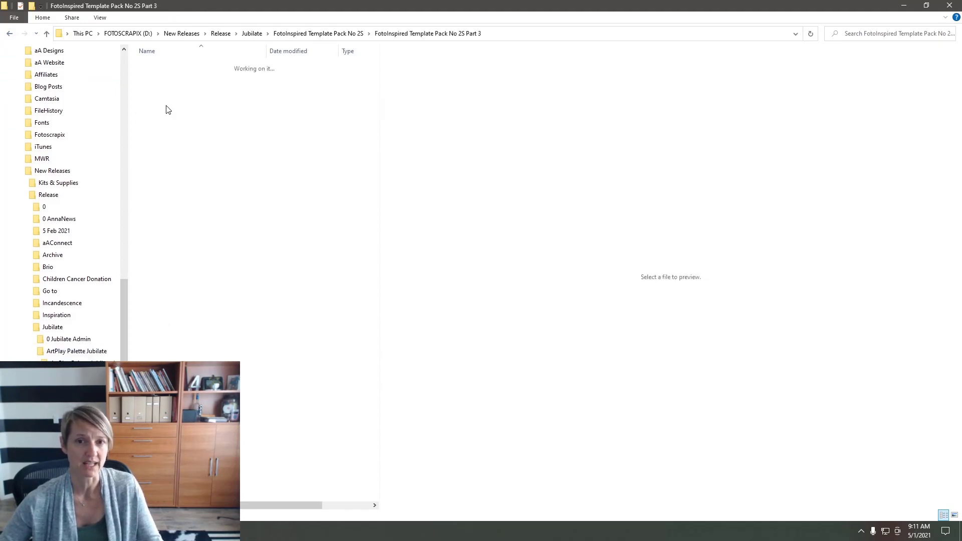
pyautogui.click(167, 85)
pyautogui.keyDown('ctrl'); pyautogui.click(283, 76); pyautogui.keyUp('ctrl')
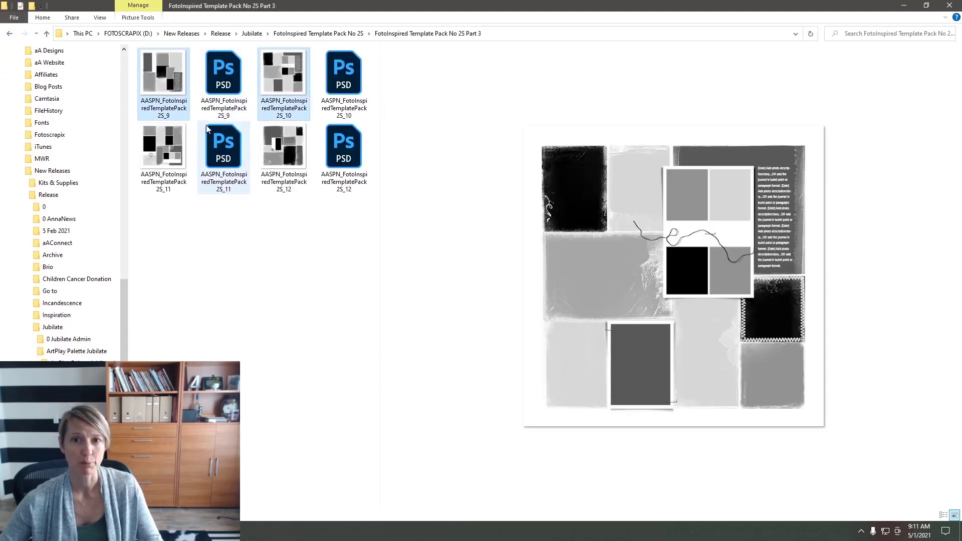
pyautogui.keyDown('ctrl'); pyautogui.click(165, 150); pyautogui.keyUp('ctrl')
pyautogui.keyDown('ctrl'); pyautogui.click(281, 153); pyautogui.keyUp('ctrl')
pyautogui.rightClick(280, 152)
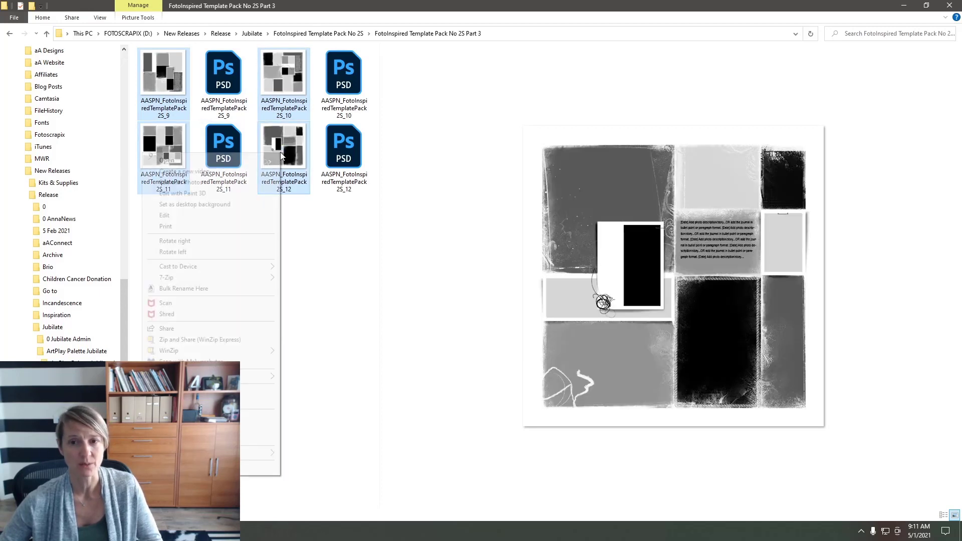
pyautogui.press('Escape')
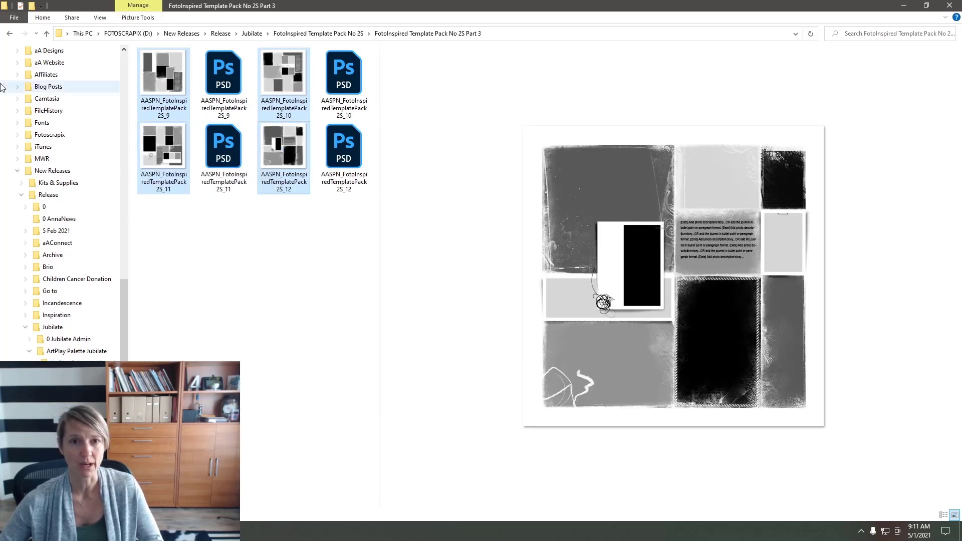
pyautogui.click(10, 33)
pyautogui.rightClick(281, 295)
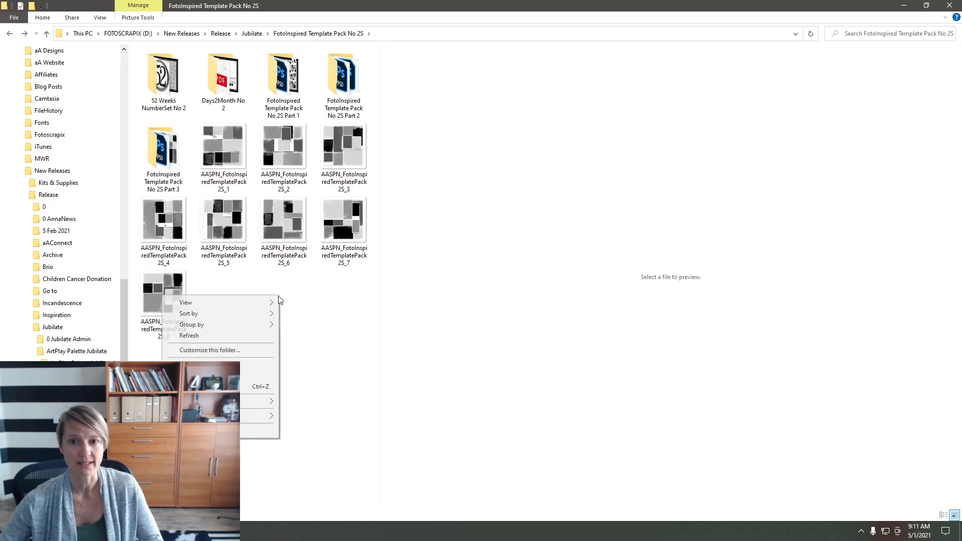
pyautogui.click(201, 365)
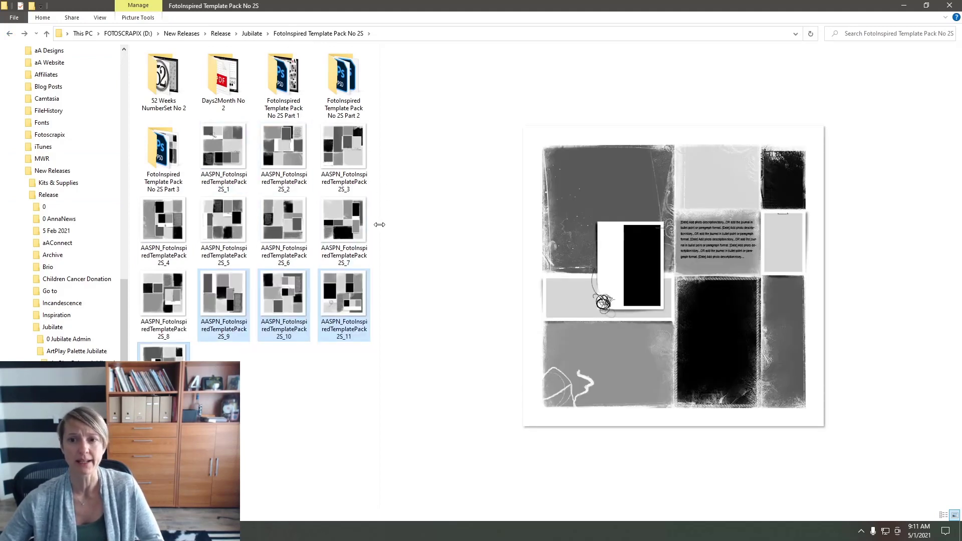
pyautogui.moveTo(380, 224); pyautogui.dragTo(430, 217)
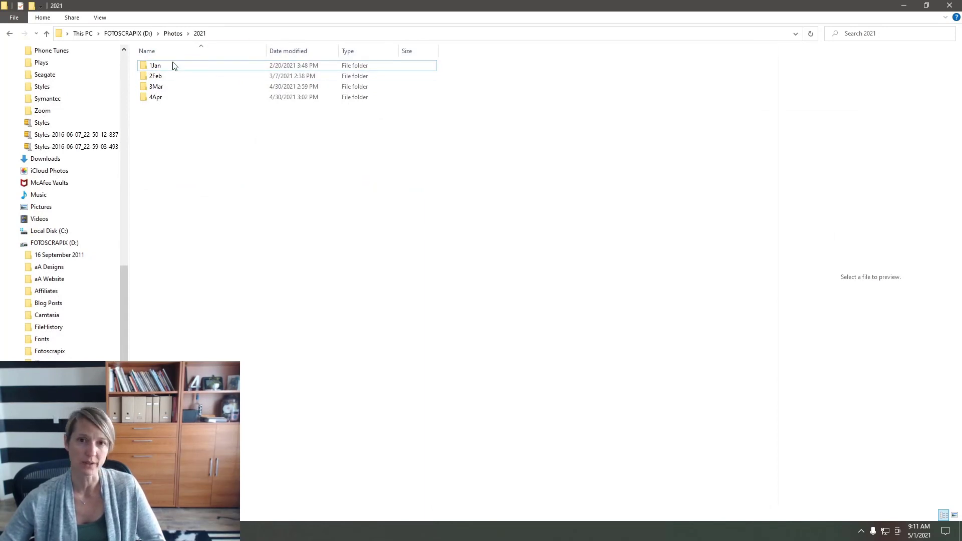
# Open the 4Apr folder in the 2021 photos, narrow the preview area and display the contents as extra large icons
pyautogui.doubleClick(155, 99)
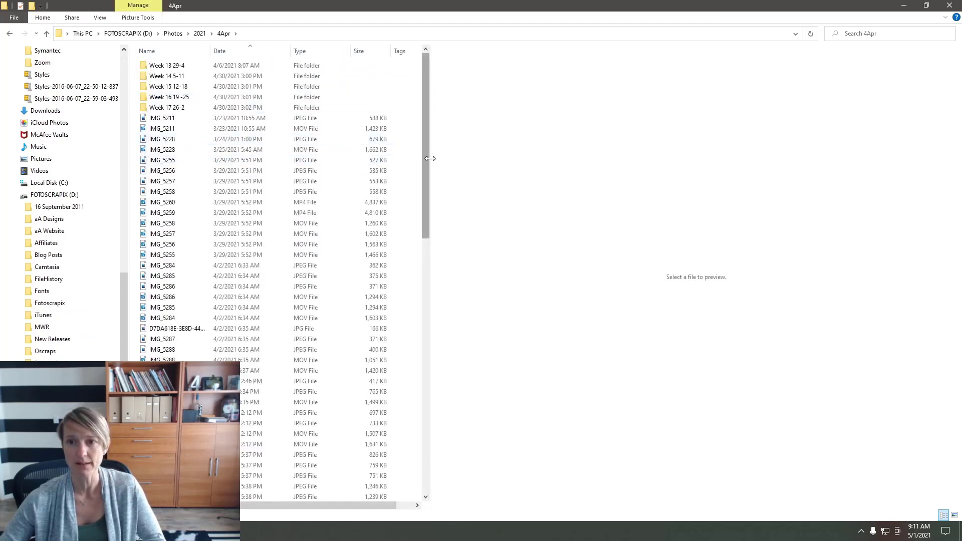
pyautogui.moveTo(430, 158); pyautogui.dragTo(758, 152)
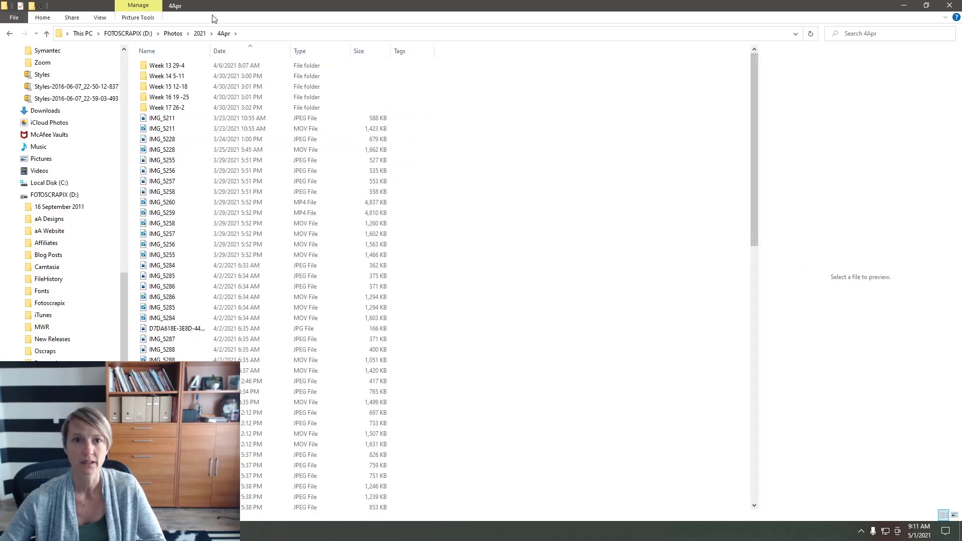
pyautogui.click(100, 18)
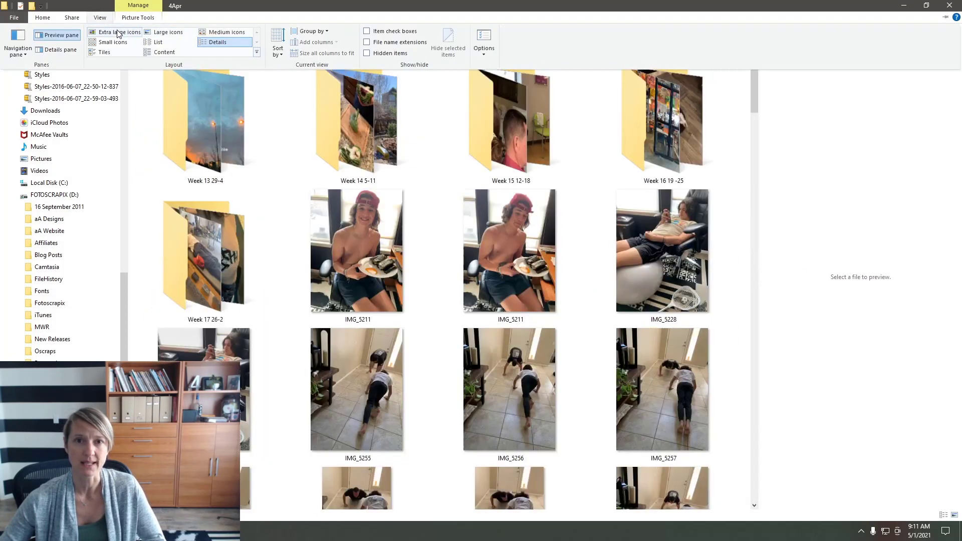
pyautogui.click(118, 33)
# Browse the April photos and week folders, and show April 2021 in the system calendar to check the week dates
pyautogui.moveTo(756, 126); pyautogui.dragTo(726, 219)
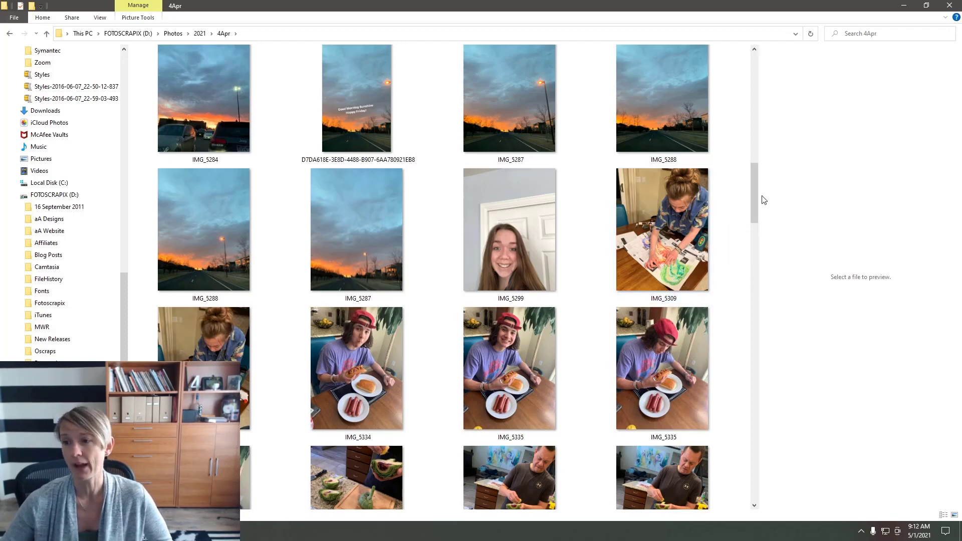
pyautogui.moveTo(750, 206); pyautogui.dragTo(750, 80)
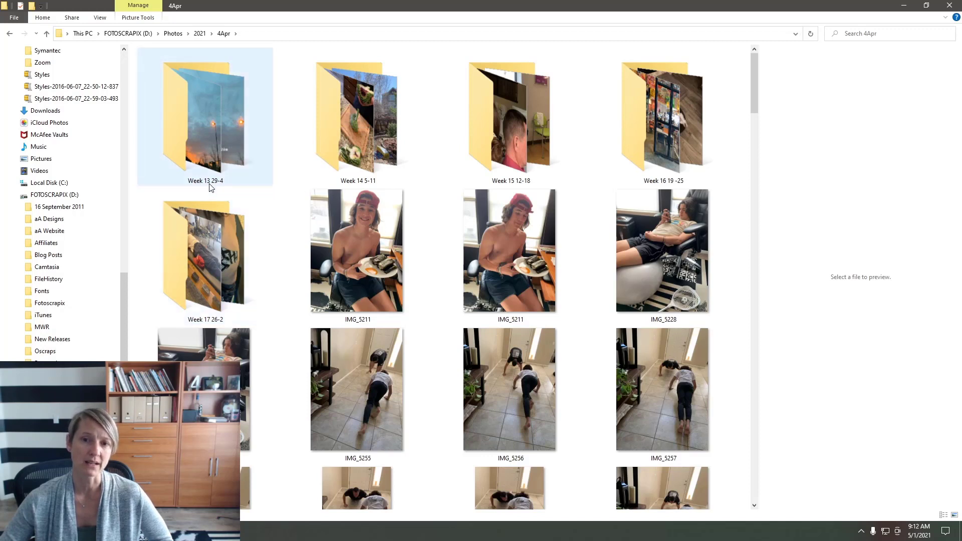
pyautogui.click(918, 529)
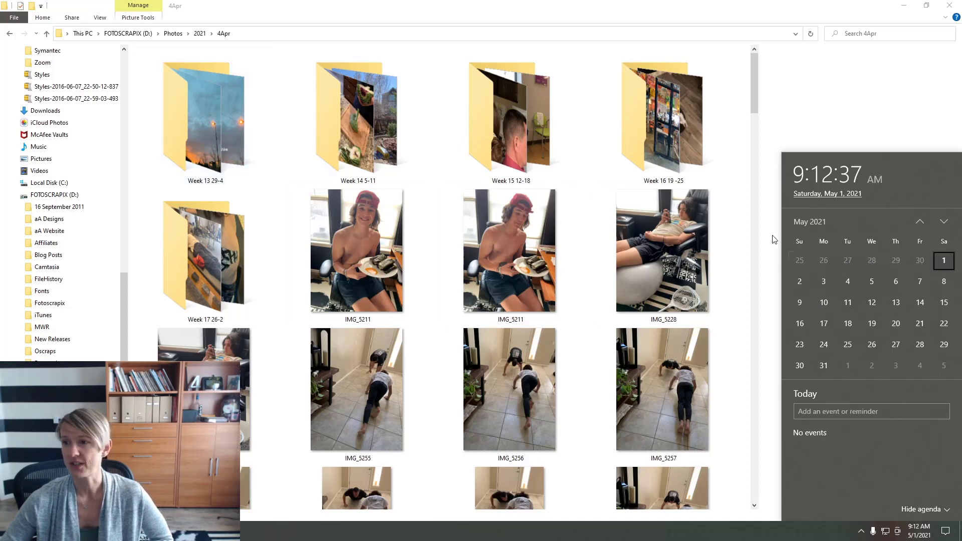
pyautogui.click(919, 222)
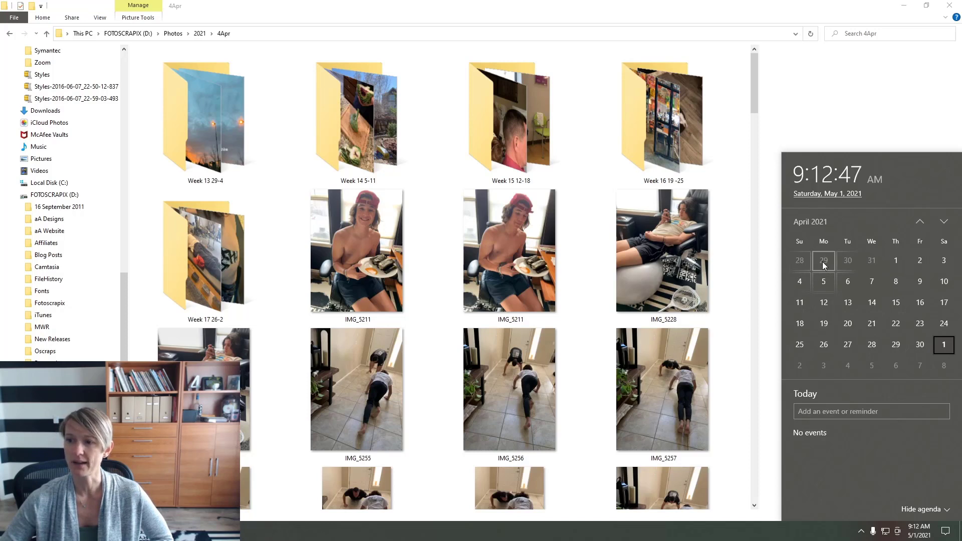
# Open the Week 13 29-4 folder and preview its three sunrise photos, including IMG_5285 and IMG_5287, to compare them
pyautogui.doubleClick(224, 131)
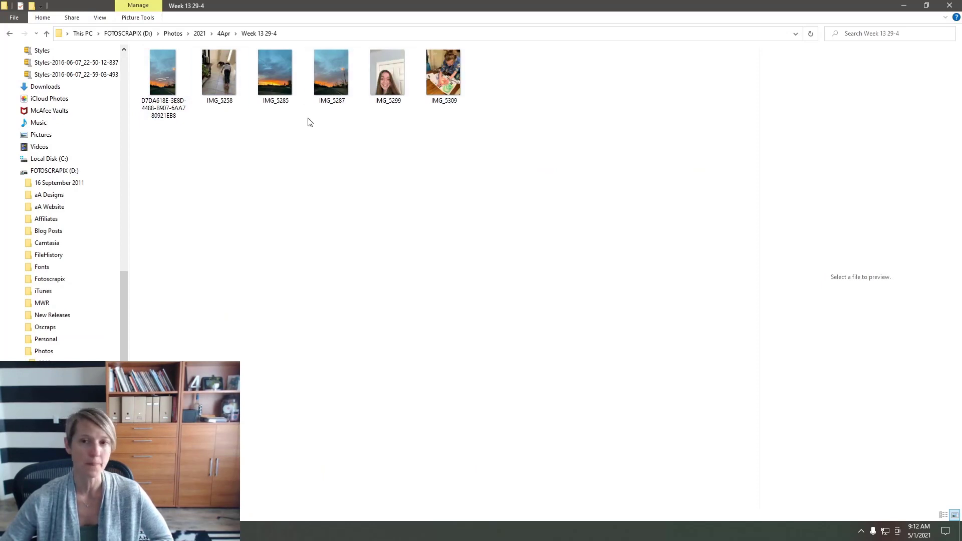
pyautogui.click(9, 33)
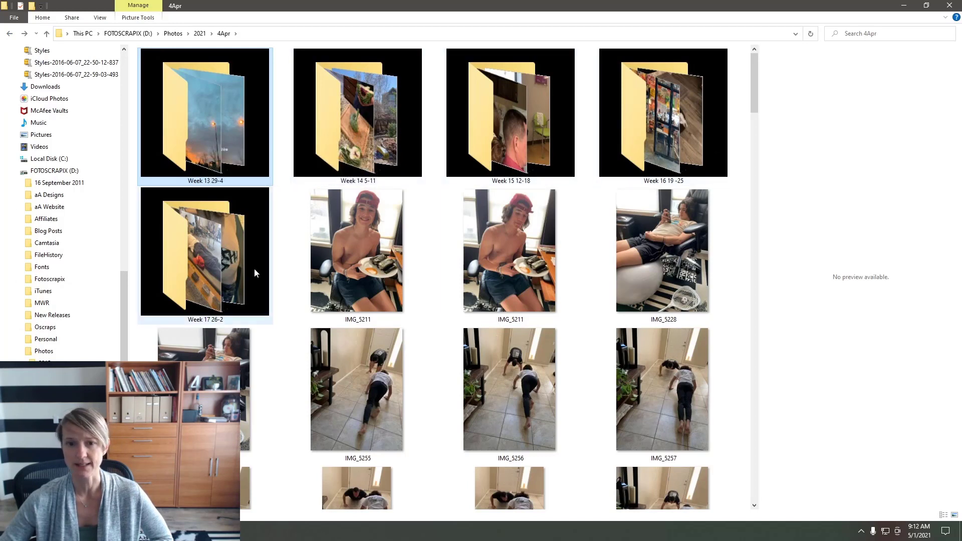
pyautogui.doubleClick(222, 160)
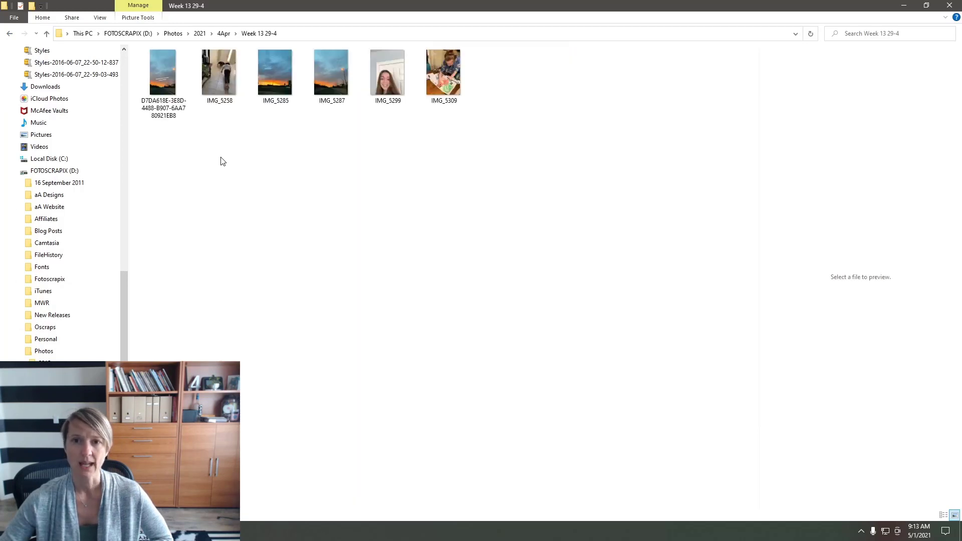
pyautogui.click(161, 92)
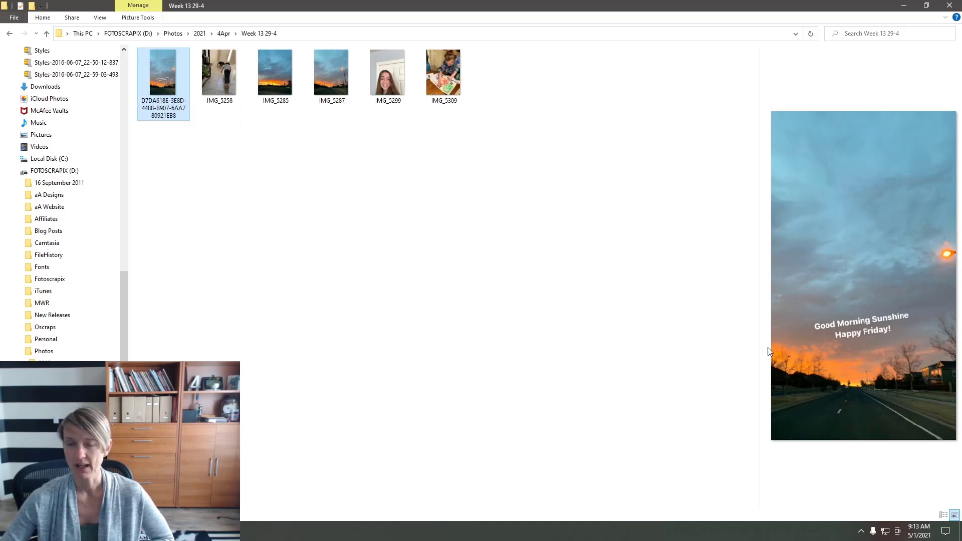
pyautogui.click(276, 97)
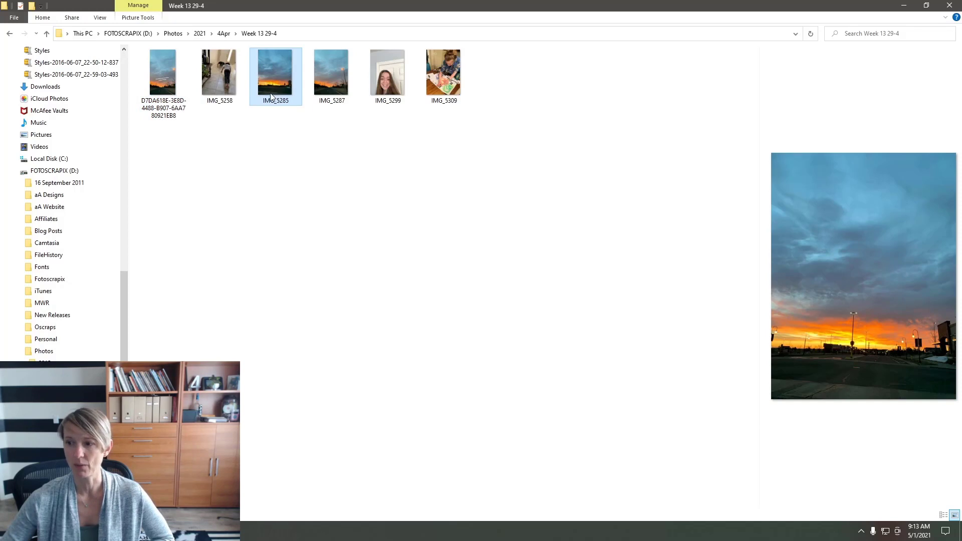
pyautogui.click(340, 83)
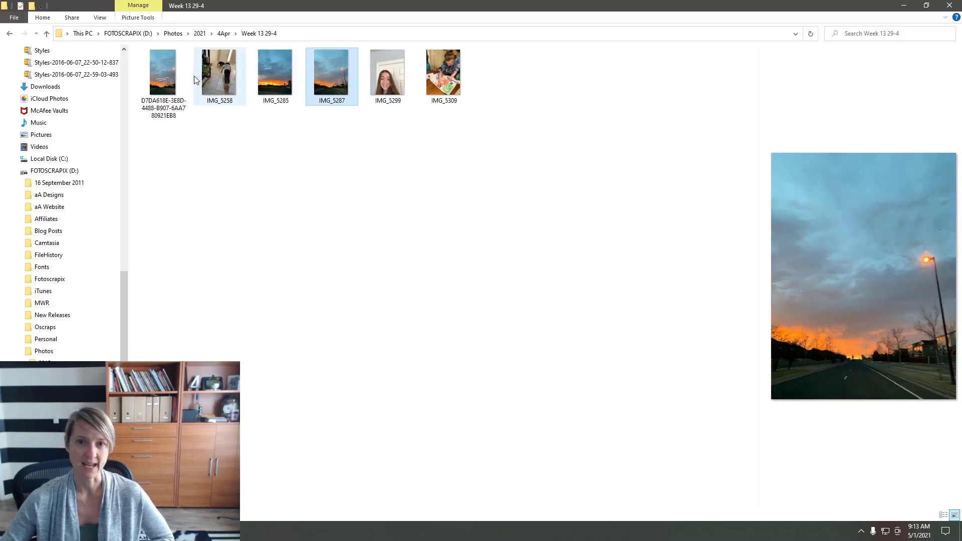
pyautogui.click(176, 85)
pyautogui.click(331, 86)
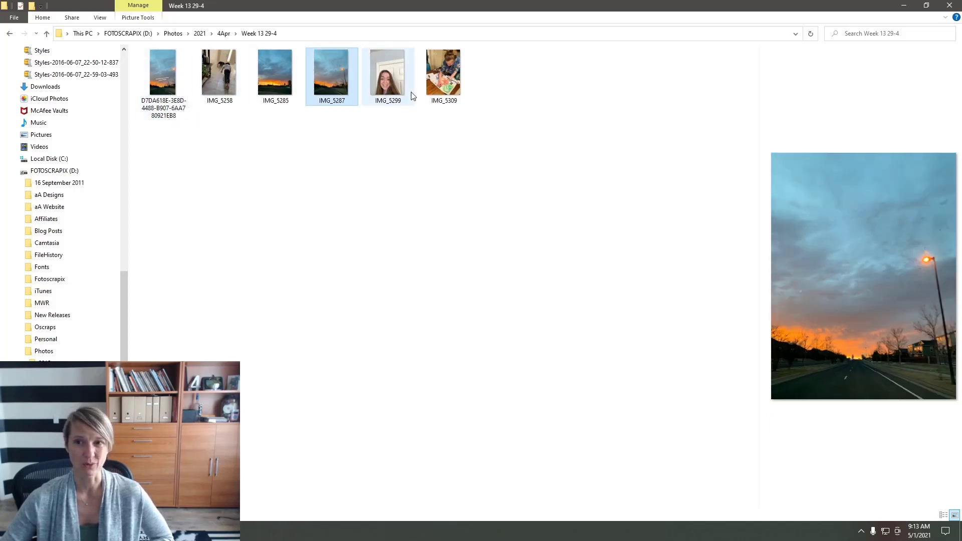
# Open the Week 14 5-11 folder from 4Apr and look over its photos
pyautogui.click(222, 35)
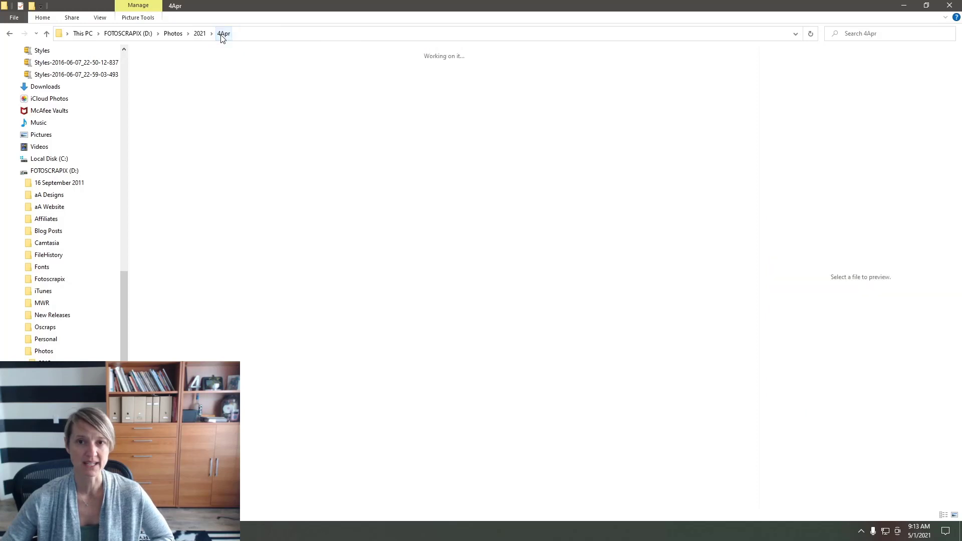
pyautogui.doubleClick(361, 126)
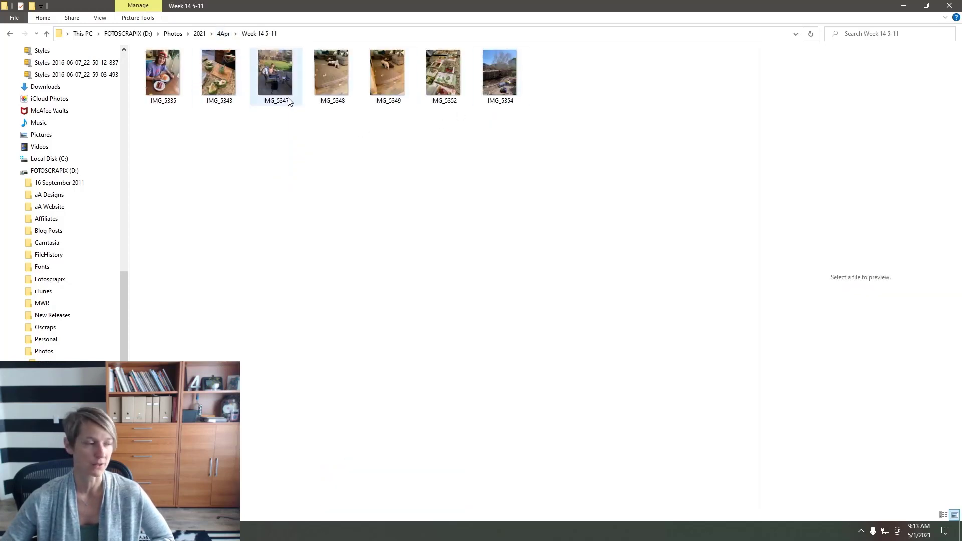
pyautogui.moveTo(289, 102)
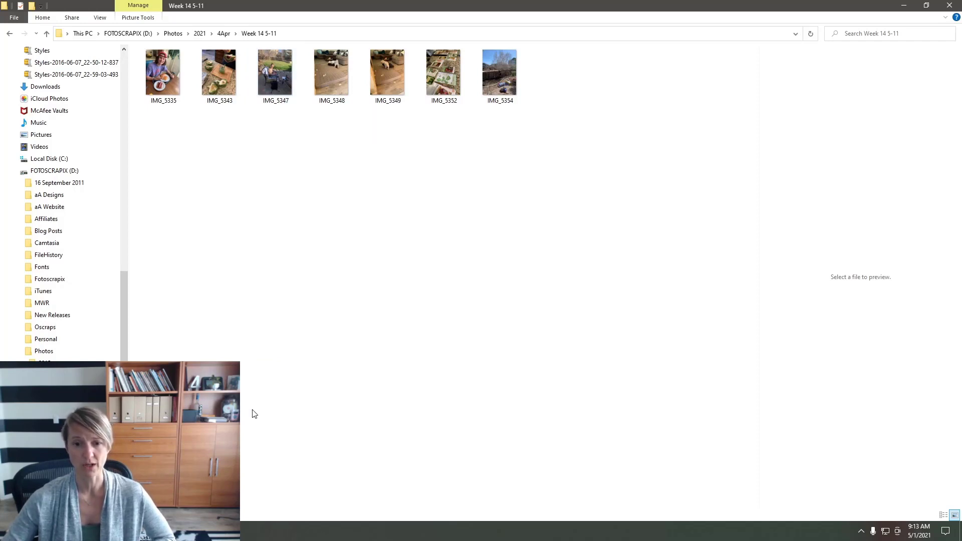
# Copy all photos from the Week 14 5-11 folder into the Week 13 29-4 folder and widen the preview area
pyautogui.click(223, 33)
pyautogui.doubleClick(357, 146)
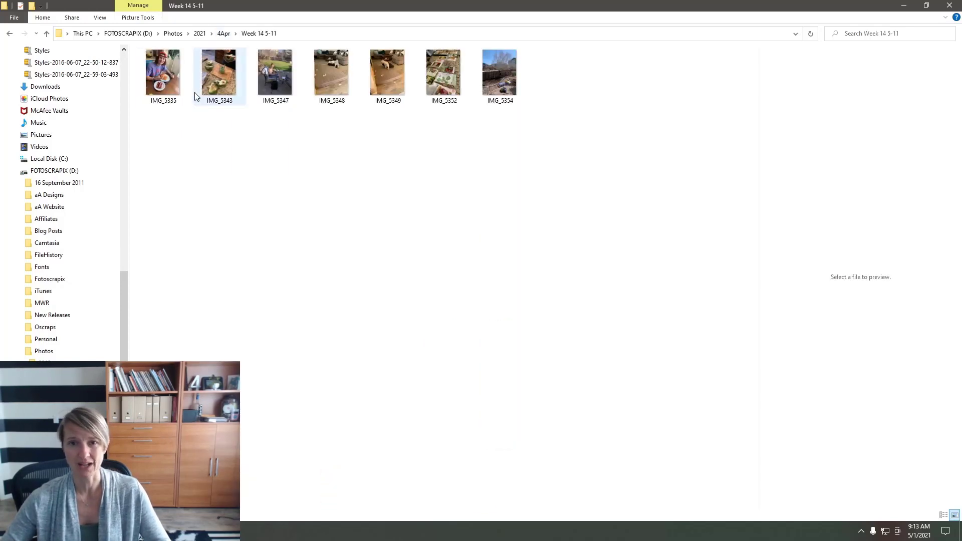
pyautogui.click(163, 75)
pyautogui.keyDown('shift'); pyautogui.click(492, 89); pyautogui.keyUp('shift')
pyautogui.rightClick(492, 88)
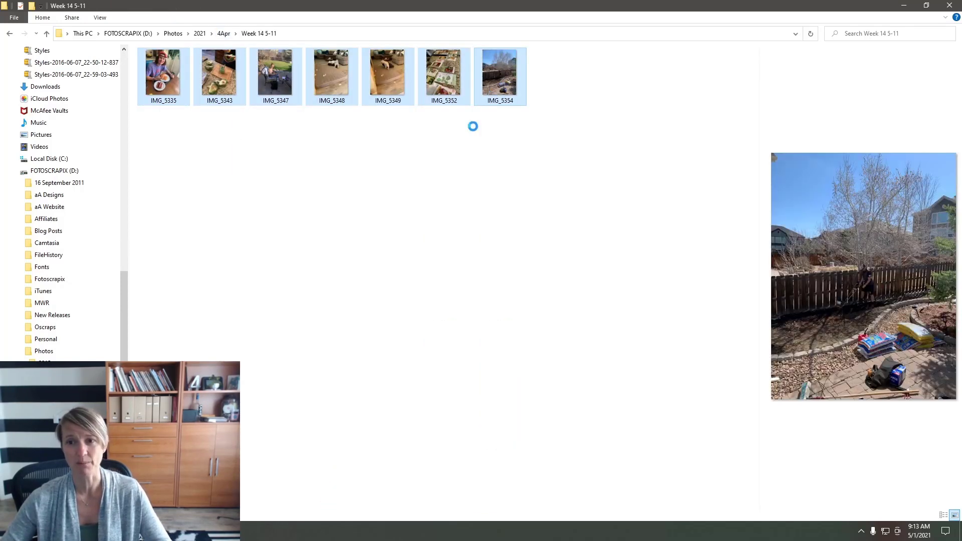
pyautogui.click(379, 314)
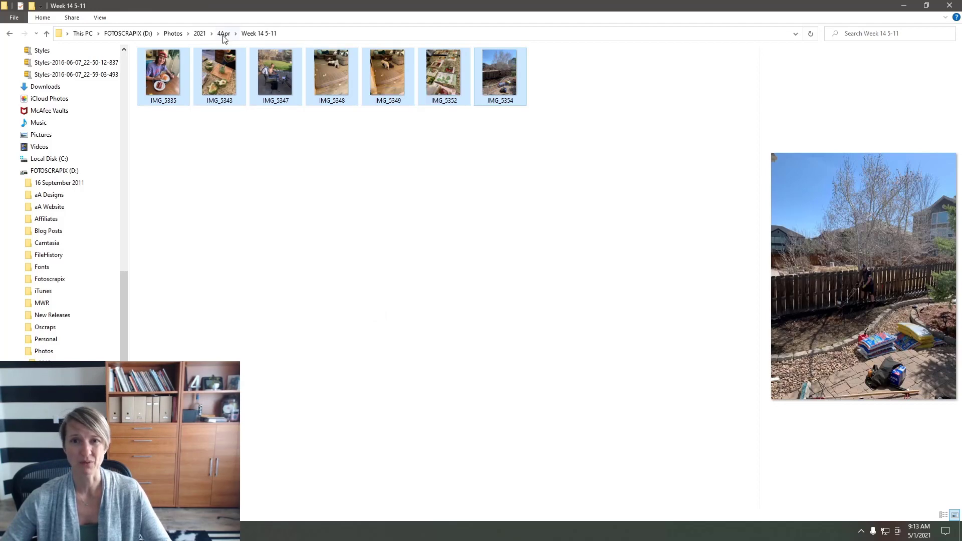
pyautogui.click(224, 33)
pyautogui.doubleClick(224, 139)
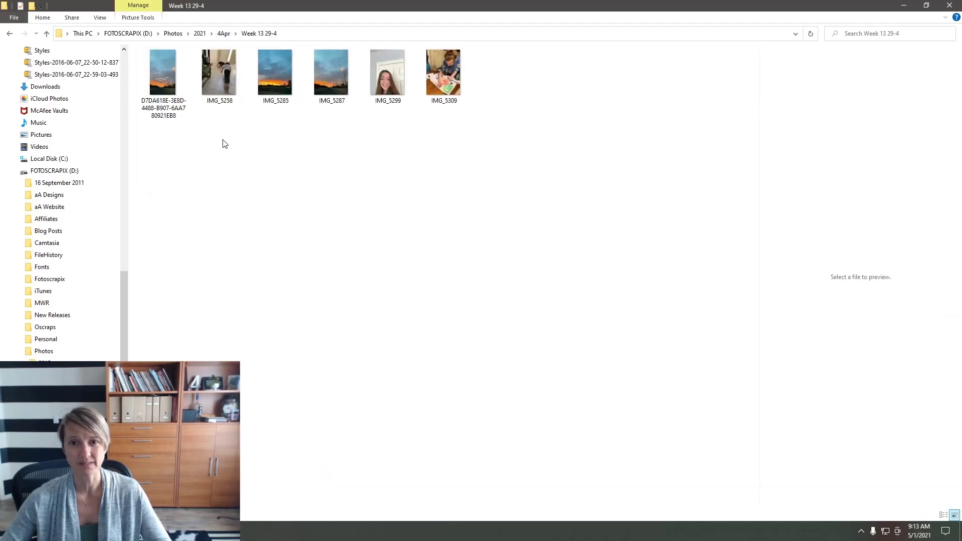
pyautogui.rightClick(308, 160)
pyautogui.click(245, 229)
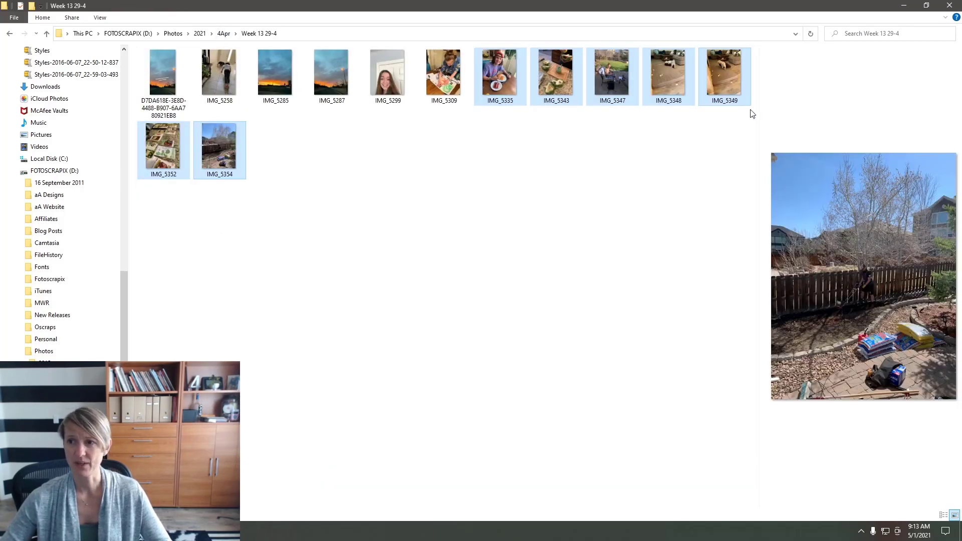
pyautogui.moveTo(759, 140); pyautogui.dragTo(563, 143)
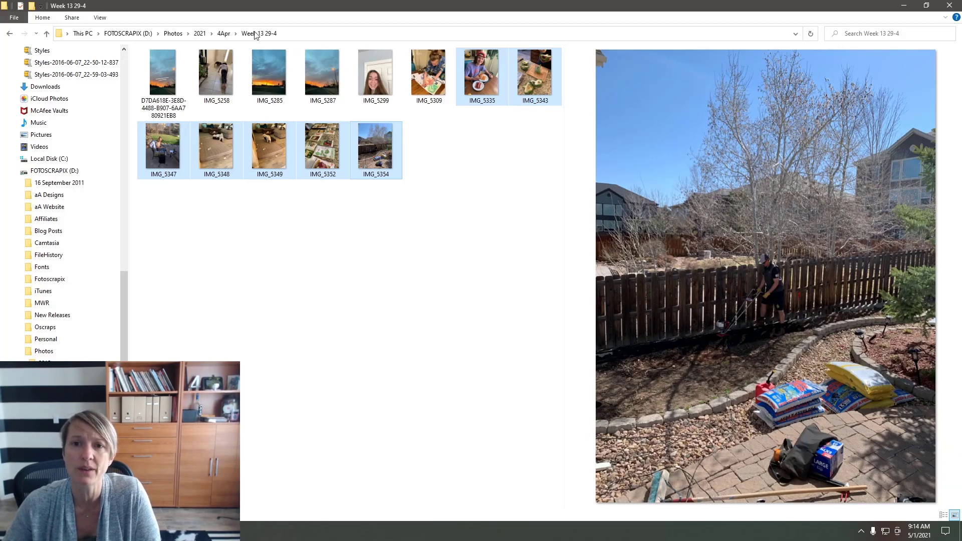
# Copy IMG_5372, IMG_5387 and IMG_5389 from the Week 15 12-18 folder into the Week 13 29-4 folder
pyautogui.click(229, 34)
pyautogui.doubleClick(481, 109)
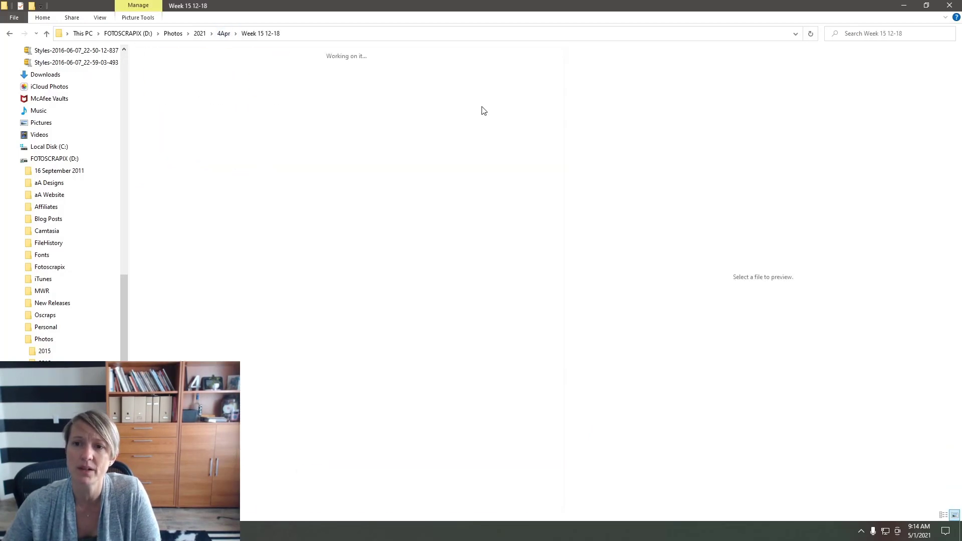
pyautogui.click(147, 81)
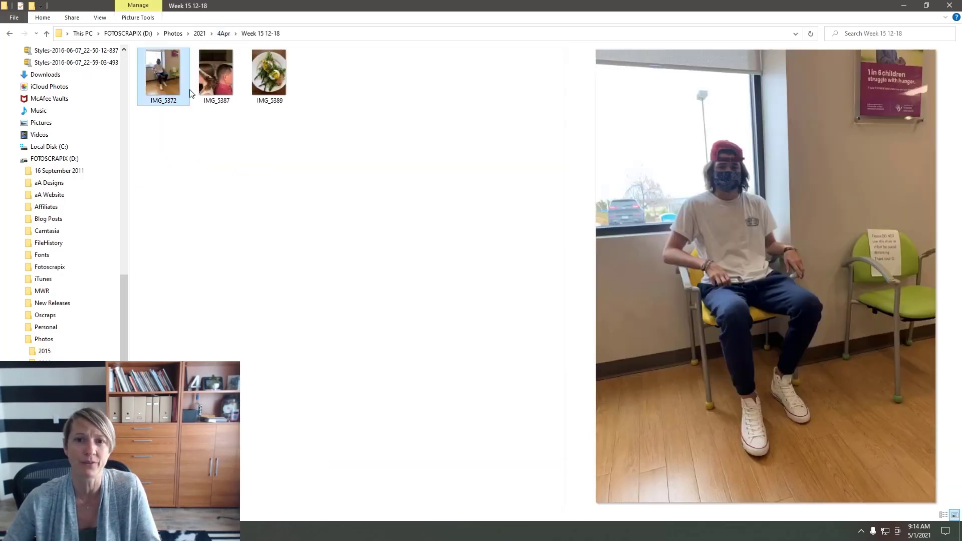
pyautogui.keyDown('shift'); pyautogui.click(274, 75); pyautogui.keyUp('shift')
pyautogui.rightClick(274, 75)
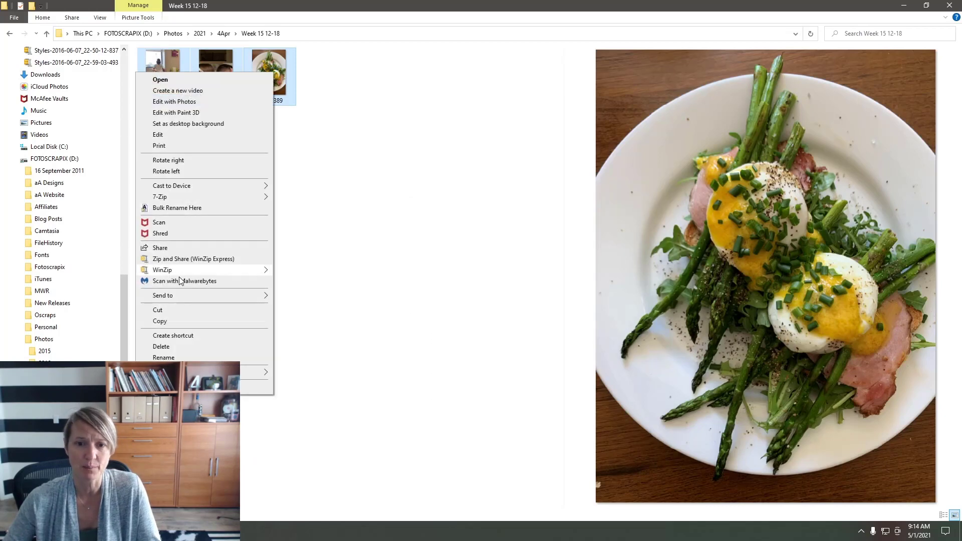
pyautogui.click(180, 322)
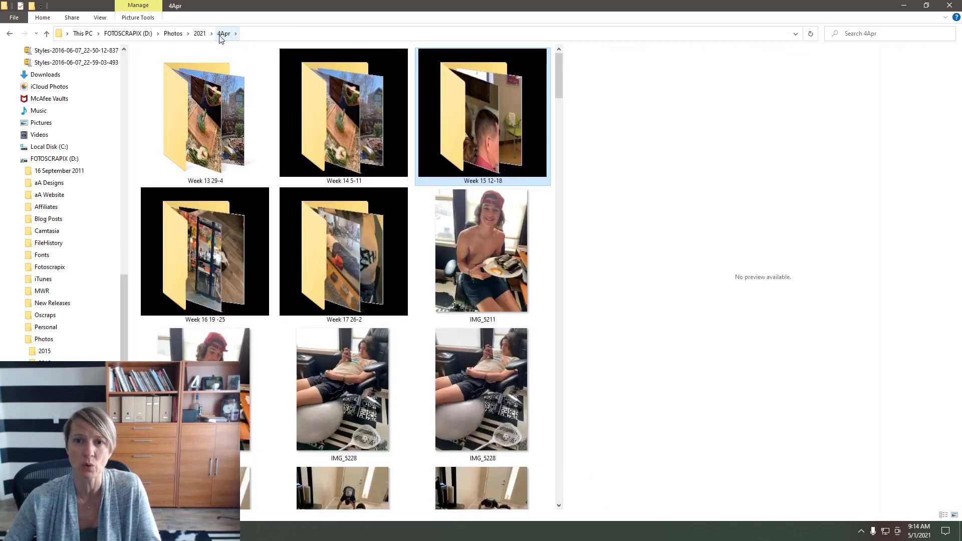
pyautogui.click(349, 124)
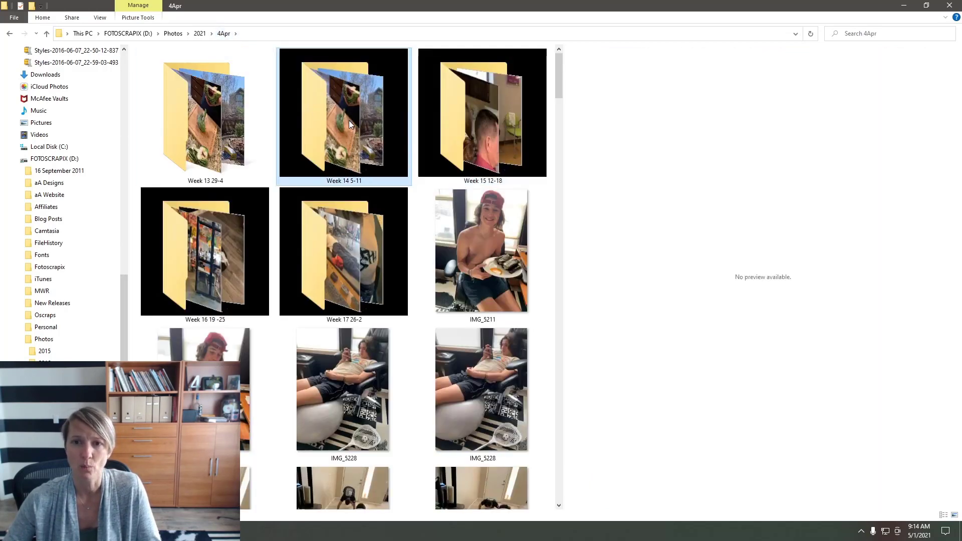
pyautogui.doubleClick(238, 125)
pyautogui.rightClick(359, 180)
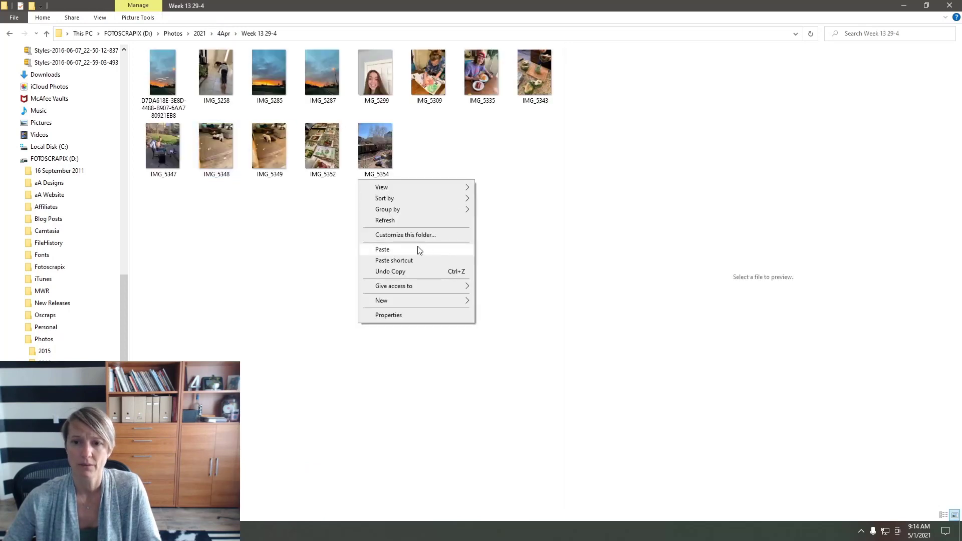
pyautogui.click(418, 249)
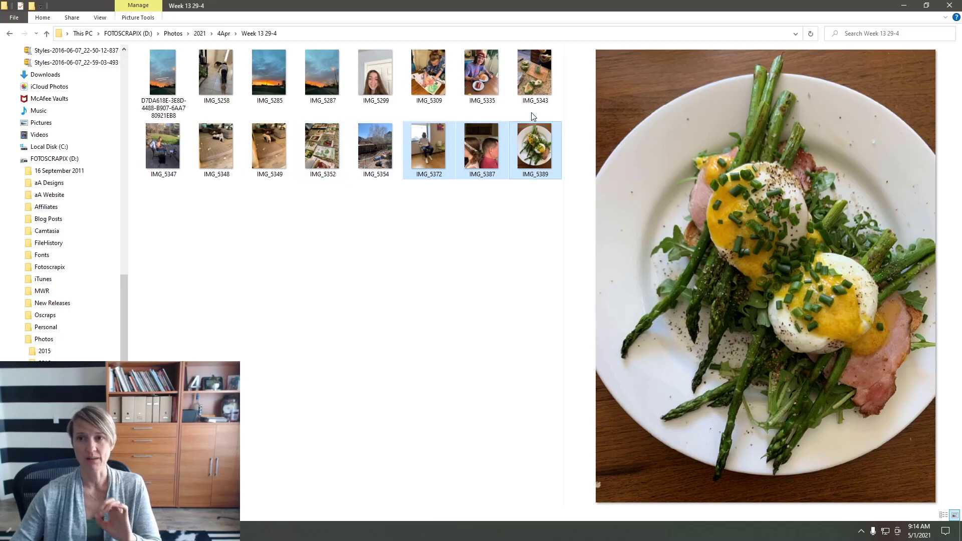
# Preview photo IMG_5285, switch to the FotoInspired Template Pack No 25 folder and examine the layouts of templates 1, 2, 7, 9 and 10
pyautogui.click(285, 90)
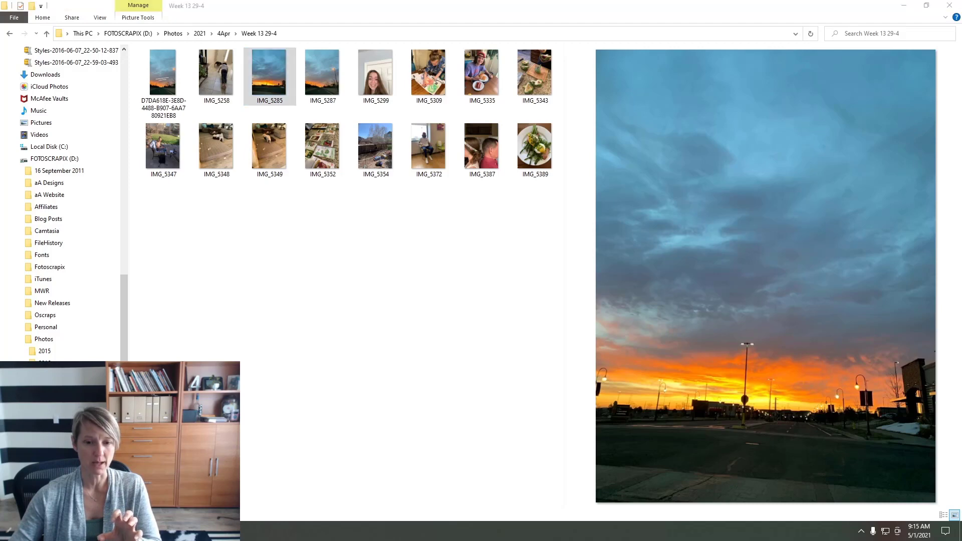
pyautogui.click(200, 481)
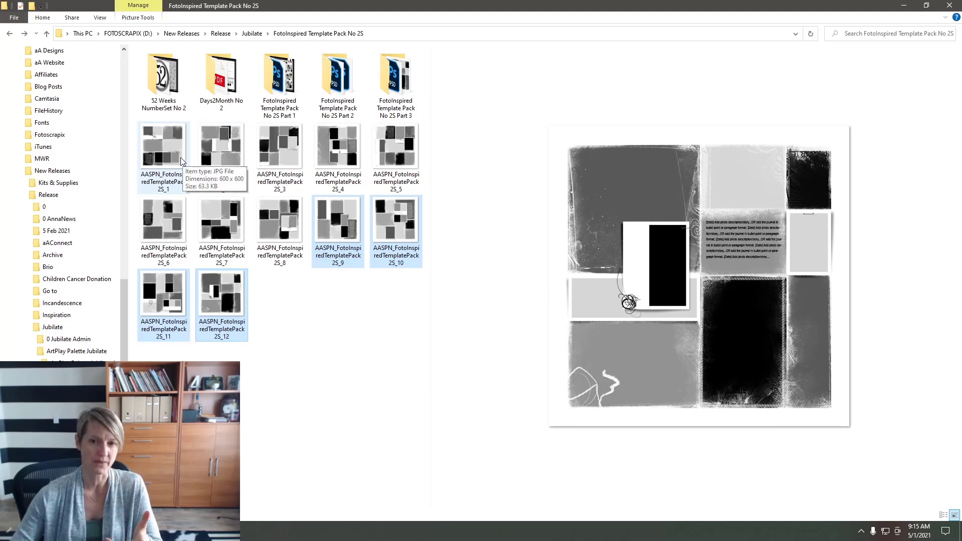
pyautogui.click(173, 146)
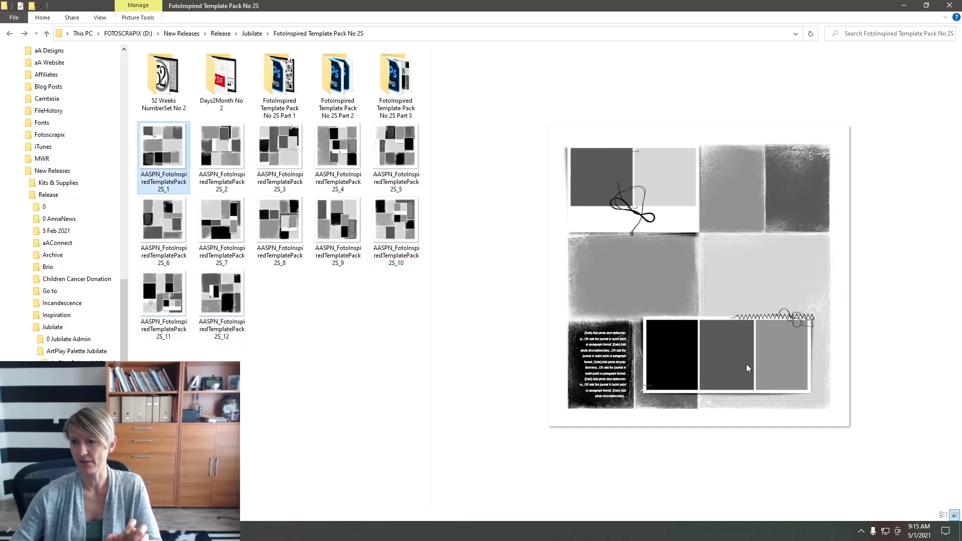
pyautogui.click(239, 161)
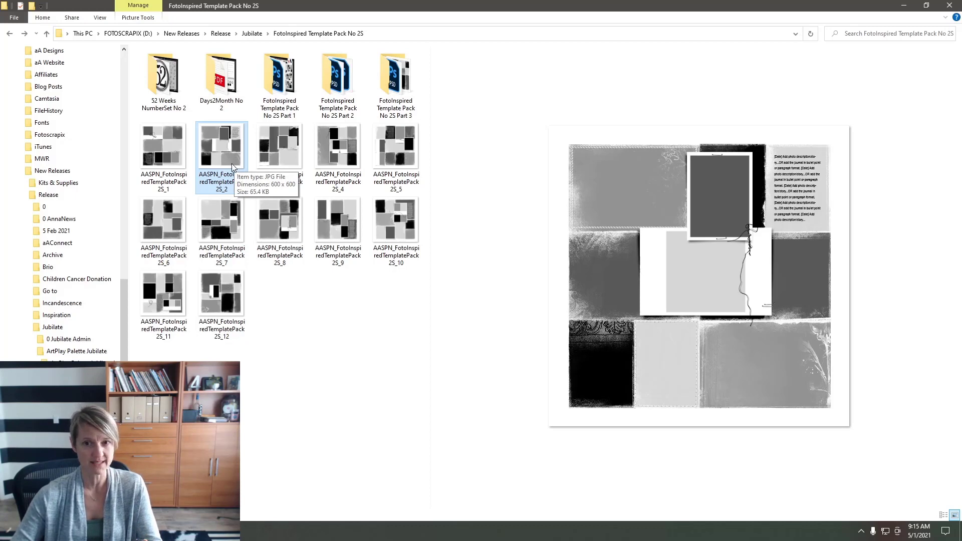
pyautogui.click(241, 230)
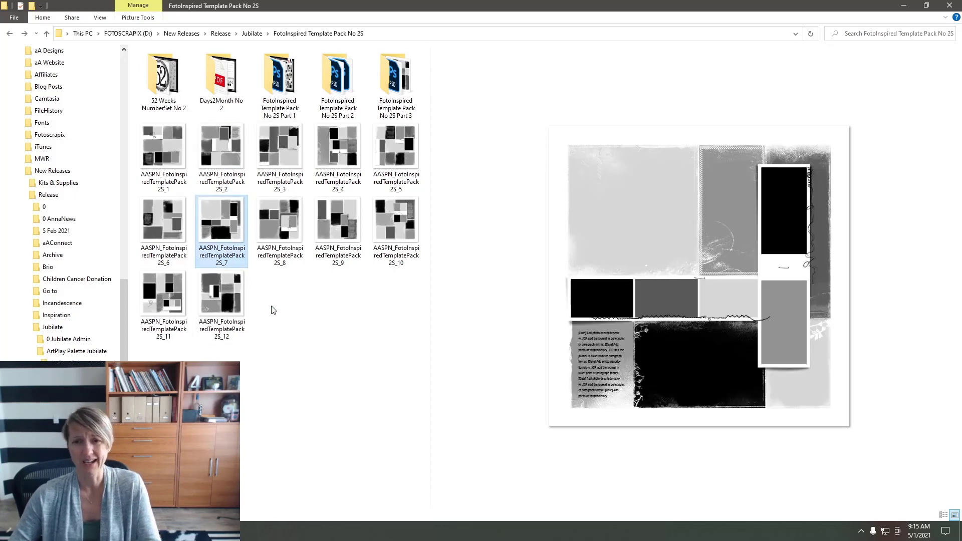
pyautogui.click(344, 237)
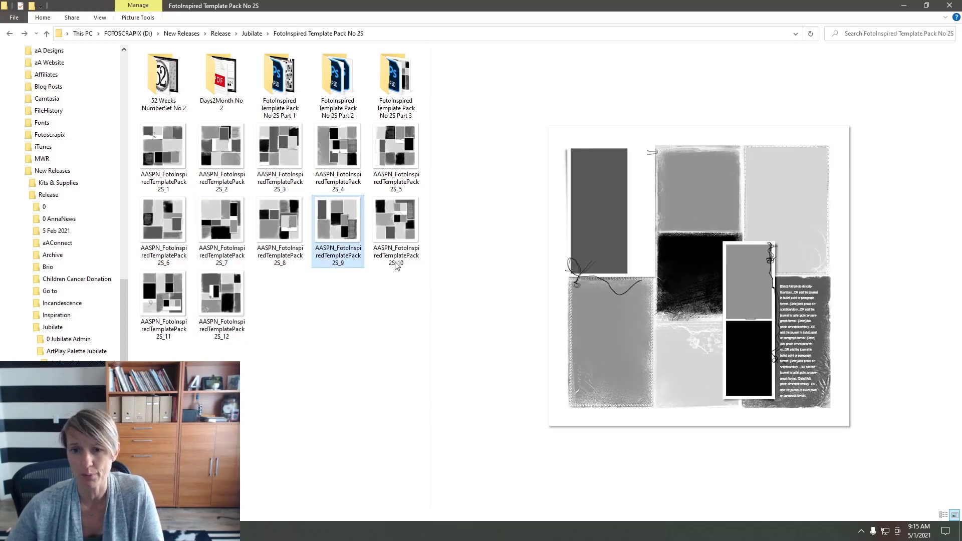
pyautogui.click(387, 236)
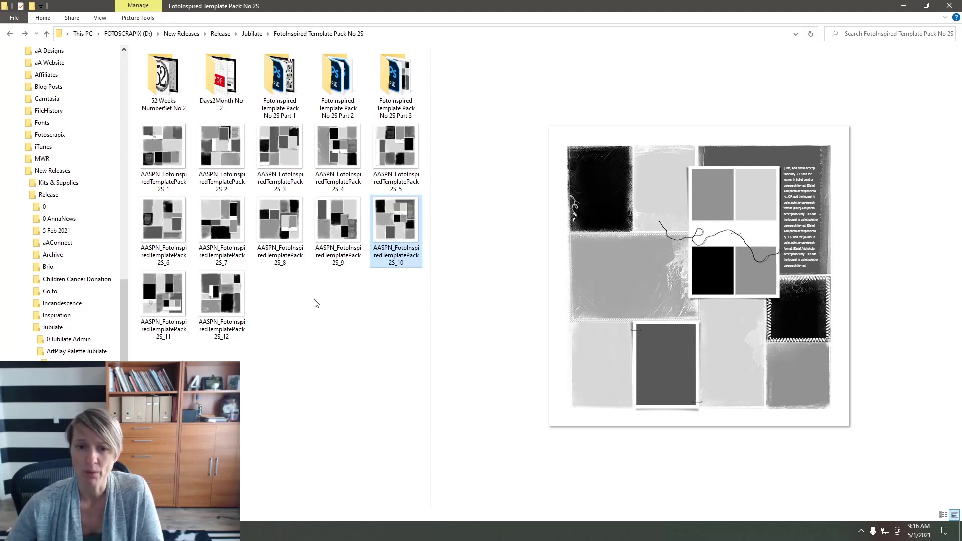
# Compare the layouts of templates 12 and 11, and review templates 7, 2 and 1 again
pyautogui.click(232, 309)
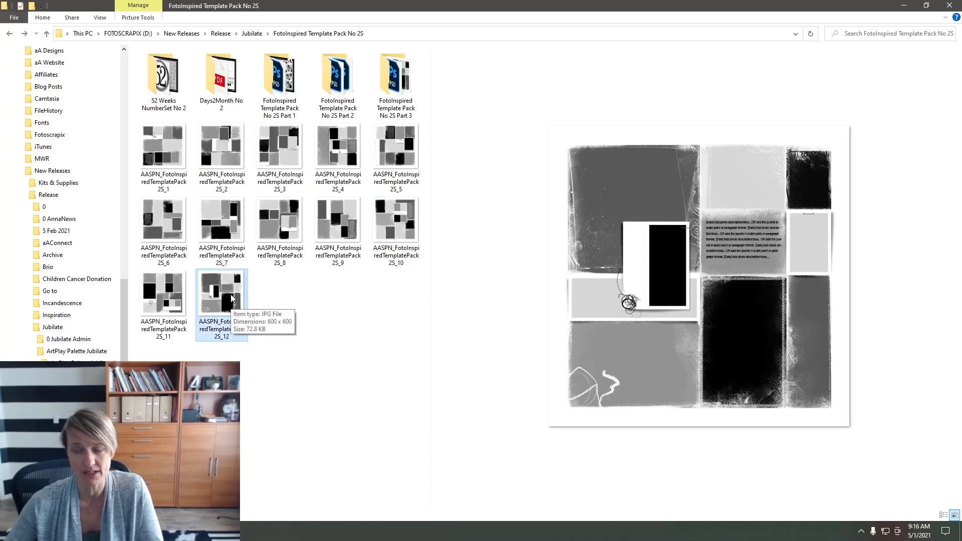
pyautogui.click(180, 287)
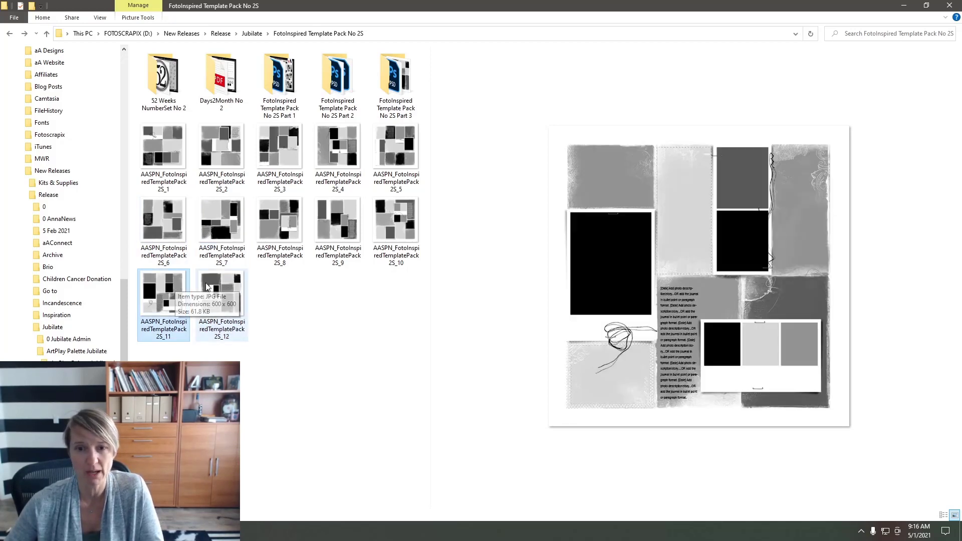
pyautogui.click(229, 288)
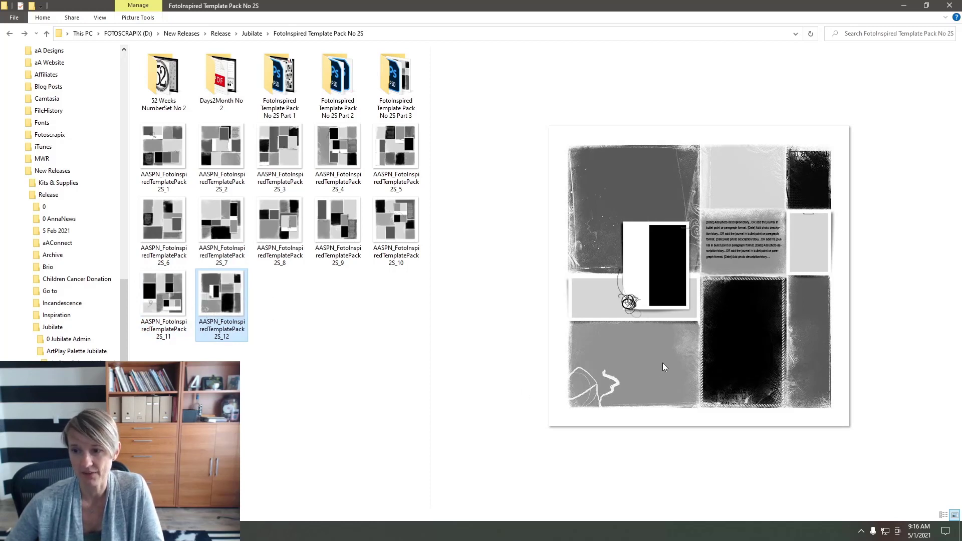
pyautogui.click(157, 310)
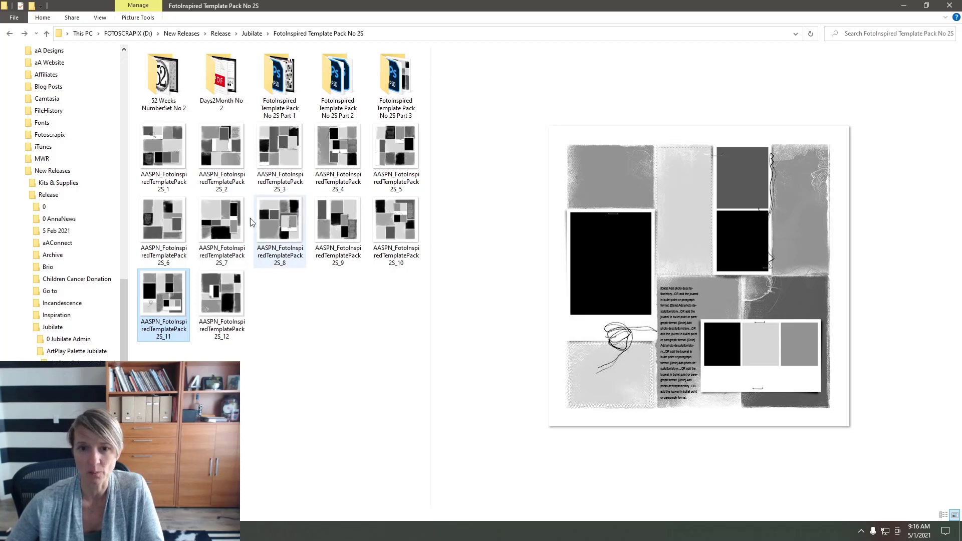
pyautogui.click(221, 223)
pyautogui.click(228, 161)
pyautogui.click(169, 158)
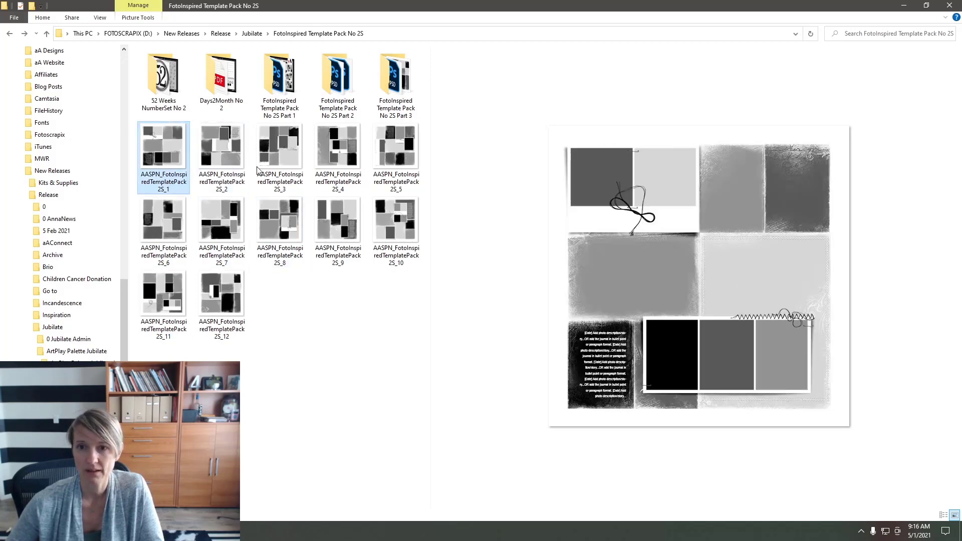
# Check the layouts of templates 4 and 11, and open the PSD files of templates 11 and 12 from the Part 3 folder in Photoshop
pyautogui.click(337, 150)
pyautogui.click(162, 296)
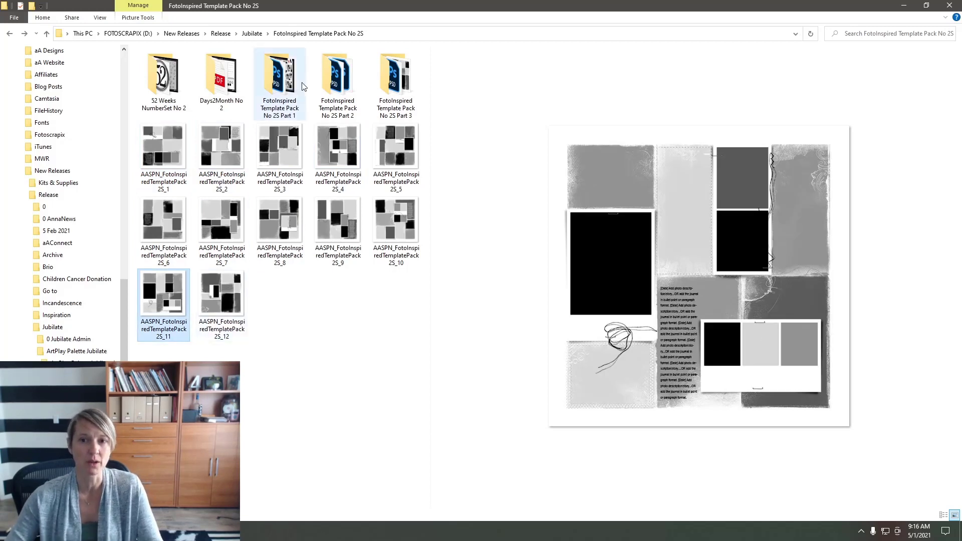
pyautogui.doubleClick(406, 85)
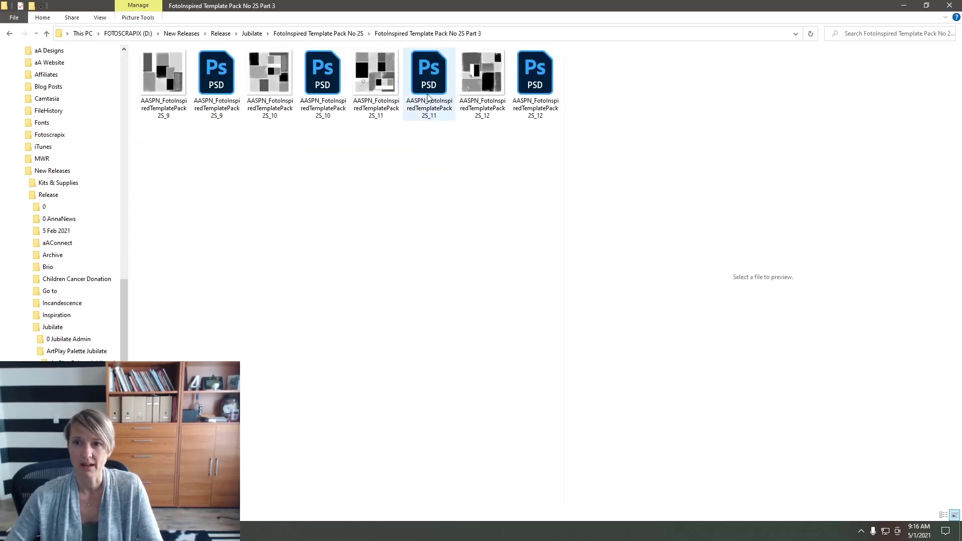
pyautogui.click(425, 88)
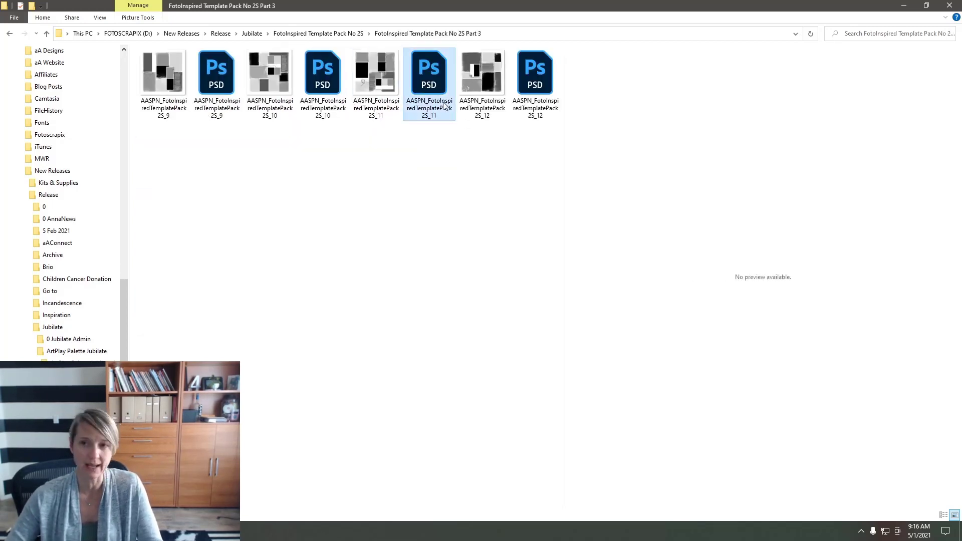
pyautogui.keyDown('ctrl'); pyautogui.click(535, 90); pyautogui.keyUp('ctrl')
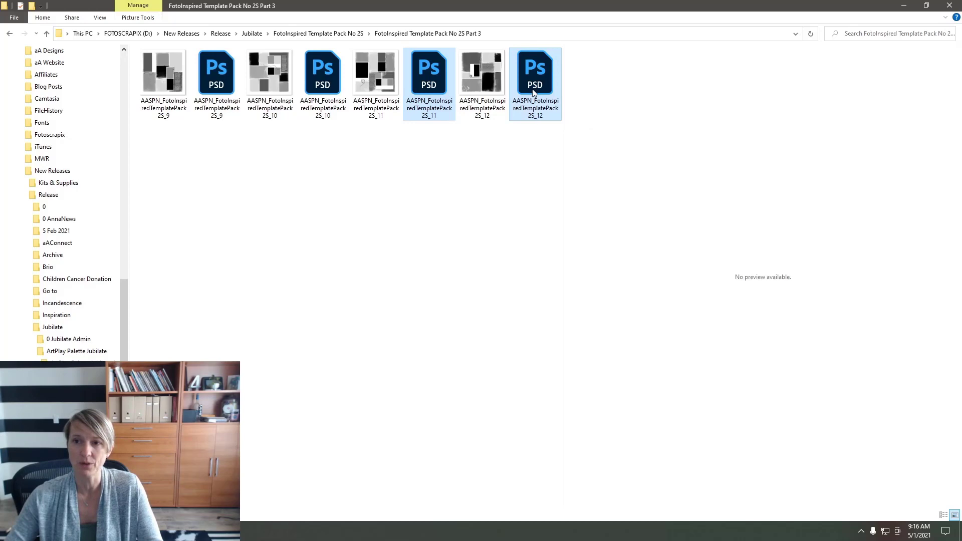
pyautogui.moveTo(535, 91); pyautogui.dragTo(141, 345)
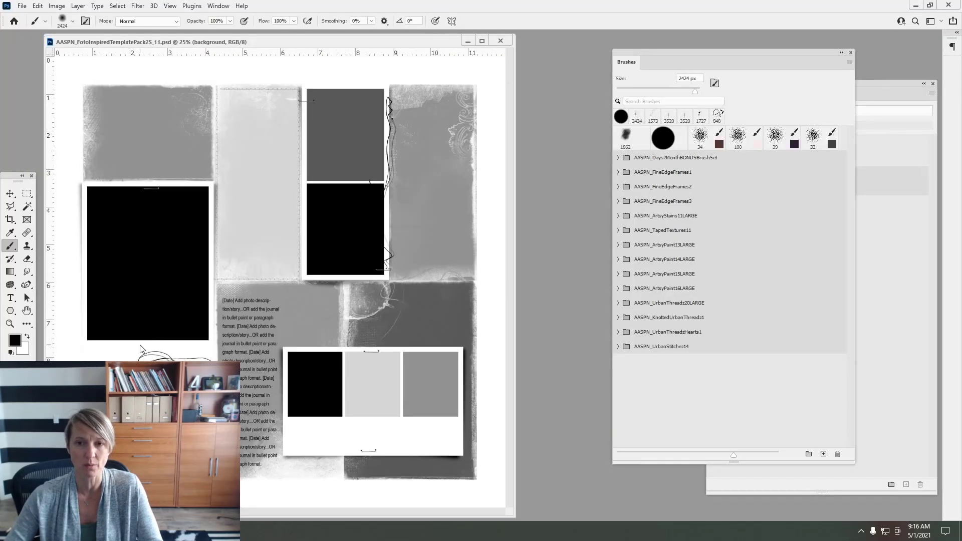
pyautogui.click(22, 7)
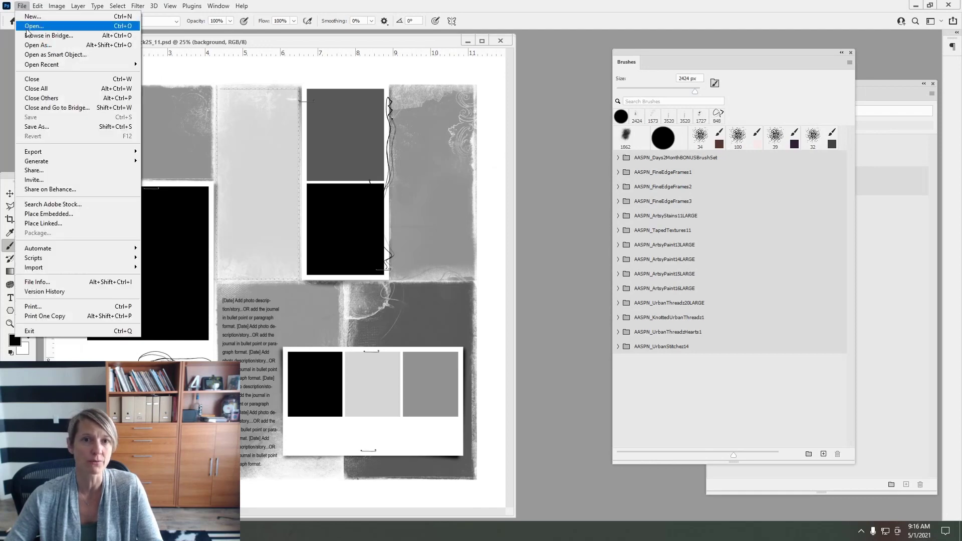
pyautogui.click(26, 28)
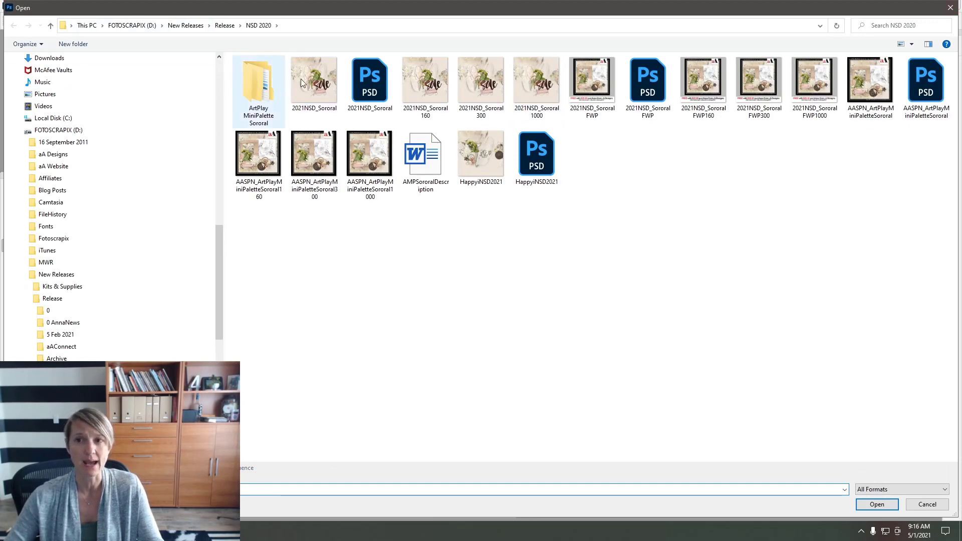
pyautogui.click(926, 503)
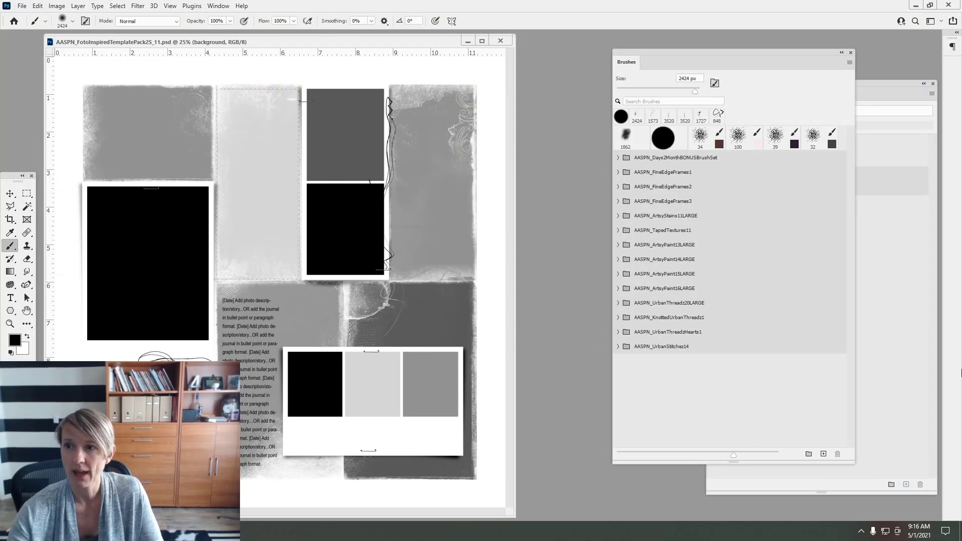
# Move the Brushes panel aside and arrange the template 11 and template 12 document windows side by side
pyautogui.moveTo(652, 63)
pyautogui.mouseDown()
pyautogui.moveTo(622, 111)
pyautogui.moveTo(758, 268)
pyautogui.mouseUp()
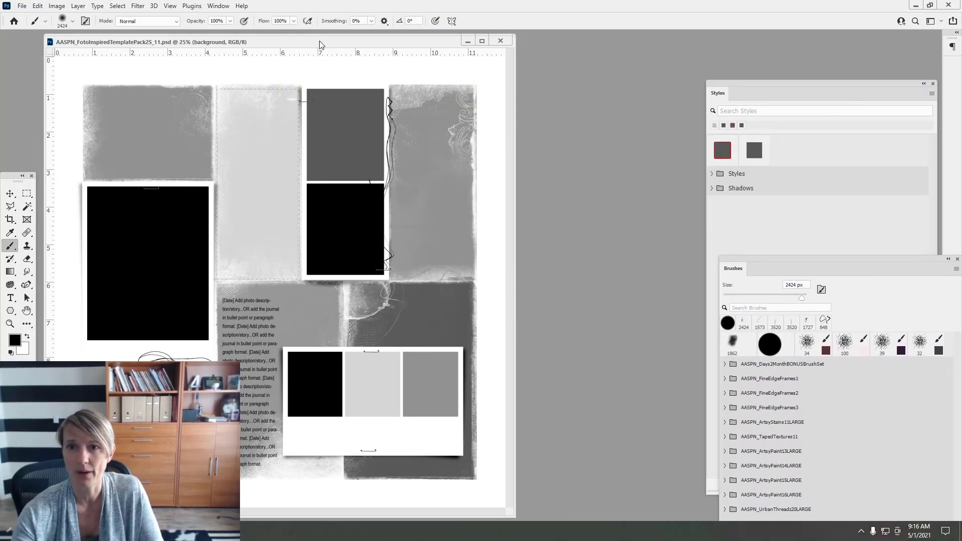
pyautogui.moveTo(320, 42)
pyautogui.mouseDown()
pyautogui.moveTo(207, 125)
pyautogui.moveTo(193, 123)
pyautogui.mouseUp()
pyautogui.moveTo(255, 40); pyautogui.dragTo(470, 109)
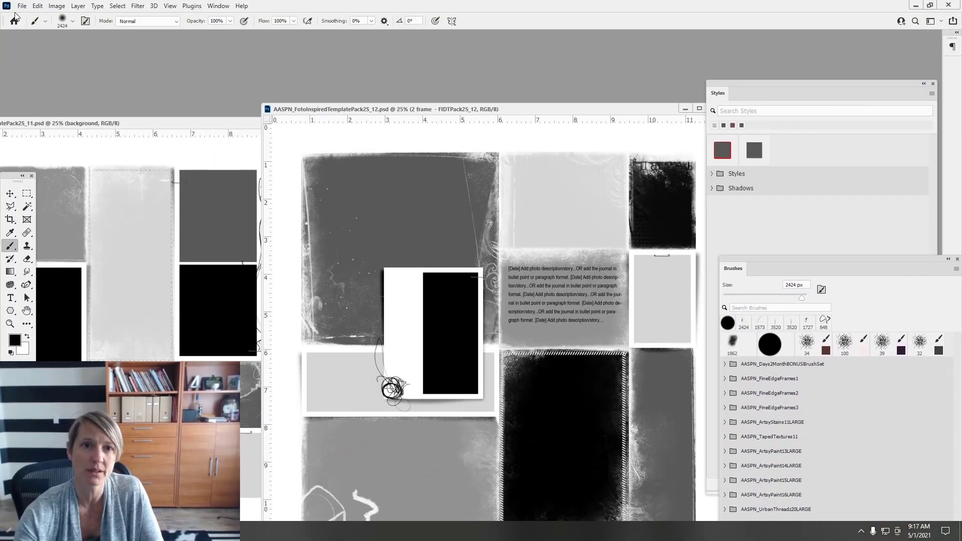
# Create a new blank document of 24 x 12 inches at 300 ppi with a white background
pyautogui.click(22, 6)
pyautogui.click(31, 17)
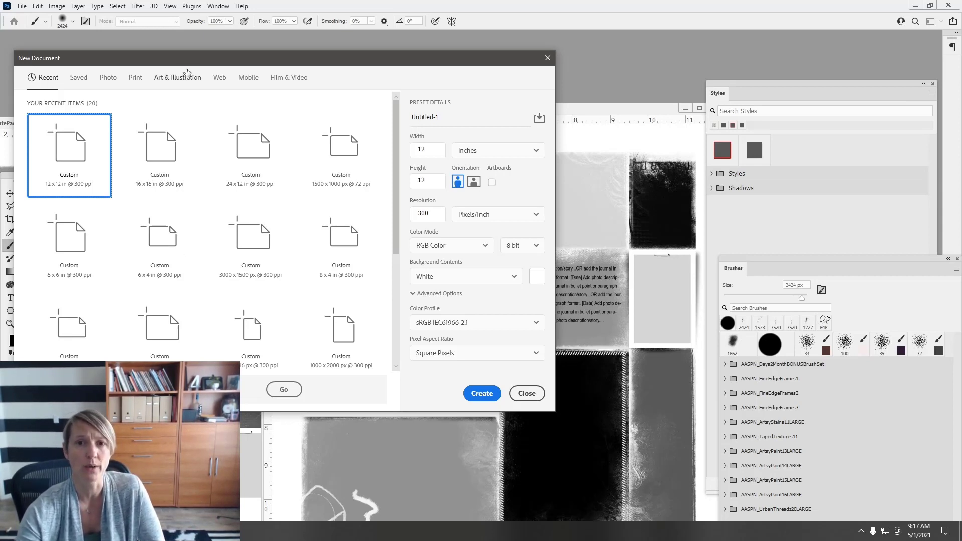
pyautogui.moveTo(197, 62); pyautogui.dragTo(216, 93)
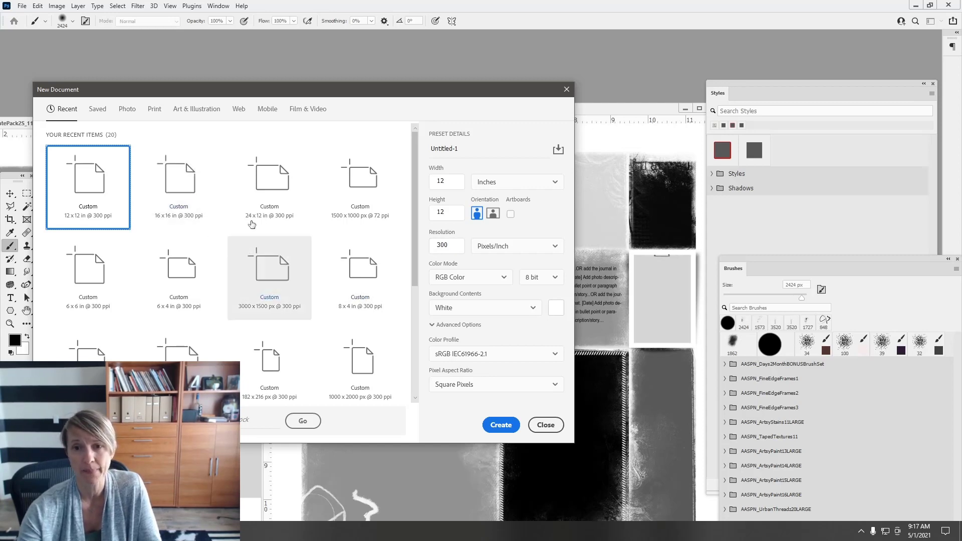
pyautogui.click(263, 190)
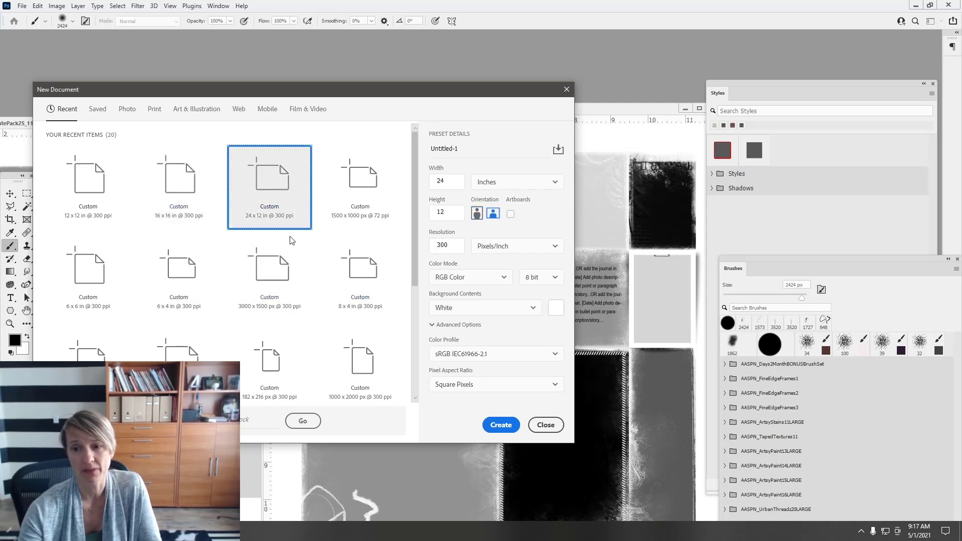
pyautogui.click(503, 426)
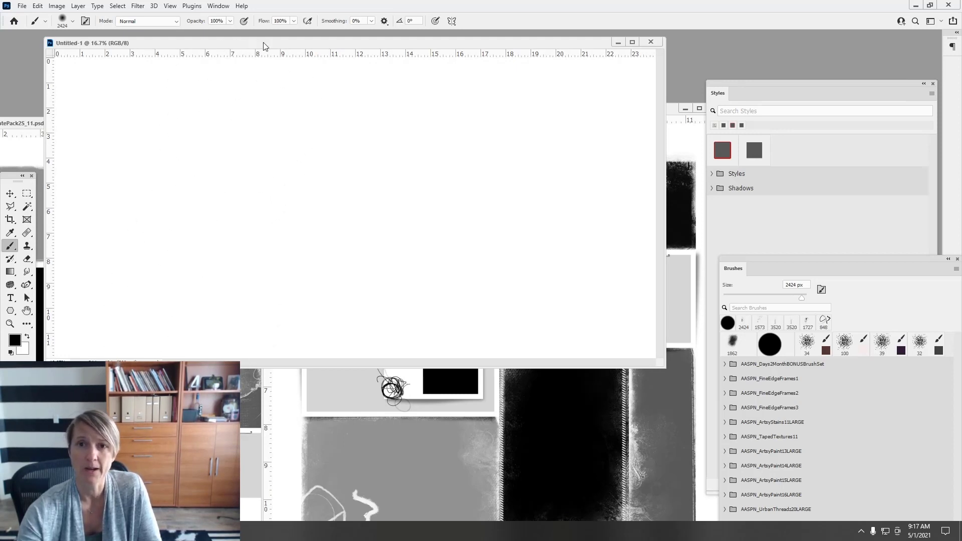
# Reposition the new document's window, activate the Move tool and move the toolbox up beside the canvas
pyautogui.moveTo(274, 43); pyautogui.dragTo(310, 74)
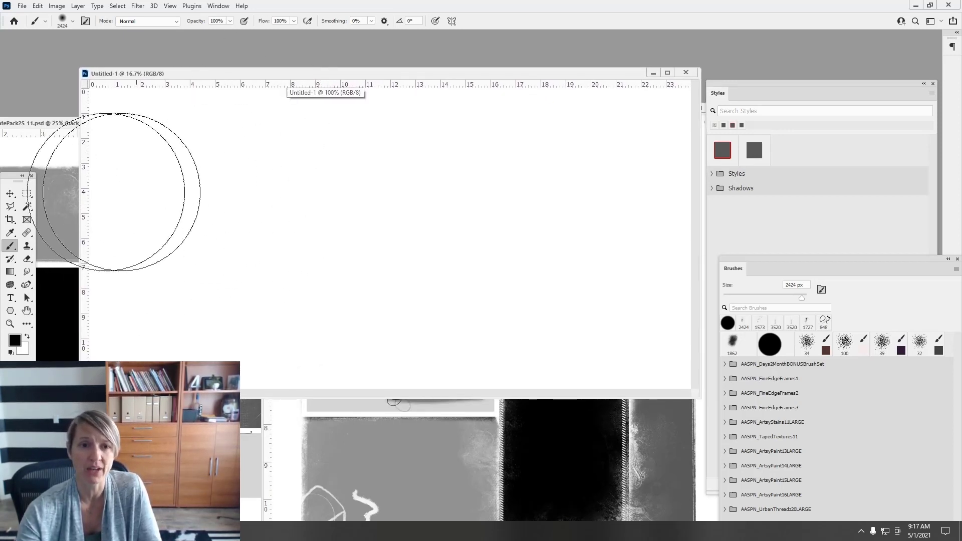
pyautogui.click(10, 195)
pyautogui.moveTo(12, 176); pyautogui.dragTo(26, 106)
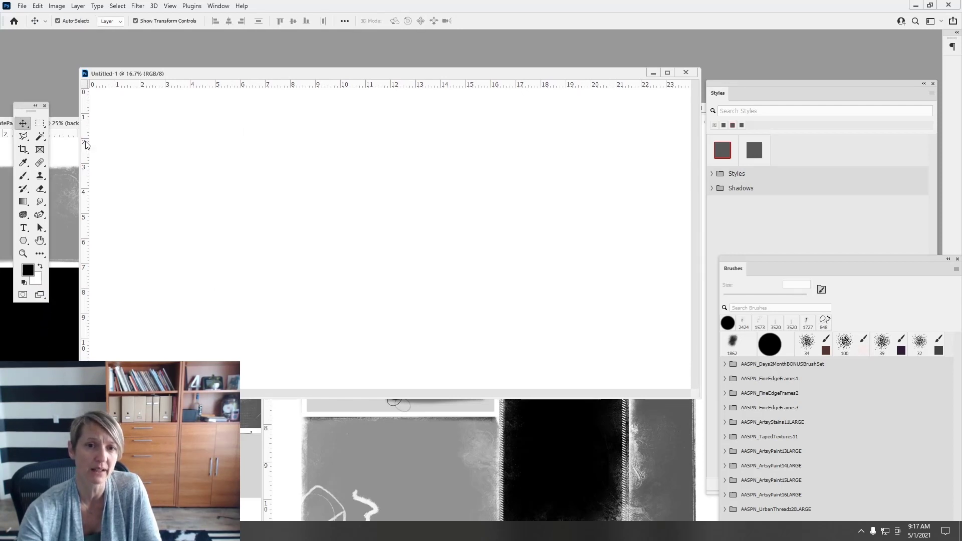
pyautogui.moveTo(87, 160)
pyautogui.mouseDown()
pyautogui.moveTo(103, 159)
pyautogui.moveTo(84, 160)
pyautogui.mouseUp()
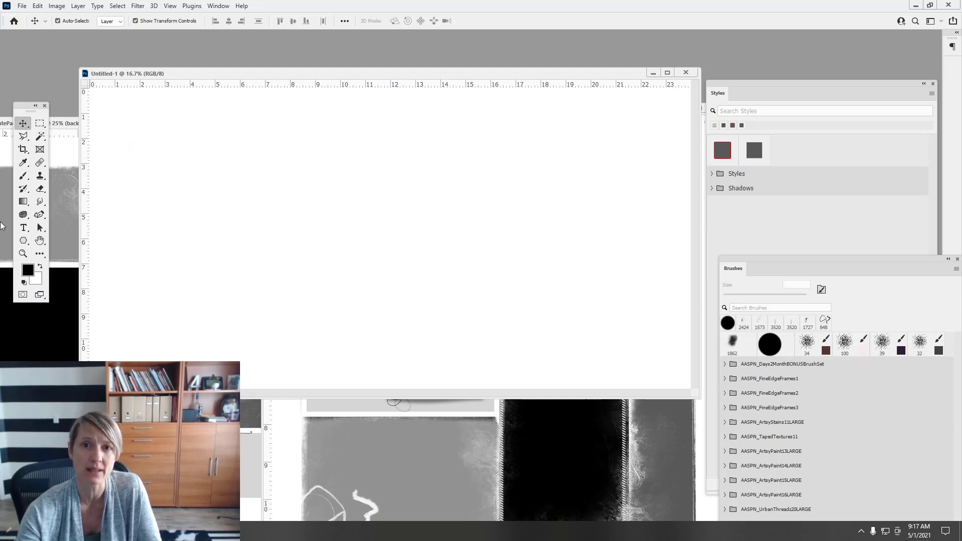
# Hide the rulers of the new document and show them again
pyautogui.click(171, 6)
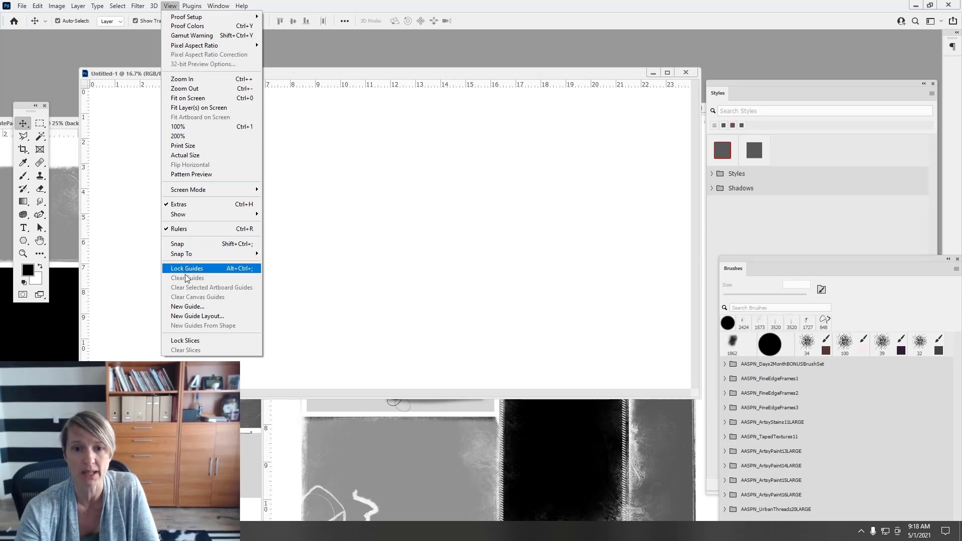
pyautogui.click(179, 230)
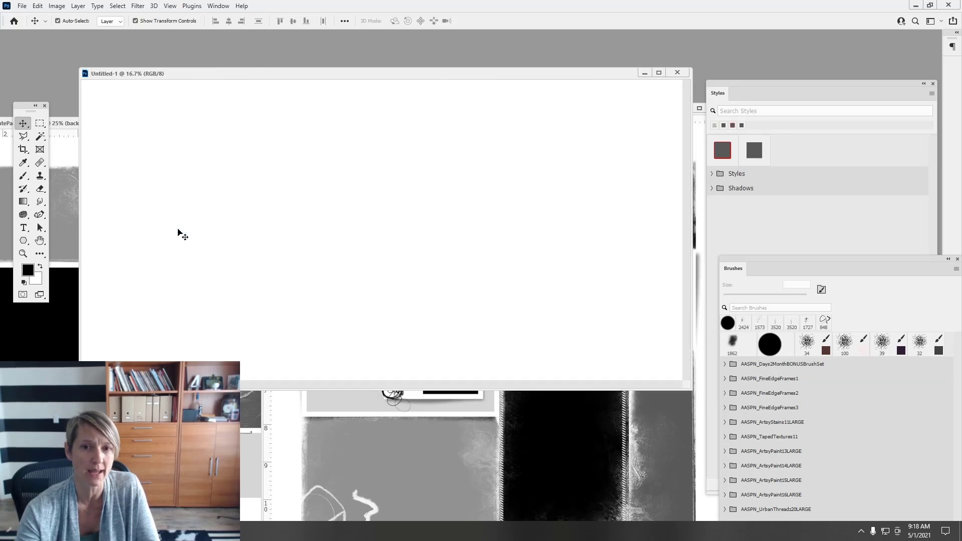
pyautogui.click(170, 6)
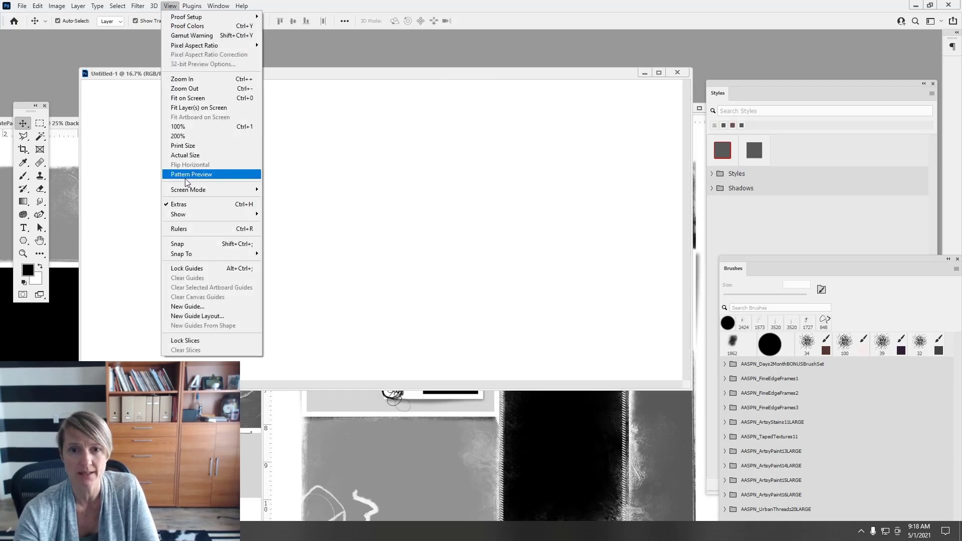
pyautogui.click(184, 232)
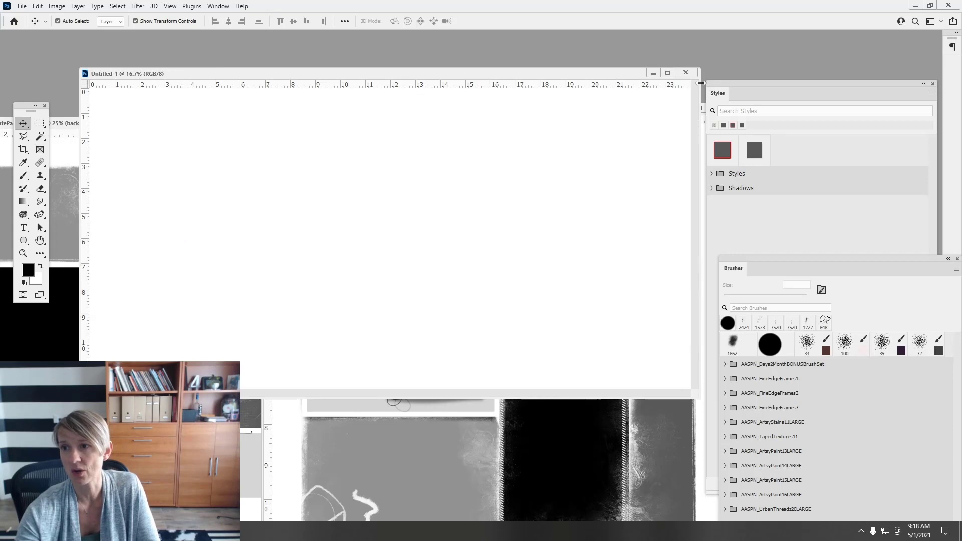
# Enlarge the blank document's window around the canvas and place a vertical guide at 12 inches
pyautogui.moveTo(701, 83); pyautogui.dragTo(749, 83)
pyautogui.moveTo(661, 74); pyautogui.dragTo(641, 61)
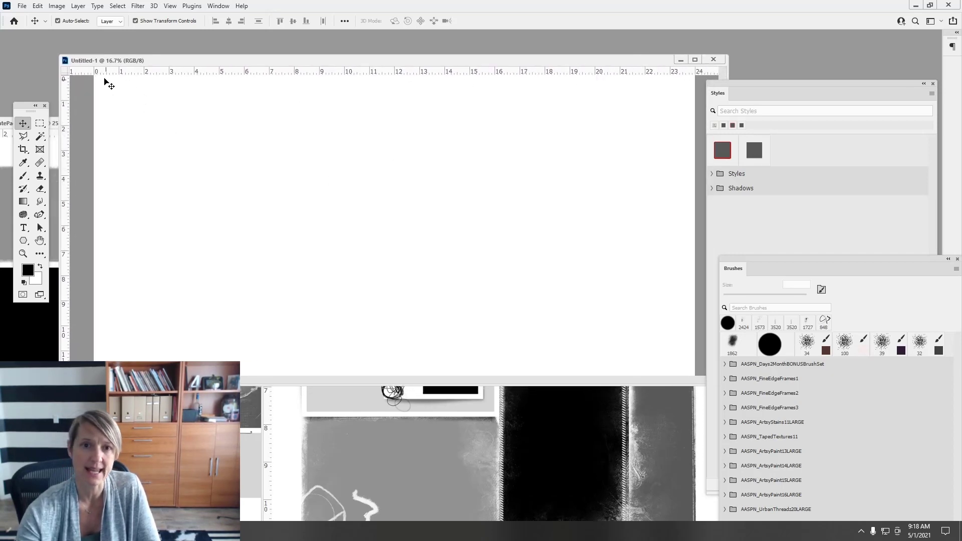
pyautogui.moveTo(96, 386); pyautogui.dragTo(95, 470)
pyautogui.moveTo(65, 191); pyautogui.dragTo(394, 175)
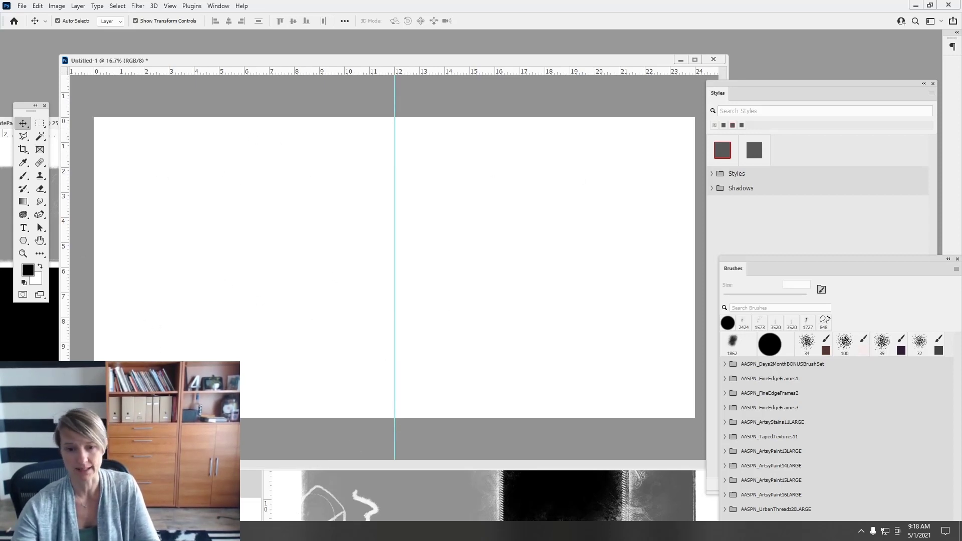
# Bring the template 11 window in front of the blank document and move the Brushes panel up over the Styles panel
pyautogui.click(36, 331)
pyautogui.moveTo(179, 125)
pyautogui.mouseDown()
pyautogui.moveTo(258, 142)
pyautogui.moveTo(389, 113)
pyautogui.moveTo(342, 103)
pyautogui.mouseUp()
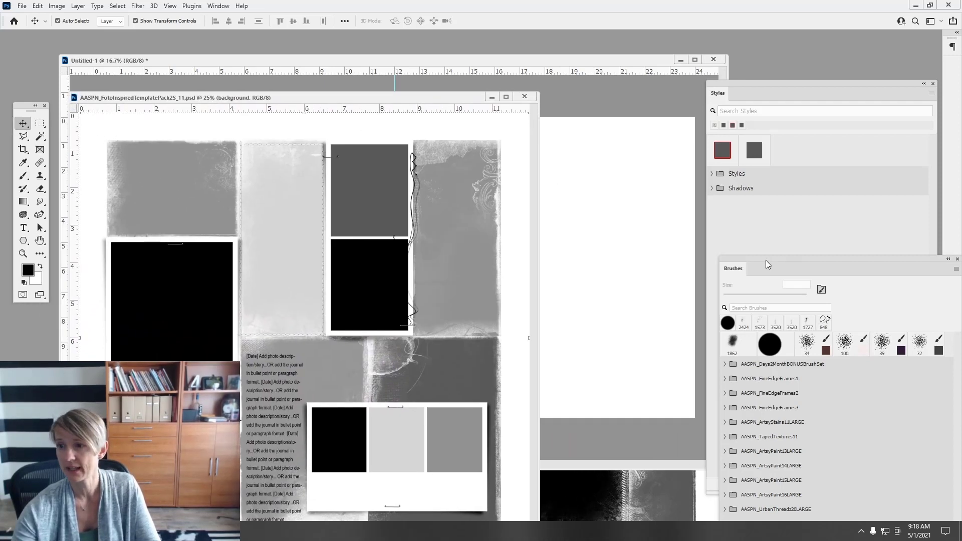
pyautogui.moveTo(765, 260)
pyautogui.mouseDown()
pyautogui.moveTo(833, 294)
pyautogui.moveTo(729, 78)
pyautogui.moveTo(746, 73)
pyautogui.mouseUp()
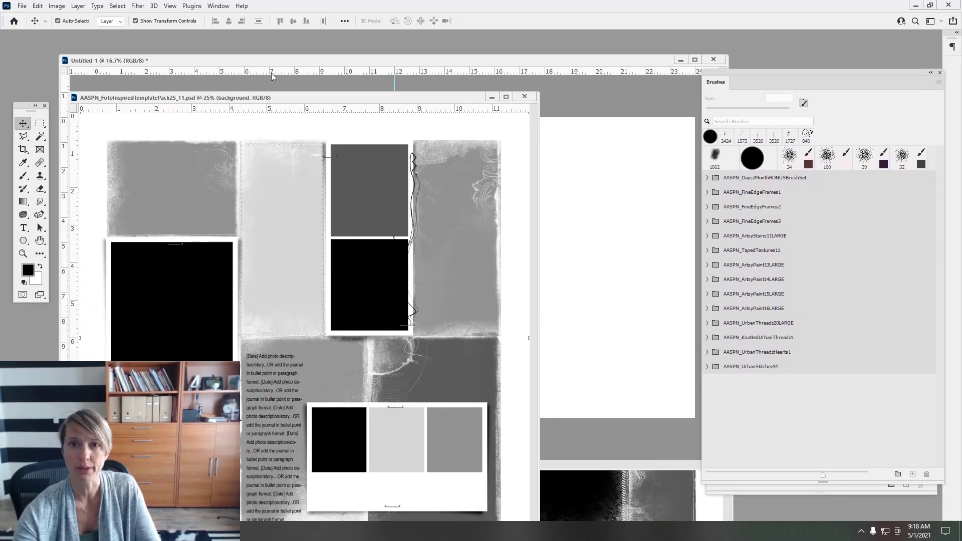
# Show the Layers panel and place it next to the template 11 window
pyautogui.click(225, 5)
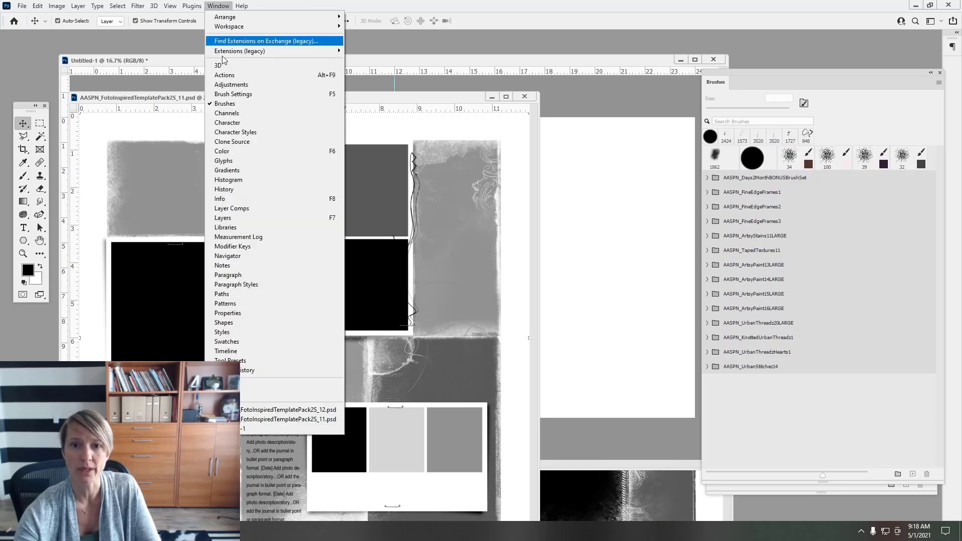
pyautogui.click(223, 218)
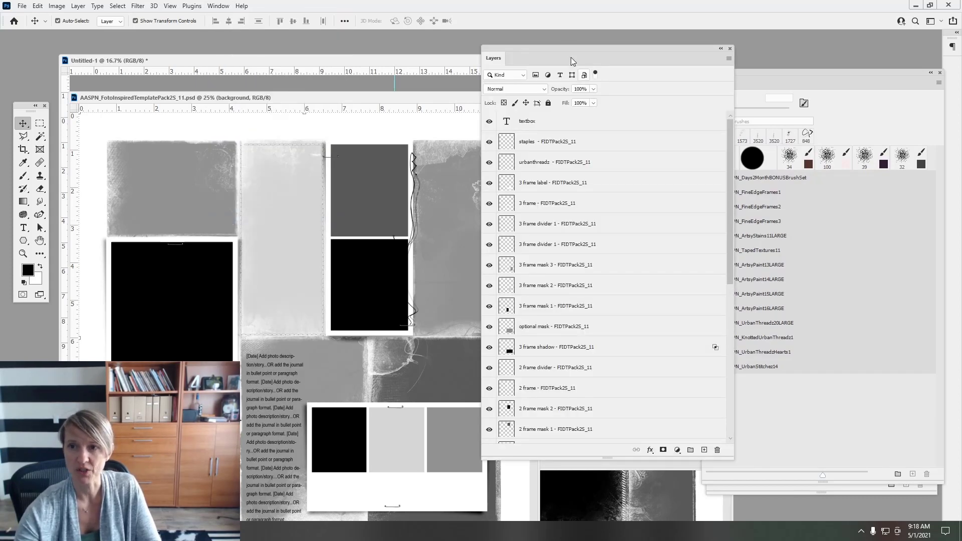
pyautogui.moveTo(558, 61); pyautogui.dragTo(613, 59)
pyautogui.click(218, 5)
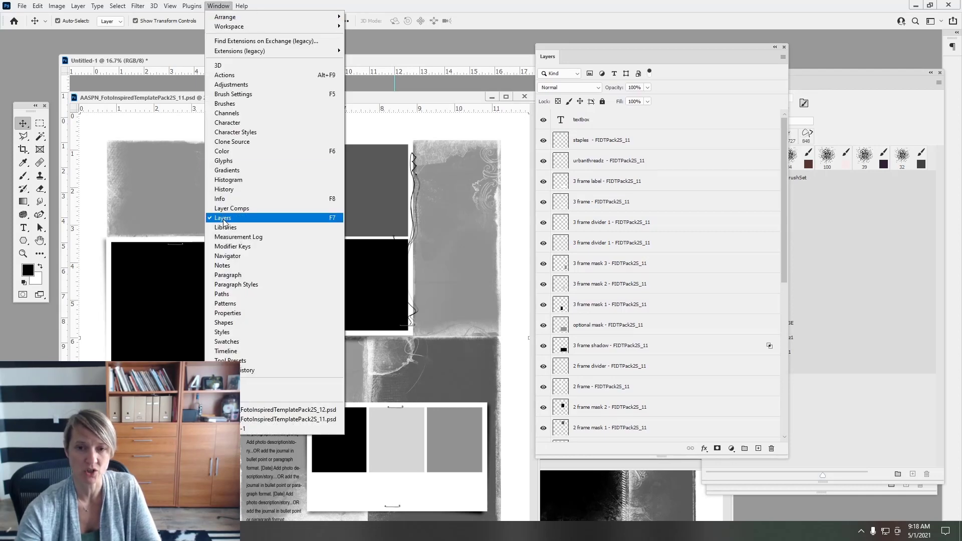
pyautogui.click(595, 48)
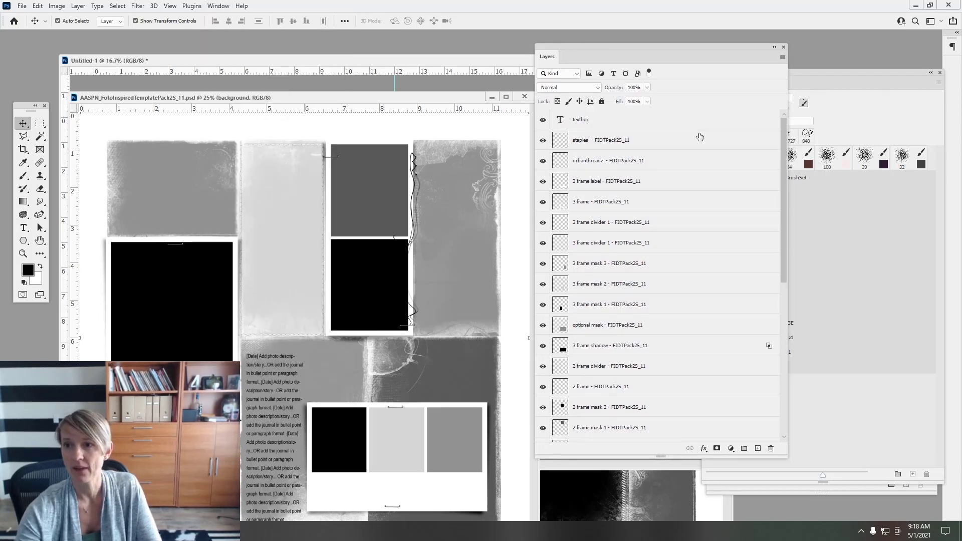
# Select all layers of template 11, from the textbox layer down to the background layer
pyautogui.click(582, 122)
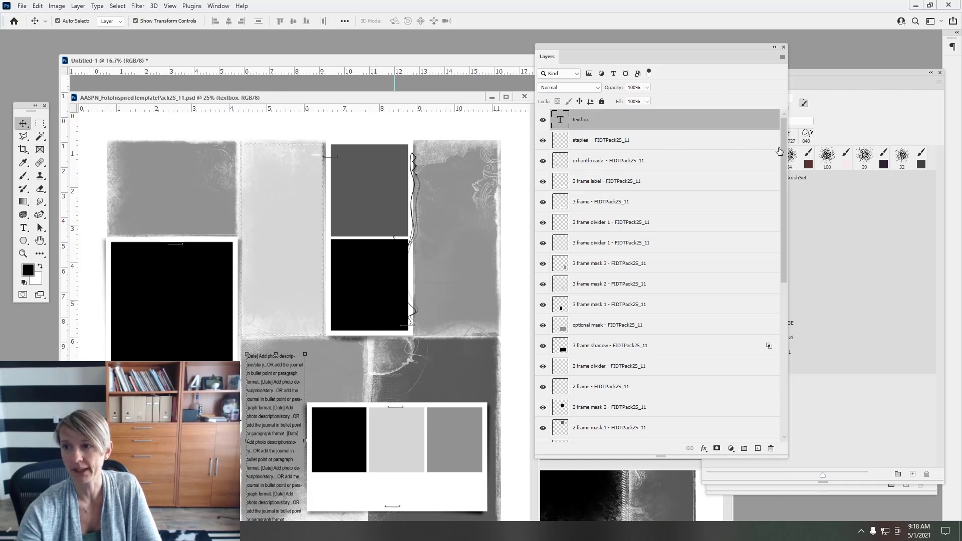
pyautogui.moveTo(780, 151); pyautogui.dragTo(790, 365)
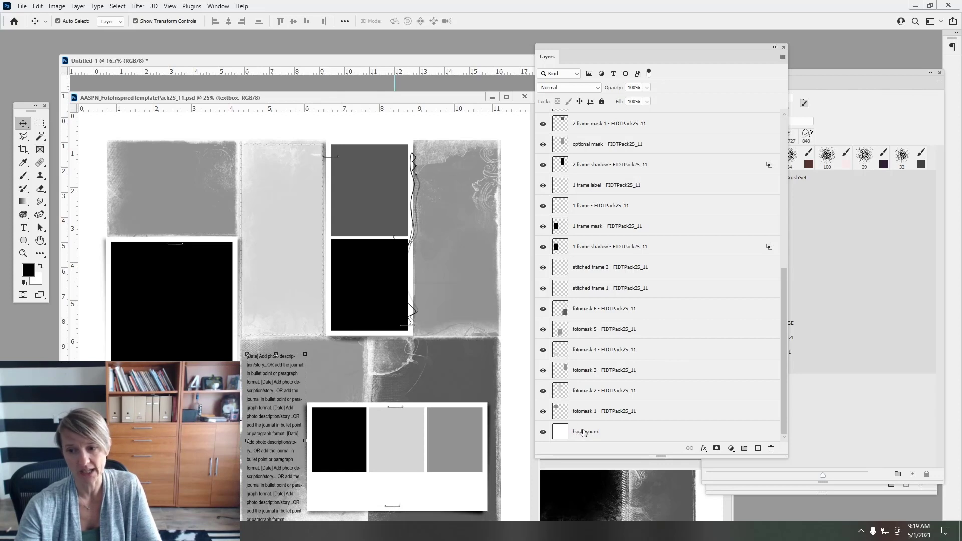
pyautogui.keyDown('shift'); pyautogui.click(584, 432); pyautogui.keyUp('shift')
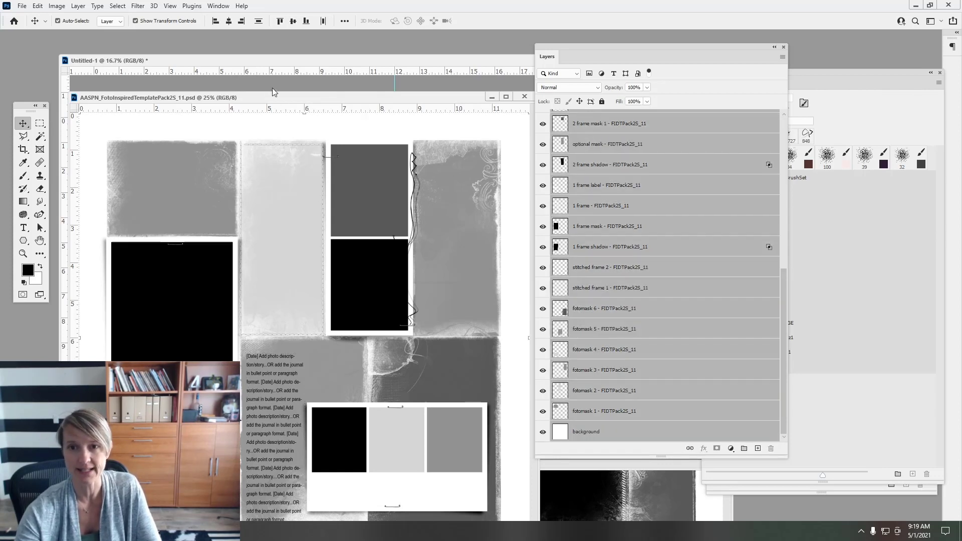
# With Auto-Select off, copy the selected template 11 layers into the blank document and align them to its left half, up to the guide
pyautogui.moveTo(272, 92); pyautogui.dragTo(371, 85)
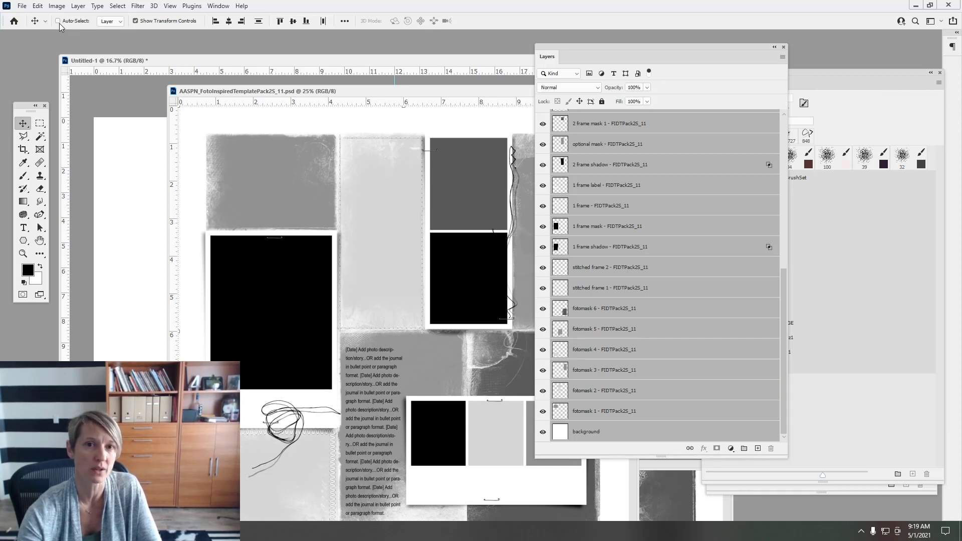
pyautogui.moveTo(222, 173); pyautogui.dragTo(133, 175)
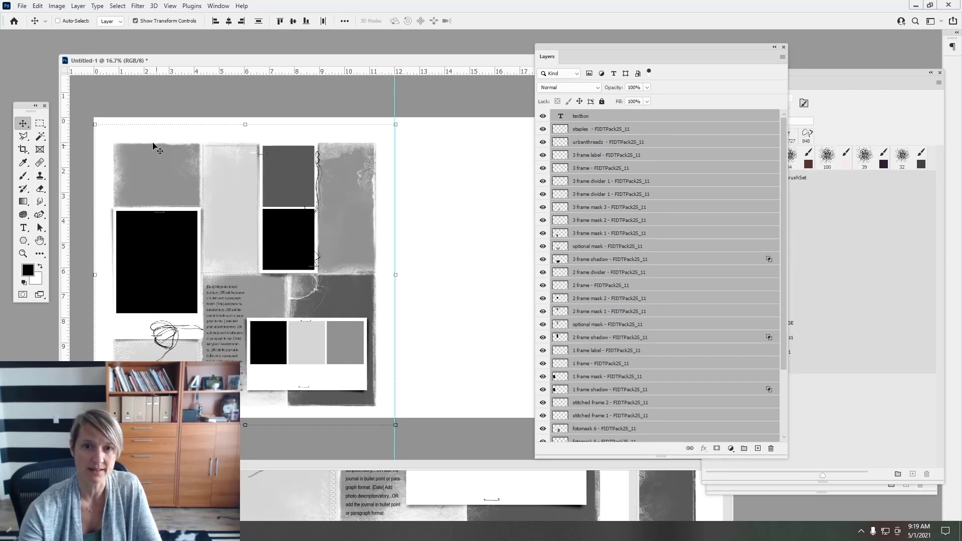
pyautogui.moveTo(190, 244); pyautogui.dragTo(192, 238)
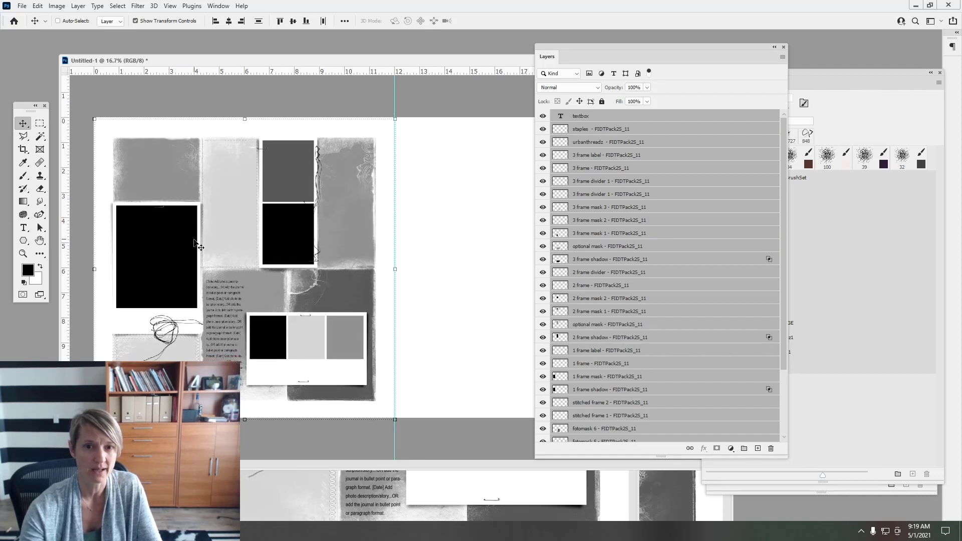
# Nudge the selected template 11 layers up and slightly left to line up with the canvas edge and the centre guide
pyautogui.hotkey('shift', 'Up')
pyautogui.hotkey('shift', 'Up')
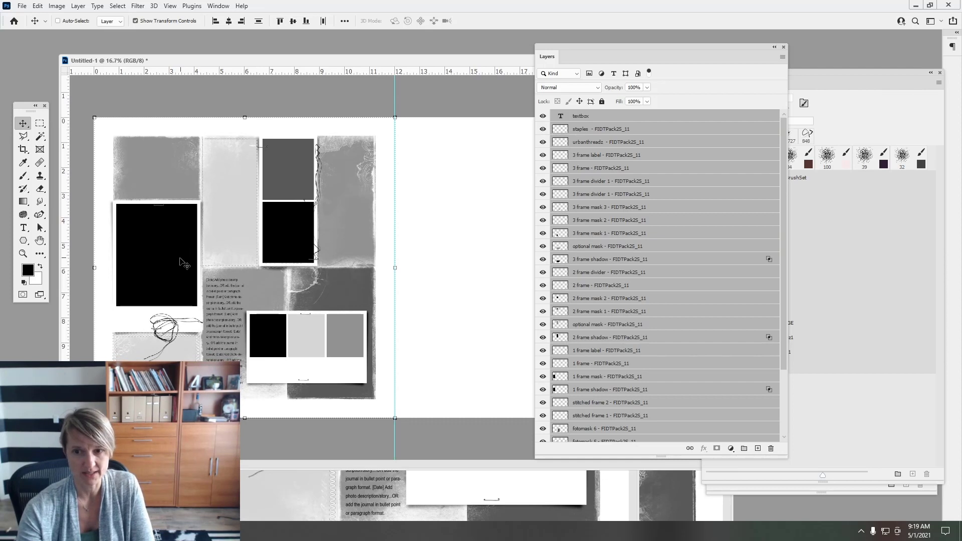
pyautogui.hotkey('shift', 'Left')
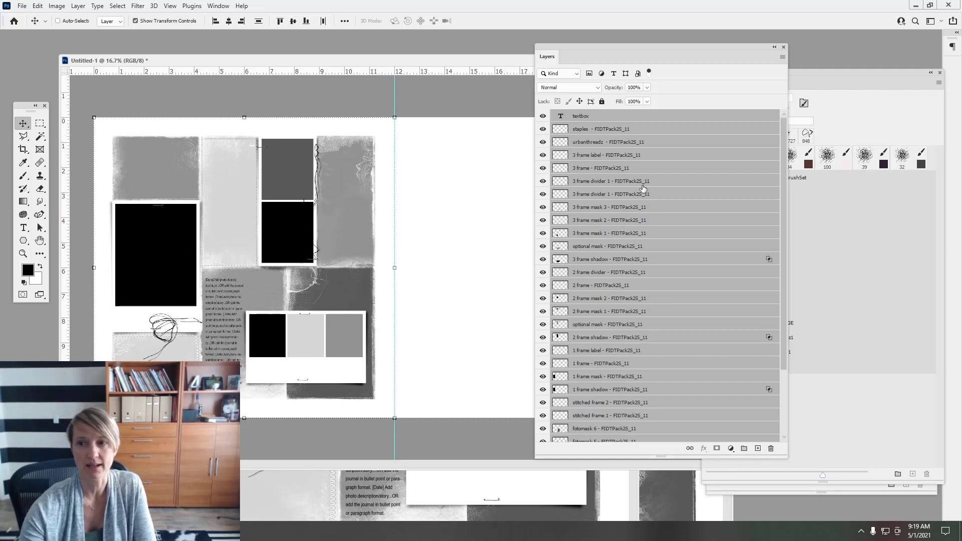
# Delete the copied template's background layer that sits directly above the locked Background layer
pyautogui.moveTo(784, 191); pyautogui.dragTo(792, 334)
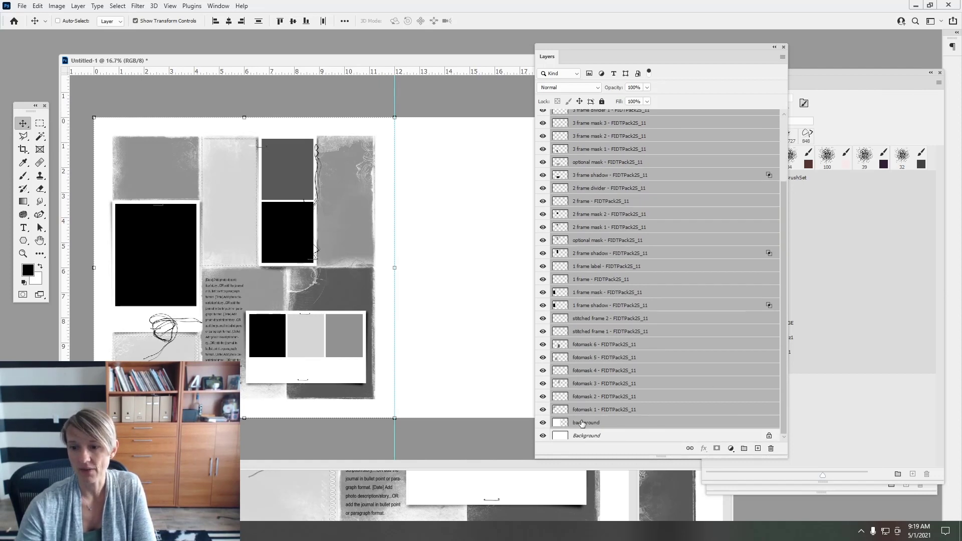
pyautogui.click(567, 425)
pyautogui.click(542, 422)
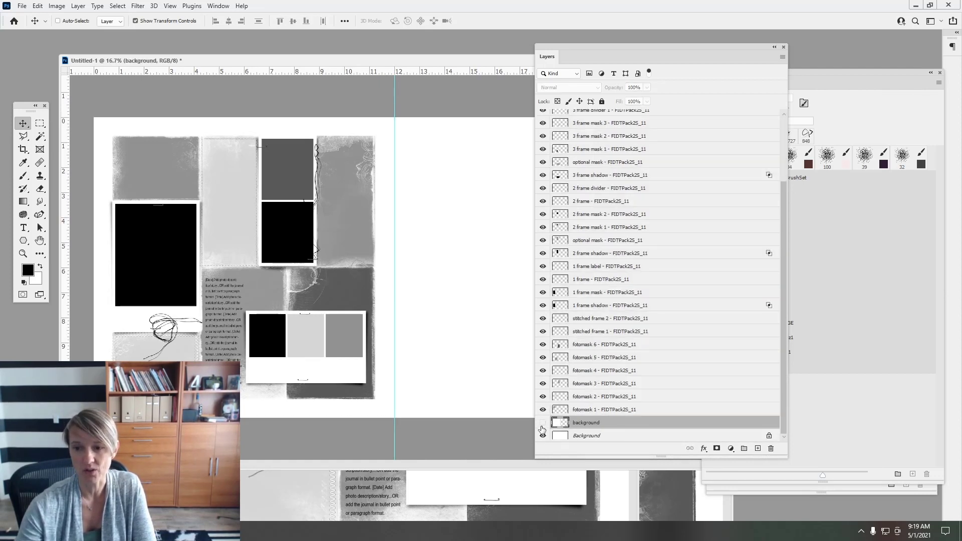
pyautogui.moveTo(574, 424); pyautogui.dragTo(771, 448)
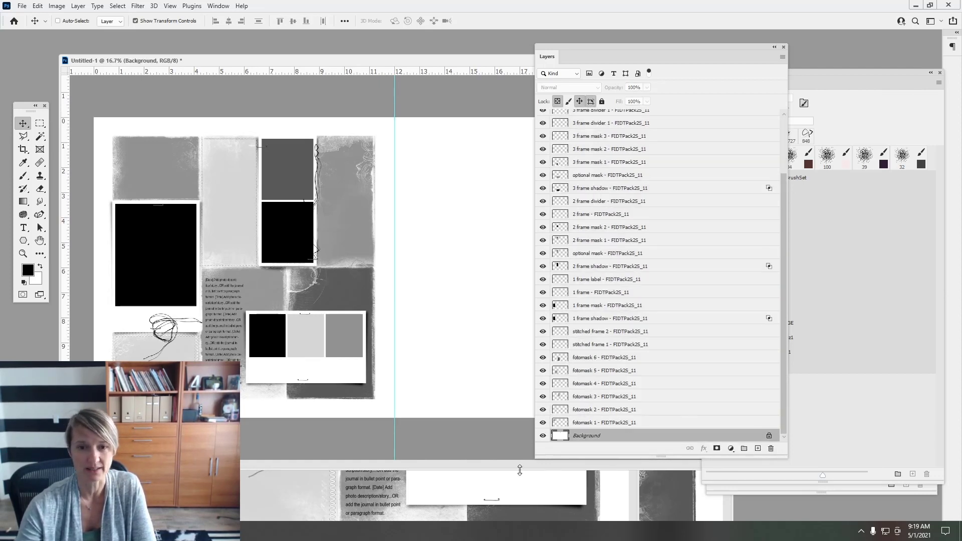
pyautogui.scroll(5, 784, 231)
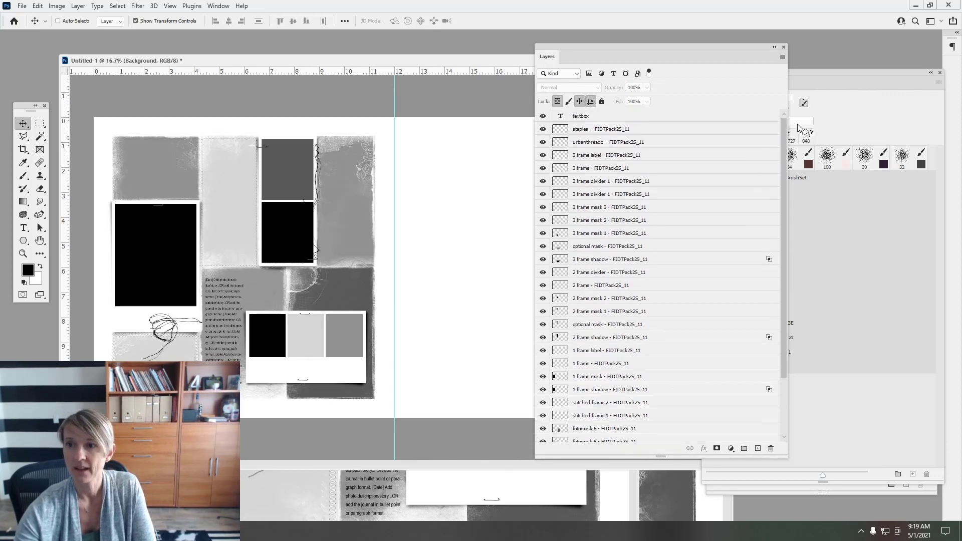
# Select all template 11 layers from textbox to fotomask 1 and look up the Group Layers command without applying it
pyautogui.click(580, 125)
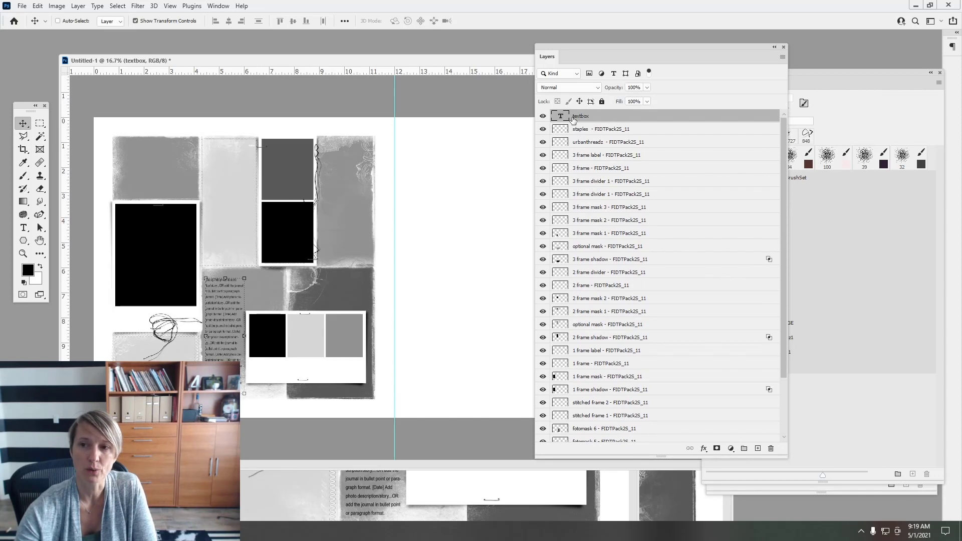
pyautogui.moveTo(602, 58); pyautogui.dragTo(733, 75)
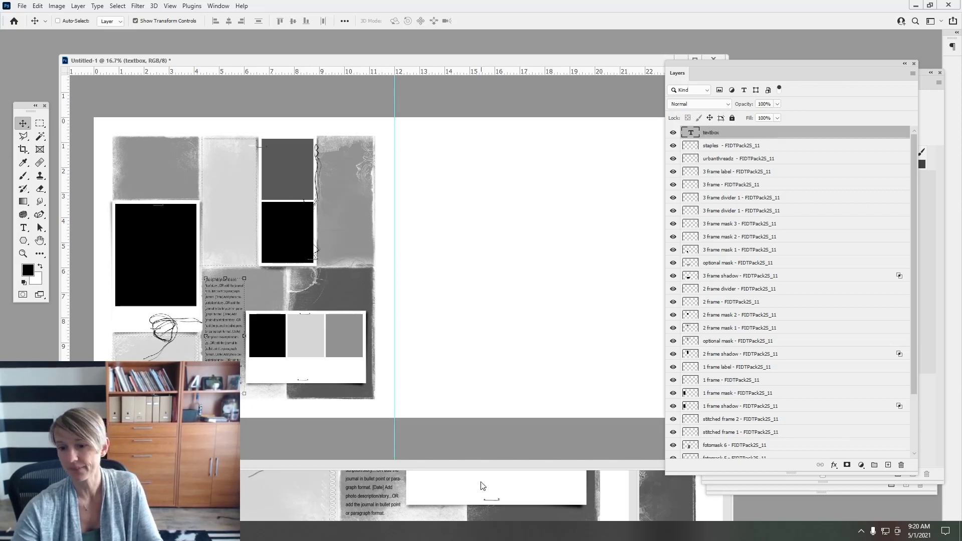
pyautogui.moveTo(915, 145); pyautogui.dragTo(933, 227)
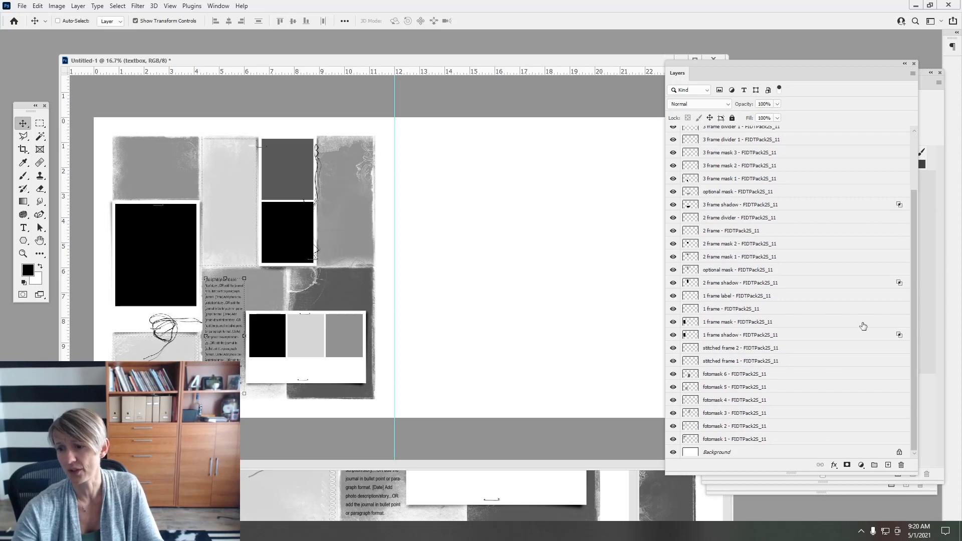
pyautogui.keyDown('shift'); pyautogui.click(737, 439); pyautogui.keyUp('shift')
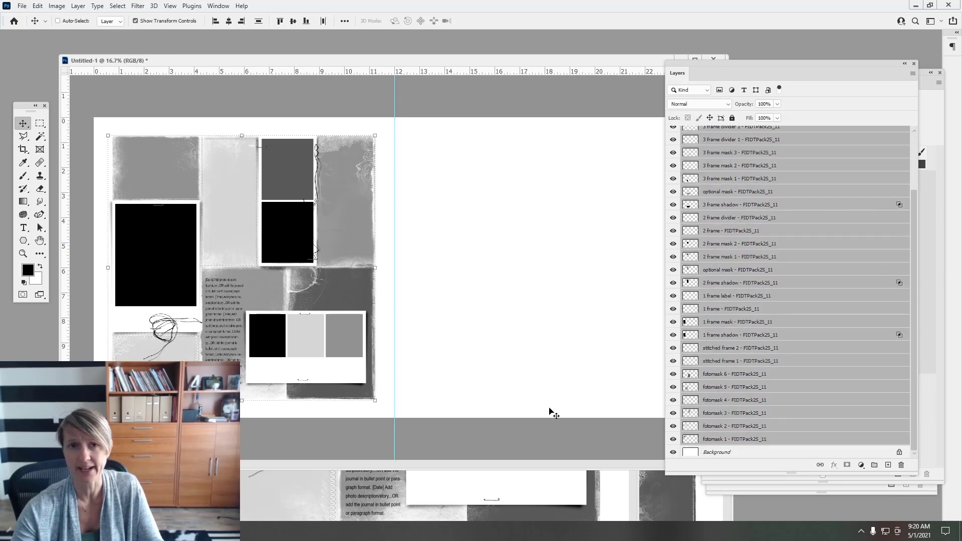
pyautogui.click(77, 6)
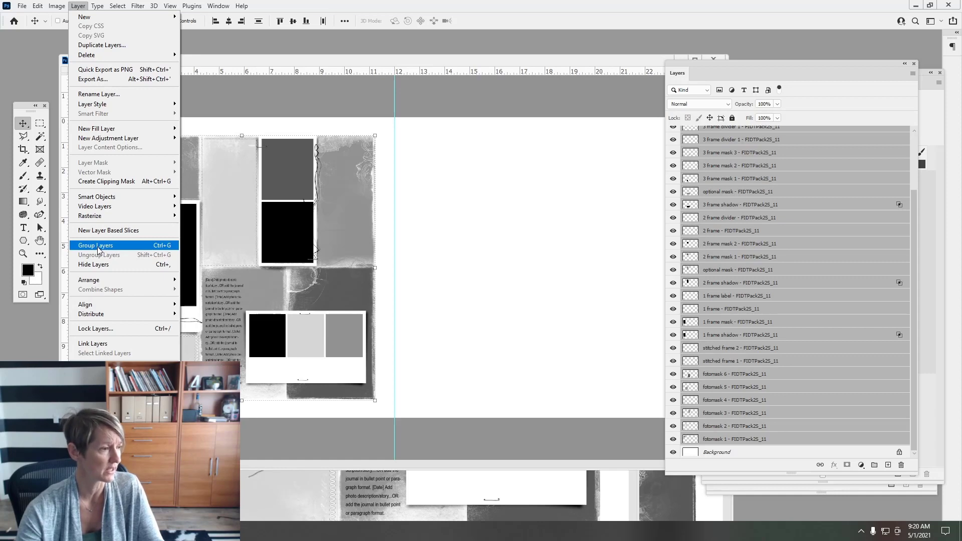
pyautogui.click(266, 44)
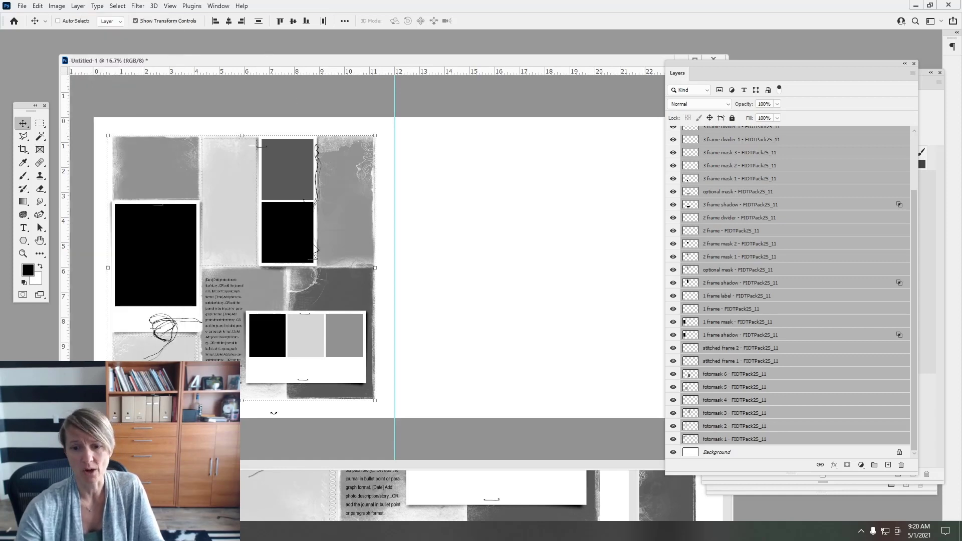
# Copy all selected layers from the template 11 document into the blank right half and align them with the top edge and guide
pyautogui.click(259, 489)
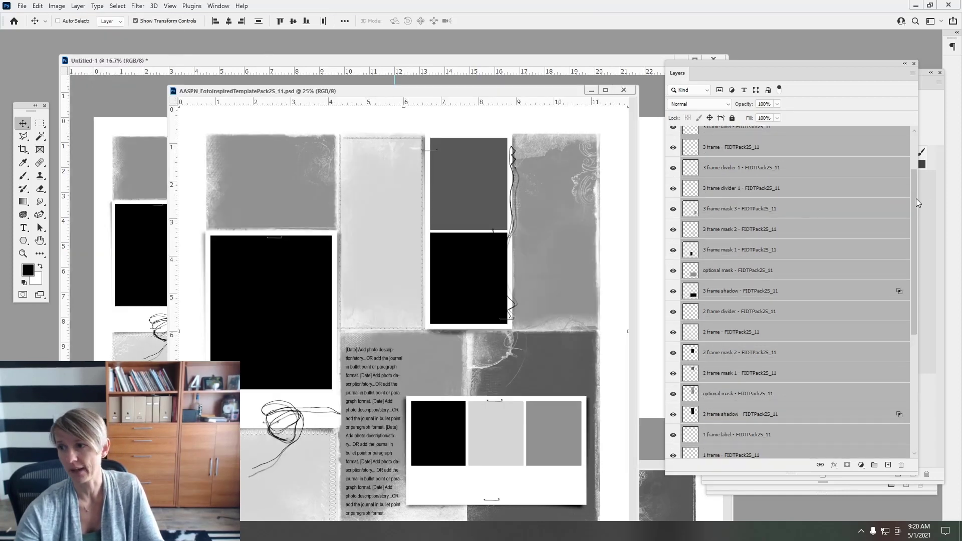
pyautogui.moveTo(916, 198); pyautogui.dragTo(925, 133)
pyautogui.moveTo(253, 91); pyautogui.dragTo(146, 149)
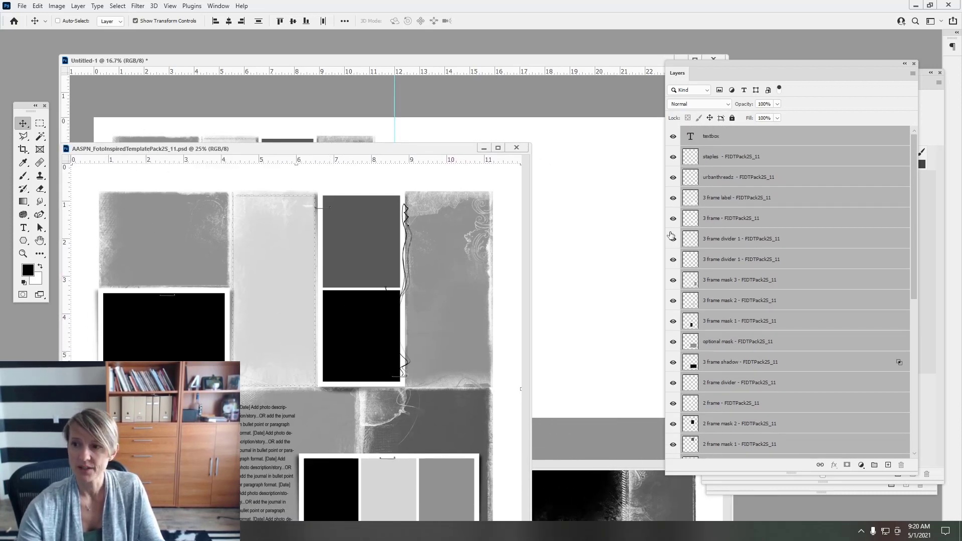
pyautogui.moveTo(913, 293); pyautogui.dragTo(871, 447)
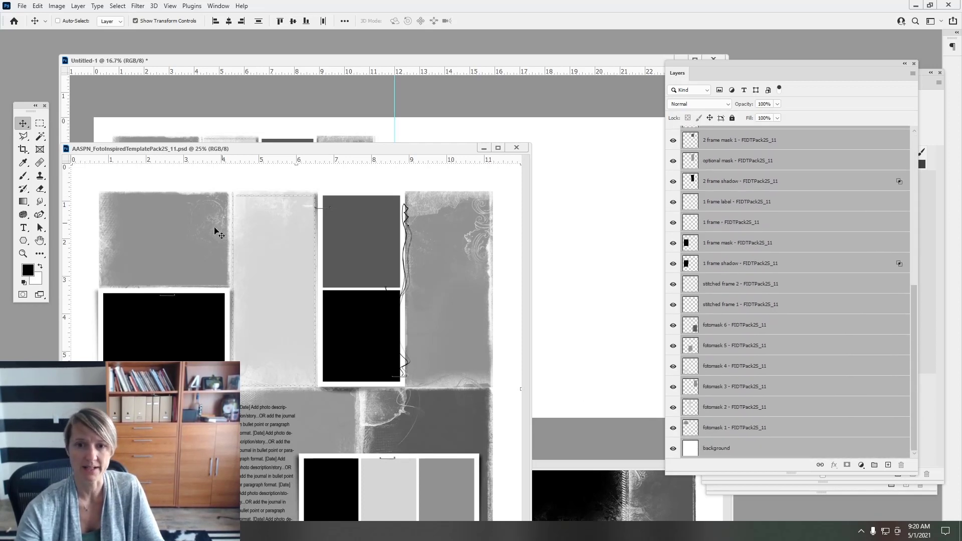
pyautogui.moveTo(258, 257); pyautogui.dragTo(582, 196)
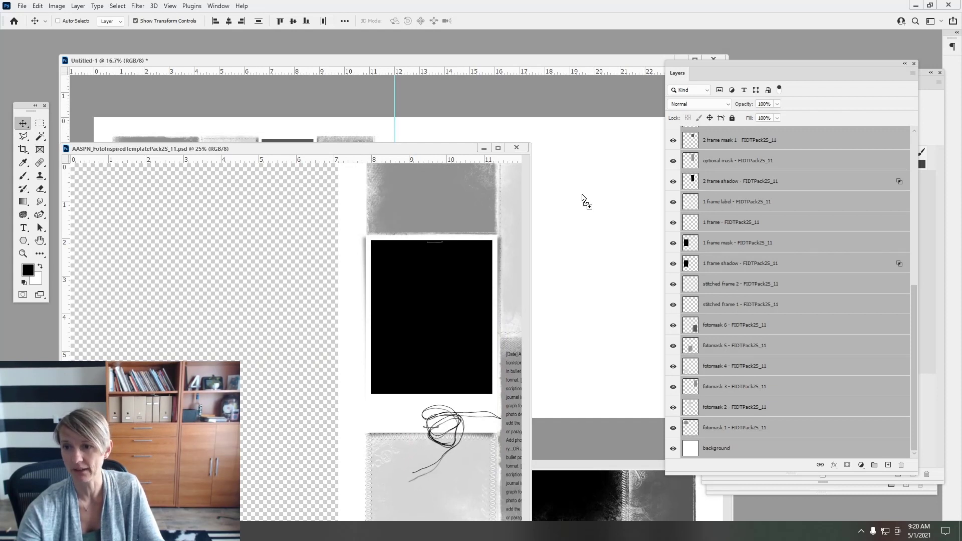
pyautogui.moveTo(582, 195); pyautogui.dragTo(498, 207)
pyautogui.hotkey('shift', 'Up')
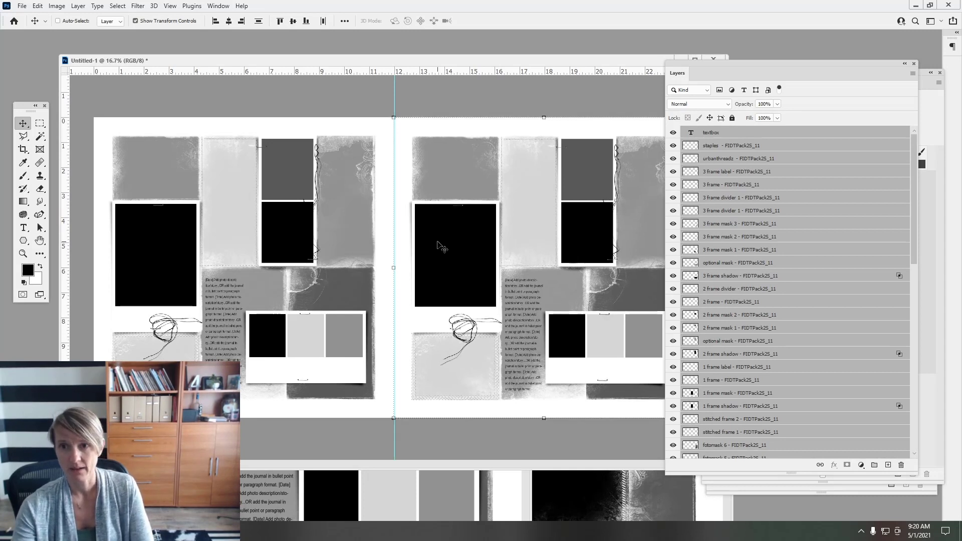
pyautogui.hotkey('shift', 'Right')
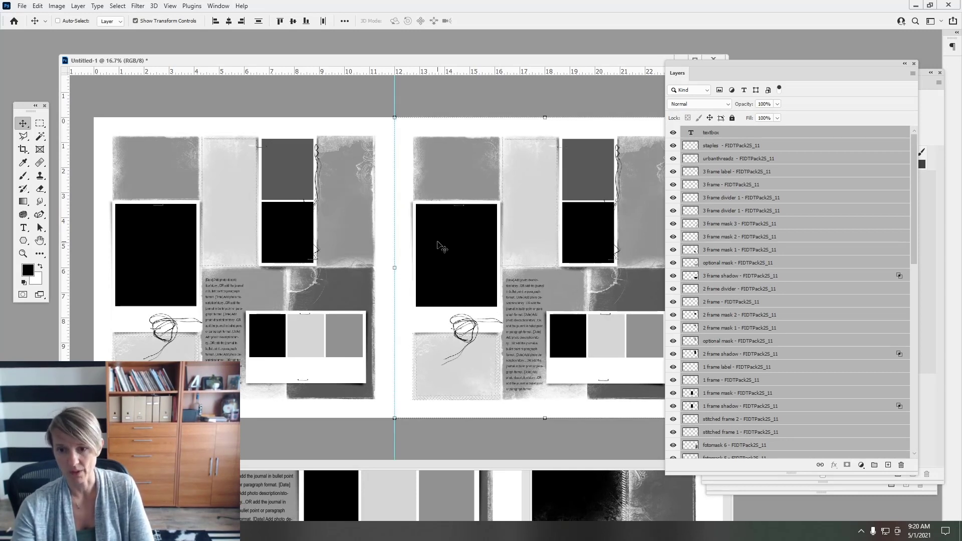
# Fill the right-hand template copy's background layer with solid bright red at 100% opacity in Normal mode
pyautogui.moveTo(688, 61); pyautogui.dragTo(612, 56)
pyautogui.moveTo(839, 247); pyautogui.dragTo(849, 366)
pyautogui.click(629, 228)
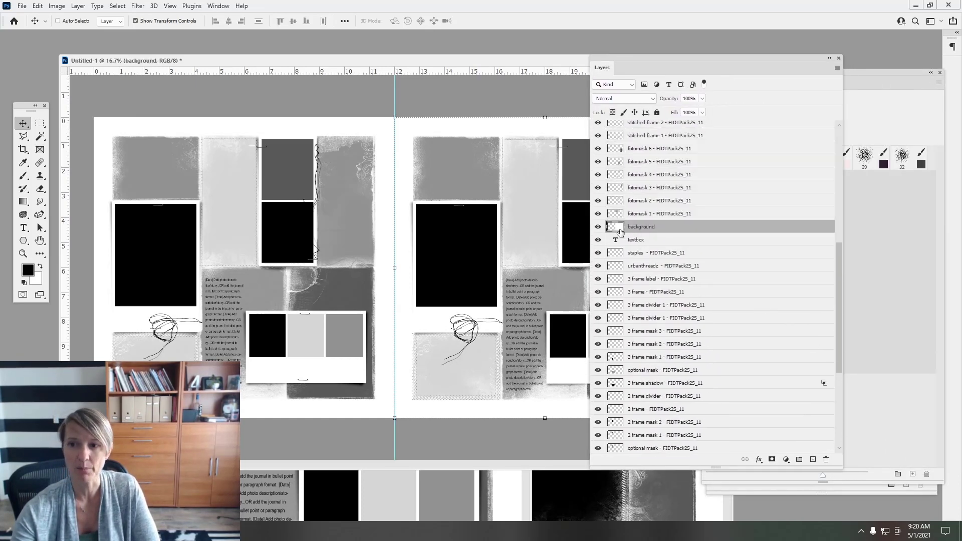
pyautogui.click(42, 6)
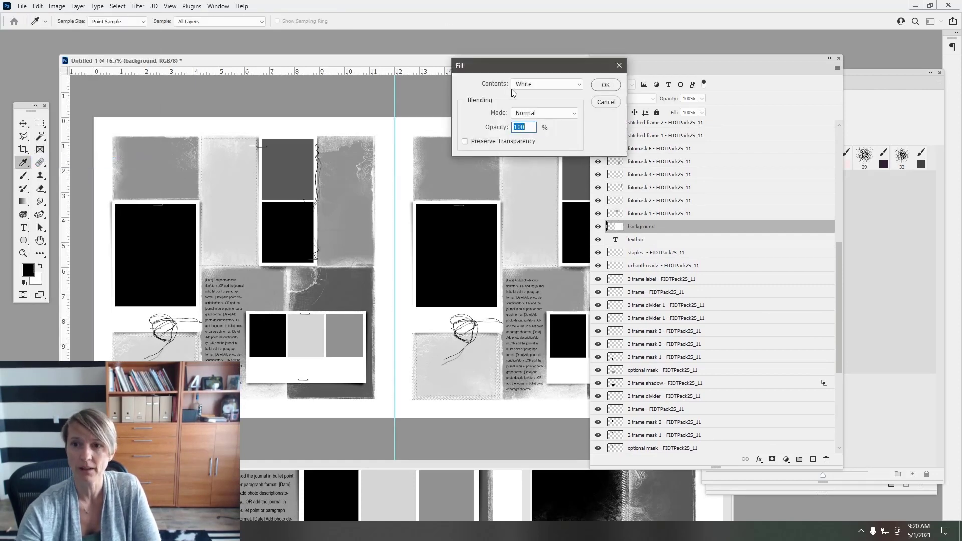
pyautogui.click(535, 84)
pyautogui.click(531, 115)
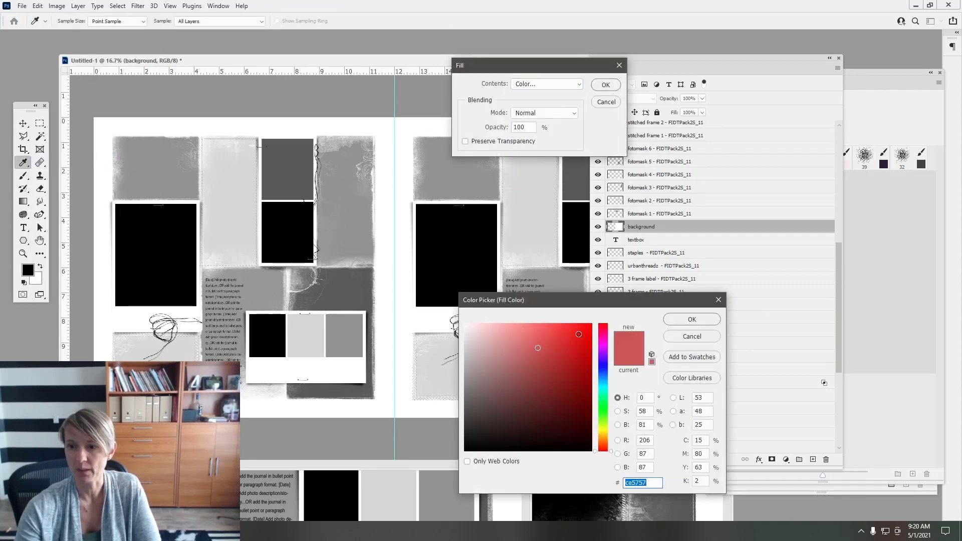
pyautogui.write('ff0000')
pyautogui.click(692, 319)
pyautogui.click(605, 85)
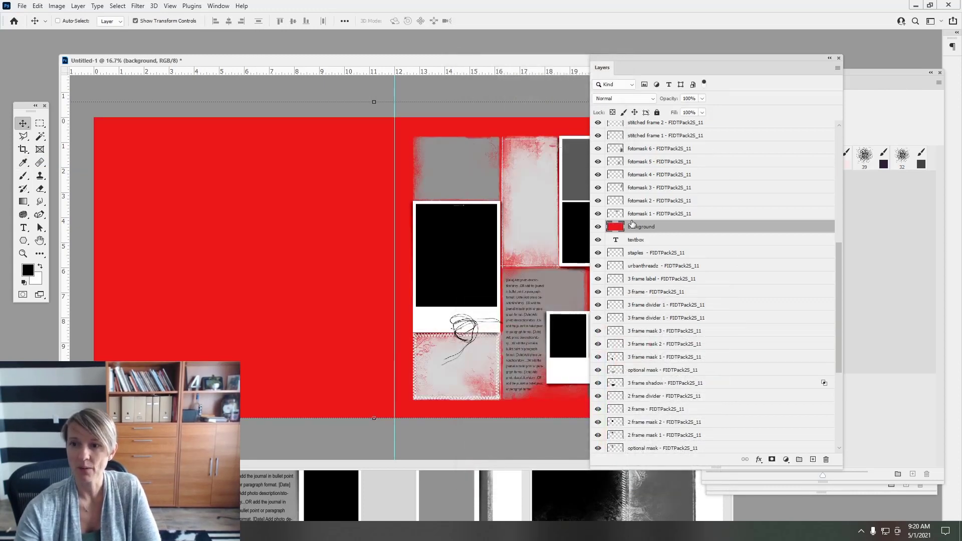
# Toggle the red background layer's visibility and leave it hidden
pyautogui.click(598, 227)
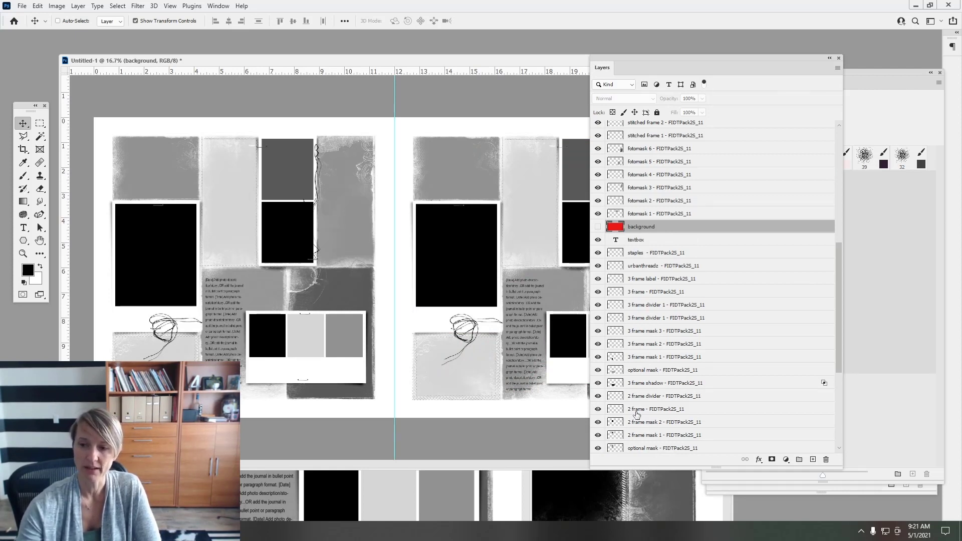
pyautogui.click(598, 227)
pyautogui.click(598, 229)
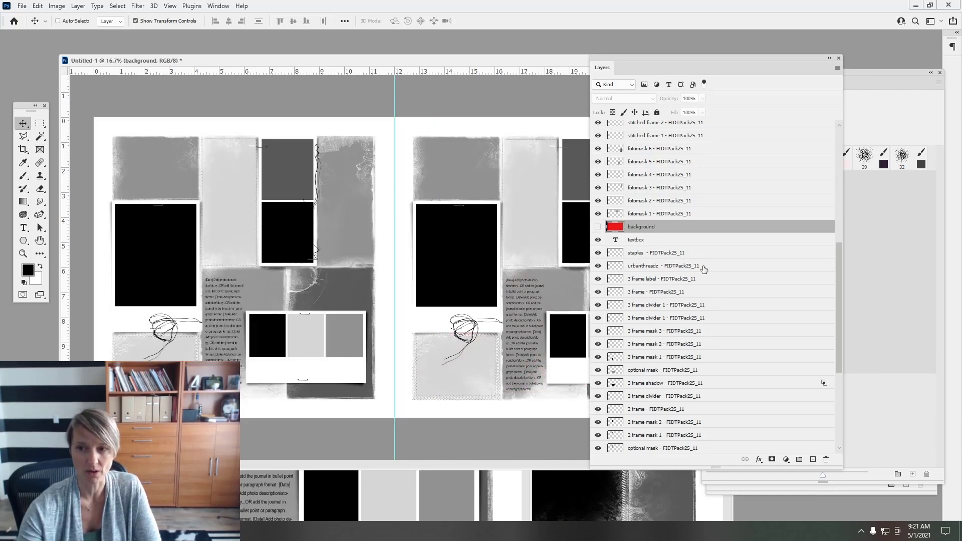
pyautogui.moveTo(839, 261); pyautogui.dragTo(850, 99)
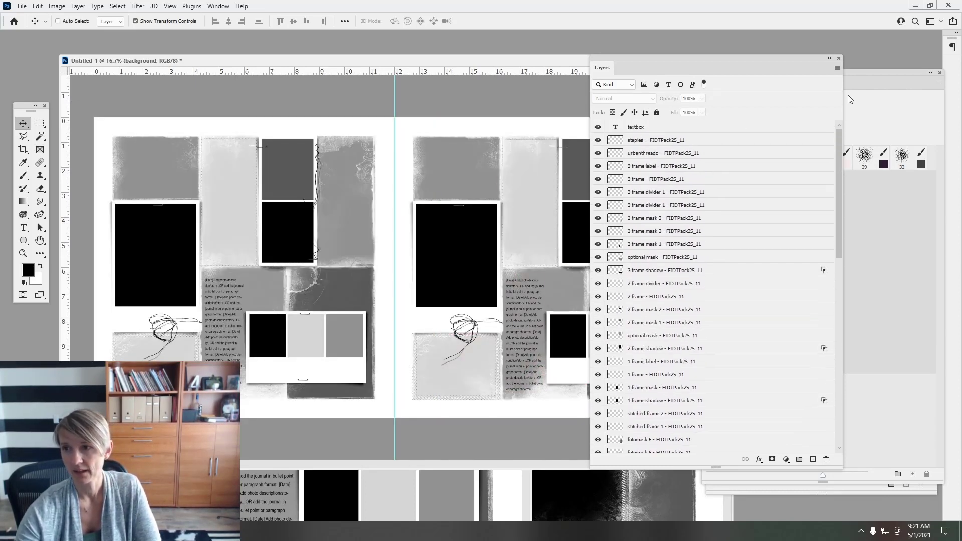
# Close the template 11 and template 12 documents, keeping only the untitled double-page document open
pyautogui.click(371, 512)
pyautogui.moveTo(471, 153); pyautogui.dragTo(397, 190)
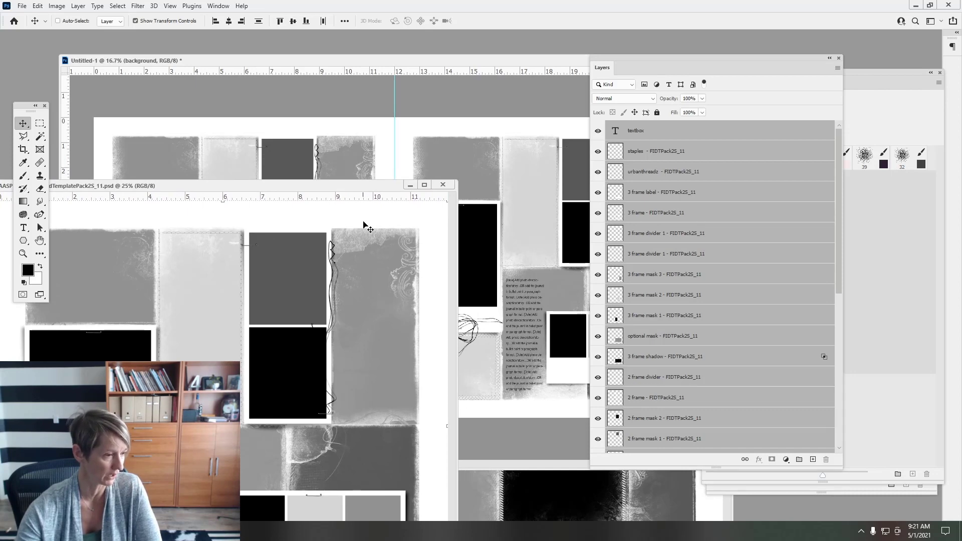
pyautogui.click(443, 185)
pyautogui.click(436, 490)
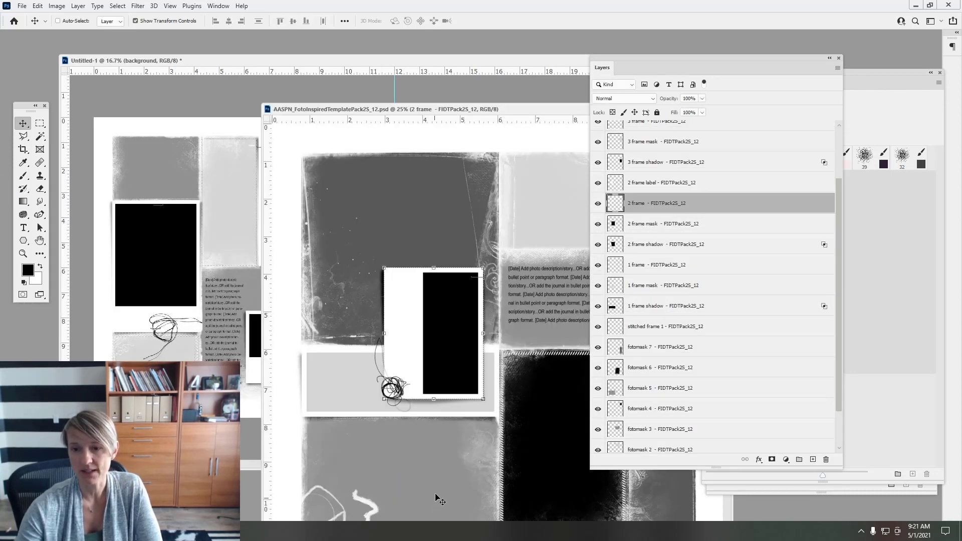
pyautogui.moveTo(486, 108); pyautogui.dragTo(156, 138)
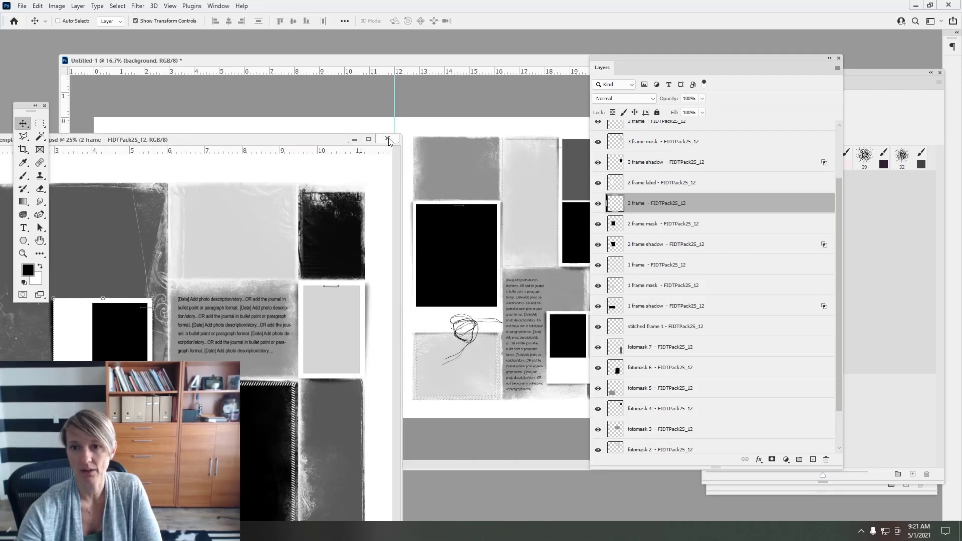
pyautogui.click(388, 138)
# Rearrange the document window and the Layers panel so both pages and the layer list are visible together
pyautogui.moveTo(613, 58)
pyautogui.mouseDown()
pyautogui.moveTo(765, 114)
pyautogui.moveTo(735, 122)
pyautogui.mouseUp()
pyautogui.moveTo(485, 61); pyautogui.dragTo(450, 62)
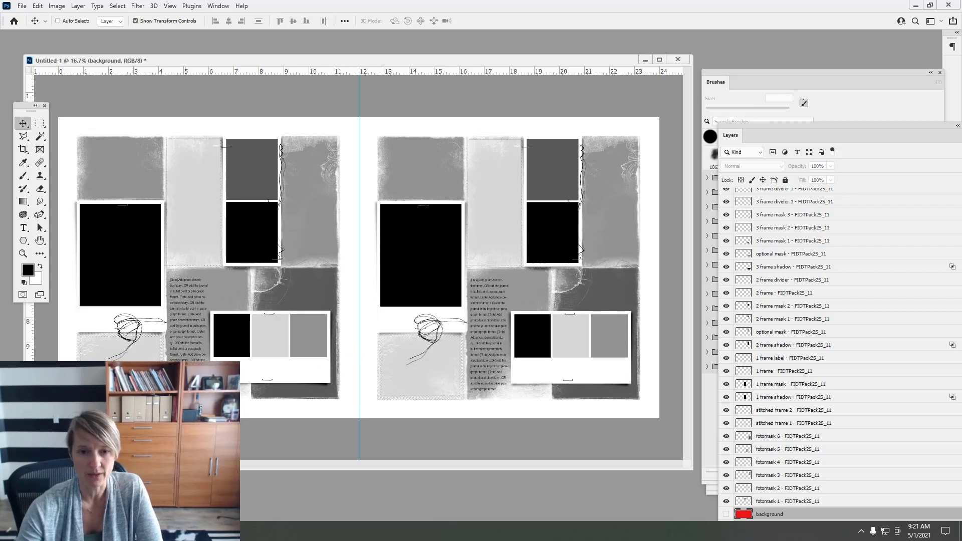
pyautogui.moveTo(739, 126); pyautogui.dragTo(691, 59)
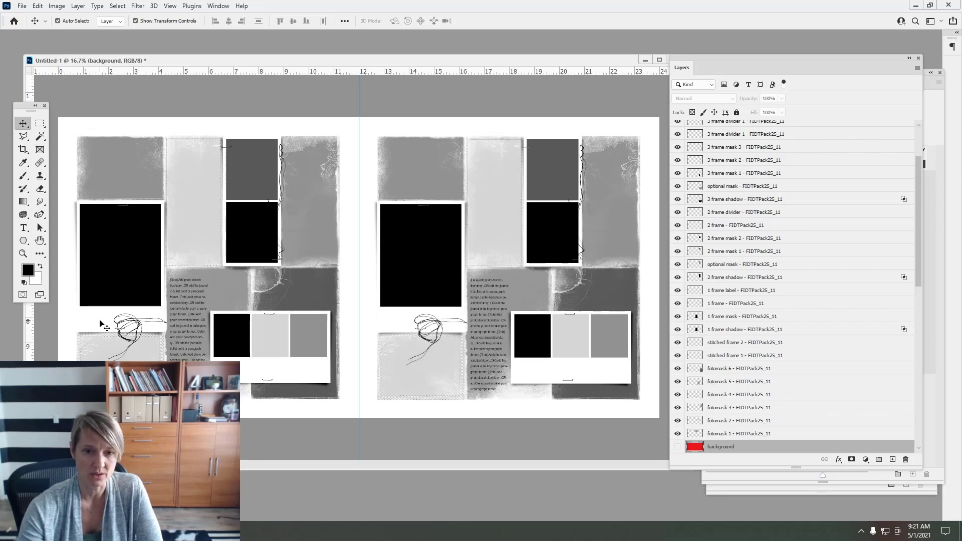
# With Auto-Select on, pick the left page's 1 frame label layer and toggle it off and on to check the mask beneath
pyautogui.click(101, 324)
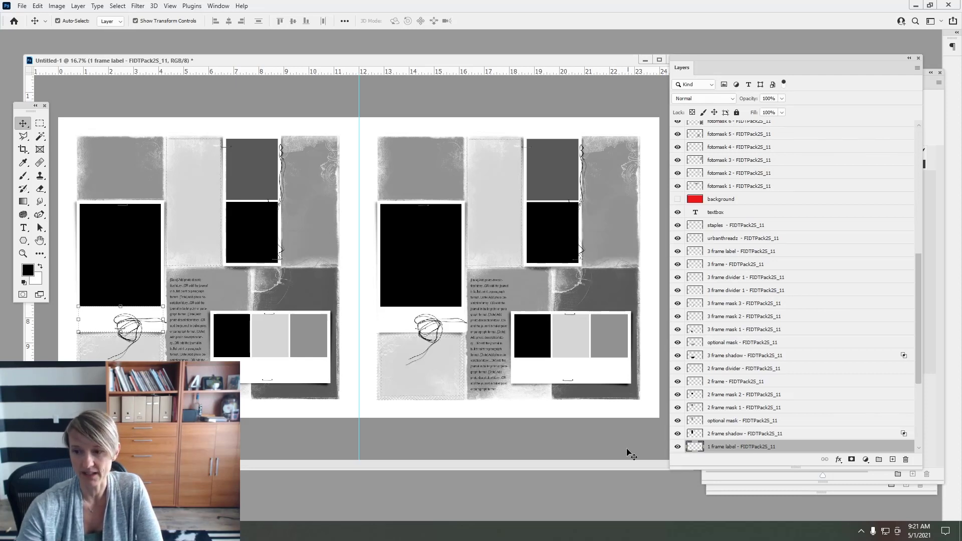
pyautogui.click(678, 447)
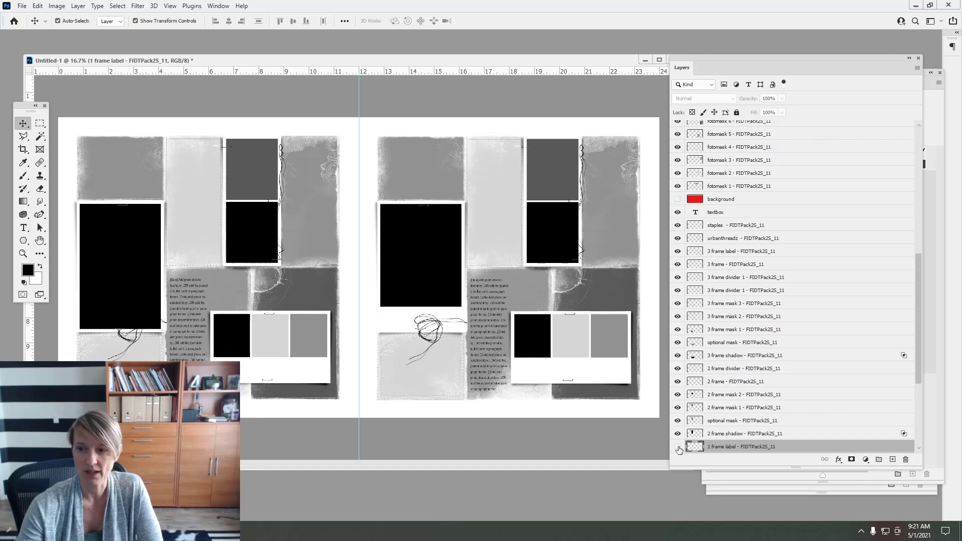
pyautogui.click(678, 447)
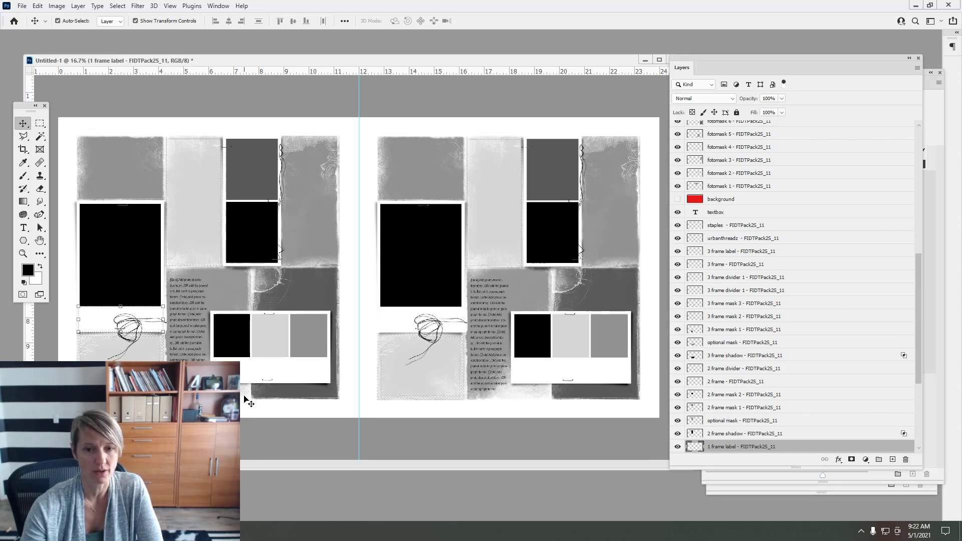
# Hide the 3 frame label layer under the three-photo frame on the left page
pyautogui.click(244, 372)
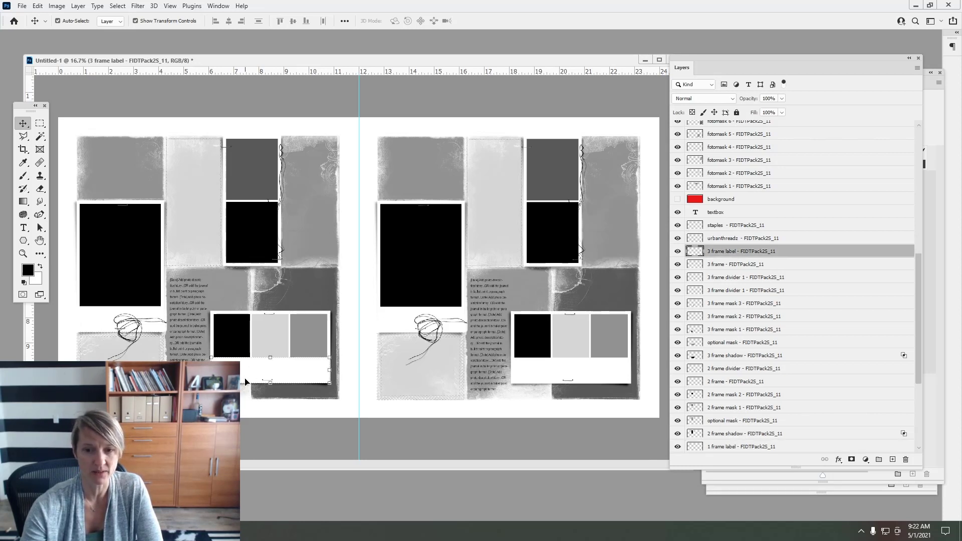
pyautogui.click(677, 251)
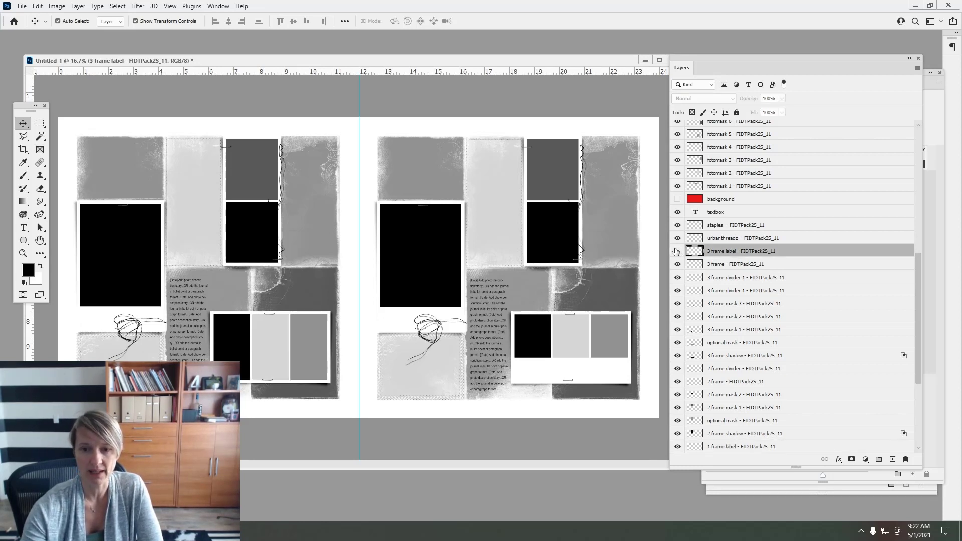
# Toggle the left page's 3 frame label on and off to compare the frame with and without it
pyautogui.click(677, 251)
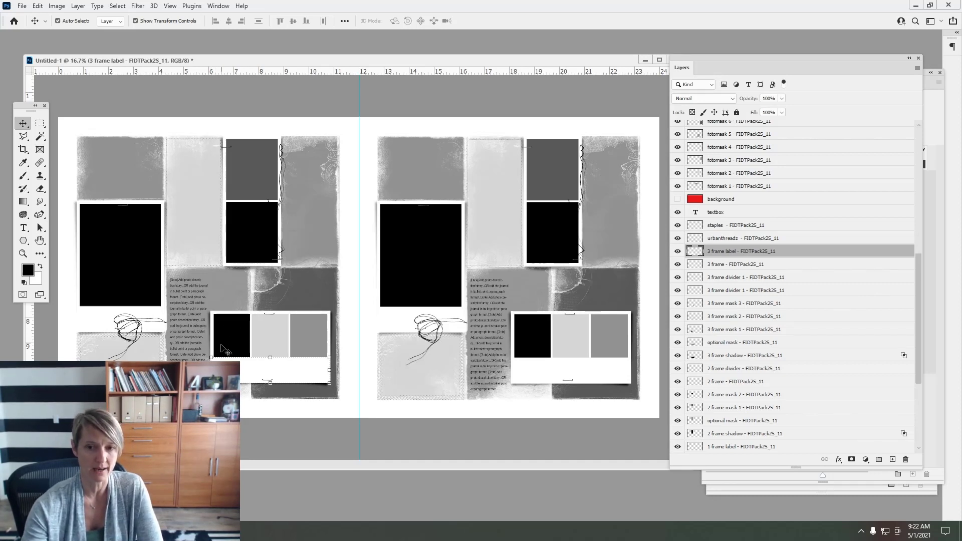
pyautogui.click(677, 251)
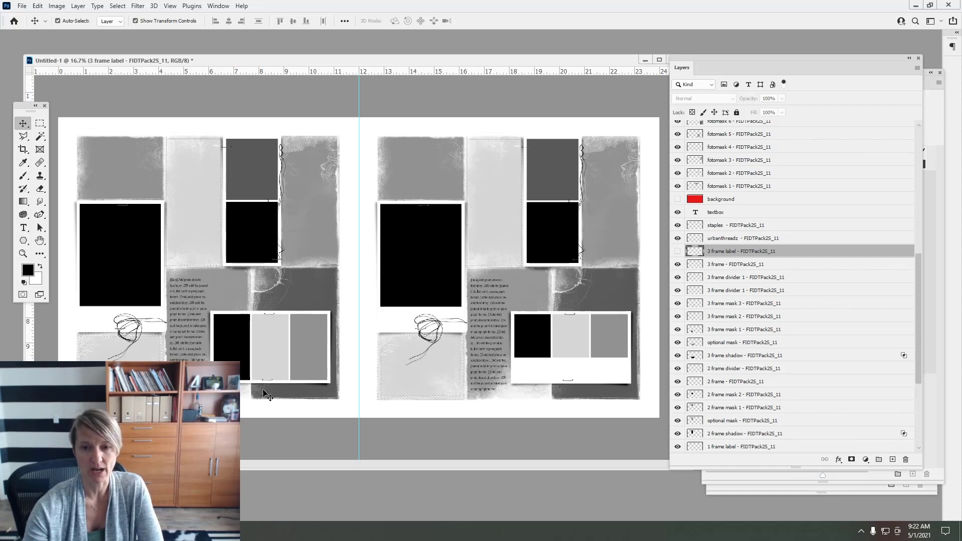
pyautogui.click(677, 251)
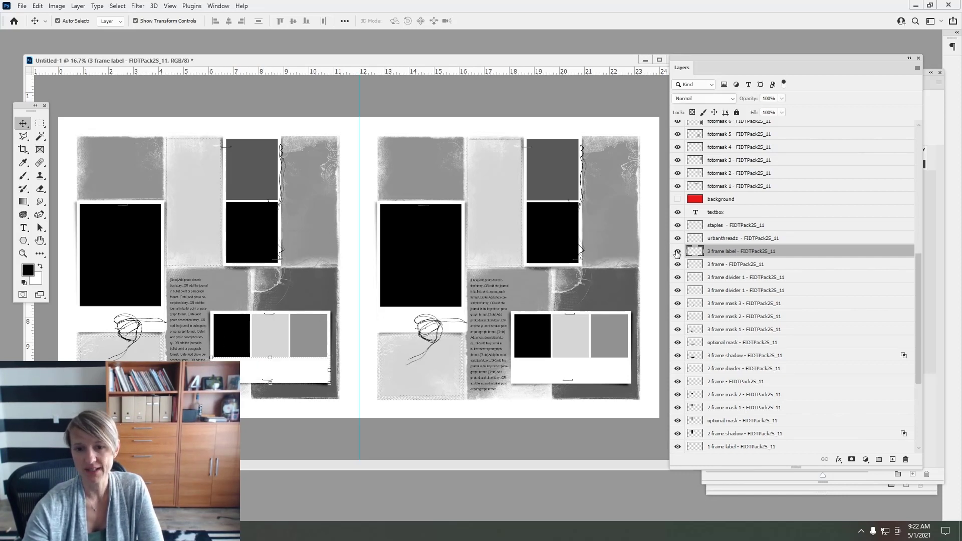
pyautogui.click(677, 250)
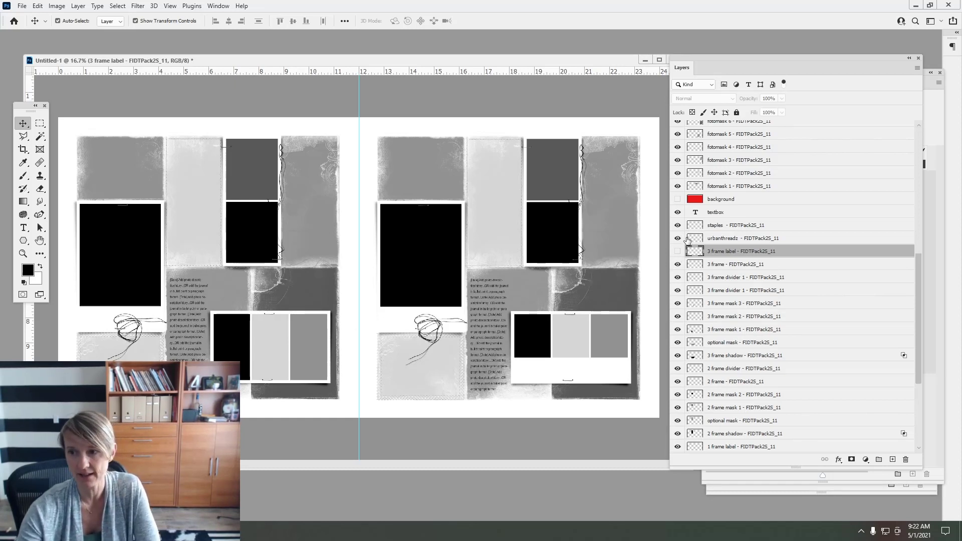
# Hide the left page's 3 frame dividers and three masks to check the optional mask beneath, and show them again
pyautogui.click(677, 277)
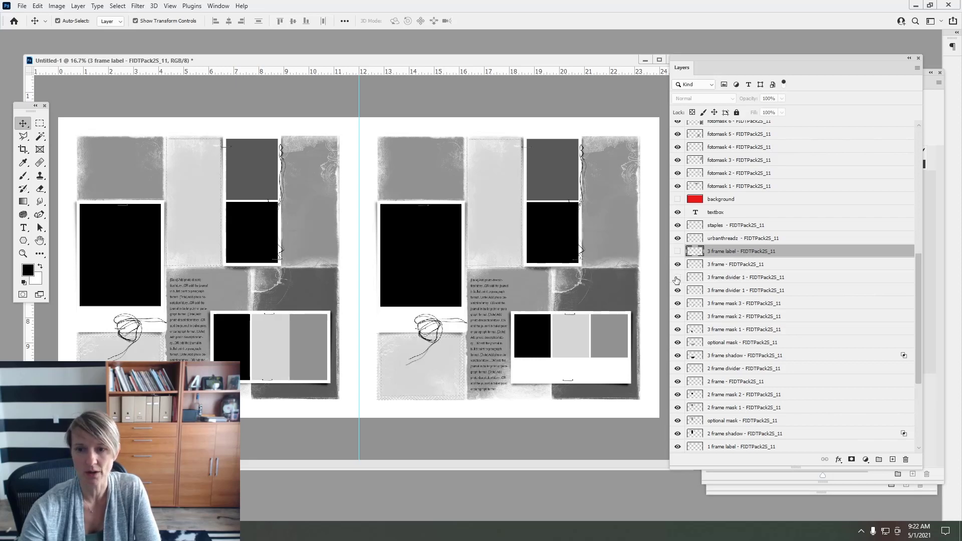
pyautogui.click(677, 290)
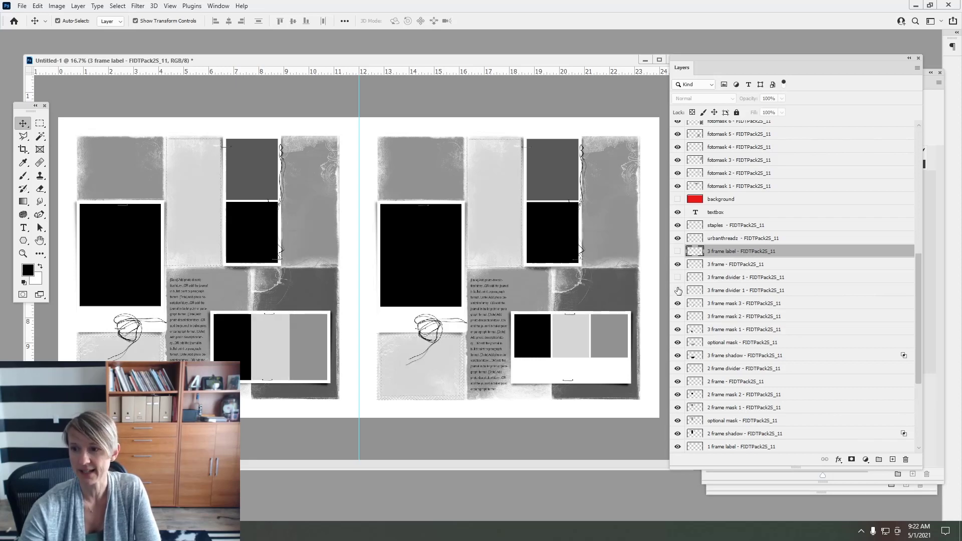
pyautogui.click(678, 316)
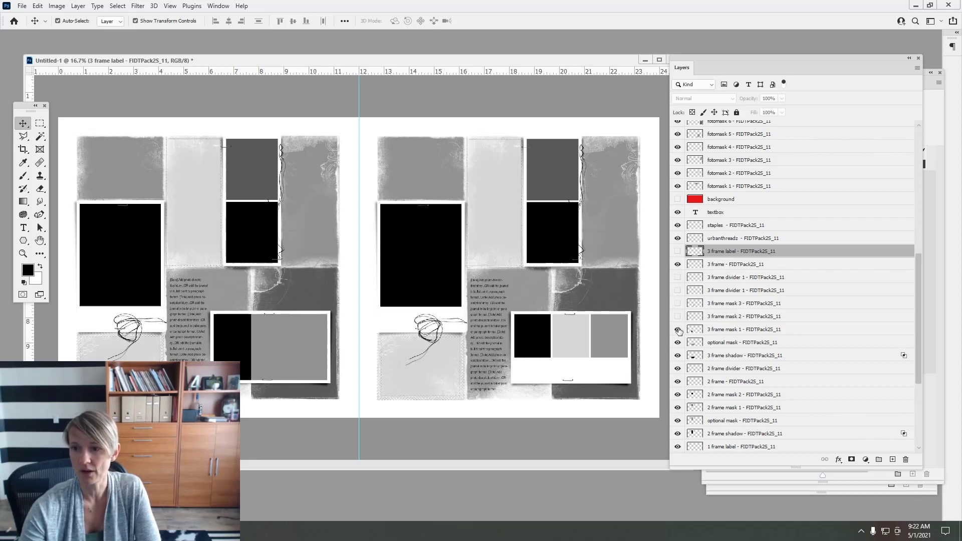
pyautogui.click(678, 329)
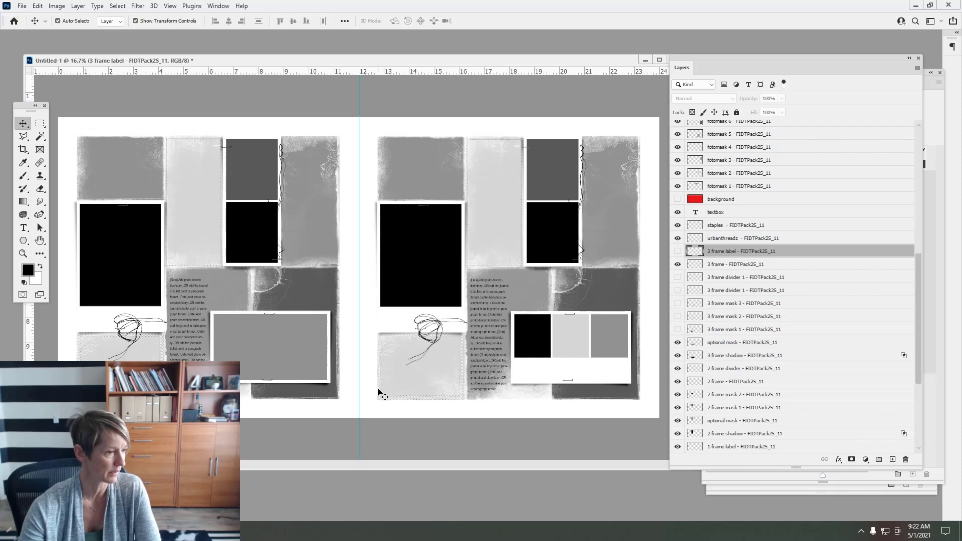
pyautogui.click(677, 329)
pyautogui.moveTo(677, 316); pyautogui.dragTo(677, 277)
# Move the first divider of the left page's three-photo frame to the middle, centred on the frame's optional mask
pyautogui.moveTo(253, 333); pyautogui.dragTo(269, 332)
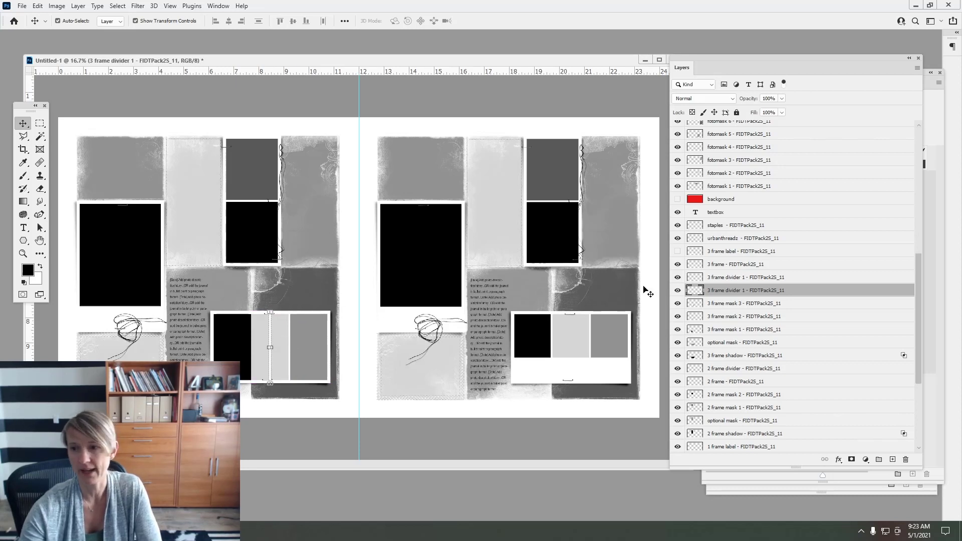
pyautogui.click(700, 345)
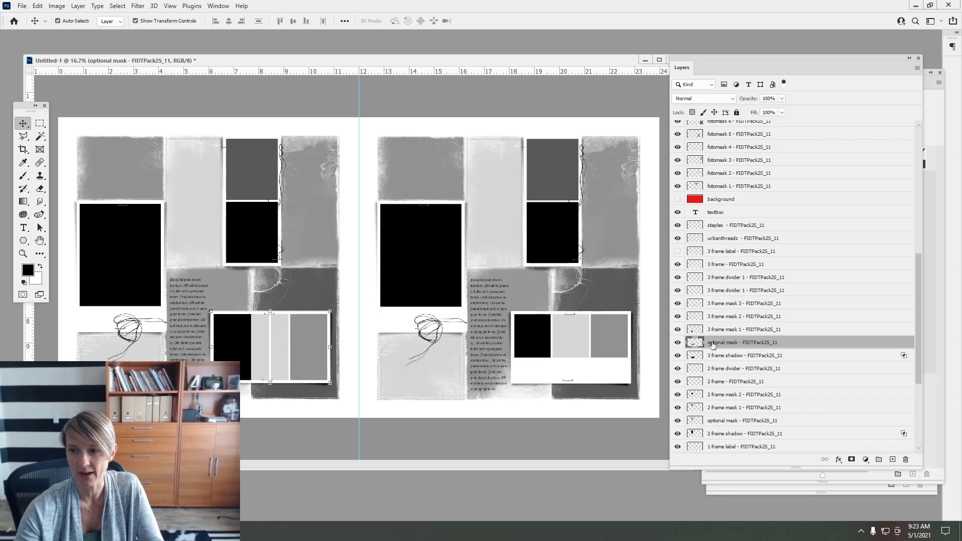
pyautogui.click(271, 354)
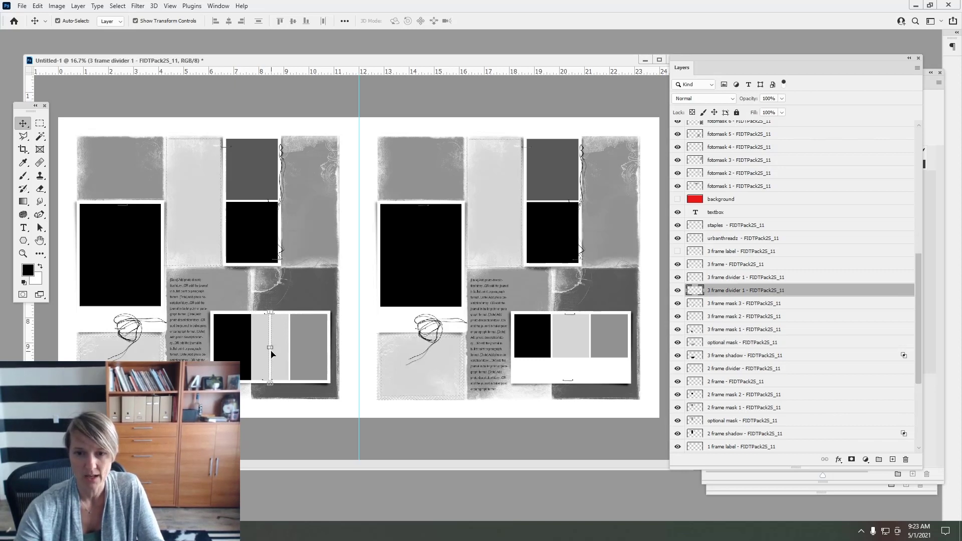
pyautogui.moveTo(270, 361); pyautogui.dragTo(271, 362)
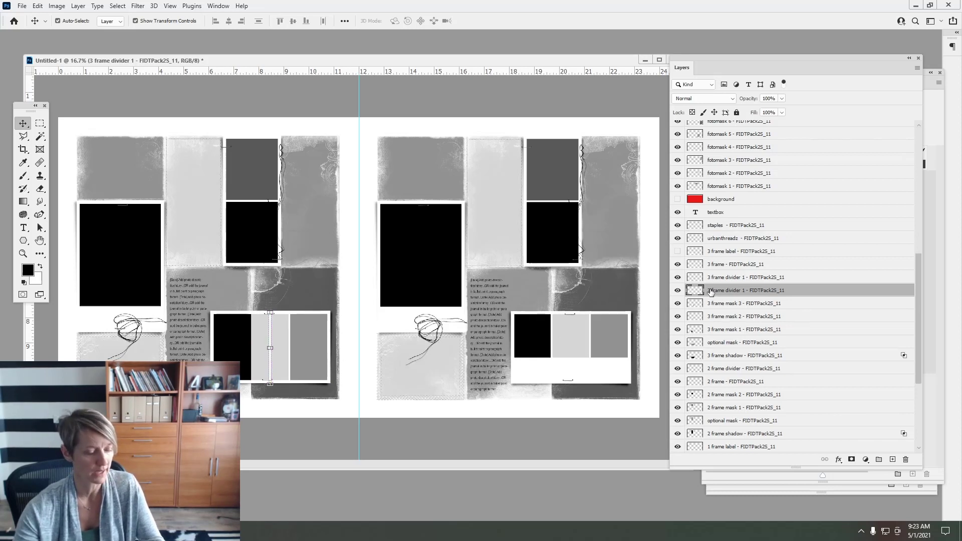
pyautogui.keyDown('ctrl'); pyautogui.click(717, 345); pyautogui.keyUp('ctrl')
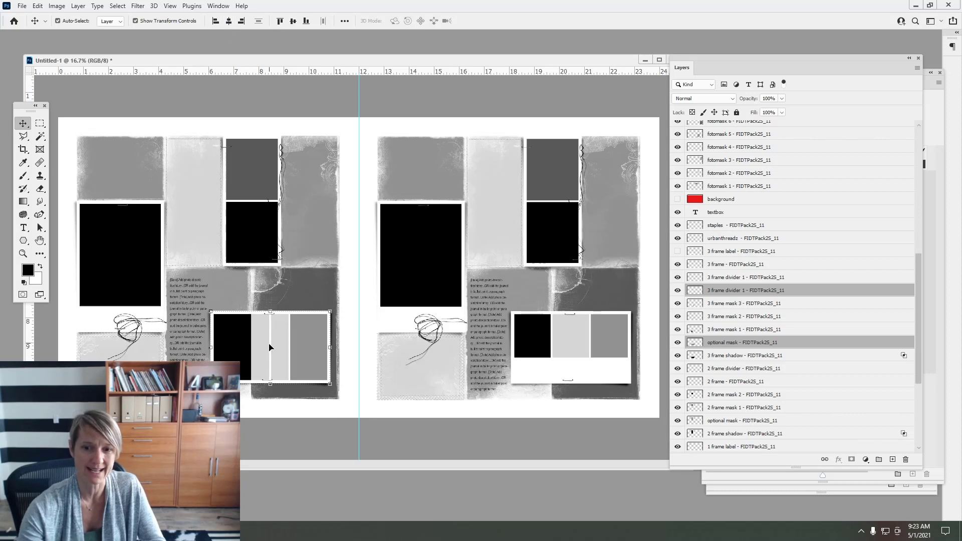
# Hide the other 3 frame divider and the 3 frame mask 2 layer on the left page
pyautogui.click(699, 283)
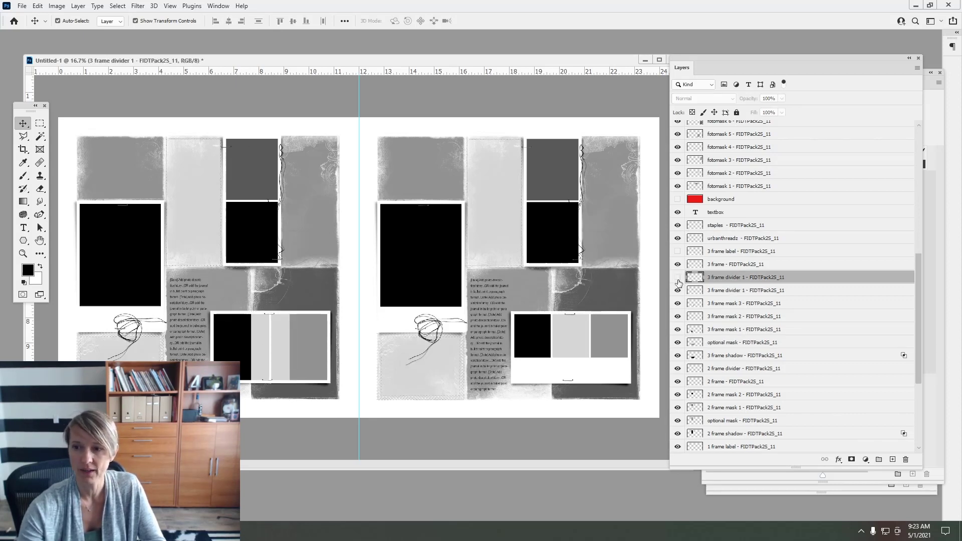
pyautogui.click(677, 277)
pyautogui.click(677, 277)
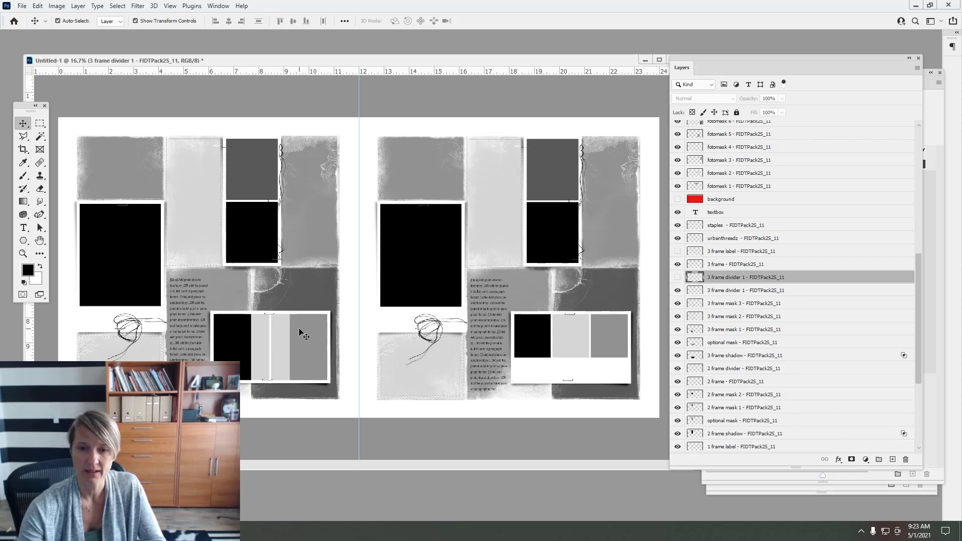
pyautogui.click(698, 292)
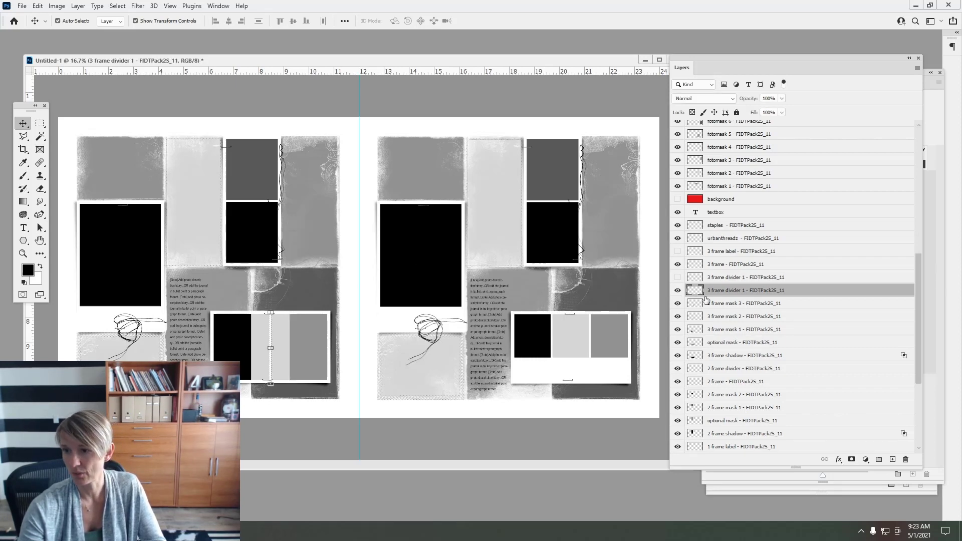
pyautogui.click(677, 317)
# Stretch 3 frame mask 3 and 3 frame mask 1 on the left page so they meet at the centred divider
pyautogui.click(315, 345)
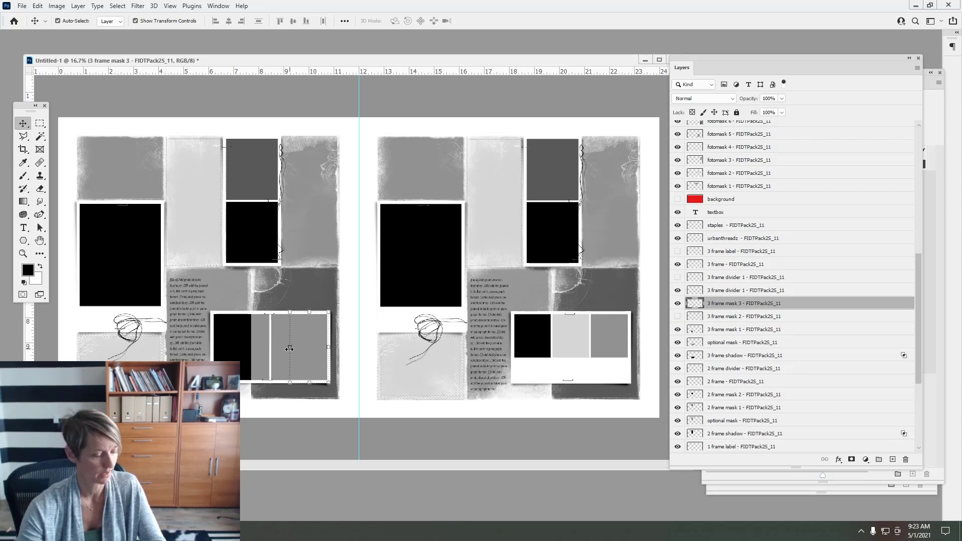
pyautogui.moveTo(291, 348); pyautogui.dragTo(271, 350)
pyautogui.click(496, 21)
pyautogui.click(695, 330)
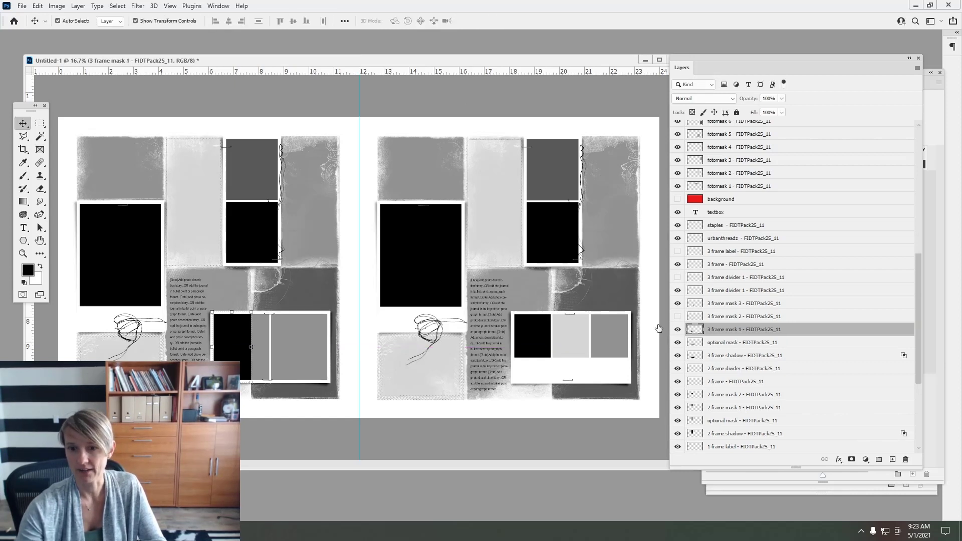
pyautogui.moveTo(251, 347); pyautogui.dragTo(271, 346)
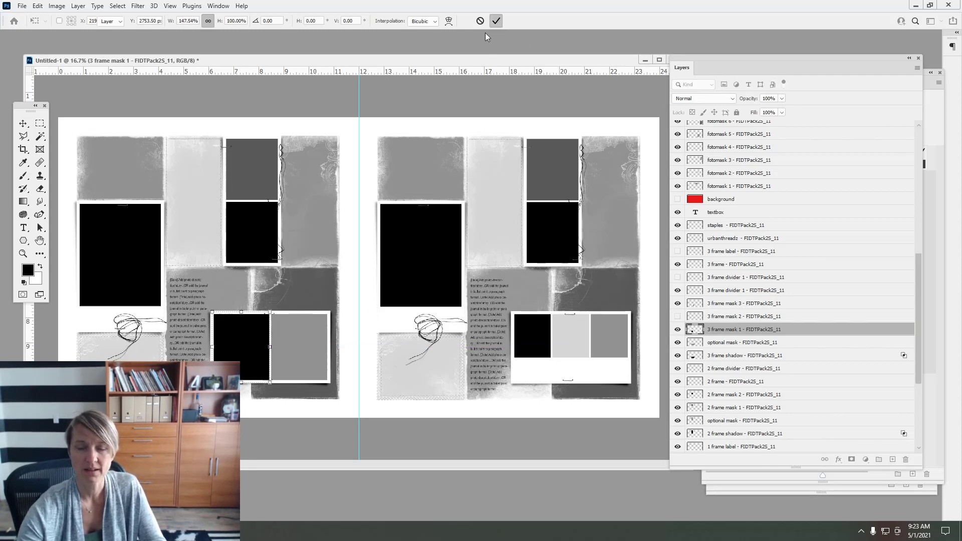
pyautogui.click(495, 20)
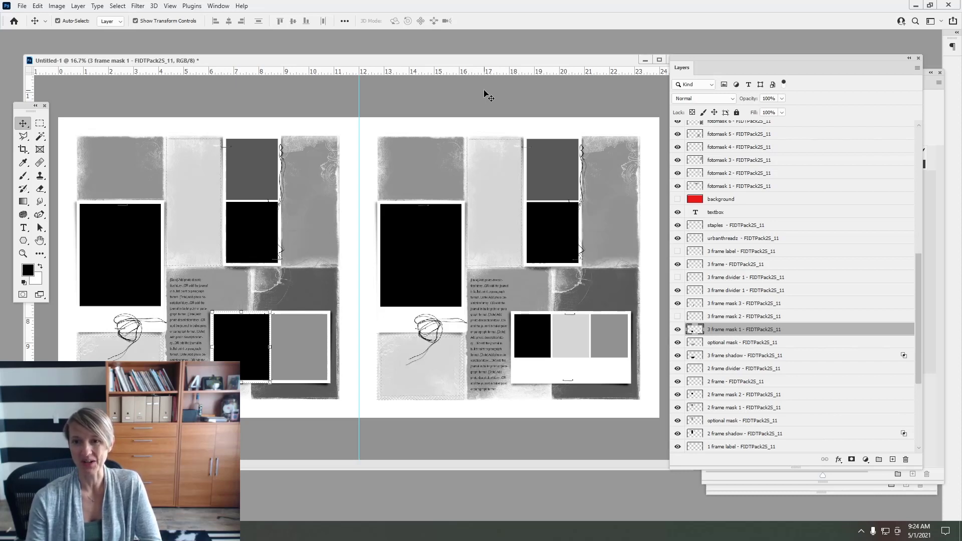
# Delete the right page's template 11 layers, from the textbox down to fotomask 1
pyautogui.click(752, 186)
pyautogui.moveTo(919, 277); pyautogui.dragTo(930, 138)
pyautogui.keyDown('shift'); pyautogui.click(729, 127); pyautogui.keyUp('shift')
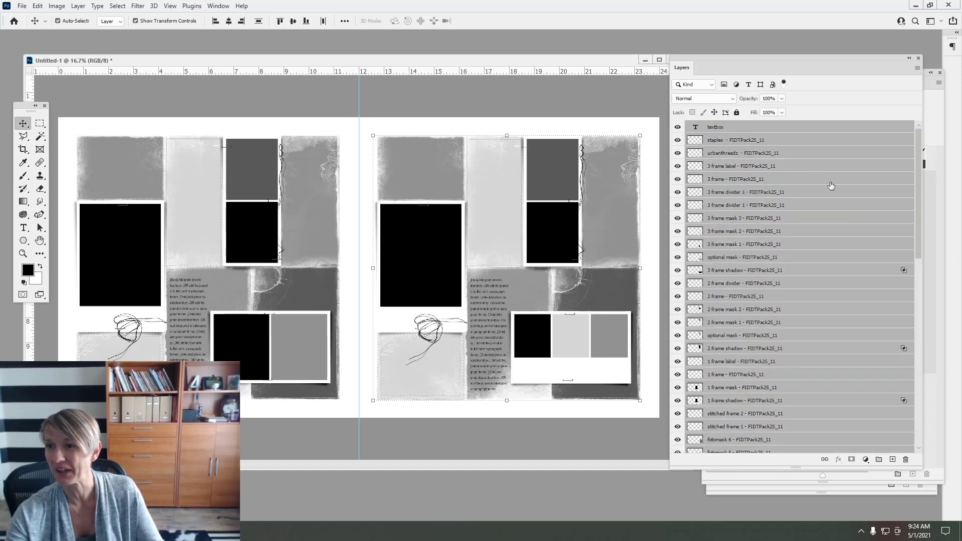
pyautogui.hotkey('ctrl', 'j')
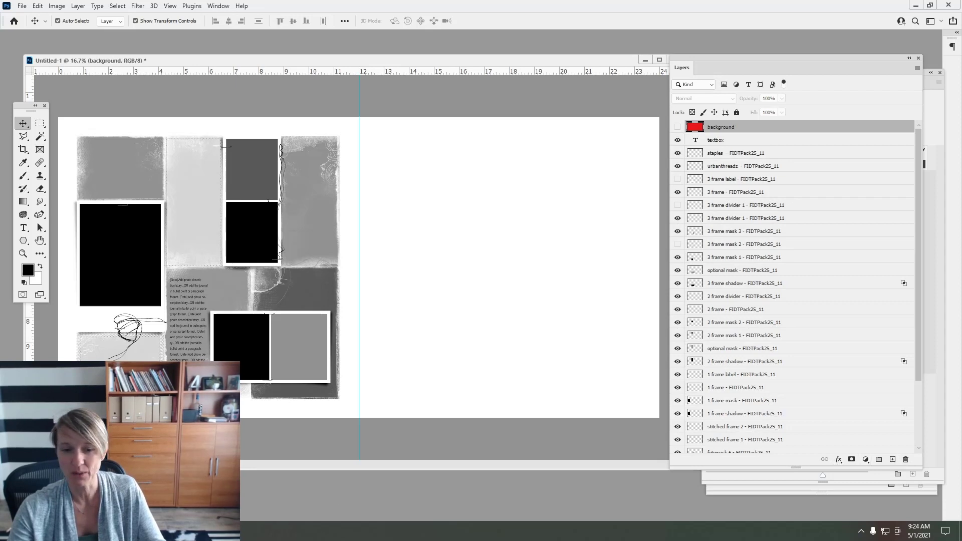
# Open AASPN_FotoInspiredTemplatePack2S_12.psd and copy all its layers onto the right page, aligning them to the 12-inch centre guide
pyautogui.hotkey('alt', 'Tab')
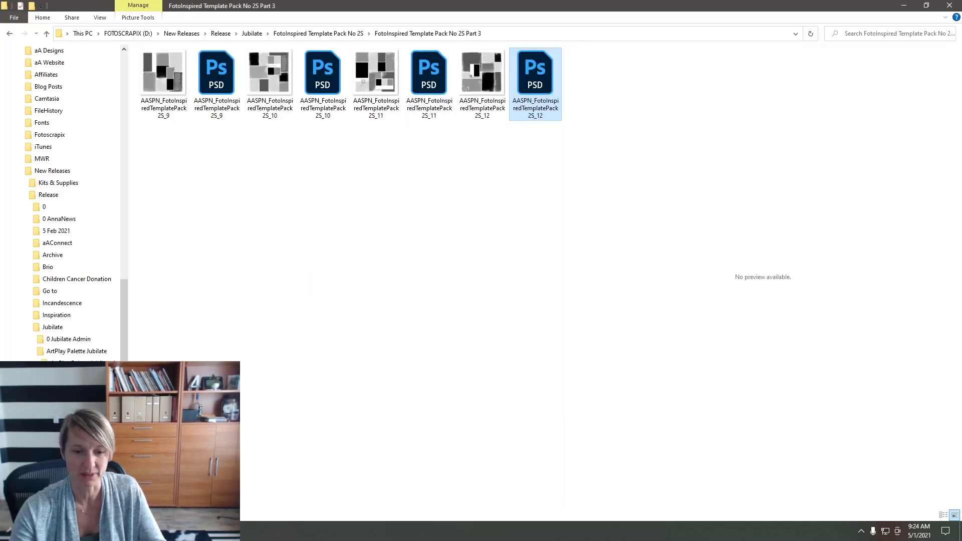
pyautogui.hotkey('alt', 'Tab')
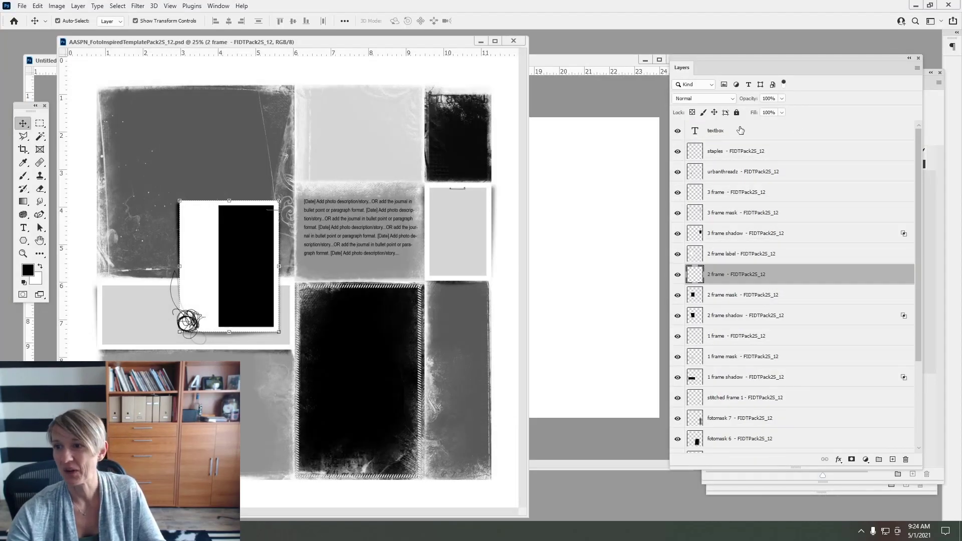
pyautogui.scroll(-3, 802, 275)
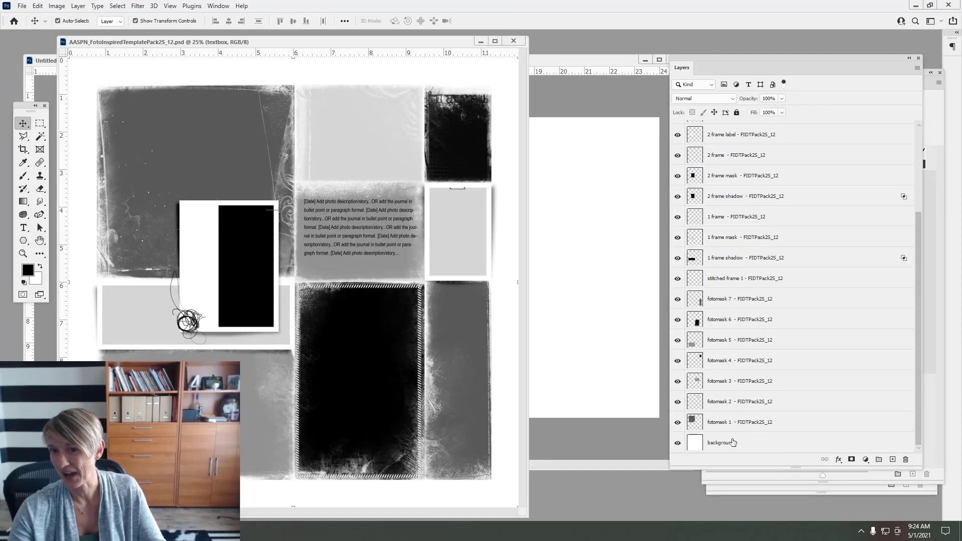
pyautogui.keyDown('shift'); pyautogui.click(734, 442); pyautogui.keyUp('shift')
pyautogui.moveTo(436, 181); pyautogui.dragTo(599, 219)
pyautogui.hotkey('shift', 'Right')
pyautogui.hotkey('shift', 'Right')
pyautogui.hotkey('shift', 'Right')
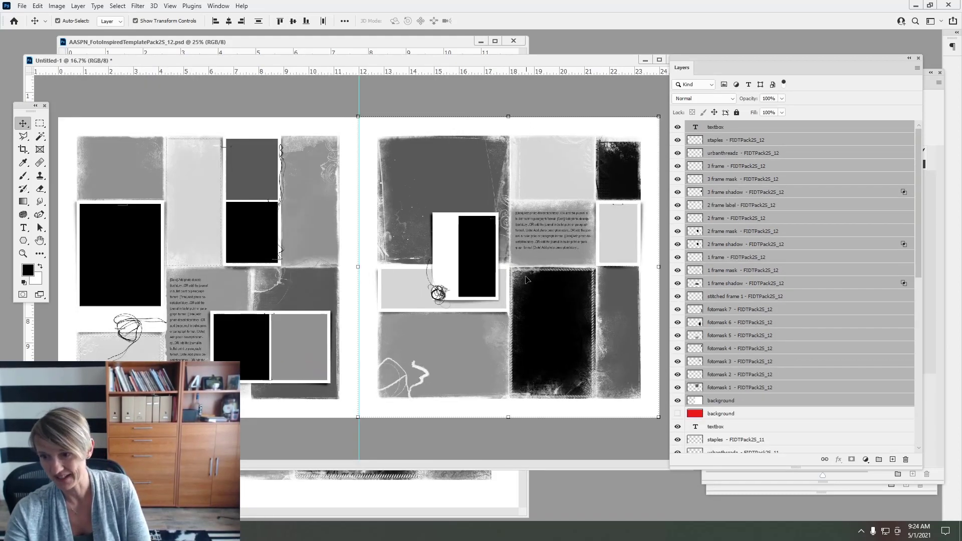
pyautogui.hotkey('shift', 'Down')
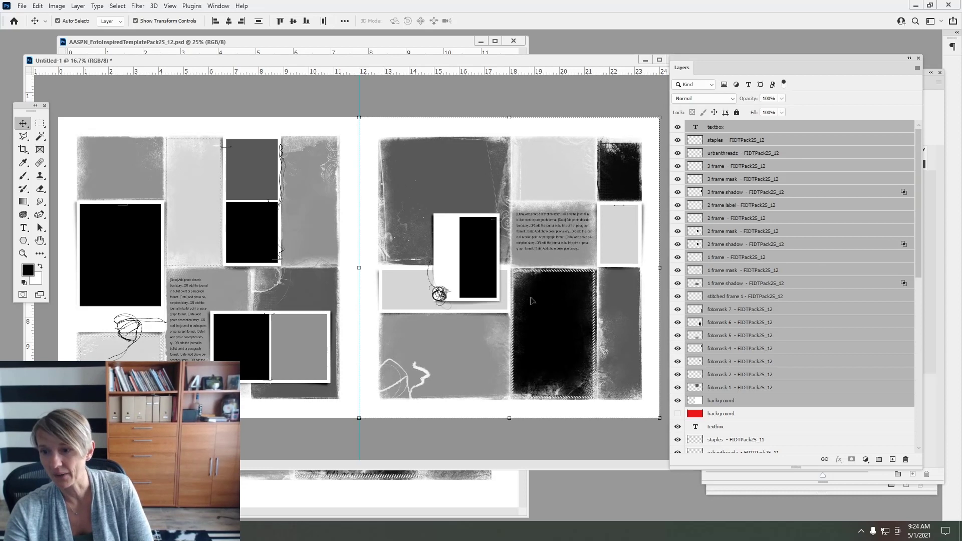
# Delete the white background layer that came with template 12
pyautogui.click(747, 403)
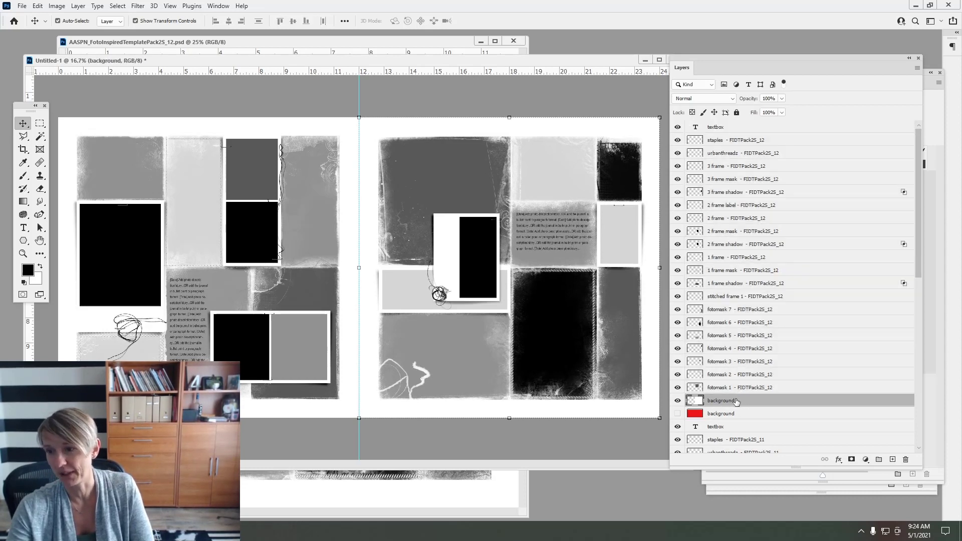
pyautogui.moveTo(737, 406); pyautogui.dragTo(905, 459)
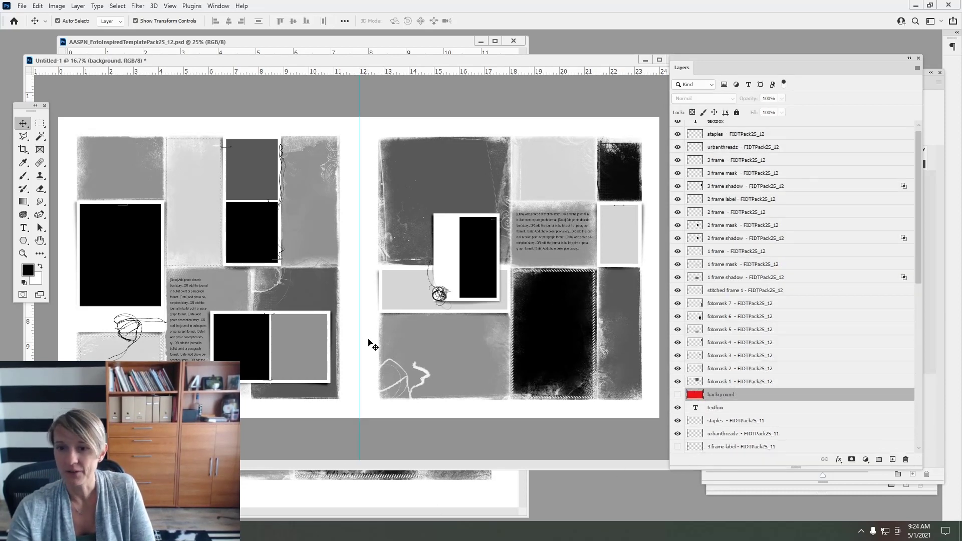
# Group the left page's 3 frame layers, from the 3 frame label down to the 3 frame shadow
pyautogui.click(443, 295)
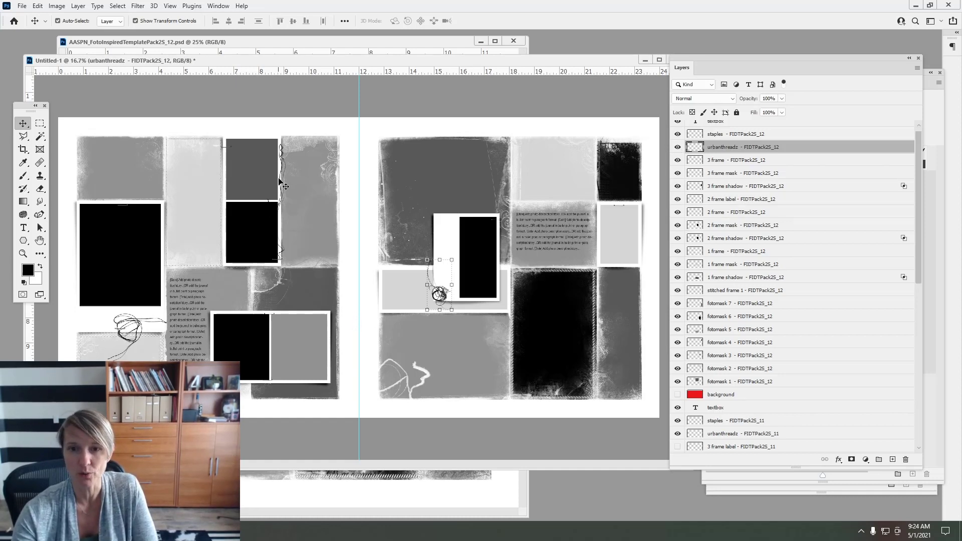
pyautogui.click(145, 202)
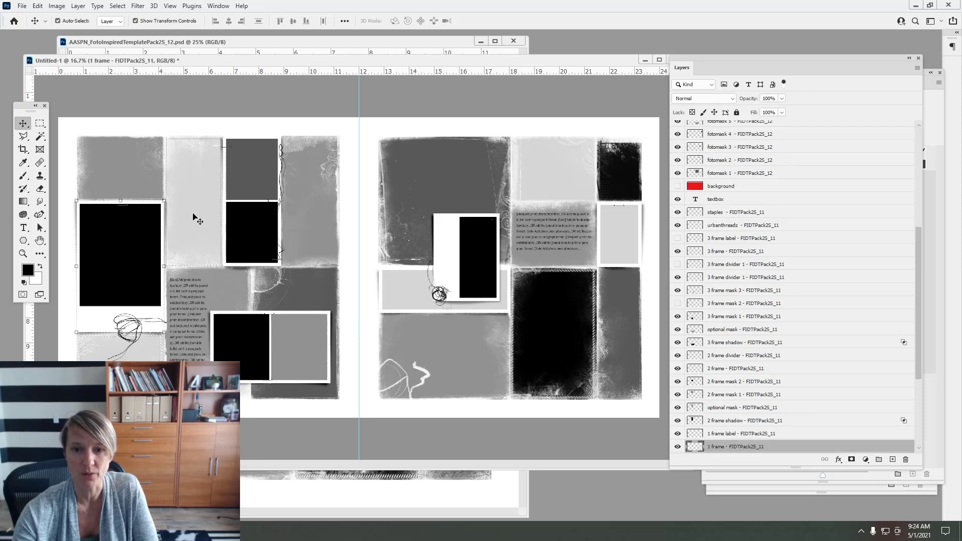
pyautogui.click(266, 313)
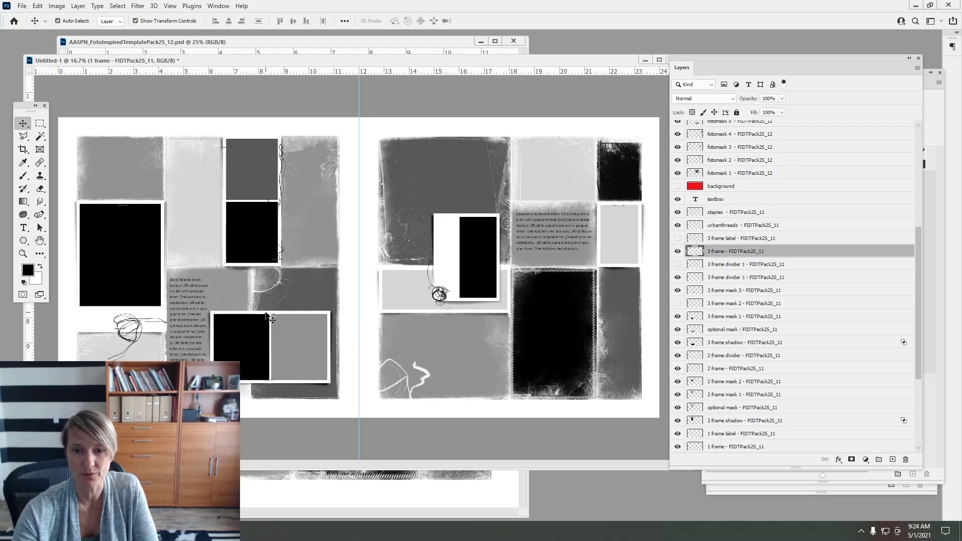
pyautogui.click(741, 238)
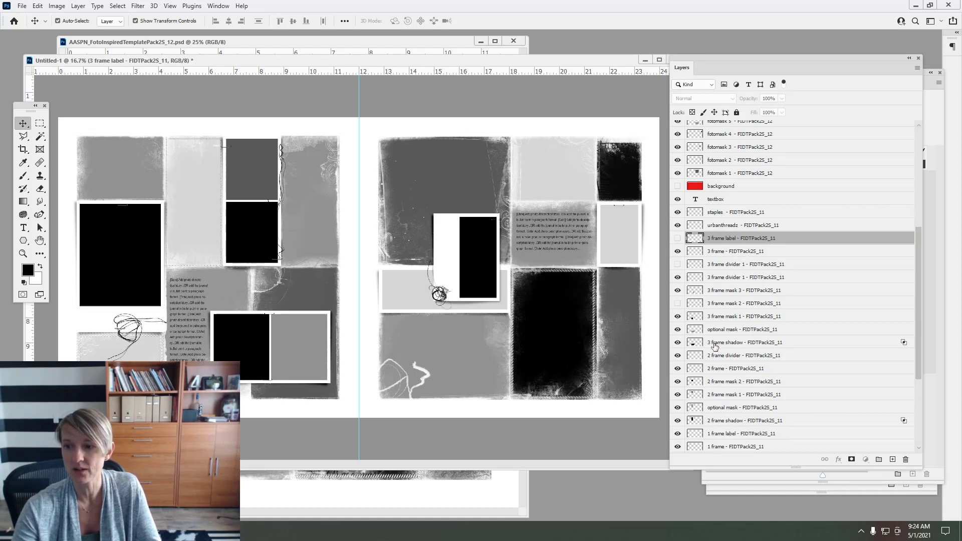
pyautogui.keyDown('shift'); pyautogui.click(715, 345); pyautogui.keyUp('shift')
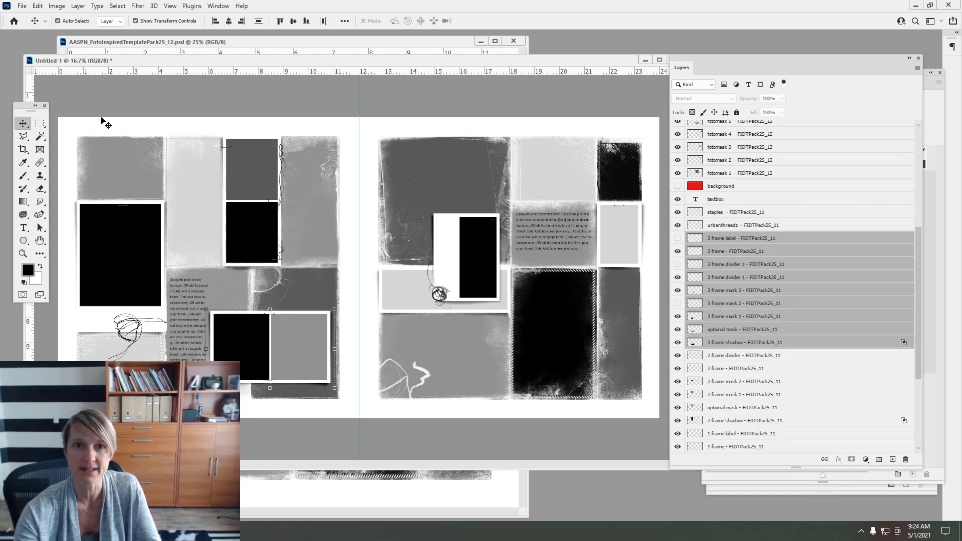
pyautogui.click(77, 5)
pyautogui.click(104, 247)
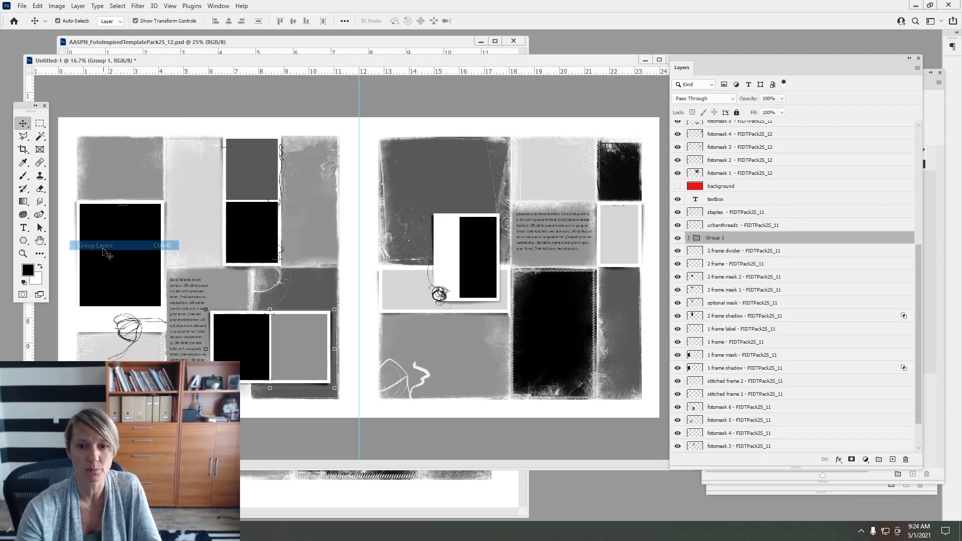
# Hide the left page's 3 frame group and close the template 12 document
pyautogui.click(677, 238)
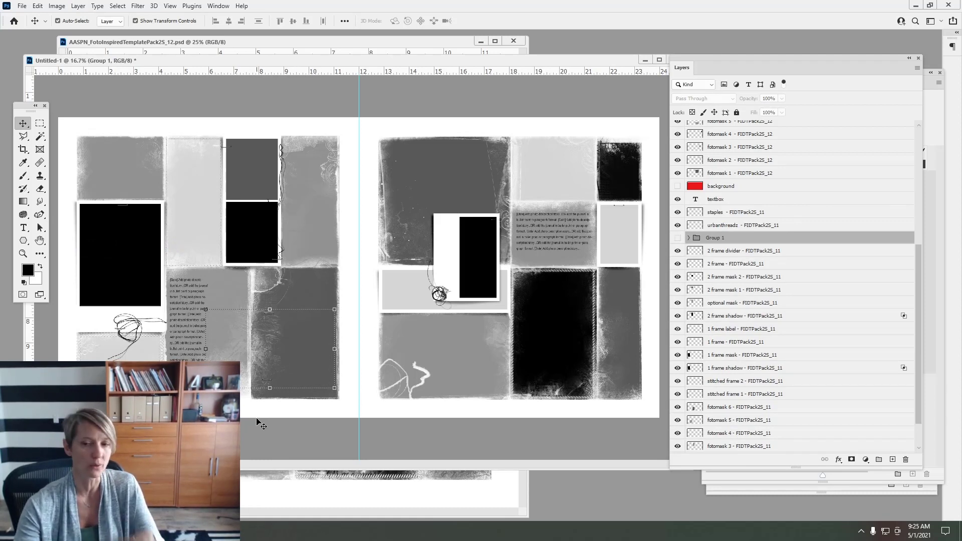
pyautogui.click(270, 498)
pyautogui.click(513, 41)
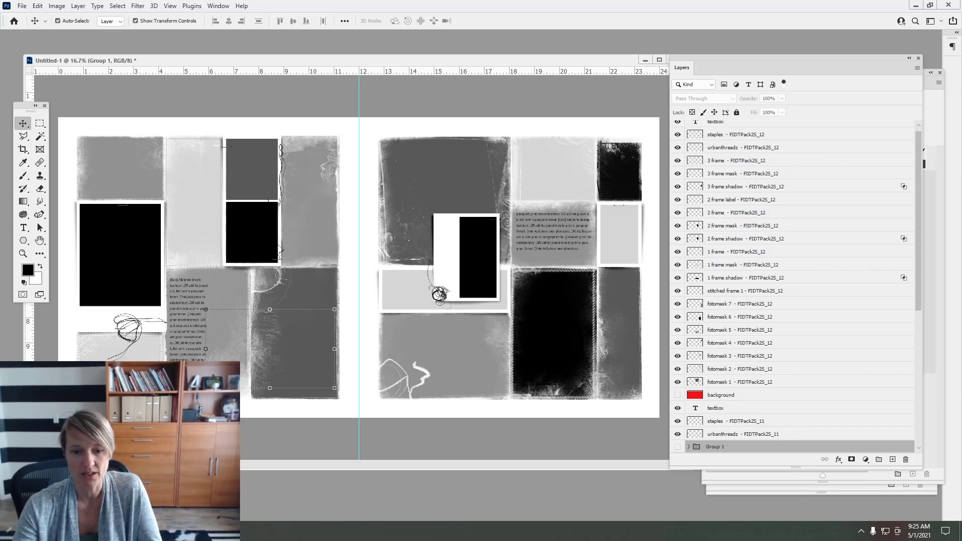
# Switch to File Explorer and open all the photos from the Week 13 29-4 folder in Photoshop
pyautogui.hotkey('alt', 'Tab')
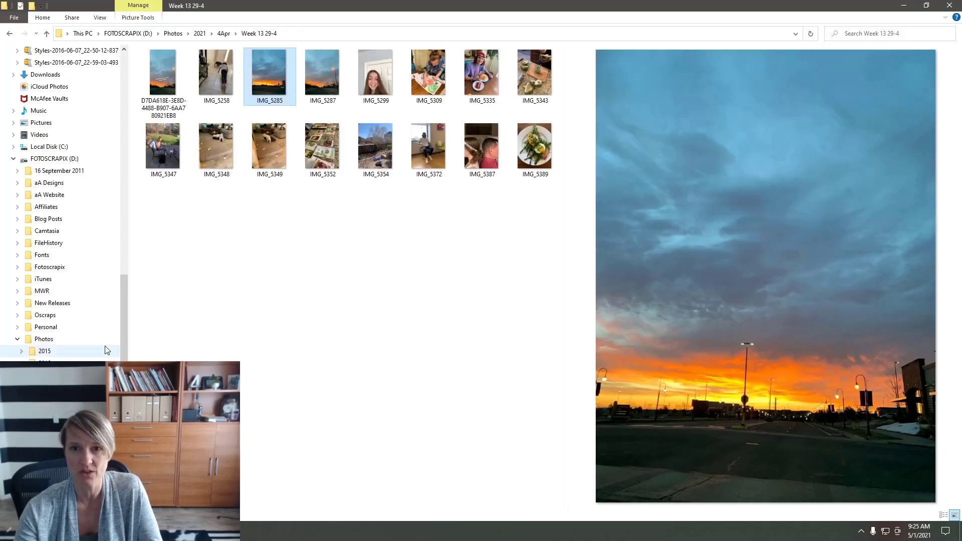
pyautogui.click(166, 70)
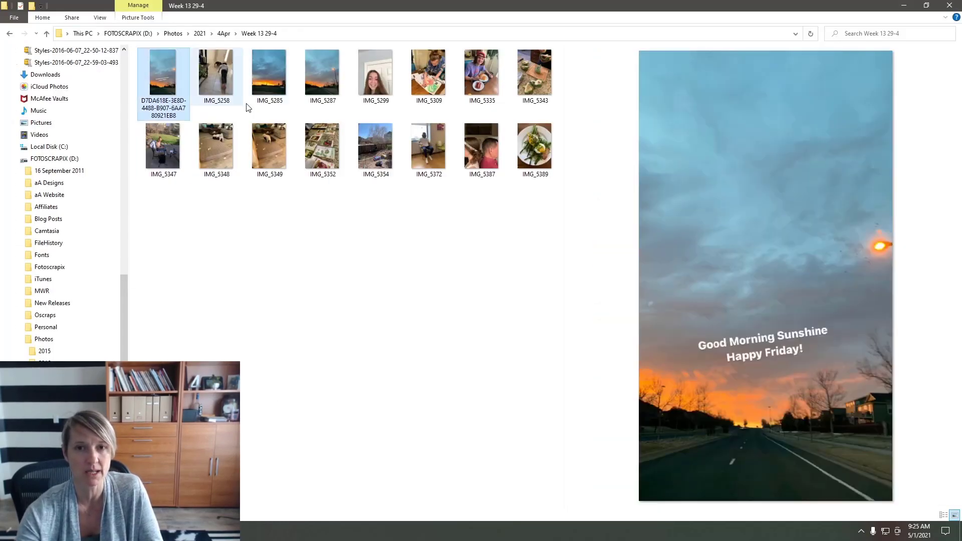
pyautogui.keyDown('shift'); pyautogui.click(535, 145); pyautogui.keyUp('shift')
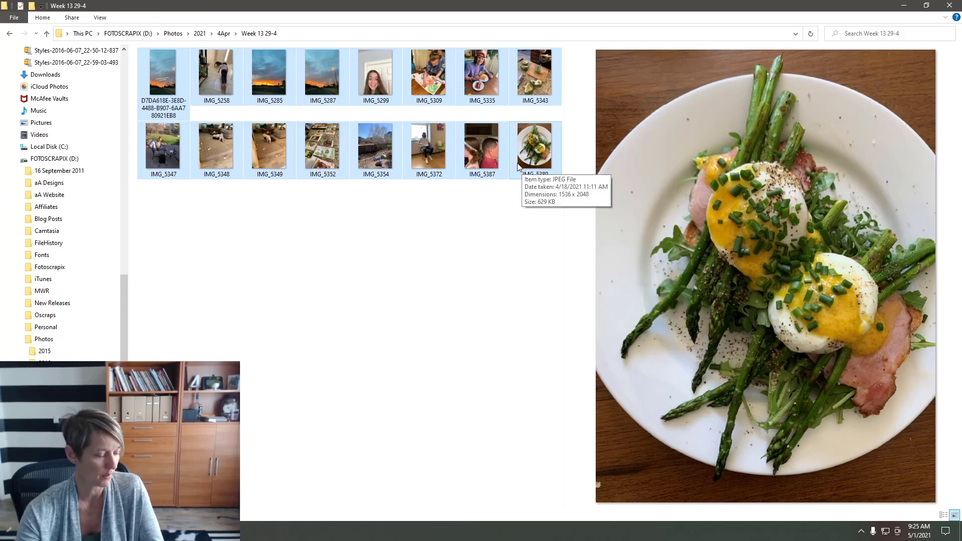
pyautogui.moveTo(521, 165); pyautogui.dragTo(195, 42)
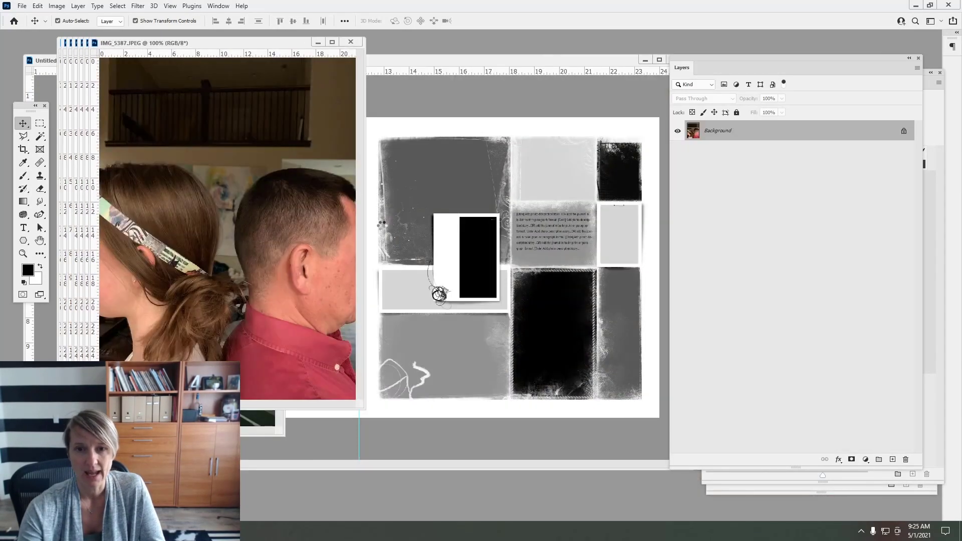
# Rearrange the layout, the Layers panel and the stacked photo windows, bringing IMG_5349 into view beside the right page
pyautogui.moveTo(389, 64); pyautogui.dragTo(409, 104)
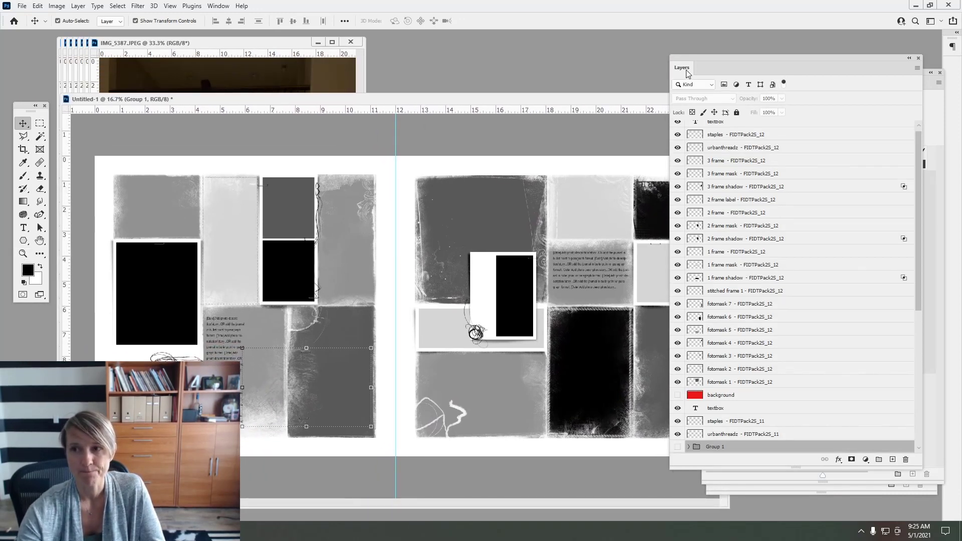
pyautogui.moveTo(687, 70); pyautogui.dragTo(773, 96)
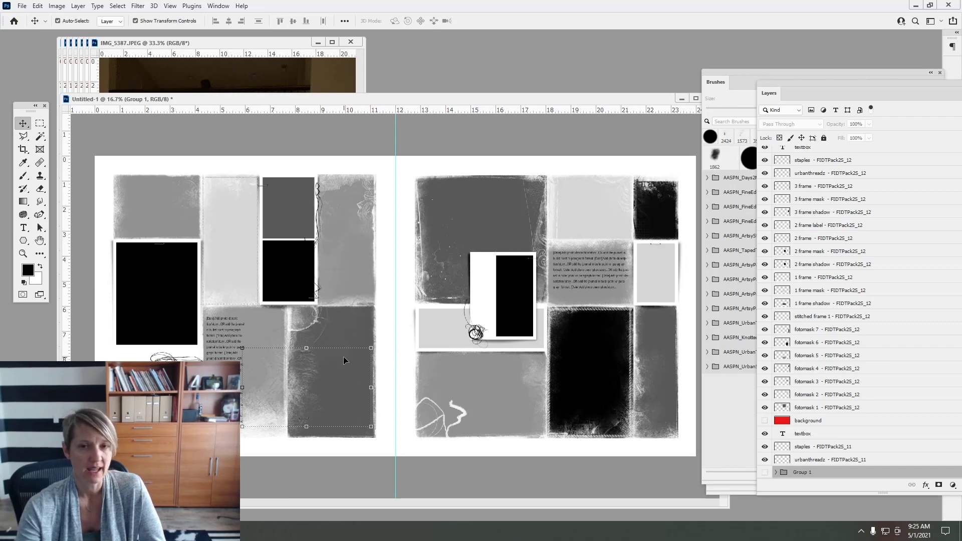
pyautogui.moveTo(260, 43); pyautogui.dragTo(157, 93)
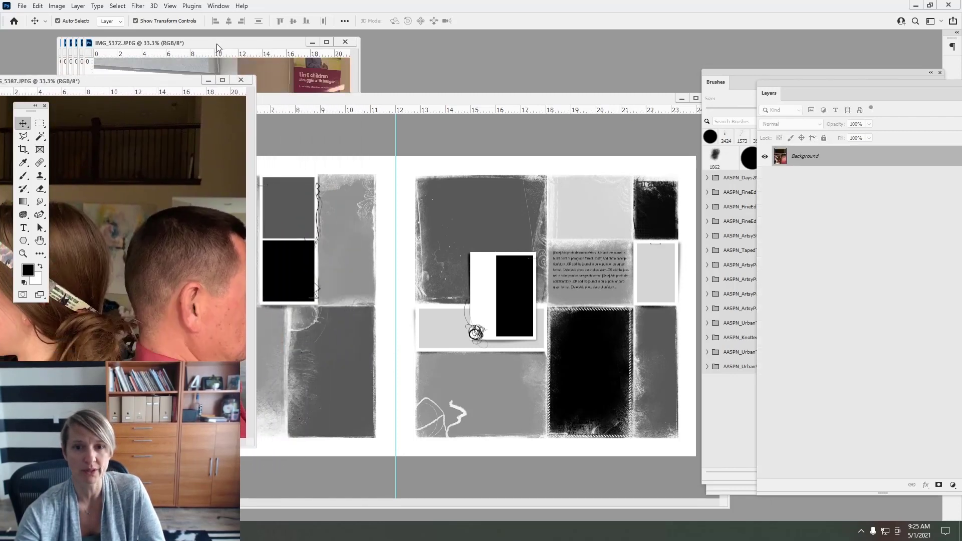
pyautogui.moveTo(216, 43); pyautogui.dragTo(150, 102)
pyautogui.moveTo(206, 46); pyautogui.dragTo(282, 74)
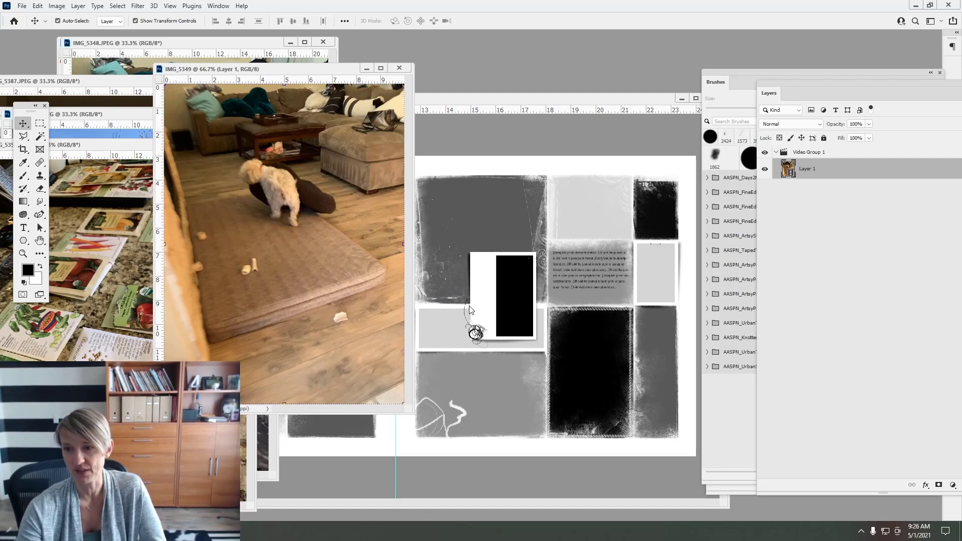
# Copy the IMG_5349 photo above the right page's 3 frame mask and clip it to that mask
pyautogui.click(641, 268)
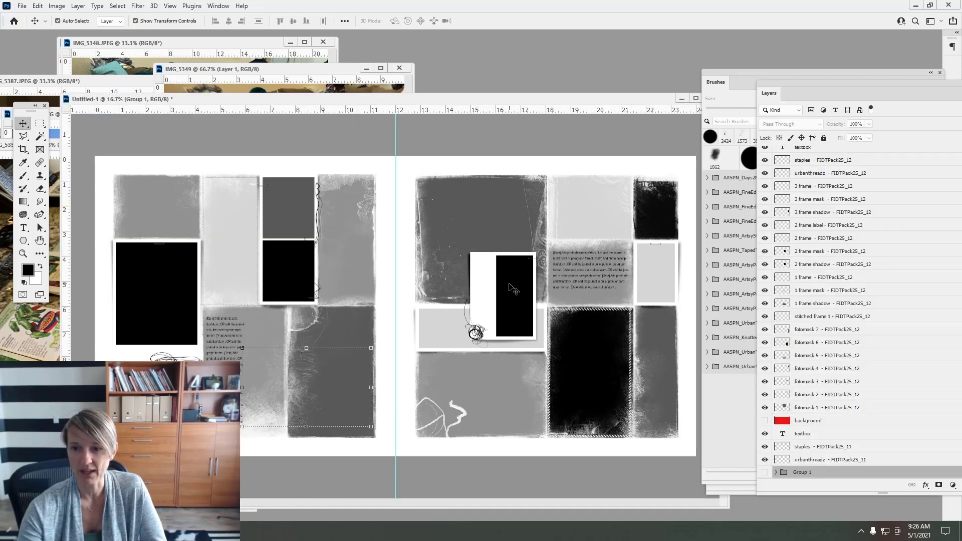
pyautogui.click(513, 289)
pyautogui.click(657, 276)
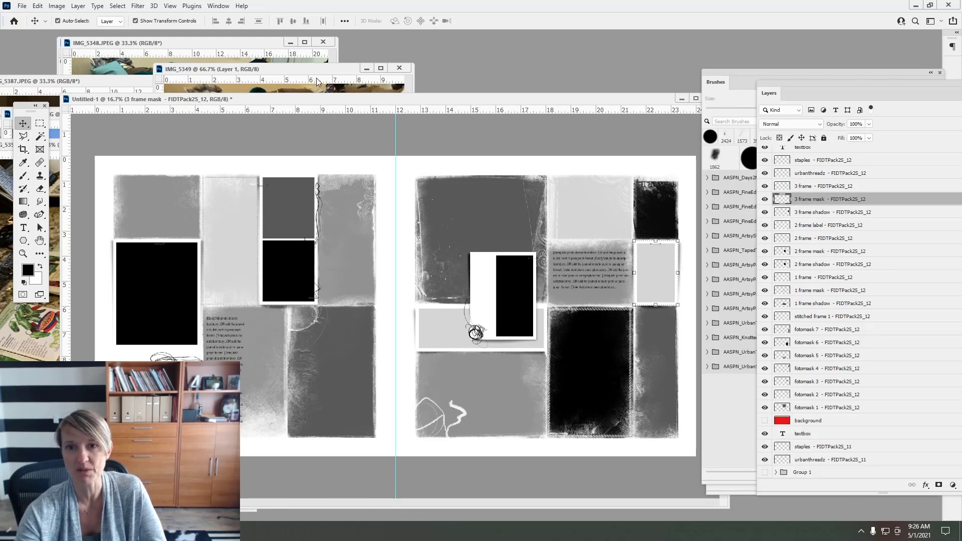
pyautogui.moveTo(307, 69); pyautogui.dragTo(301, 91)
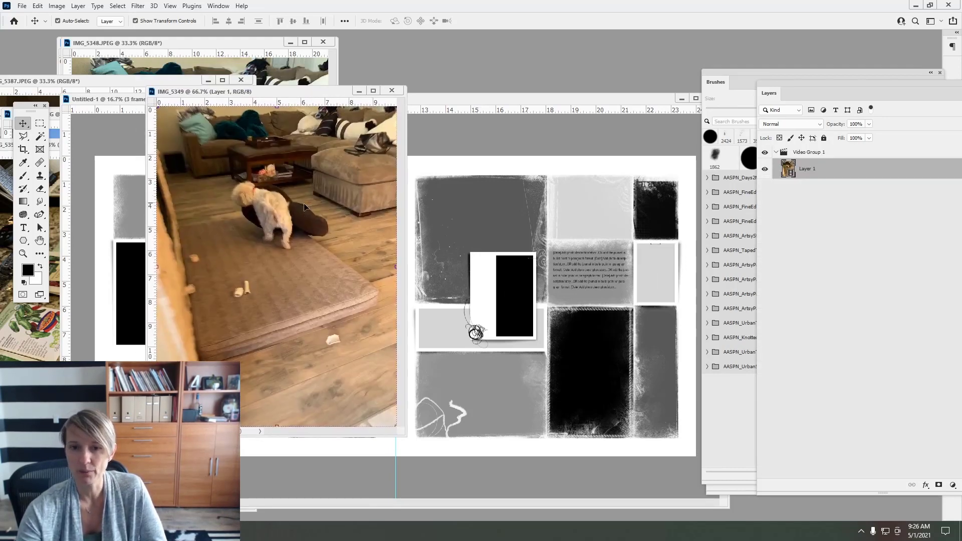
pyautogui.moveTo(304, 207); pyautogui.dragTo(658, 266)
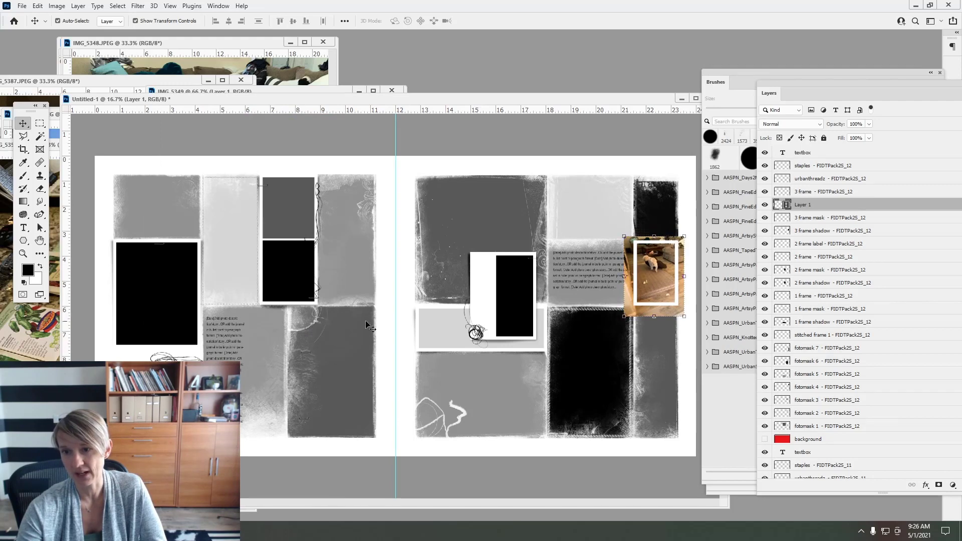
pyautogui.click(79, 6)
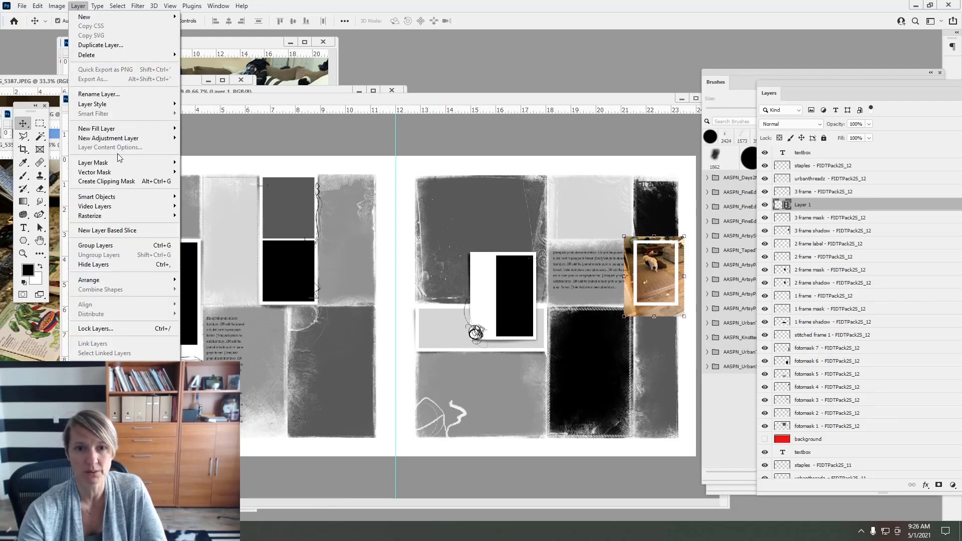
pyautogui.click(121, 180)
# Close the IMG_5349 and IMG_5348 photo documents
pyautogui.moveTo(278, 102); pyautogui.dragTo(237, 131)
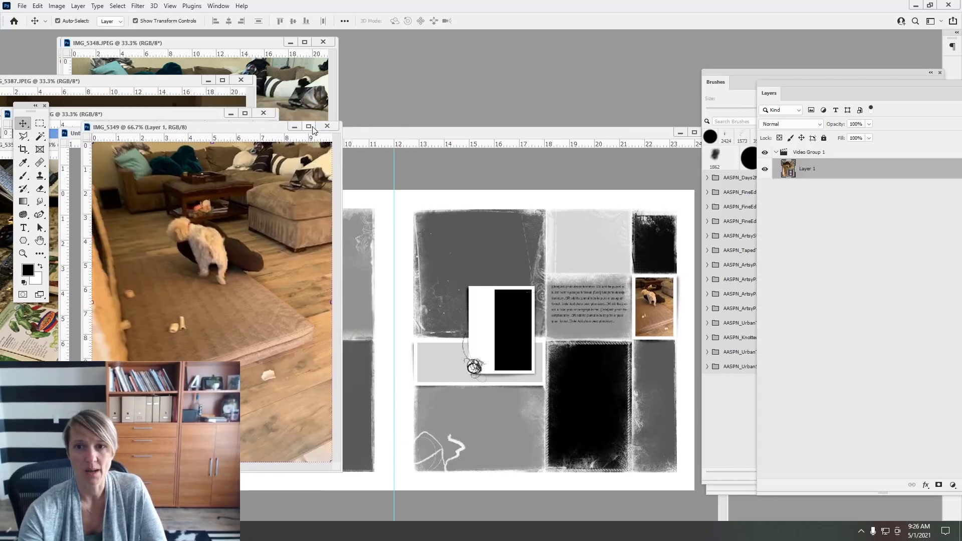
pyautogui.click(327, 126)
pyautogui.click(476, 196)
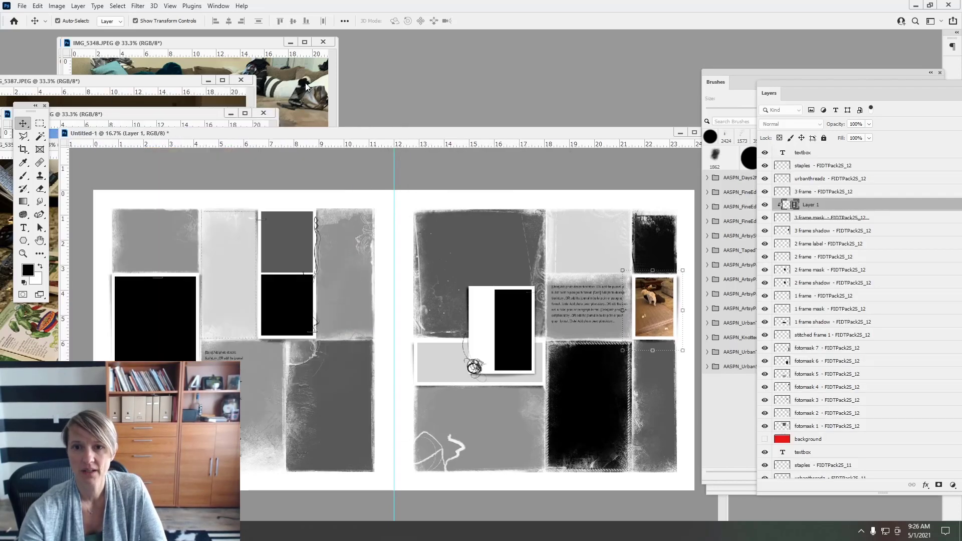
pyautogui.click(307, 86)
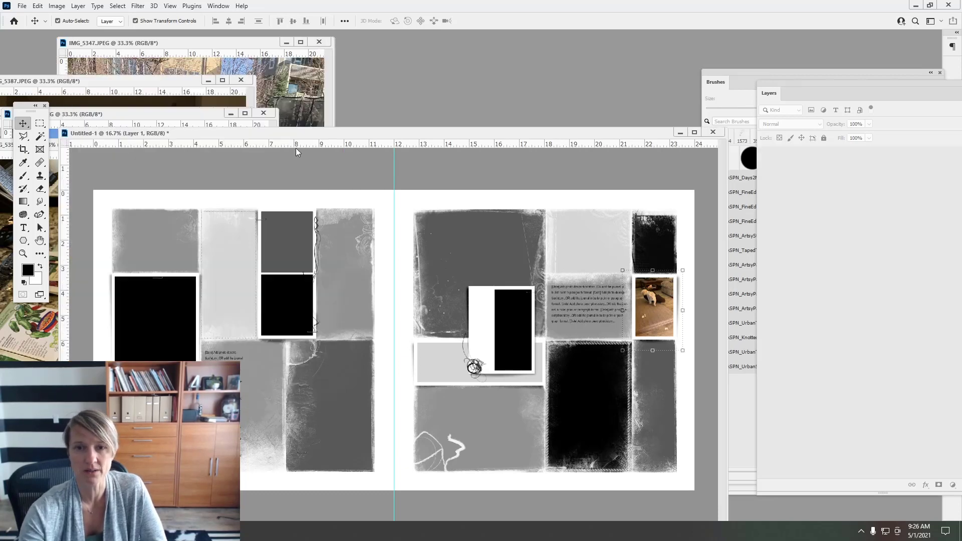
pyautogui.click(323, 42)
# Move the IMG_5347 window aside and bring the IMG_5387 photo to the front beside the right page
pyautogui.moveTo(298, 136)
pyautogui.mouseDown()
pyautogui.moveTo(289, 161)
pyautogui.moveTo(305, 146)
pyautogui.mouseUp()
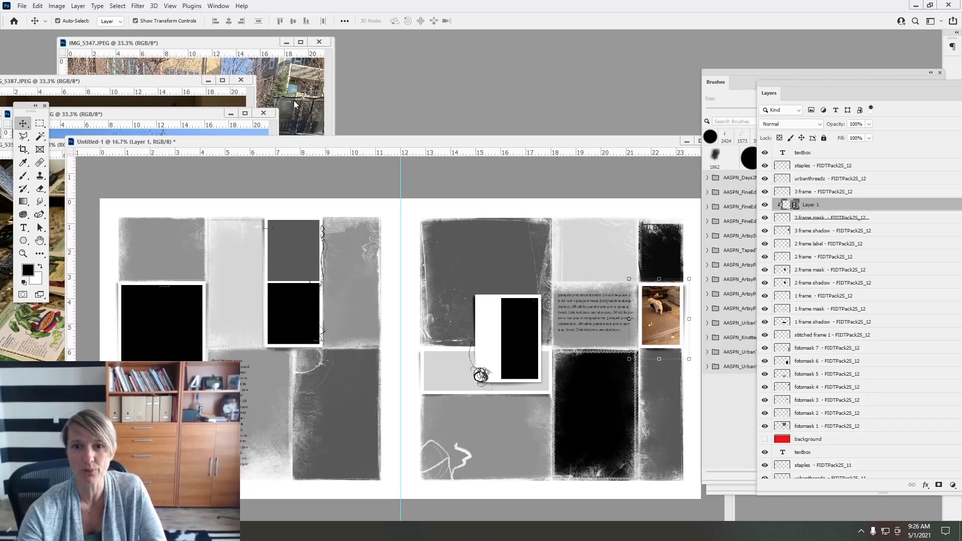
pyautogui.click(294, 100)
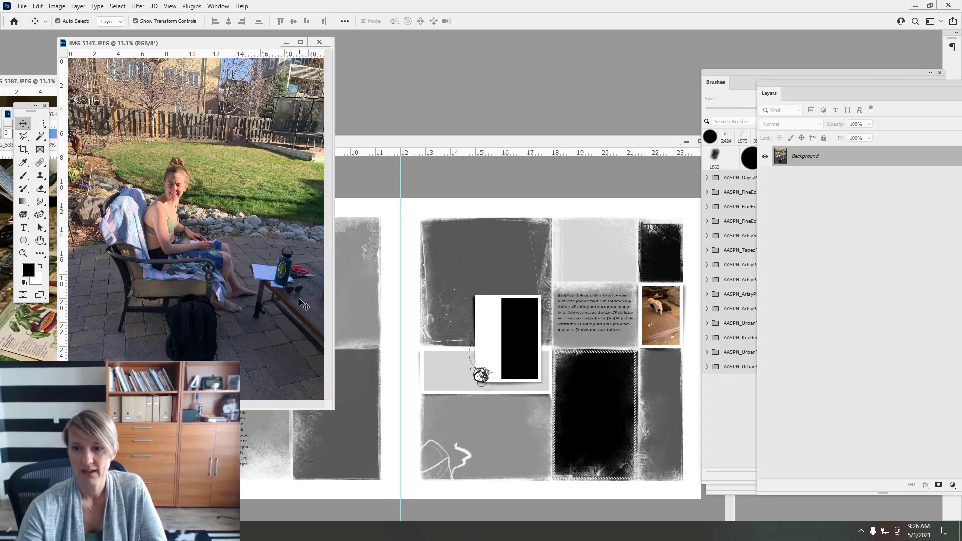
pyautogui.click(419, 281)
pyautogui.moveTo(233, 43); pyautogui.dragTo(529, 68)
pyautogui.click(203, 83)
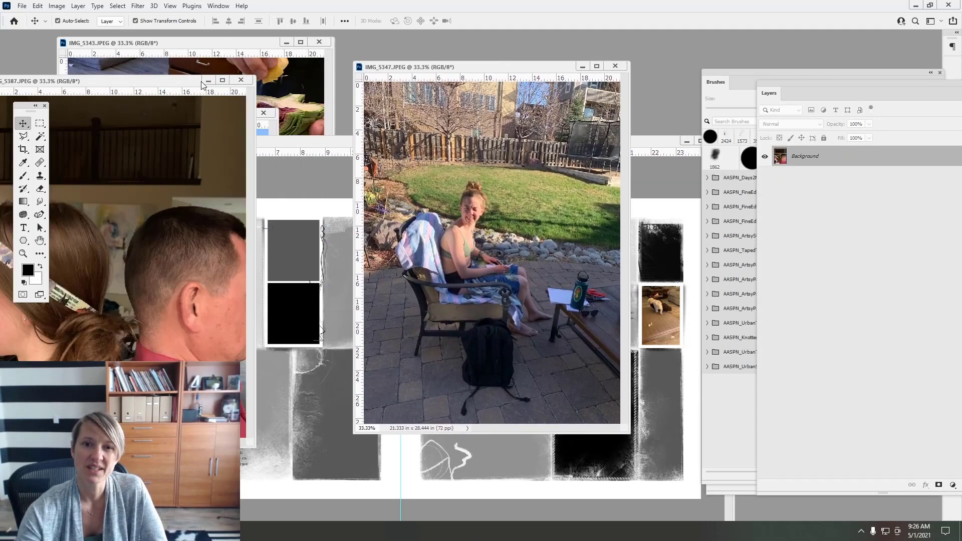
pyautogui.moveTo(176, 81); pyautogui.dragTo(259, 72)
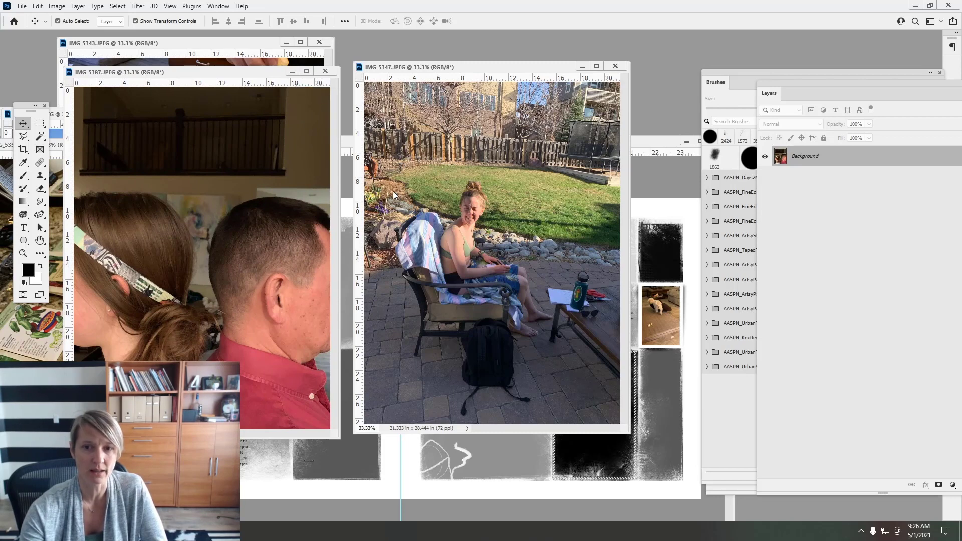
pyautogui.moveTo(450, 73); pyautogui.dragTo(83, 232)
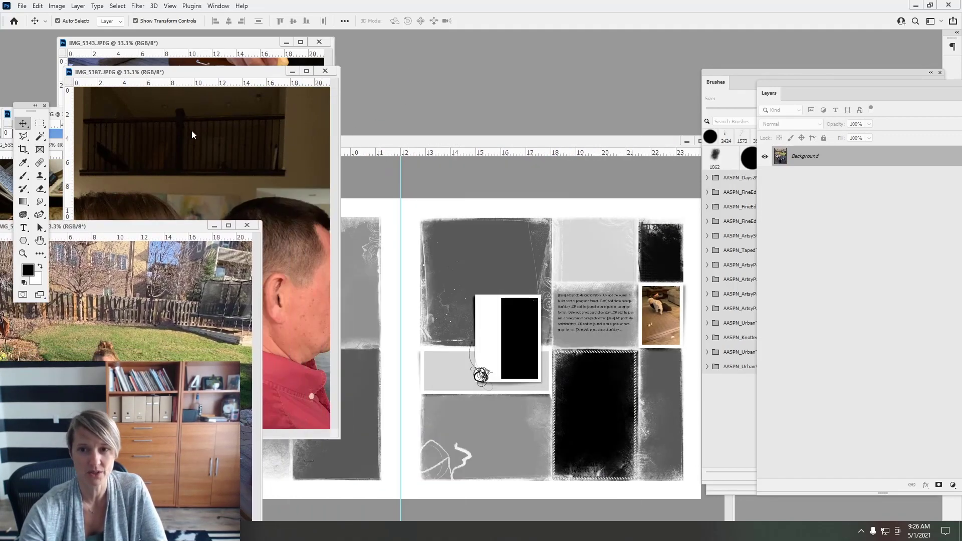
pyautogui.click(190, 133)
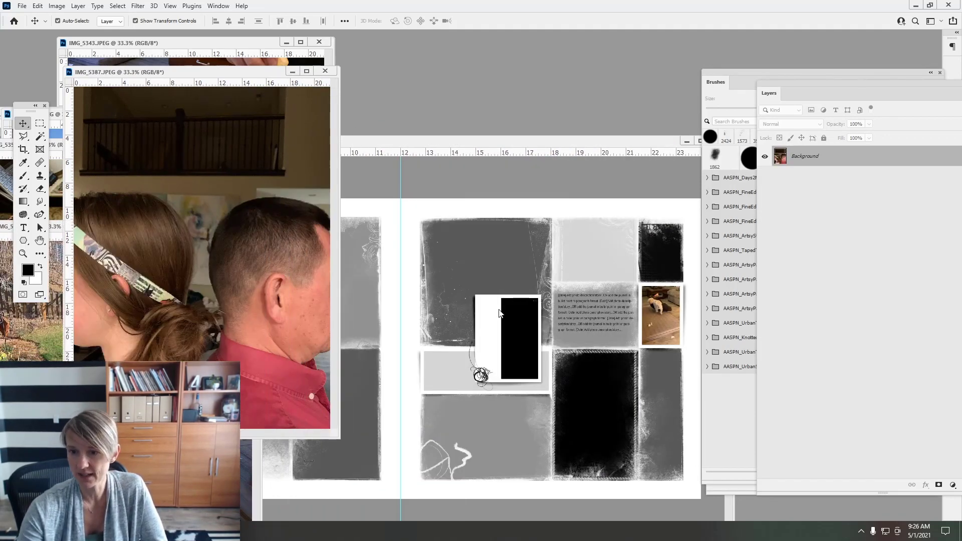
# Copy the IMG_5387 photo into the layout directly above the right page's 2 frame mask
pyautogui.click(505, 309)
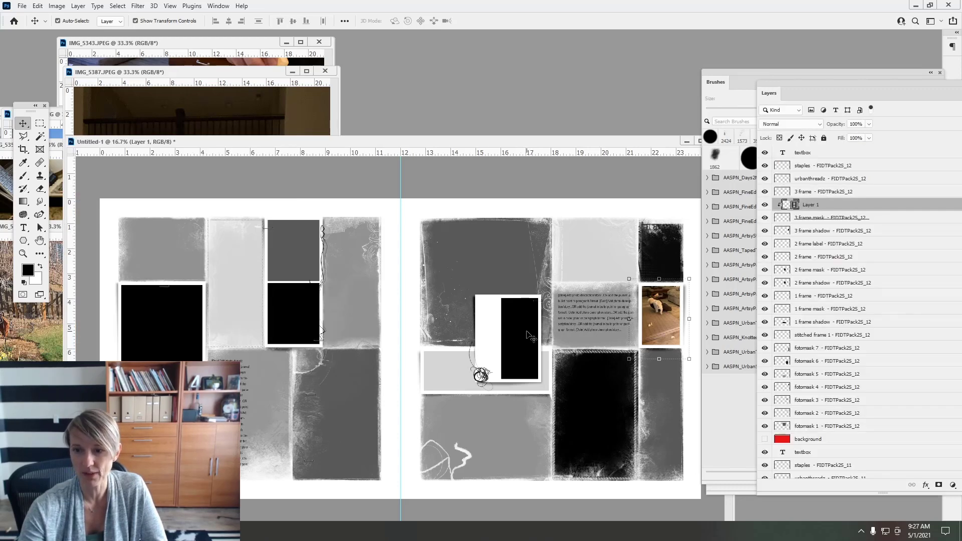
pyautogui.moveTo(239, 71); pyautogui.dragTo(228, 73)
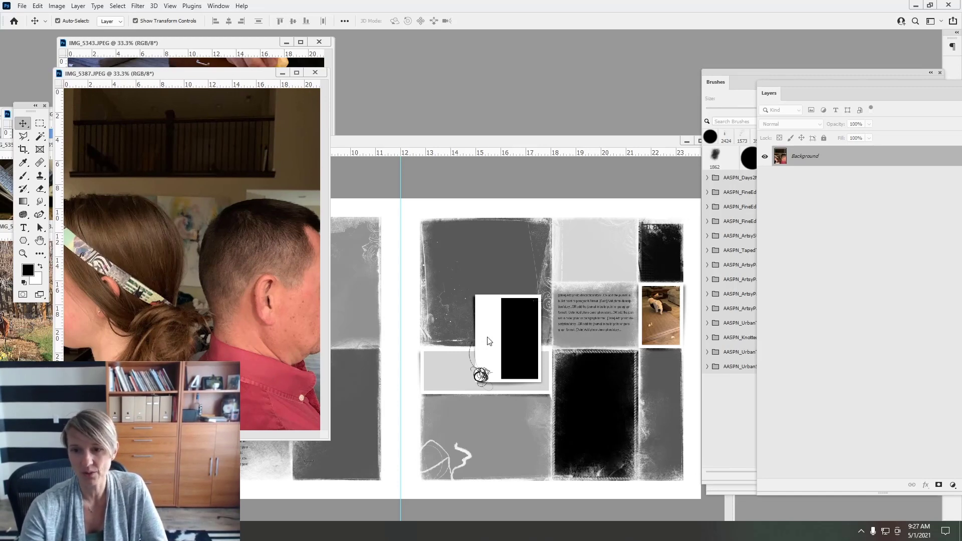
pyautogui.click(524, 335)
pyautogui.click(205, 104)
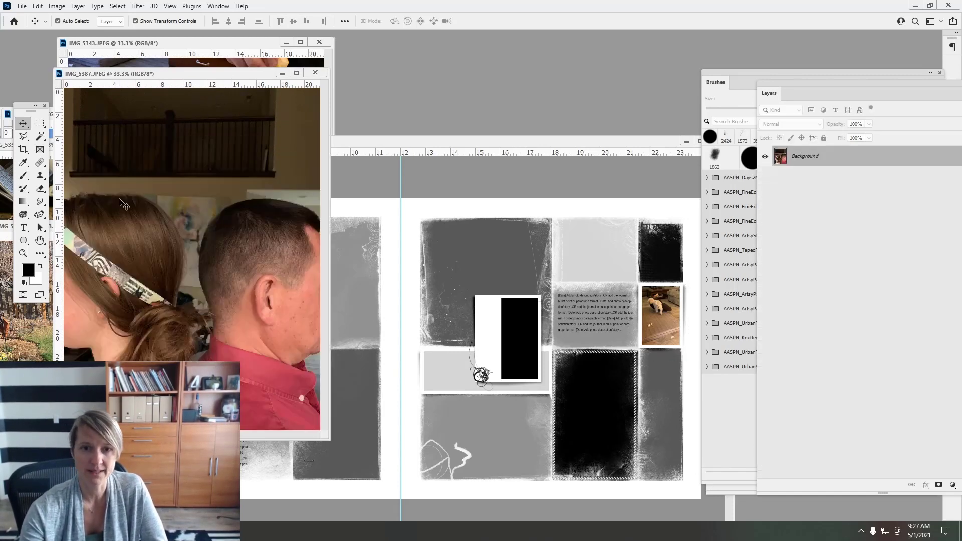
pyautogui.moveTo(199, 84); pyautogui.dragTo(203, 195)
pyautogui.click(515, 335)
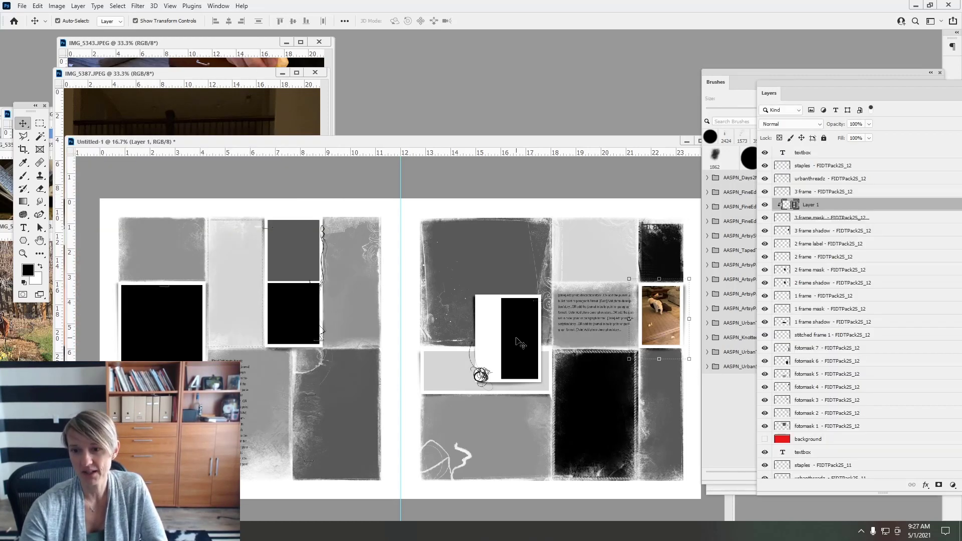
pyautogui.click(209, 93)
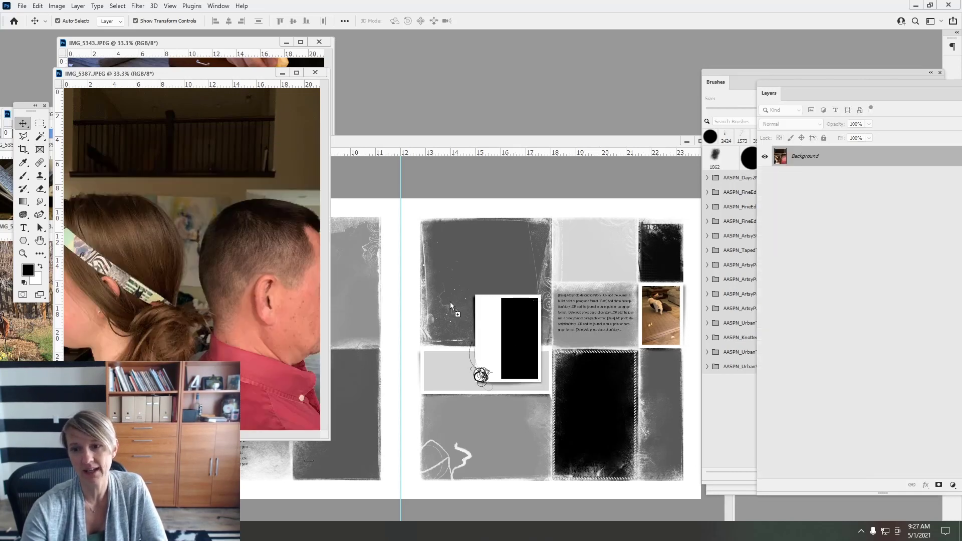
pyautogui.moveTo(449, 301); pyautogui.dragTo(518, 327)
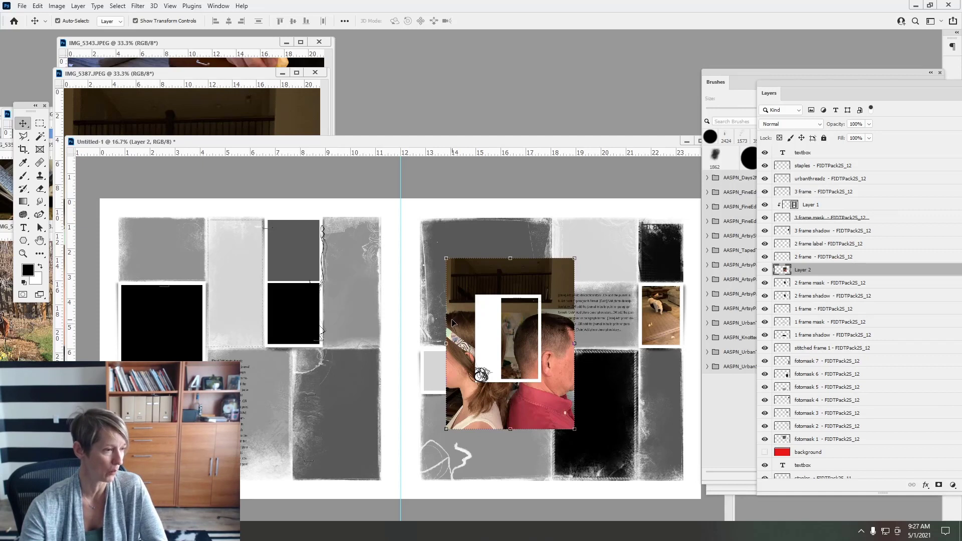
# Scale the IMG_5387 photo to about 49.5% to fit inside the right page's 2 frame, and hide the 2 frame label
pyautogui.moveTo(574, 258); pyautogui.dragTo(542, 292)
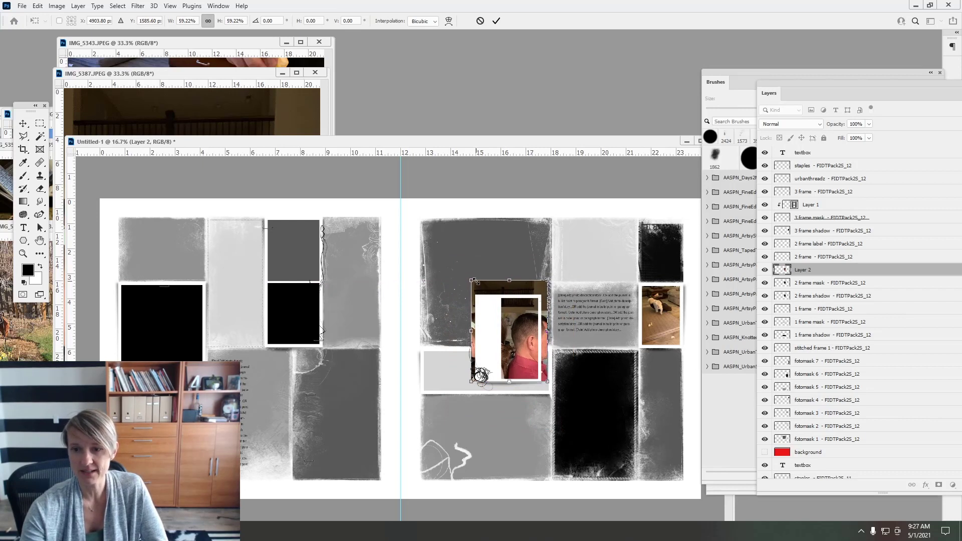
pyautogui.moveTo(472, 281); pyautogui.dragTo(481, 292)
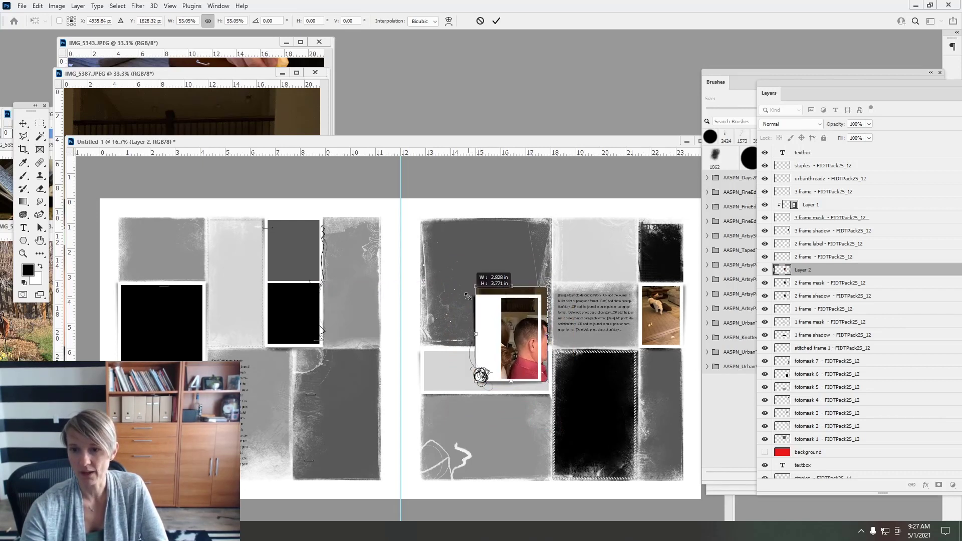
pyautogui.moveTo(467, 295); pyautogui.dragTo(468, 298)
pyautogui.moveTo(543, 289); pyautogui.dragTo(540, 297)
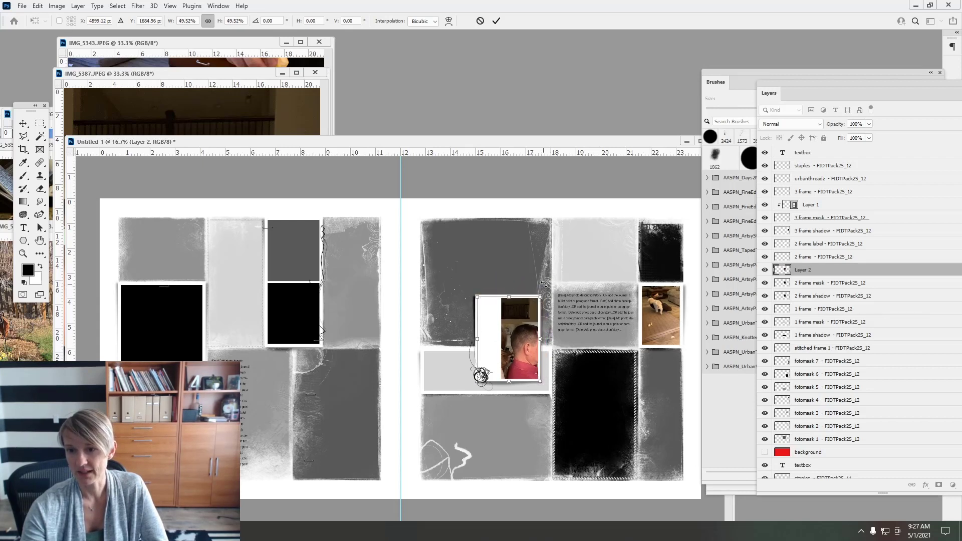
pyautogui.click(496, 21)
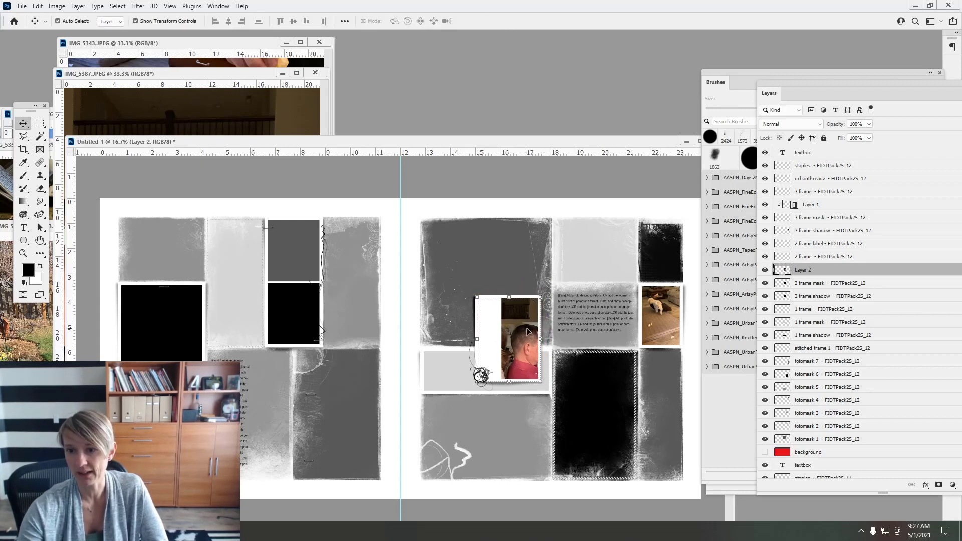
pyautogui.click(495, 335)
pyautogui.click(764, 244)
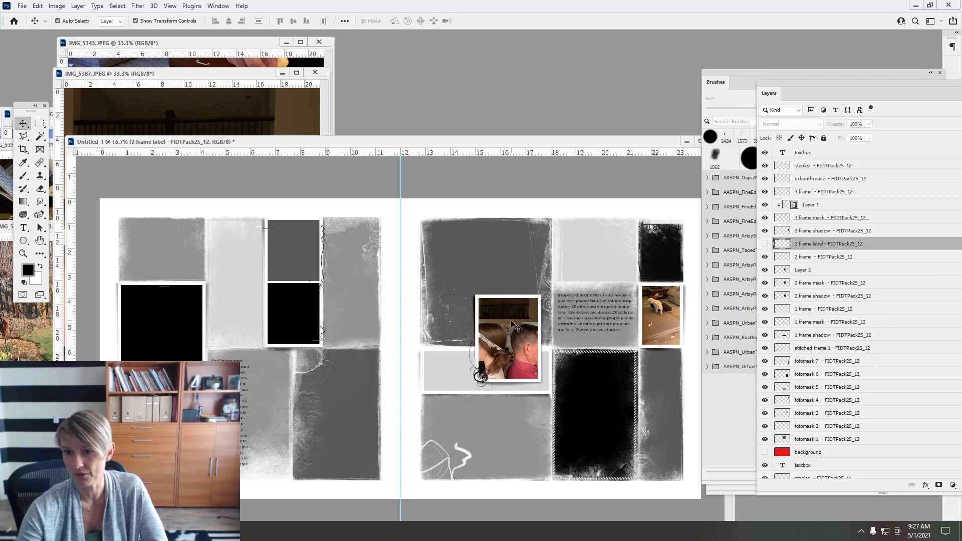
# Hide the IMG_5387 photo layer in the right page's 2 frame
pyautogui.click(486, 317)
pyautogui.moveTo(476, 296)
pyautogui.mouseDown()
pyautogui.moveTo(444, 258)
pyautogui.moveTo(479, 298)
pyautogui.moveTo(463, 265)
pyautogui.moveTo(477, 294)
pyautogui.mouseUp()
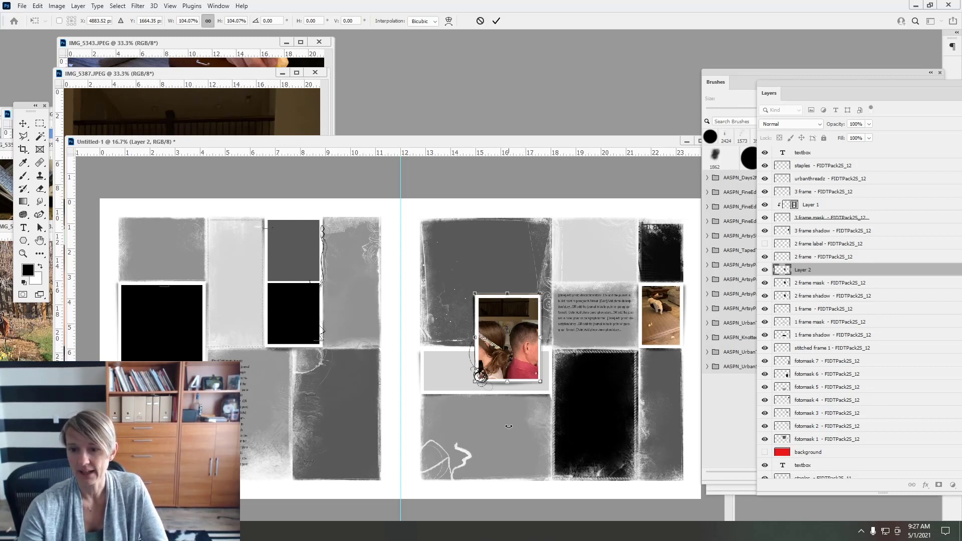
pyautogui.click(480, 22)
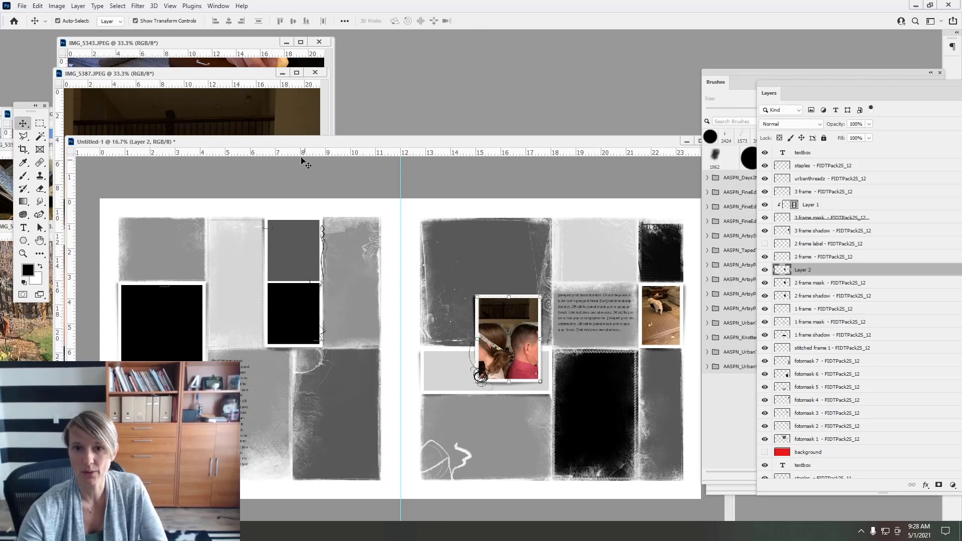
pyautogui.click(764, 270)
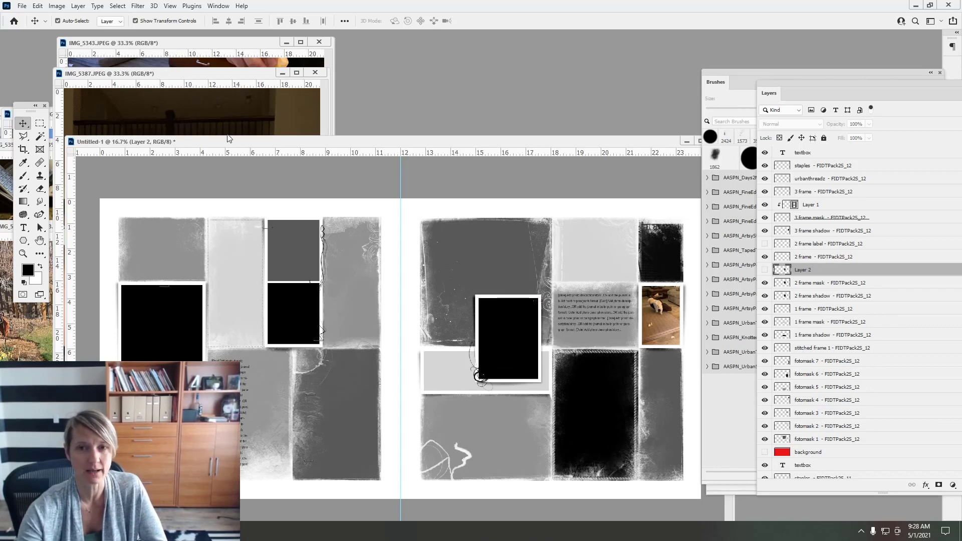
# Copy the IMG_5387 photo directly above the right page's fotomask 2 and clip it to that mask
pyautogui.hotkey('ctrl', 'Tab')
pyautogui.click(614, 258)
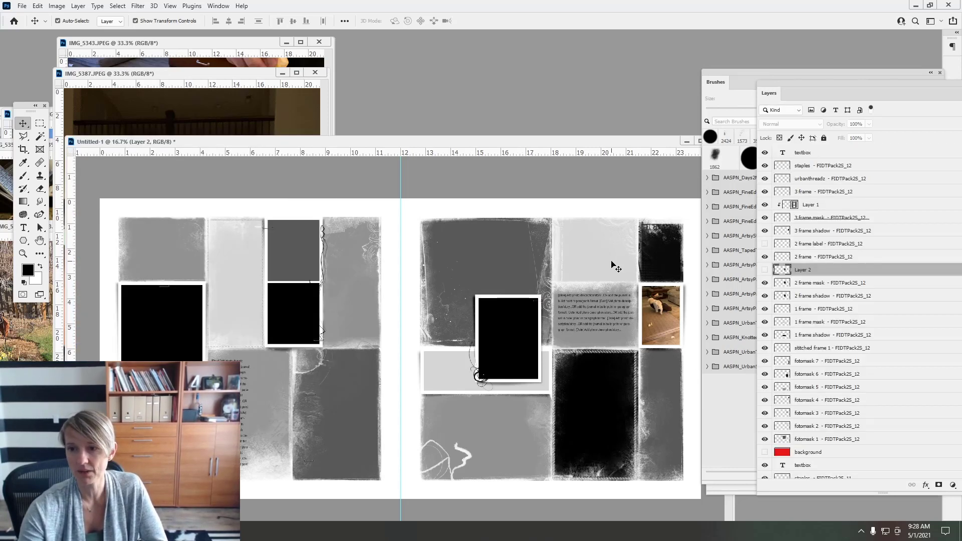
pyautogui.click(611, 260)
pyautogui.click(38, 6)
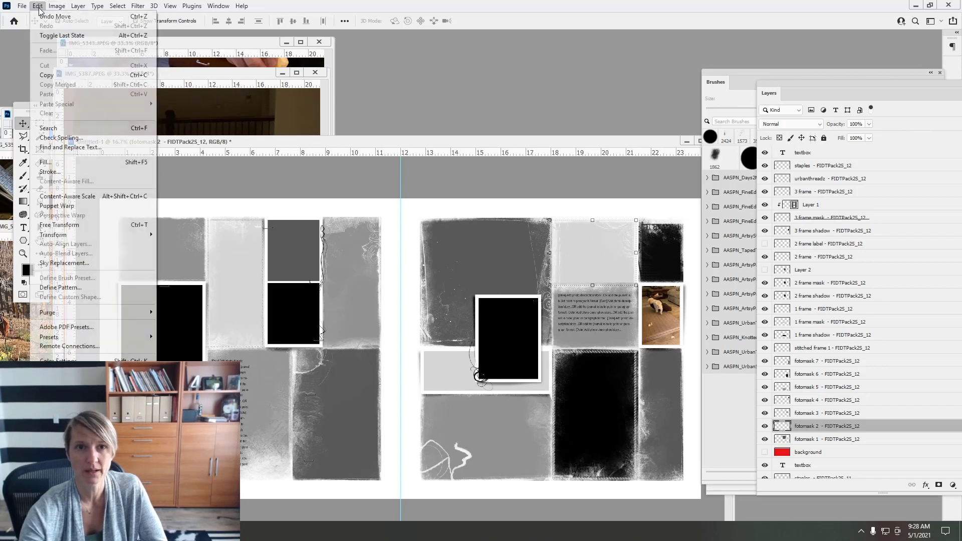
pyautogui.click(50, 17)
pyautogui.click(198, 124)
pyautogui.moveTo(239, 235); pyautogui.dragTo(596, 260)
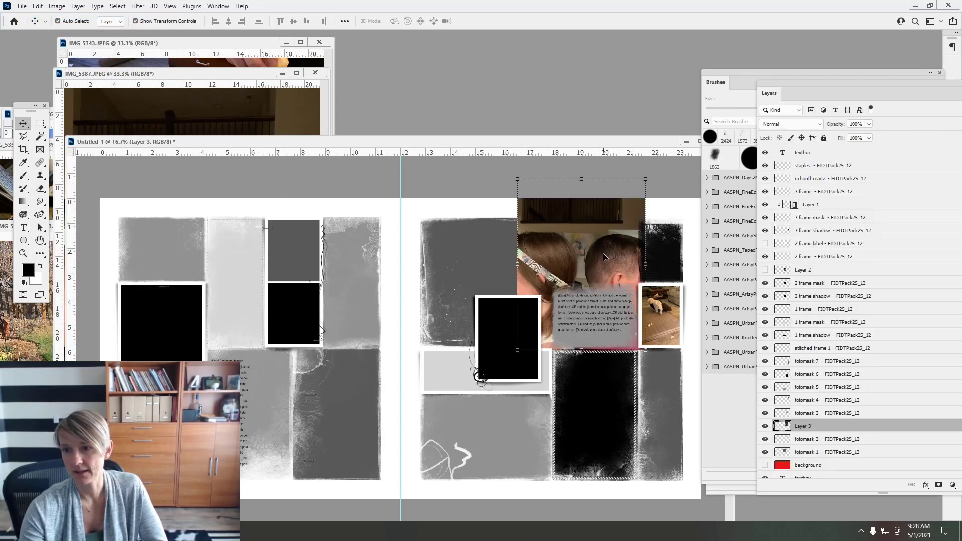
pyautogui.click(78, 5)
pyautogui.click(117, 181)
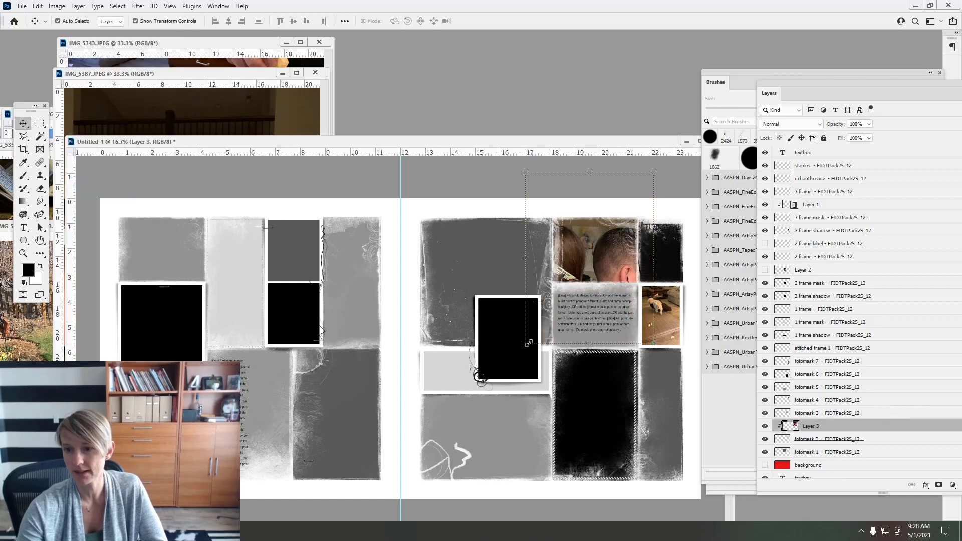
# Scale the clipped IMG_5387 photo to about 67.66% and position both heads within the right page's fotomask 2
pyautogui.moveTo(527, 344); pyautogui.dragTo(570, 295)
pyautogui.moveTo(616, 238)
pyautogui.mouseDown()
pyautogui.moveTo(605, 255)
pyautogui.moveTo(618, 258)
pyautogui.moveTo(593, 256)
pyautogui.moveTo(584, 232)
pyautogui.moveTo(595, 261)
pyautogui.moveTo(606, 238)
pyautogui.mouseUp()
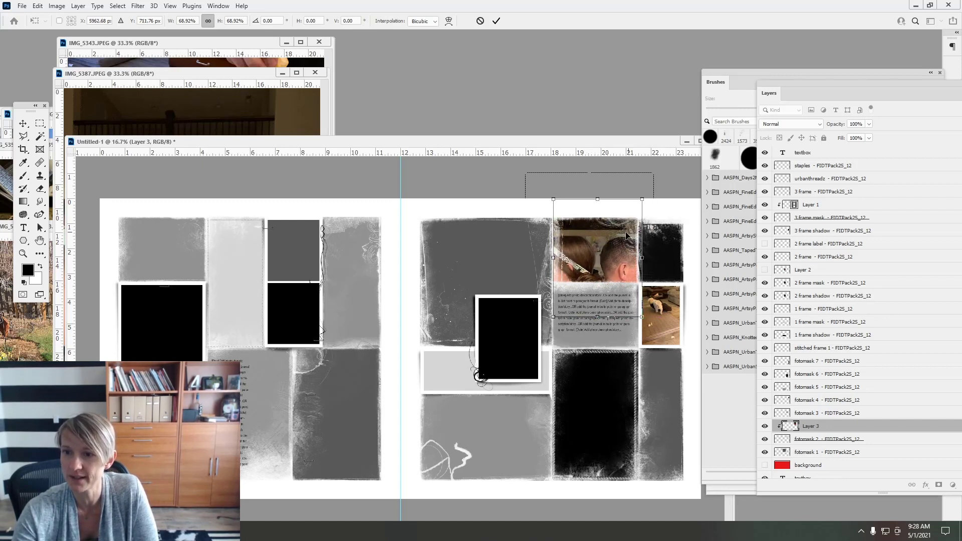
pyautogui.moveTo(641, 199)
pyautogui.mouseDown()
pyautogui.moveTo(667, 193)
pyautogui.moveTo(651, 208)
pyautogui.mouseUp()
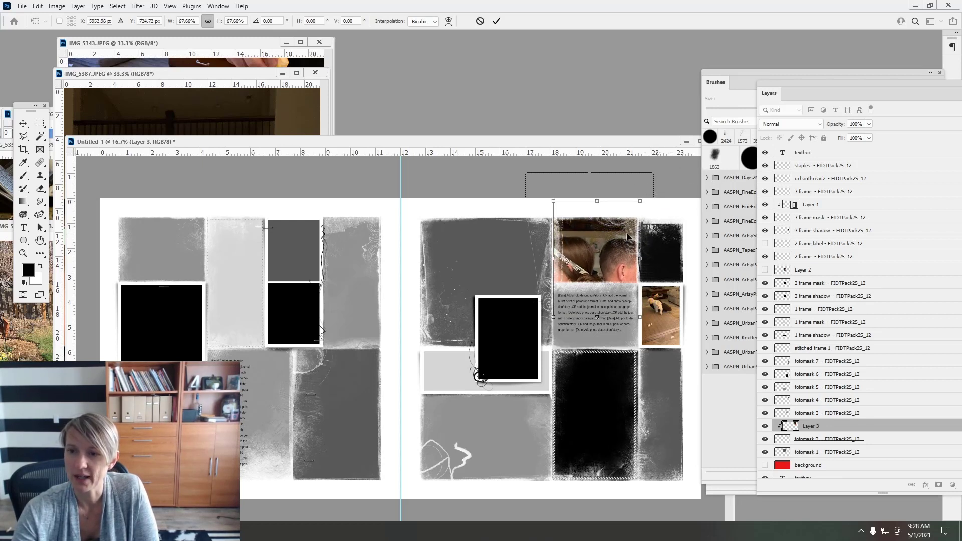
pyautogui.moveTo(606, 246); pyautogui.dragTo(612, 236)
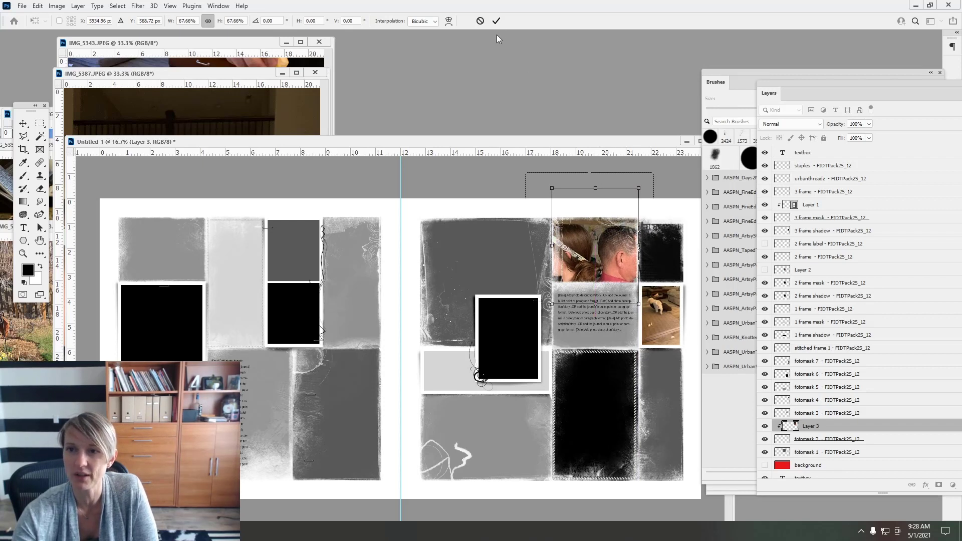
pyautogui.press('Return')
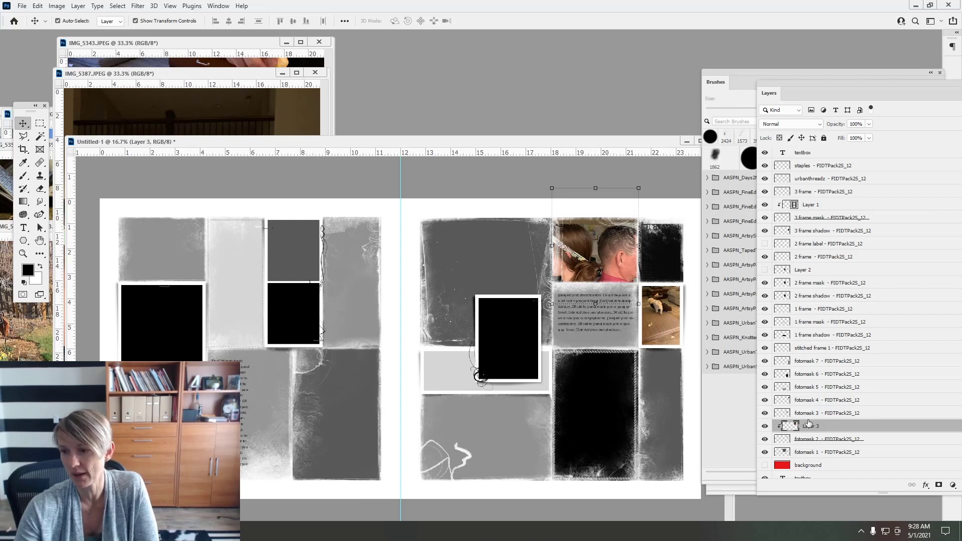
# Flip the right page's fotomask 2 beneath its clipped photo and nudge the photo slightly
pyautogui.click(785, 439)
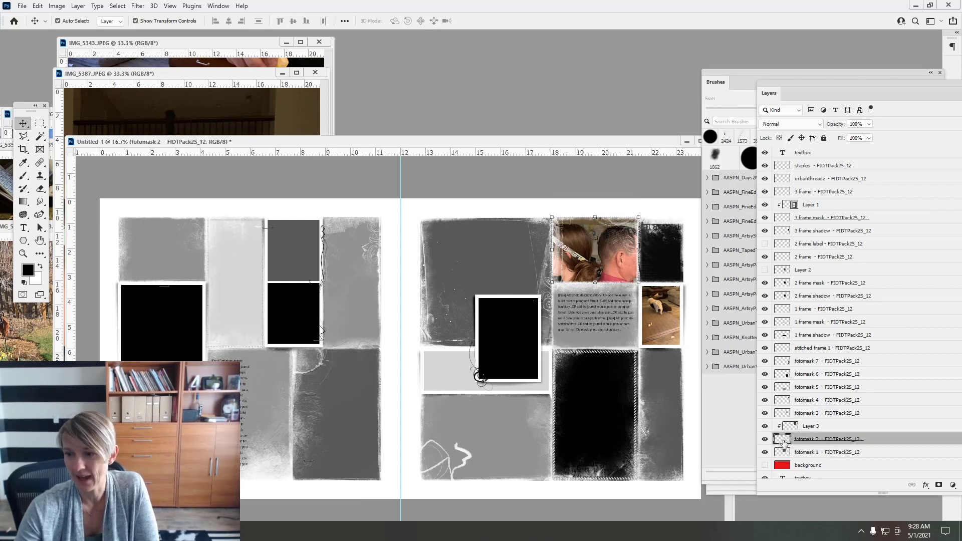
pyautogui.click(37, 6)
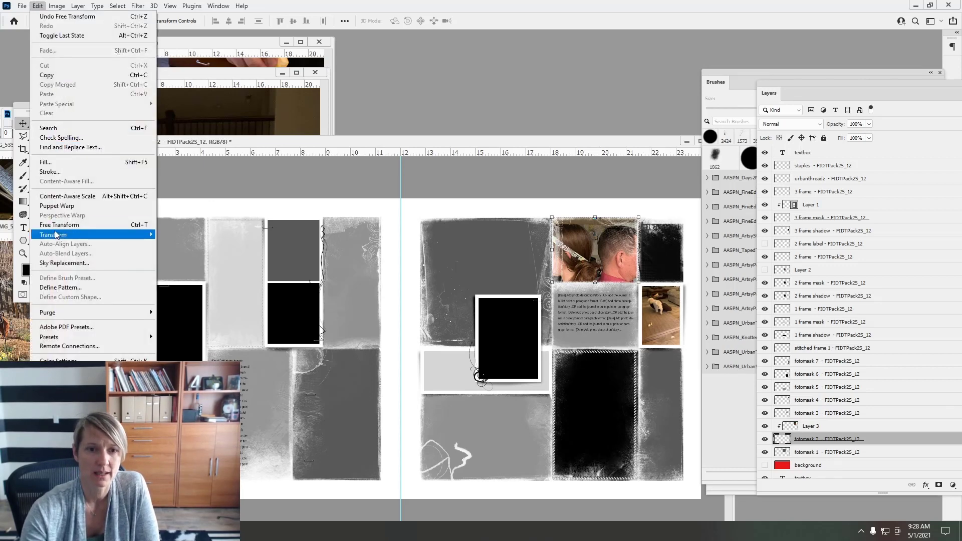
pyautogui.moveTo(100, 234)
pyautogui.click(181, 400)
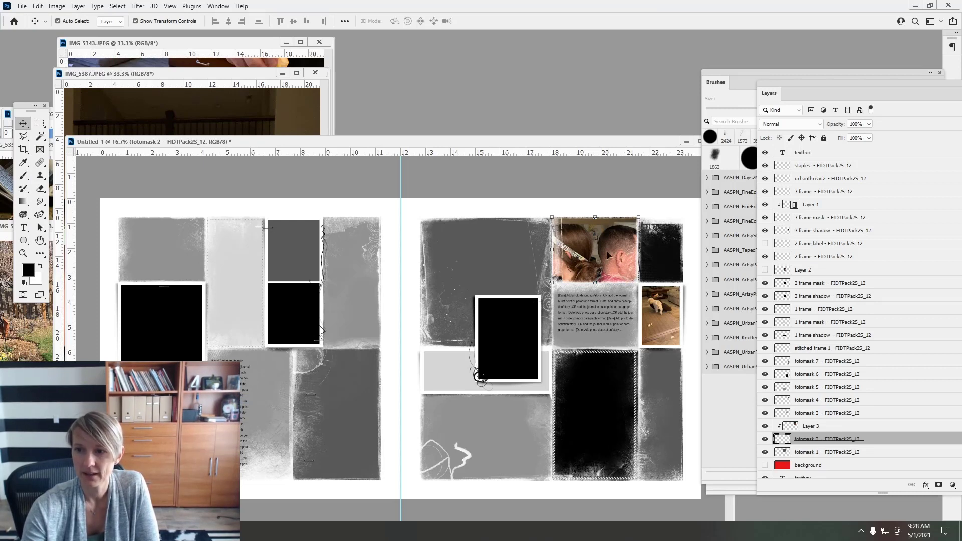
pyautogui.moveTo(591, 228); pyautogui.dragTo(590, 227)
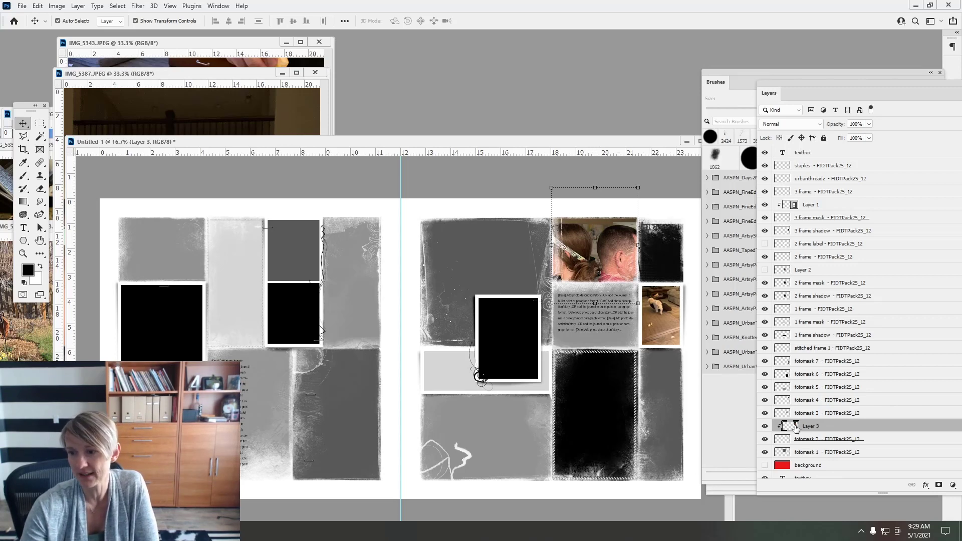
# Copy the IMG_5387 photo directly above the left page's fotomask 1 and clip it to that mask
pyautogui.click(170, 265)
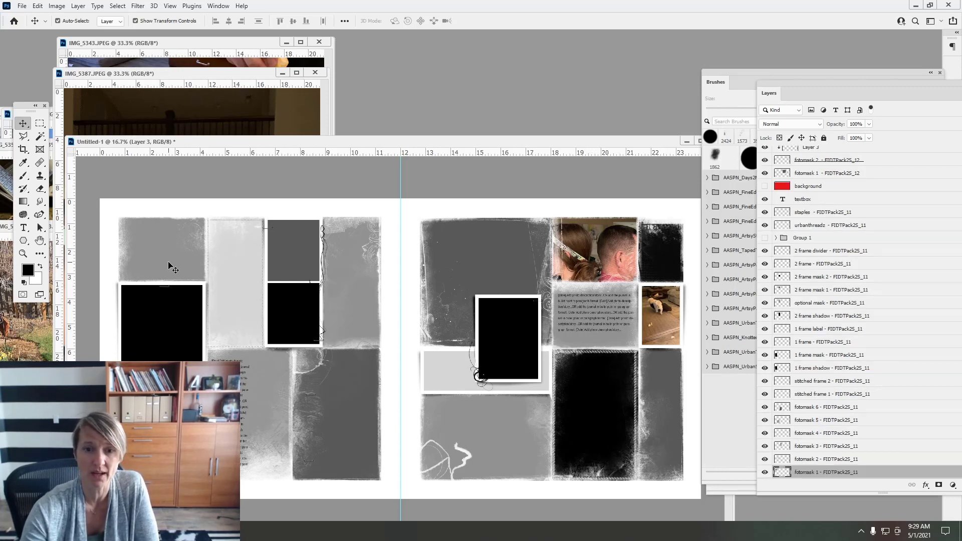
pyautogui.click(202, 91)
pyautogui.moveTo(287, 93); pyautogui.dragTo(163, 254)
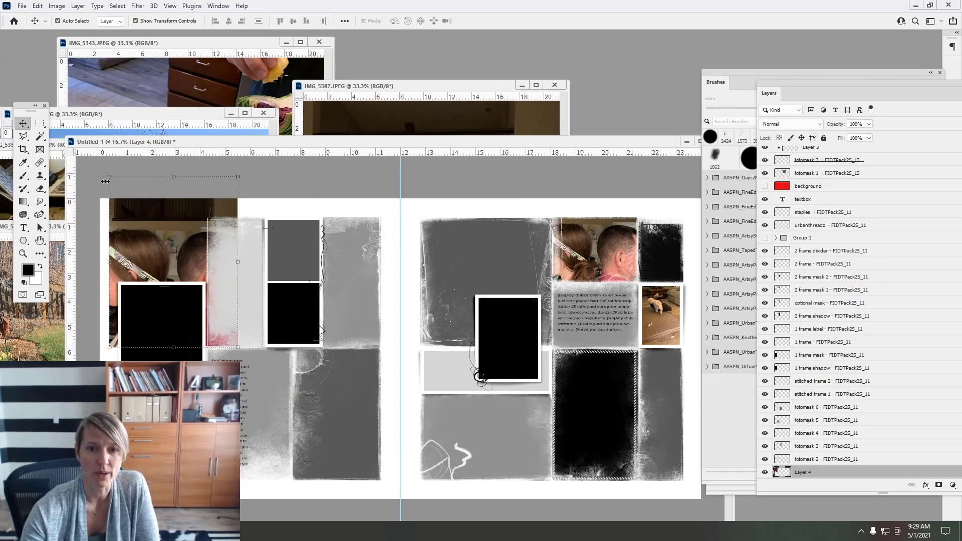
pyautogui.click(78, 6)
pyautogui.click(100, 176)
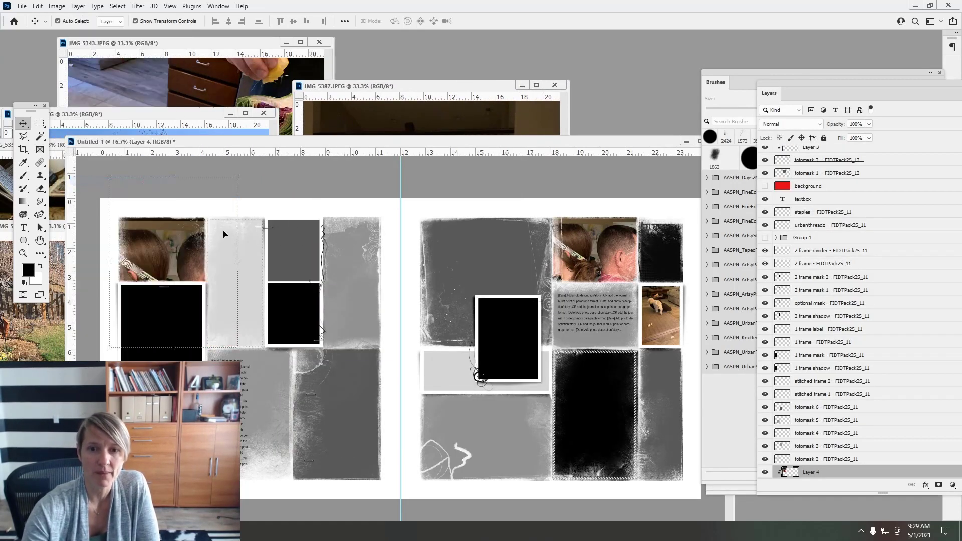
# Scale the clipped IMG_5387 photo to about 72.91% and position both heads within the left page's fotomask 1
pyautogui.moveTo(237, 177); pyautogui.dragTo(240, 172)
pyautogui.moveTo(231, 349); pyautogui.dragTo(215, 313)
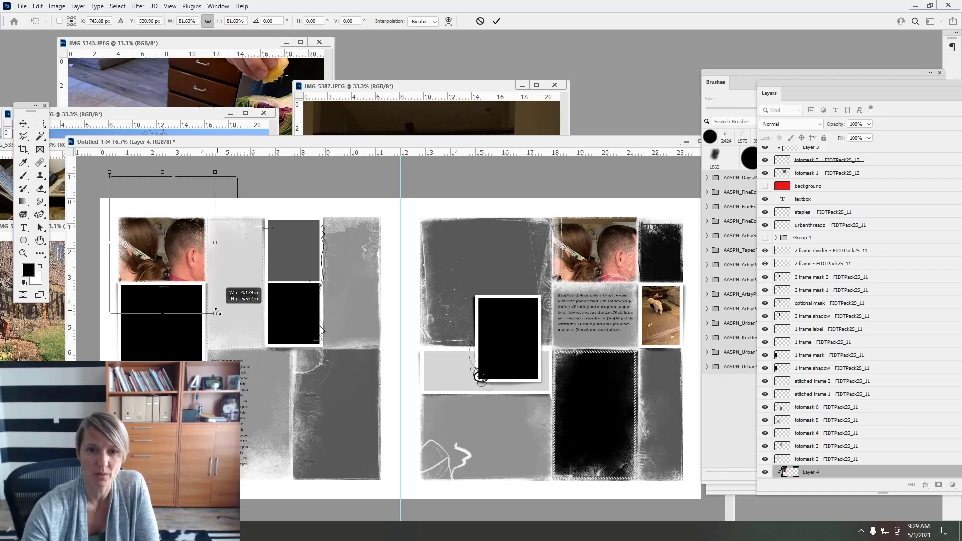
pyautogui.moveTo(176, 250); pyautogui.dragTo(175, 259)
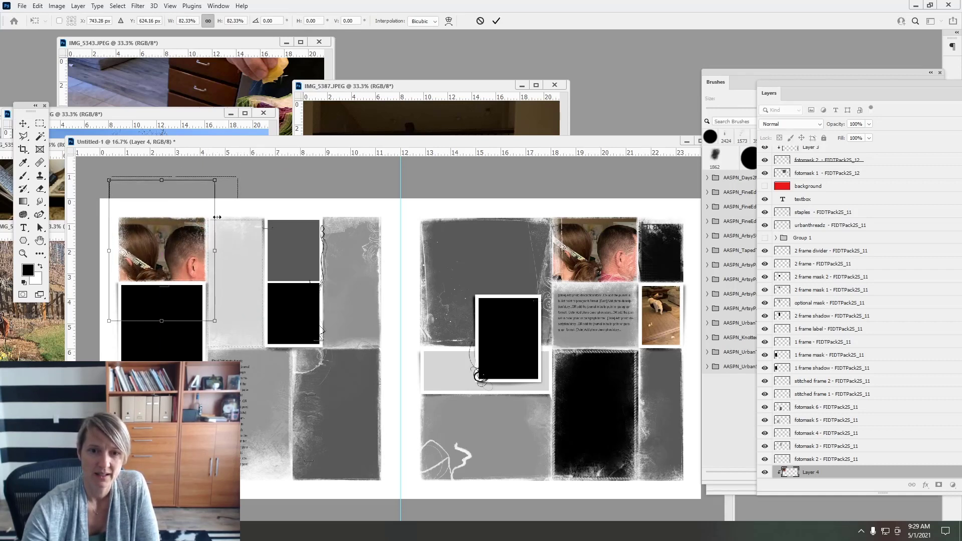
pyautogui.moveTo(215, 181); pyautogui.dragTo(203, 197)
pyautogui.moveTo(187, 215); pyautogui.dragTo(195, 202)
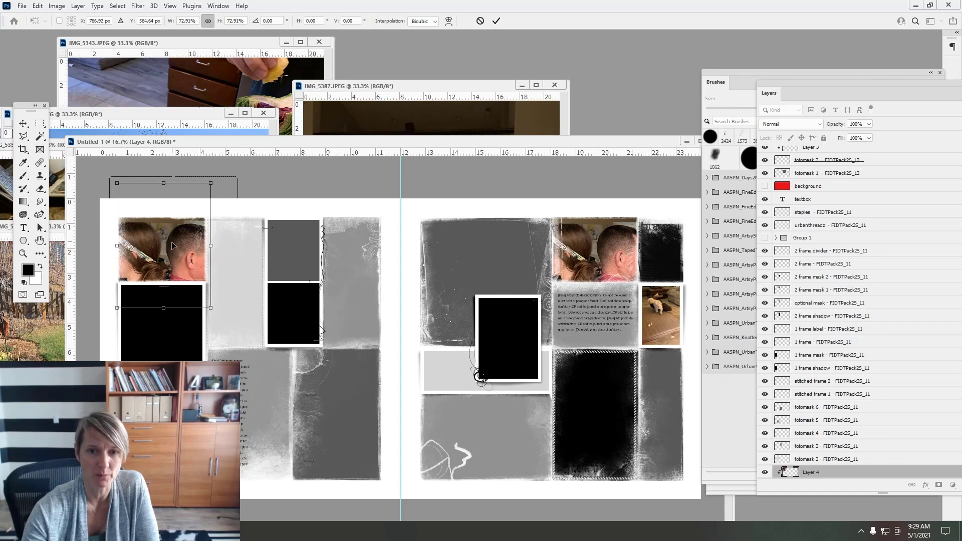
pyautogui.moveTo(172, 242); pyautogui.dragTo(171, 244)
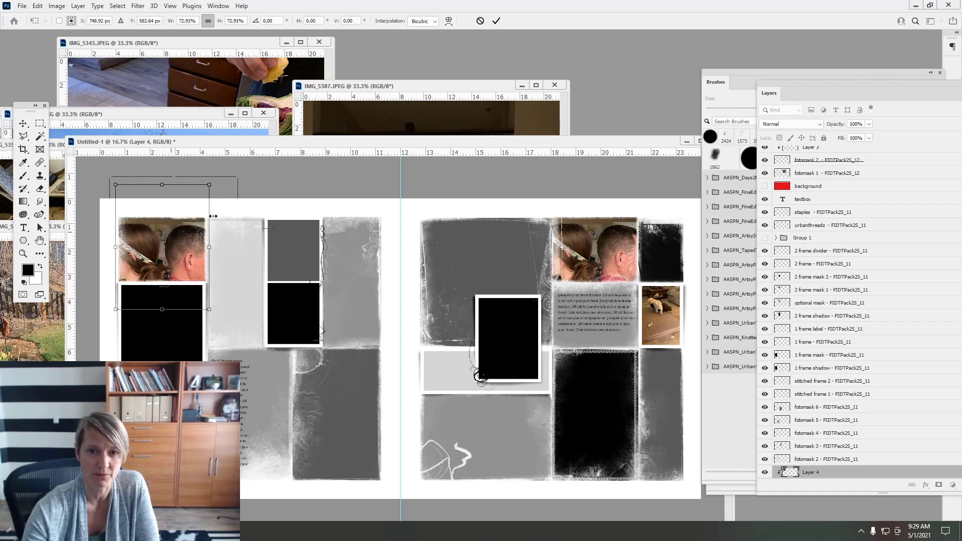
pyautogui.click(494, 21)
# Copy the IMG_5387 photo above the left page's 2 frame mask 2 and clip it to that mask
pyautogui.click(294, 309)
pyautogui.moveTo(402, 86); pyautogui.dragTo(466, 85)
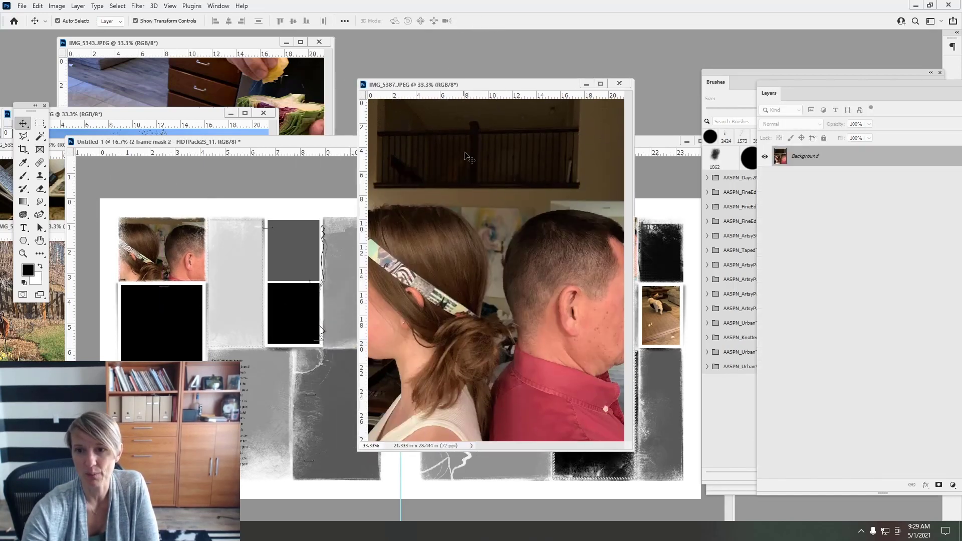
pyautogui.moveTo(469, 158); pyautogui.dragTo(274, 296)
pyautogui.click(79, 5)
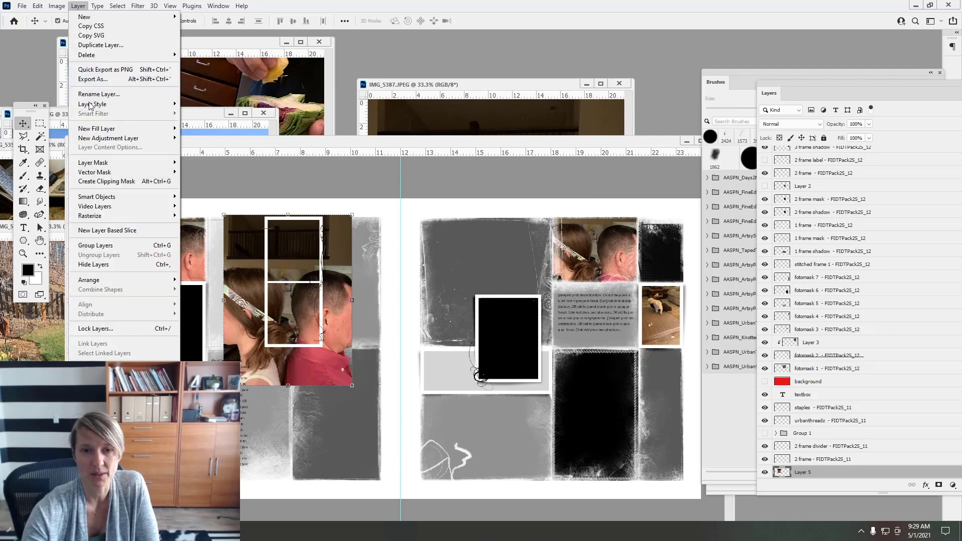
pyautogui.click(107, 180)
# Scale the clipped IMG_5387 photo to about 59.17% to fit the lower opening of the left page's 2 frame
pyautogui.hotkey('ctrl', 't')
pyautogui.moveTo(352, 216); pyautogui.dragTo(308, 277)
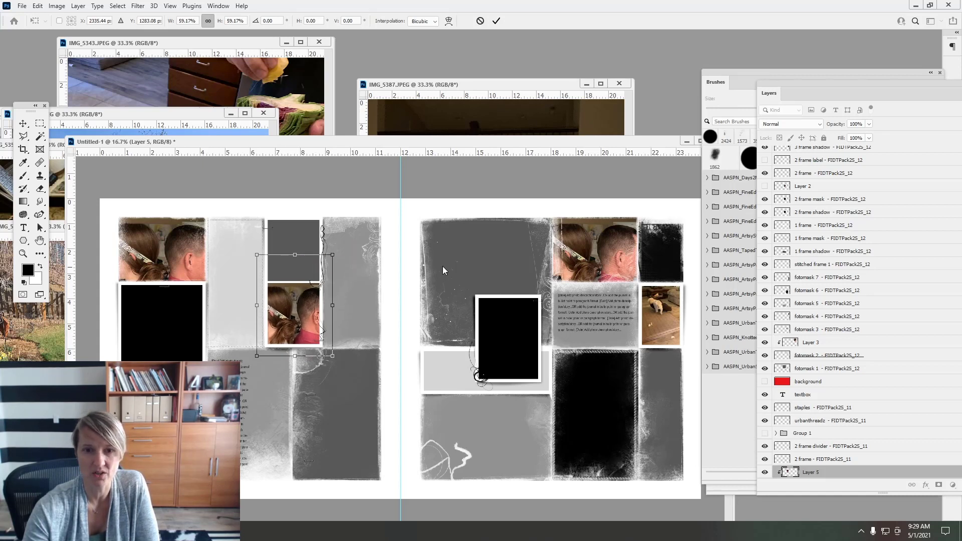
pyautogui.click(496, 20)
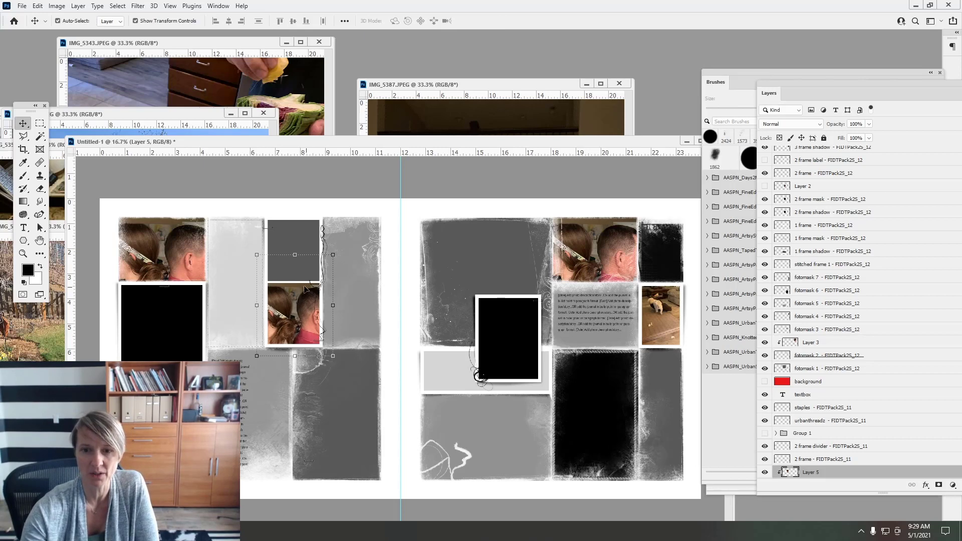
# Delete the IMG_5387 photo copies from the left page's fotomask 1 and the right page's fotomask 2
pyautogui.click(181, 246)
pyautogui.press('Delete')
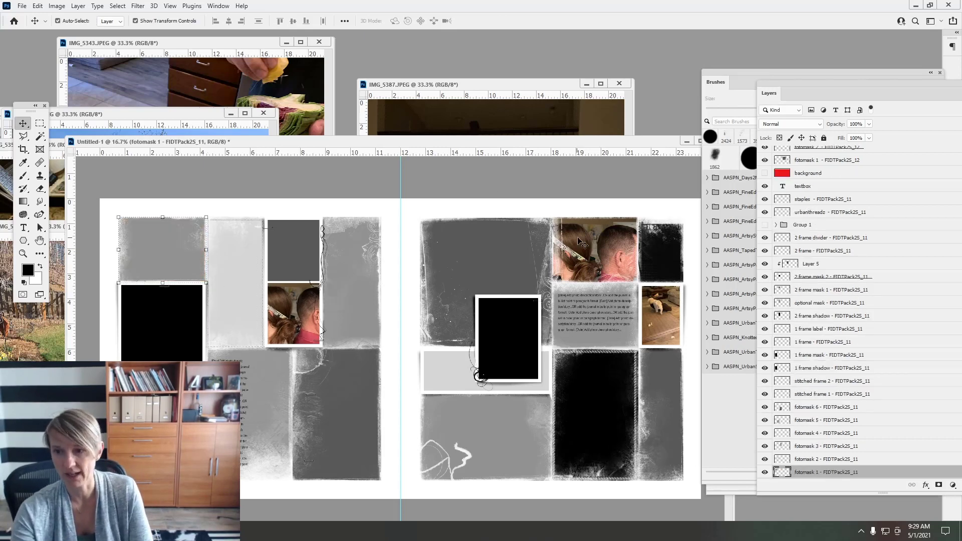
pyautogui.click(579, 239)
pyautogui.press('Delete')
# Close the IMG_5387 photo, and bring the IMG_5335 photo out over the layout by moving the IMG_5343 window aside
pyautogui.click(502, 101)
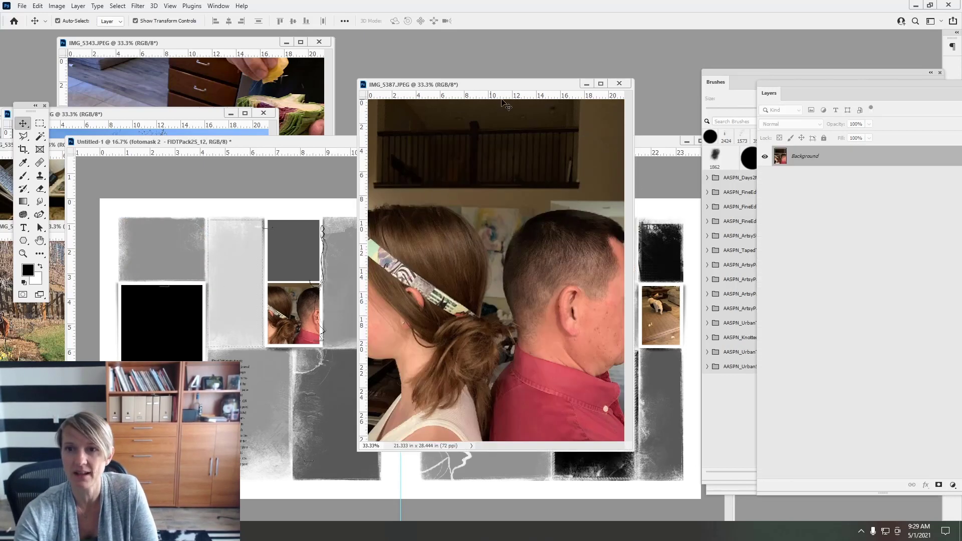
pyautogui.click(619, 83)
pyautogui.click(309, 128)
pyautogui.moveTo(227, 38); pyautogui.dragTo(900, 109)
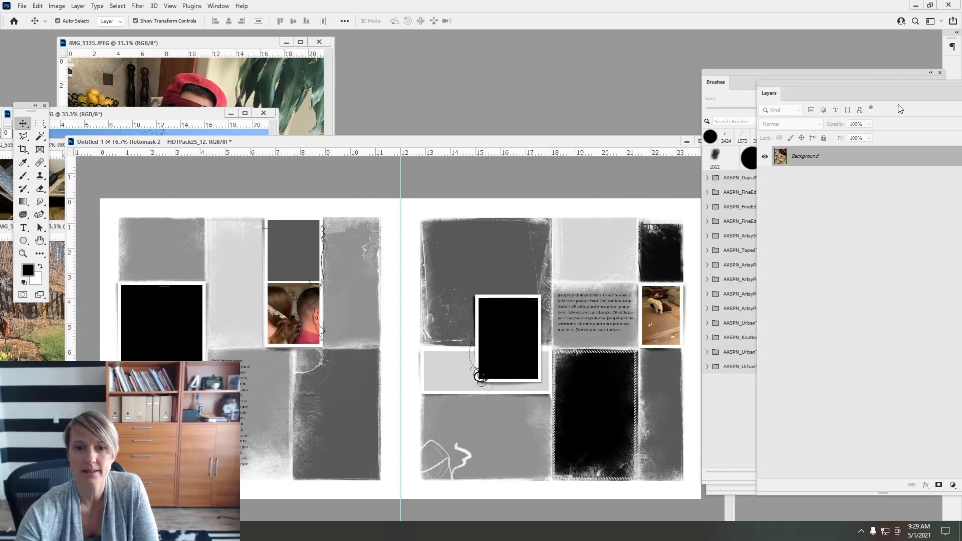
pyautogui.moveTo(197, 43); pyautogui.dragTo(464, 89)
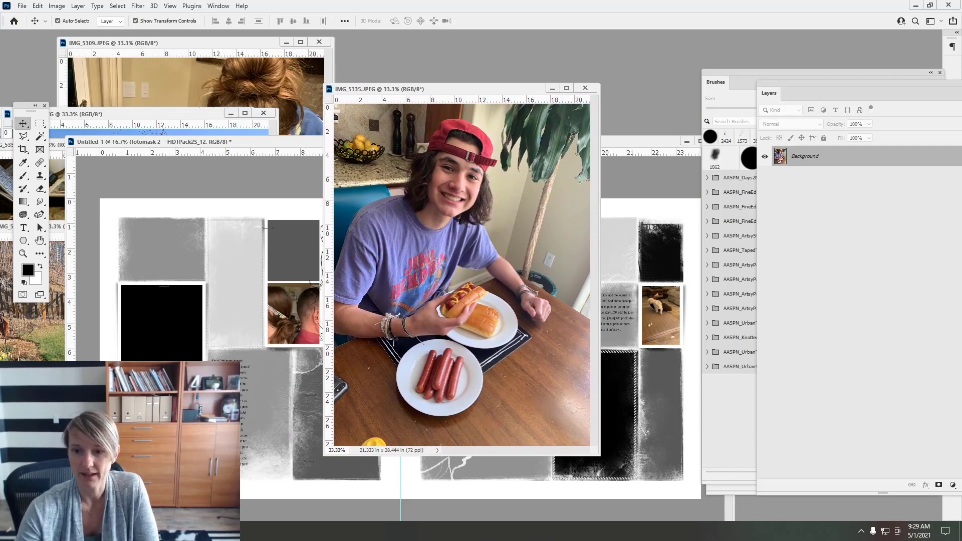
# Copy the IMG_5335 photo directly above the left page's 1 frame mask and clip it to that mask
pyautogui.click(166, 335)
pyautogui.click(167, 334)
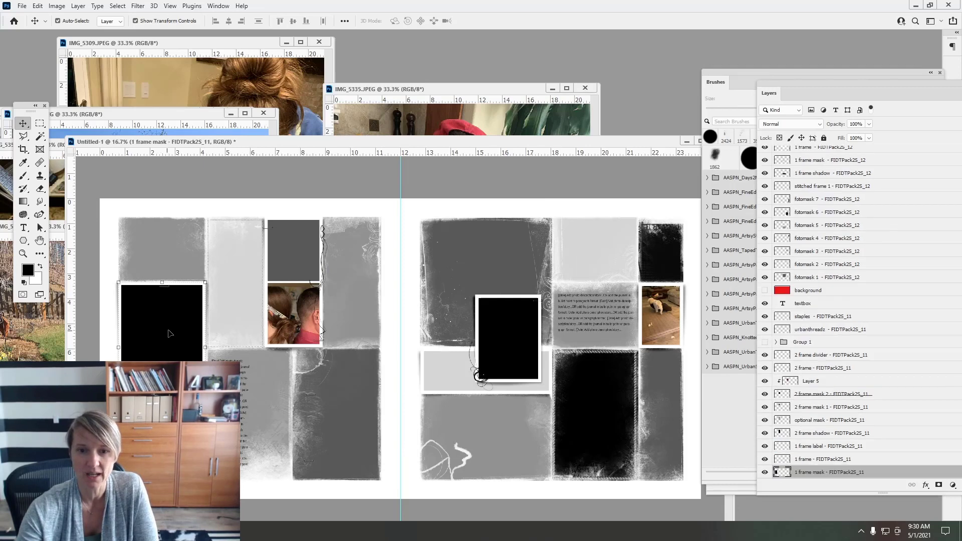
pyautogui.moveTo(416, 112); pyautogui.dragTo(145, 308)
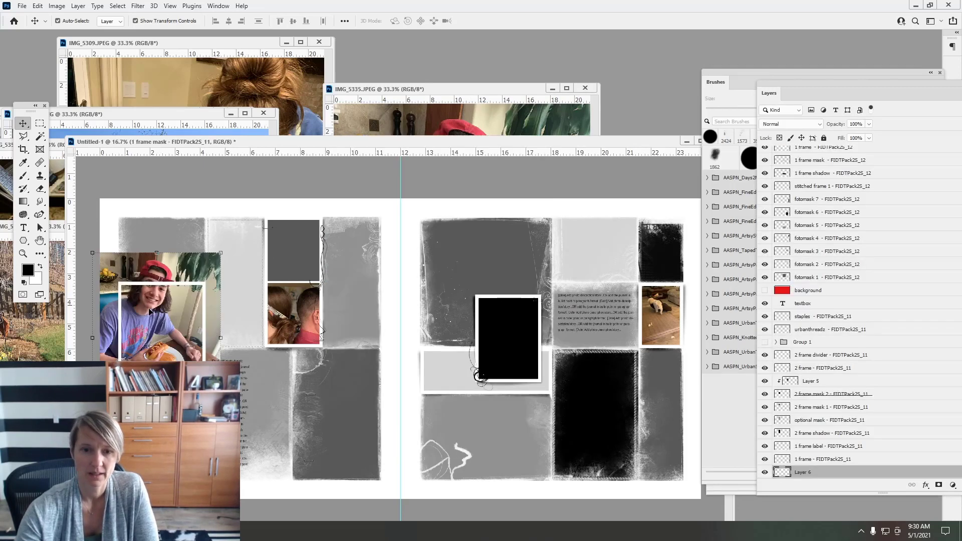
pyautogui.click(78, 6)
pyautogui.click(117, 182)
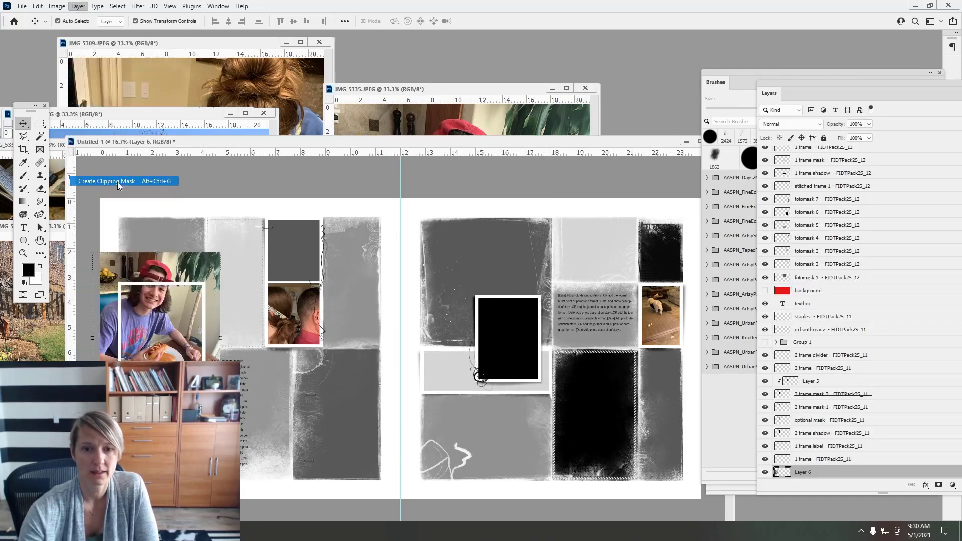
# Scale the clipped IMG_5335 photo to about 77.59% and position it within the left page's 1 frame
pyautogui.moveTo(209, 249); pyautogui.dragTo(209, 274)
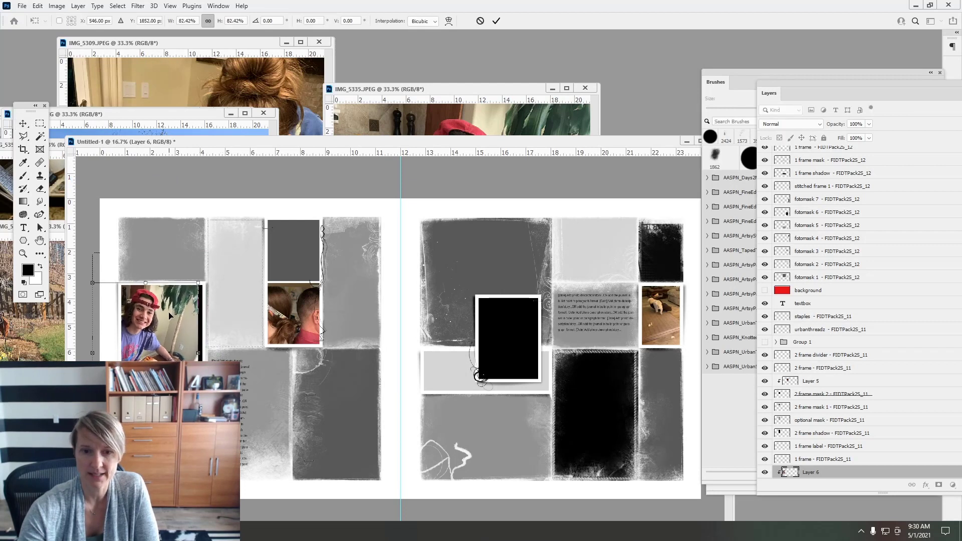
pyautogui.moveTo(170, 310); pyautogui.dragTo(188, 306)
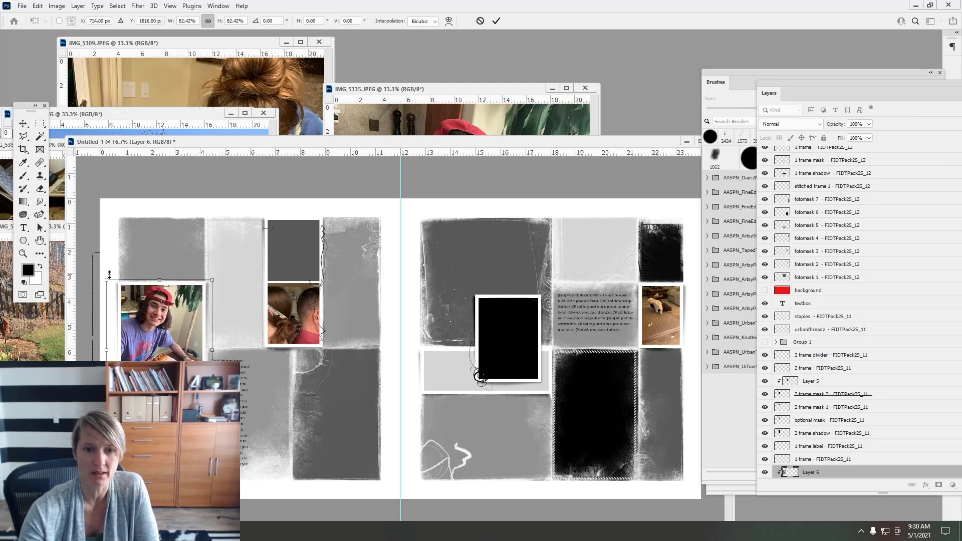
pyautogui.moveTo(109, 275); pyautogui.dragTo(110, 282)
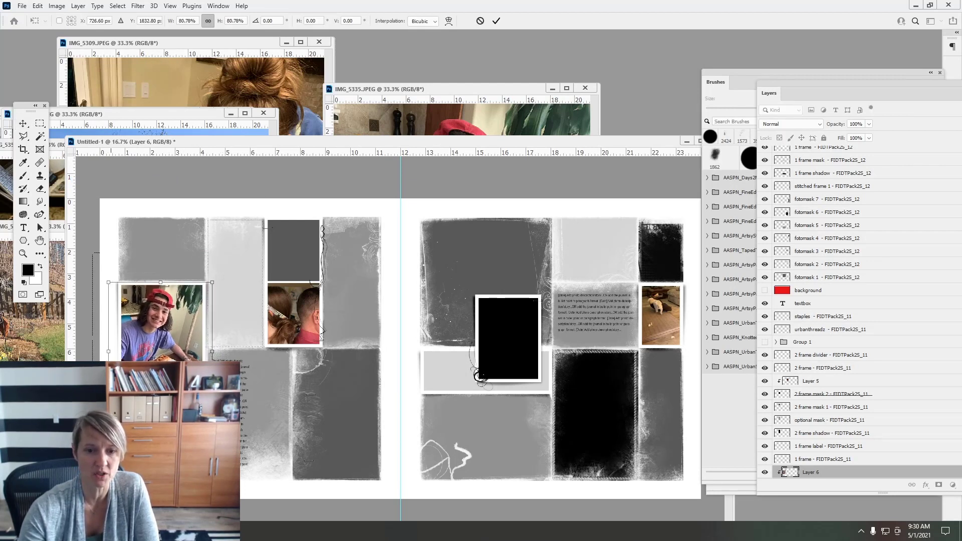
pyautogui.moveTo(108, 421); pyautogui.dragTo(112, 416)
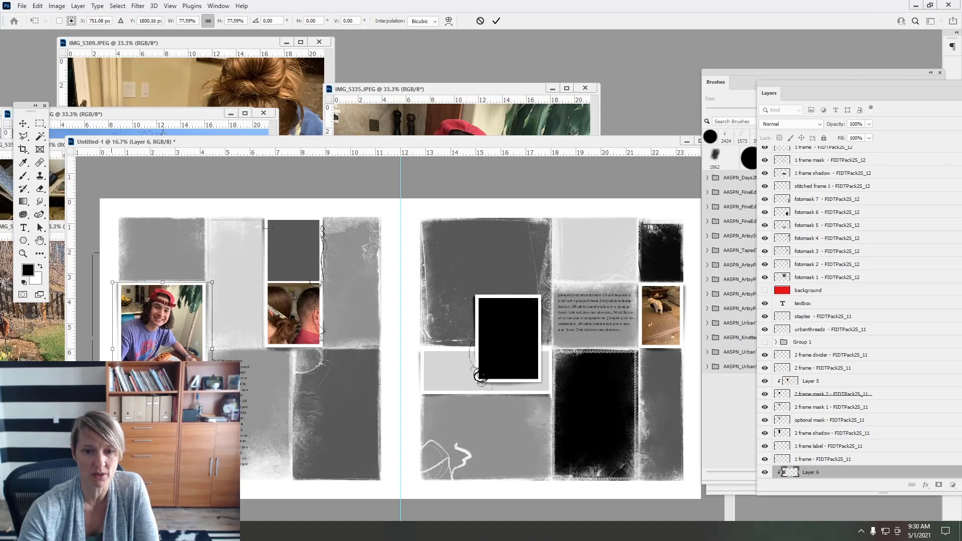
pyautogui.click(493, 23)
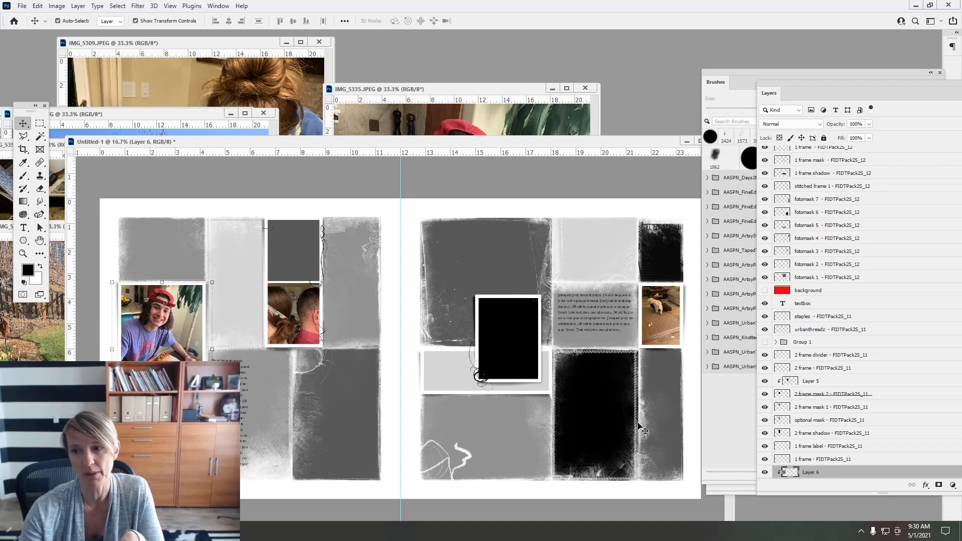
# Close the IMG_5335 photo, bring out the IMG_5347 photo, and arrange the layout window so both are accessible
pyautogui.moveTo(523, 93); pyautogui.dragTo(469, 74)
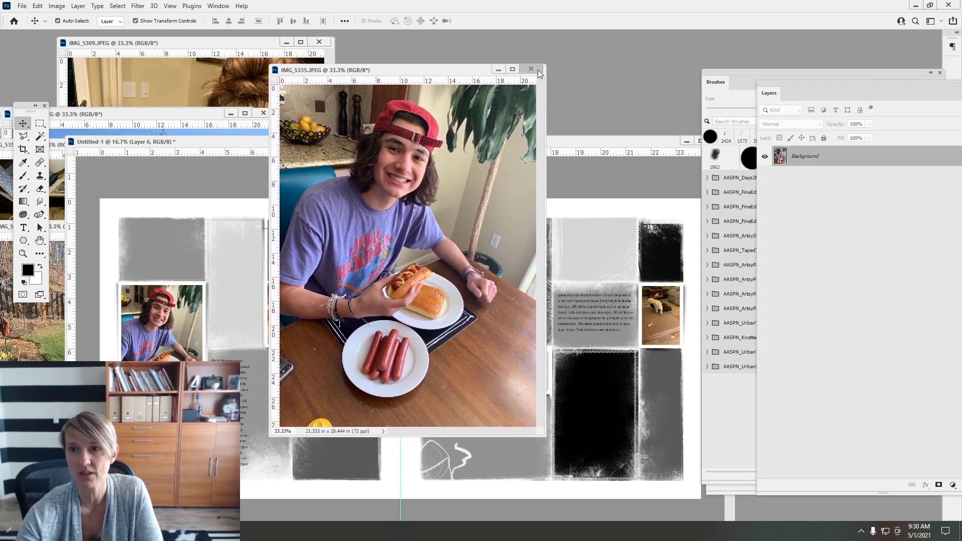
pyautogui.click(532, 69)
pyautogui.moveTo(234, 142); pyautogui.dragTo(288, 165)
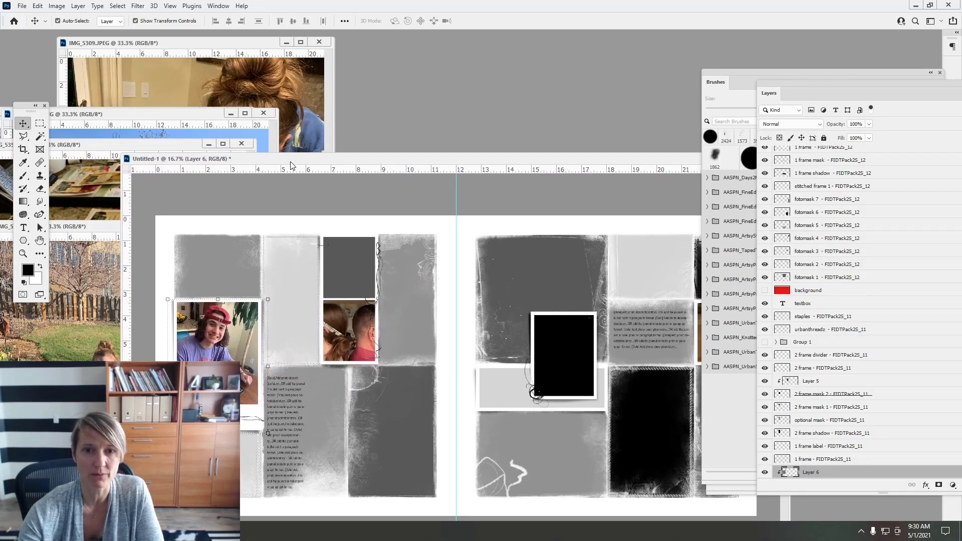
pyautogui.click(104, 226)
pyautogui.moveTo(104, 225); pyautogui.dragTo(248, 60)
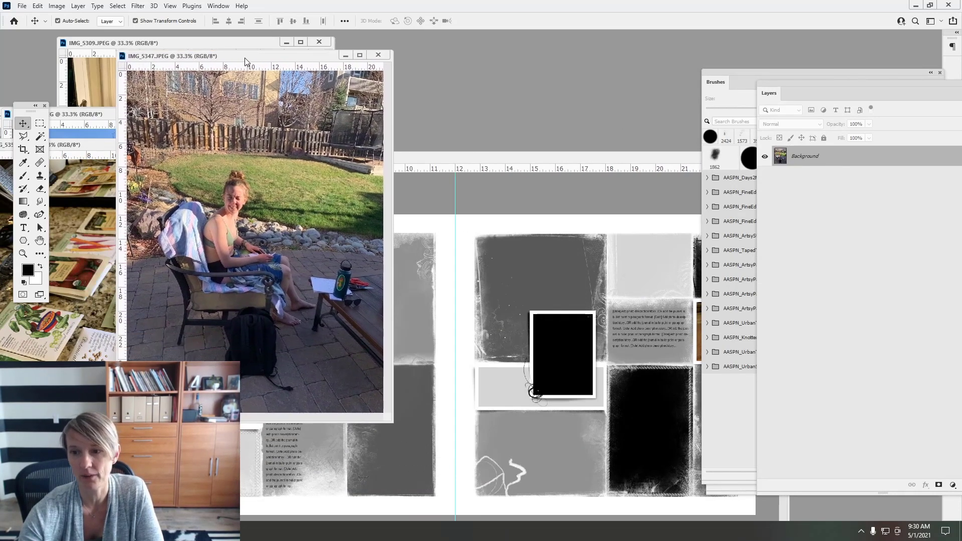
pyautogui.click(544, 159)
pyautogui.moveTo(501, 165); pyautogui.dragTo(370, 102)
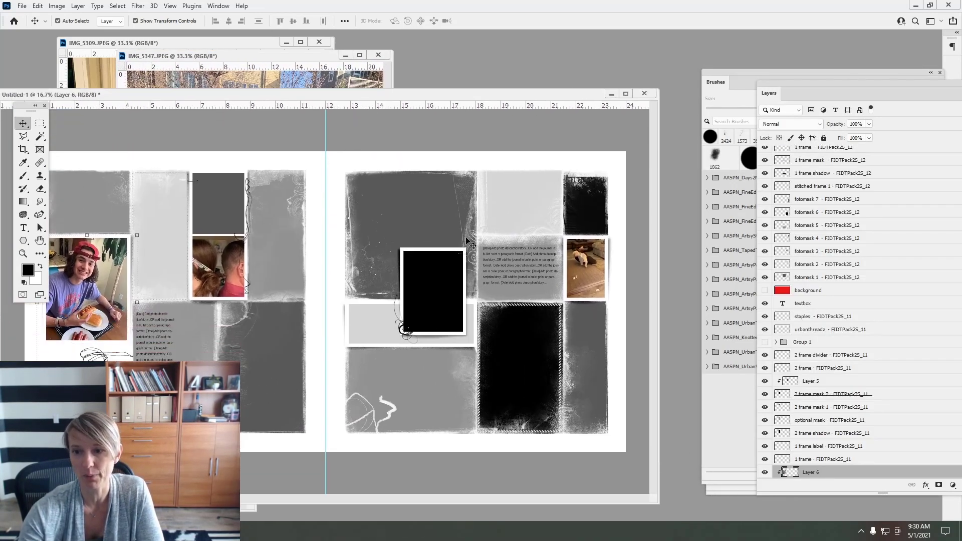
# Copy the IMG_5347 photo directly above the right page's fotomask 6 and clip it to that mask
pyautogui.click(524, 320)
pyautogui.moveTo(296, 84); pyautogui.dragTo(533, 333)
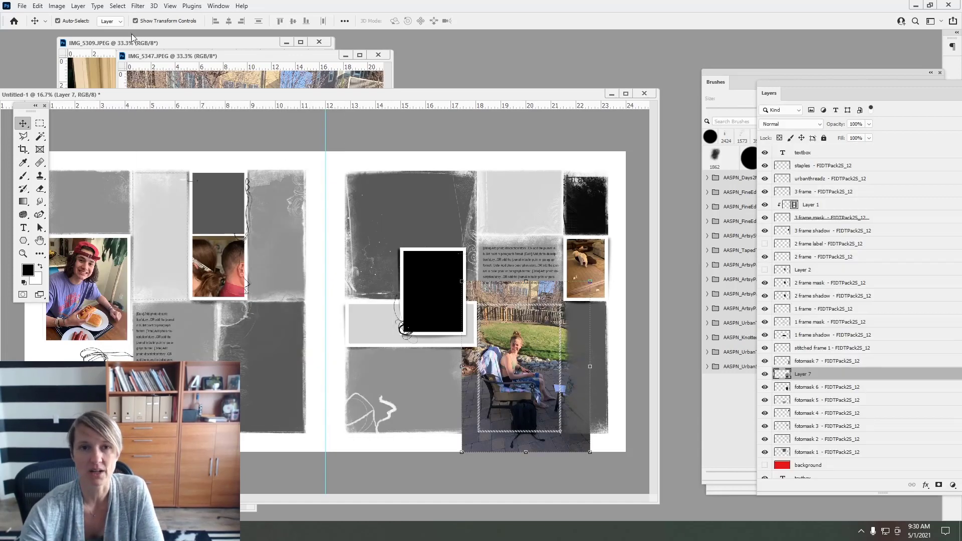
pyautogui.click(78, 6)
pyautogui.click(125, 180)
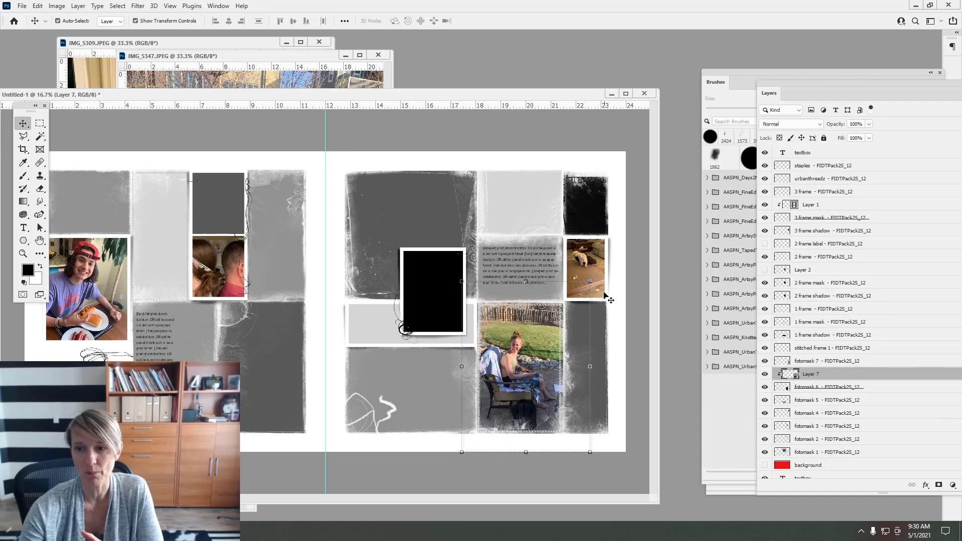
# Scale the clipped IMG_5347 photo to about 91% and reposition it within the right page's fotomask 6
pyautogui.moveTo(590, 282); pyautogui.dragTo(578, 298)
pyautogui.moveTo(541, 330); pyautogui.dragTo(548, 315)
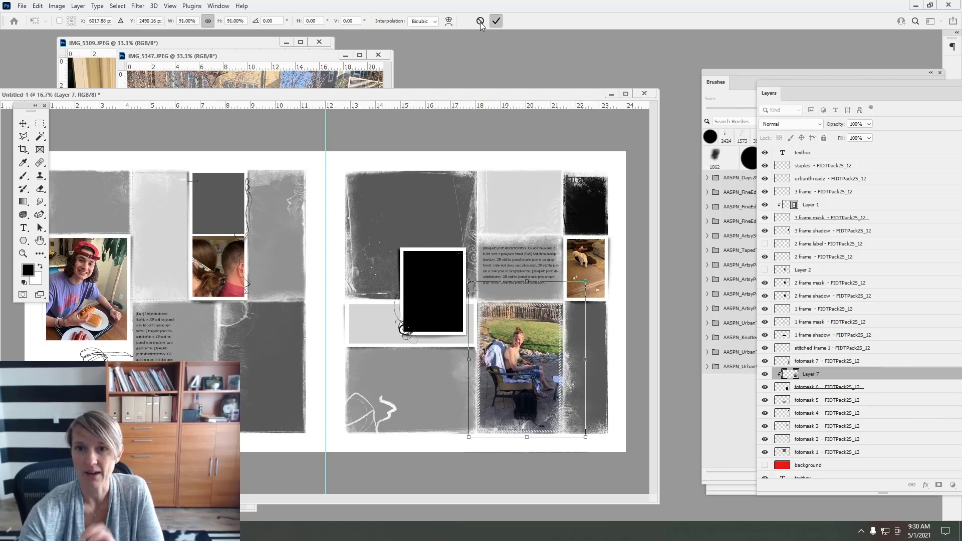
pyautogui.click(496, 21)
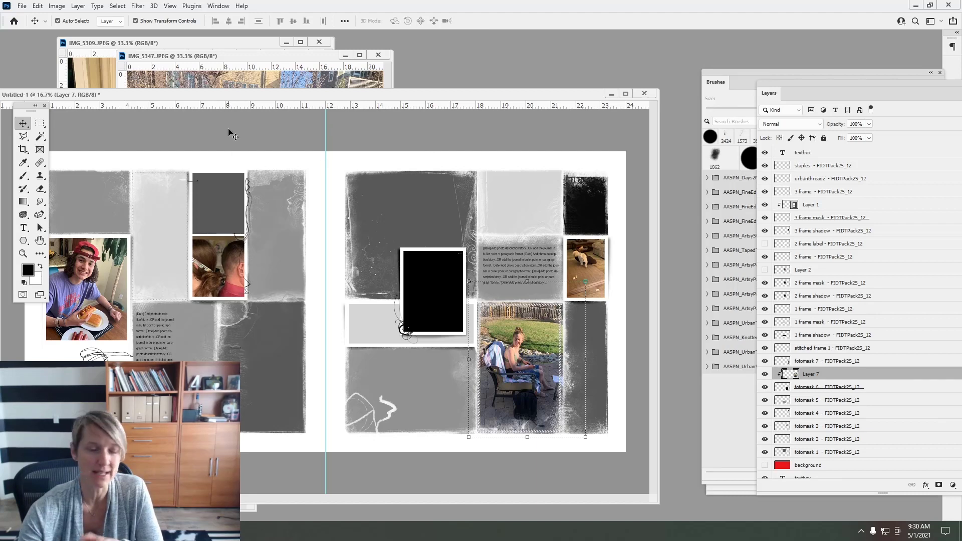
# Close the IMG_5347 photo, and arrange the layout and IMG_5309 windows so the right page's masks are reachable
pyautogui.click(260, 77)
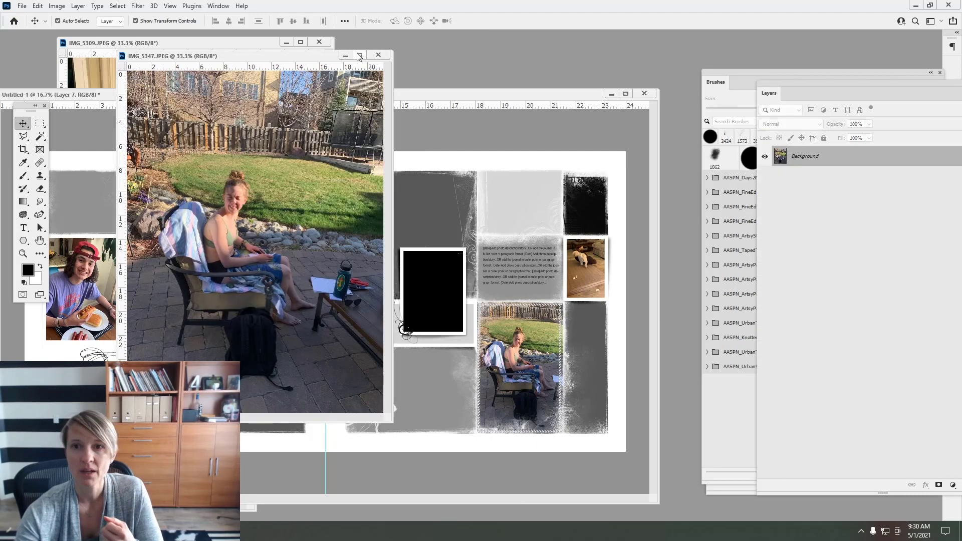
pyautogui.click(378, 55)
pyautogui.click(289, 71)
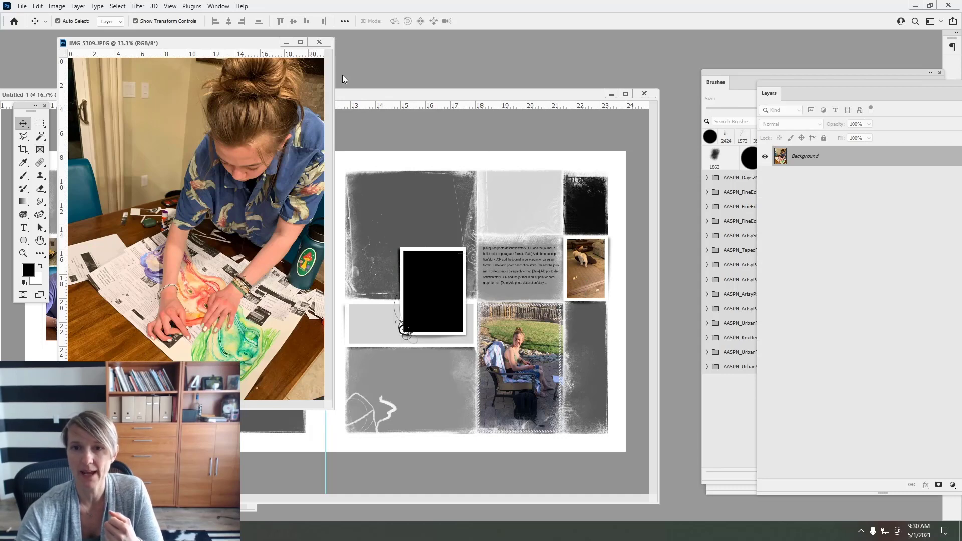
pyautogui.moveTo(348, 94); pyautogui.dragTo(371, 175)
pyautogui.moveTo(236, 44); pyautogui.dragTo(435, 34)
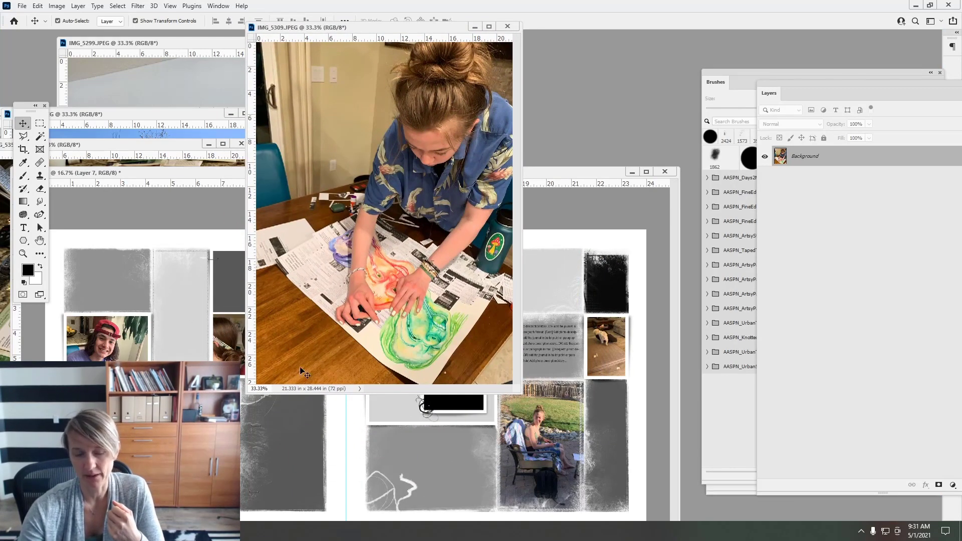
# Hide the IMG_5347 photo on the right page's fotomask 6 and duplicate it into the left page's layers
pyautogui.click(538, 446)
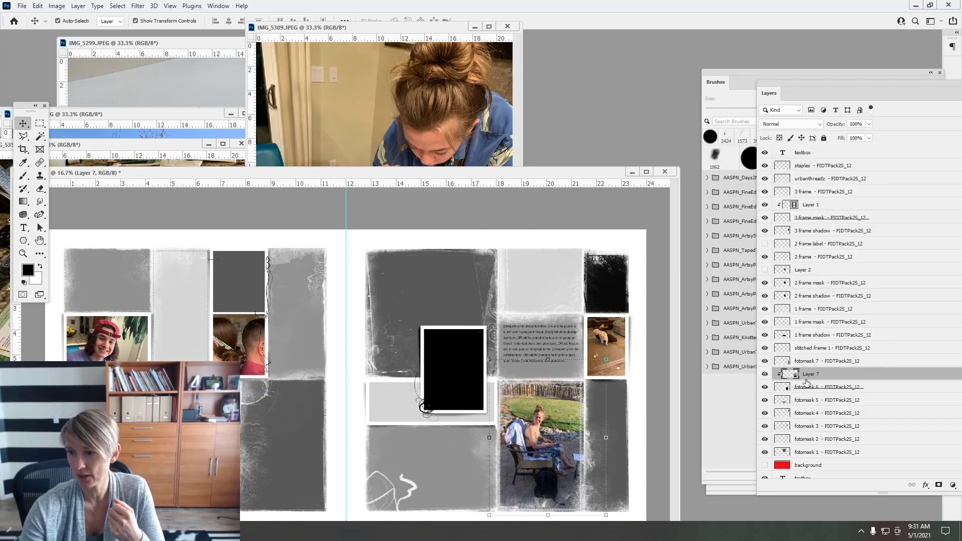
pyautogui.click(764, 374)
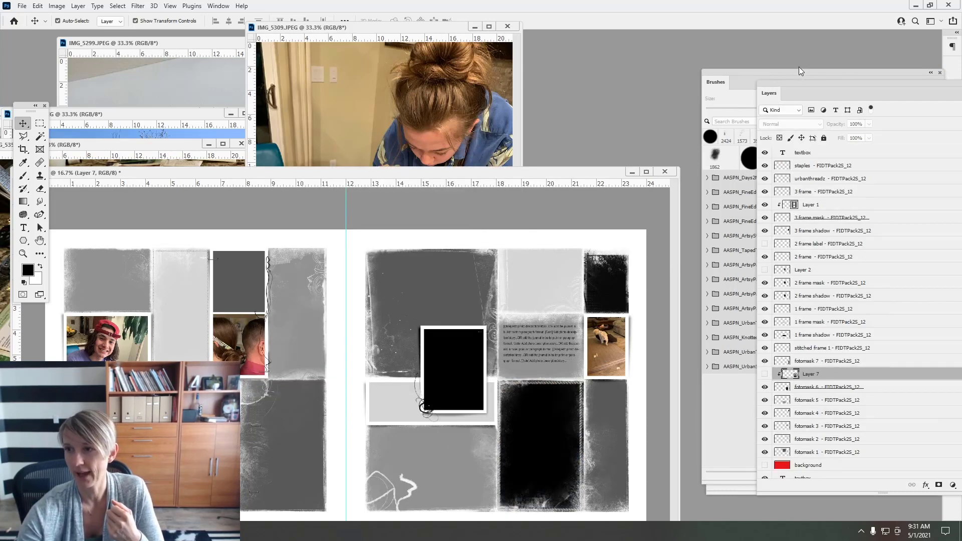
pyautogui.moveTo(800, 82); pyautogui.dragTo(700, 48)
pyautogui.moveTo(769, 340); pyautogui.dragTo(879, 450)
pyautogui.moveTo(695, 339); pyautogui.dragTo(710, 326)
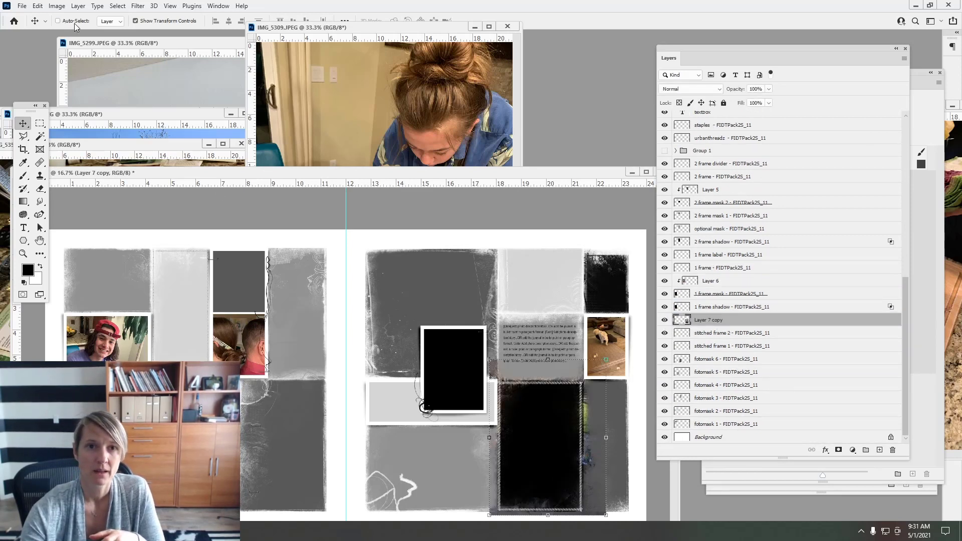
# Move the IMG_5347 copy over the left page's fotomask 2, stack it directly above that mask and clip it
pyautogui.moveTo(525, 437); pyautogui.dragTo(186, 312)
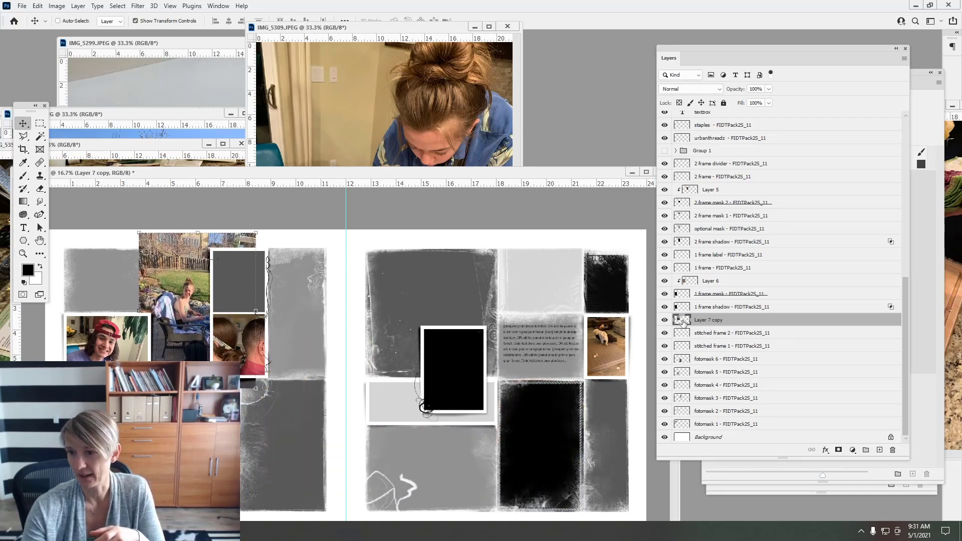
pyautogui.moveTo(686, 321); pyautogui.dragTo(689, 405)
pyautogui.click(77, 6)
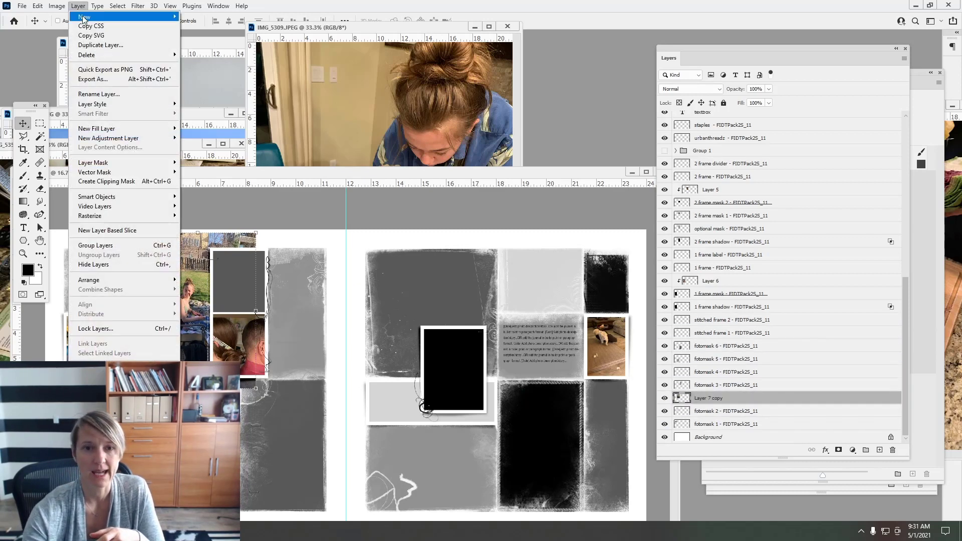
pyautogui.click(122, 182)
pyautogui.moveTo(191, 292); pyautogui.dragTo(186, 292)
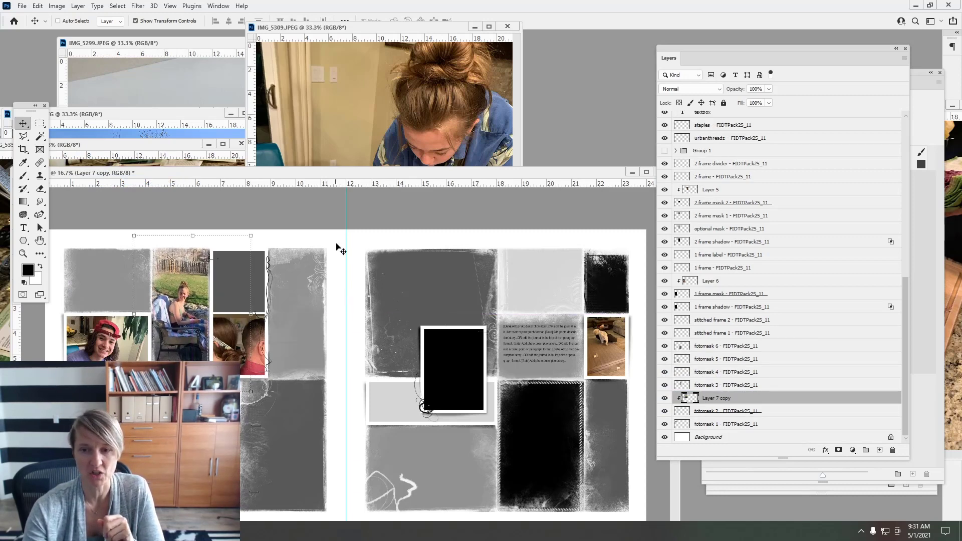
# Turn automatic layer selection back on and copy the IMG_5309 photo directly above the right page's fotomask 6, beneath the hidden IMG_5347 layer
pyautogui.click(403, 134)
pyautogui.click(545, 436)
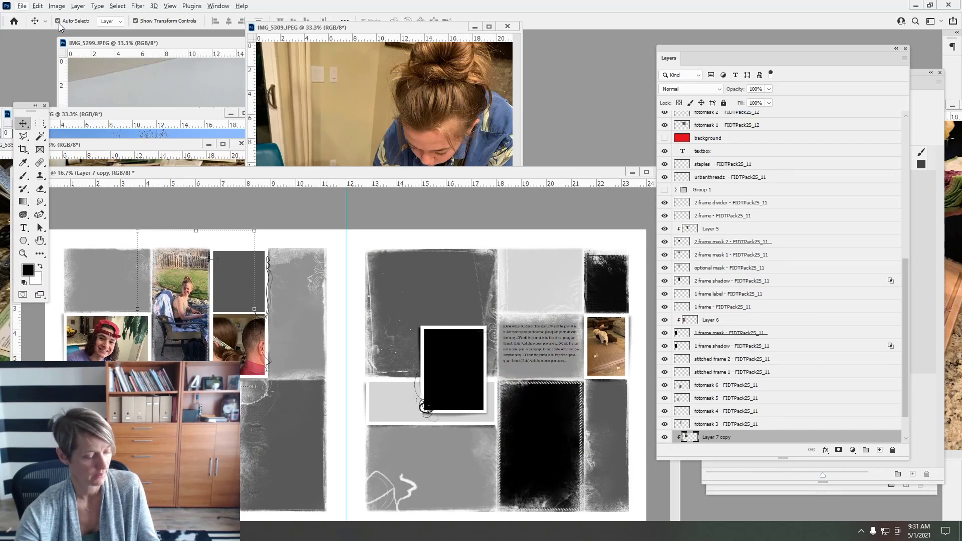
pyautogui.click(57, 22)
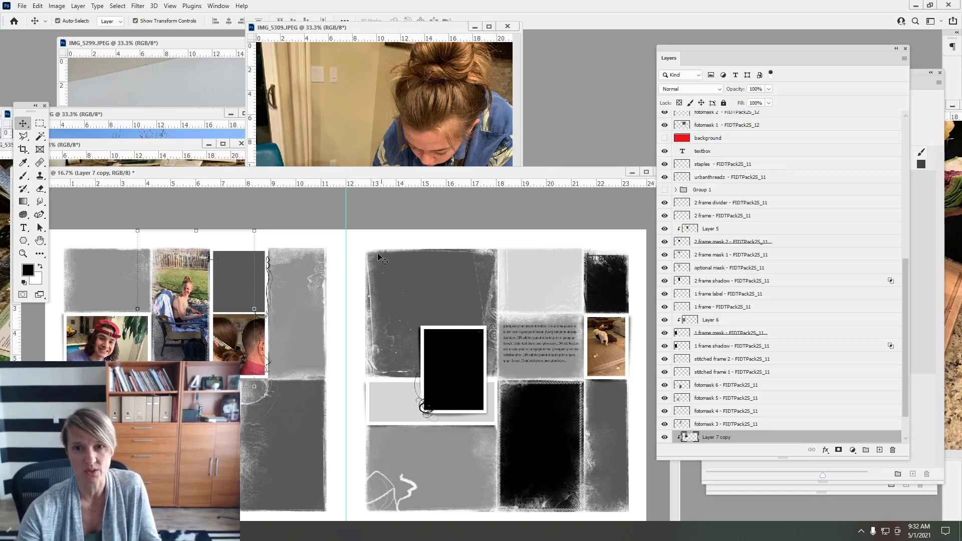
pyautogui.click(346, 152)
pyautogui.moveTo(433, 204); pyautogui.dragTo(431, 204)
pyautogui.click(565, 225)
pyautogui.click(584, 179)
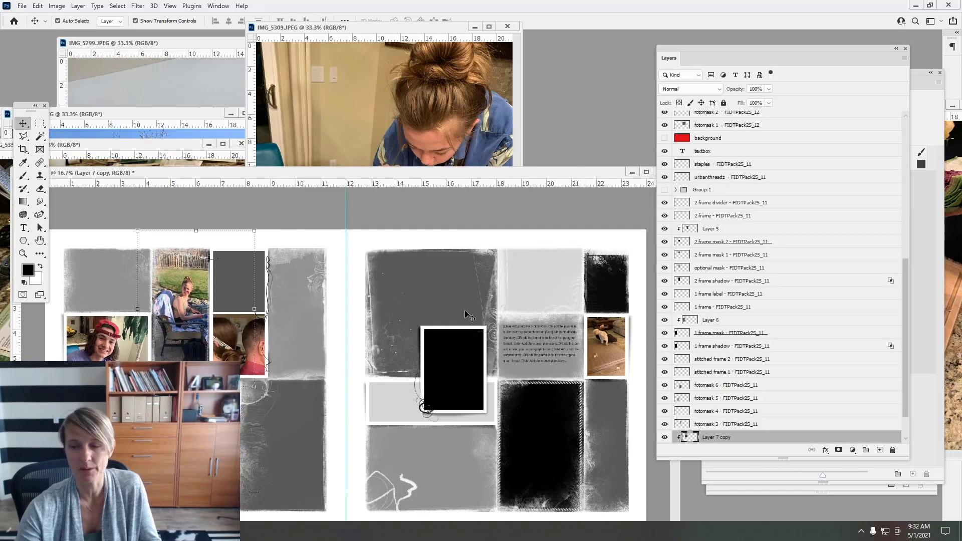
pyautogui.keyDown('ctrl'); pyautogui.click(548, 427); pyautogui.keyUp('ctrl')
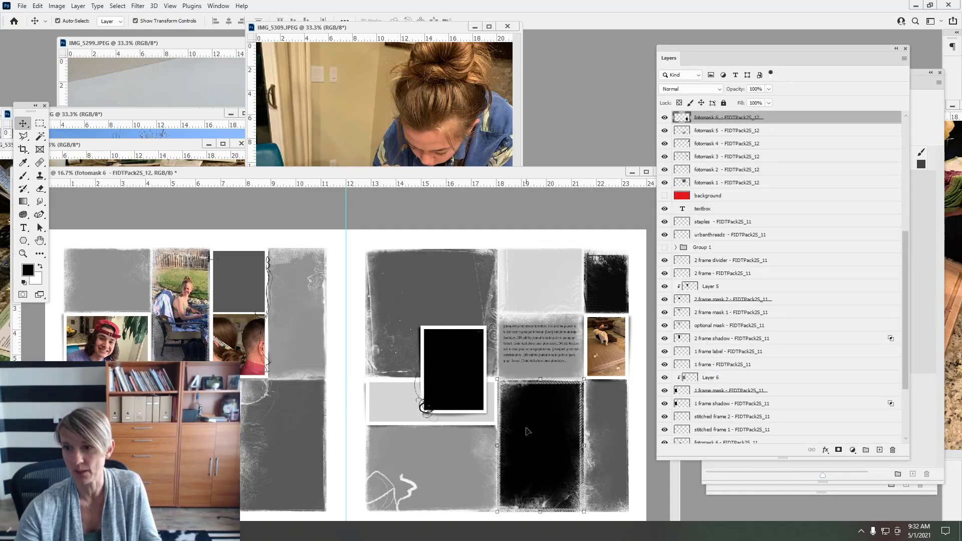
pyautogui.click(443, 151)
pyautogui.moveTo(442, 151); pyautogui.dragTo(551, 437)
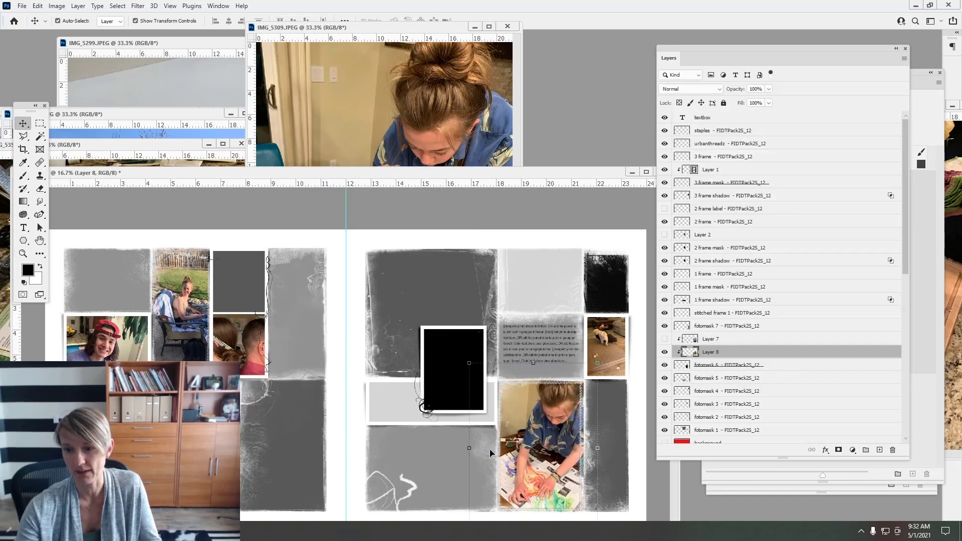
pyautogui.click(78, 6)
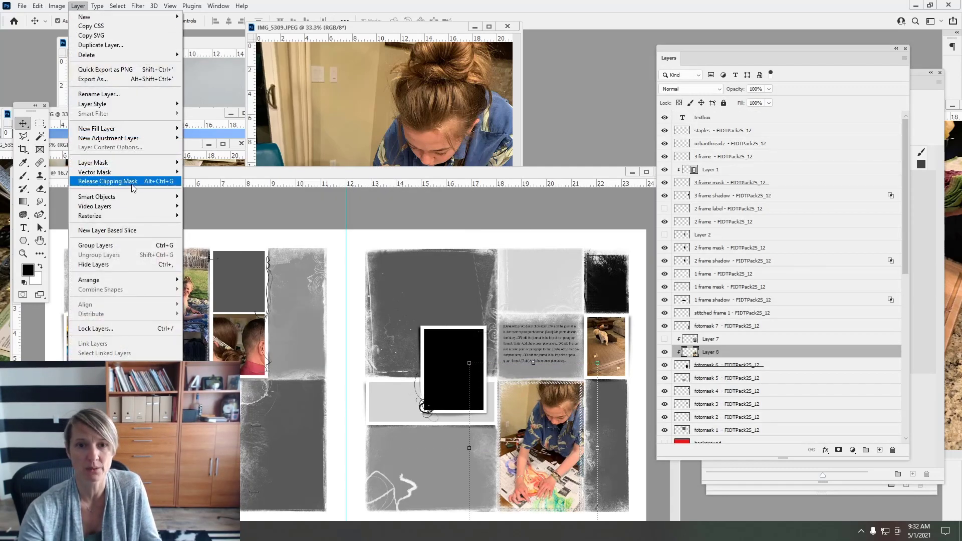
pyautogui.click(100, 176)
pyautogui.click(37, 6)
pyautogui.click(55, 14)
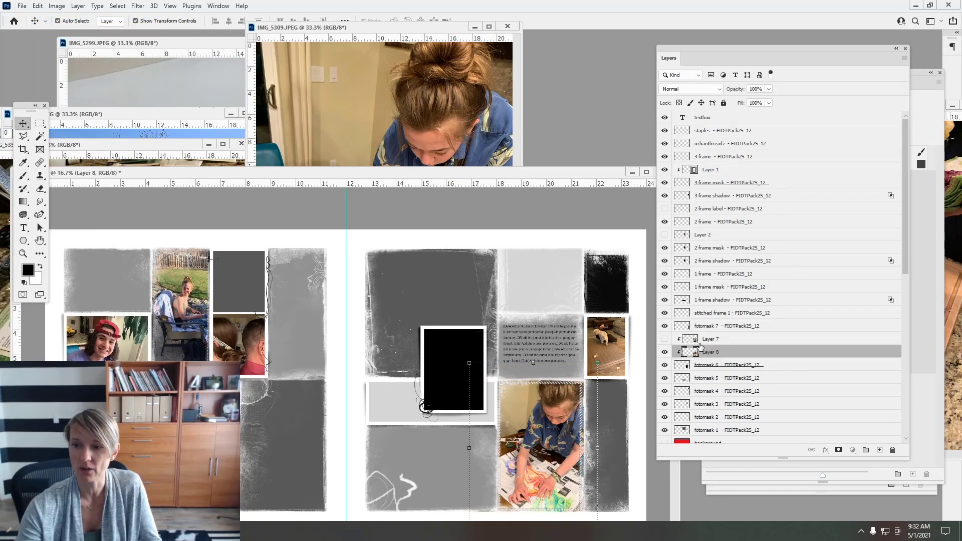
# Compare the two photos on the right page's fotomask 6 by toggling the IMG_5347 layer's visibility, and delete that layer
pyautogui.click(665, 340)
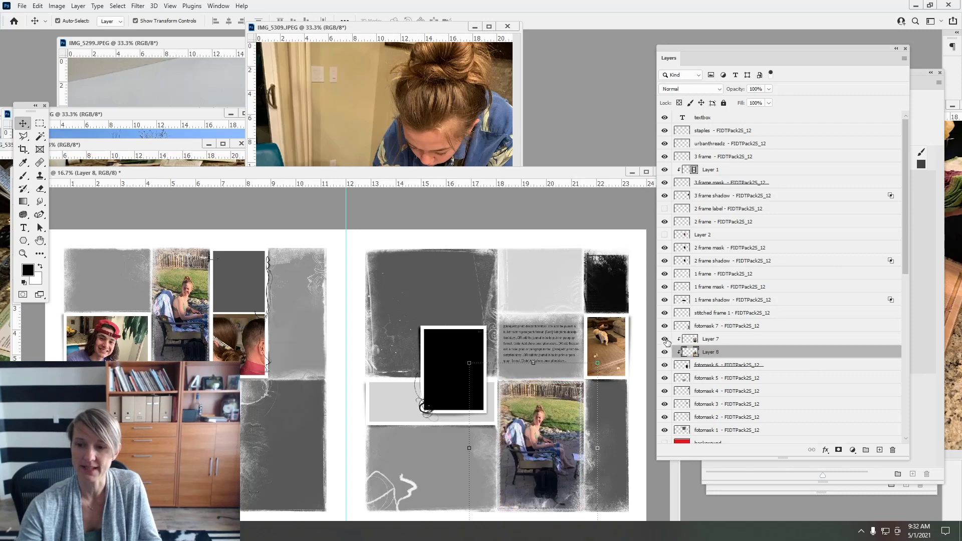
pyautogui.click(665, 340)
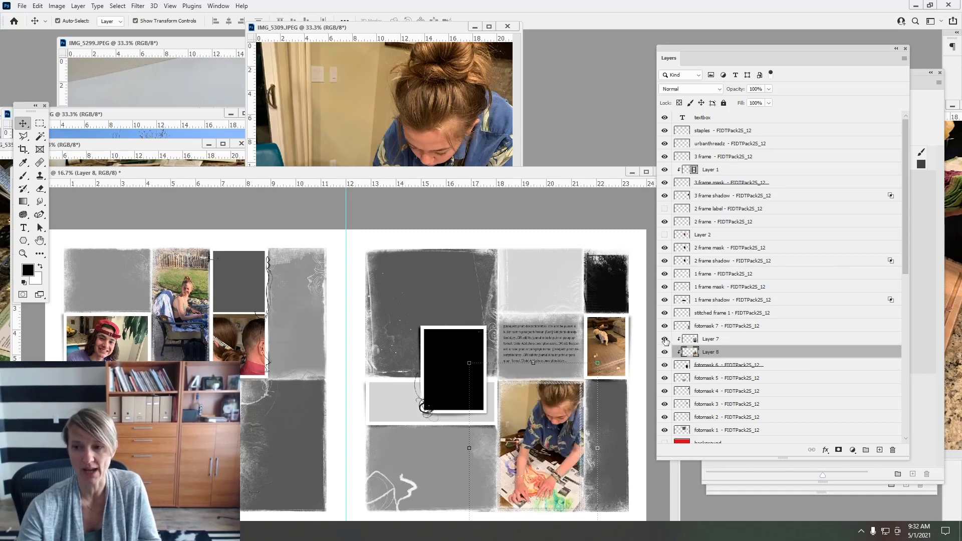
pyautogui.click(665, 339)
pyautogui.click(665, 340)
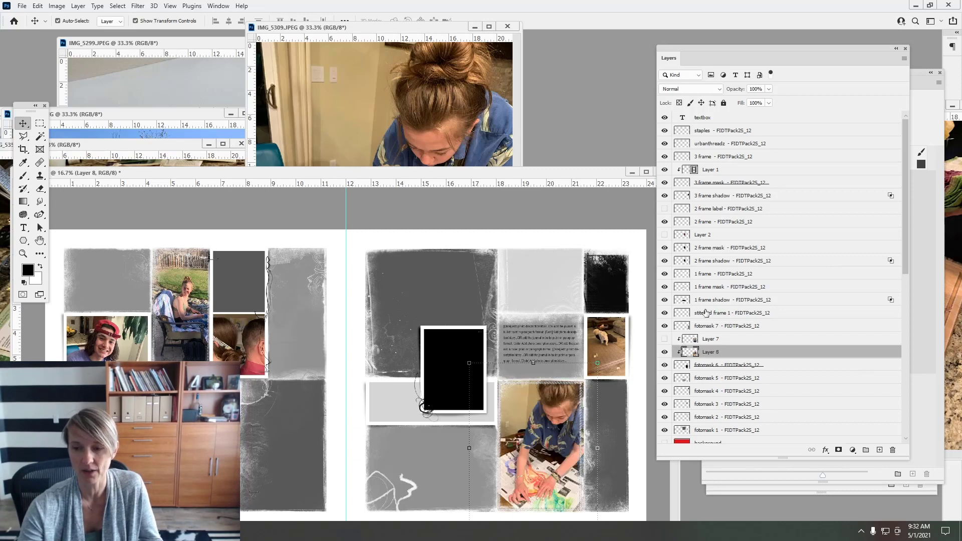
pyautogui.moveTo(694, 341); pyautogui.dragTo(892, 450)
# Close the IMG_5309 photo and move the IMG_5354 photo window aside to clear the layout
pyautogui.click(401, 146)
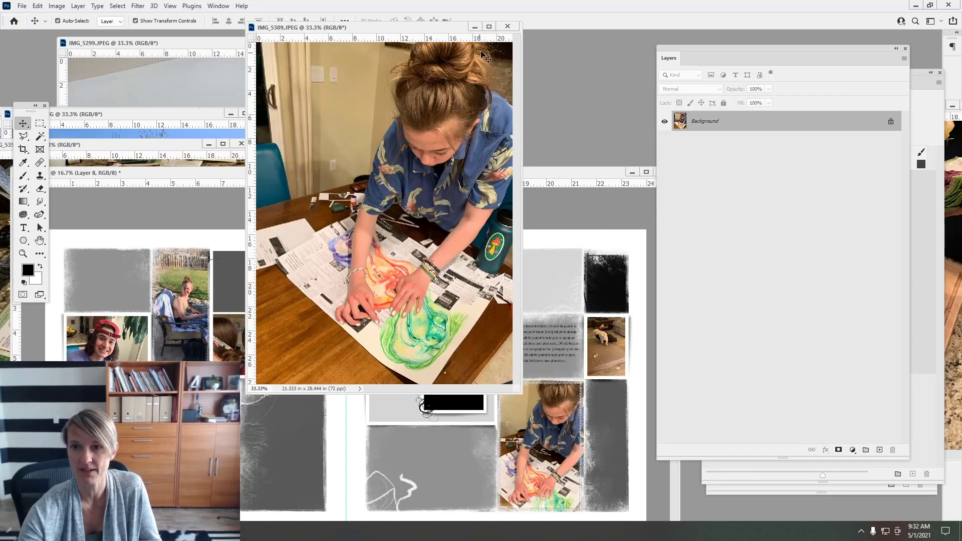
pyautogui.click(508, 26)
pyautogui.moveTo(194, 115); pyautogui.dragTo(533, 56)
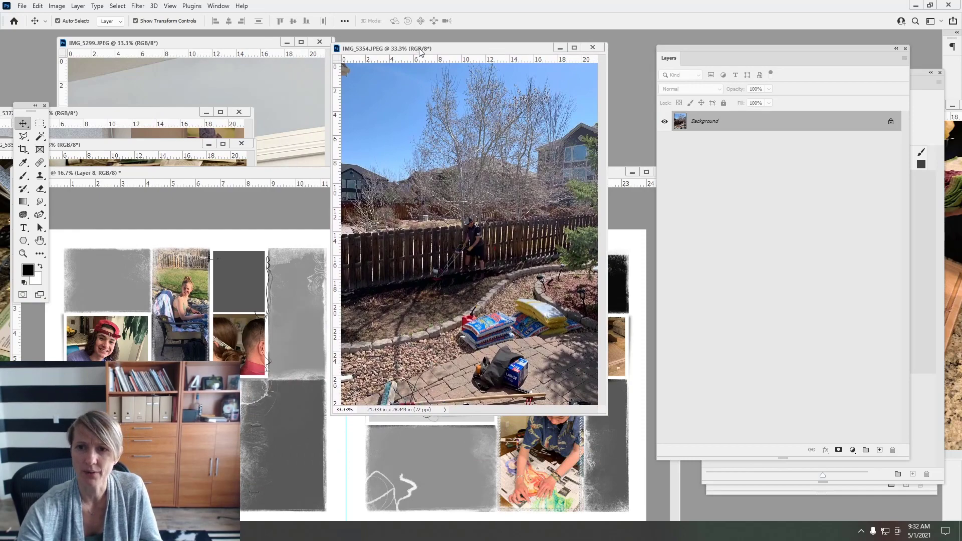
pyautogui.moveTo(420, 50); pyautogui.dragTo(708, 126)
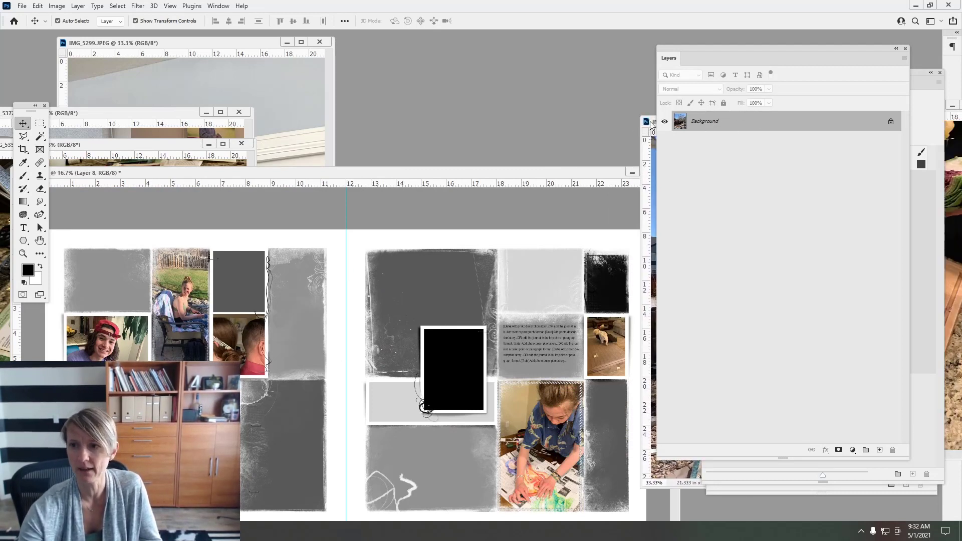
# Float the IMG_5354 window beside the layout, copy its photo directly above the left page's fotomask 6 and clip it
pyautogui.moveTo(653, 128); pyautogui.dragTo(443, 104)
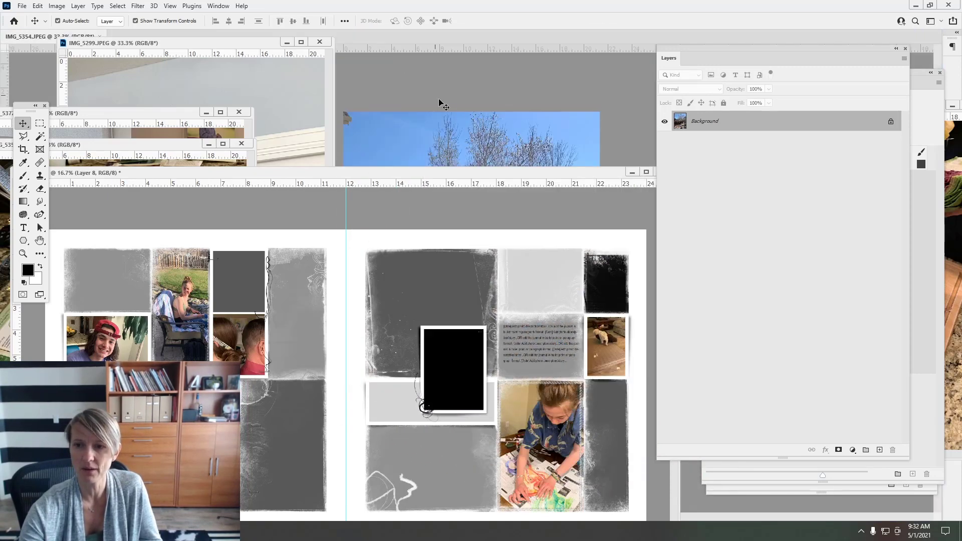
pyautogui.moveTo(336, 32); pyautogui.dragTo(380, 79)
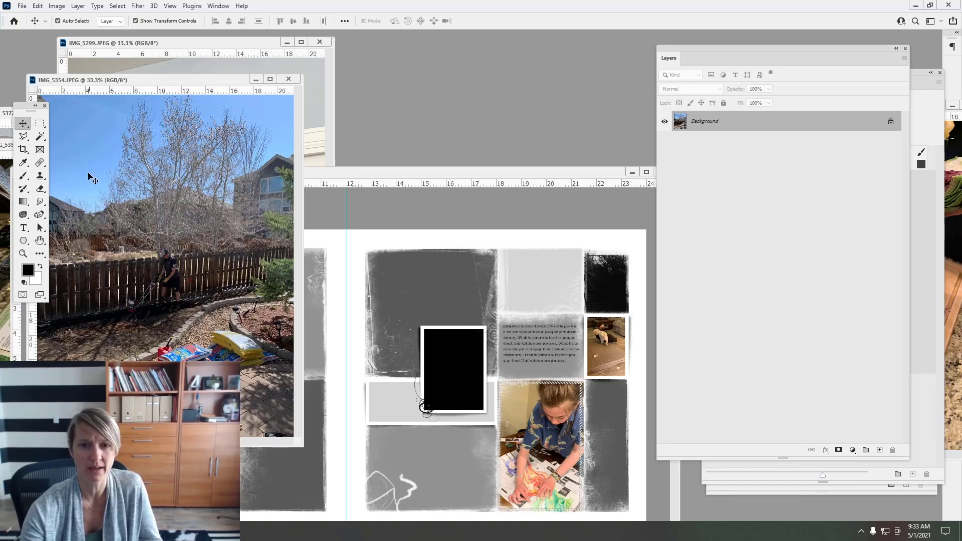
pyautogui.click(319, 412)
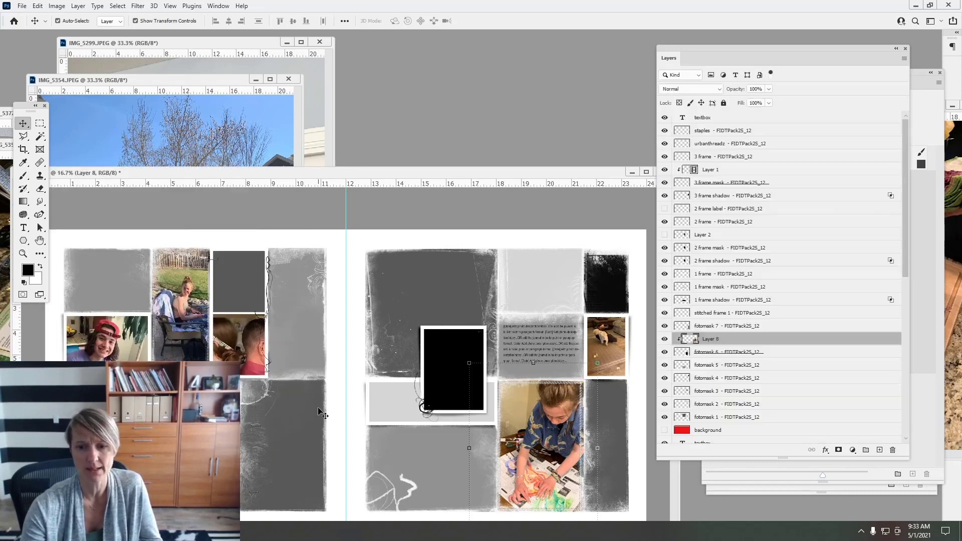
pyautogui.click(301, 411)
pyautogui.click(225, 146)
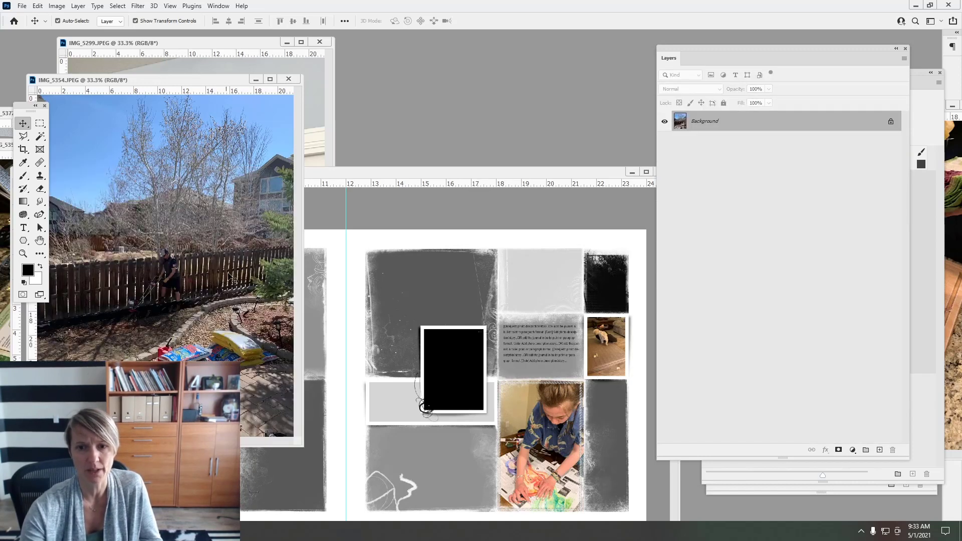
pyautogui.moveTo(235, 308); pyautogui.dragTo(307, 461)
pyautogui.click(79, 6)
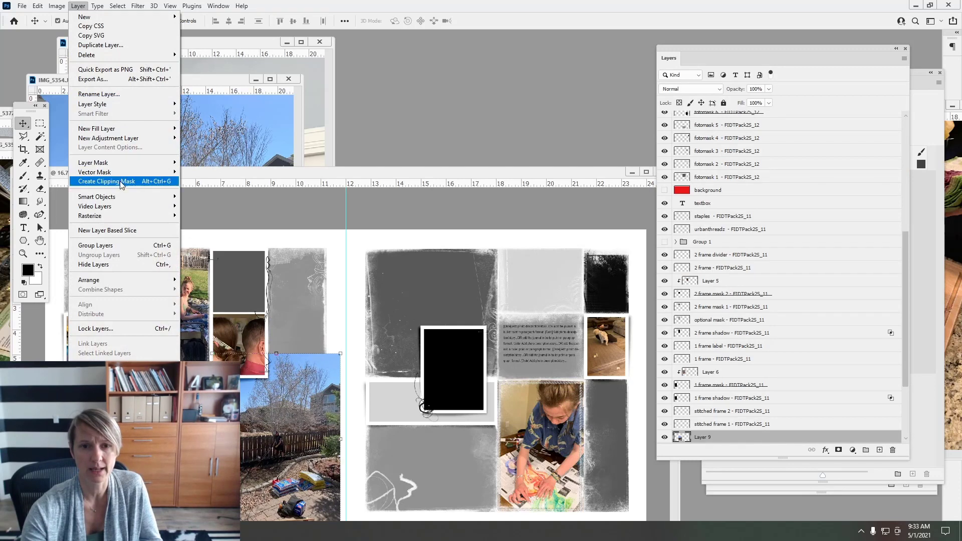
pyautogui.click(115, 180)
# Scale the clipped yard photo to about 83% to fit the left page's fotomask 6 and close the IMG_5354 photo
pyautogui.moveTo(341, 354); pyautogui.dragTo(307, 392)
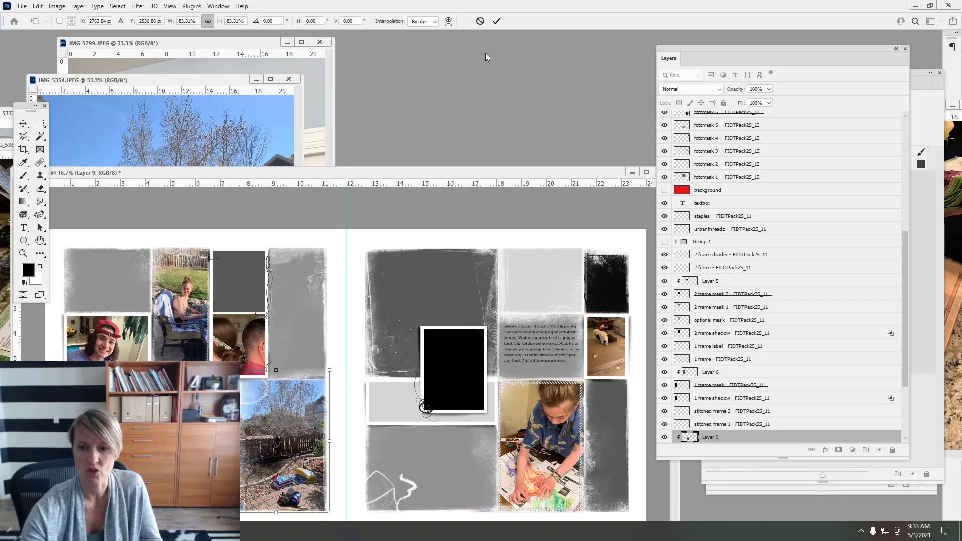
pyautogui.click(496, 21)
pyautogui.moveTo(240, 82); pyautogui.dragTo(291, 112)
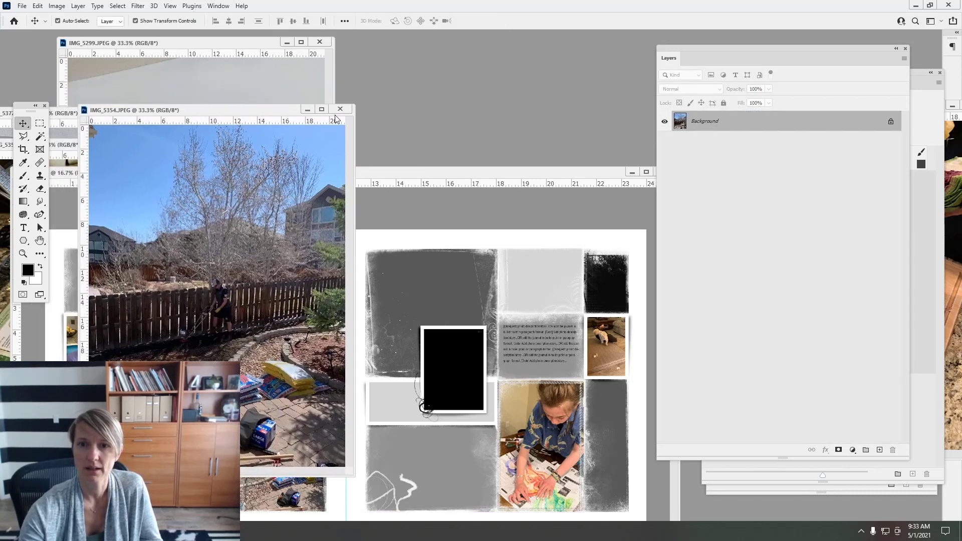
pyautogui.hotkey('ctrl', 'w')
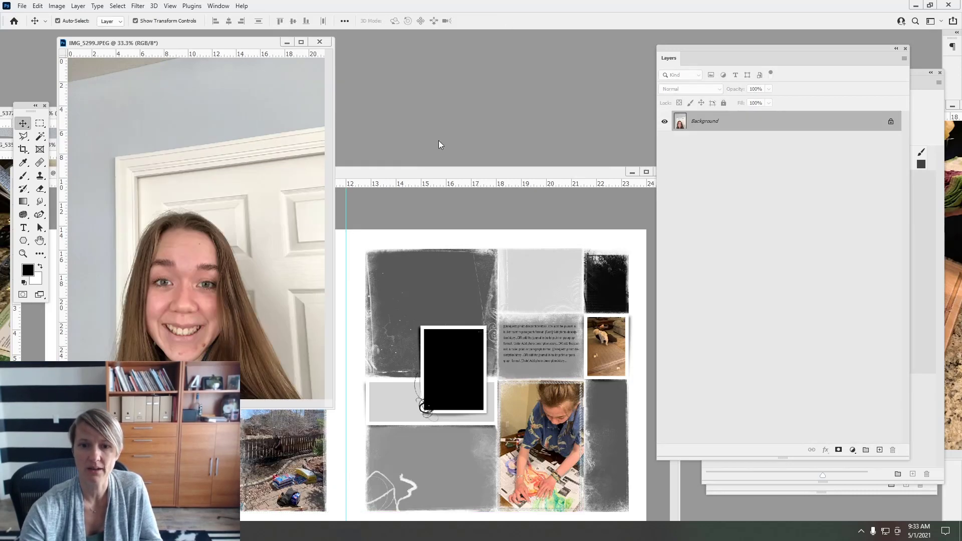
# Copy the IMG_5299 photo directly above the right page's 2 frame mask and clip it to that mask
pyautogui.click(459, 265)
pyautogui.click(469, 346)
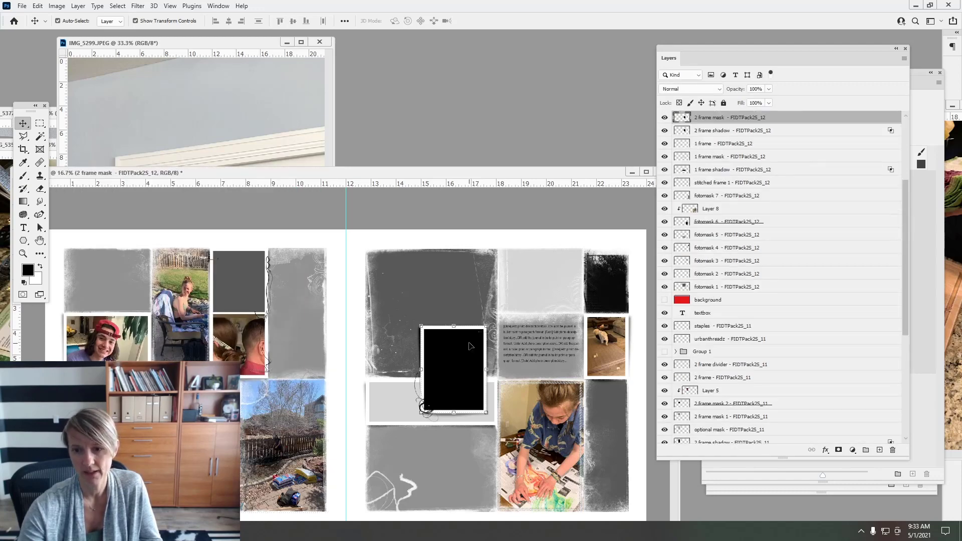
pyautogui.click(266, 97)
pyautogui.moveTo(266, 97); pyautogui.dragTo(467, 353)
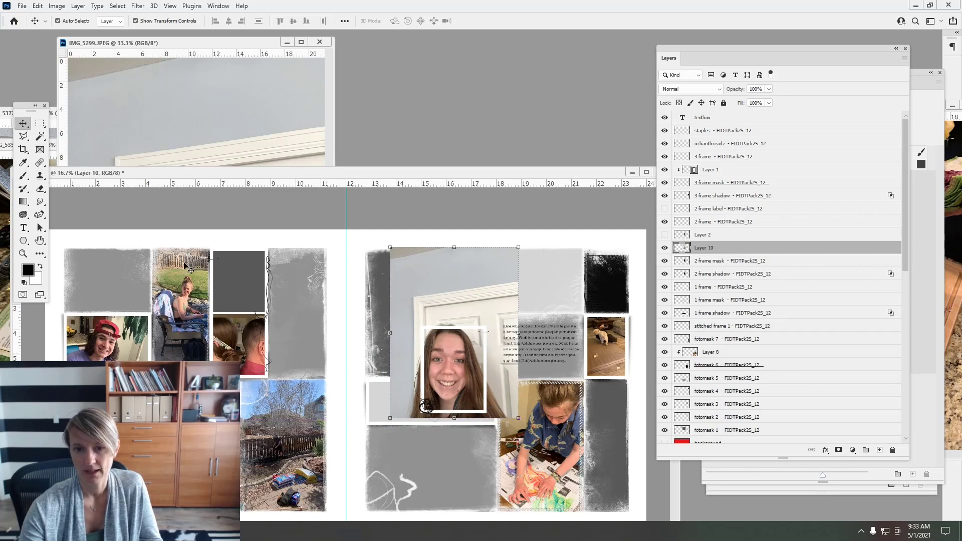
pyautogui.click(78, 5)
pyautogui.click(115, 181)
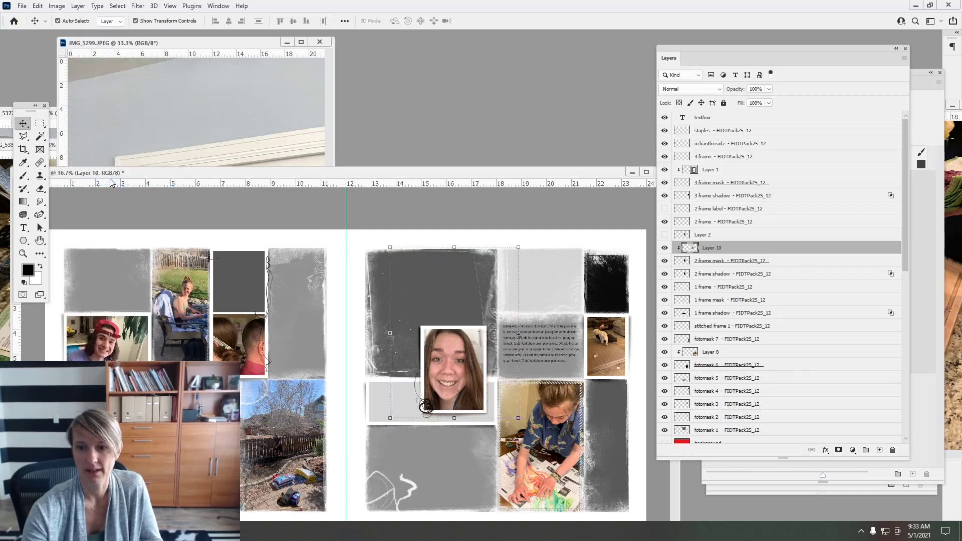
# Scale the clipped portrait to about 69%, position it within the right page's 2 frame mask, and close the IMG_5299 photo
pyautogui.moveTo(515, 247); pyautogui.dragTo(497, 280)
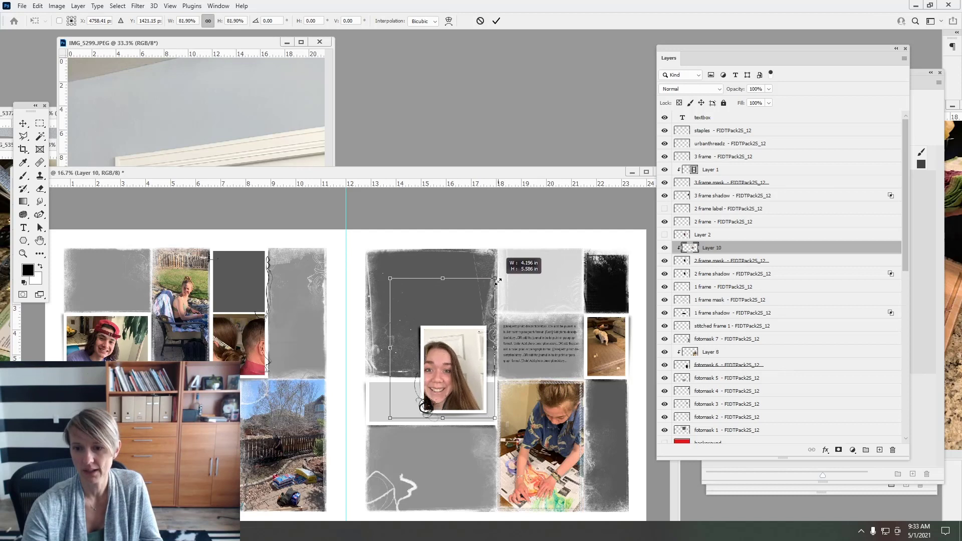
pyautogui.moveTo(462, 354)
pyautogui.mouseDown()
pyautogui.moveTo(454, 350)
pyautogui.moveTo(480, 355)
pyautogui.mouseUp()
pyautogui.moveTo(513, 276); pyautogui.dragTo(476, 316)
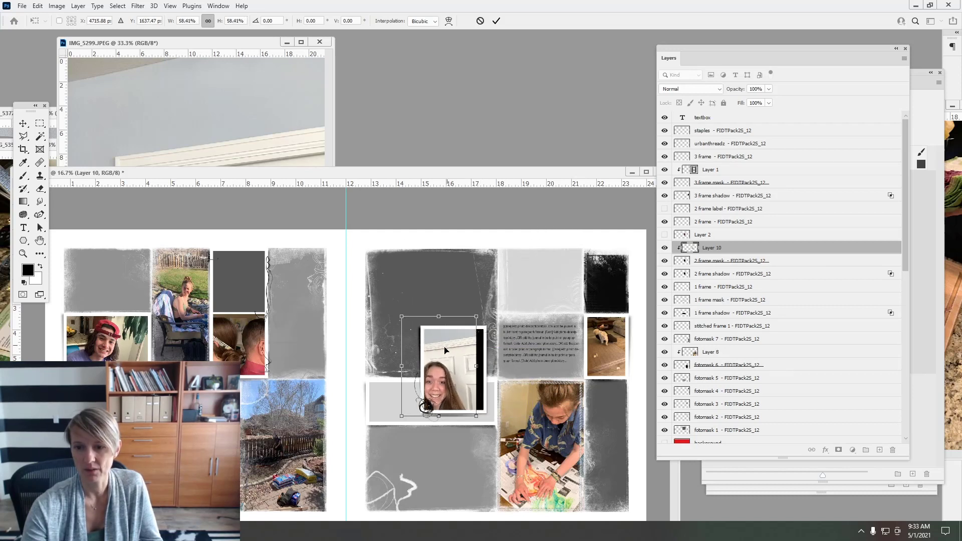
pyautogui.moveTo(444, 350); pyautogui.dragTo(455, 347)
pyautogui.moveTo(482, 313); pyautogui.dragTo(495, 296)
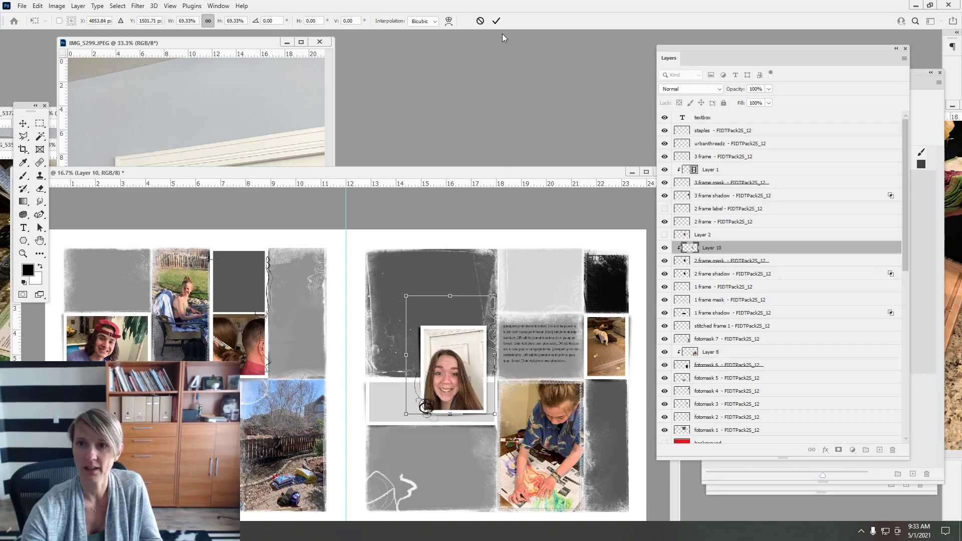
pyautogui.click(496, 20)
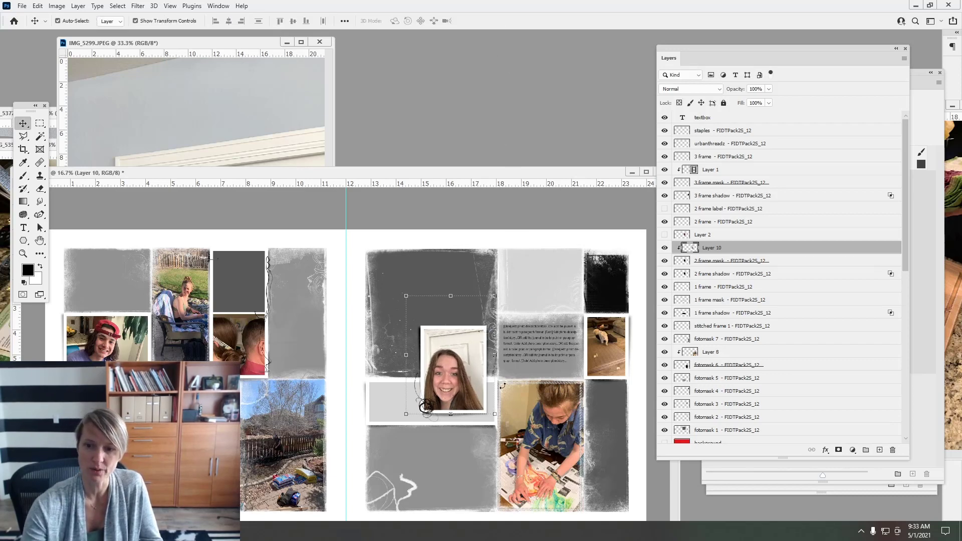
pyautogui.click(221, 113)
pyautogui.click(320, 43)
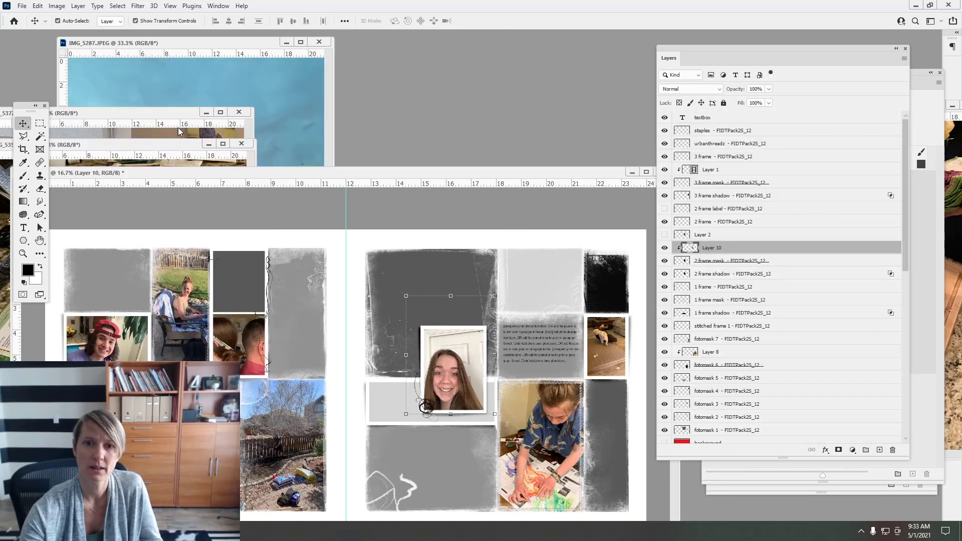
# Bring the IMG_5372 photo window forward and arrange it beside the layout window, leaving its Background layer unconverted
pyautogui.moveTo(179, 132); pyautogui.dragTo(237, 101)
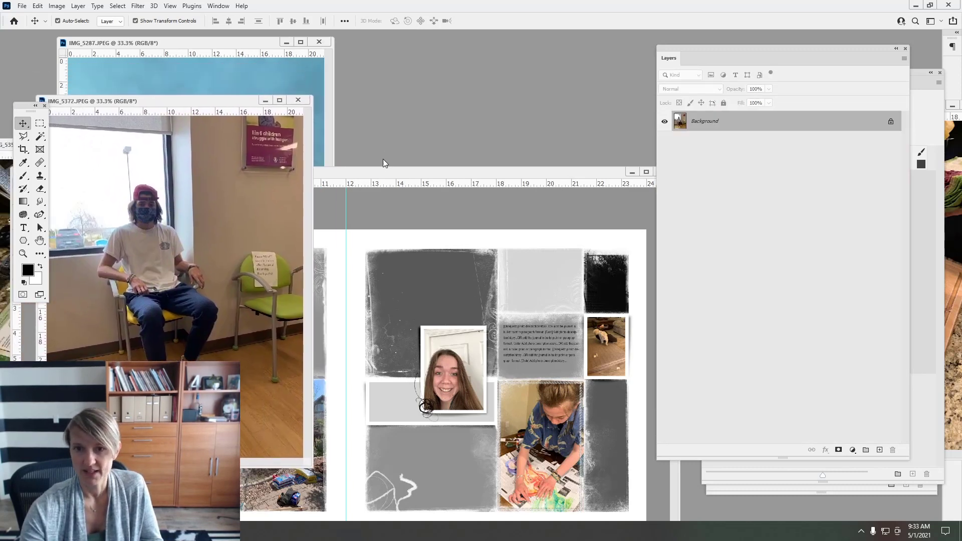
pyautogui.moveTo(383, 173); pyautogui.dragTo(405, 202)
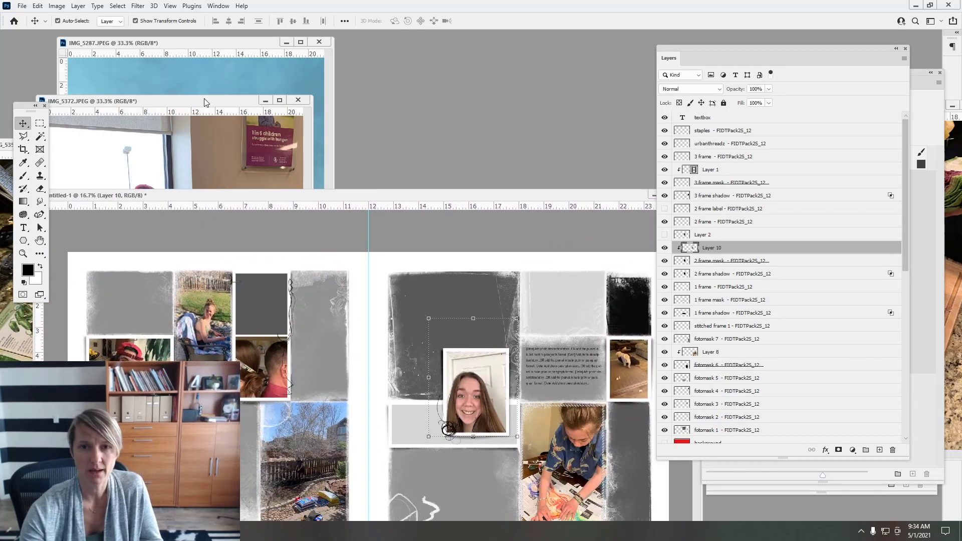
pyautogui.moveTo(205, 102); pyautogui.dragTo(220, 78)
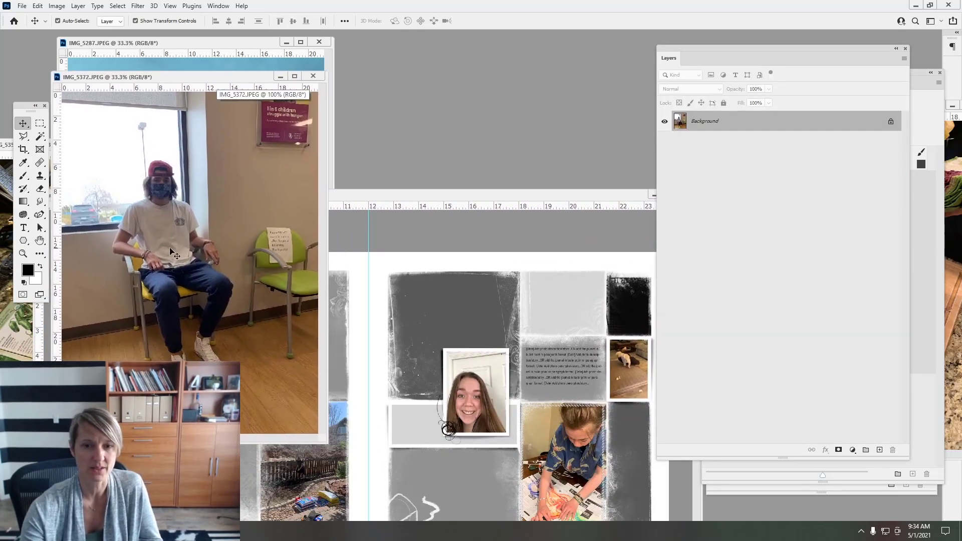
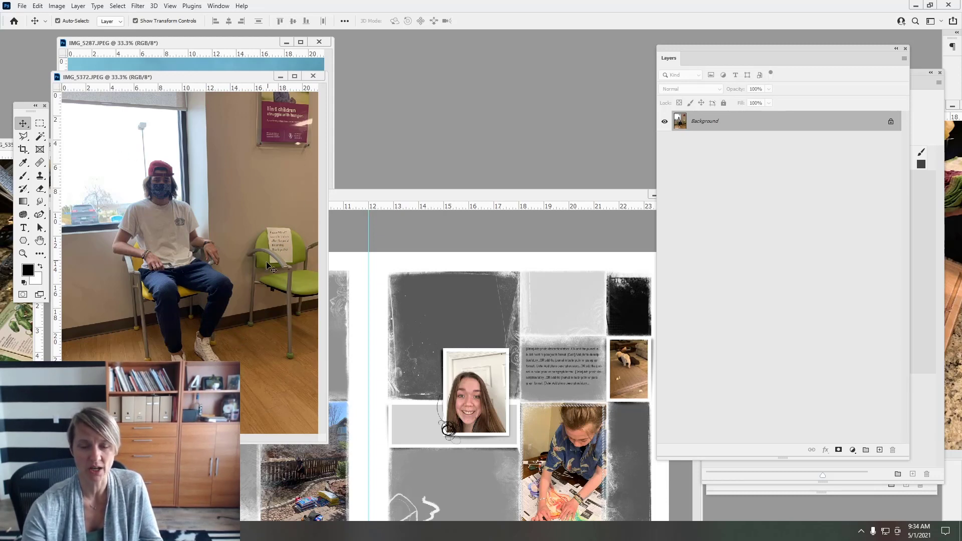
pyautogui.moveTo(178, 249); pyautogui.dragTo(182, 250)
pyautogui.click(557, 220)
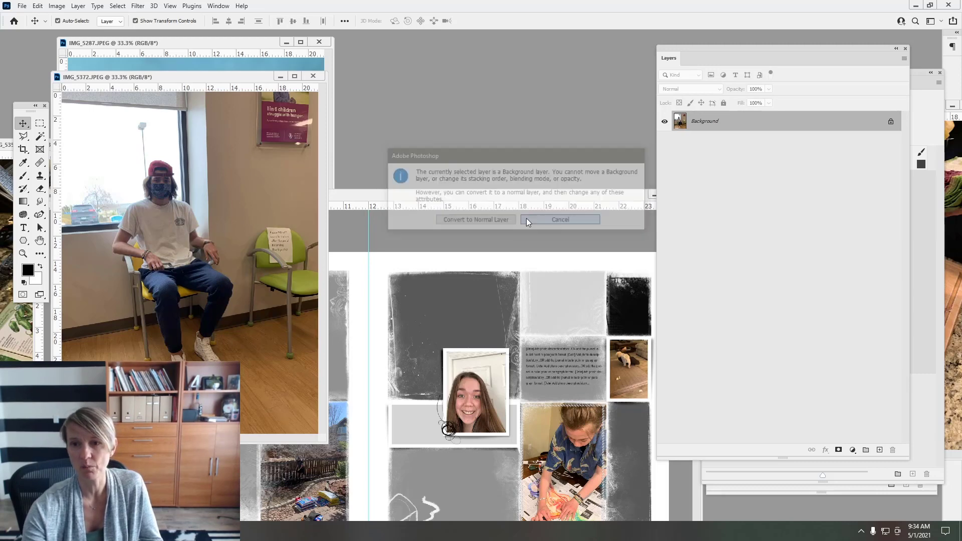
pyautogui.moveTo(386, 197); pyautogui.dragTo(395, 196)
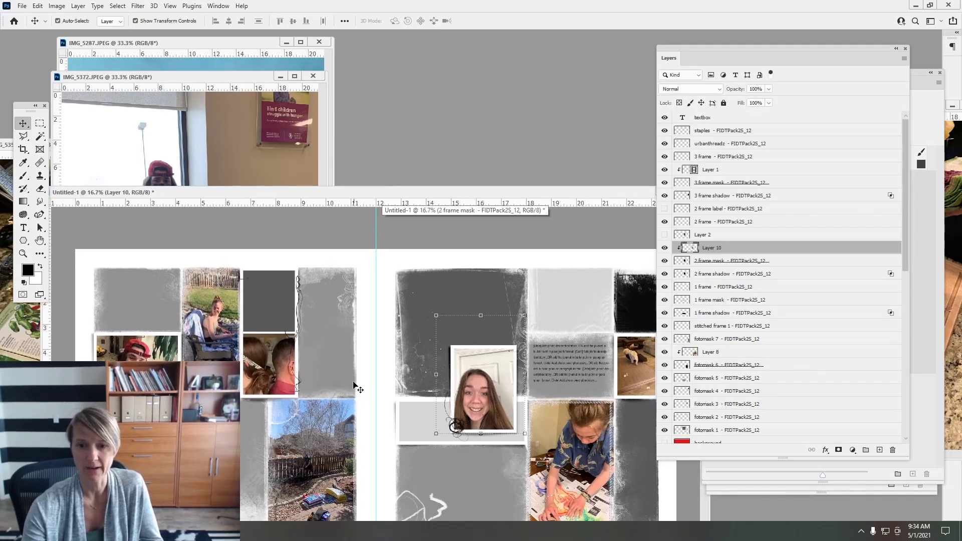
# Copy the IMG_5372 photo directly above the right page's fotomask 1, enlarge it slightly and clip it to that mask
pyautogui.click(279, 180)
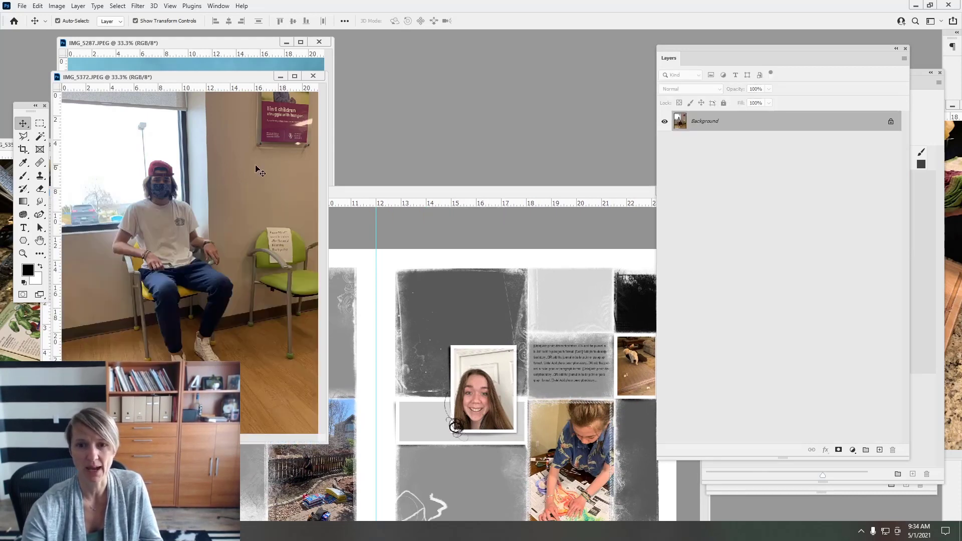
pyautogui.click(426, 309)
pyautogui.click(420, 302)
pyautogui.click(253, 140)
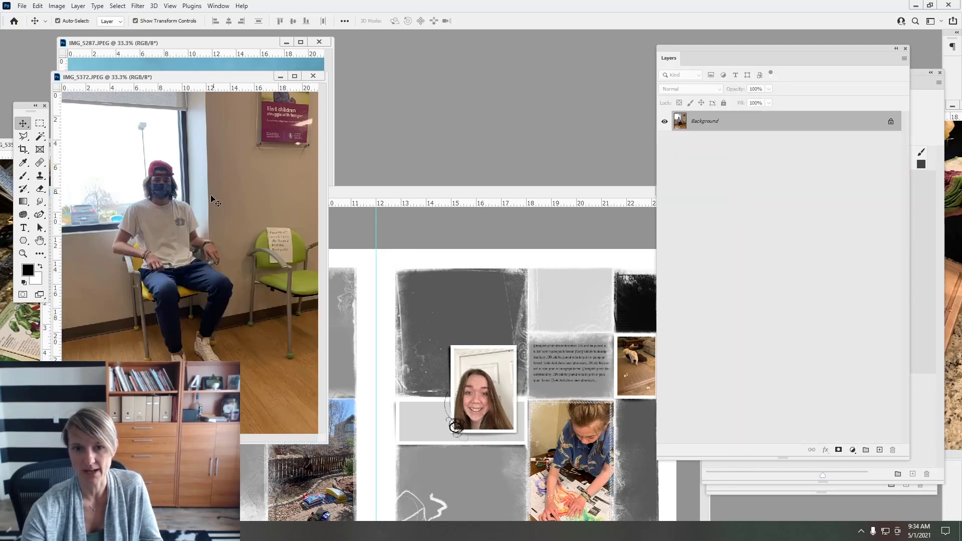
pyautogui.moveTo(202, 212); pyautogui.dragTo(459, 315)
pyautogui.moveTo(522, 248); pyautogui.dragTo(533, 239)
pyautogui.click(497, 22)
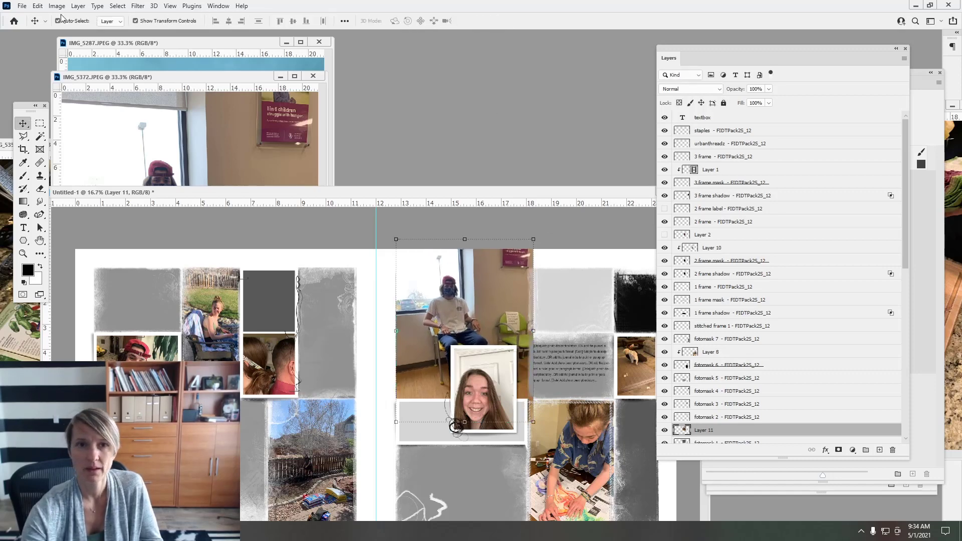
pyautogui.click(78, 5)
pyautogui.click(115, 181)
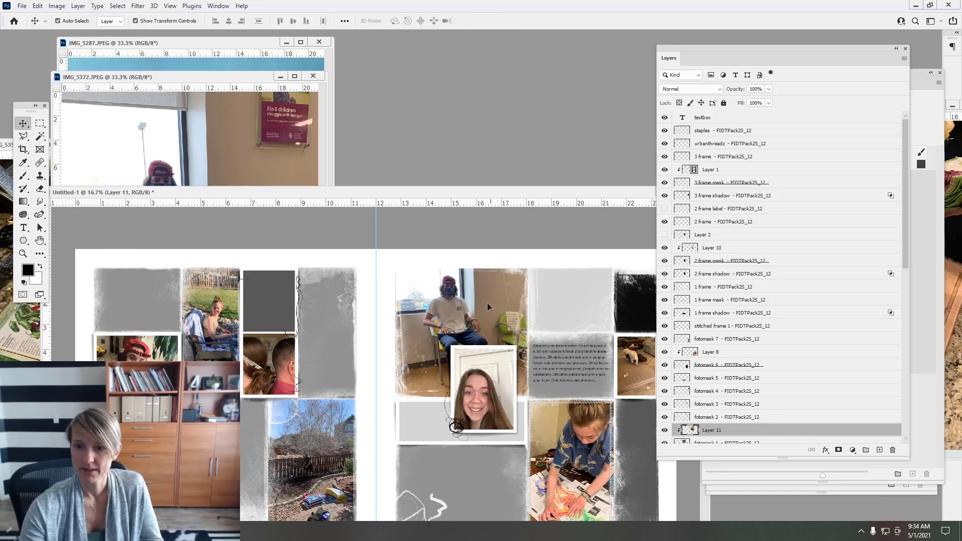
# Reposition the clipped waiting-room photo within the right page's fotomask 1, enlarge it to about 106%, and close the IMG_5372 photo
pyautogui.moveTo(489, 307); pyautogui.dragTo(488, 304)
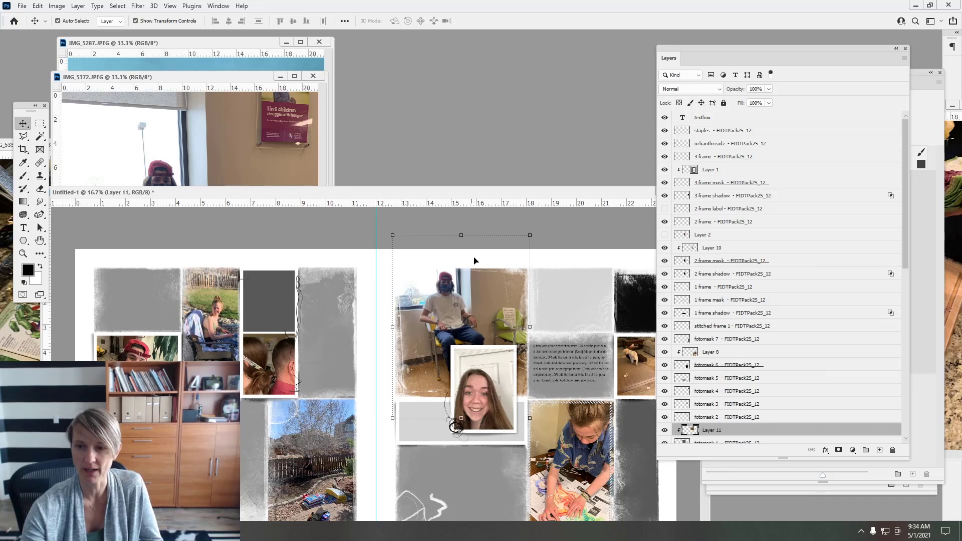
pyautogui.moveTo(490, 282)
pyautogui.mouseDown()
pyautogui.moveTo(491, 327)
pyautogui.moveTo(478, 279)
pyautogui.mouseUp()
pyautogui.hotkey('ctrl', 't')
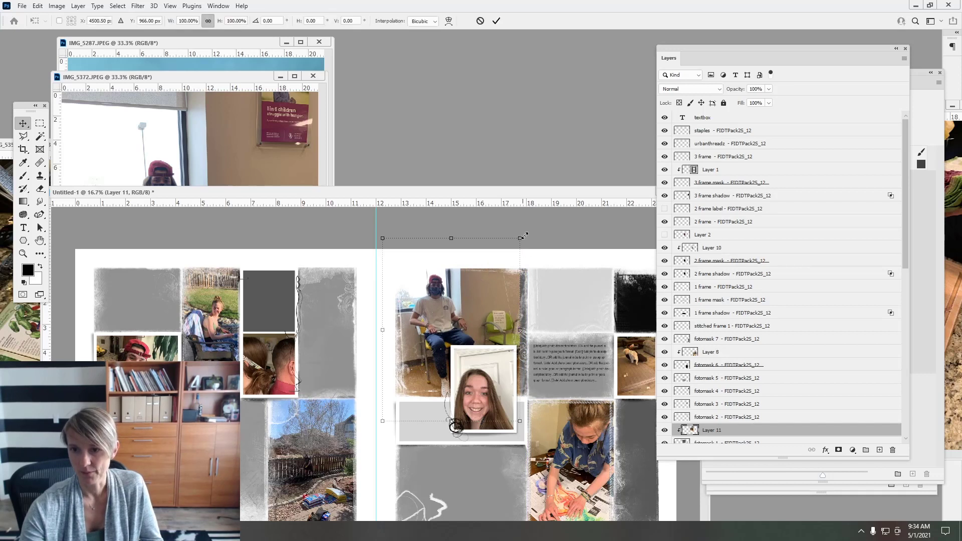
pyautogui.moveTo(526, 422); pyautogui.dragTo(529, 424)
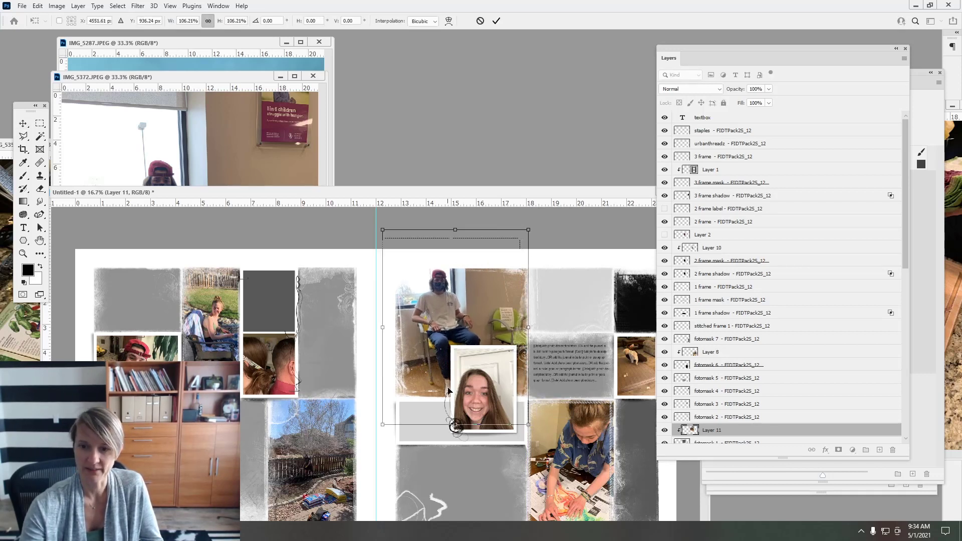
pyautogui.click(496, 20)
pyautogui.click(313, 76)
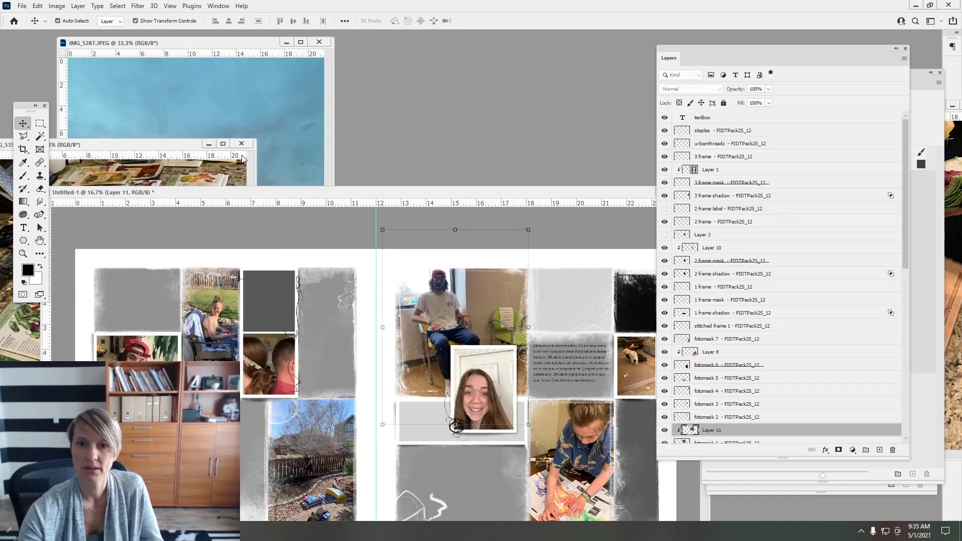
# Move the layout window up to show both pages and select the clipped Layer 7 copy photo on the left page's fotomask 2
pyautogui.click(488, 198)
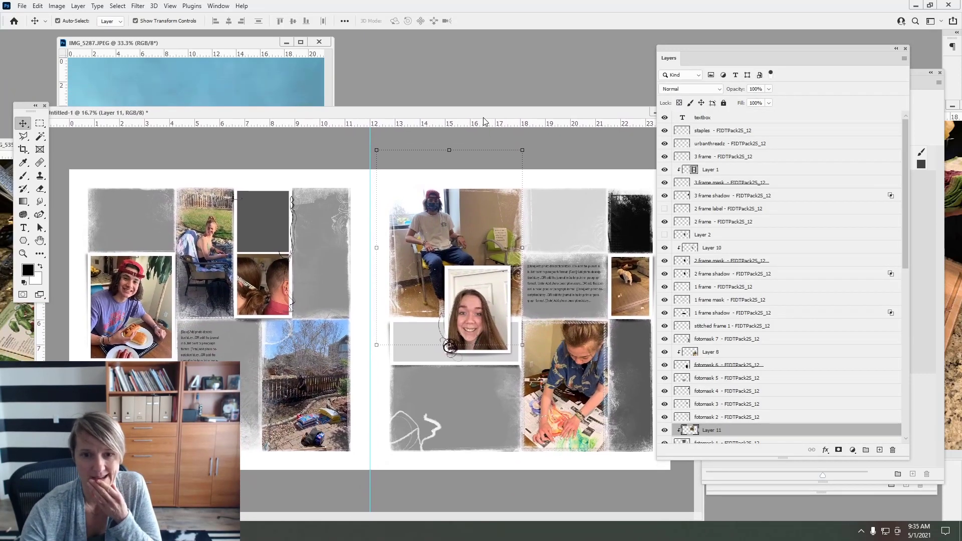
pyautogui.moveTo(483, 118); pyautogui.dragTo(494, 149)
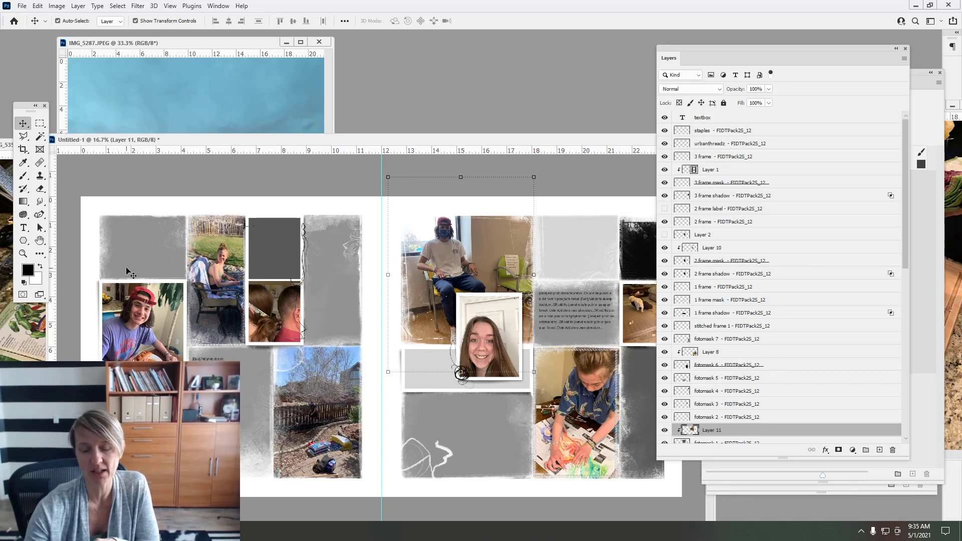
pyautogui.click(219, 272)
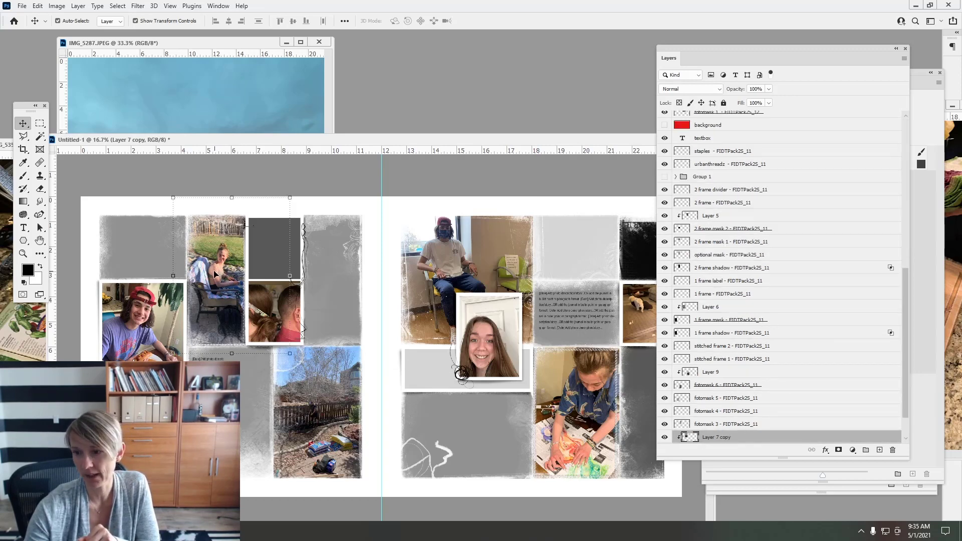
pyautogui.click(261, 251)
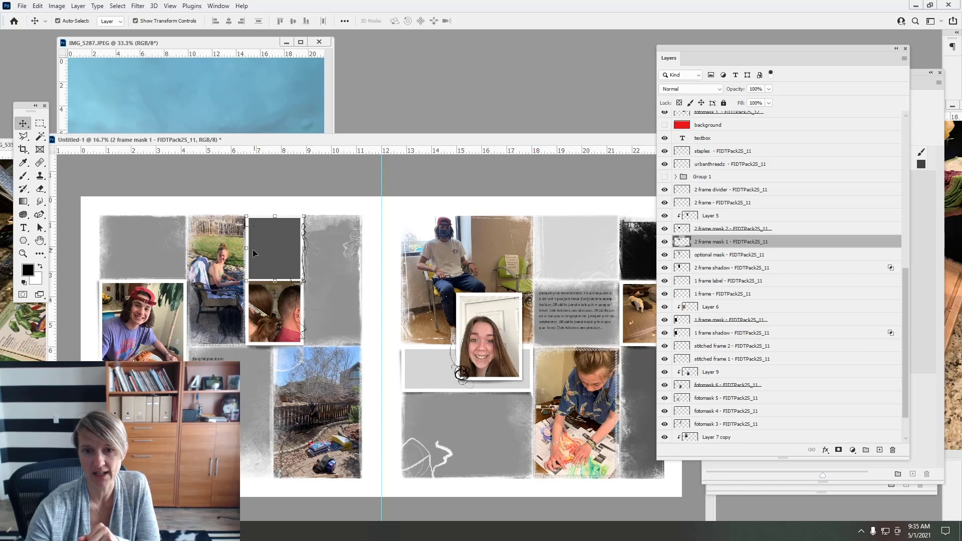
pyautogui.click(226, 253)
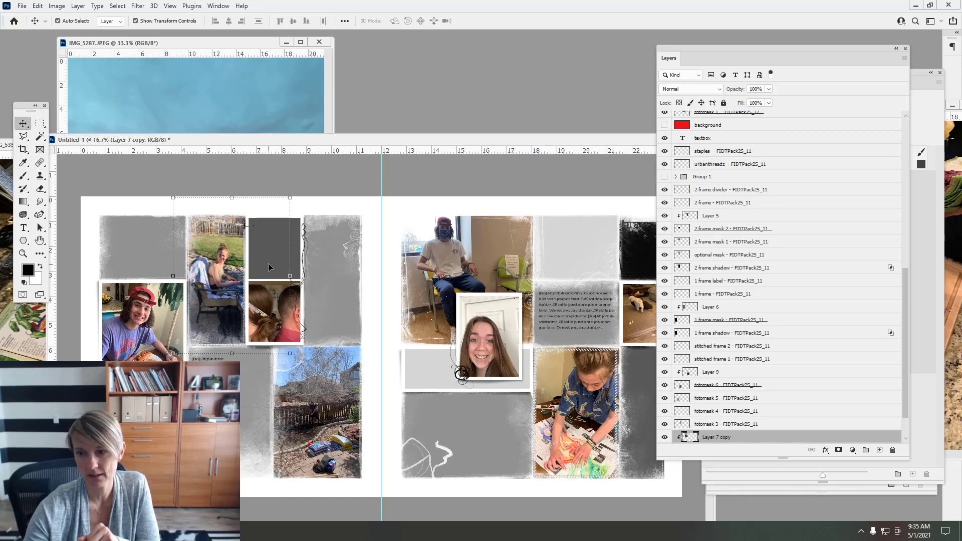
# Duplicate the clipped Layer 7 copy photo, hide the original, and place the visible duplicate directly above the left page's 2 frame mask 1
pyautogui.click(269, 267)
pyautogui.moveTo(694, 438); pyautogui.dragTo(880, 450)
pyautogui.click(664, 437)
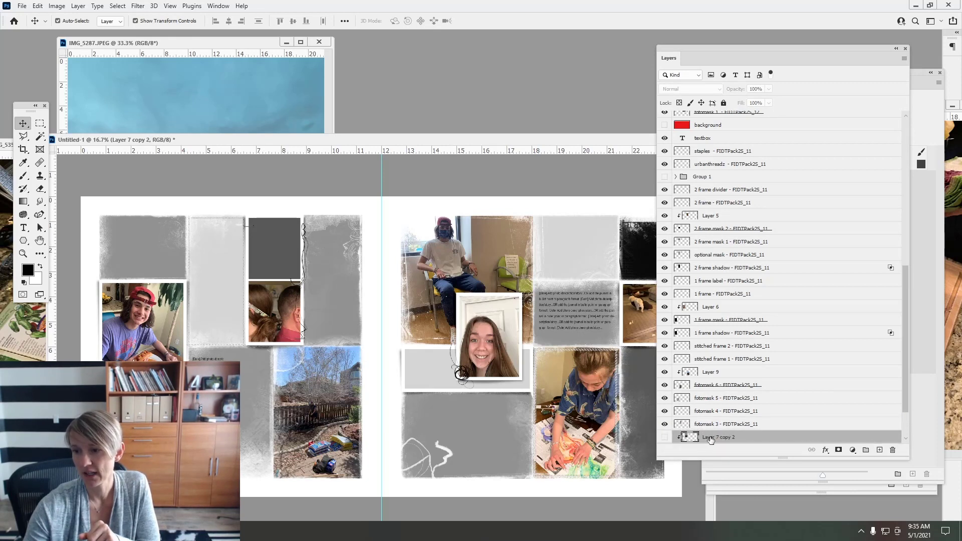
pyautogui.moveTo(696, 439); pyautogui.dragTo(678, 233)
pyautogui.click(665, 242)
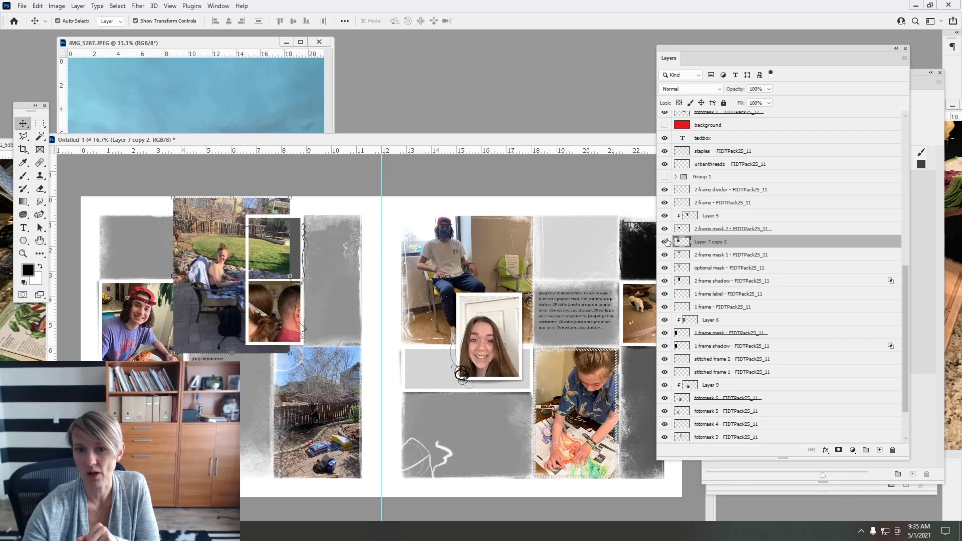
# Move the duplicated backyard photo over the upper frame opening, clip it to 2 frame mask 1 and scale it to about 62%
pyautogui.moveTo(214, 255); pyautogui.dragTo(270, 233)
pyautogui.click(78, 5)
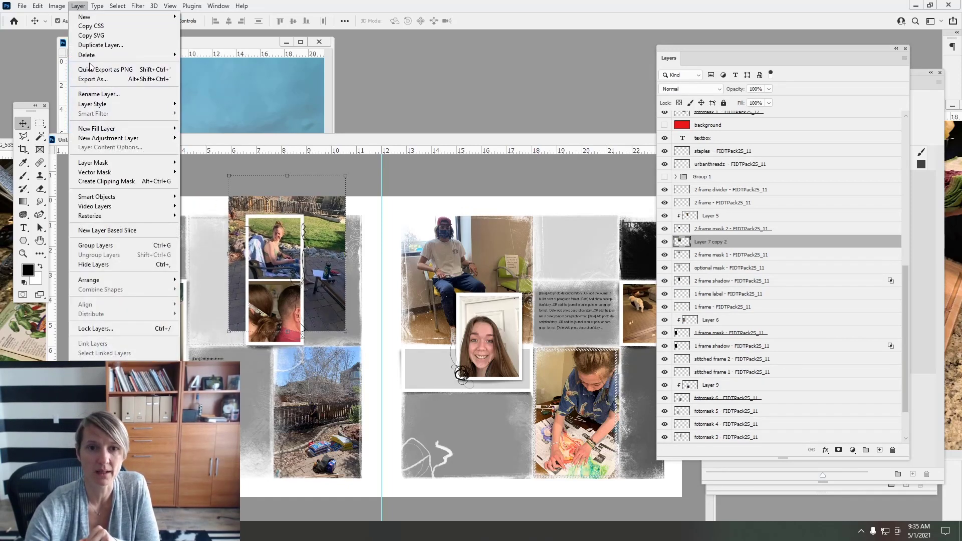
pyautogui.click(106, 181)
pyautogui.moveTo(346, 176); pyautogui.dragTo(284, 225)
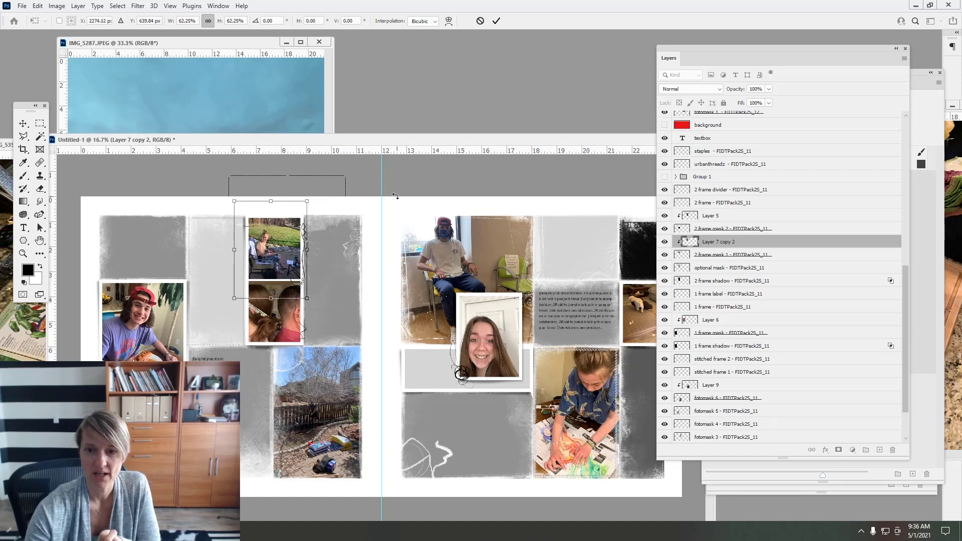
pyautogui.click(495, 20)
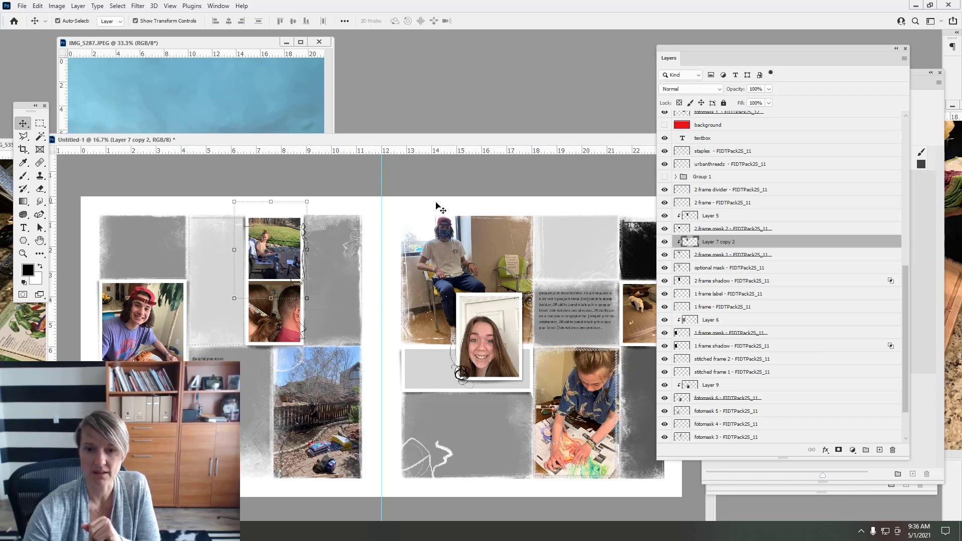
# Copy the IMG_5287 streetlight sunset photo into the clipped stack directly above the left page's fotomask 2, moving its photo window aside
pyautogui.click(185, 98)
pyautogui.click(354, 209)
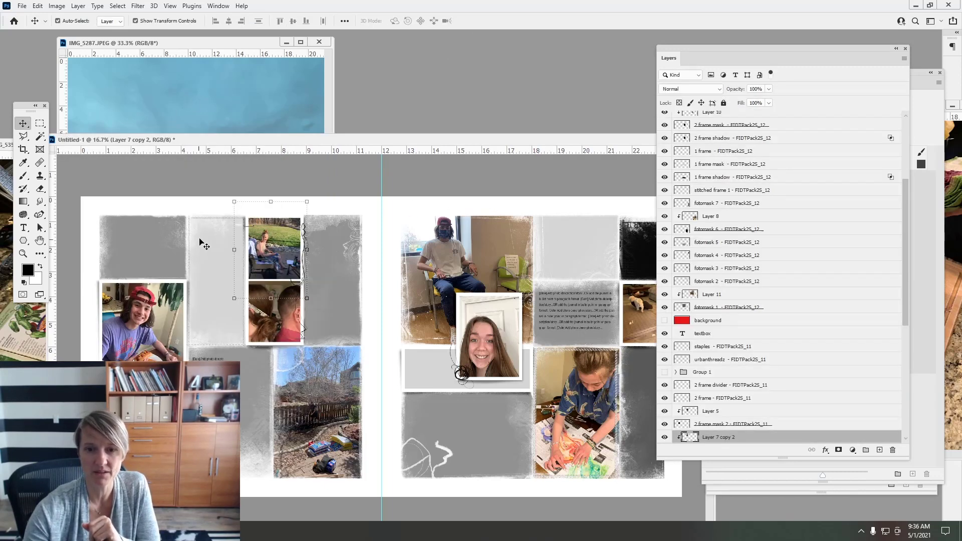
pyautogui.click(200, 254)
pyautogui.click(225, 89)
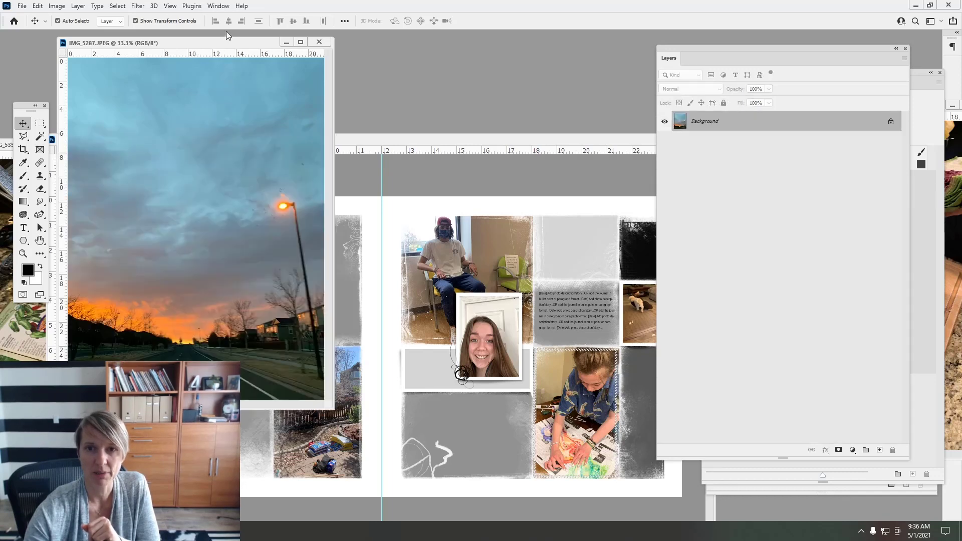
pyautogui.moveTo(225, 44); pyautogui.dragTo(465, 94)
pyautogui.moveTo(395, 194); pyautogui.dragTo(250, 216)
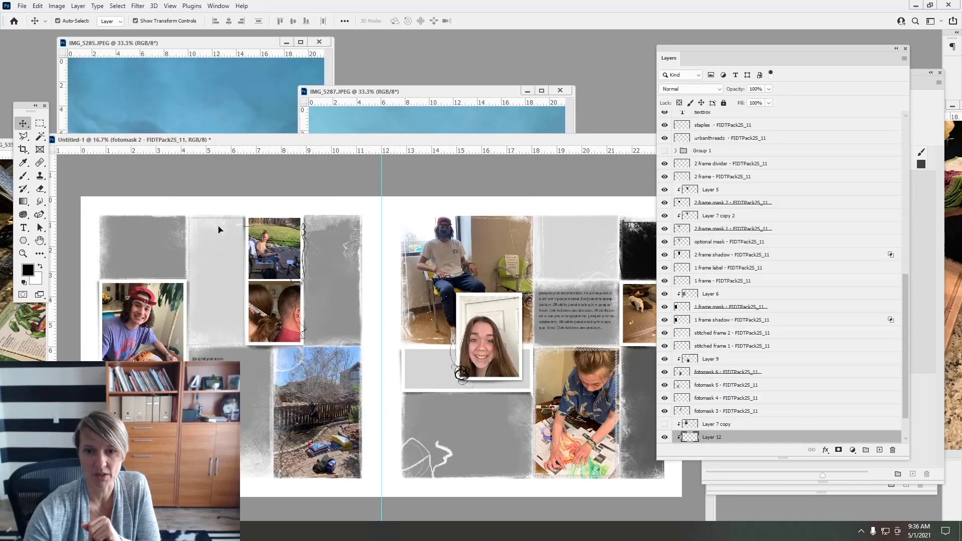
# Reduce the clipped sunset photo on Layer 12 and reposition it to fill the left page's fotomask 2
pyautogui.click(58, 7)
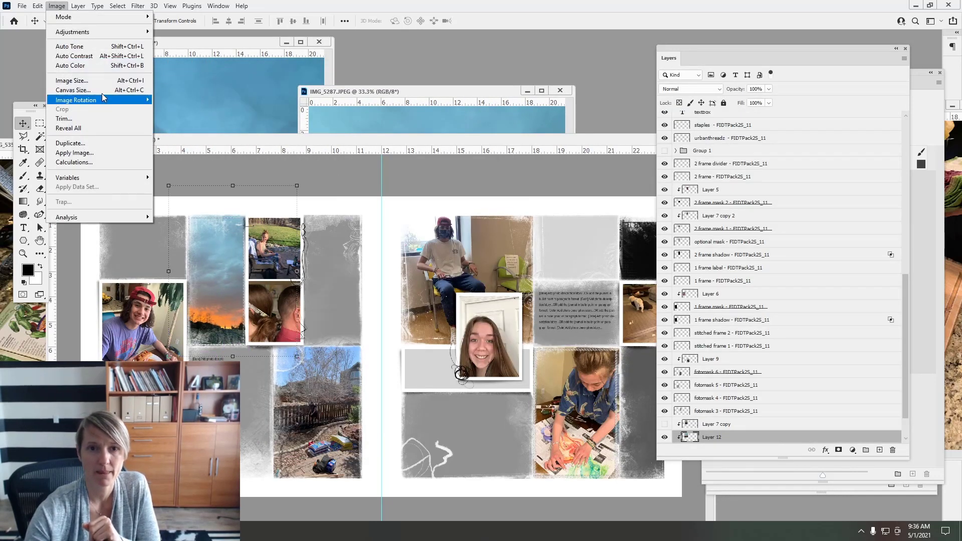
pyautogui.moveTo(100, 100)
pyautogui.moveTo(905, 319); pyautogui.dragTo(904, 342)
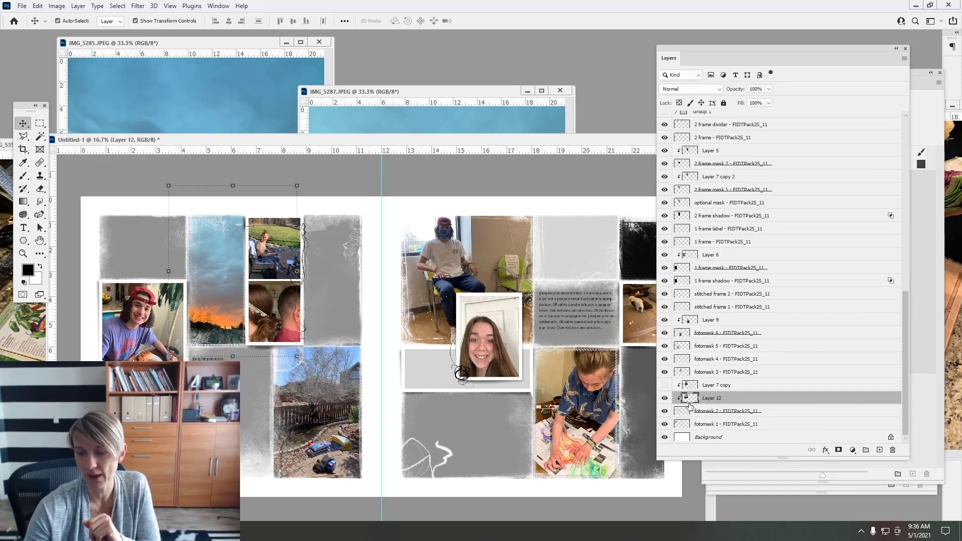
pyautogui.moveTo(297, 185); pyautogui.dragTo(254, 238)
pyautogui.moveTo(232, 257)
pyautogui.mouseDown()
pyautogui.moveTo(230, 227)
pyautogui.moveTo(227, 249)
pyautogui.moveTo(263, 211)
pyautogui.moveTo(223, 257)
pyautogui.mouseUp()
pyautogui.moveTo(251, 224); pyautogui.dragTo(259, 216)
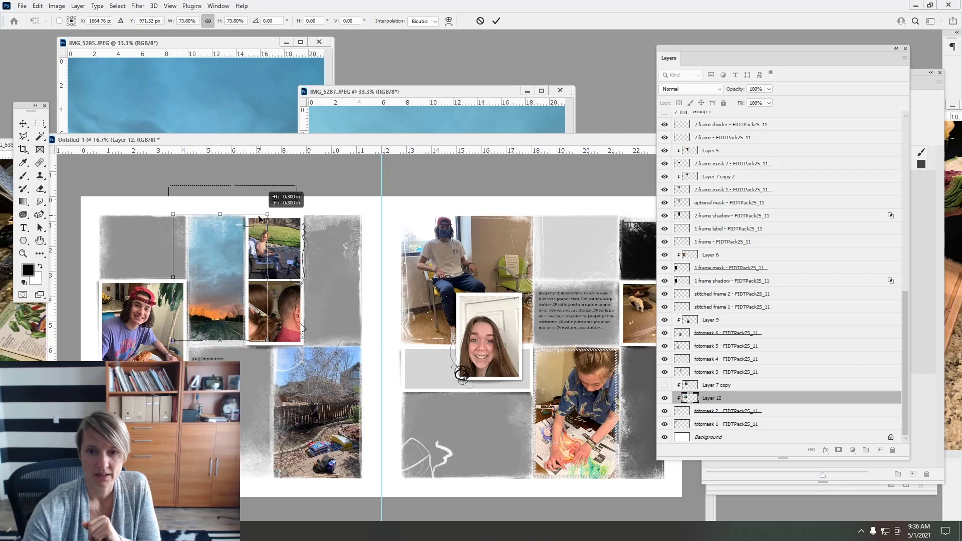
pyautogui.moveTo(221, 242); pyautogui.dragTo(259, 224)
pyautogui.moveTo(267, 339); pyautogui.dragTo(274, 348)
pyautogui.click(495, 22)
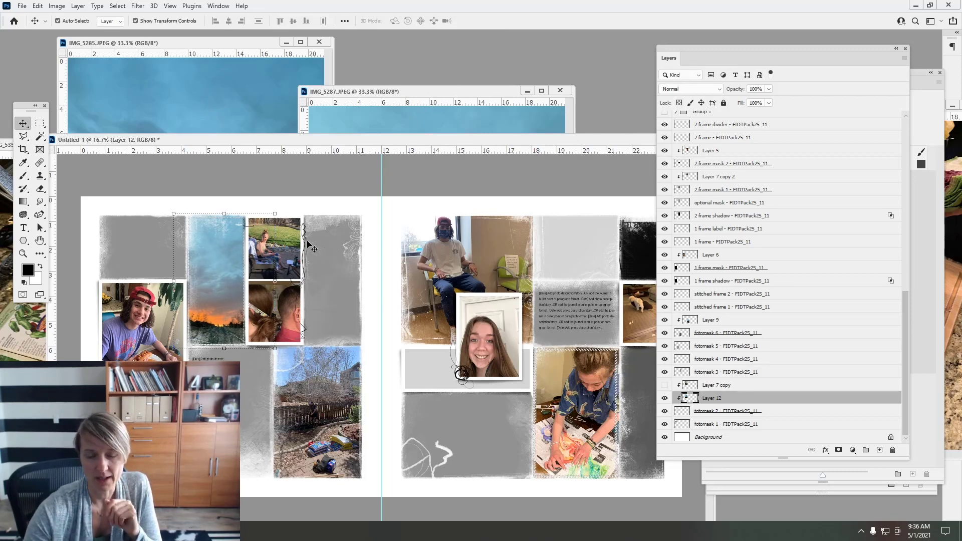
# Move the left page's textbox up onto the tall empty mask beside the two-photo frame
pyautogui.click(214, 357)
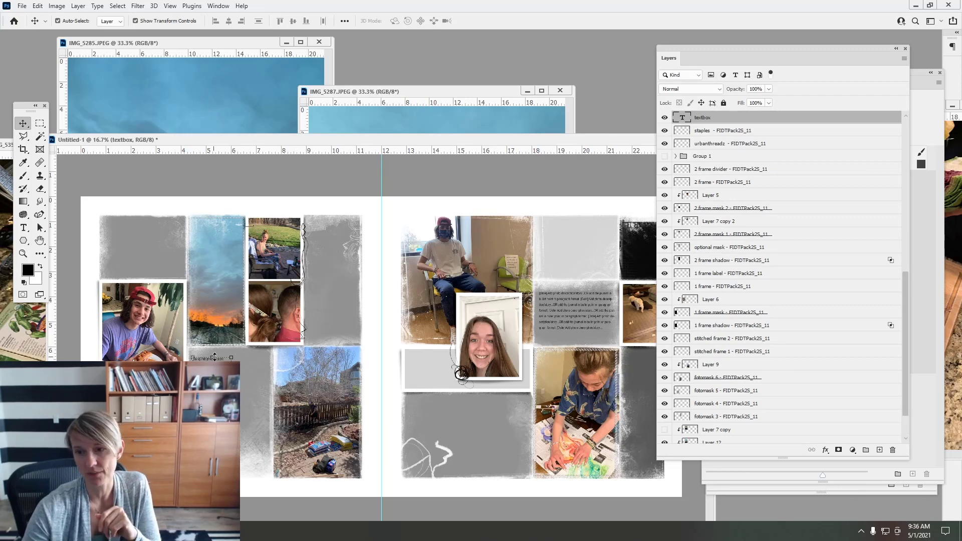
pyautogui.moveTo(206, 399); pyautogui.dragTo(330, 258)
# Copy the IMG_5285 sunset photo above Layer 9, clip it to the left page's fotomask 6 and reposition it within the mask
pyautogui.click(343, 382)
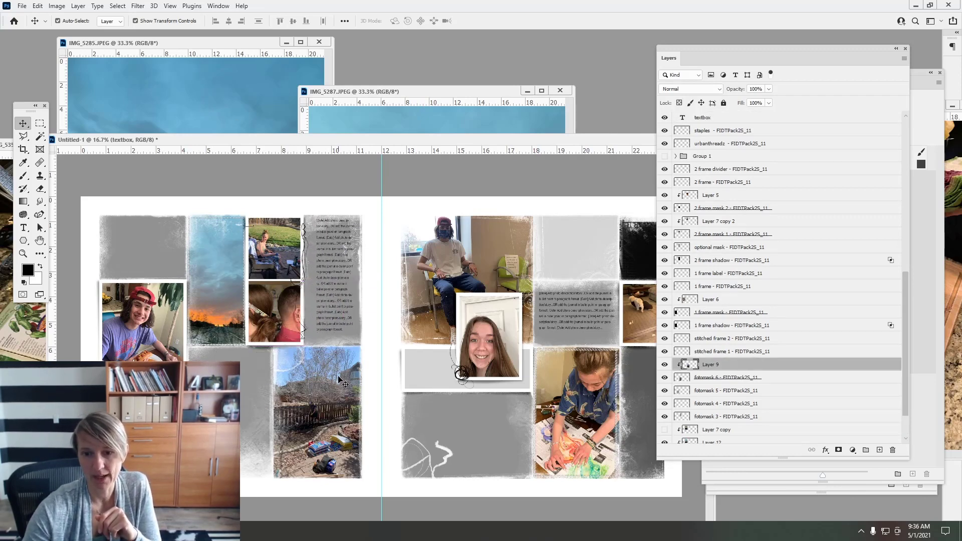
pyautogui.moveTo(193, 105); pyautogui.dragTo(335, 427)
pyautogui.click(78, 5)
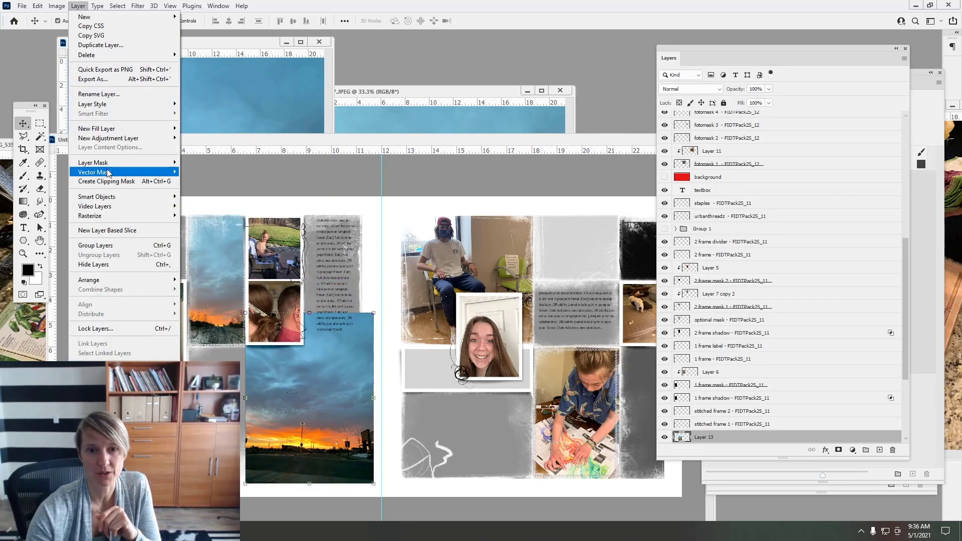
pyautogui.click(125, 181)
pyautogui.moveTo(329, 383); pyautogui.dragTo(330, 392)
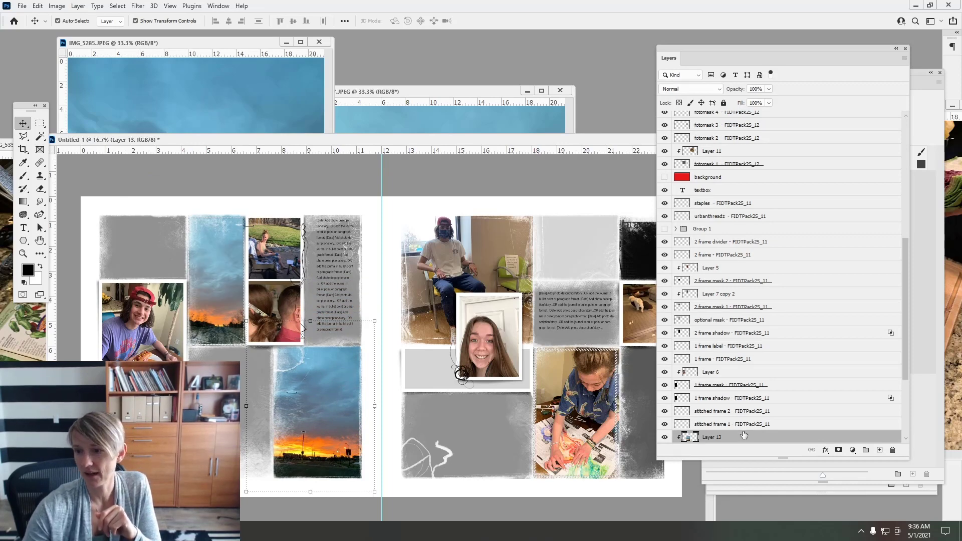
# Duplicate the Layer 9 yard photo above Layer 7 copy, move it over the left page's fotomask 2 and clip it to that mask
pyautogui.scroll(-3, 885, 368)
pyautogui.moveTo(696, 367); pyautogui.dragTo(713, 379)
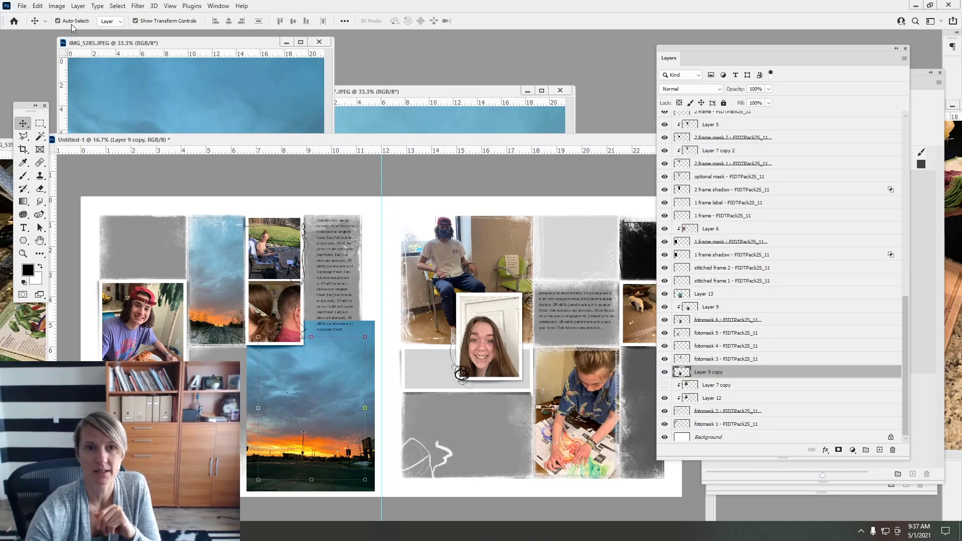
pyautogui.moveTo(311, 384); pyautogui.dragTo(212, 251)
pyautogui.click(77, 6)
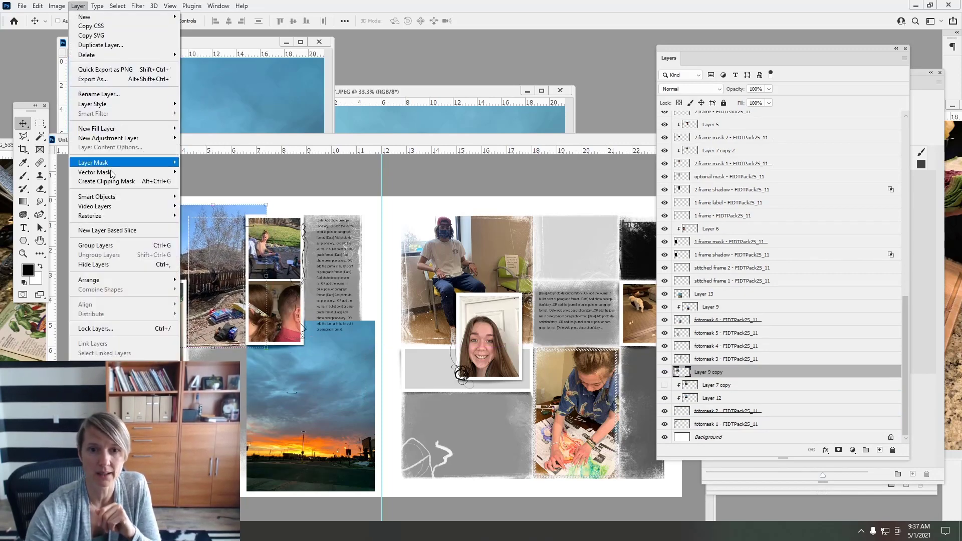
pyautogui.click(122, 179)
# Scale the clipped Layer 9 copy photo to about 95% within fotomask 2 and reorder it below the hidden Layer 7 copy
pyautogui.hotkey('ctrl', 't')
pyautogui.moveTo(266, 205); pyautogui.dragTo(259, 214)
pyautogui.moveTo(164, 346); pyautogui.dragTo(163, 348)
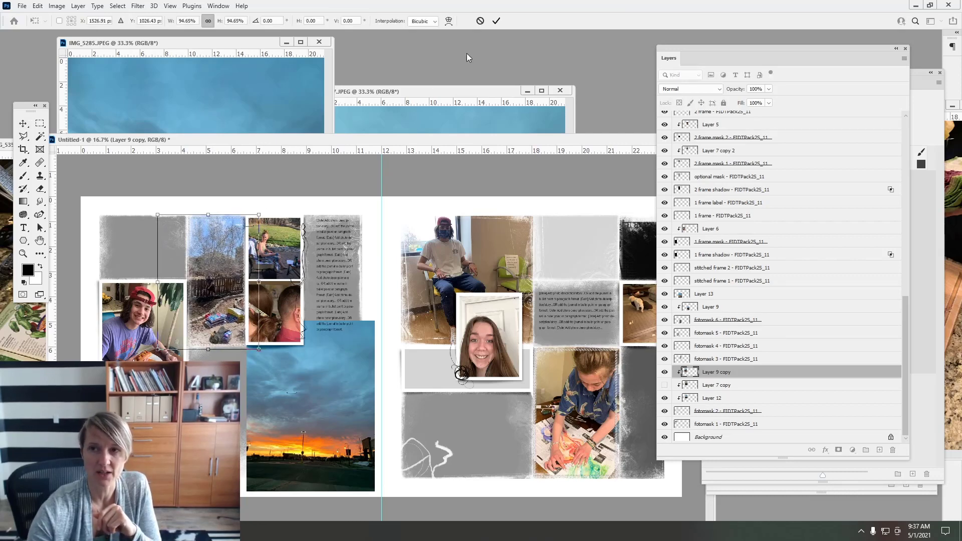
pyautogui.click(496, 20)
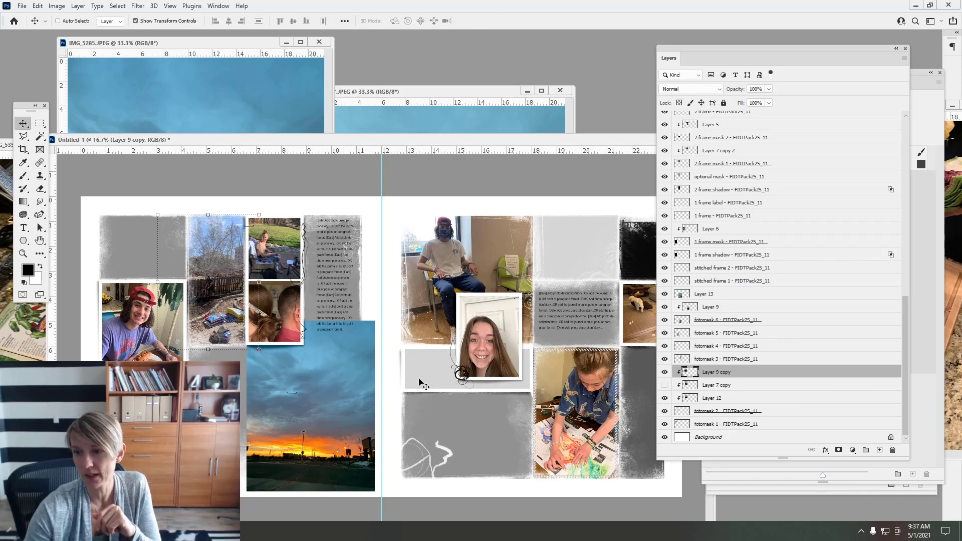
pyautogui.moveTo(690, 372); pyautogui.dragTo(693, 387)
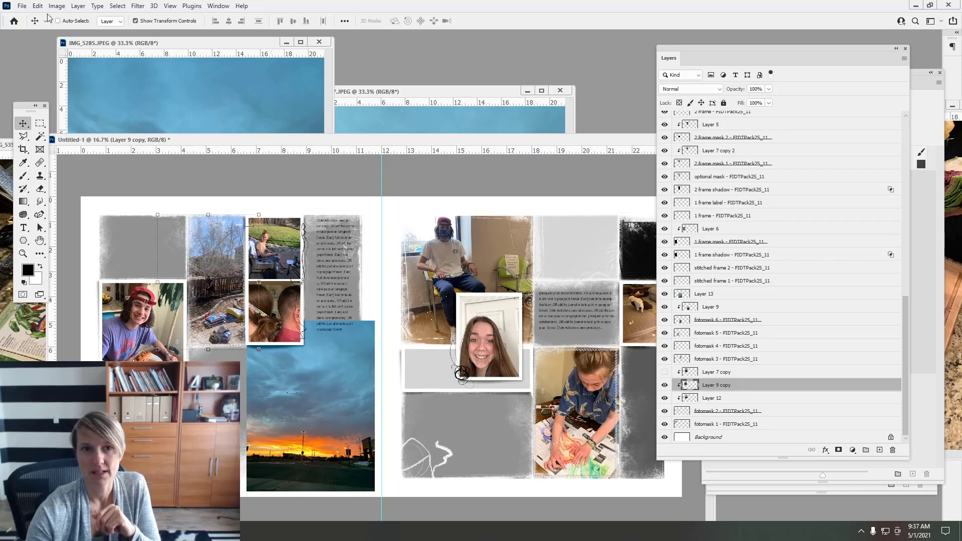
# Place the Layer 13 sunset clipped below Layer 9, hide Layer 9, and reposition the sunset within the left page's fotomask 6
pyautogui.moveTo(684, 294); pyautogui.dragTo(681, 306)
pyautogui.click(664, 293)
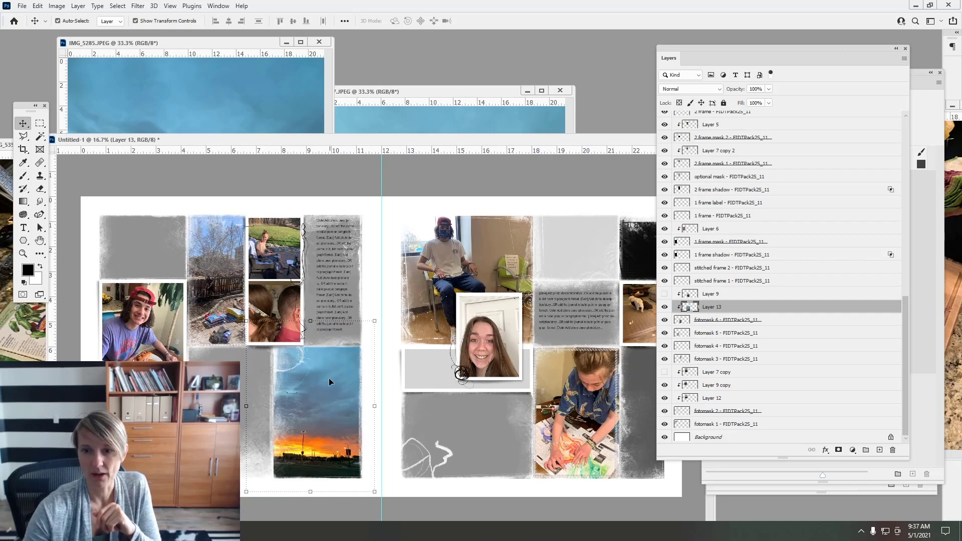
pyautogui.moveTo(329, 405); pyautogui.dragTo(325, 412)
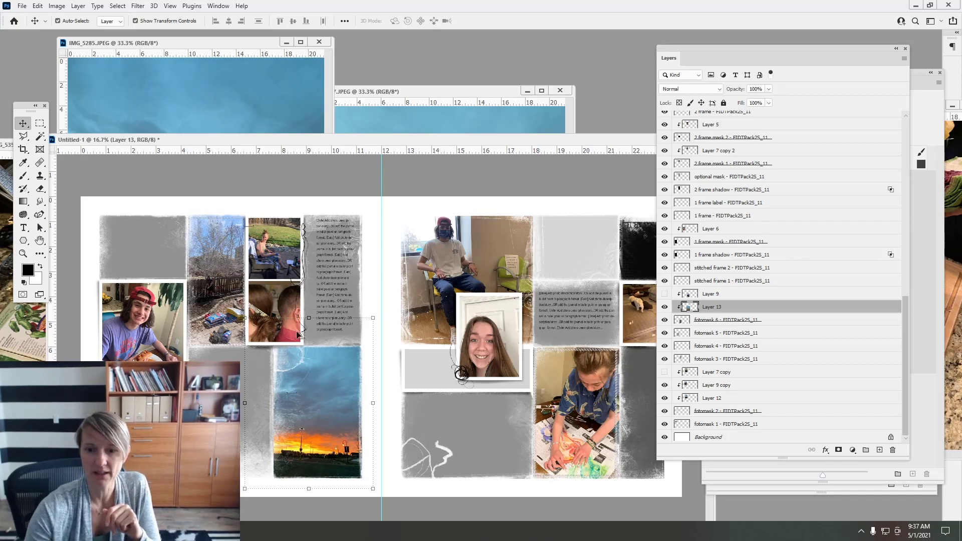
# Copy the IMG_5287 streetlight sunset over Layer 13 in the left page's fotomask 6, and close the IMG_5287 and IMG_5285 photos
pyautogui.click(363, 116)
pyautogui.moveTo(383, 272); pyautogui.dragTo(291, 399)
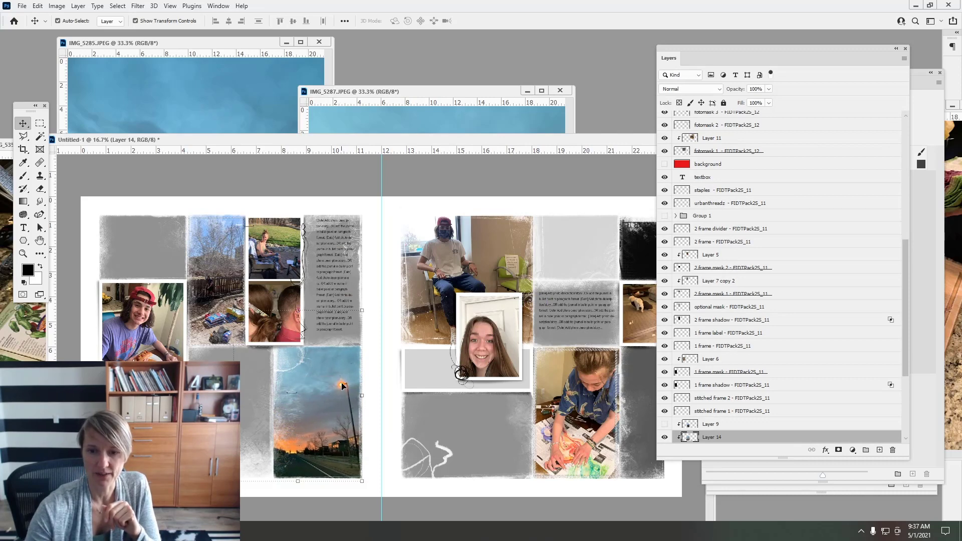
pyautogui.click(443, 95)
pyautogui.click(559, 92)
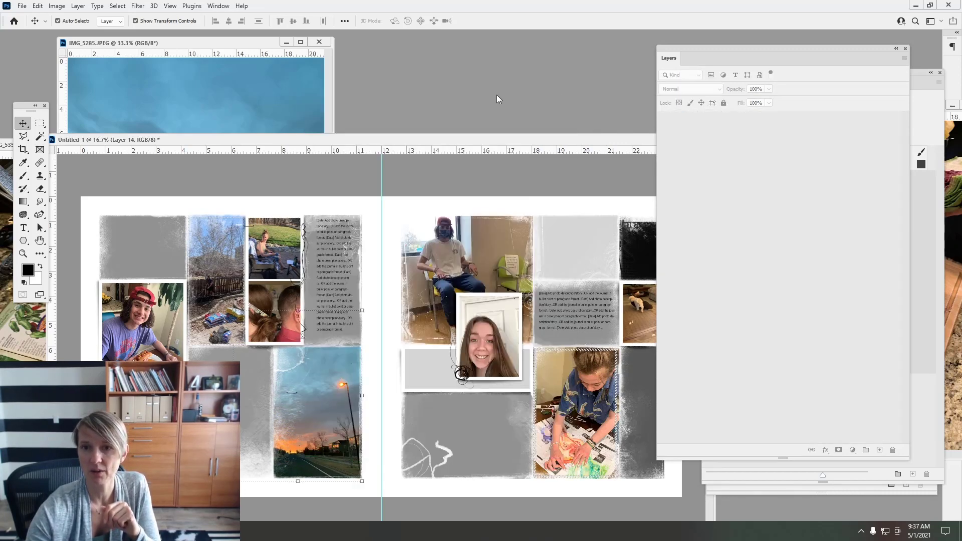
pyautogui.click(250, 76)
pyautogui.click(313, 43)
# Copy the IMG_5258 push-up photo directly above the left page's fotomask 5 and clip it to that mask
pyautogui.click(237, 116)
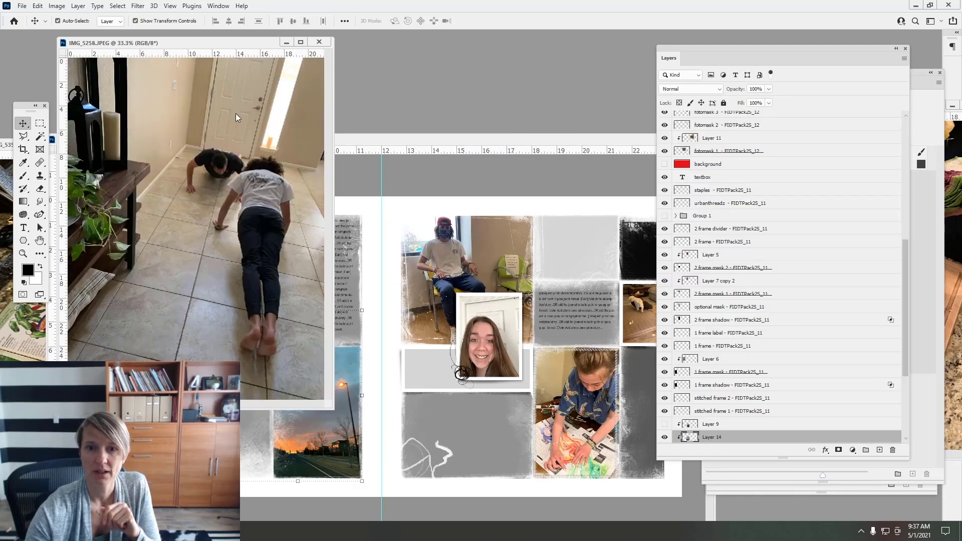
pyautogui.moveTo(361, 142); pyautogui.dragTo(392, 139)
pyautogui.click(306, 361)
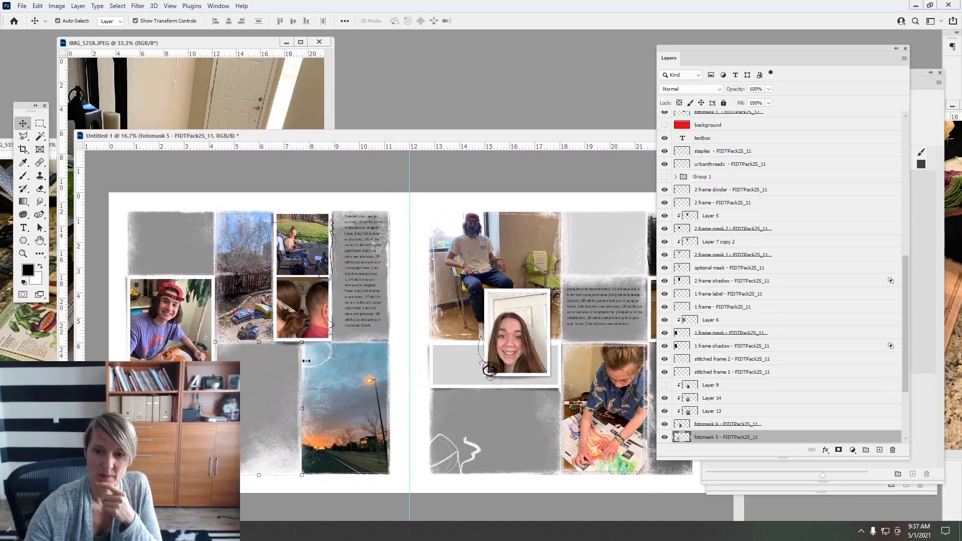
pyautogui.moveTo(245, 48); pyautogui.dragTo(511, 75)
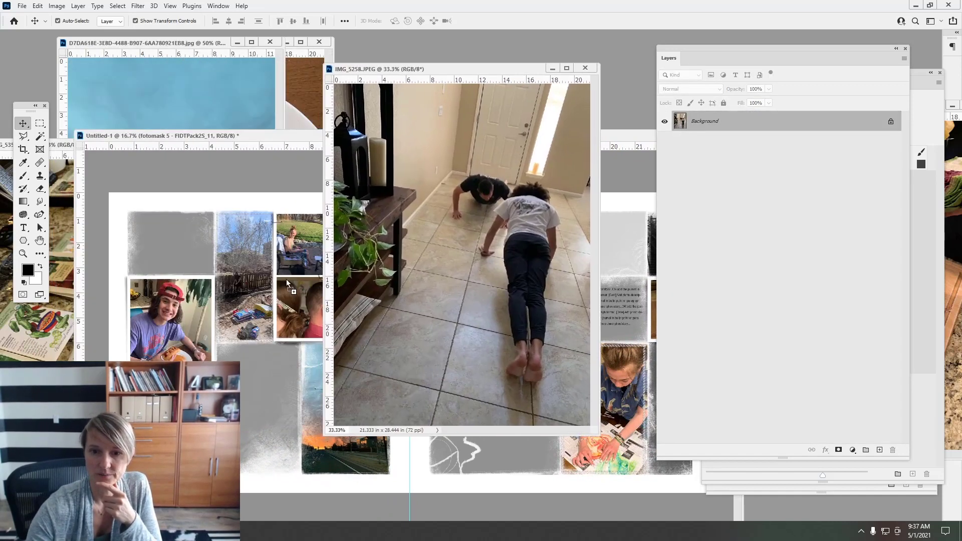
pyautogui.click(252, 360)
pyautogui.moveTo(252, 360); pyautogui.dragTo(245, 372)
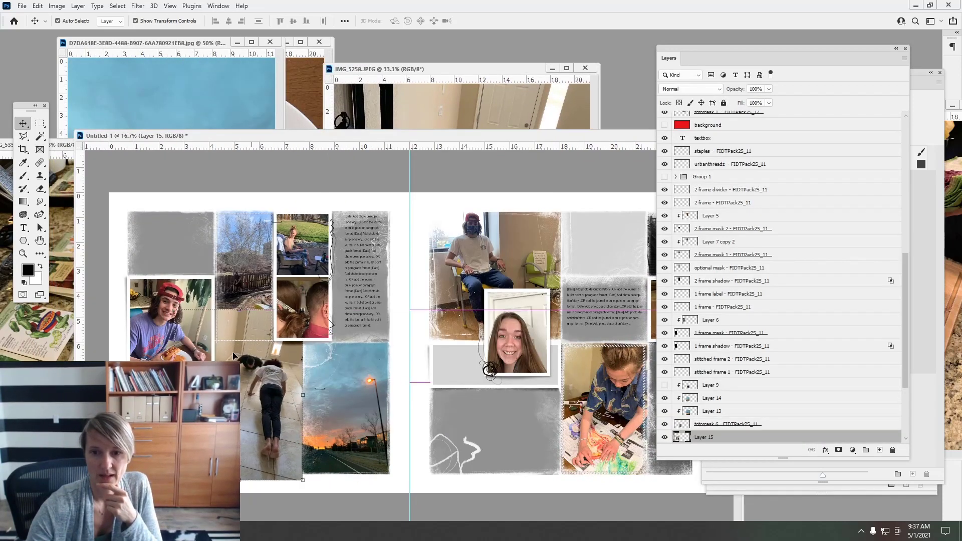
pyautogui.click(80, 6)
pyautogui.click(115, 184)
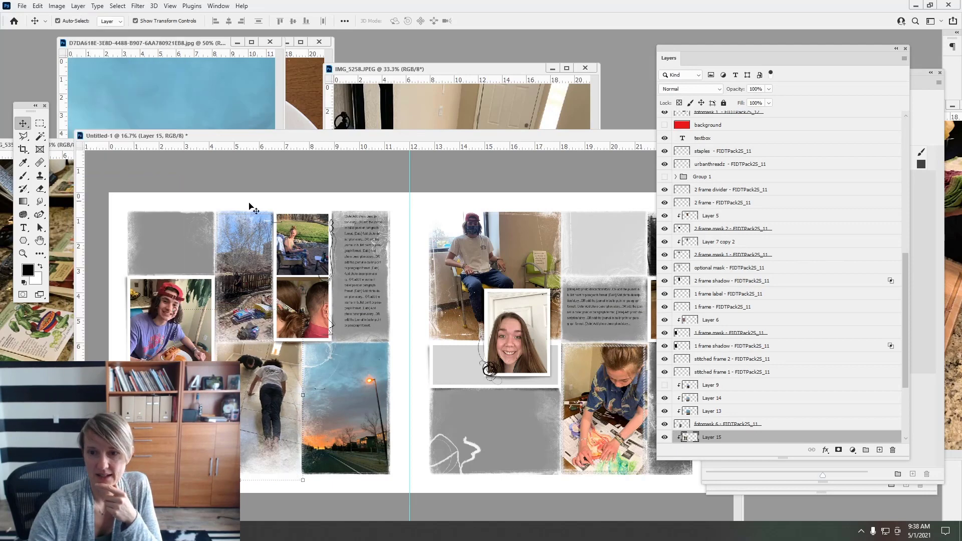
# Resize and reposition the clipped push-up photo to fill the left page's fotomask 5, and close the IMG_5258 photo
pyautogui.moveTo(302, 309); pyautogui.dragTo(299, 313)
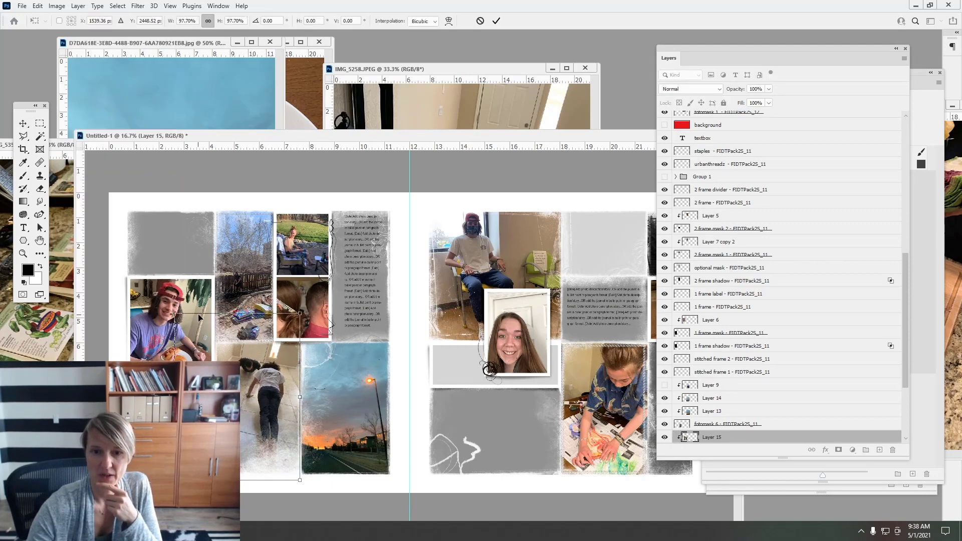
pyautogui.moveTo(180, 320); pyautogui.dragTo(198, 303)
pyautogui.moveTo(276, 387); pyautogui.dragTo(275, 382)
pyautogui.moveTo(300, 317); pyautogui.dragTo(303, 314)
pyautogui.click(495, 21)
pyautogui.click(585, 68)
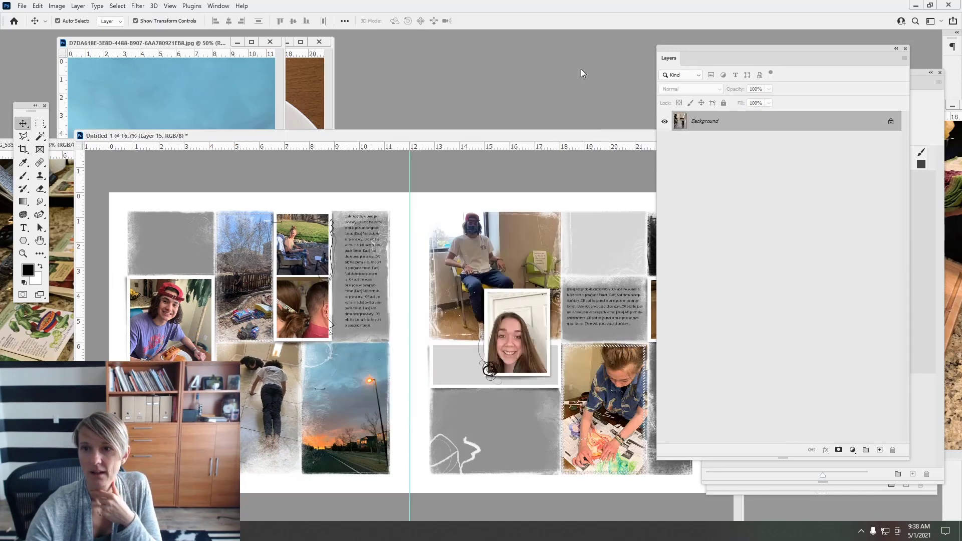
# Close the D7DA618E photo and copy the IMG_5389 asparagus-and-egg photo directly above the right page's fotomask 5
pyautogui.click(217, 90)
pyautogui.click(273, 42)
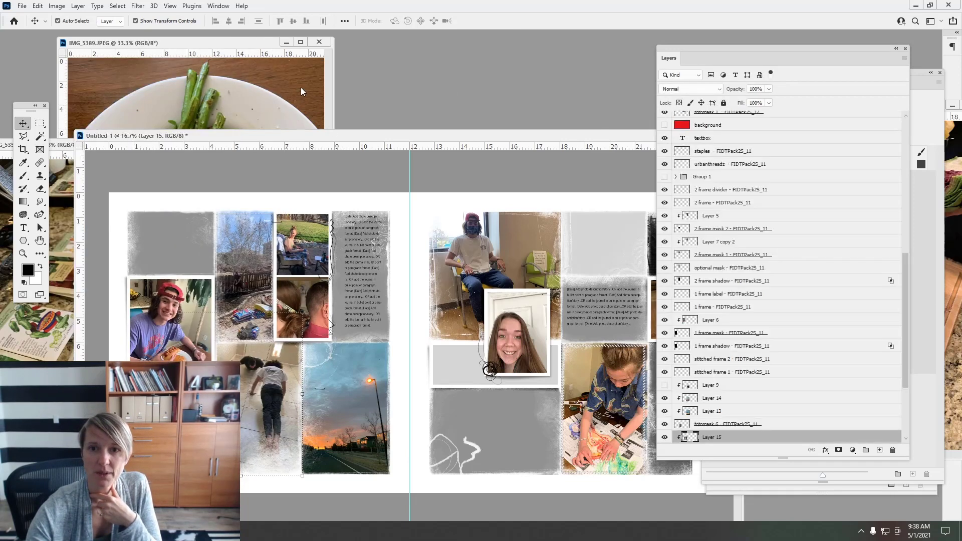
pyautogui.click(301, 87)
pyautogui.moveTo(494, 136); pyautogui.dragTo(432, 110)
pyautogui.click(441, 380)
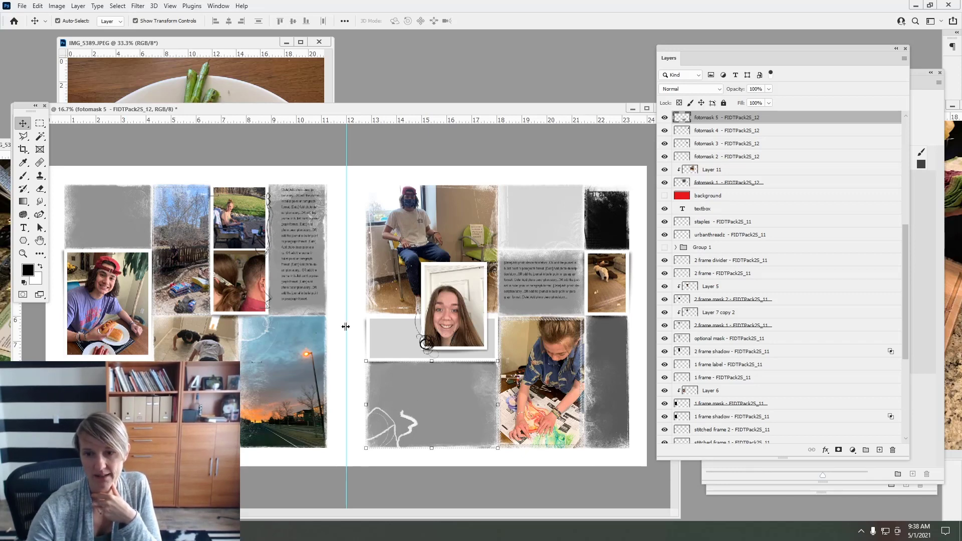
pyautogui.click(243, 93)
pyautogui.moveTo(216, 208); pyautogui.dragTo(440, 392)
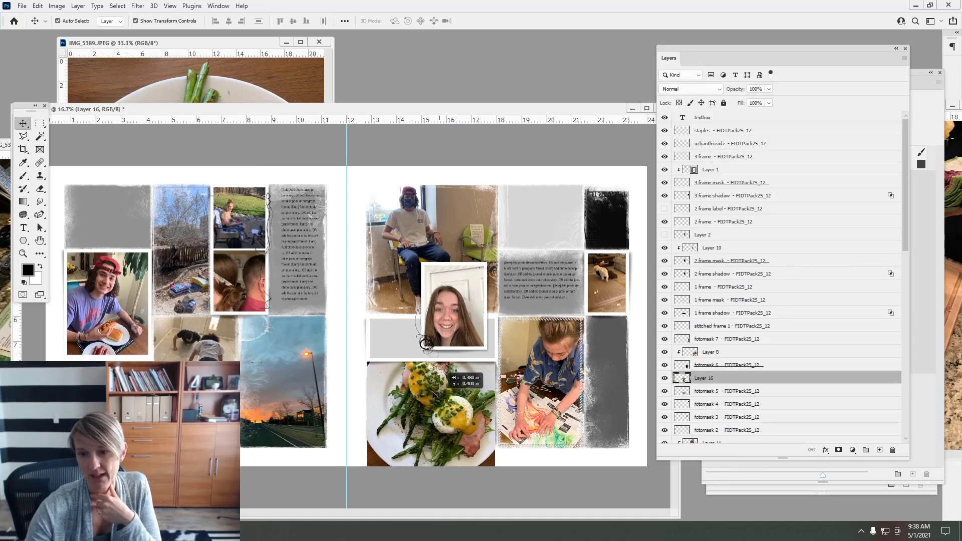
# Clip the asparagus-and-egg photo to the right page's fotomask 5 and scale it to about 107% so it fills the mask
pyautogui.click(78, 6)
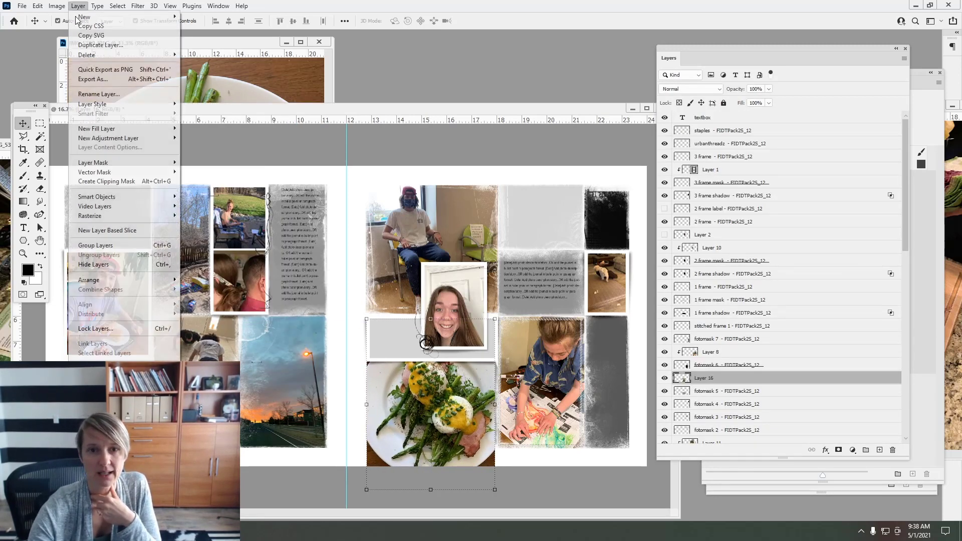
pyautogui.click(112, 181)
pyautogui.moveTo(452, 395); pyautogui.dragTo(454, 398)
pyautogui.hotkey('ctrl', 't')
pyautogui.moveTo(492, 321); pyautogui.dragTo(504, 309)
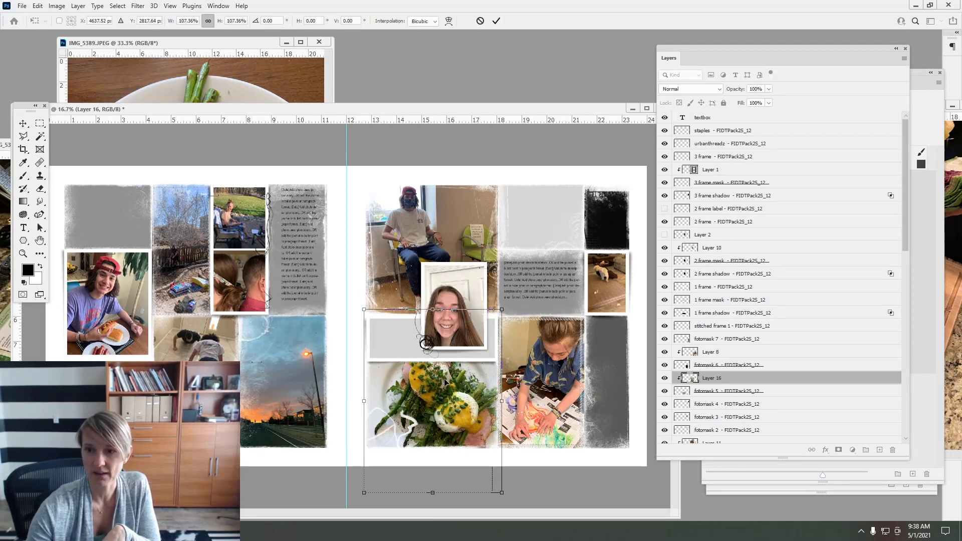
pyautogui.click(495, 21)
# Close the IMG_5389 photo and rearrange the layout window and Layers panel so both pages are fully visible
pyautogui.click(319, 42)
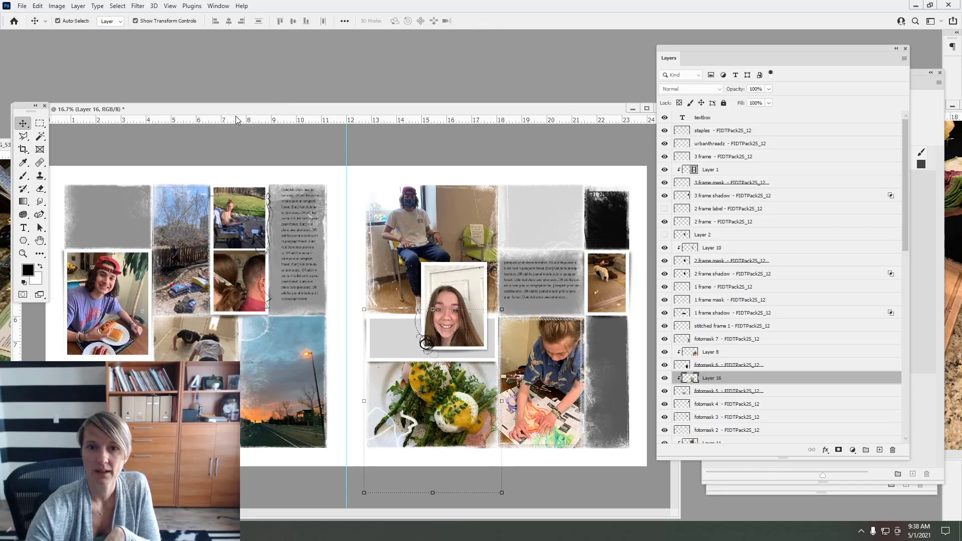
pyautogui.moveTo(244, 112); pyautogui.dragTo(269, 85)
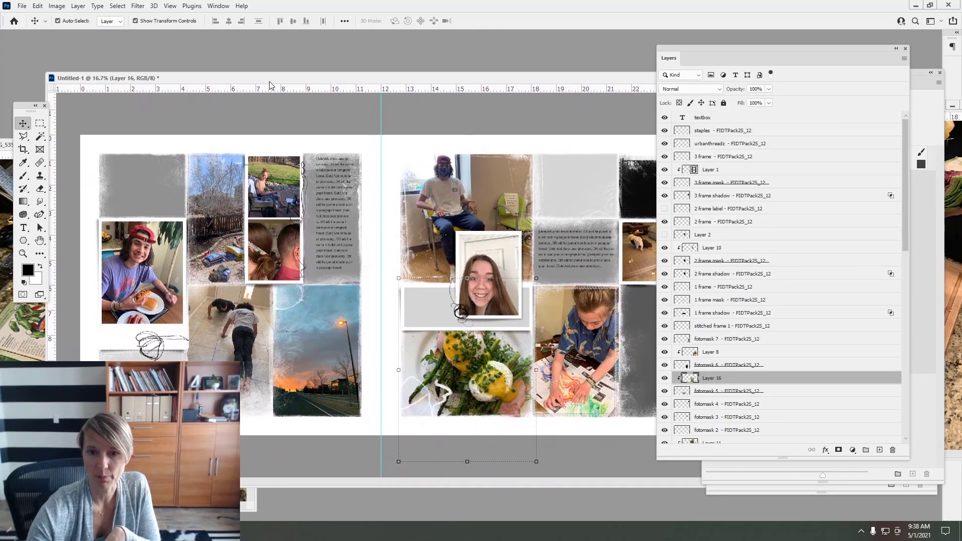
pyautogui.click(22, 396)
pyautogui.click(325, 177)
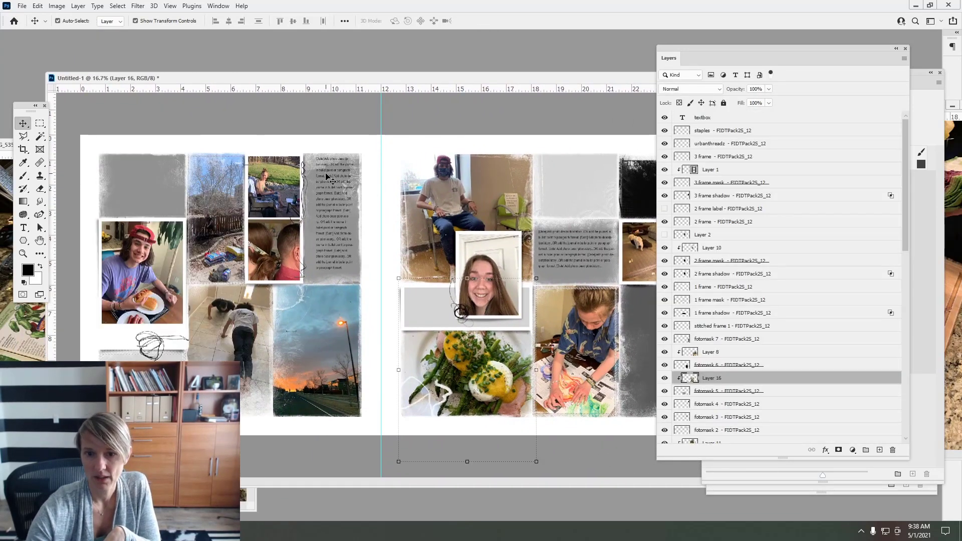
pyautogui.moveTo(581, 82); pyautogui.dragTo(549, 90)
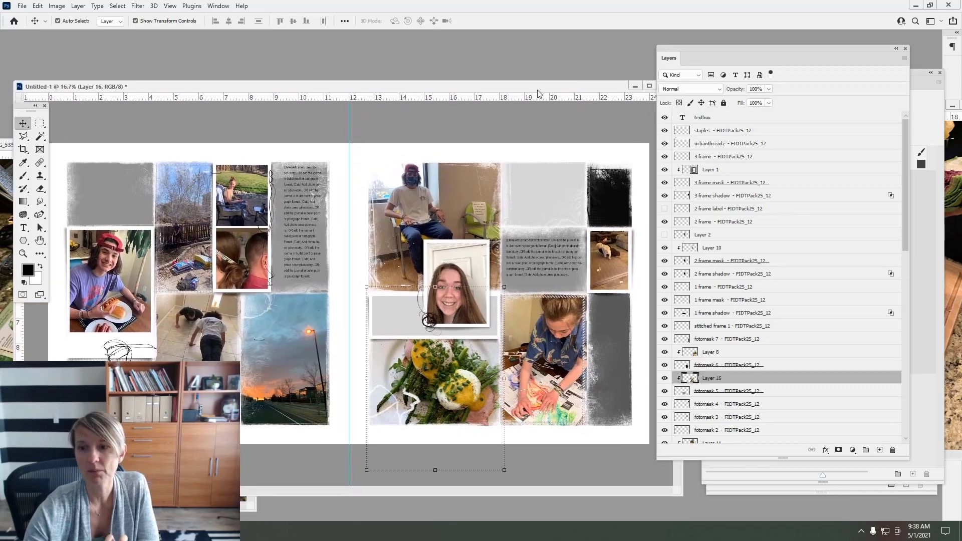
pyautogui.moveTo(703, 49)
pyautogui.mouseDown()
pyautogui.moveTo(750, 64)
pyautogui.moveTo(780, 140)
pyautogui.moveTo(691, 125)
pyautogui.moveTo(729, 122)
pyautogui.mouseUp()
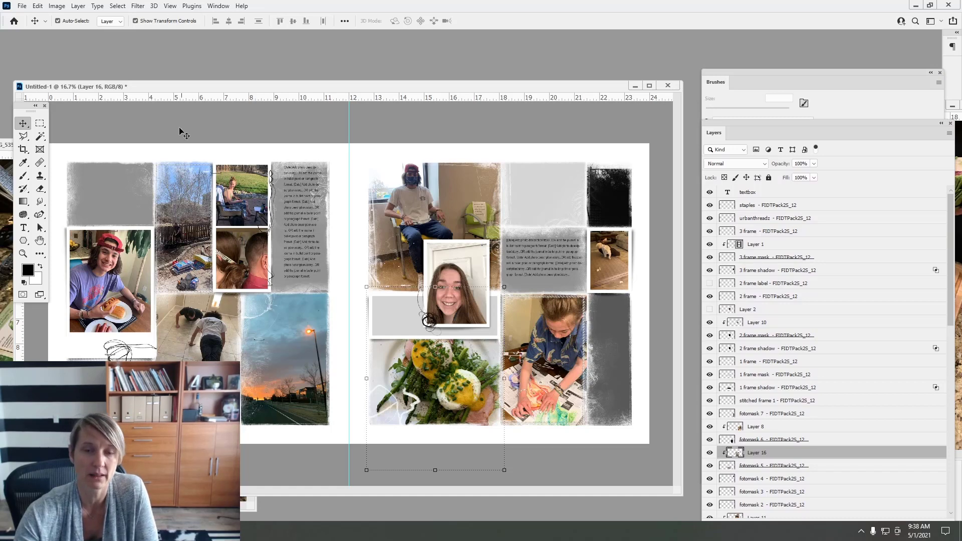
pyautogui.moveTo(143, 86); pyautogui.dragTo(164, 88)
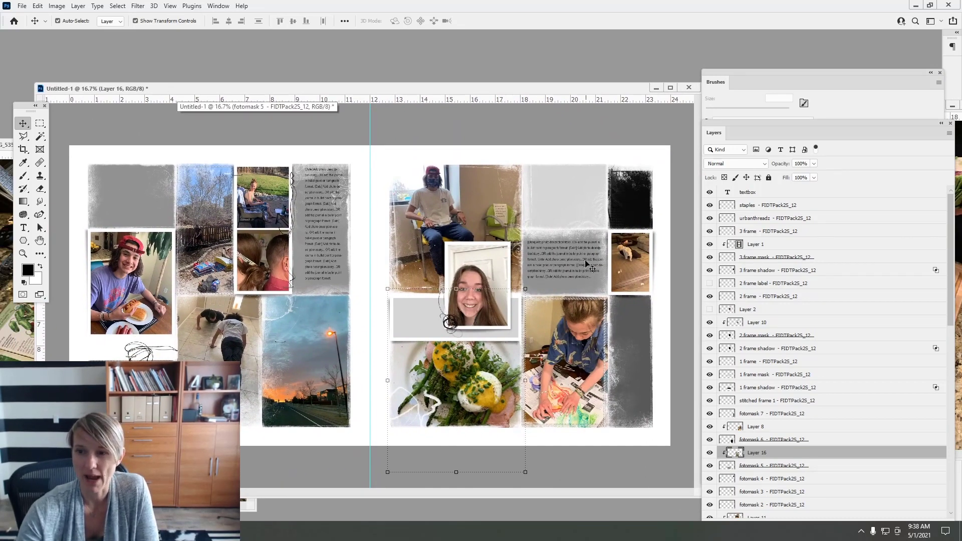
# Copy the seed-packet photo directly above the right page's fotomask 2
pyautogui.click(576, 203)
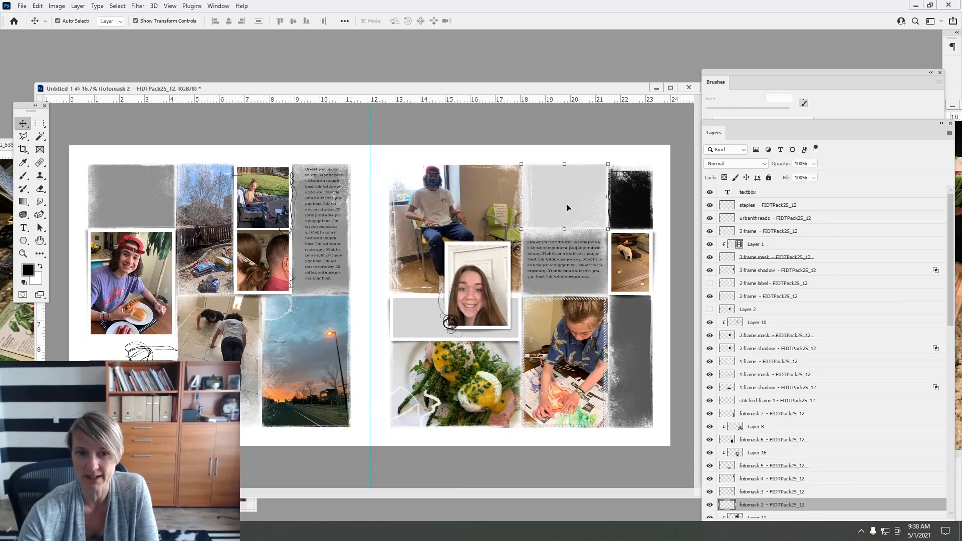
pyautogui.click(29, 329)
pyautogui.moveTo(191, 265)
pyautogui.mouseDown()
pyautogui.moveTo(209, 245)
pyautogui.moveTo(587, 200)
pyautogui.moveTo(577, 194)
pyautogui.moveTo(585, 200)
pyautogui.mouseUp()
# Move the Brushes and Styles panels out of the way of the Layers panel and shift the seed-packet photo slightly left
pyautogui.moveTo(741, 79)
pyautogui.mouseDown()
pyautogui.moveTo(781, 350)
pyautogui.moveTo(741, 208)
pyautogui.mouseUp()
pyautogui.click(945, 117)
pyautogui.click(933, 110)
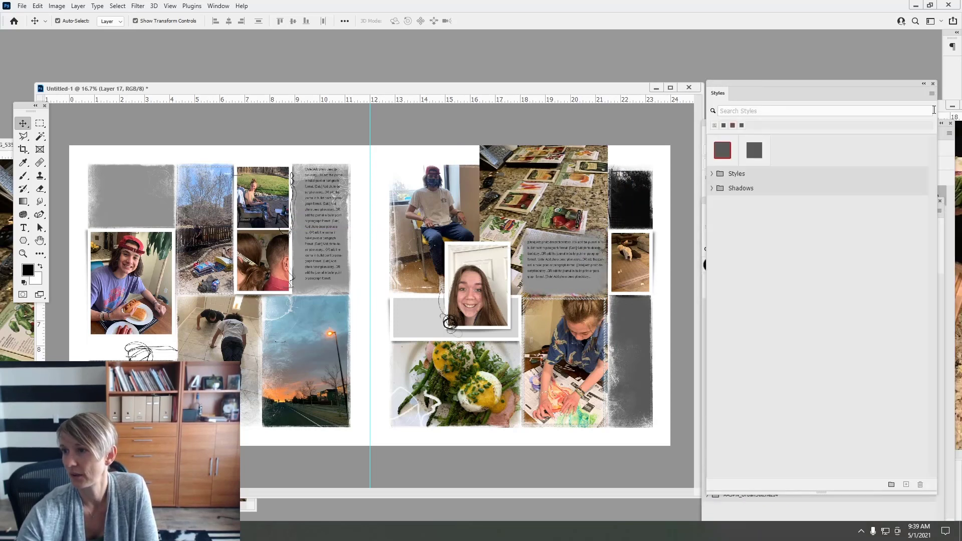
pyautogui.moveTo(852, 92); pyautogui.dragTo(909, 220)
pyautogui.moveTo(925, 108)
pyautogui.mouseDown()
pyautogui.moveTo(554, 68)
pyautogui.moveTo(459, 77)
pyautogui.moveTo(293, 162)
pyautogui.moveTo(375, 151)
pyautogui.moveTo(359, 156)
pyautogui.moveTo(383, 139)
pyautogui.moveTo(348, 145)
pyautogui.mouseUp()
pyautogui.click(565, 186)
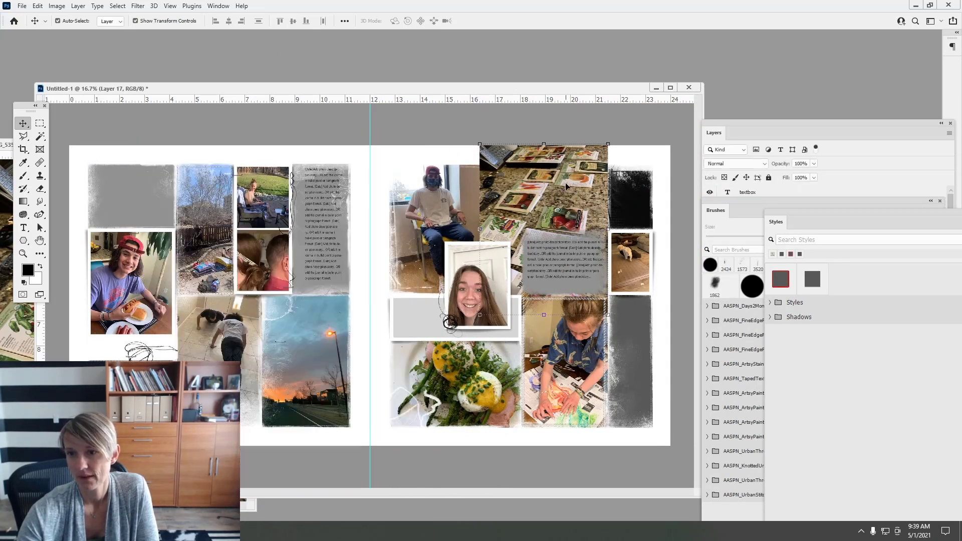
pyautogui.moveTo(570, 202)
pyautogui.mouseDown()
pyautogui.moveTo(623, 192)
pyautogui.moveTo(580, 196)
pyautogui.moveTo(474, 280)
pyautogui.moveTo(544, 198)
pyautogui.moveTo(521, 199)
pyautogui.moveTo(554, 199)
pyautogui.mouseUp()
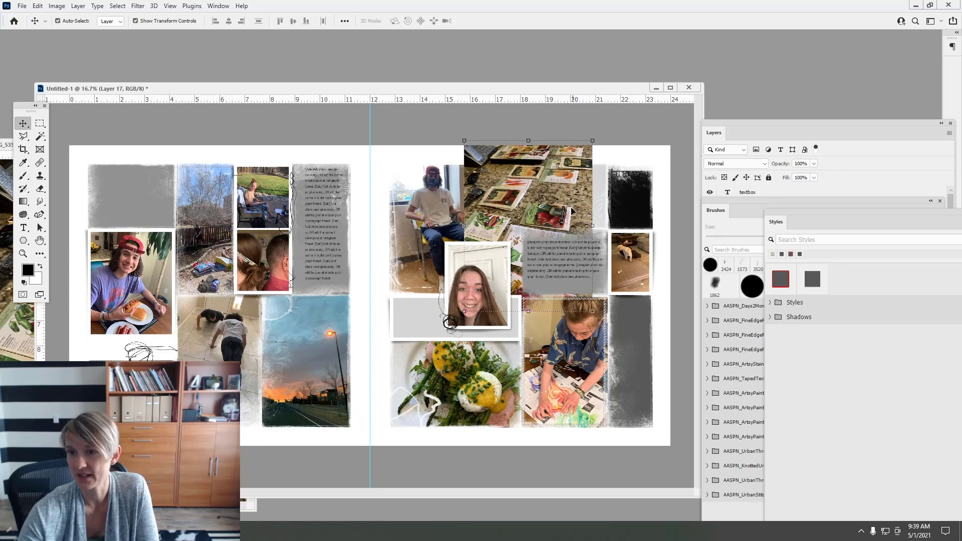
pyautogui.moveTo(739, 134); pyautogui.dragTo(742, 107)
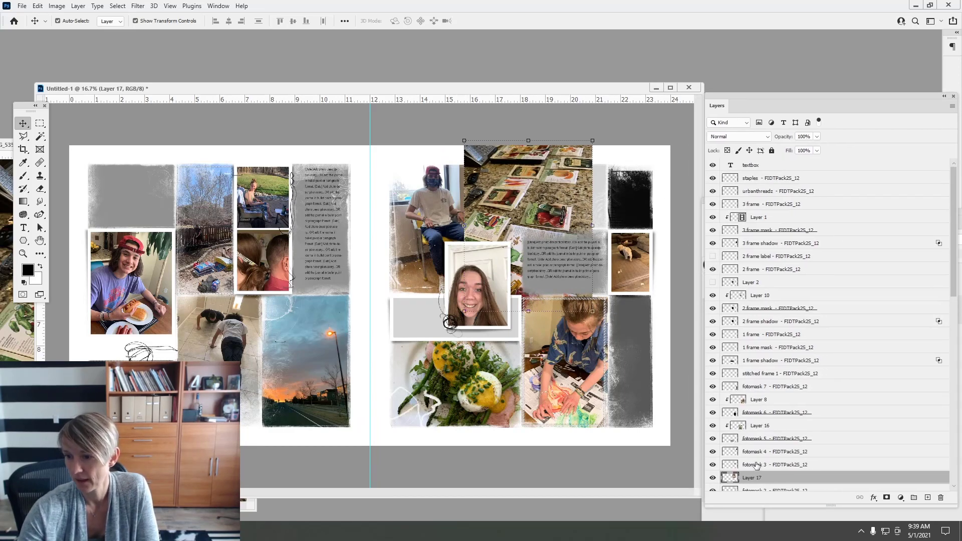
# Move the seed-packet layer directly above the right page's fotomask 4, position the photo over that mask, and clip it
pyautogui.moveTo(738, 477); pyautogui.dragTo(738, 445)
pyautogui.moveTo(554, 197); pyautogui.dragTo(639, 198)
pyautogui.click(77, 6)
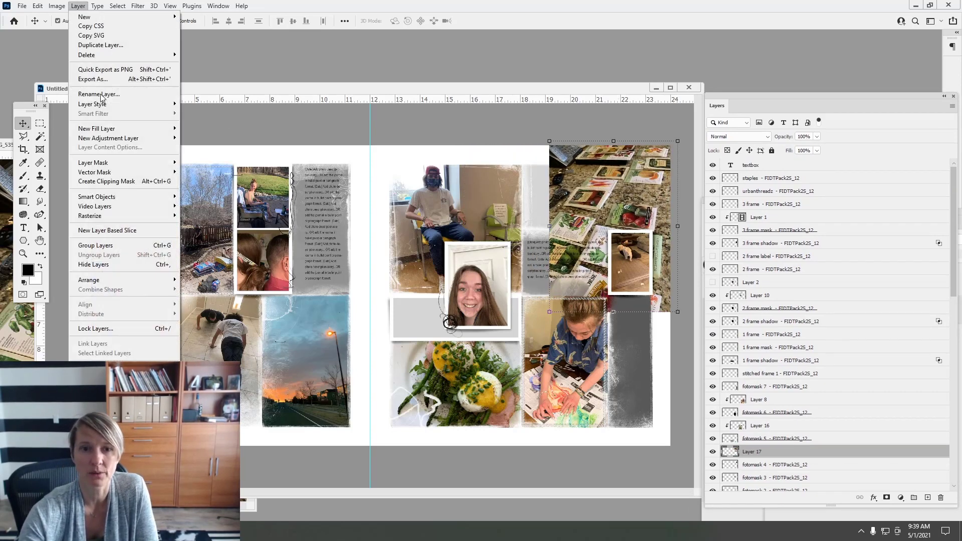
pyautogui.click(132, 183)
# Scale the clipped seed-packet photo to about 55% and fit it within the right page's fotomask 4
pyautogui.hotkey('ctrl', 't')
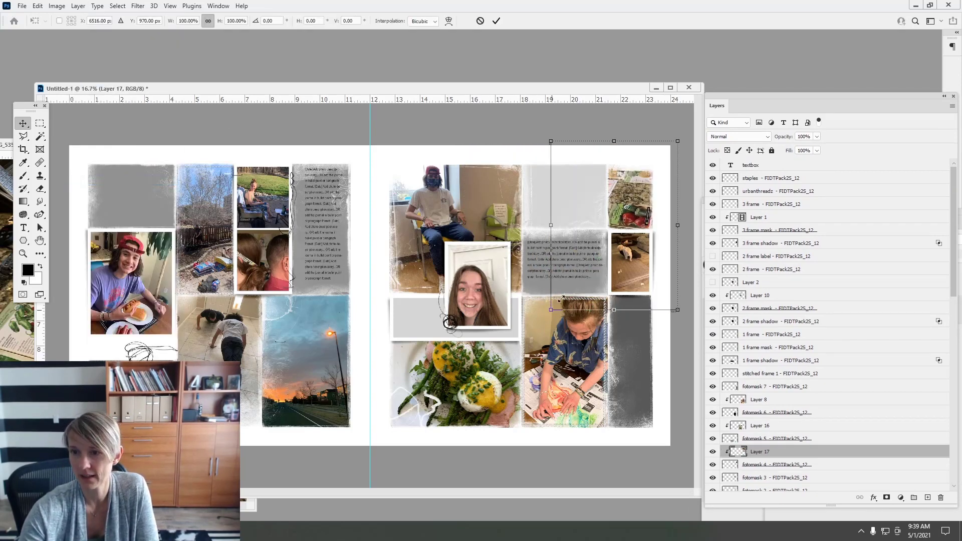
pyautogui.moveTo(550, 310); pyautogui.dragTo(621, 209)
pyautogui.moveTo(667, 153); pyautogui.dragTo(670, 149)
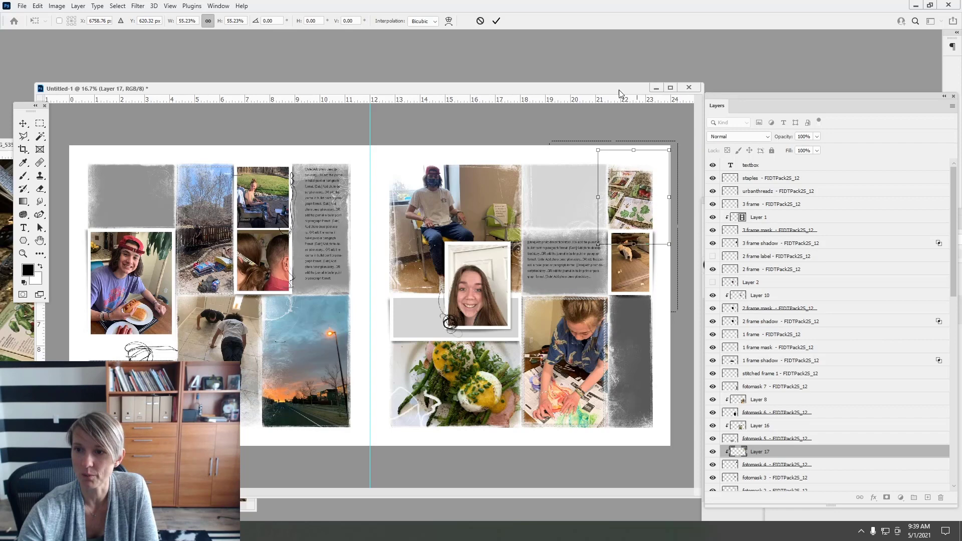
pyautogui.click(496, 21)
# Copy the IMG_5343 artichoke photo directly above the right page's fotomask 2
pyautogui.click(562, 193)
pyautogui.click(22, 357)
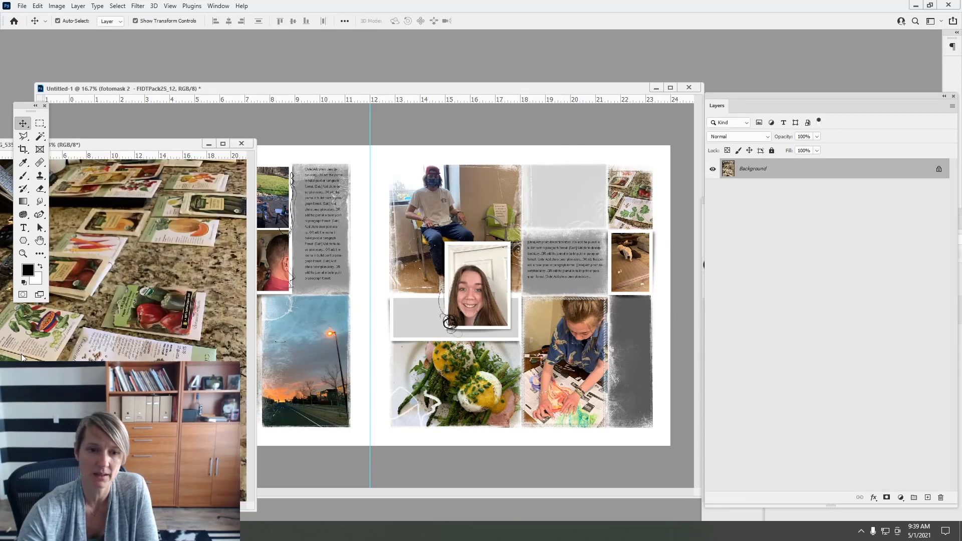
pyautogui.click(176, 89)
pyautogui.moveTo(176, 89); pyautogui.dragTo(103, 151)
pyautogui.moveTo(273, 139); pyautogui.dragTo(290, 91)
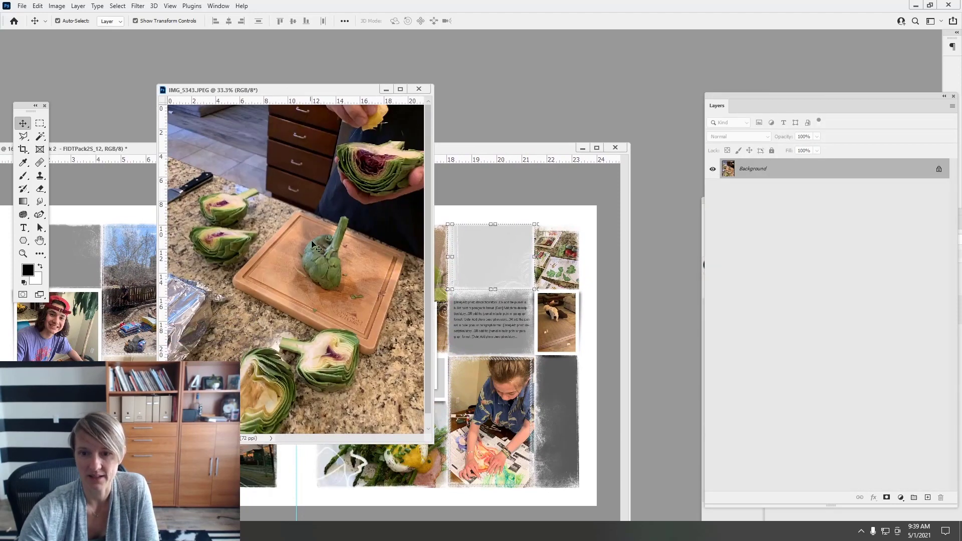
pyautogui.moveTo(312, 243); pyautogui.dragTo(488, 291)
# Clip the artichoke photo to the right page's fotomask 2, scaling it to about 71% and repositioning it to fill the mask
pyautogui.click(78, 6)
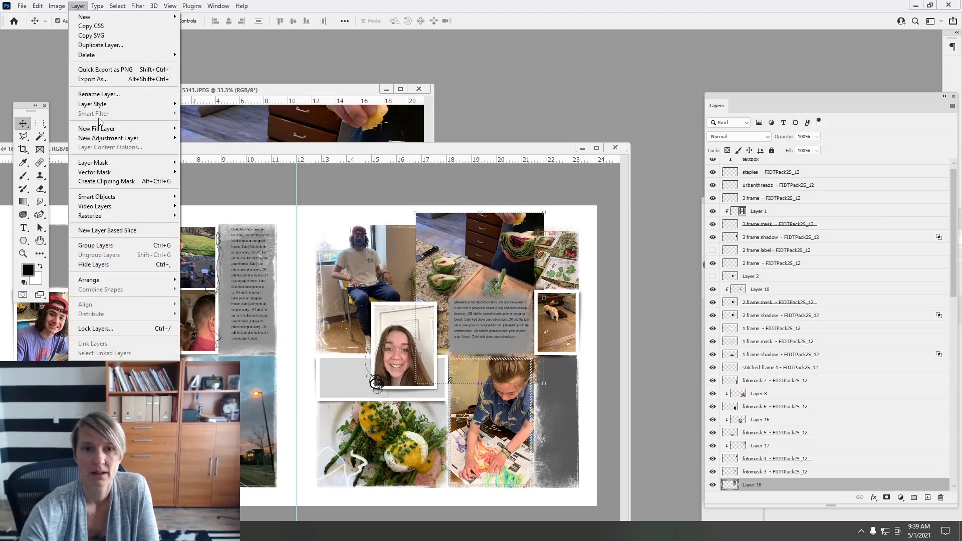
pyautogui.click(120, 181)
pyautogui.moveTo(422, 383); pyautogui.dragTo(451, 344)
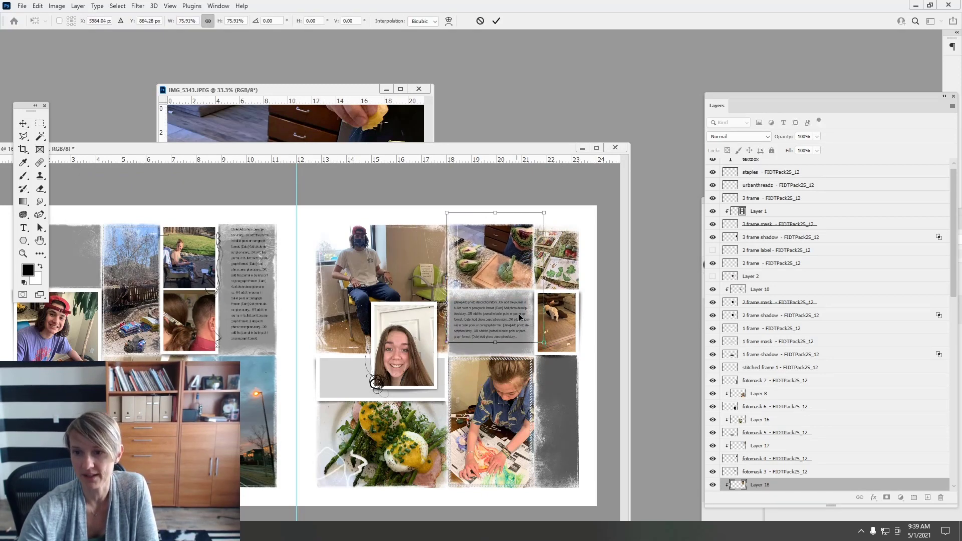
pyautogui.moveTo(512, 279); pyautogui.dragTo(504, 231)
pyautogui.moveTo(439, 165); pyautogui.dragTo(444, 173)
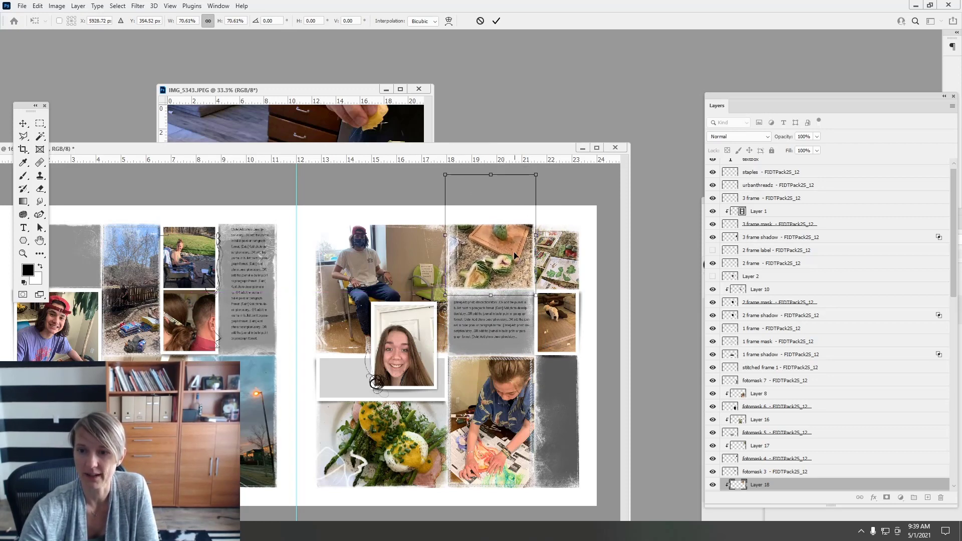
pyautogui.moveTo(513, 257); pyautogui.dragTo(514, 299)
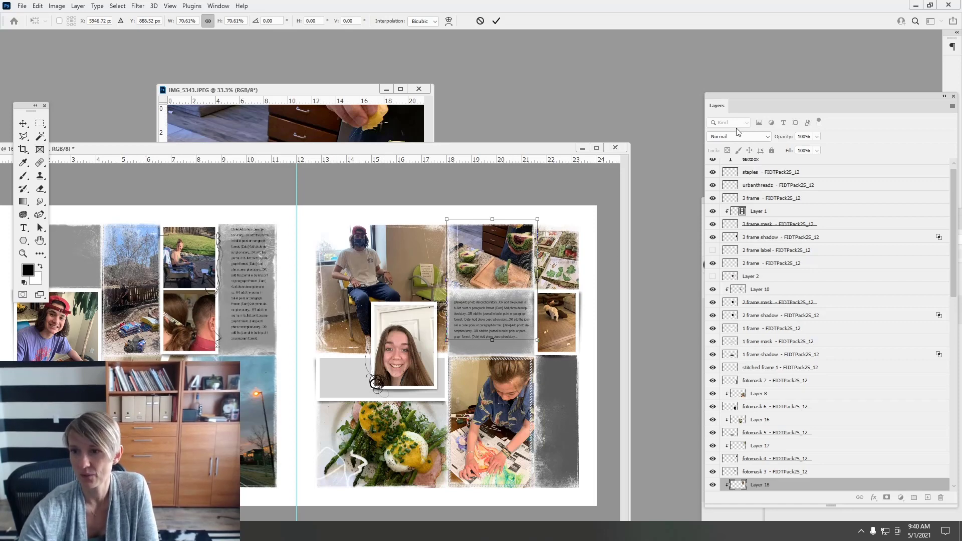
# Delete Layer 18 and copy the artichoke photo from IMG_5343 into the layout directly above fotomask 4 on the left page
pyautogui.moveTo(749, 100); pyautogui.dragTo(702, 45)
pyautogui.moveTo(768, 430); pyautogui.dragTo(891, 442)
pyautogui.click(309, 139)
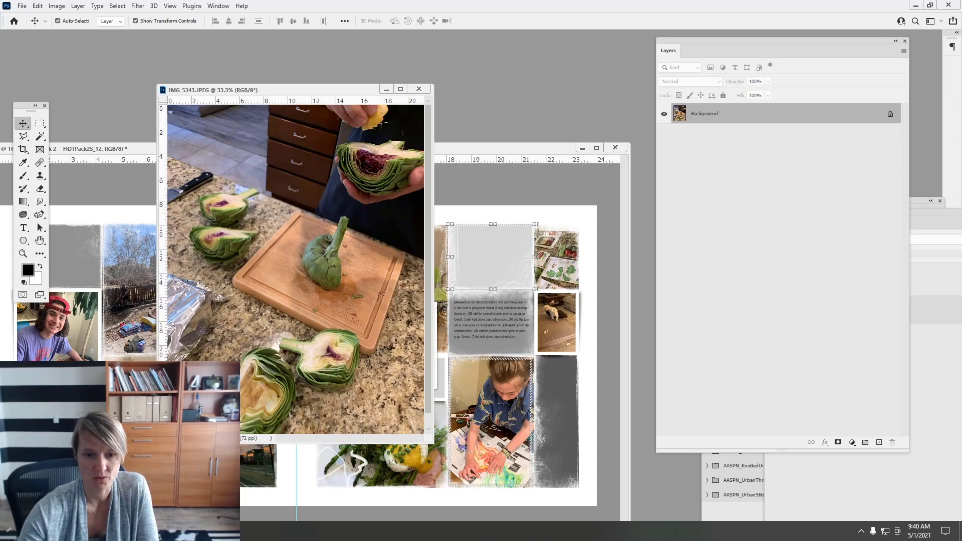
pyautogui.click(81, 257)
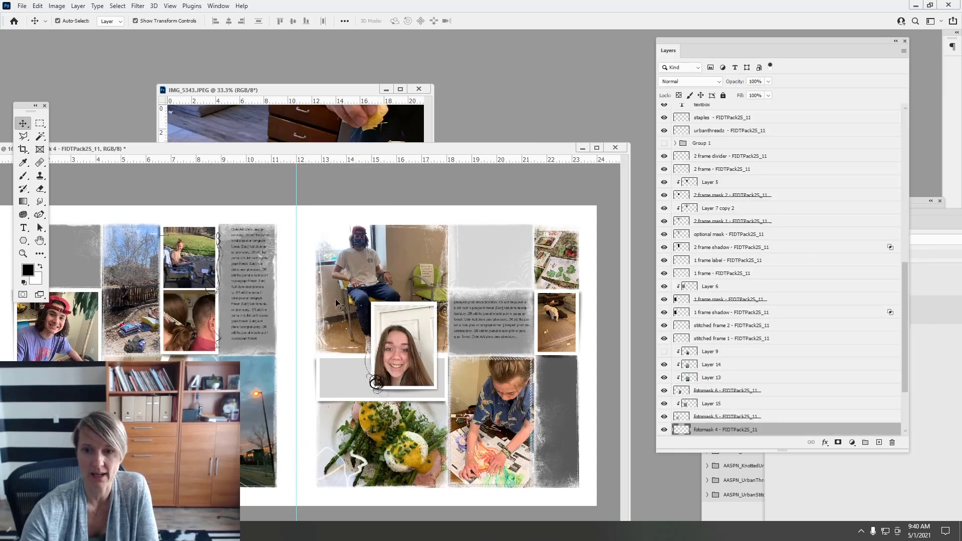
pyautogui.moveTo(329, 95); pyautogui.dragTo(408, 86)
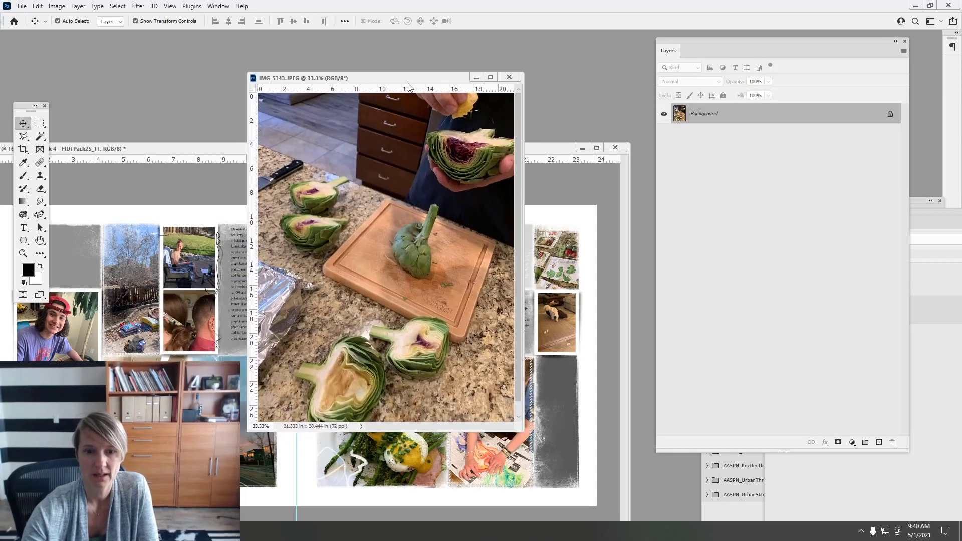
pyautogui.moveTo(390, 216); pyautogui.dragTo(99, 373)
# Clip the artichoke photo to fotomask 4, scale it to 110.03%, and position it within the mask
pyautogui.click(78, 6)
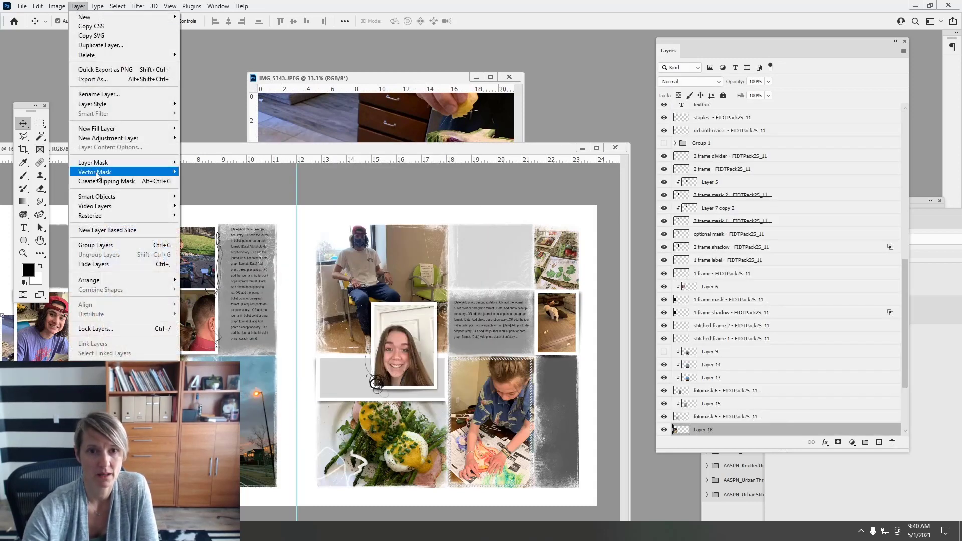
pyautogui.click(120, 180)
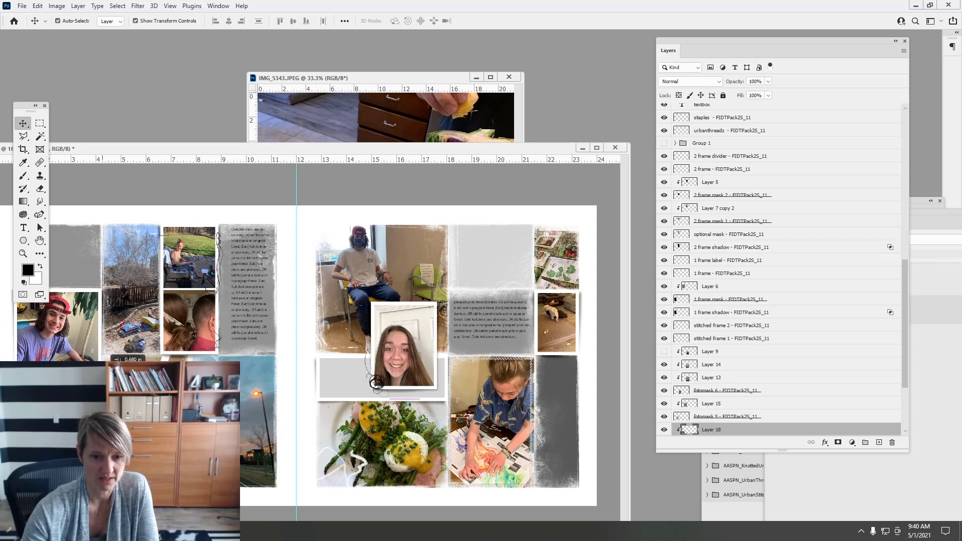
pyautogui.moveTo(102, 379); pyautogui.dragTo(108, 372)
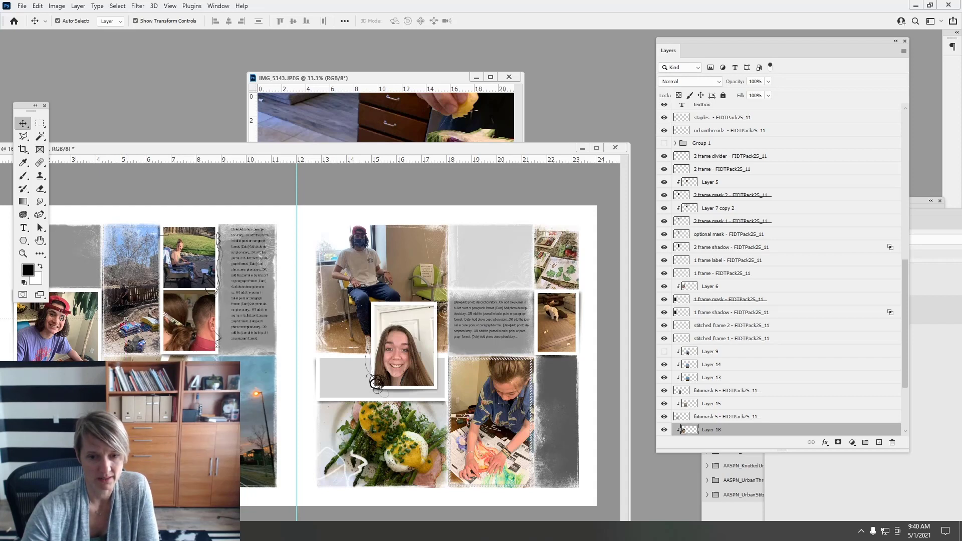
pyautogui.moveTo(126, 489); pyautogui.dragTo(139, 506)
pyautogui.moveTo(68, 431); pyautogui.dragTo(68, 411)
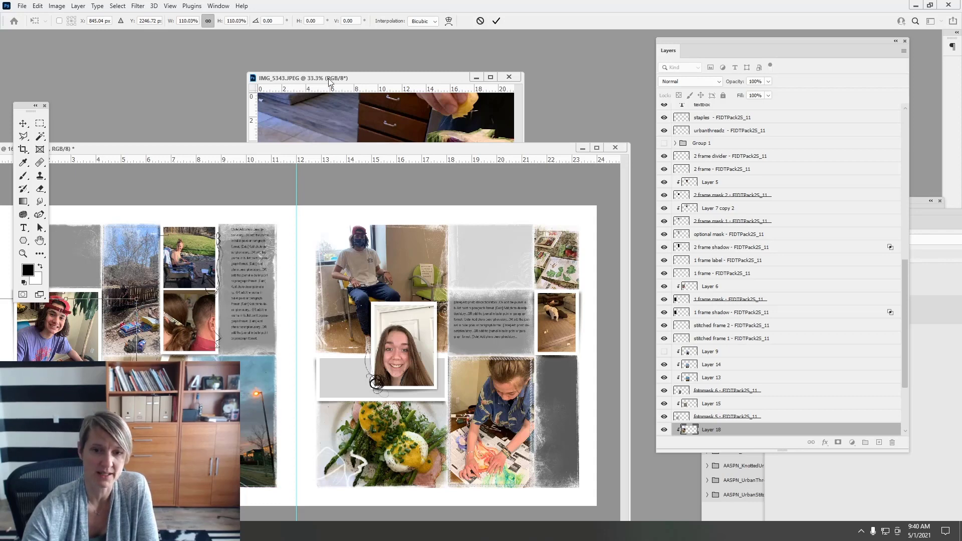
pyautogui.click(497, 22)
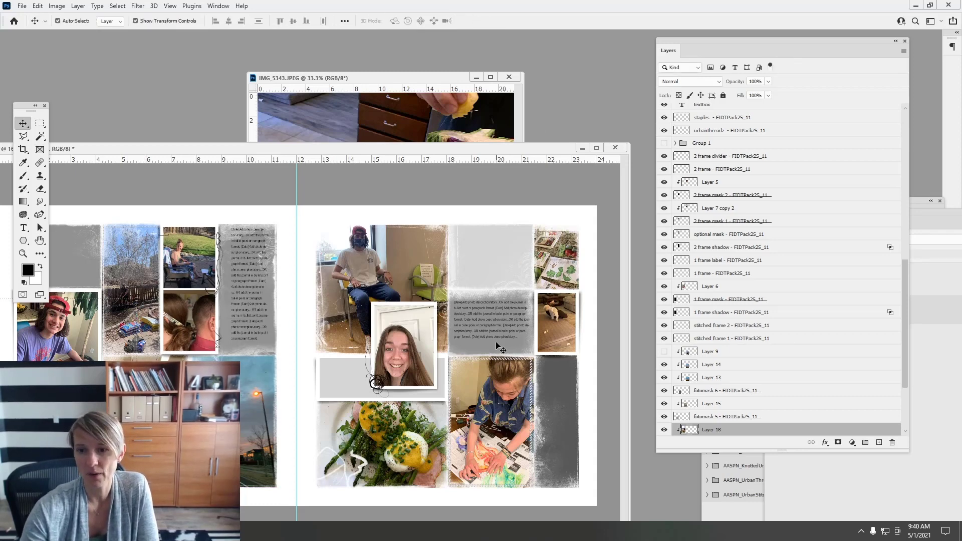
# Unclip the seed-packet photo in Layer 17 by moving it below fotomask 4 and place it over the right page's empty light grey mask
pyautogui.click(505, 280)
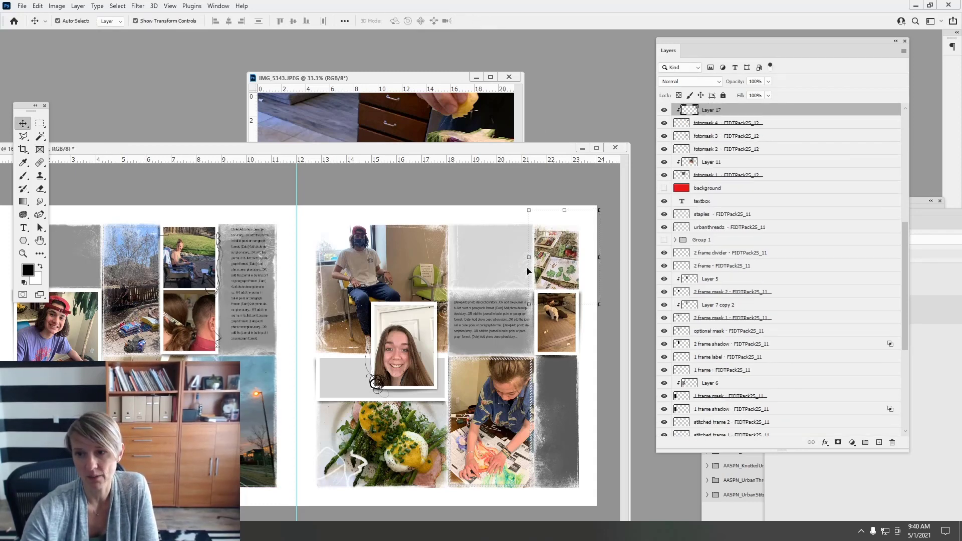
pyautogui.moveTo(497, 271); pyautogui.dragTo(492, 265)
pyautogui.click(570, 270)
pyautogui.moveTo(699, 110); pyautogui.dragTo(697, 130)
pyautogui.moveTo(571, 221); pyautogui.dragTo(498, 224)
pyautogui.click(57, 7)
pyautogui.moveTo(80, 100)
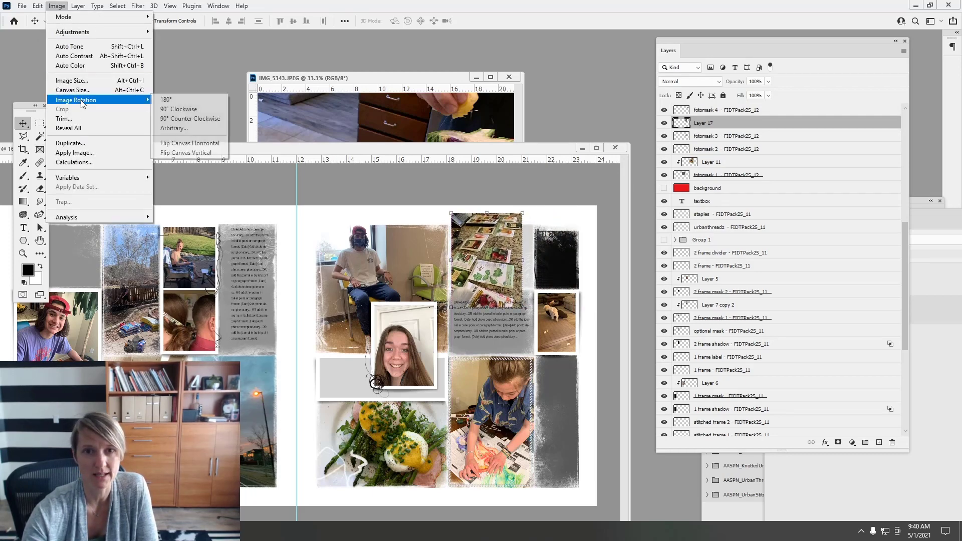
pyautogui.click(197, 128)
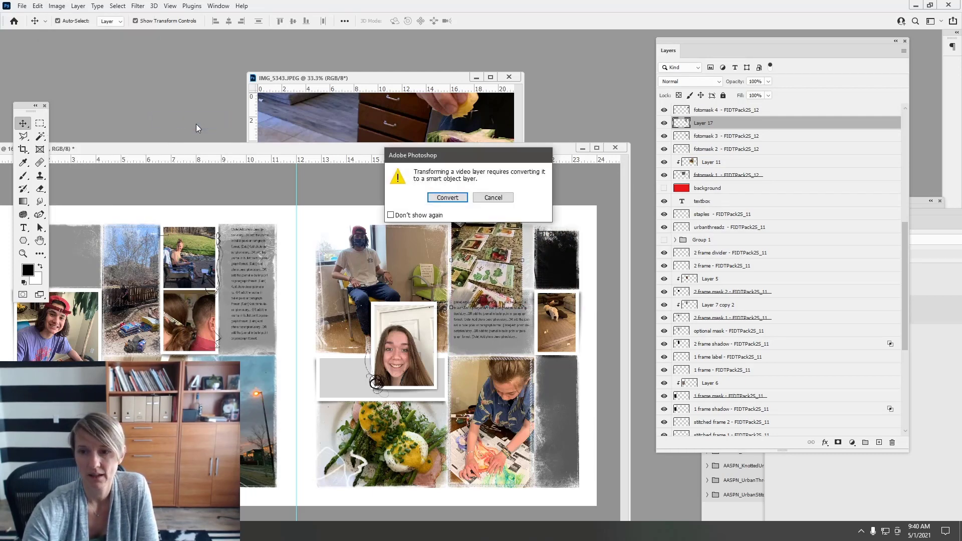
pyautogui.click(493, 197)
# Rotate the seed-packet photo a quarter turn to landscape, then by 180°, and align it over the empty mask
pyautogui.click(38, 5)
pyautogui.moveTo(76, 234)
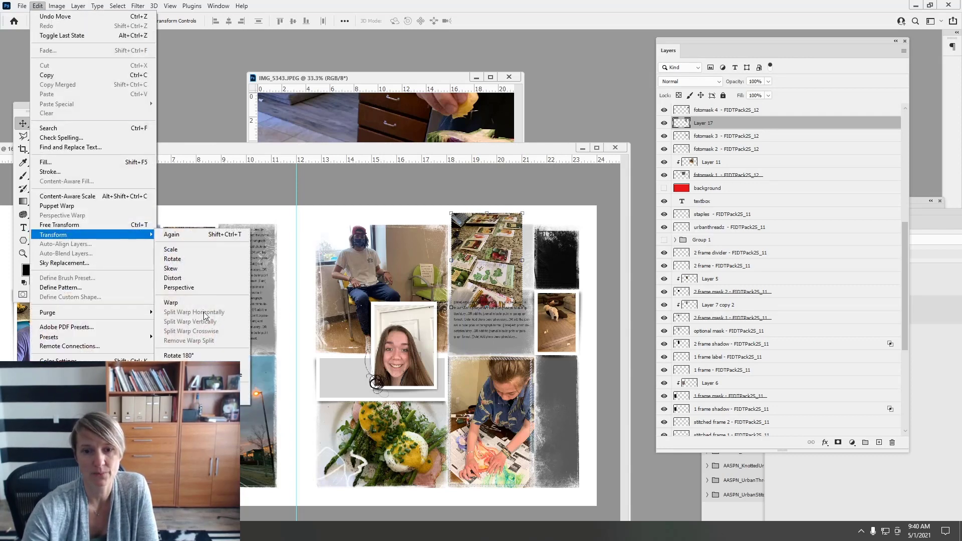
pyautogui.click(191, 364)
pyautogui.moveTo(489, 264); pyautogui.dragTo(495, 270)
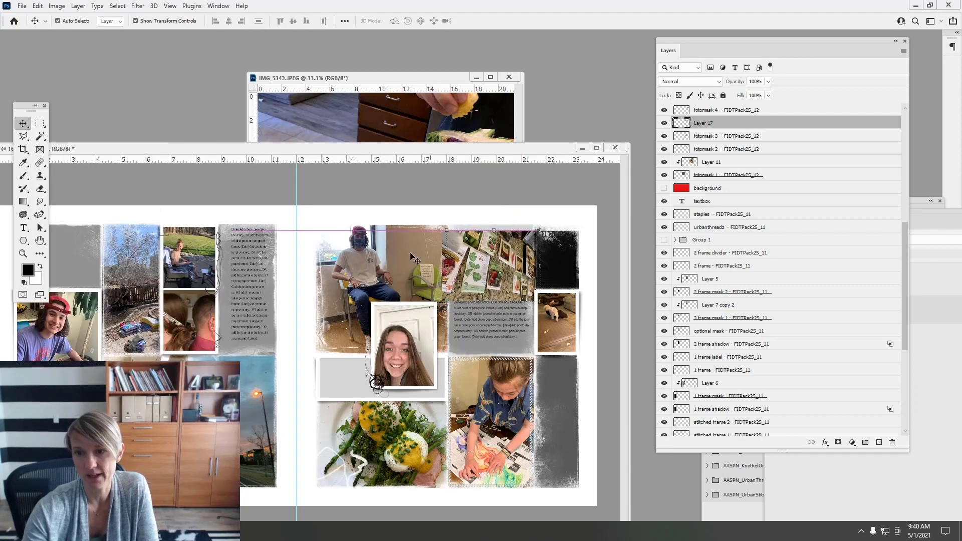
pyautogui.click(37, 6)
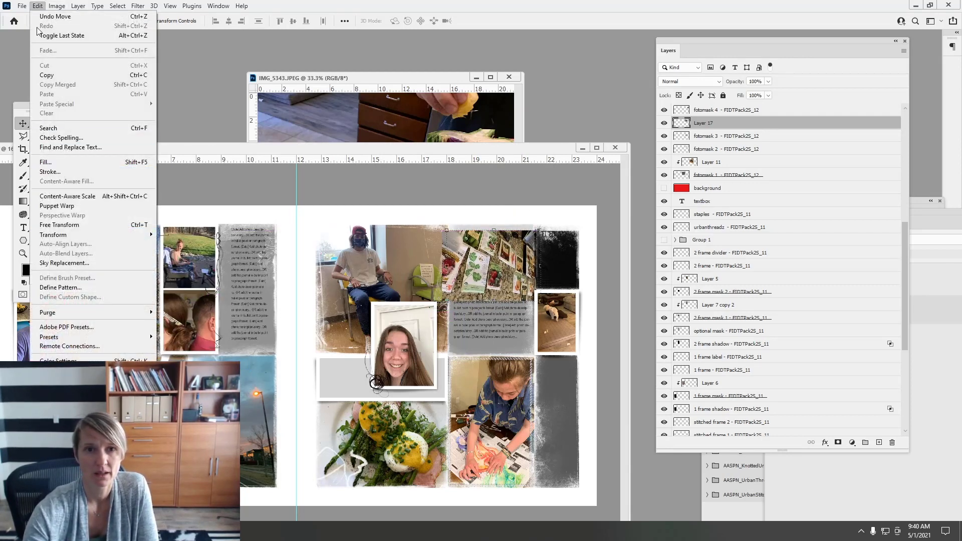
pyautogui.moveTo(90, 234)
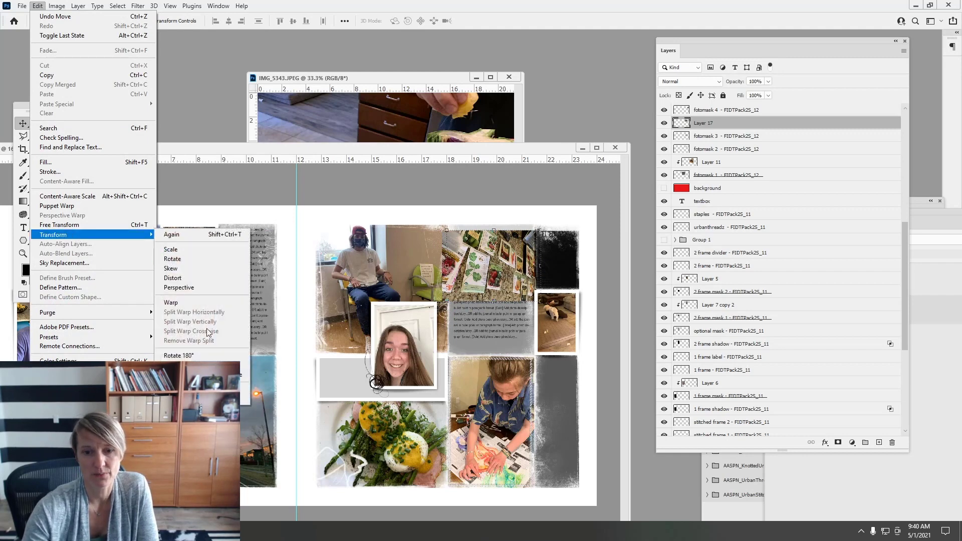
pyautogui.click(178, 355)
pyautogui.moveTo(477, 263); pyautogui.dragTo(477, 257)
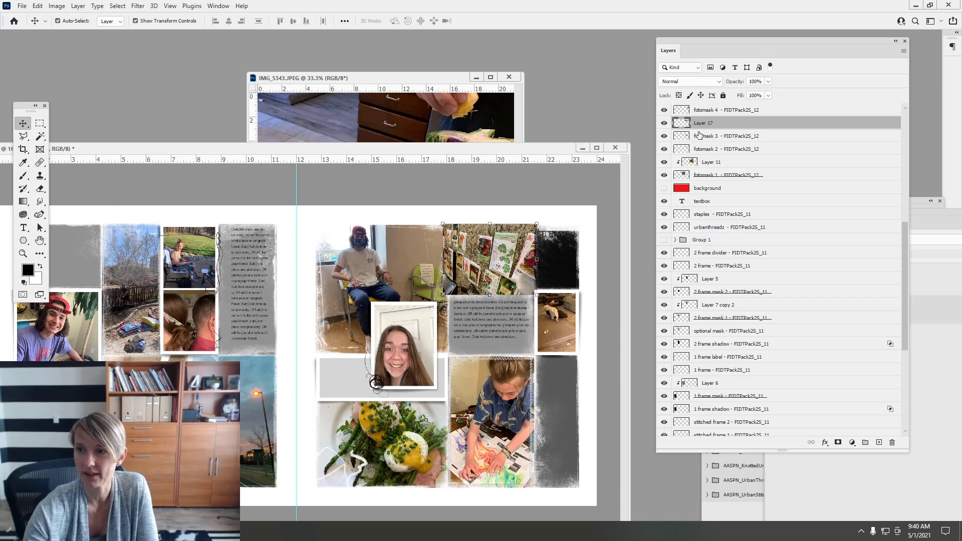
# Delete Layer 17 and place a fresh copy of the seed-packet photo IMG_5352 on the right page above fotomask 3
pyautogui.moveTo(698, 128); pyautogui.dragTo(892, 441)
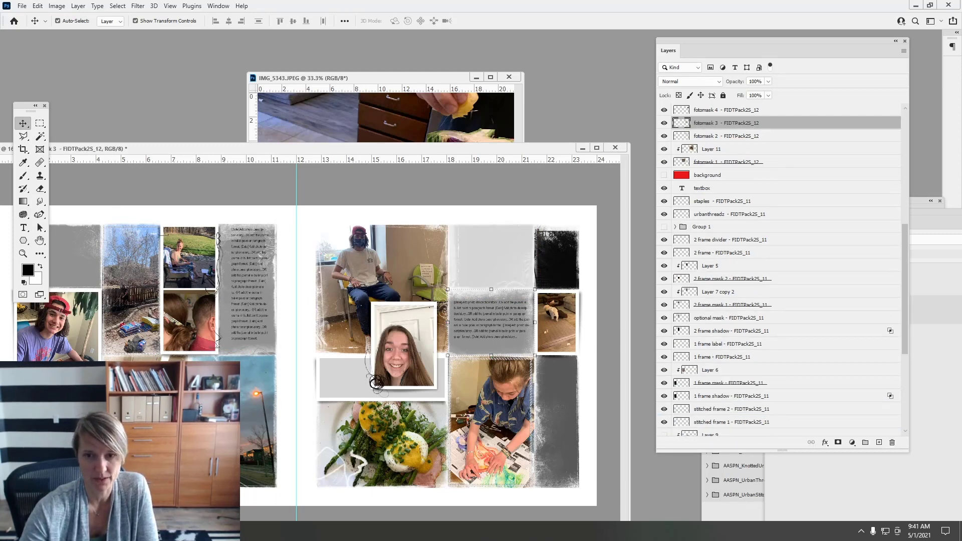
pyautogui.hotkey('alt', 'Tab')
pyautogui.click(325, 160)
pyautogui.moveTo(326, 160); pyautogui.dragTo(426, 287)
pyautogui.moveTo(344, 284); pyautogui.dragTo(504, 202)
pyautogui.click(480, 21)
# Move the IMG_5352 layer directly above fotomask 2 and clip it to that mask
pyautogui.click(77, 6)
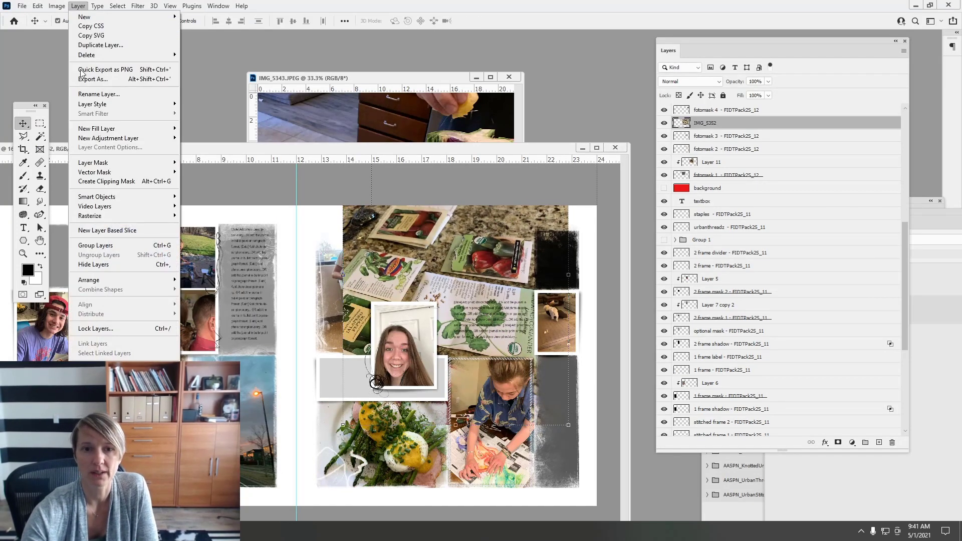
pyautogui.click(125, 180)
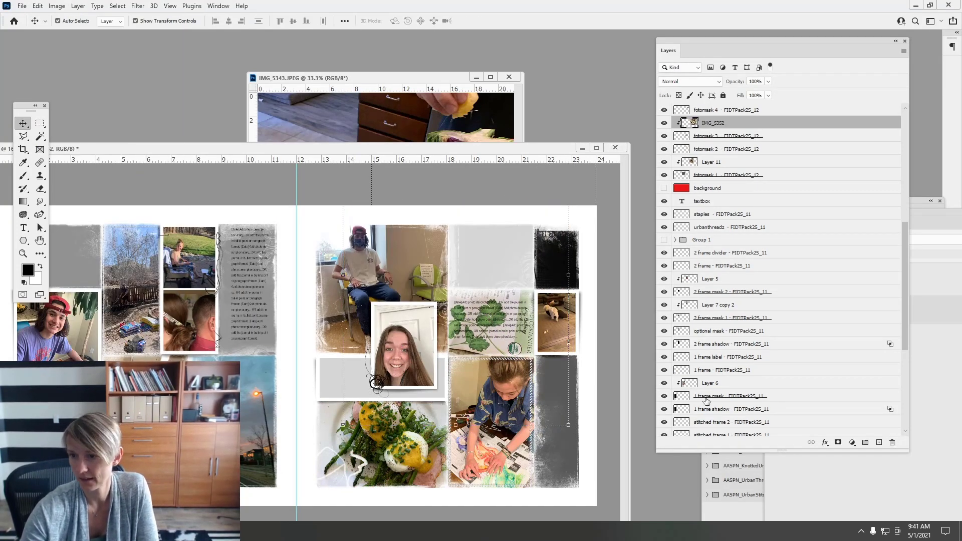
pyautogui.moveTo(696, 125); pyautogui.dragTo(696, 137)
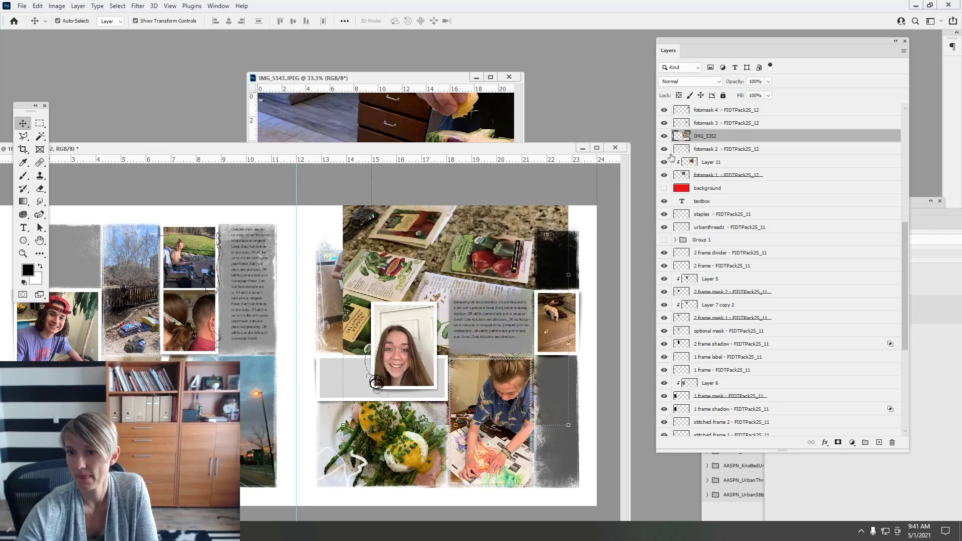
pyautogui.click(78, 6)
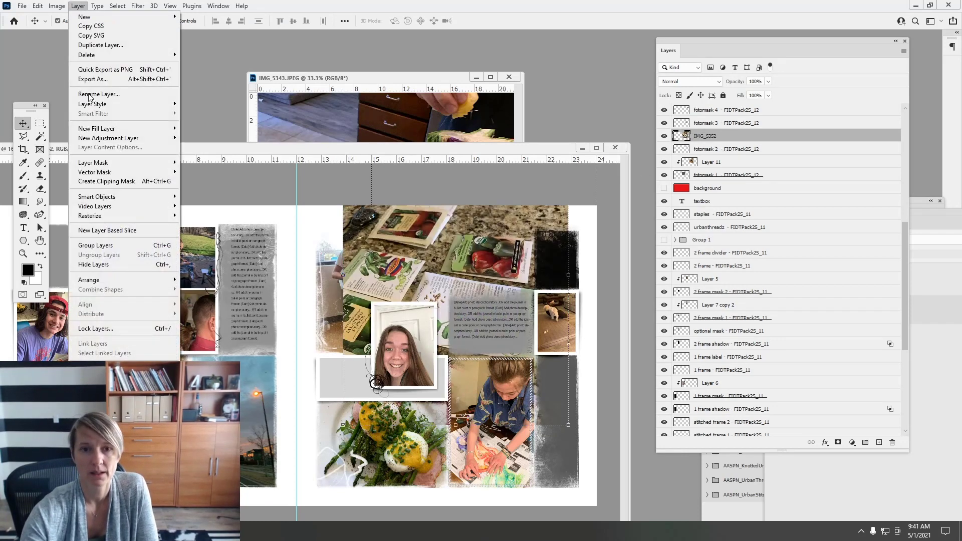
pyautogui.click(124, 181)
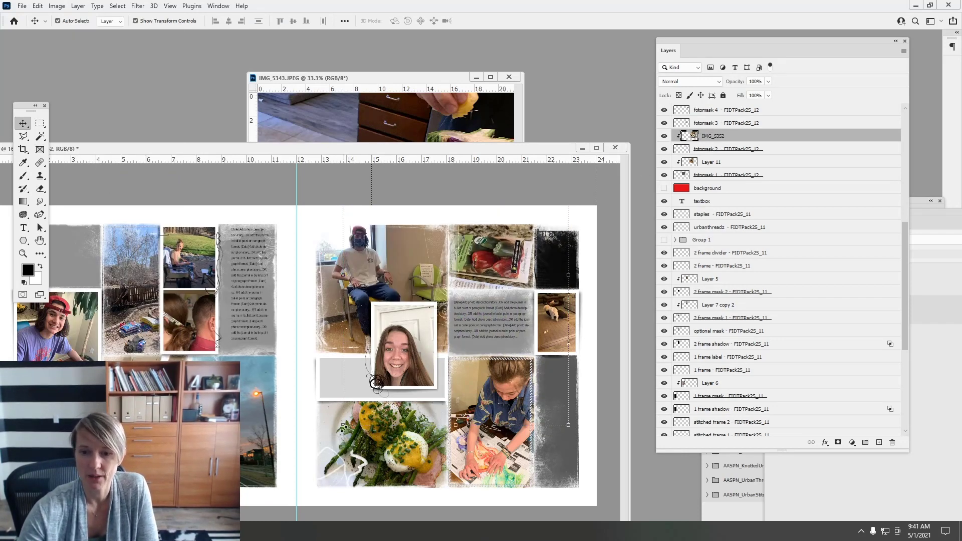
# Scale the IMG_5352 photo to 52.88% and position it so the seed packets fill the mask
pyautogui.moveTo(343, 425); pyautogui.dragTo(447, 312)
pyautogui.moveTo(508, 249); pyautogui.dragTo(493, 264)
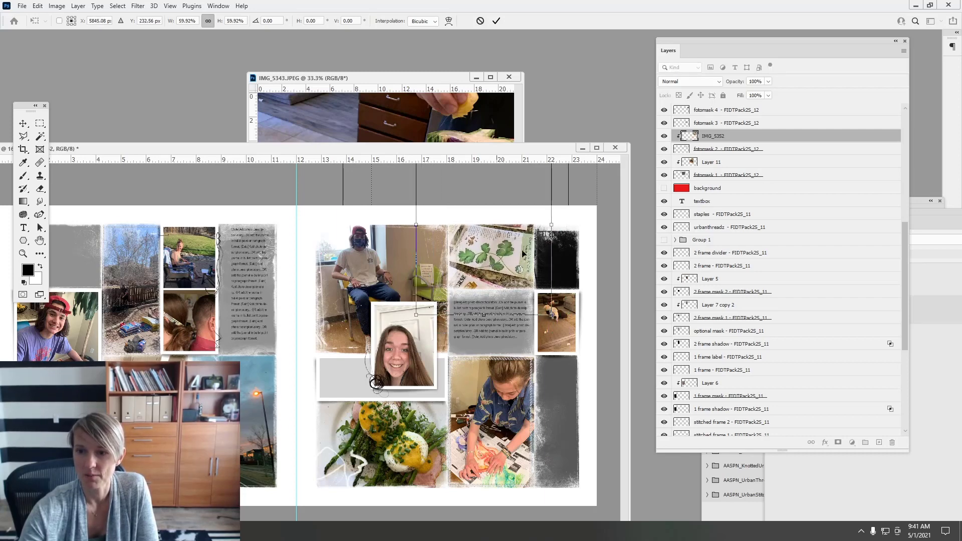
pyautogui.moveTo(551, 315); pyautogui.dragTo(531, 293)
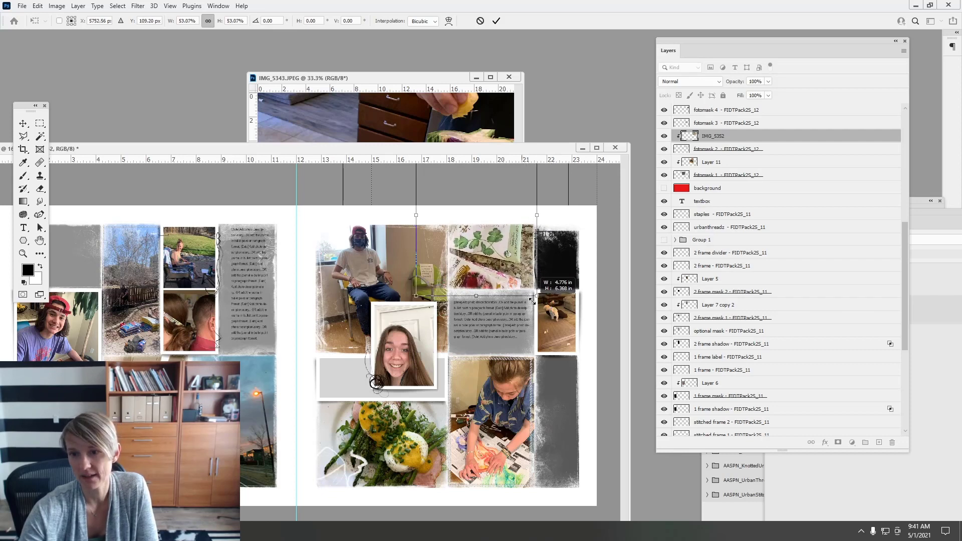
pyautogui.moveTo(503, 249); pyautogui.dragTo(507, 260)
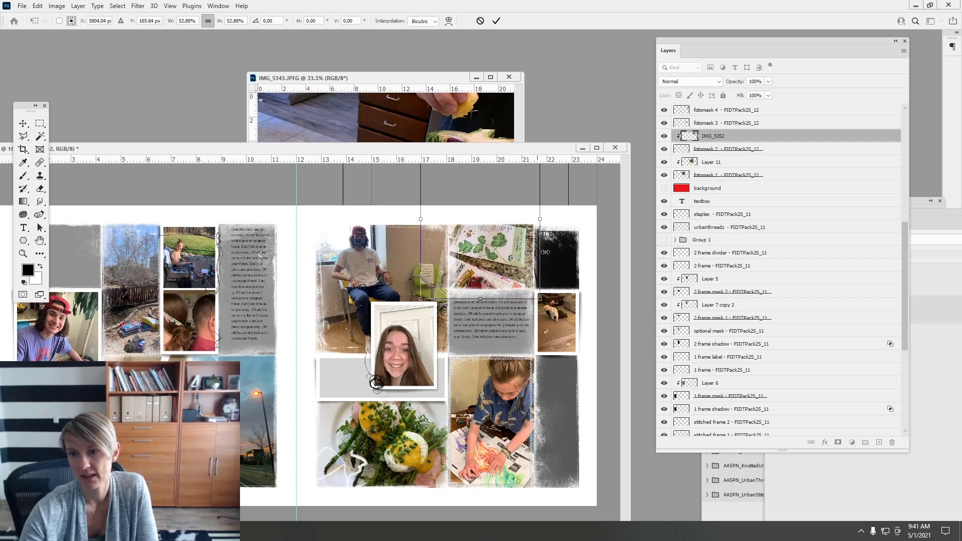
pyautogui.click(495, 21)
# Close the IMG_5343 document and reposition the layout document so both pages are in view
pyautogui.moveTo(559, 259); pyautogui.dragTo(559, 260)
pyautogui.moveTo(357, 151); pyautogui.dragTo(401, 130)
pyautogui.moveTo(411, 78); pyautogui.dragTo(373, 54)
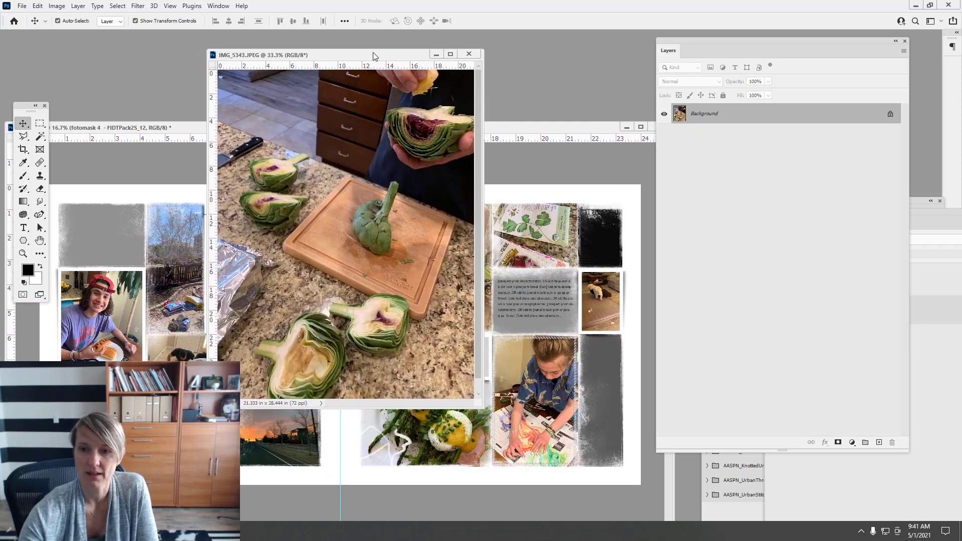
pyautogui.click(468, 54)
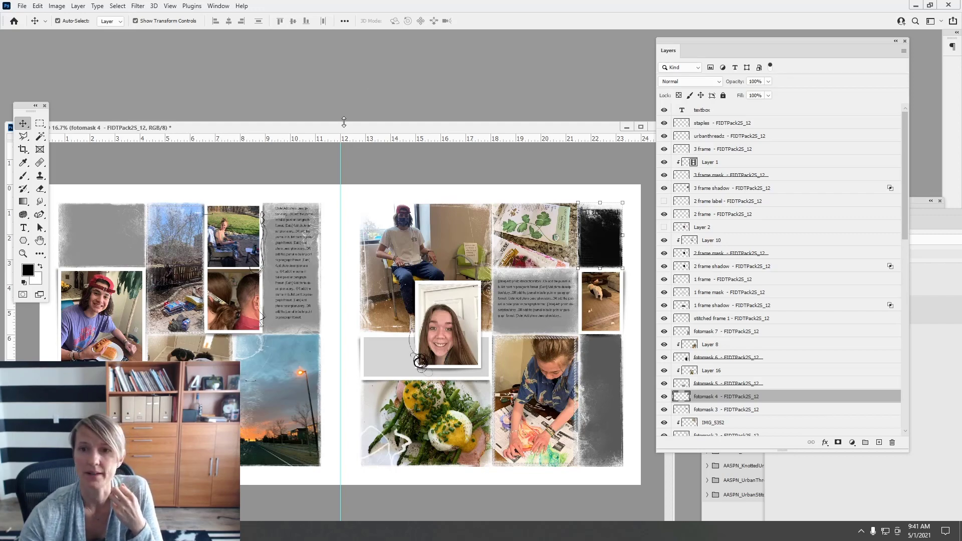
pyautogui.moveTo(348, 129); pyautogui.dragTo(345, 50)
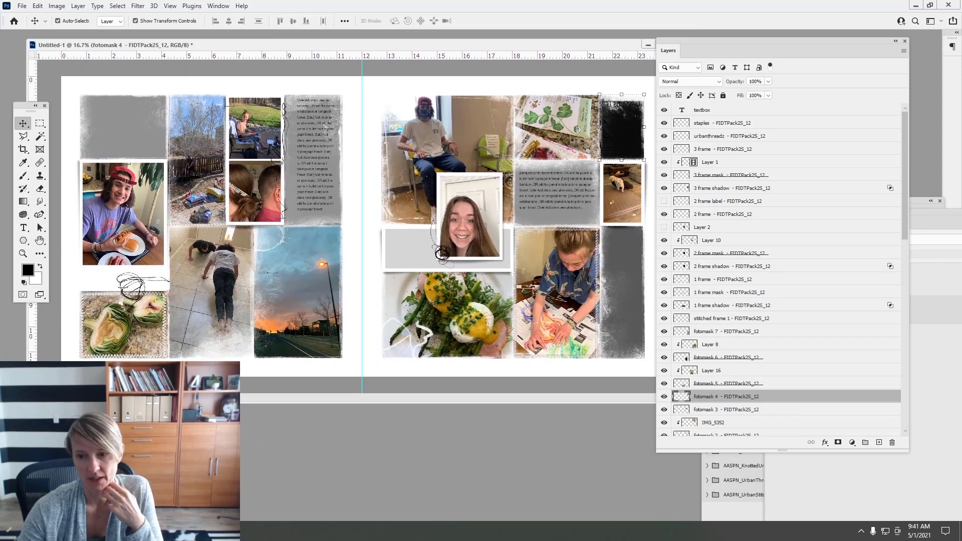
pyautogui.click(172, 531)
pyautogui.moveTo(544, 304); pyautogui.dragTo(513, 330)
pyautogui.click(847, 132)
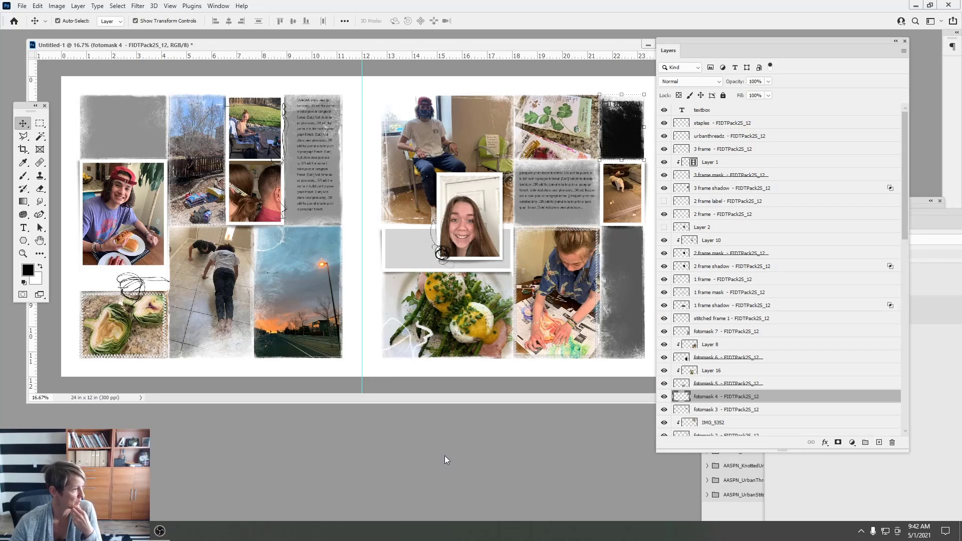
# Check the left page's tall upper photo by hiding and showing Layer 9 copy, then select the framed photo in Layer 6
pyautogui.moveTo(362, 41); pyautogui.dragTo(358, 51)
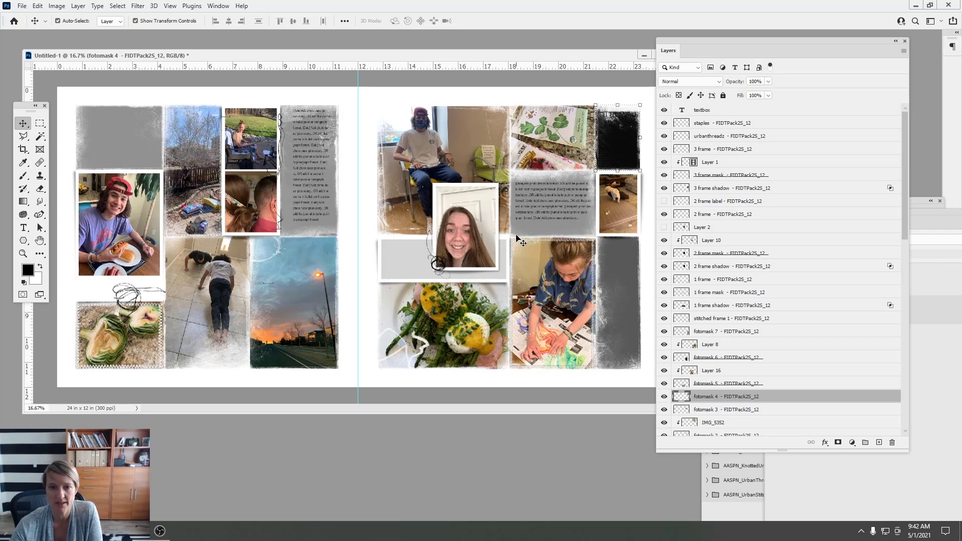
pyautogui.moveTo(721, 48); pyautogui.dragTo(726, 40)
pyautogui.moveTo(925, 222); pyautogui.dragTo(913, 422)
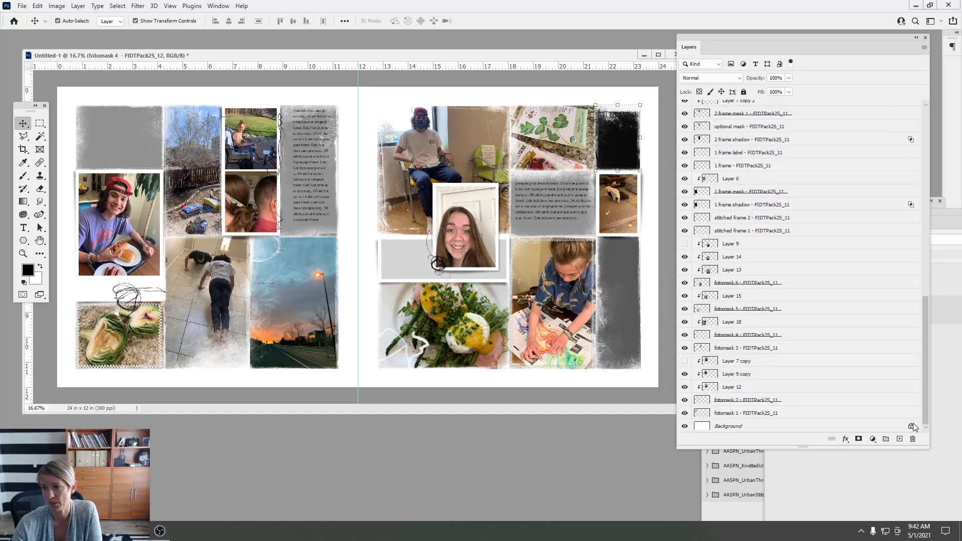
pyautogui.click(712, 375)
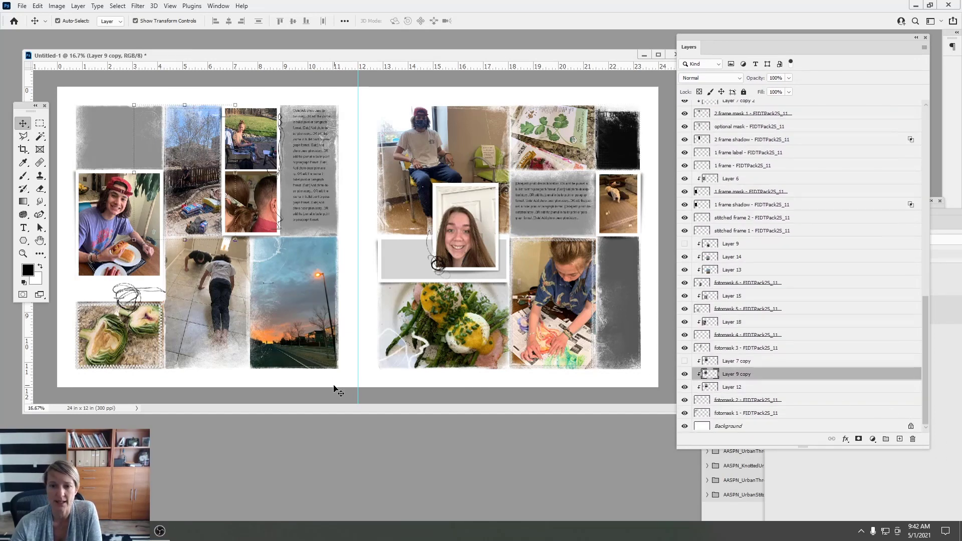
pyautogui.click(684, 374)
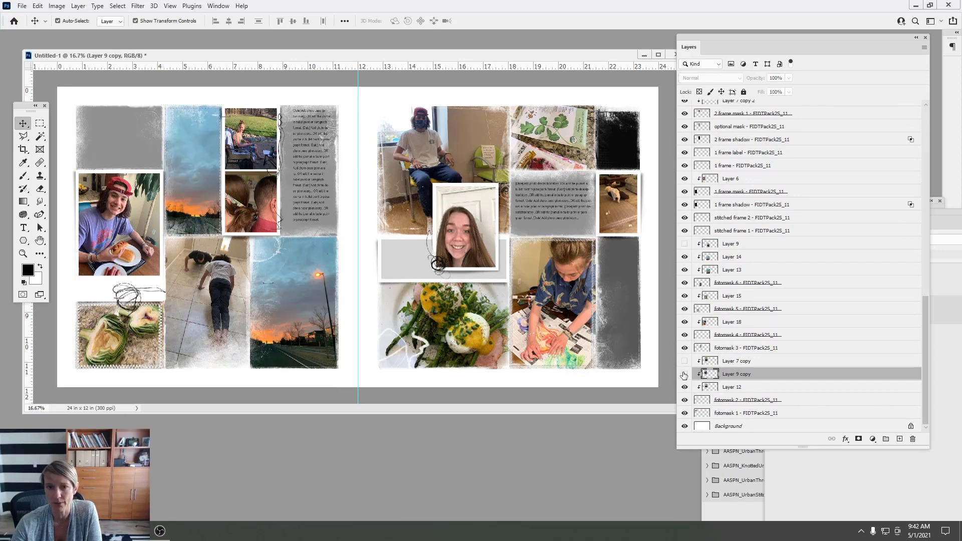
pyautogui.click(684, 374)
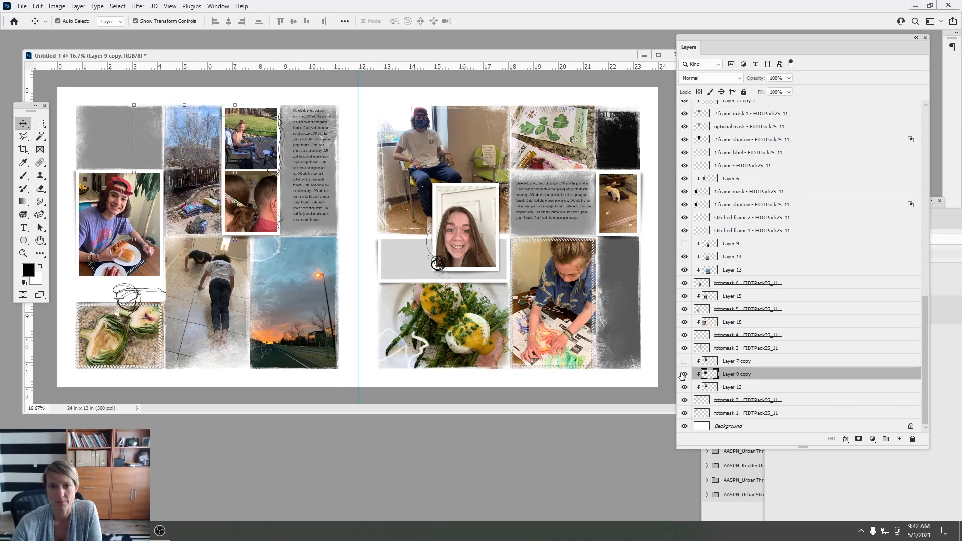
pyautogui.click(95, 202)
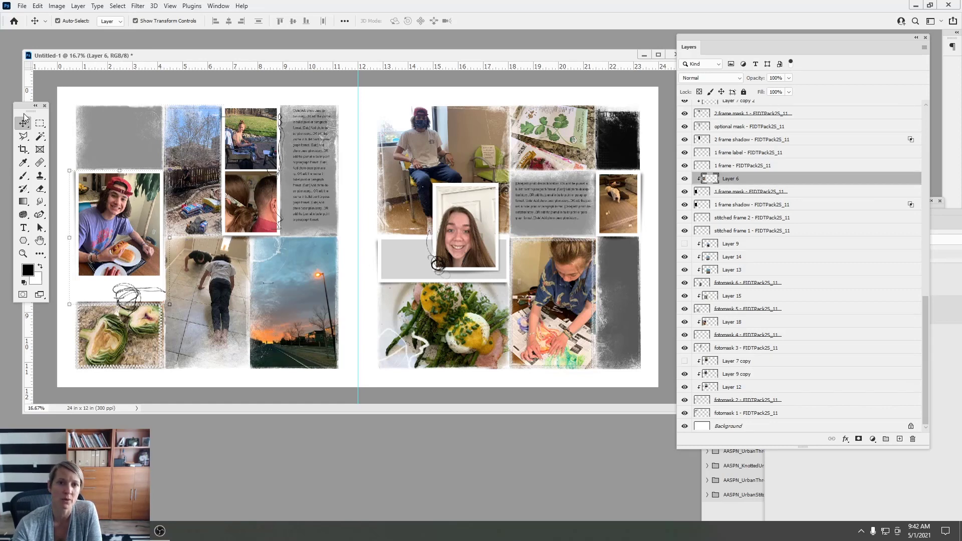
# Brighten the framed Layer 6 photo with Curves, raising the highlights and setting a shadow point at input 48, output 62
pyautogui.click(56, 7)
pyautogui.moveTo(76, 34)
pyautogui.click(173, 51)
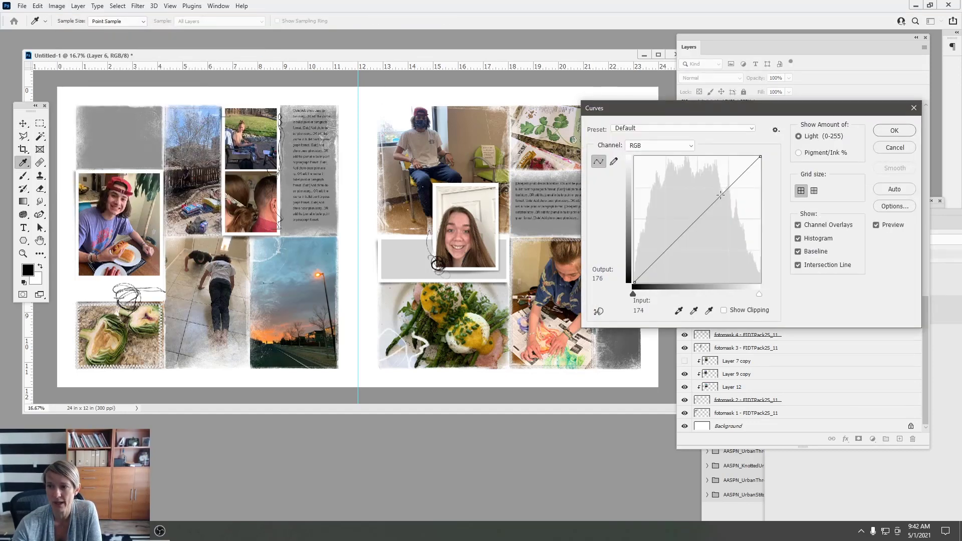
pyautogui.moveTo(721, 194); pyautogui.dragTo(715, 181)
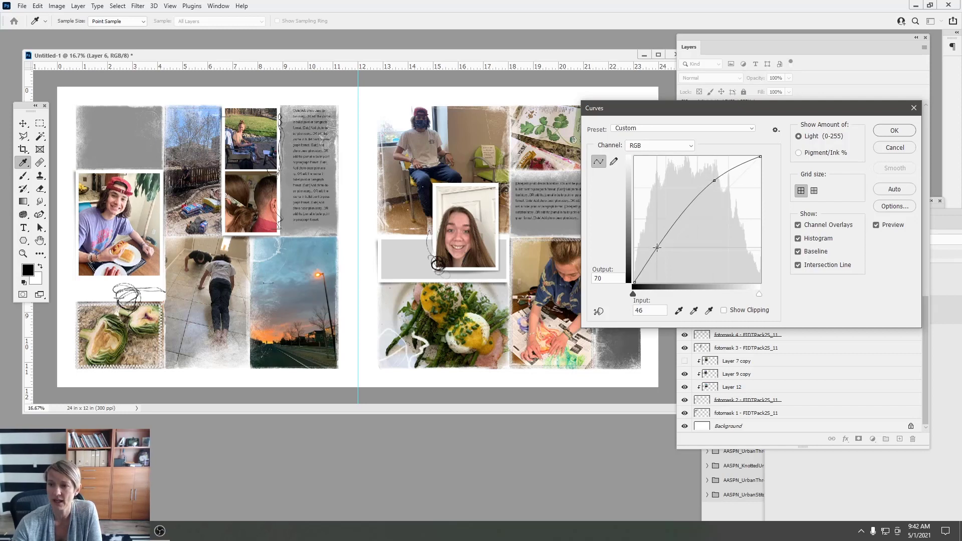
pyautogui.moveTo(656, 247); pyautogui.dragTo(658, 252)
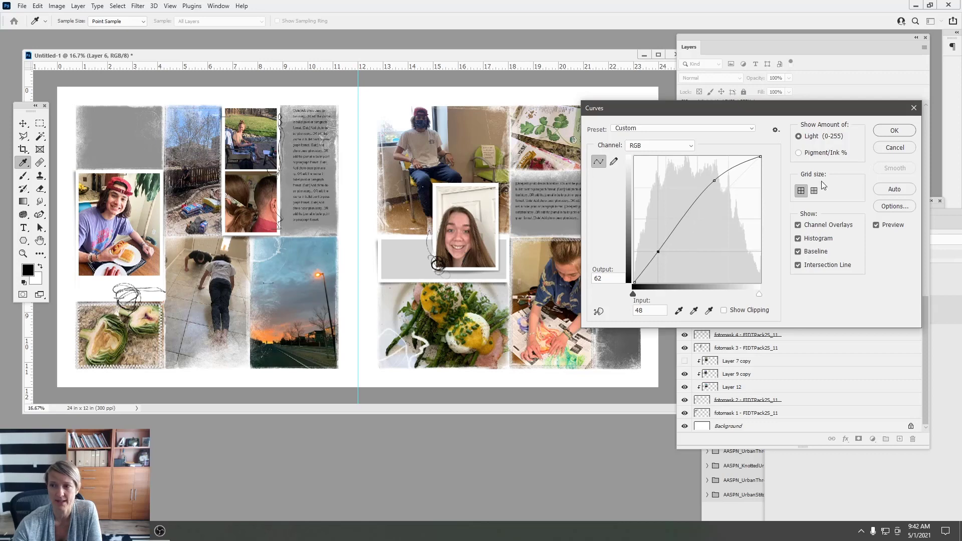
pyautogui.click(889, 131)
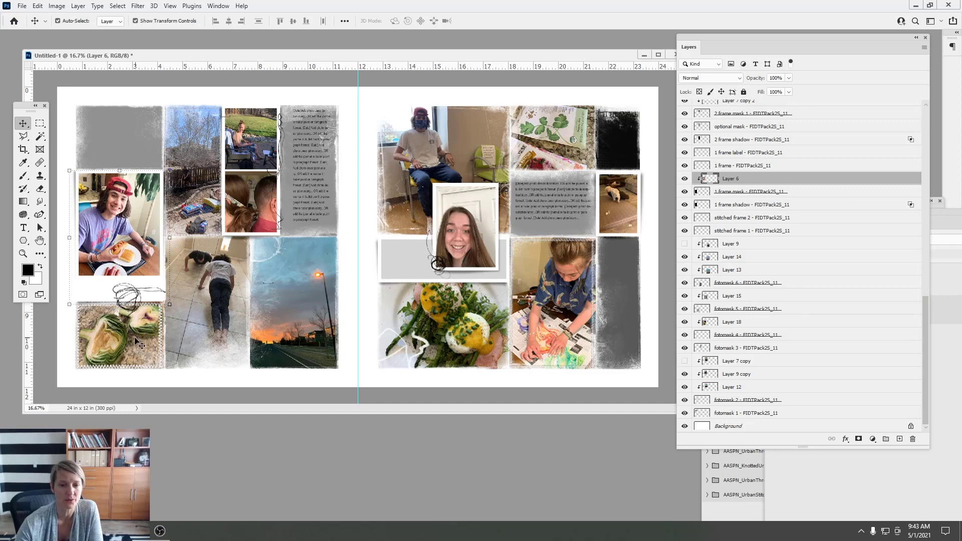
# Adjust Levels on the Layer 9 copy yard photo, setting the black input to 3 and the white input to 251
pyautogui.click(201, 194)
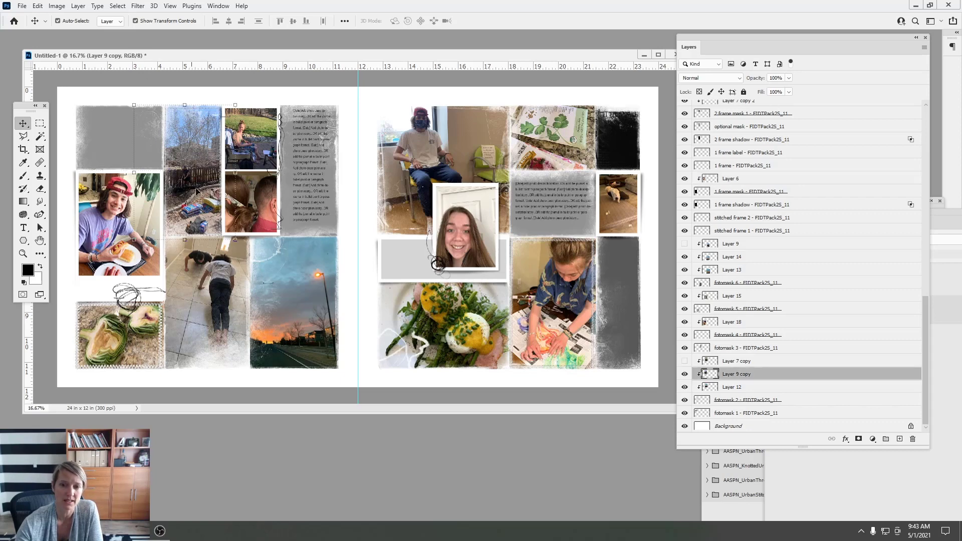
pyautogui.click(63, 7)
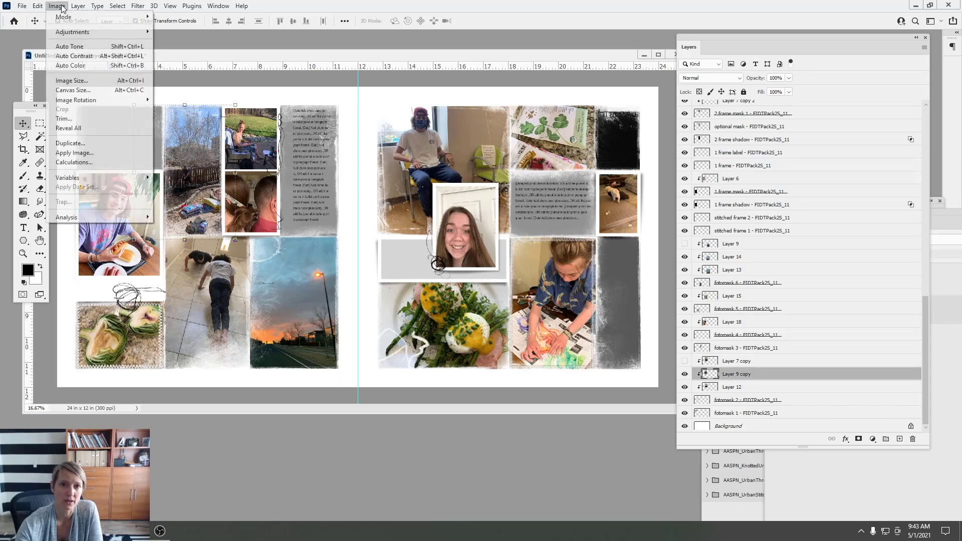
pyautogui.moveTo(75, 31)
pyautogui.click(170, 40)
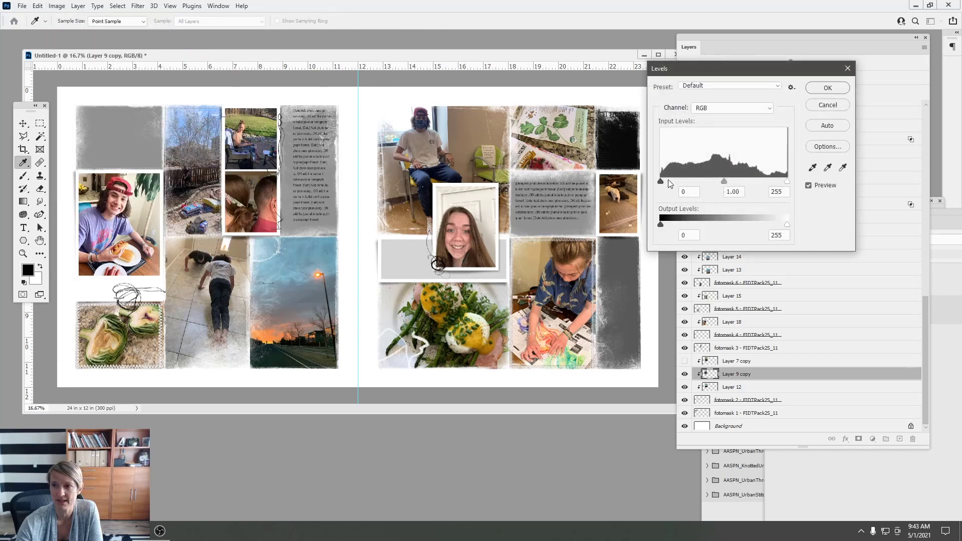
pyautogui.moveTo(661, 182); pyautogui.dragTo(662, 182)
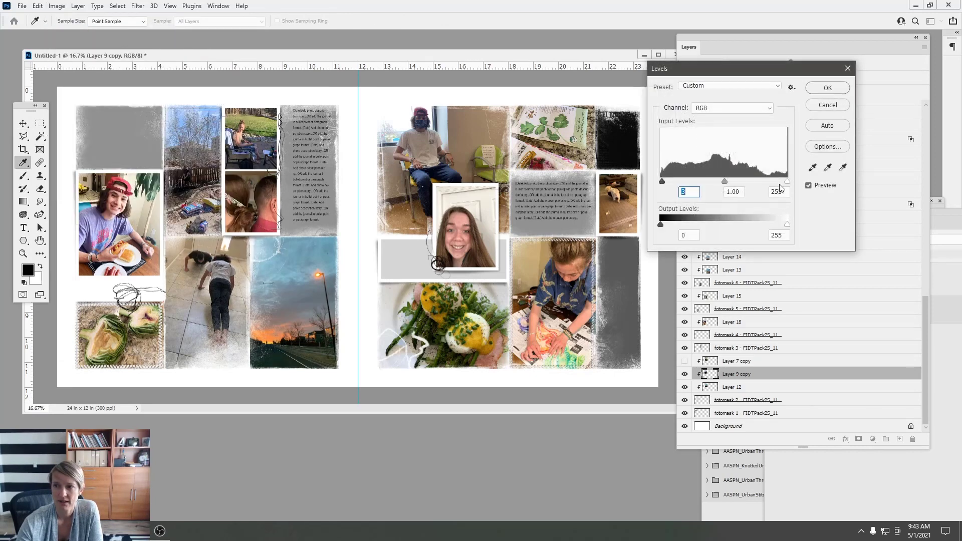
pyautogui.moveTo(787, 182); pyautogui.dragTo(785, 182)
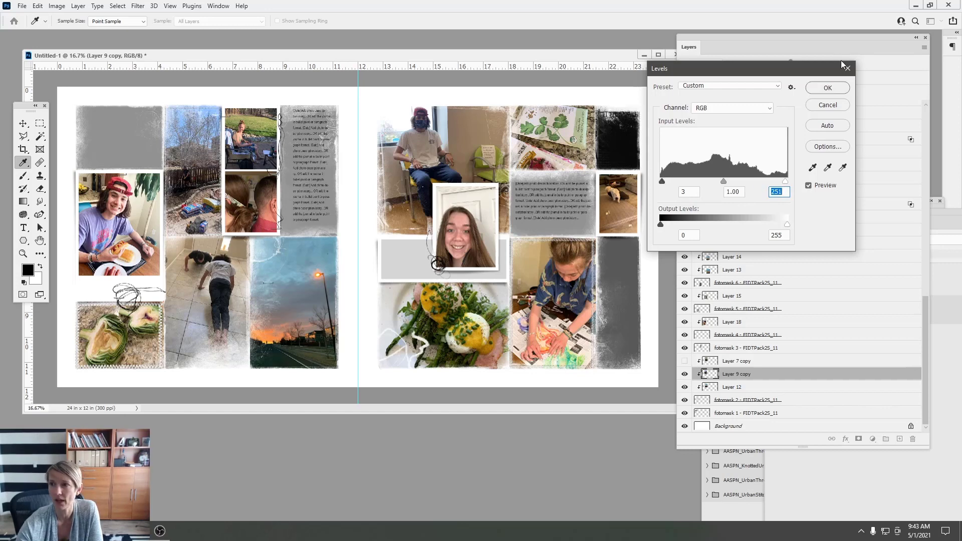
pyautogui.click(827, 88)
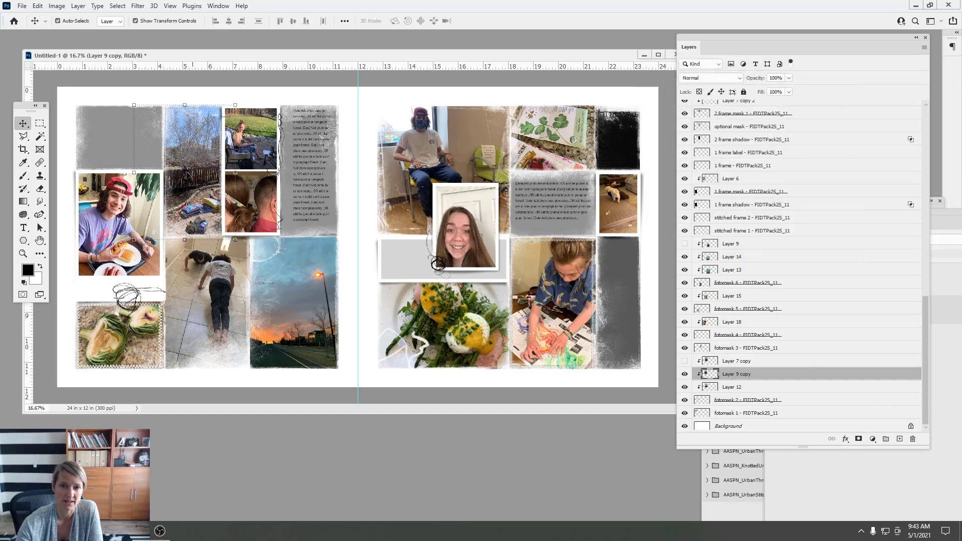
# Apply Shadows/Highlights to the Layer 9 copy photo with shadows at 35% and highlights at 0%
pyautogui.click(57, 6)
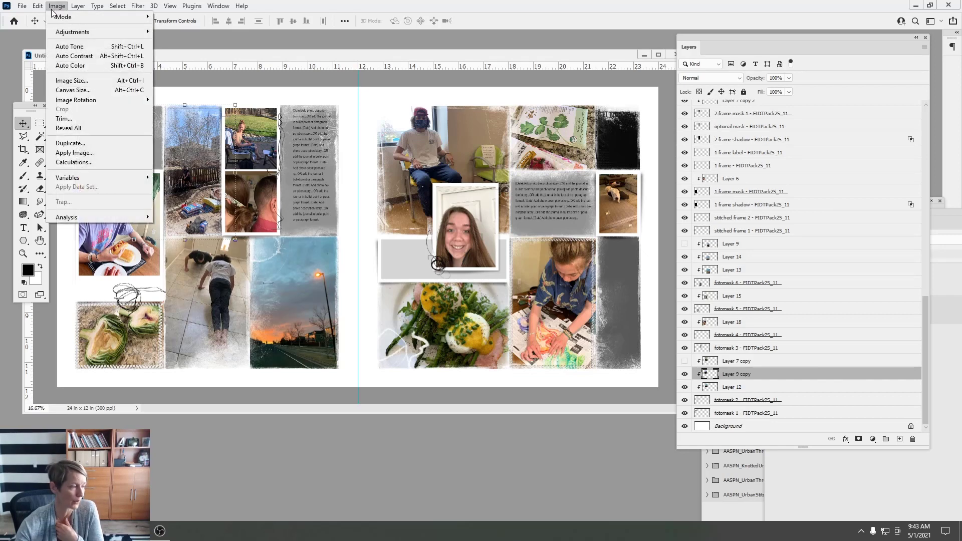
pyautogui.moveTo(51, 19)
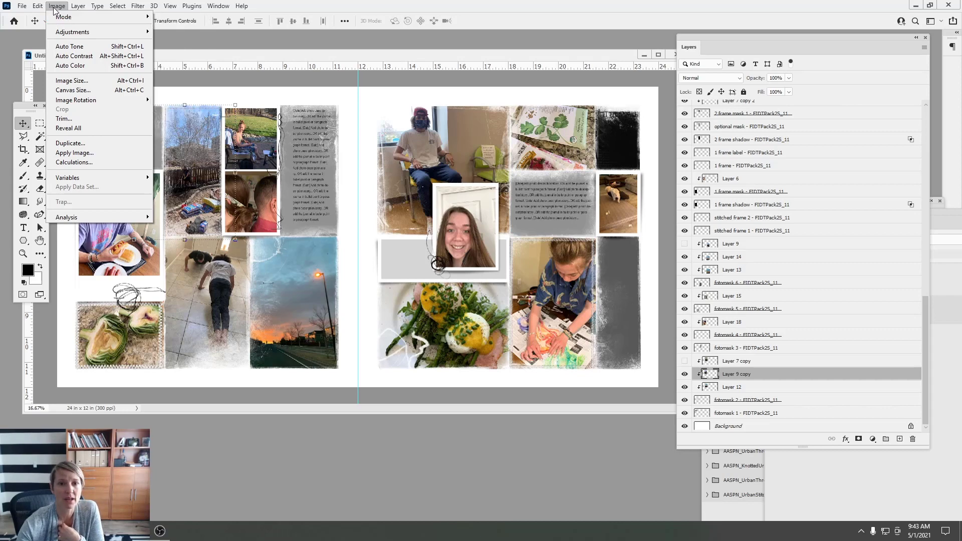
pyautogui.moveTo(79, 34)
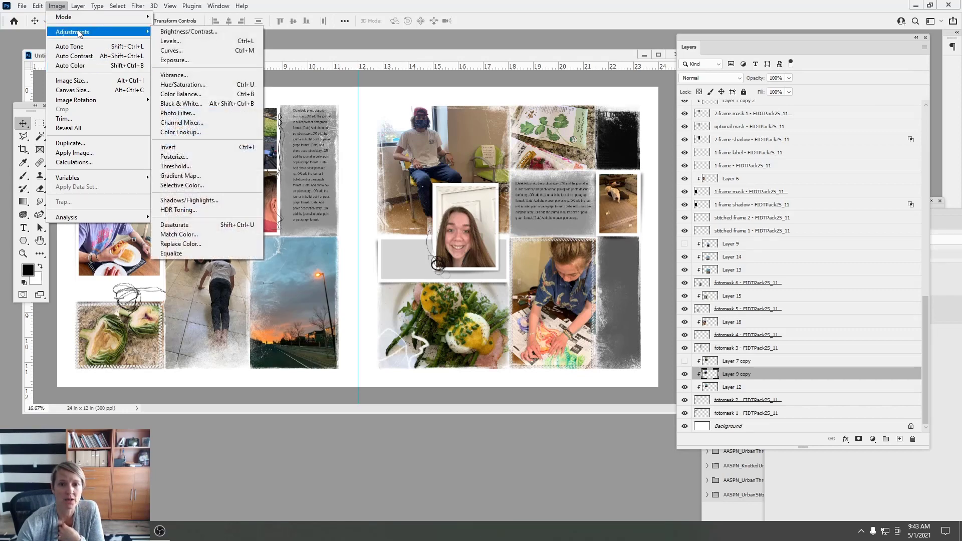
pyautogui.click(208, 201)
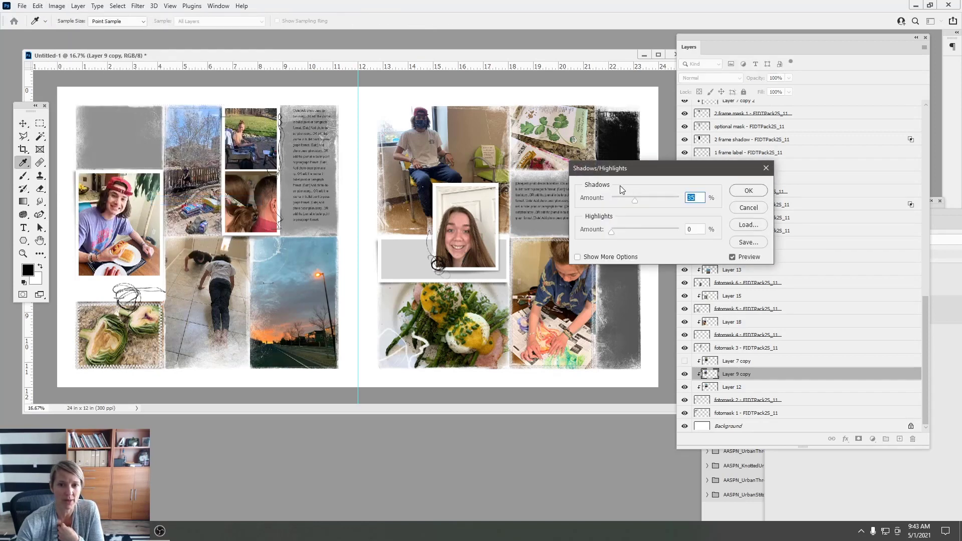
pyautogui.click(749, 191)
pyautogui.press('v')
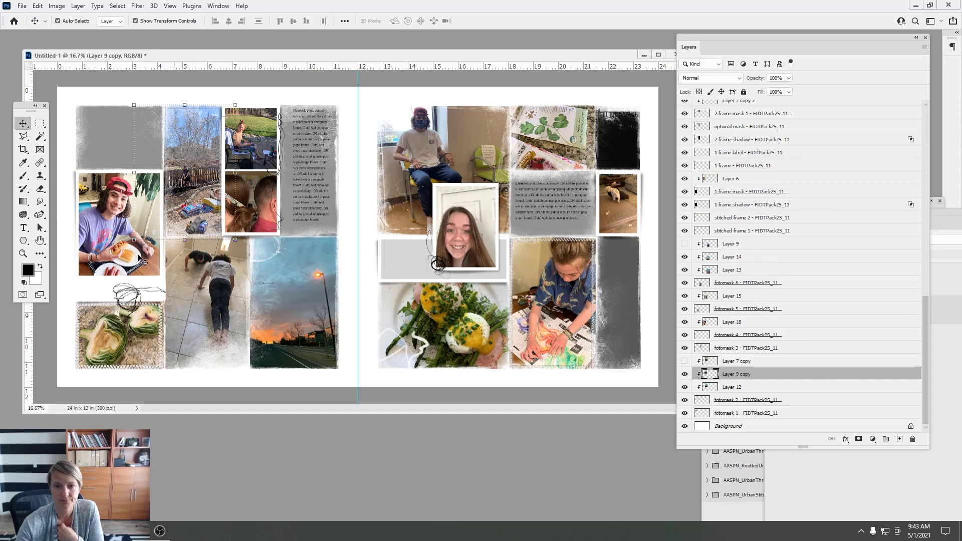
# Adjust Color Balance on the Layer 18 sprouts photo, setting the midtones to -13, 0, +17
pyautogui.click(193, 302)
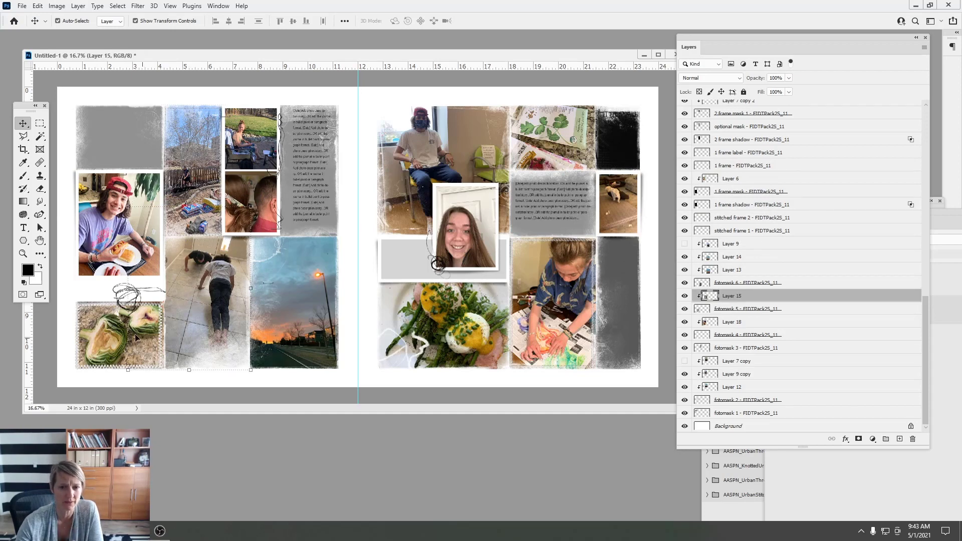
pyautogui.click(161, 339)
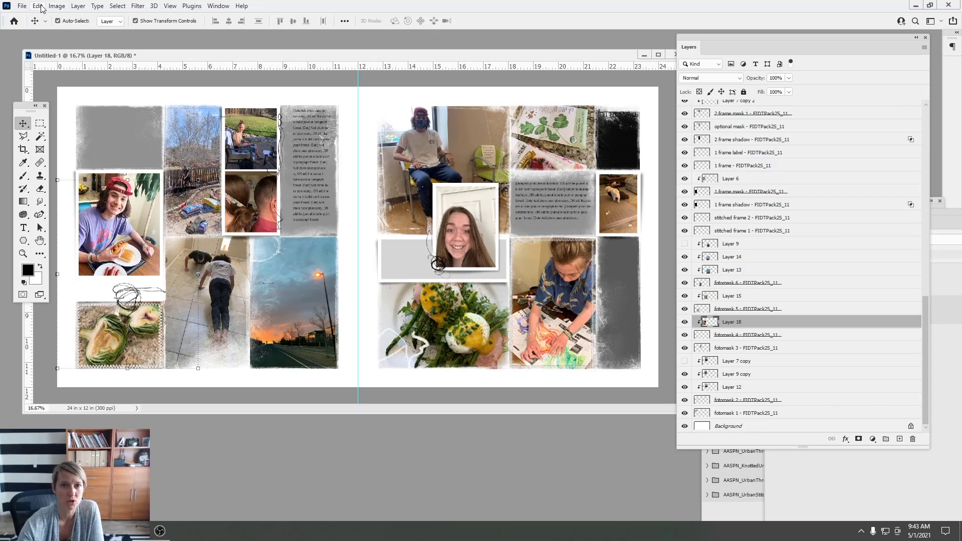
pyautogui.click(56, 6)
pyautogui.moveTo(72, 32)
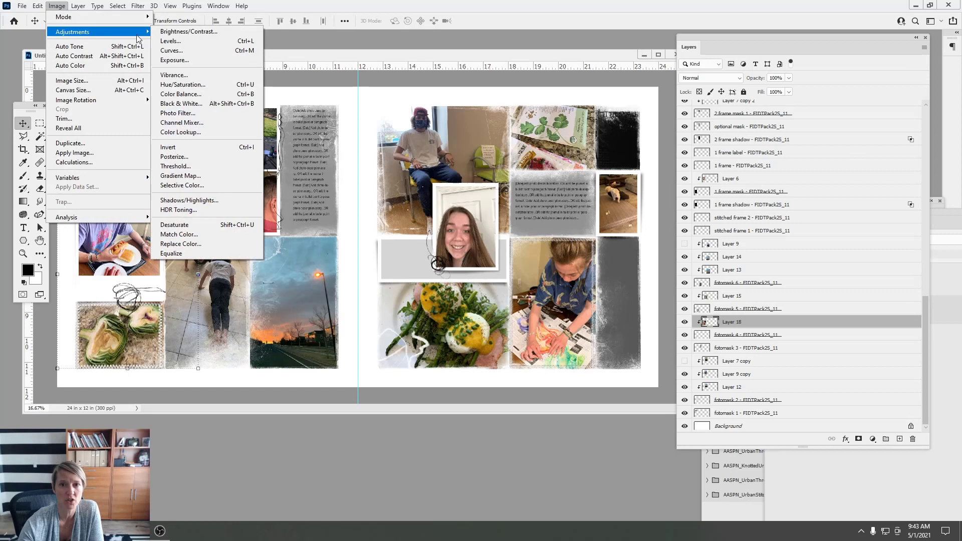
pyautogui.click(181, 94)
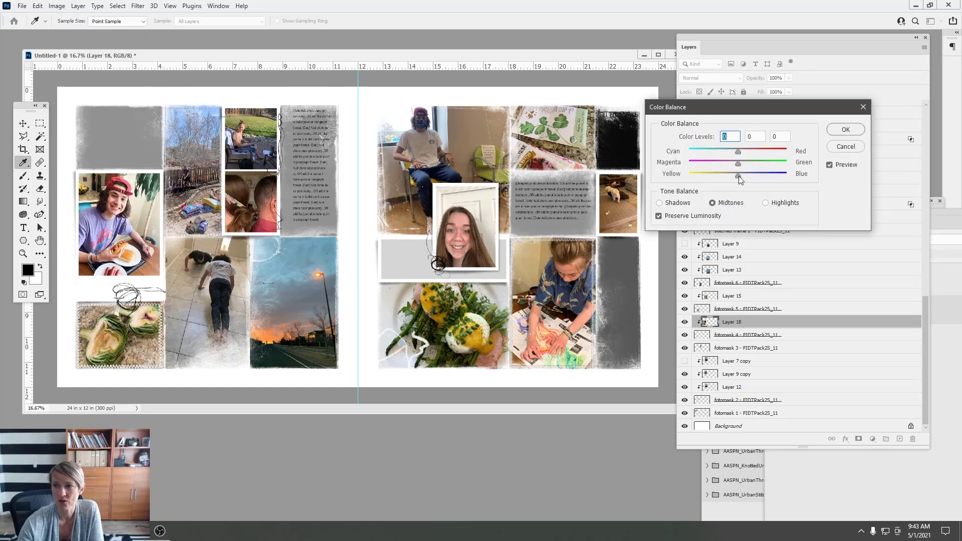
pyautogui.moveTo(738, 176); pyautogui.dragTo(752, 176)
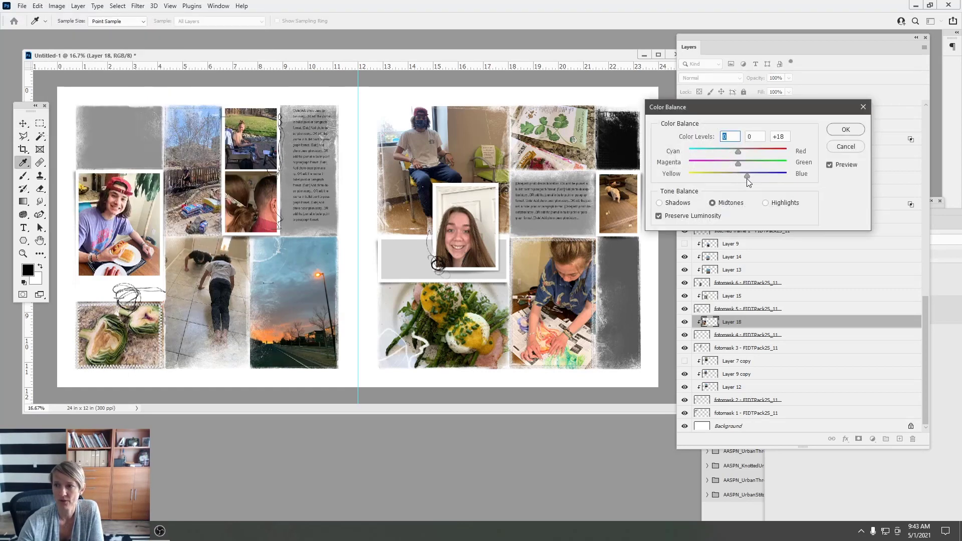
pyautogui.click(746, 179)
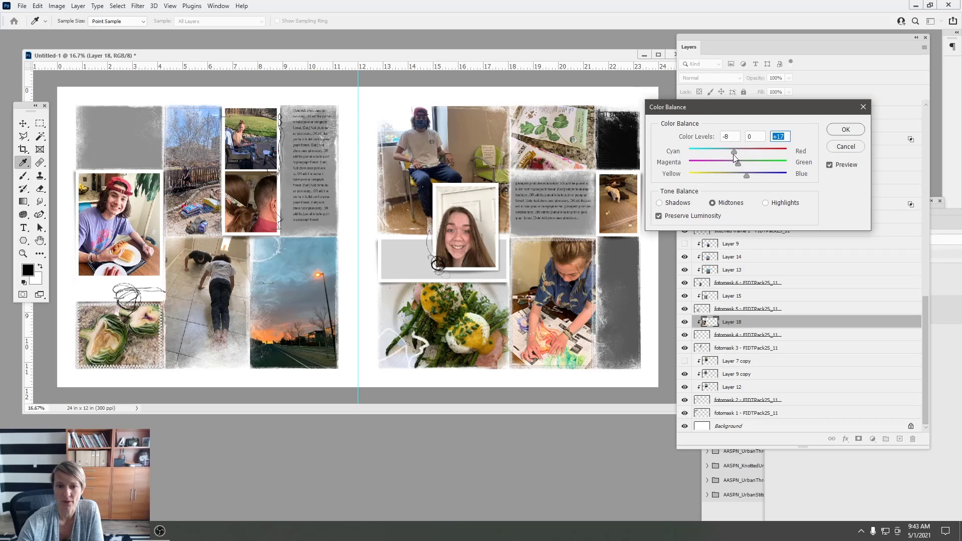
pyautogui.click(731, 154)
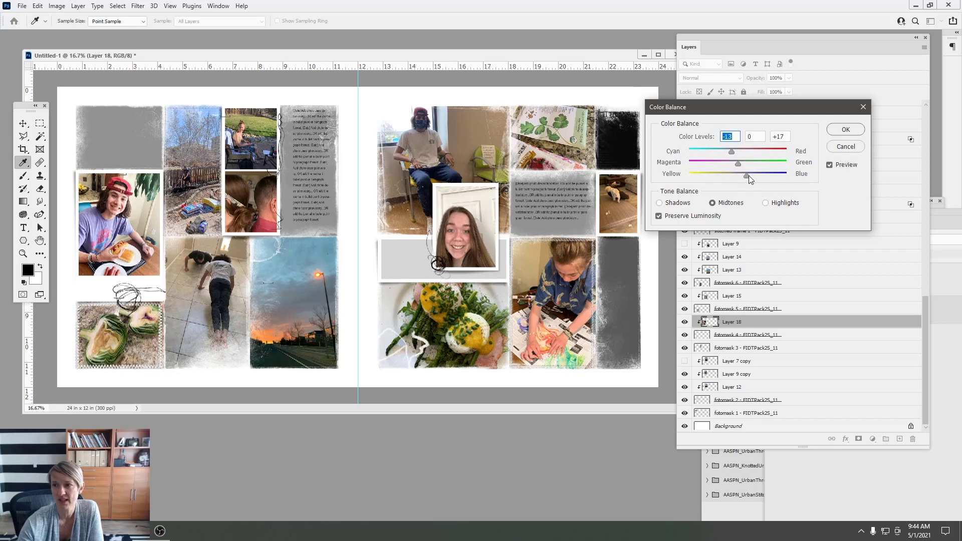
pyautogui.click(746, 175)
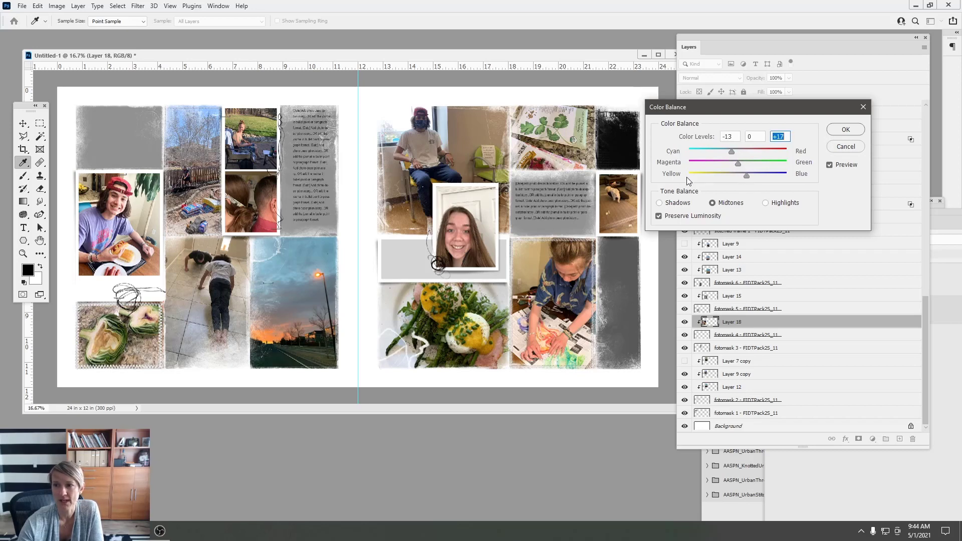
# Set the Color Balance highlights of the Layer 18 photo to -2, +2, +18 and apply the correction
pyautogui.click(766, 204)
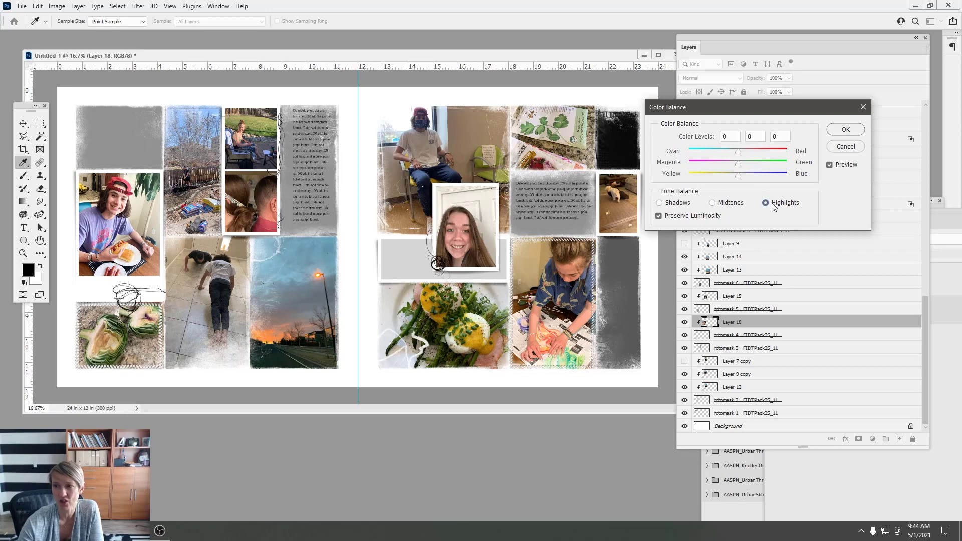
pyautogui.moveTo(738, 176); pyautogui.dragTo(745, 179)
pyautogui.moveTo(748, 177)
pyautogui.mouseDown()
pyautogui.moveTo(737, 152)
pyautogui.moveTo(740, 167)
pyautogui.mouseUp()
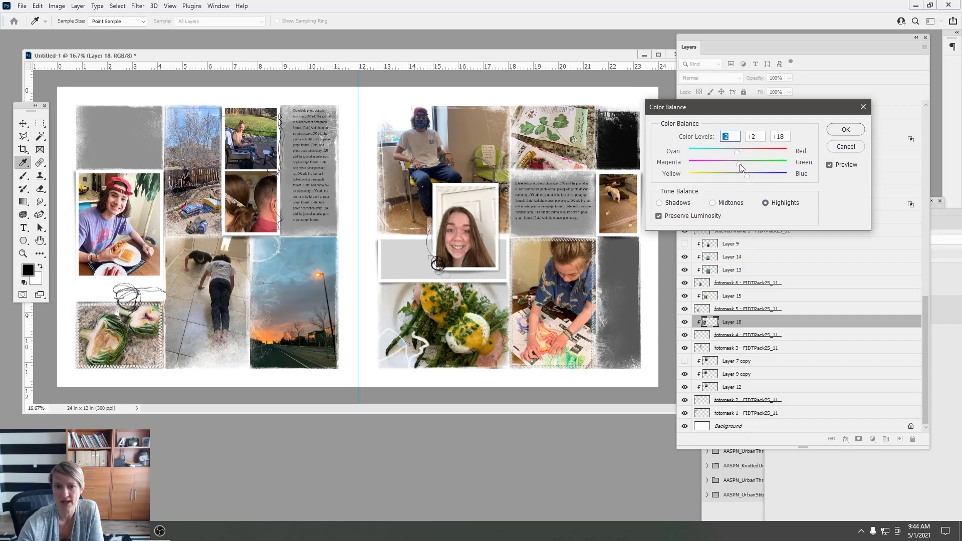
pyautogui.click(845, 130)
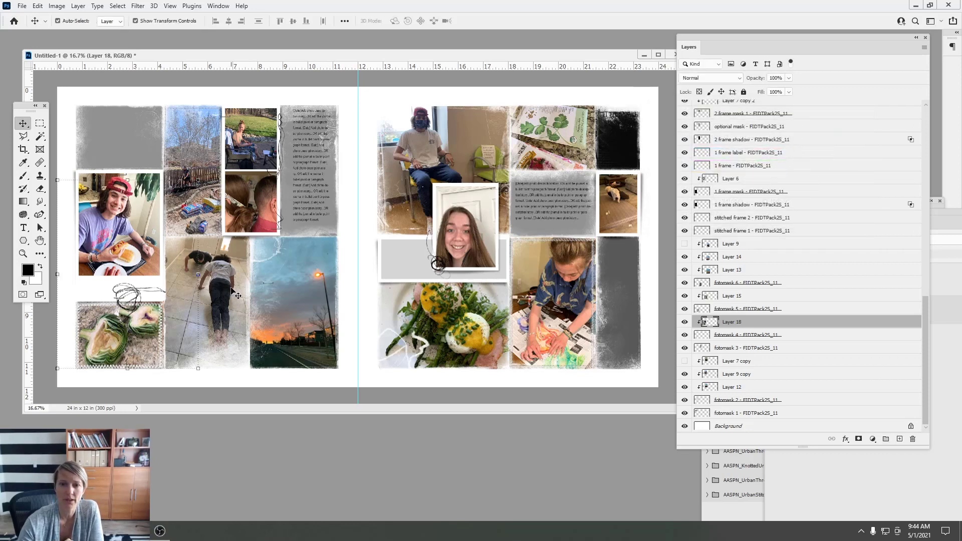
# Reduce the yellow cast in the Layer 15 tiled-floor photo with Hue/Saturation, setting Yellows to hue -6 and saturation -40
pyautogui.click(205, 301)
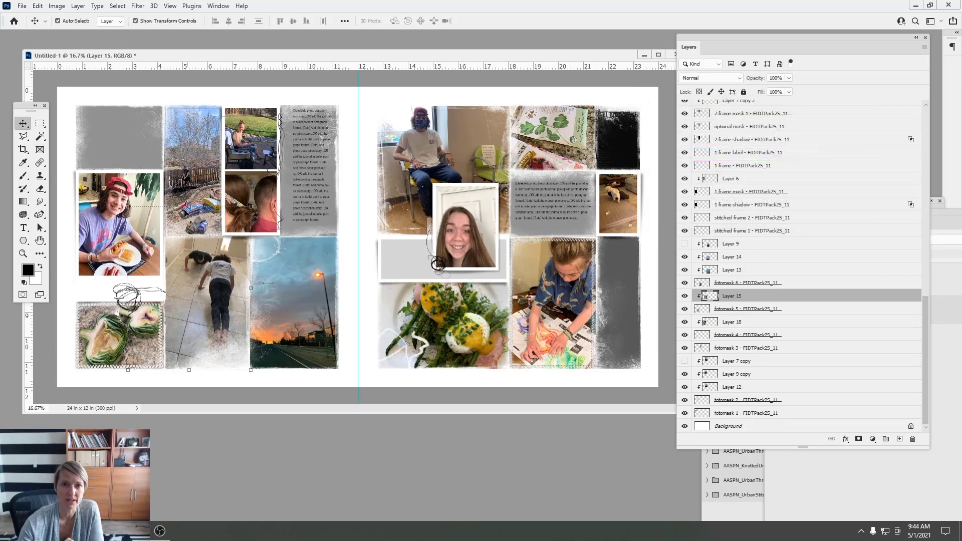
pyautogui.click(60, 9)
pyautogui.moveTo(77, 33)
pyautogui.click(191, 84)
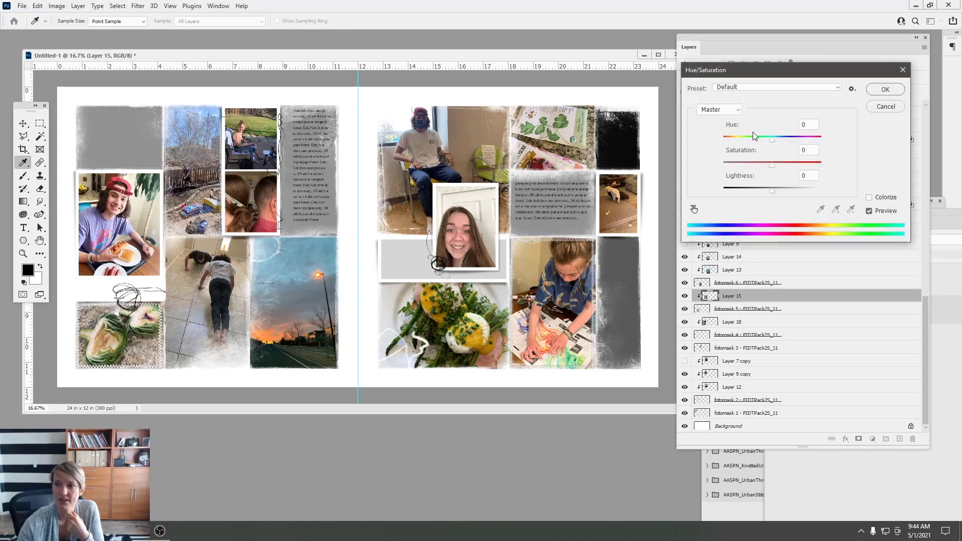
pyautogui.click(739, 109)
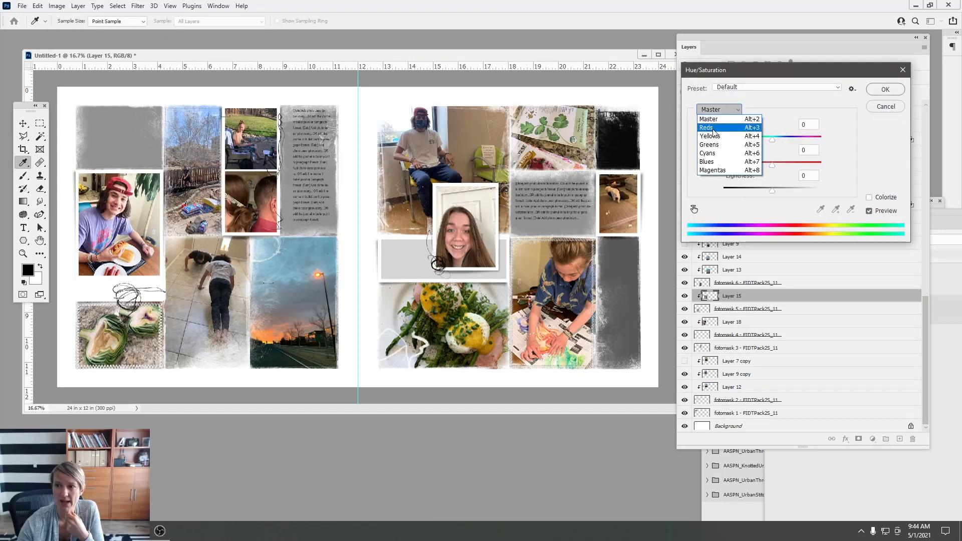
pyautogui.click(714, 136)
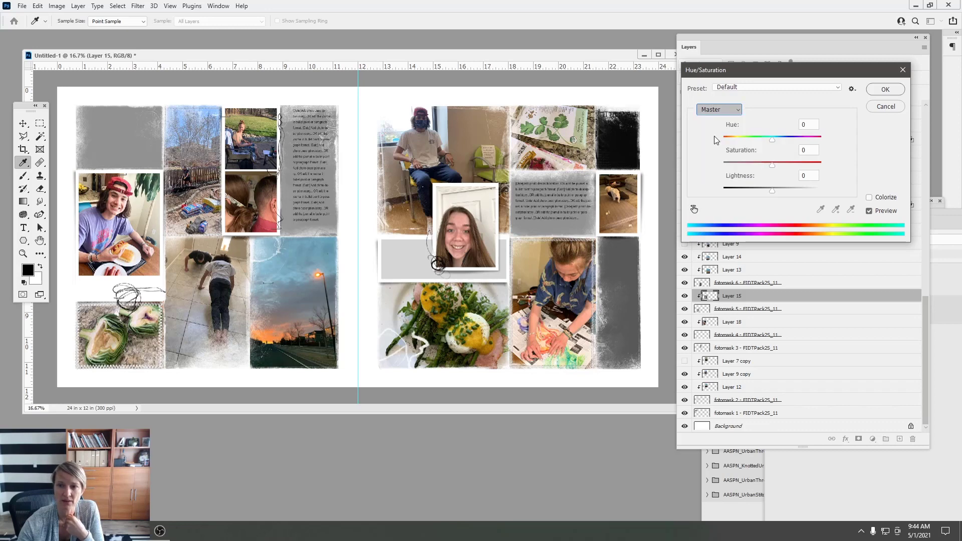
pyautogui.moveTo(771, 139); pyautogui.dragTo(755, 173)
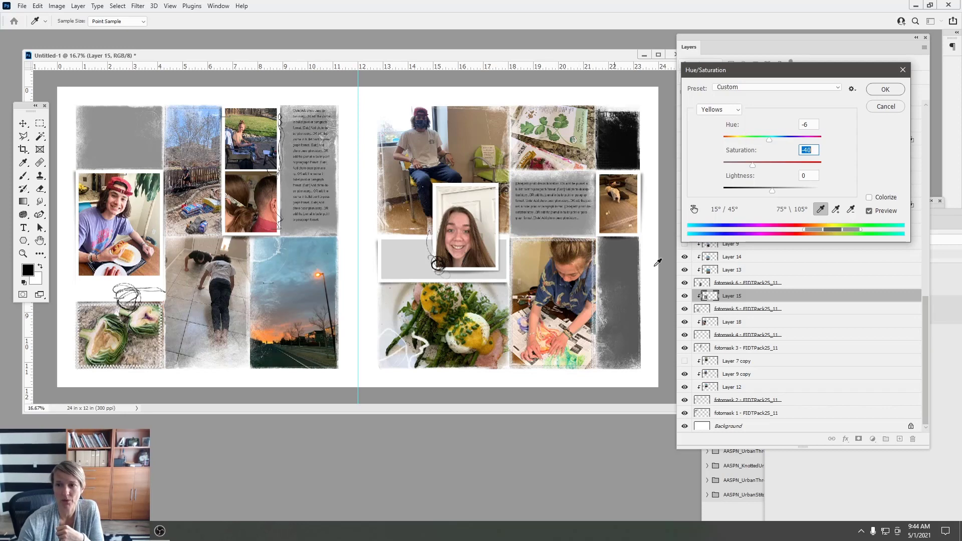
pyautogui.click(885, 89)
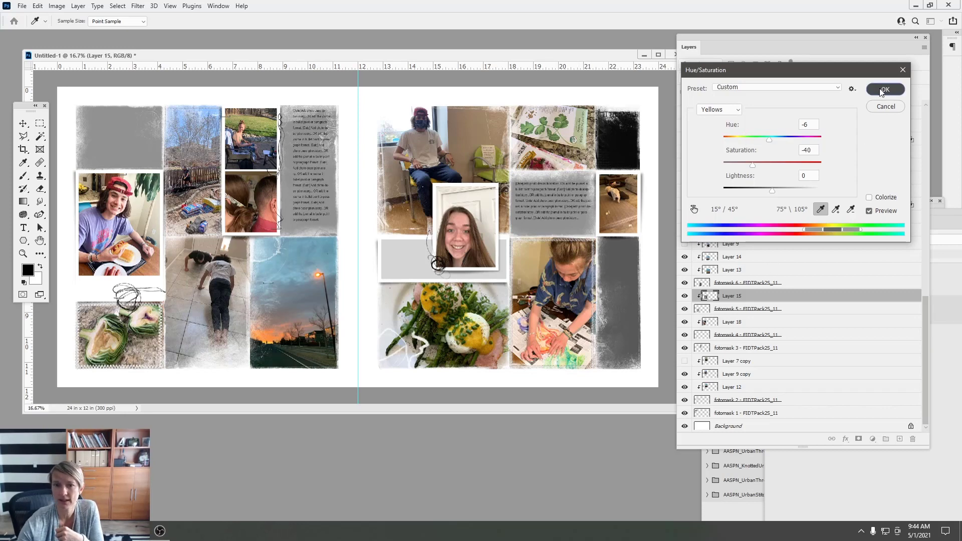
# Brighten the Layer 15 tiled-floor photo with Curves by raising the upper midtones
pyautogui.click(62, 6)
pyautogui.moveTo(66, 34)
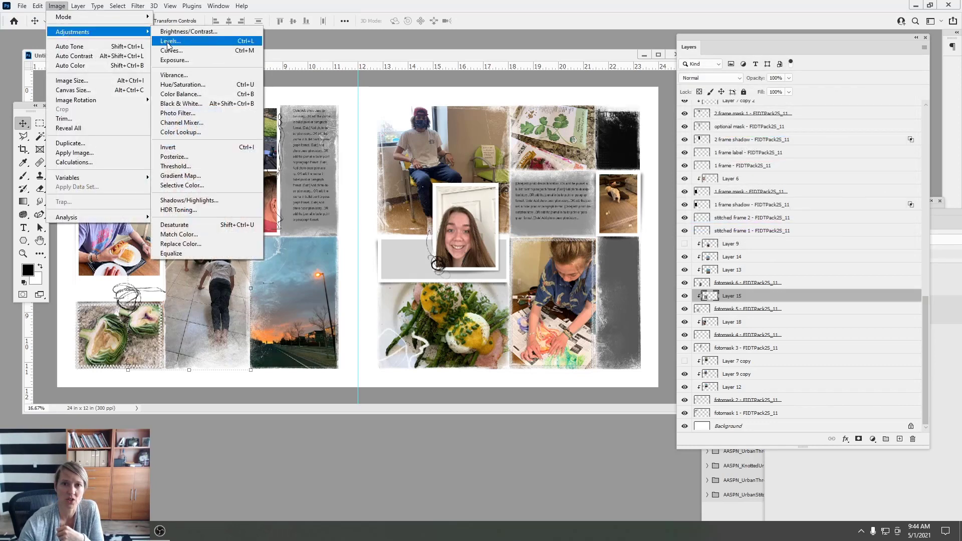
pyautogui.click(171, 50)
pyautogui.moveTo(711, 202); pyautogui.dragTo(705, 188)
pyautogui.click(894, 130)
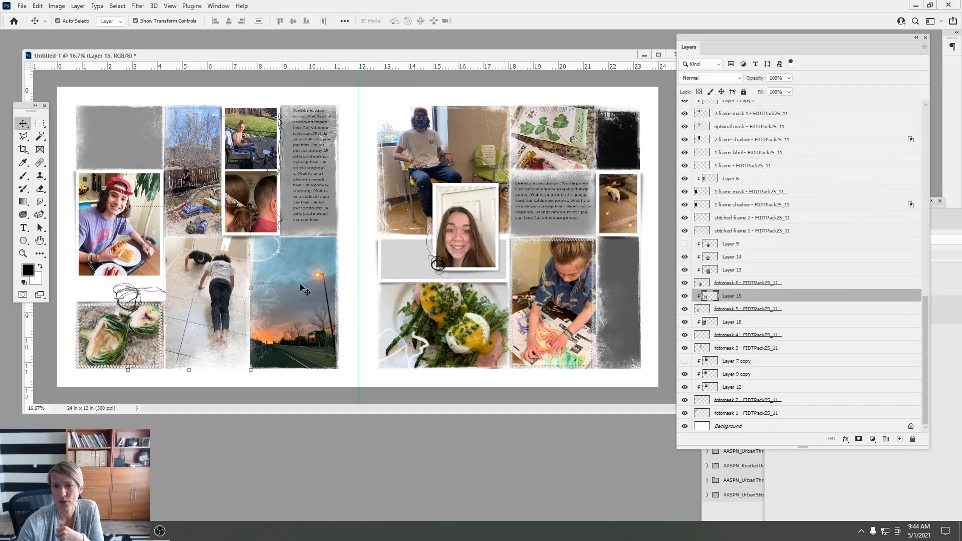
# Brighten the Layer 14 sunset photo with Curves, raising input 163 to output 190 and pulling the lower tones down slightly
pyautogui.click(295, 263)
pyautogui.click(56, 5)
pyautogui.moveTo(65, 34)
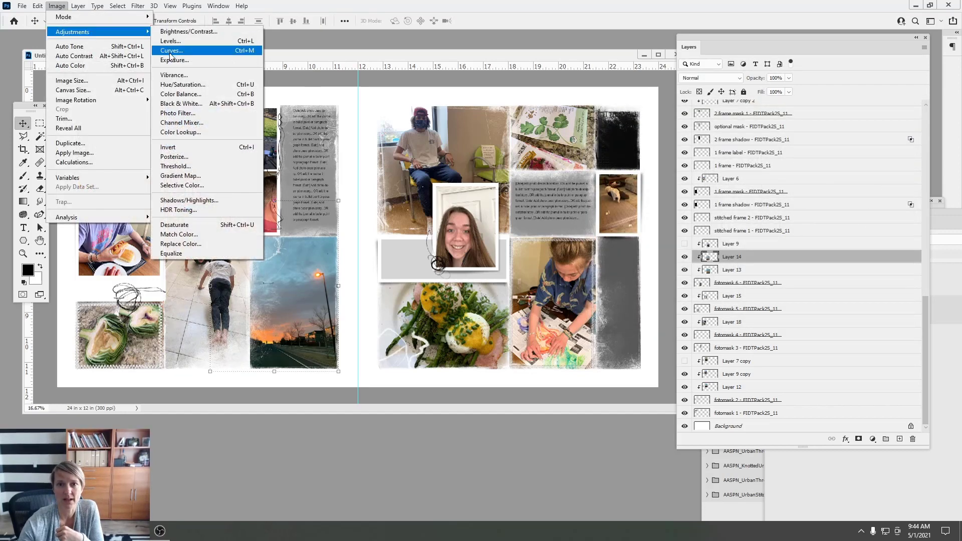
pyautogui.click(170, 50)
pyautogui.moveTo(715, 202); pyautogui.dragTo(714, 188)
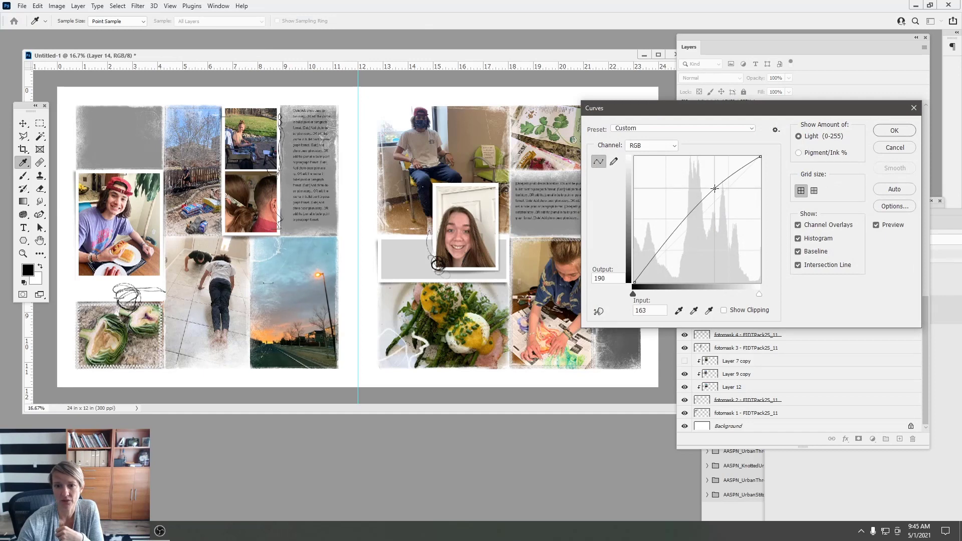
pyautogui.moveTo(657, 245); pyautogui.dragTo(661, 250)
pyautogui.click(894, 130)
pyautogui.press('v')
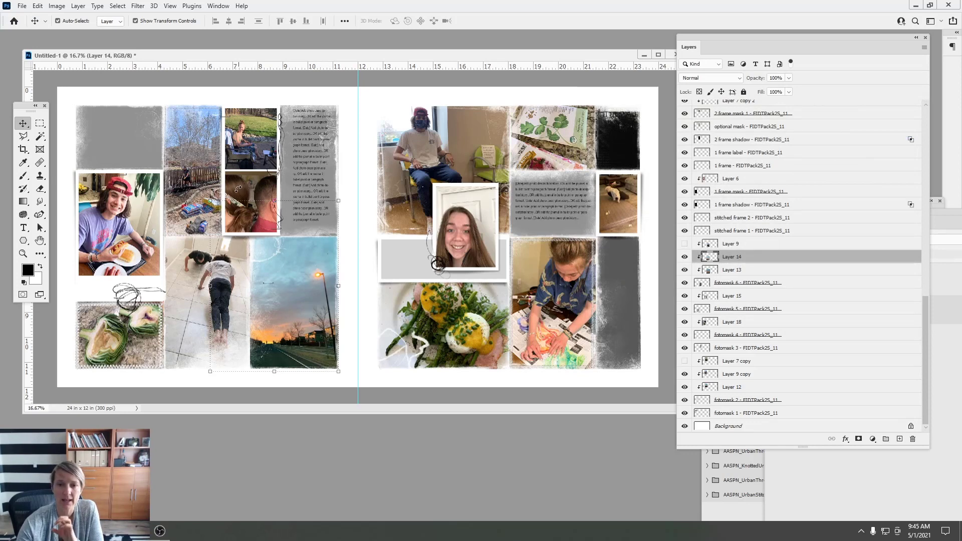
# Turn the Layer 5 photo in the lower small frame black and white using Hue/Saturation with saturation -100
pyautogui.click(287, 223)
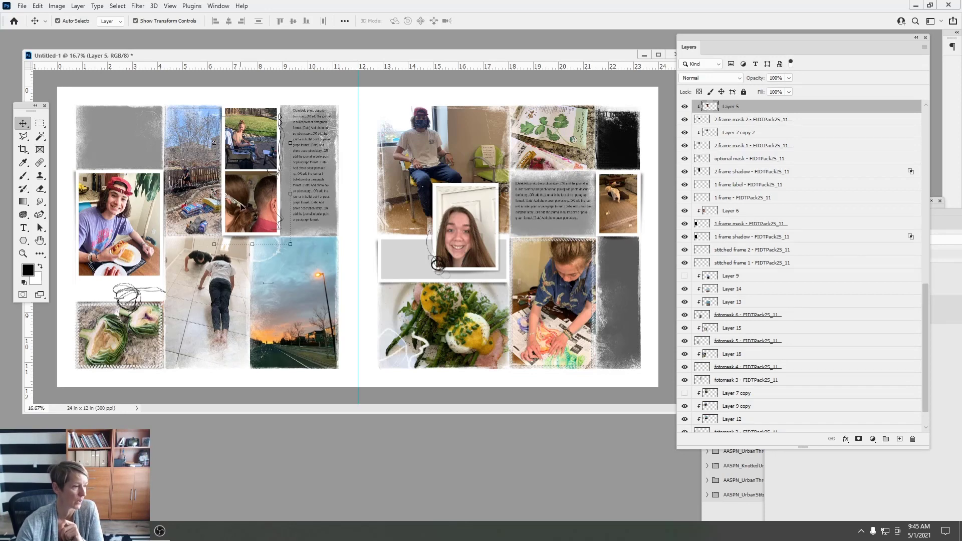
pyautogui.click(56, 7)
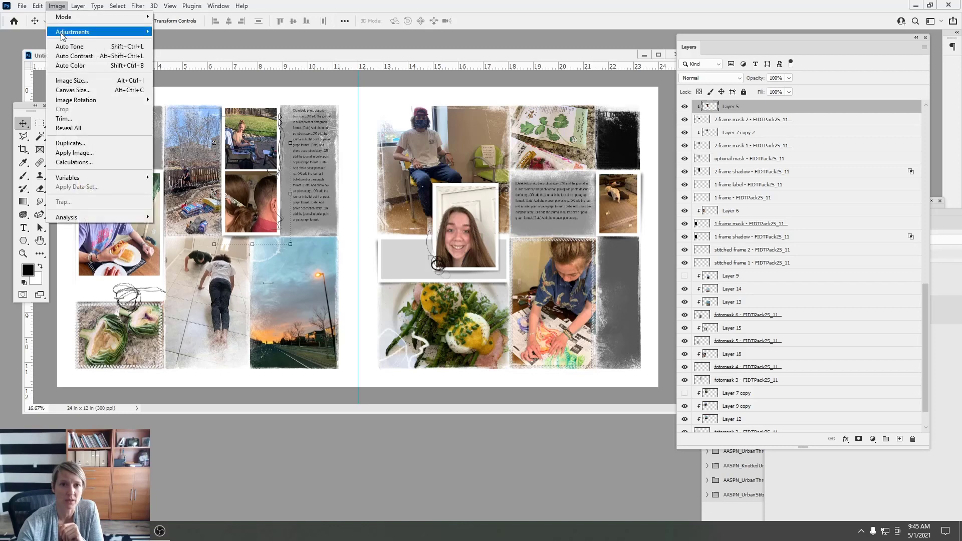
pyautogui.moveTo(86, 32)
pyautogui.click(200, 90)
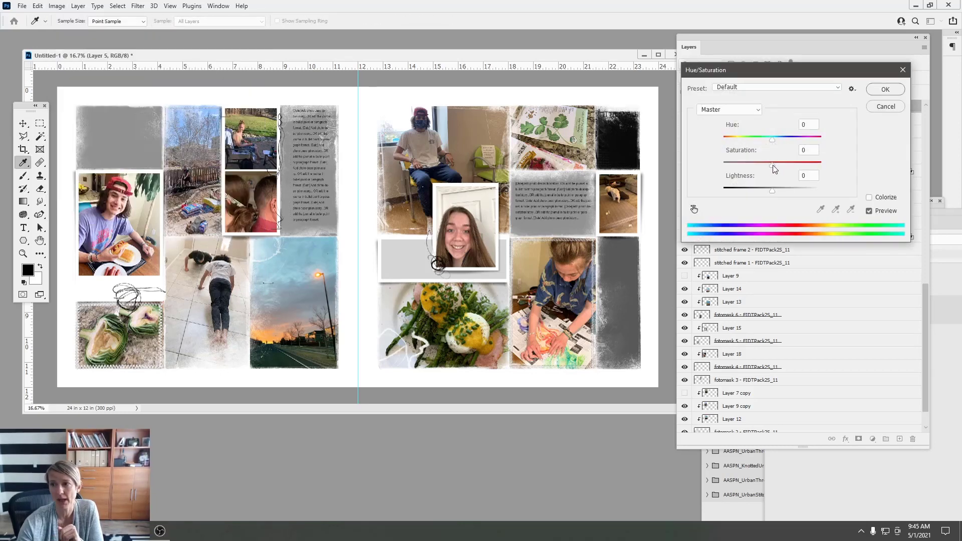
pyautogui.moveTo(774, 167); pyautogui.dragTo(711, 166)
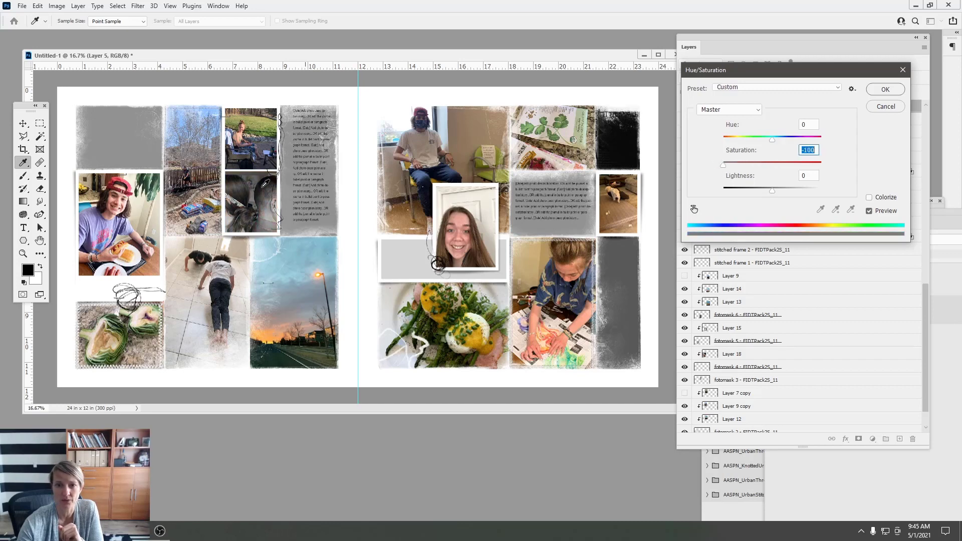
pyautogui.click(885, 90)
pyautogui.press('v')
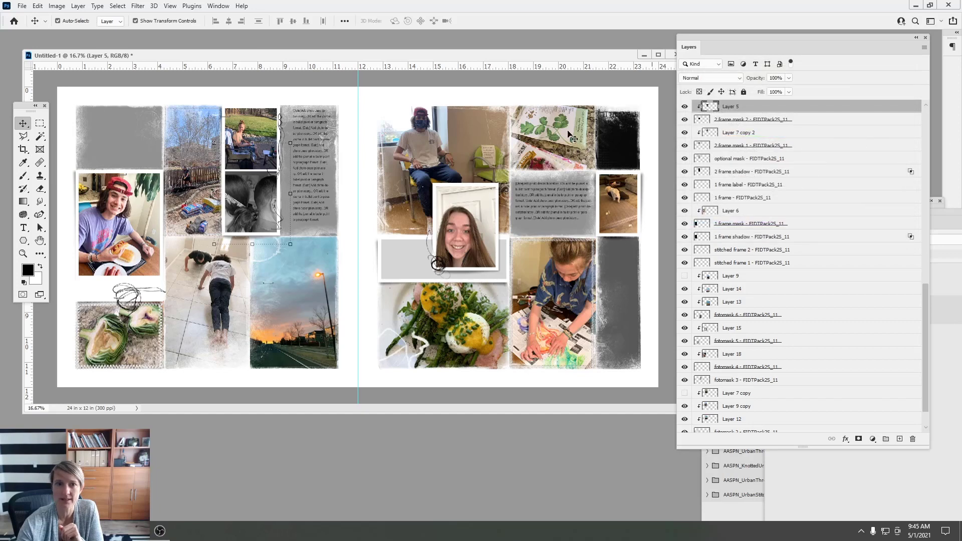
# Lighten the dark areas of the Layer 5 photo with Shadows/Highlights at 35% shadows and 0% highlights
pyautogui.click(58, 6)
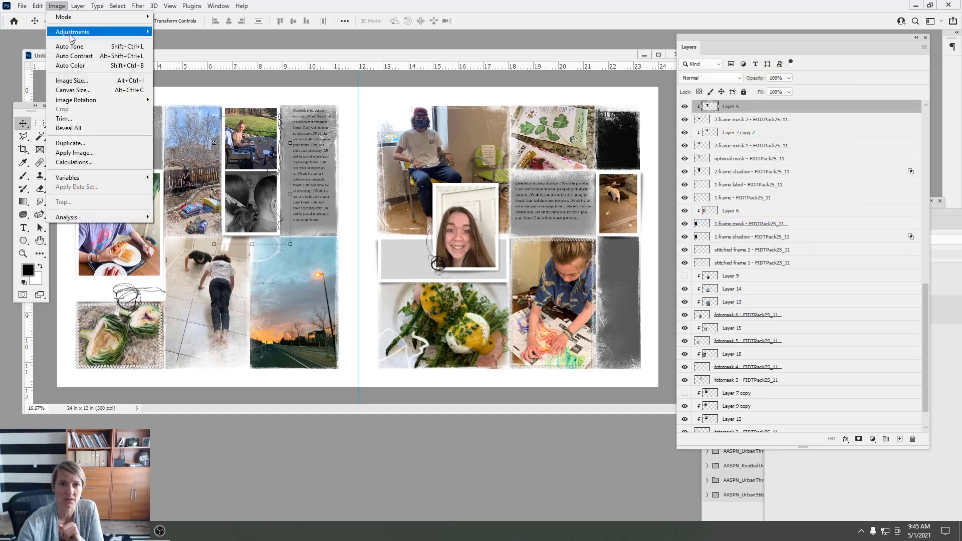
pyautogui.moveTo(72, 33)
pyautogui.click(189, 200)
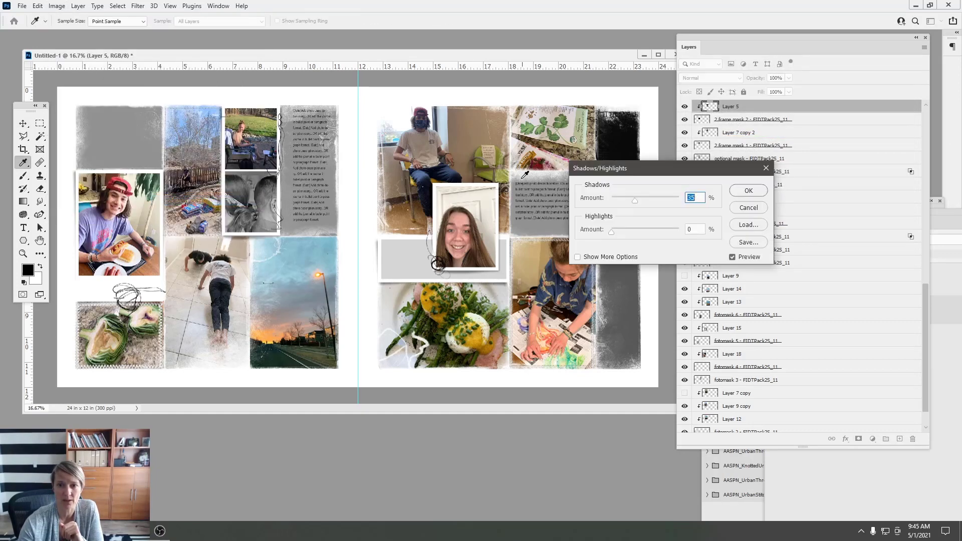
pyautogui.click(748, 191)
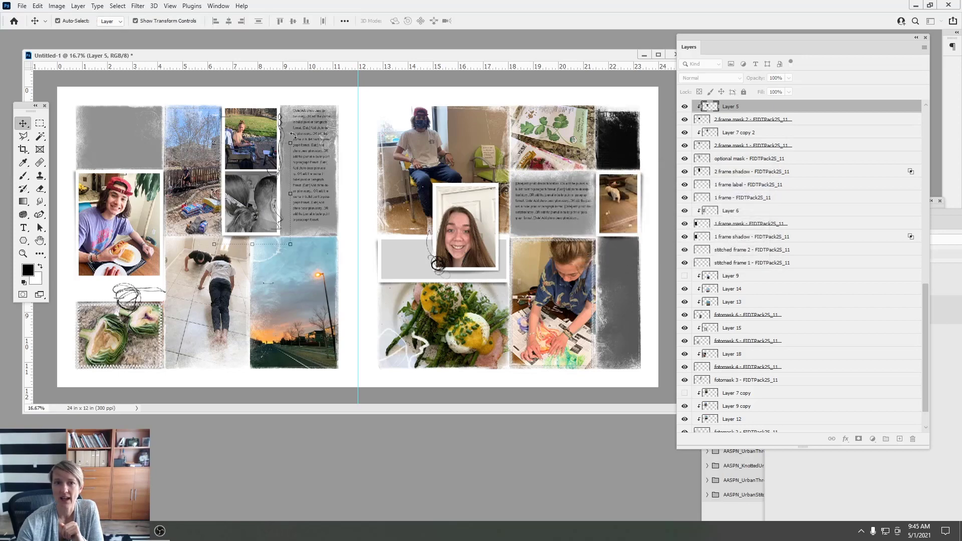
# Boost the contrast of the black-and-white Layer 5 photo with Curves, mapping input 152 to 211 and input 77 to 93
pyautogui.click(56, 6)
pyautogui.moveTo(72, 33)
pyautogui.click(170, 51)
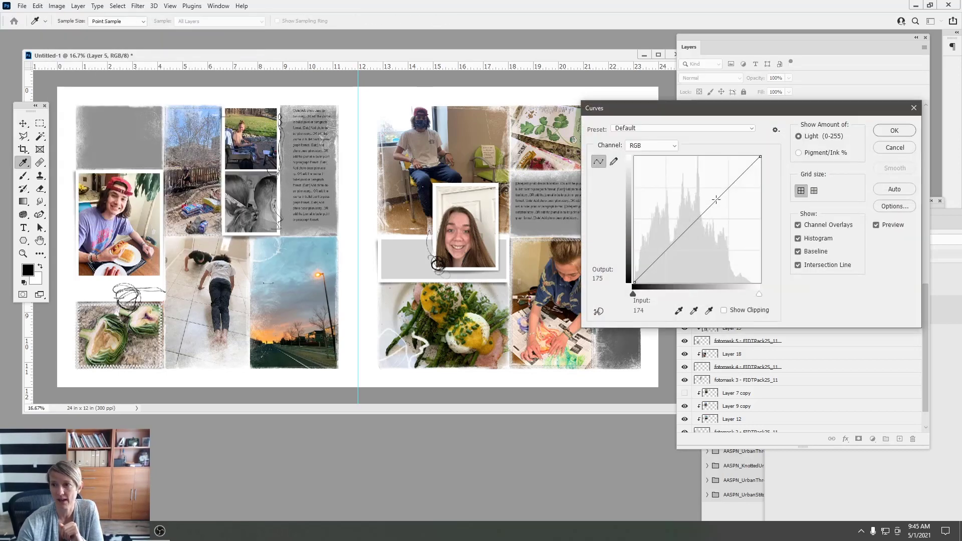
pyautogui.moveTo(707, 209); pyautogui.dragTo(707, 181)
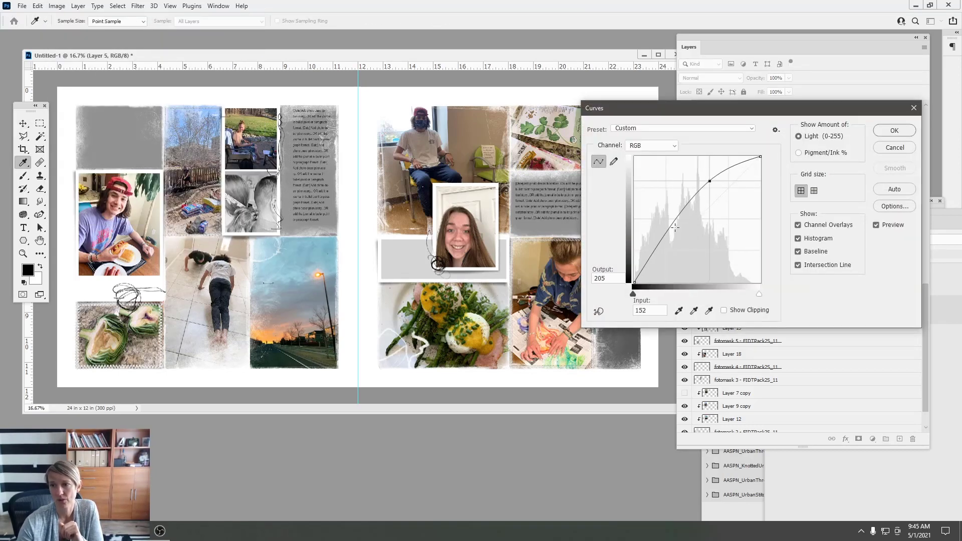
pyautogui.moveTo(676, 228); pyautogui.dragTo(672, 236)
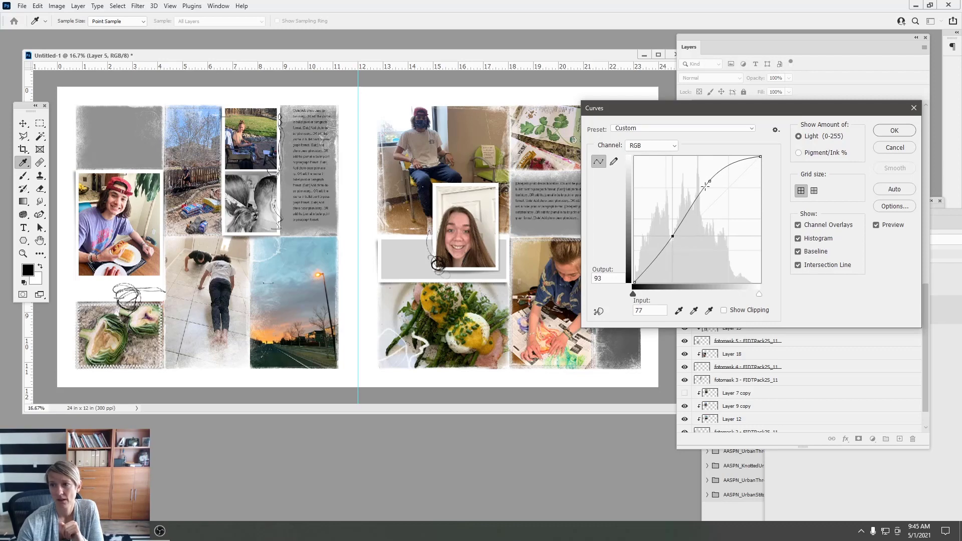
pyautogui.moveTo(709, 181); pyautogui.dragTo(708, 178)
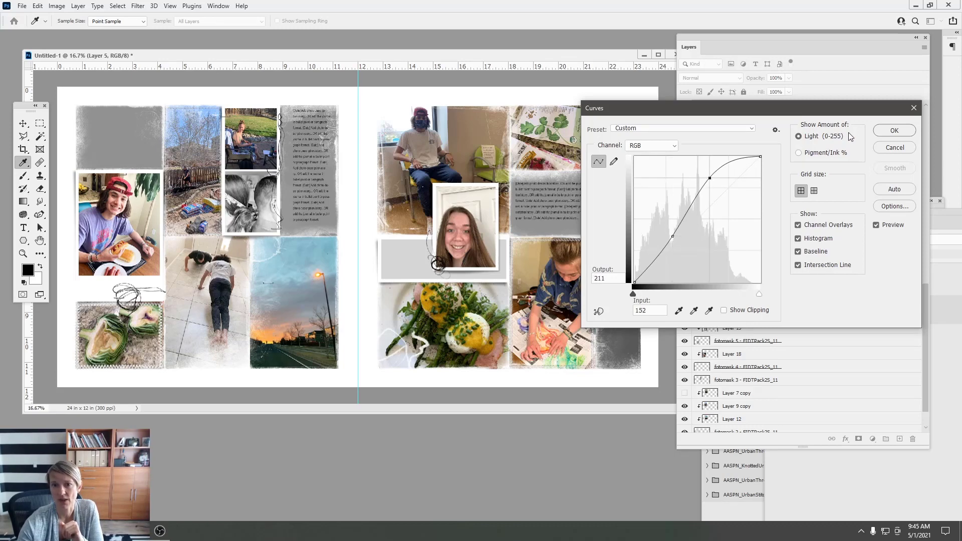
pyautogui.click(878, 132)
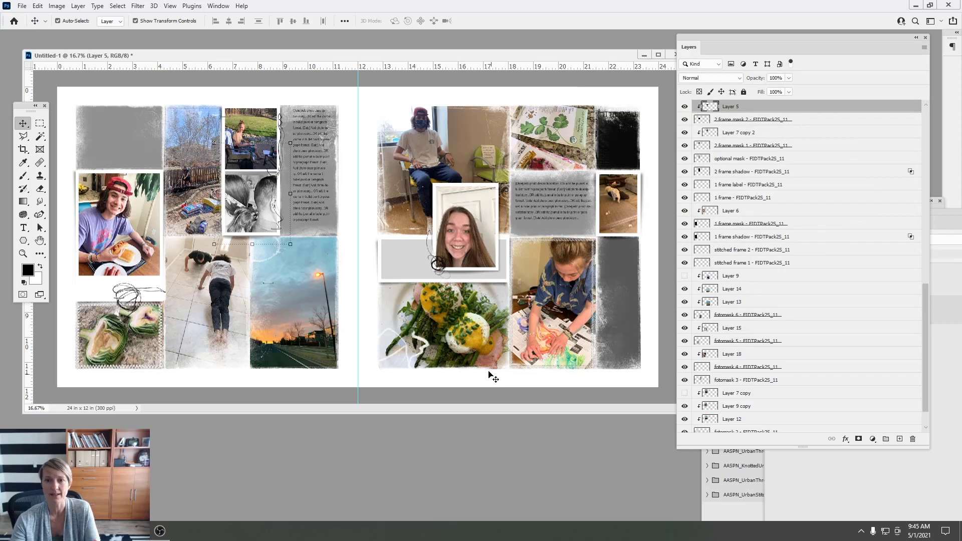
# Brighten the Layer 7 copy 2 outdoor chair photo with Curves by raising the midtones
pyautogui.click(264, 130)
pyautogui.click(56, 5)
pyautogui.moveTo(67, 33)
pyautogui.click(171, 50)
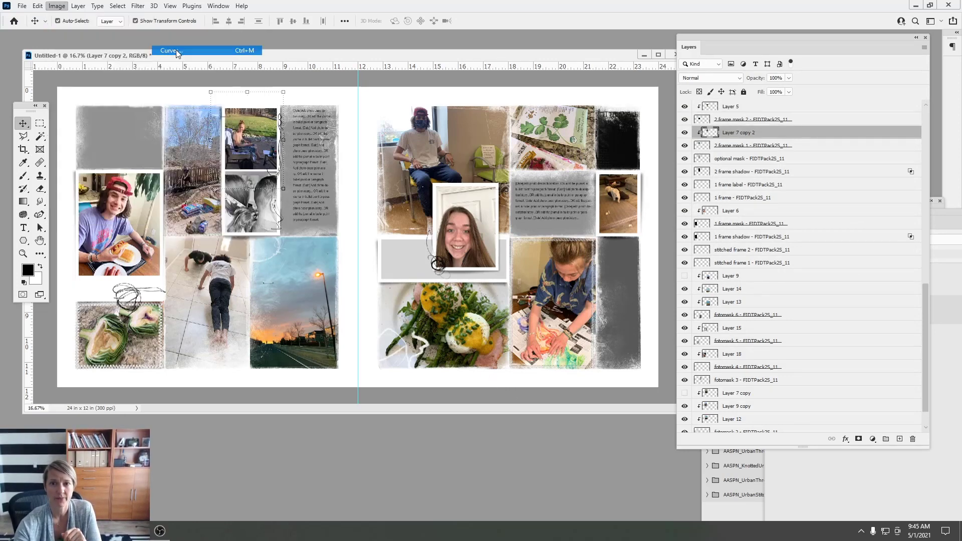
pyautogui.moveTo(692, 225); pyautogui.dragTo(694, 206)
pyautogui.click(894, 130)
pyautogui.press('v')
# Apply Auto Color to the Layer 11 photo of the masked person seated in the waiting room
pyautogui.click(445, 145)
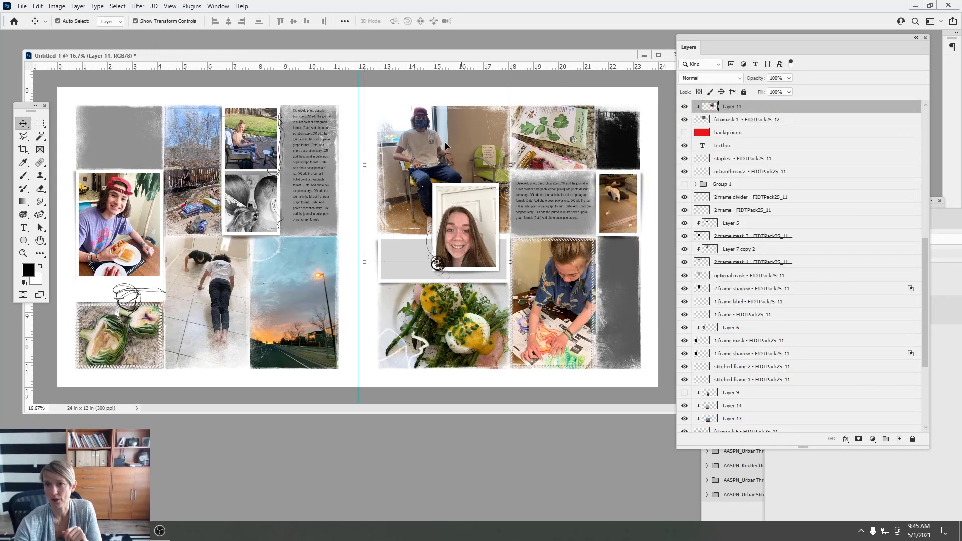
pyautogui.click(57, 6)
pyautogui.moveTo(73, 32)
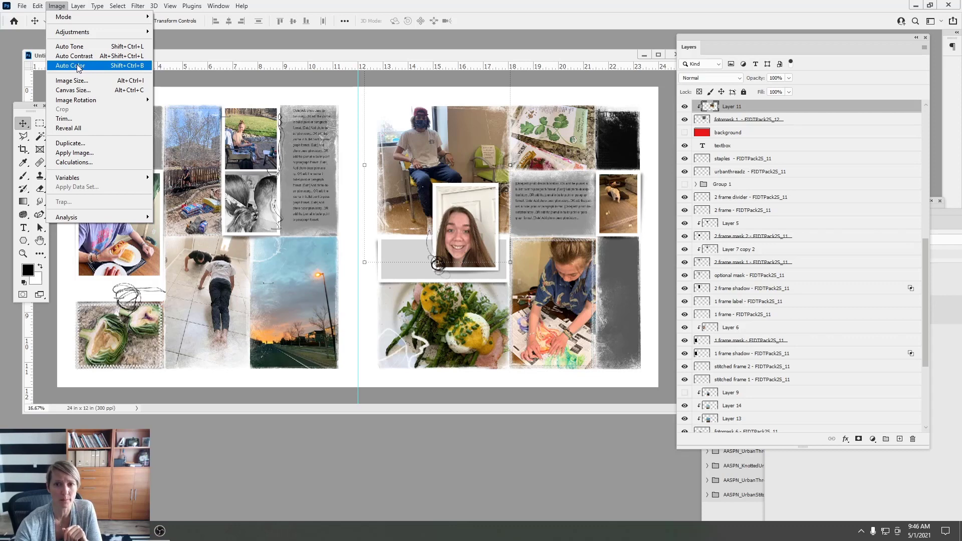
pyautogui.click(78, 65)
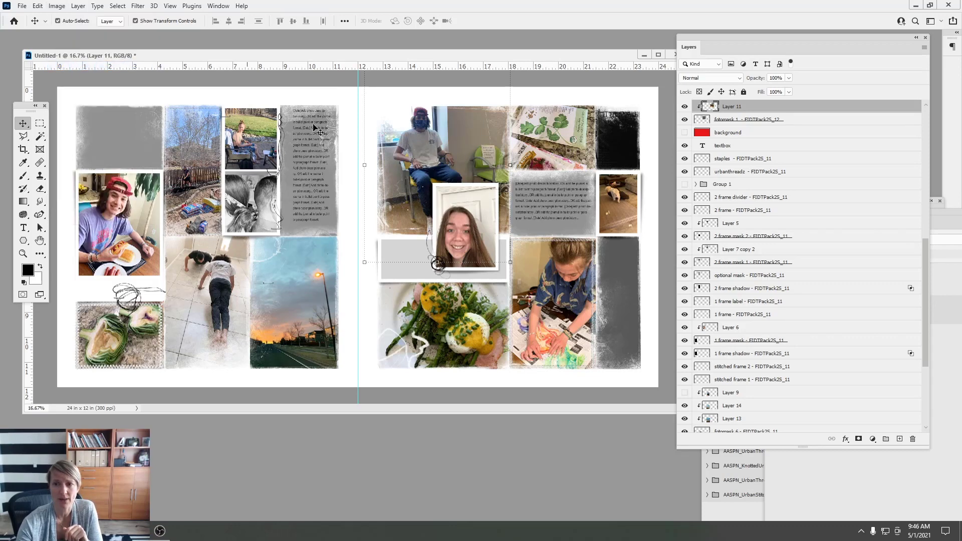
# Brighten the Layer 11 waiting-room photo with Curves by strongly raising the midtones
pyautogui.click(57, 6)
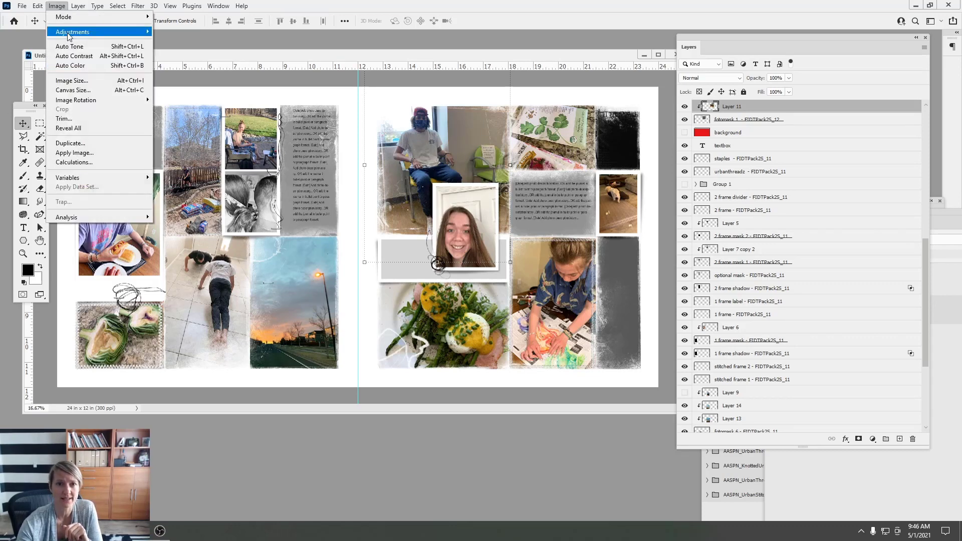
pyautogui.click(195, 50)
pyautogui.moveTo(686, 231); pyautogui.dragTo(683, 205)
pyautogui.click(894, 130)
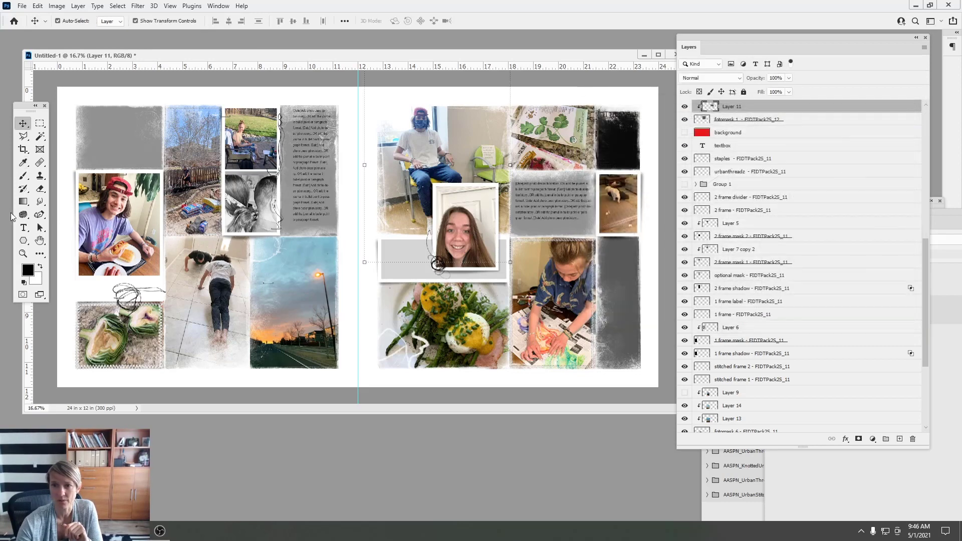
# Adjust Color Balance on the Layer 11 waiting-room photo, setting the midtones to +11, -6, -4
pyautogui.click(57, 6)
pyautogui.moveTo(70, 32)
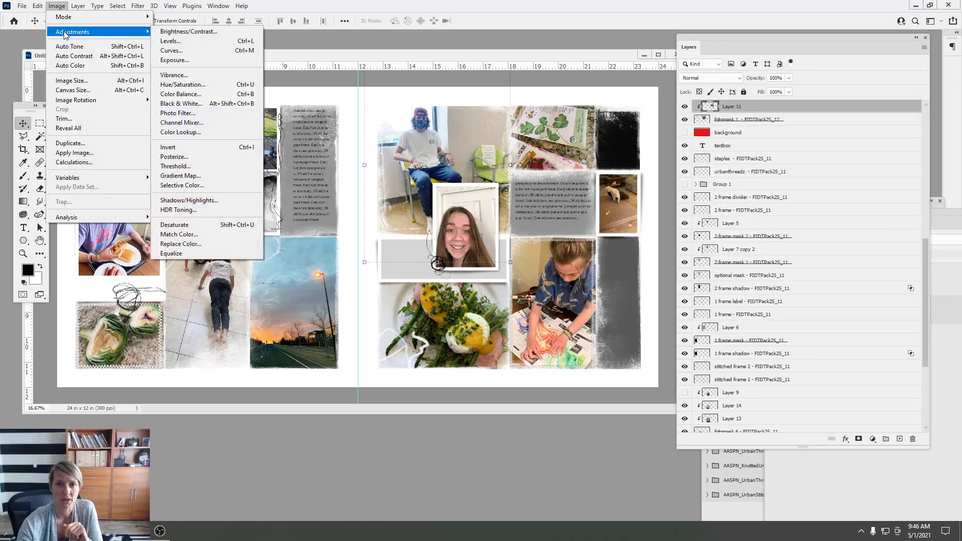
pyautogui.click(173, 95)
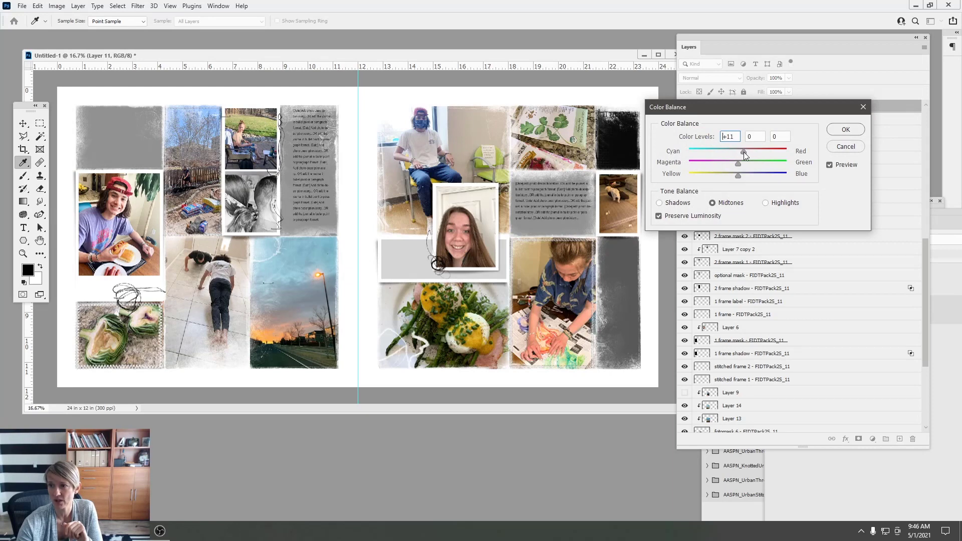
pyautogui.click(735, 163)
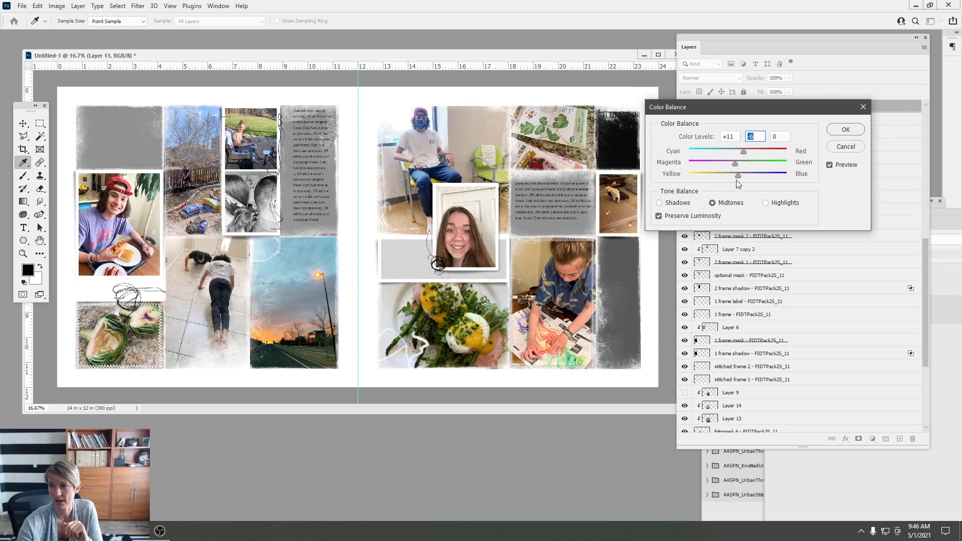
pyautogui.click(736, 176)
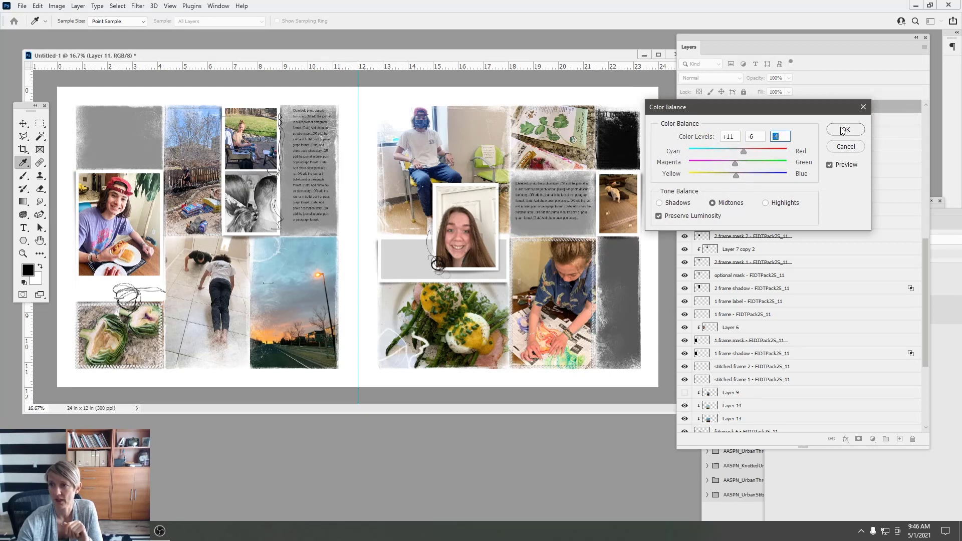
pyautogui.click(843, 131)
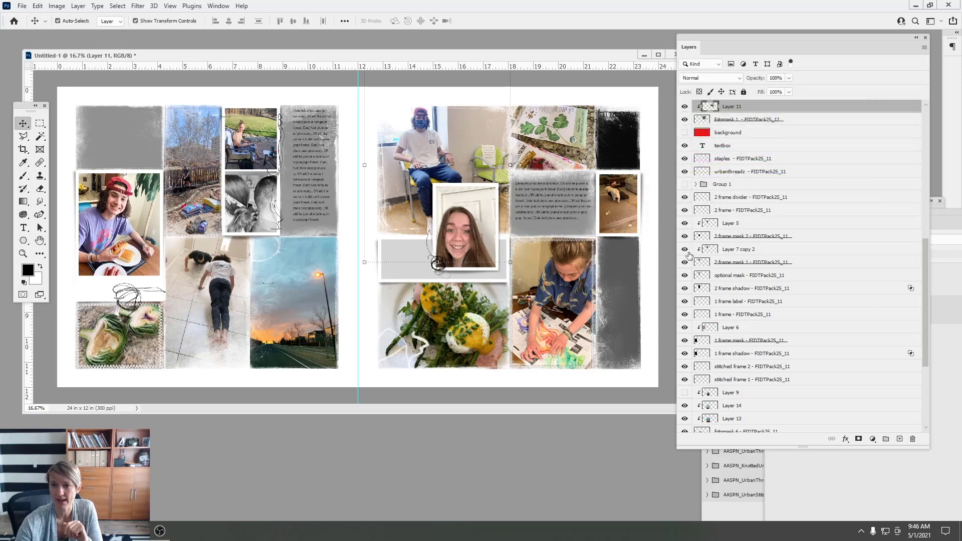
# Brighten the Layer 16 asparagus-and-eggs photo with Curves by raising the midtones
pyautogui.click(456, 306)
pyautogui.click(57, 5)
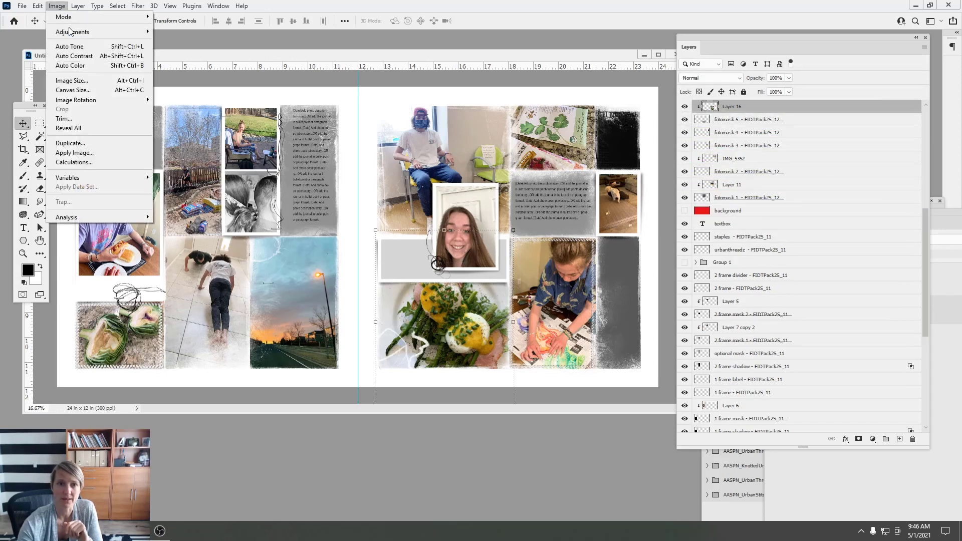
pyautogui.moveTo(73, 32)
pyautogui.click(172, 51)
pyautogui.moveTo(694, 223); pyautogui.dragTo(688, 213)
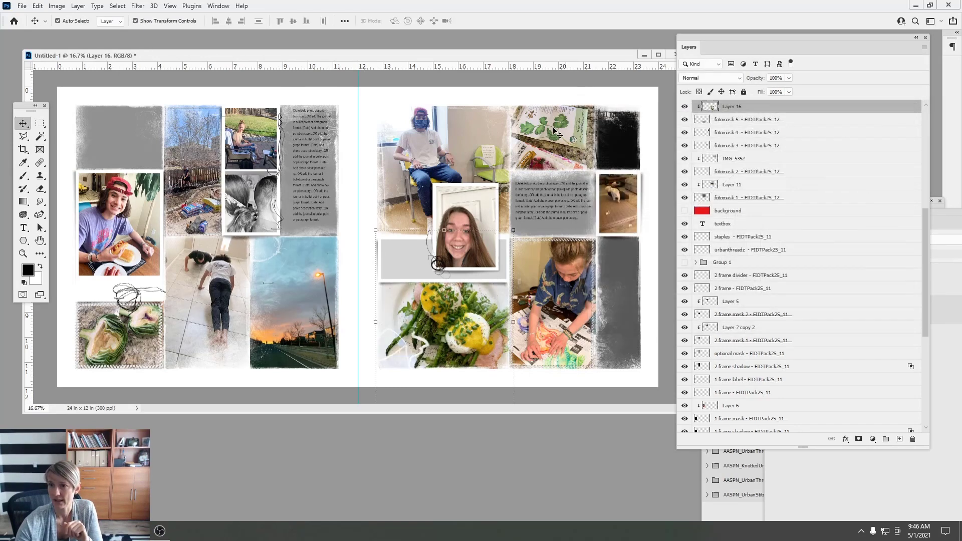
pyautogui.click(895, 130)
pyautogui.press('v')
# Brighten the IMG_5352 seed-packet photo with Curves by raising the midtones, and apply Auto Color to it
pyautogui.click(541, 134)
pyautogui.click(56, 6)
pyautogui.moveTo(73, 31)
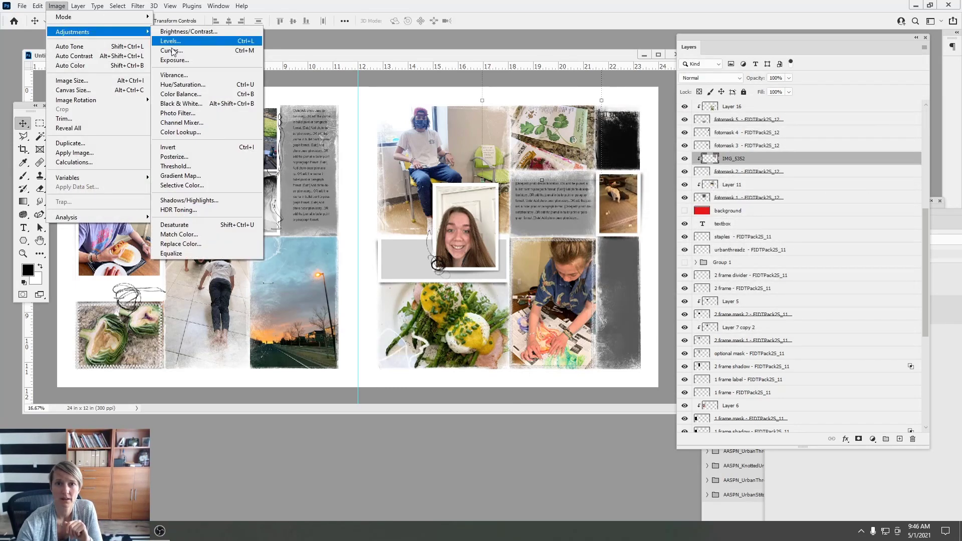
pyautogui.click(172, 51)
pyautogui.moveTo(692, 200); pyautogui.dragTo(697, 206)
pyautogui.click(894, 131)
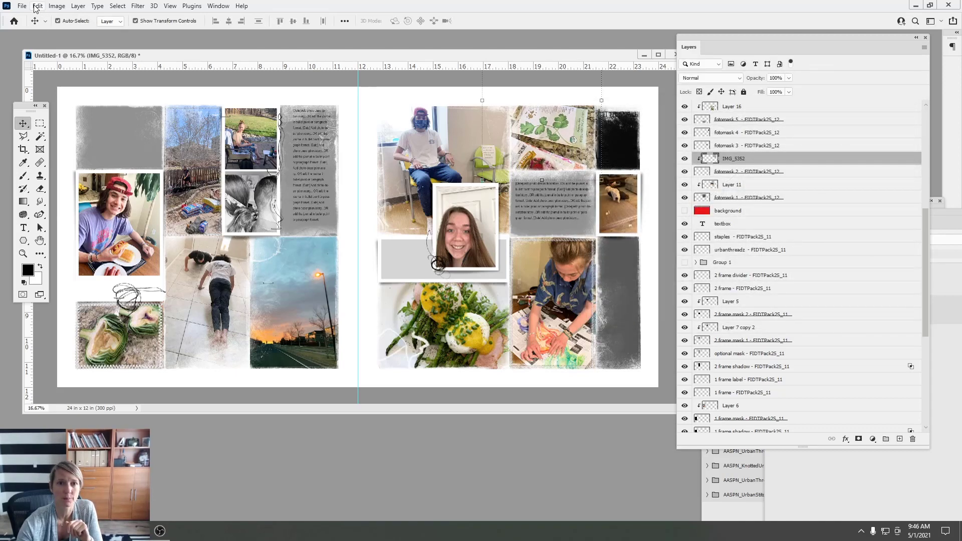
pyautogui.click(56, 6)
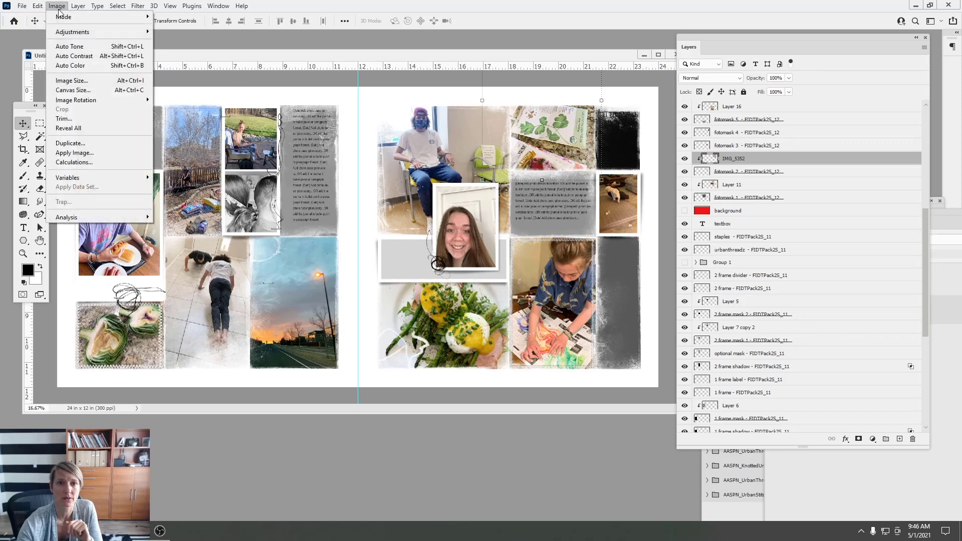
pyautogui.click(78, 66)
# Adjust Color Balance on the Layer 8 painting photo, setting the midtones to -10, 0, +18
pyautogui.click(563, 271)
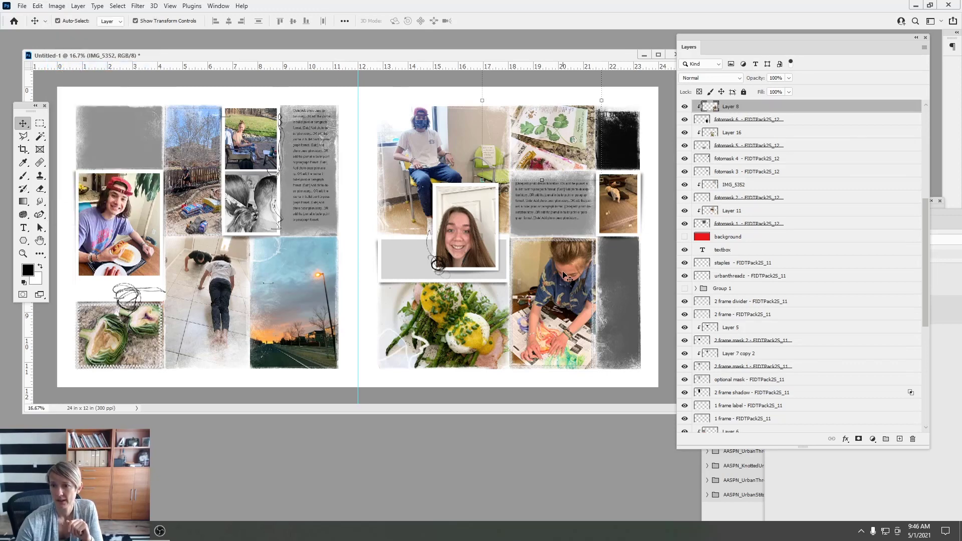
pyautogui.click(57, 6)
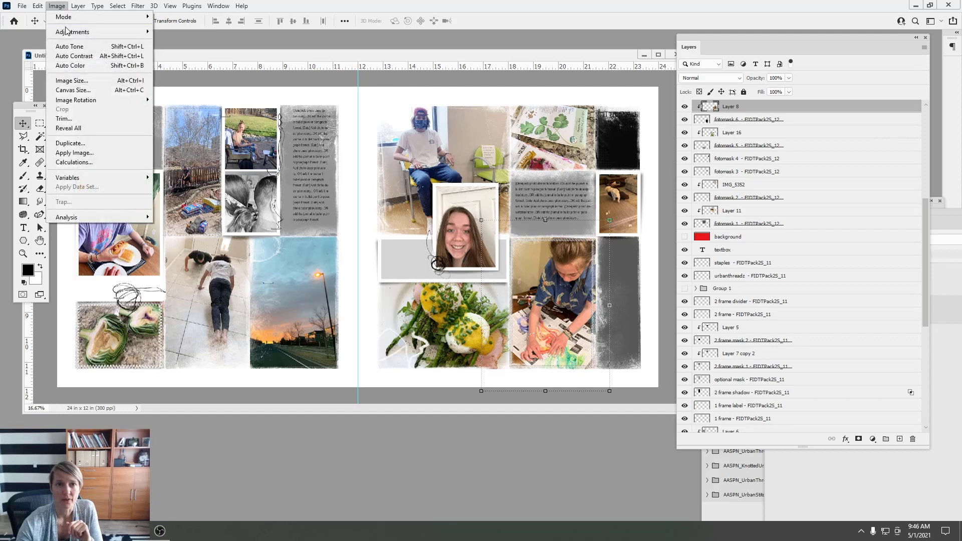
pyautogui.moveTo(70, 32)
pyautogui.click(177, 94)
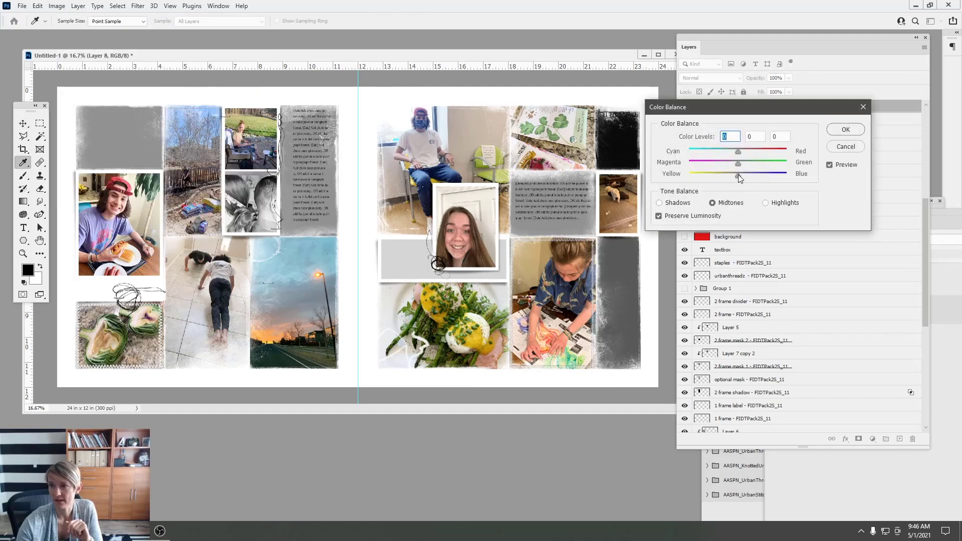
pyautogui.moveTo(738, 175); pyautogui.dragTo(747, 176)
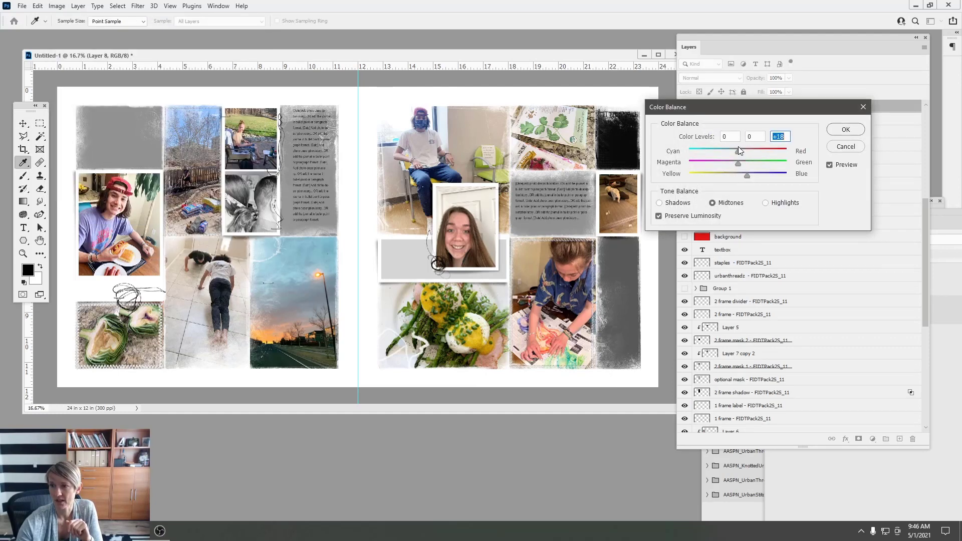
pyautogui.click(764, 202)
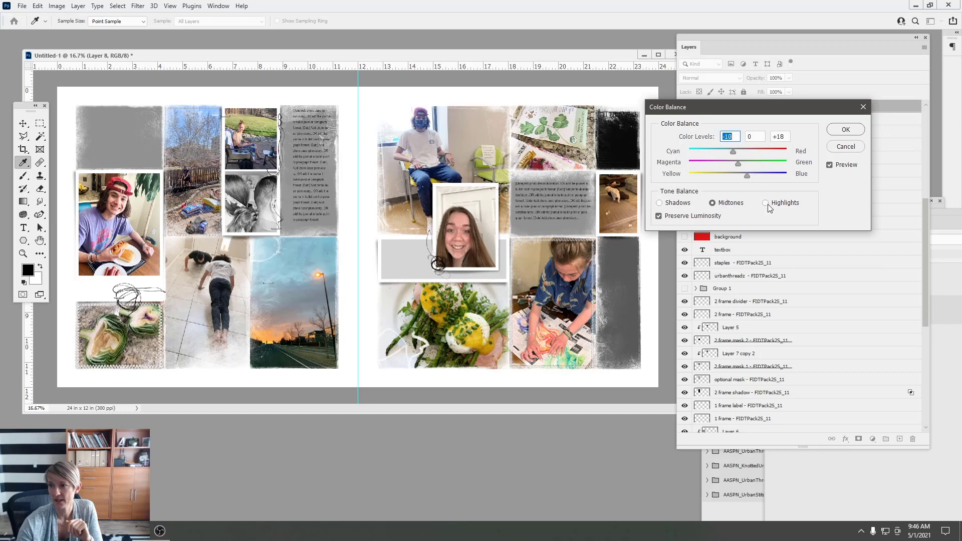
pyautogui.moveTo(738, 176); pyautogui.dragTo(735, 154)
pyautogui.click(845, 129)
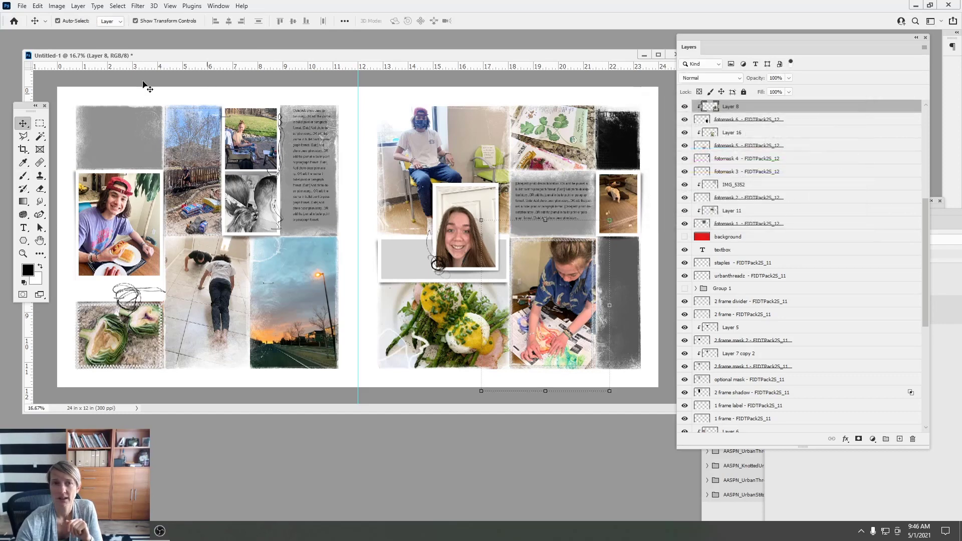
# Brighten the Layer 8 painting photo with Curves by raising the midtones
pyautogui.press('v')
pyautogui.click(57, 5)
pyautogui.moveTo(72, 32)
pyautogui.click(171, 50)
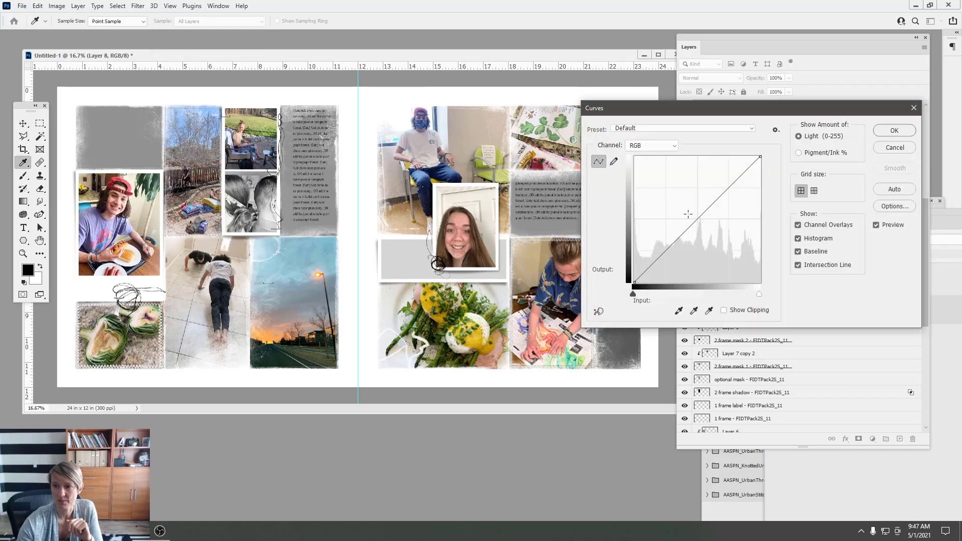
pyautogui.moveTo(695, 222); pyautogui.dragTo(675, 227)
pyautogui.click(895, 131)
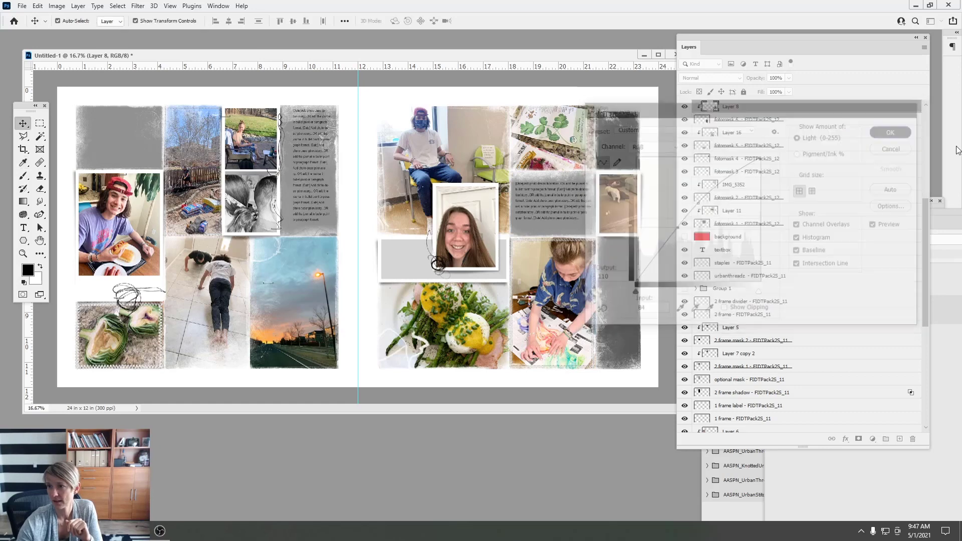
# Convert the Layer 1 dog photo to black and white with Desaturate
pyautogui.click(629, 208)
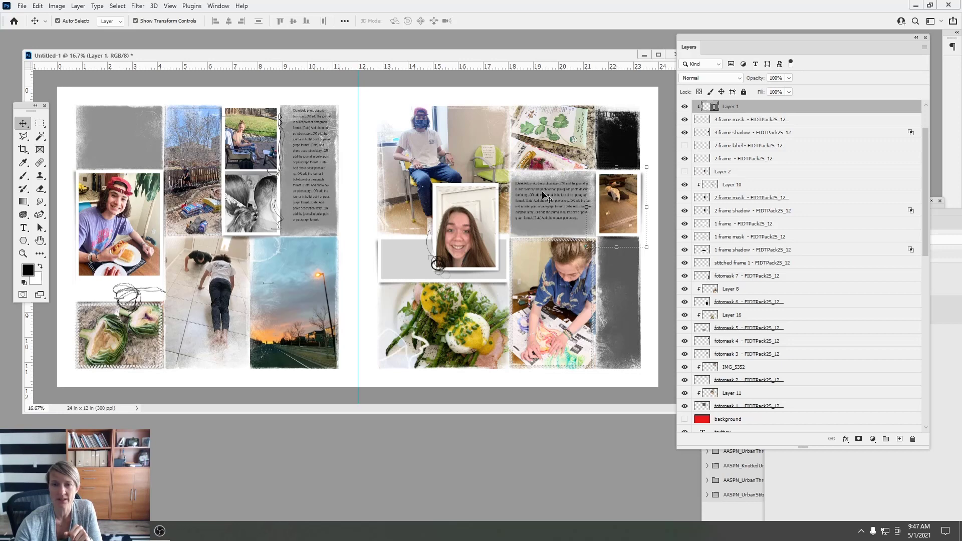
pyautogui.click(56, 6)
pyautogui.moveTo(75, 32)
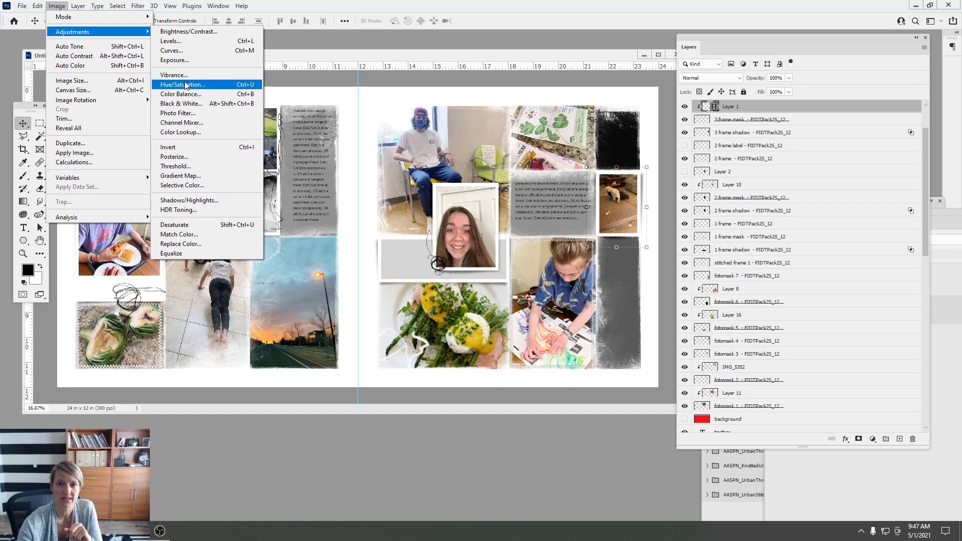
pyautogui.click(175, 226)
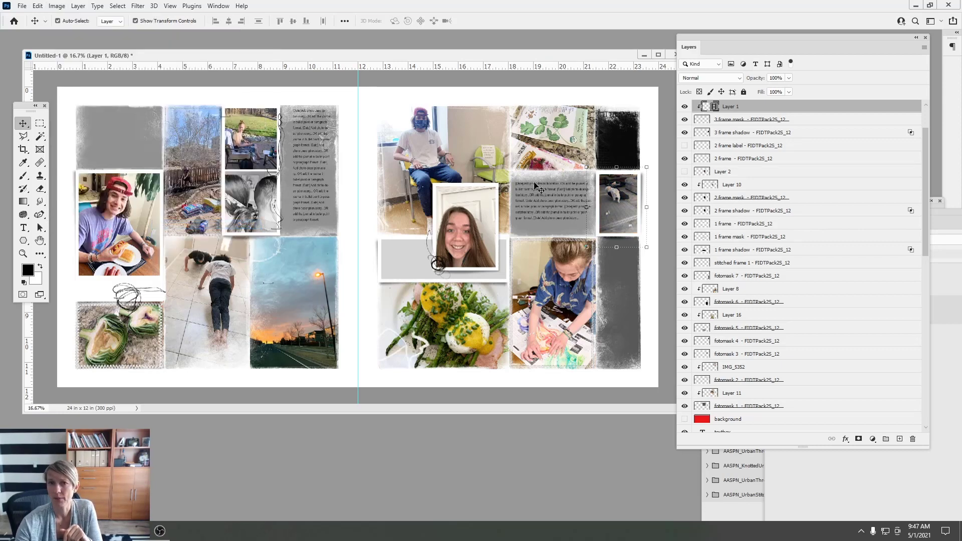
# Brighten the Layer 1 dog photo with Curves, raising the midpoint from input 127 to output 199
pyautogui.click(56, 6)
pyautogui.moveTo(75, 29)
pyautogui.click(173, 54)
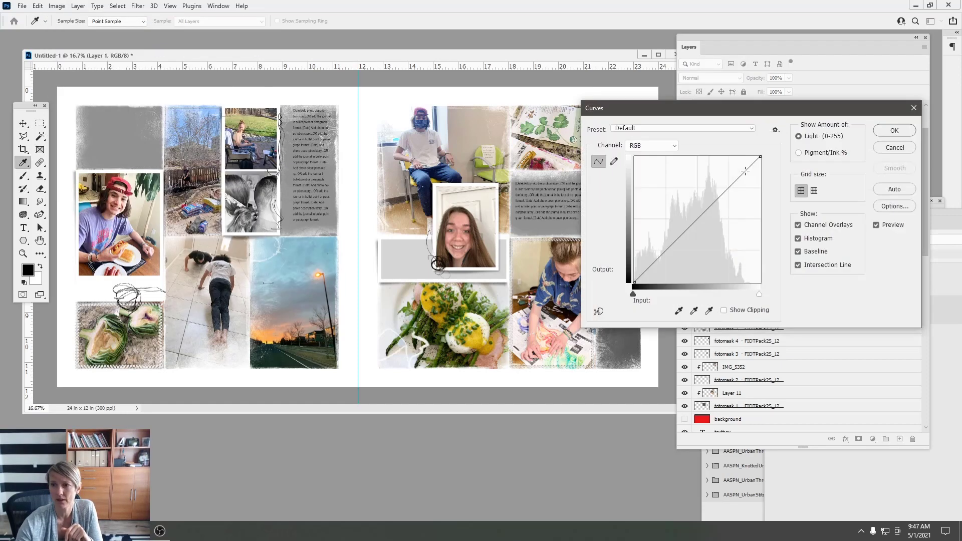
pyautogui.moveTo(705, 121); pyautogui.dragTo(643, 251)
pyautogui.moveTo(633, 352); pyautogui.dragTo(633, 315)
pyautogui.click(838, 258)
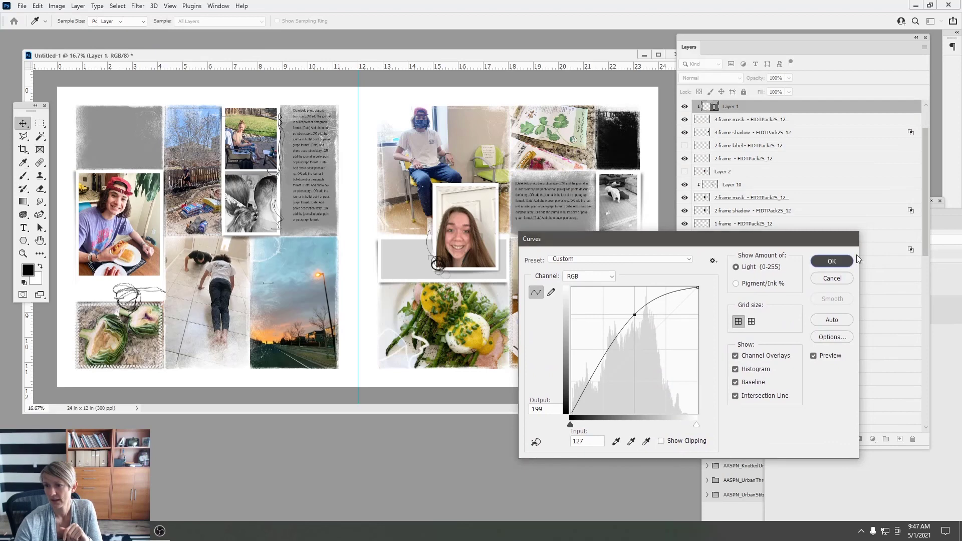
# Duplicate the Layer 10 portrait and desaturate the copy
pyautogui.click(471, 224)
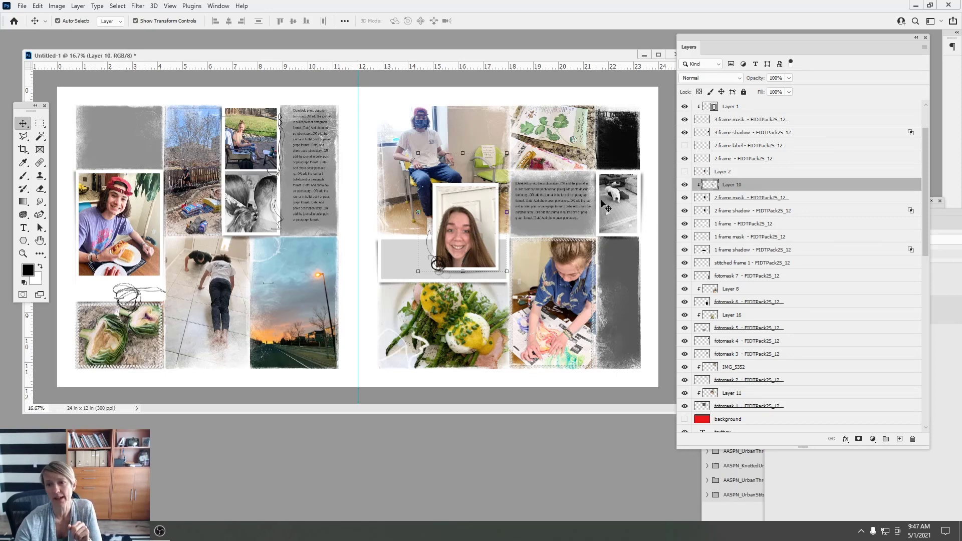
pyautogui.moveTo(722, 187); pyautogui.dragTo(899, 438)
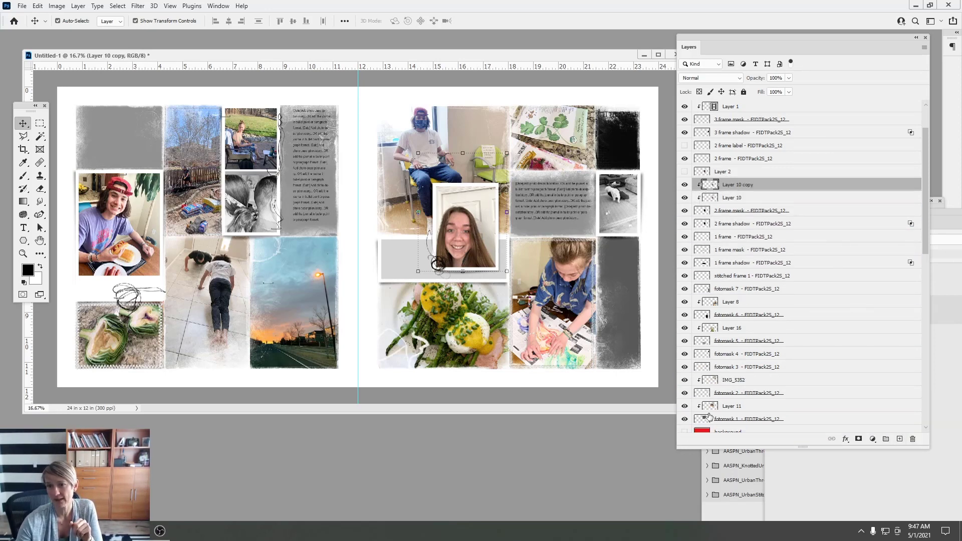
pyautogui.click(57, 6)
pyautogui.moveTo(75, 30)
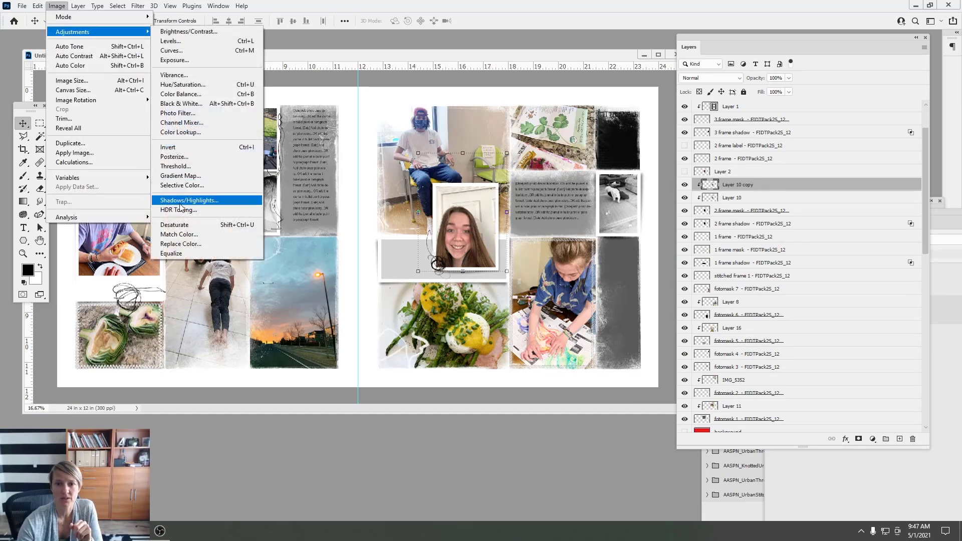
pyautogui.click(181, 224)
# Brighten the black-and-white Layer 10 copy portrait with Curves by raising the midtones
pyautogui.click(56, 6)
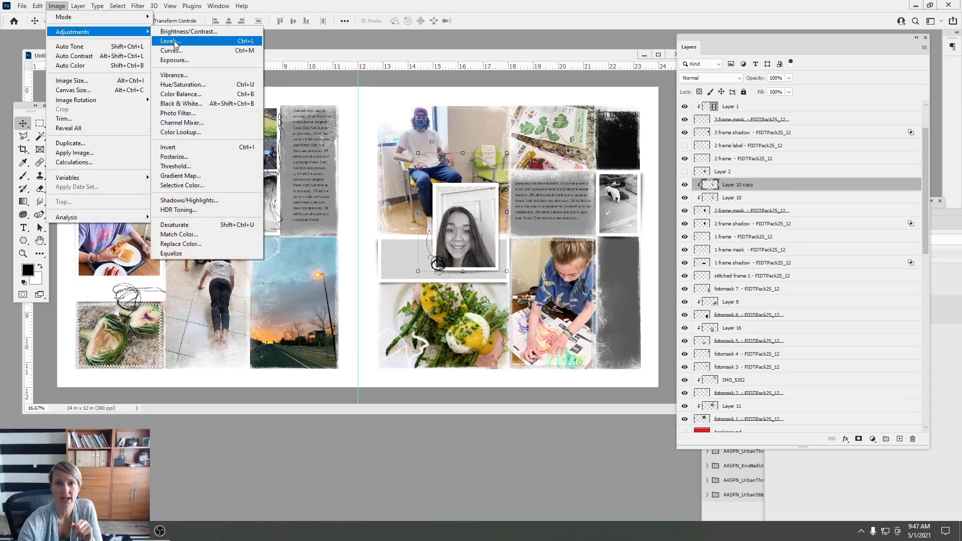
pyautogui.click(173, 50)
pyautogui.moveTo(642, 343); pyautogui.dragTo(643, 317)
pyautogui.click(831, 261)
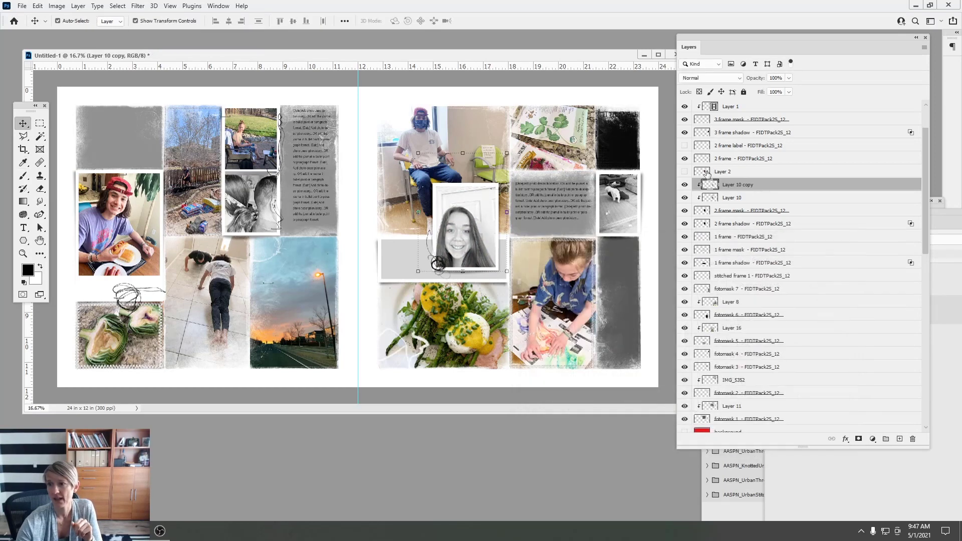
# Compare the black-and-white portrait with the colour original by toggling the visibility of Layer 10 copy
pyautogui.click(684, 185)
pyautogui.click(684, 185)
pyautogui.click(686, 185)
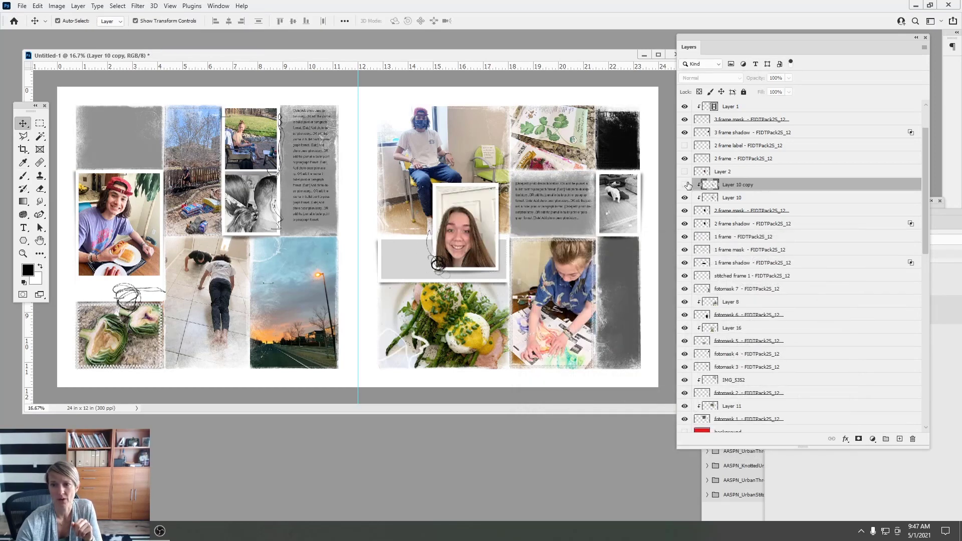
pyautogui.click(685, 184)
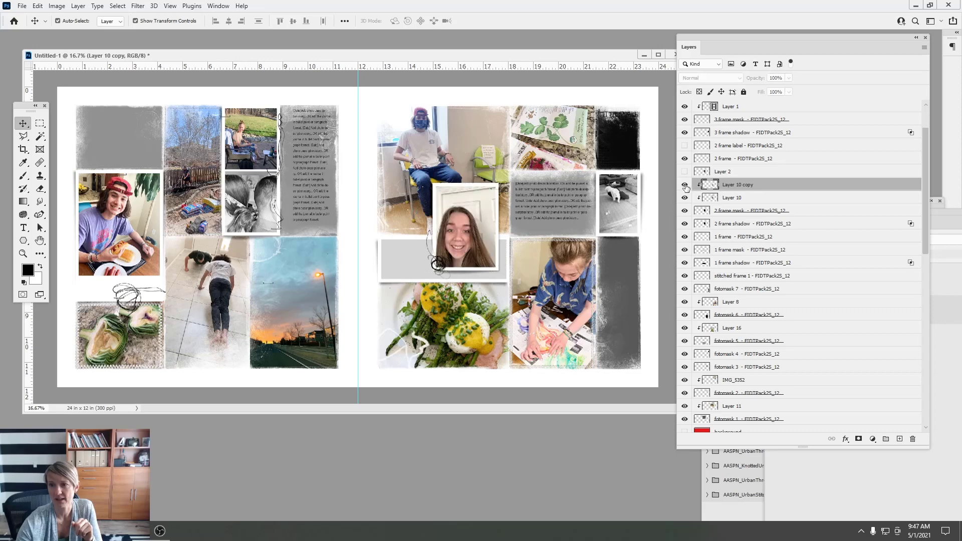
pyautogui.click(685, 184)
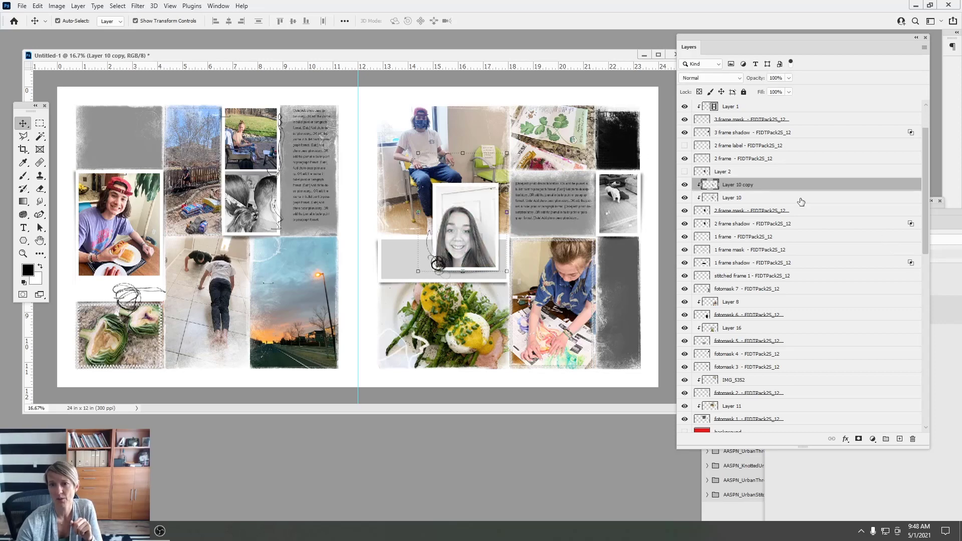
# Duplicate Layer 10 copy and blend the duplicate over the portrait in Soft Light mode at 66% opacity
pyautogui.moveTo(735, 186); pyautogui.dragTo(899, 439)
pyautogui.click(692, 79)
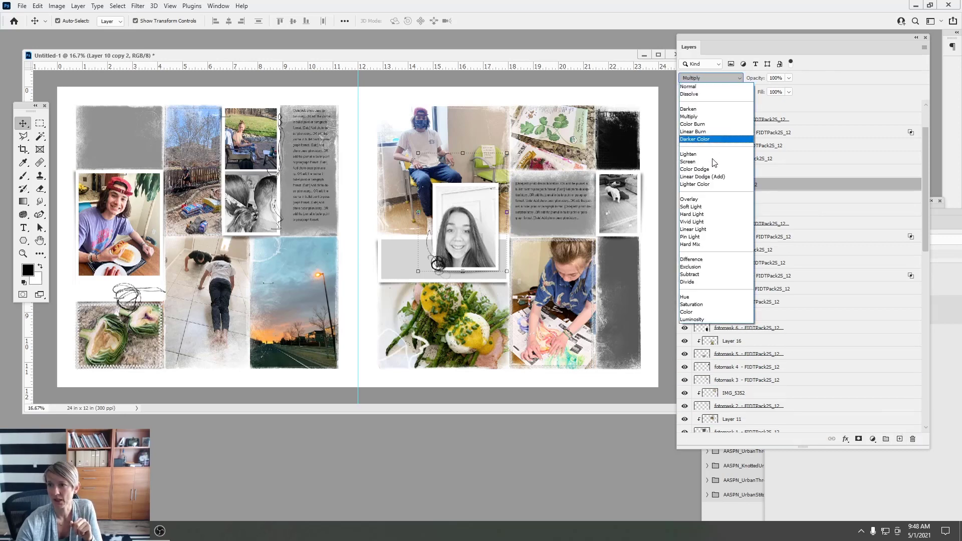
pyautogui.click(693, 207)
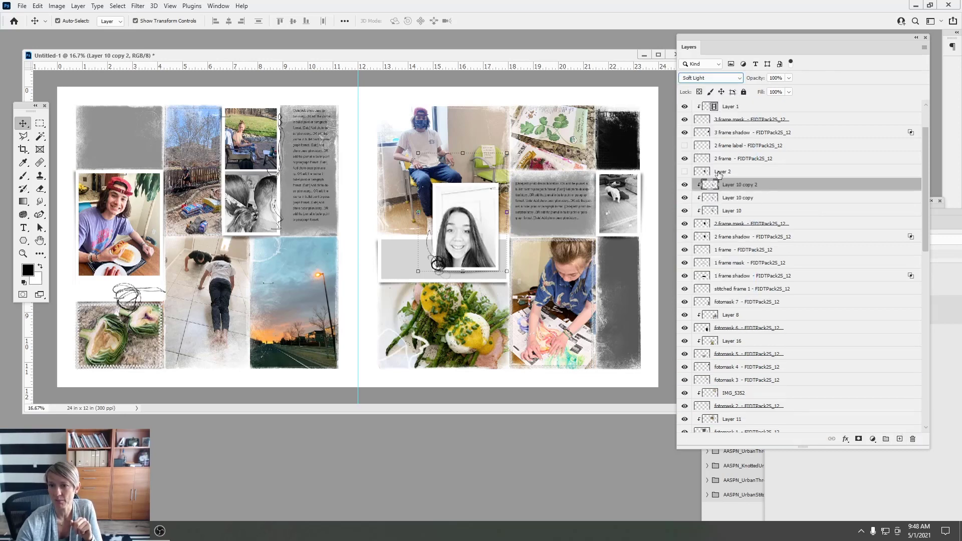
pyautogui.click(789, 78)
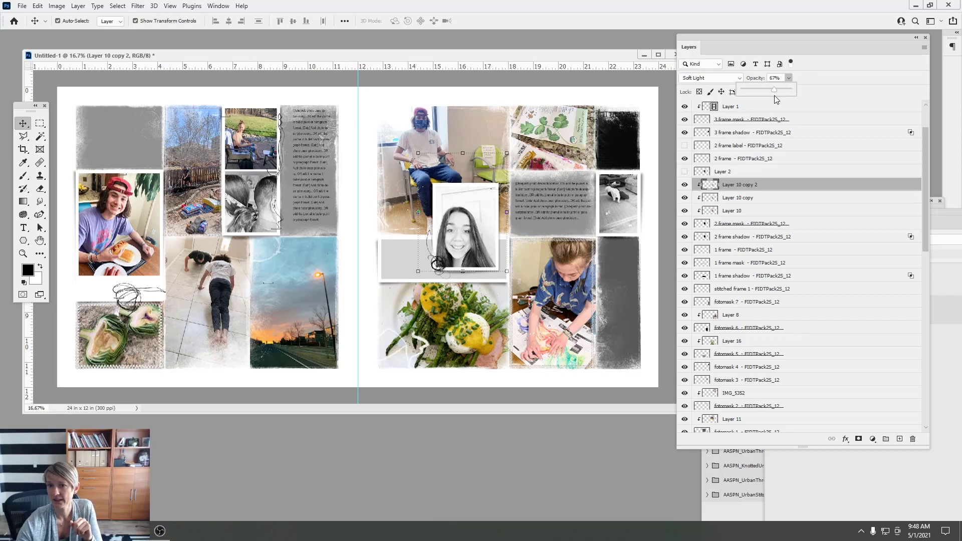
pyautogui.moveTo(774, 96); pyautogui.dragTo(773, 96)
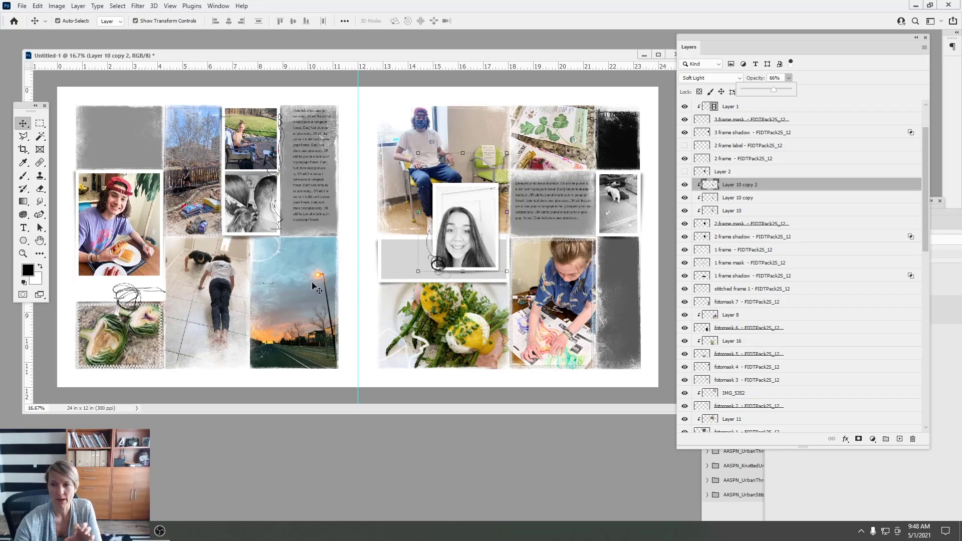
# Preview the hidden Group 1 frames over the left page by showing the group and hiding it again
pyautogui.moveTo(926, 230); pyautogui.dragTo(923, 346)
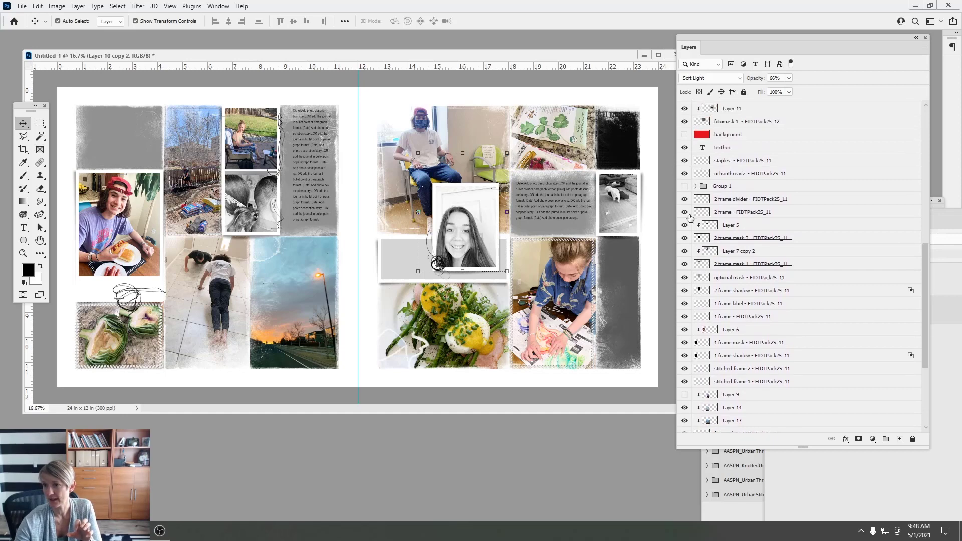
pyautogui.click(684, 186)
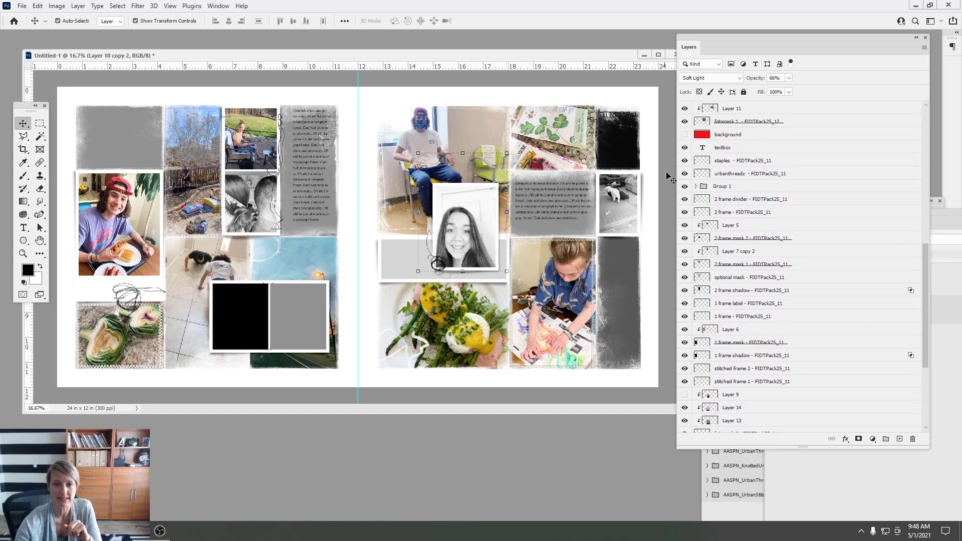
pyautogui.click(685, 186)
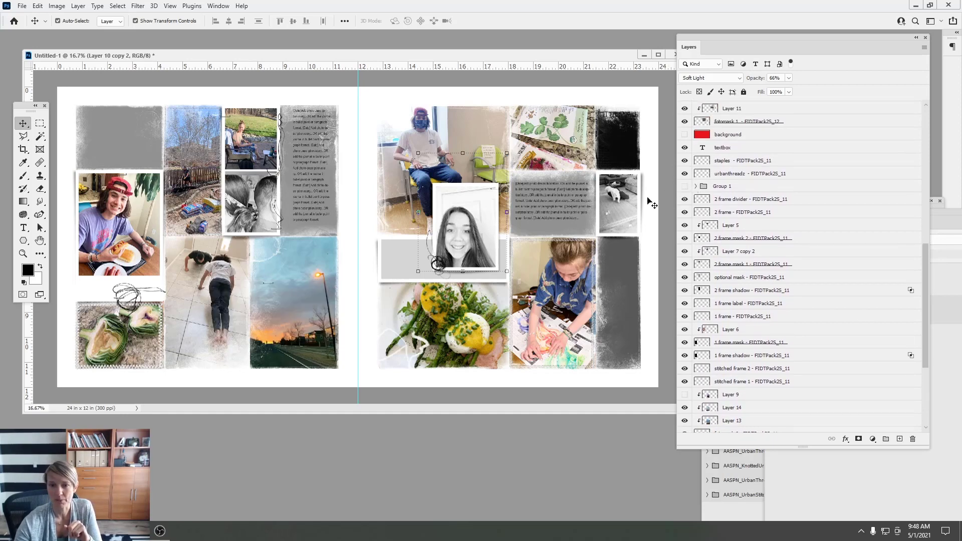
# Cut the leftover staple over the sunset photo from the staples layer using a rectangular marquee selection
pyautogui.click(273, 286)
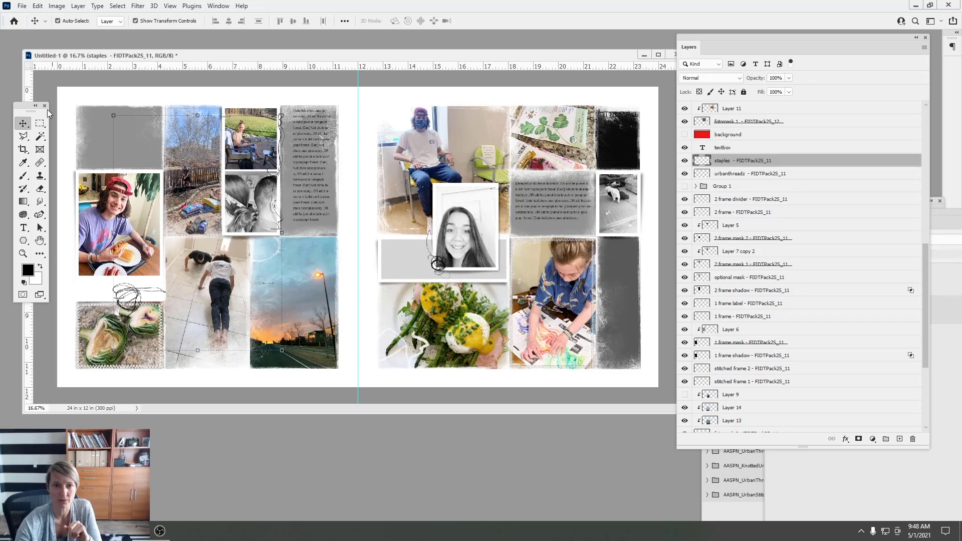
pyautogui.click(39, 122)
pyautogui.moveTo(246, 263); pyautogui.dragTo(299, 303)
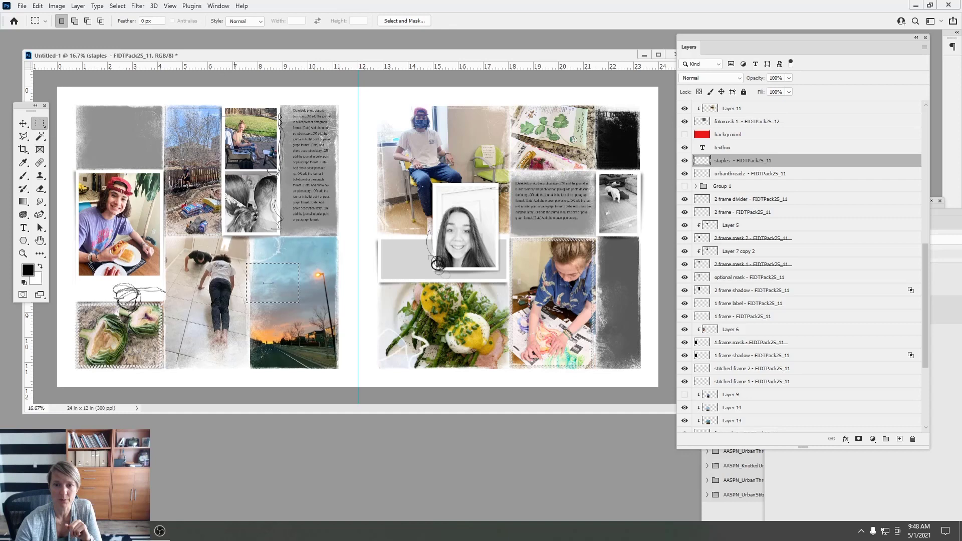
pyautogui.click(42, 6)
pyautogui.click(47, 65)
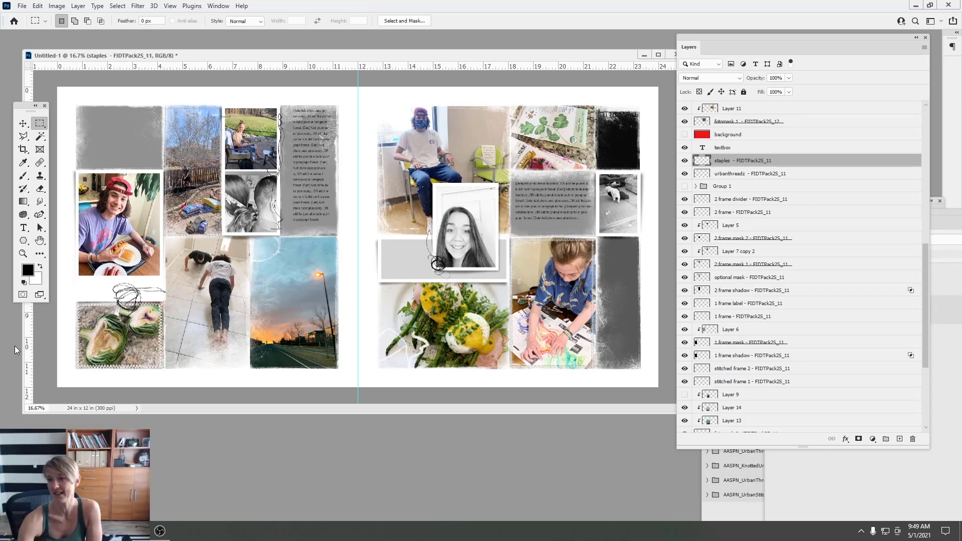
# Switch to File Explorer and open the ArtPlay Palette Jubilate A folder inside Jubilate's ArtPlay Palette Jubilate folder
pyautogui.moveTo(135, 531)
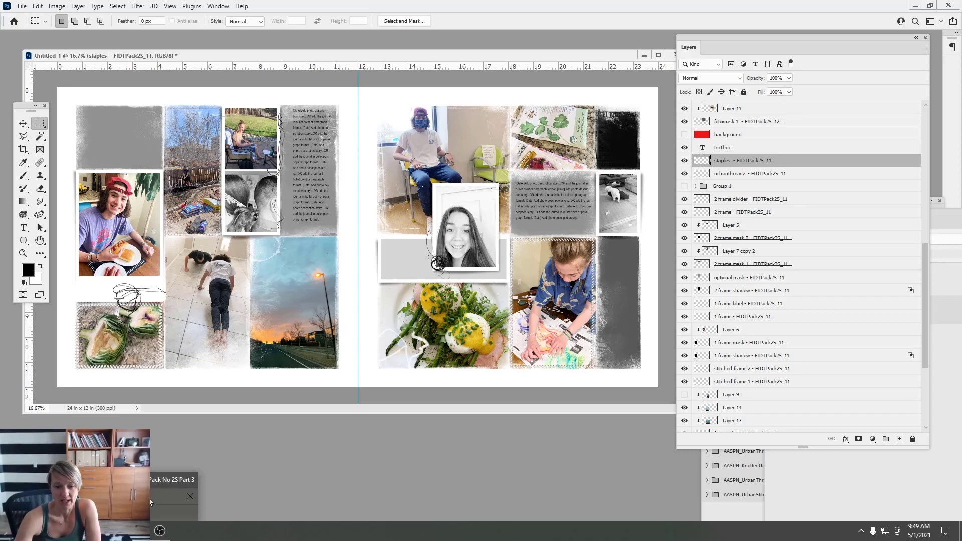
pyautogui.click(163, 480)
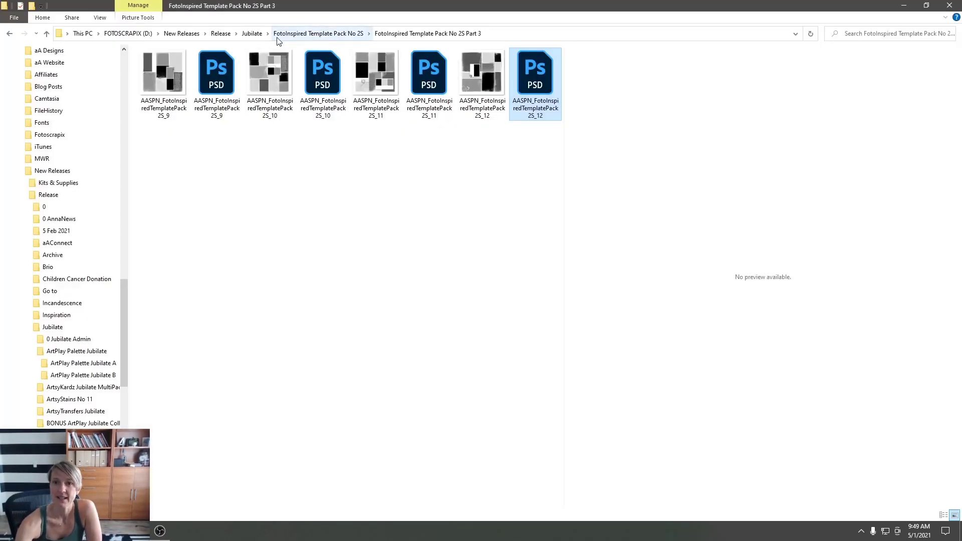
pyautogui.click(253, 34)
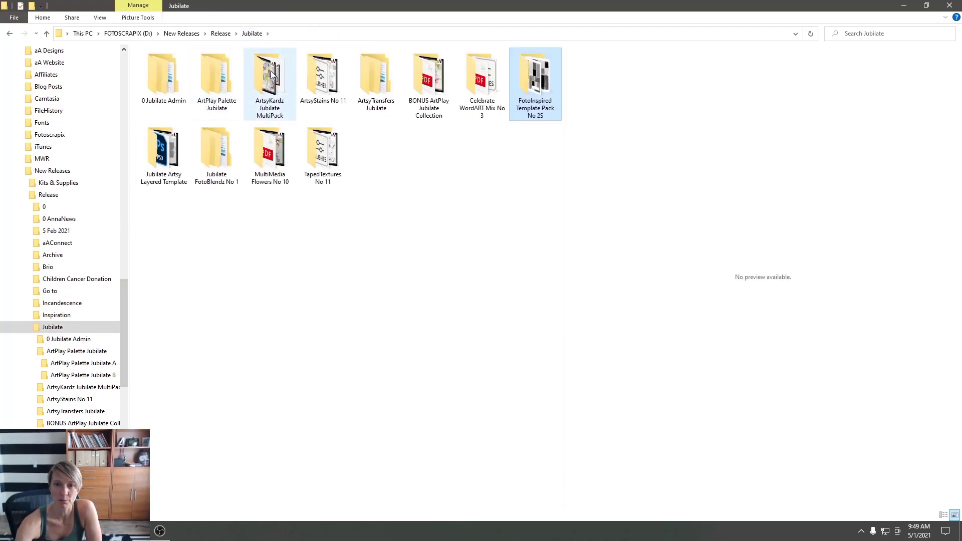
pyautogui.doubleClick(213, 74)
pyautogui.doubleClick(163, 70)
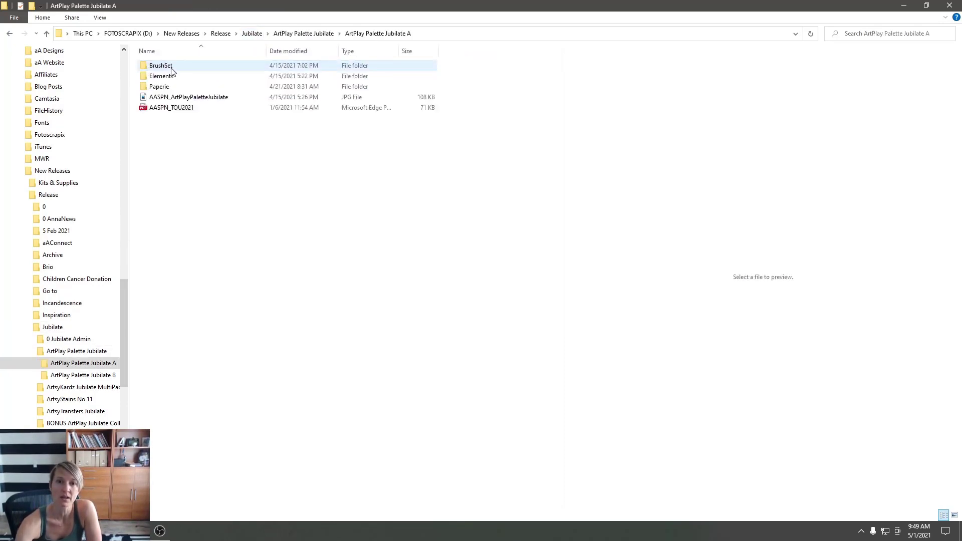
# Open the Paperie folder and preview ArtsyPaper1, ArtsyPaper2 and ArtsyPaper3
pyautogui.doubleClick(159, 86)
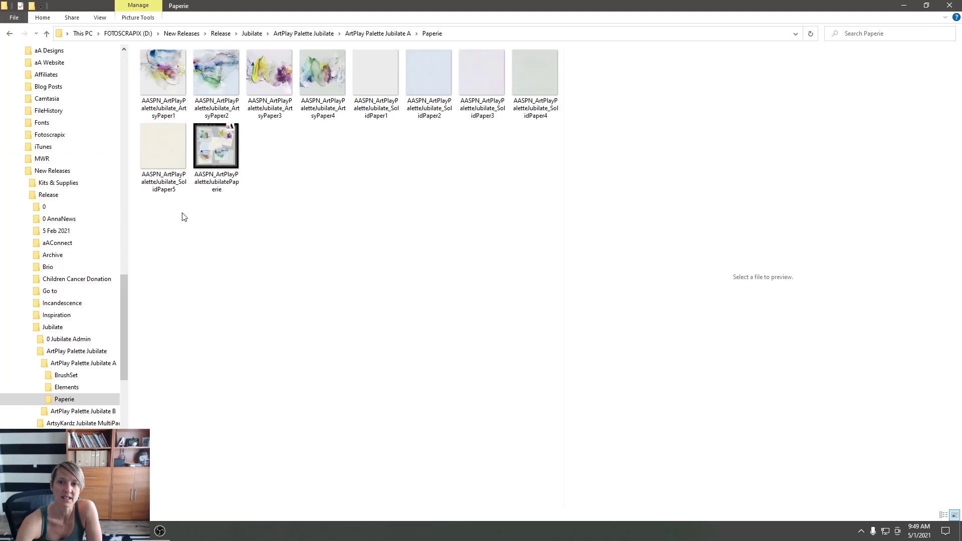
pyautogui.click(171, 70)
pyautogui.click(221, 80)
pyautogui.click(270, 78)
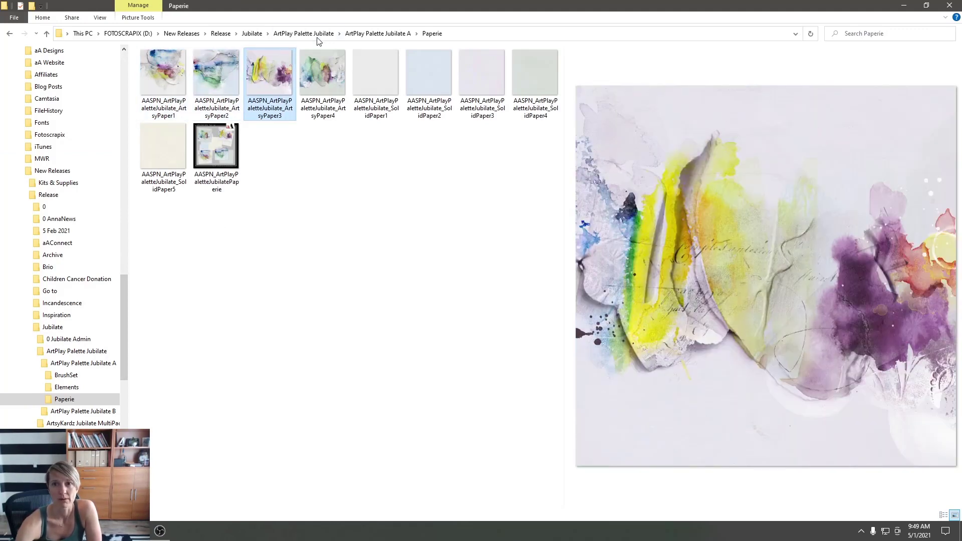
# Return to the Jubilate folder and open the ArtsyKardz Jubilate MultiPack folder
pyautogui.click(313, 33)
pyautogui.click(252, 34)
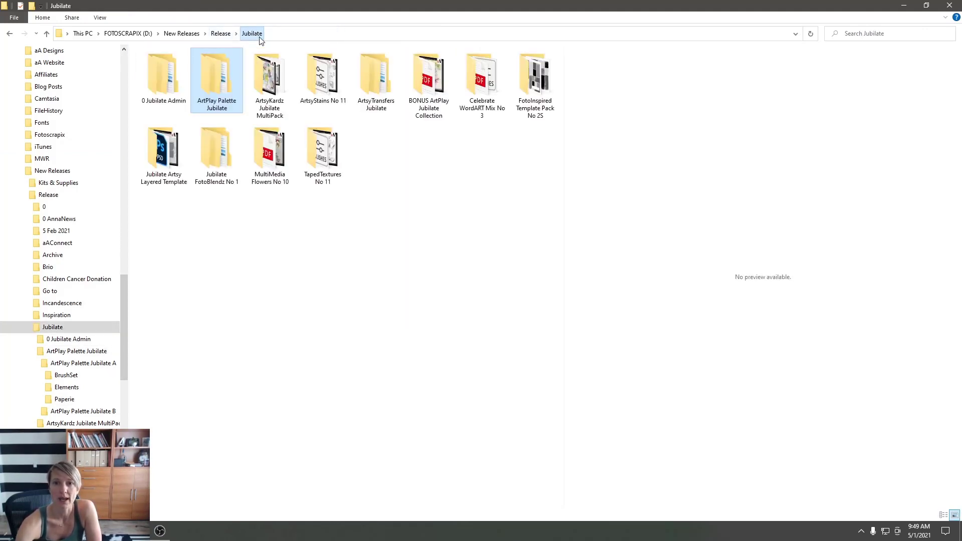
pyautogui.doubleClick(269, 80)
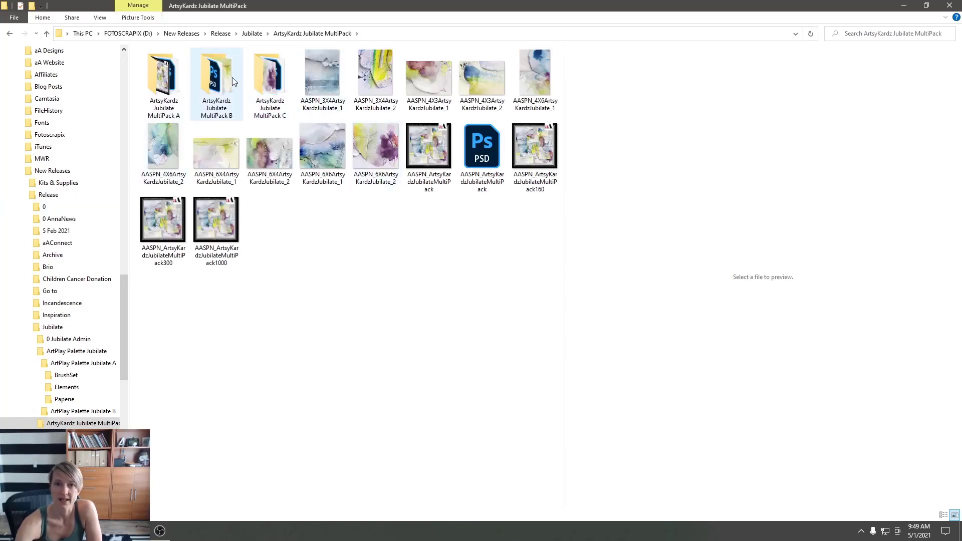
pyautogui.doubleClick(216, 80)
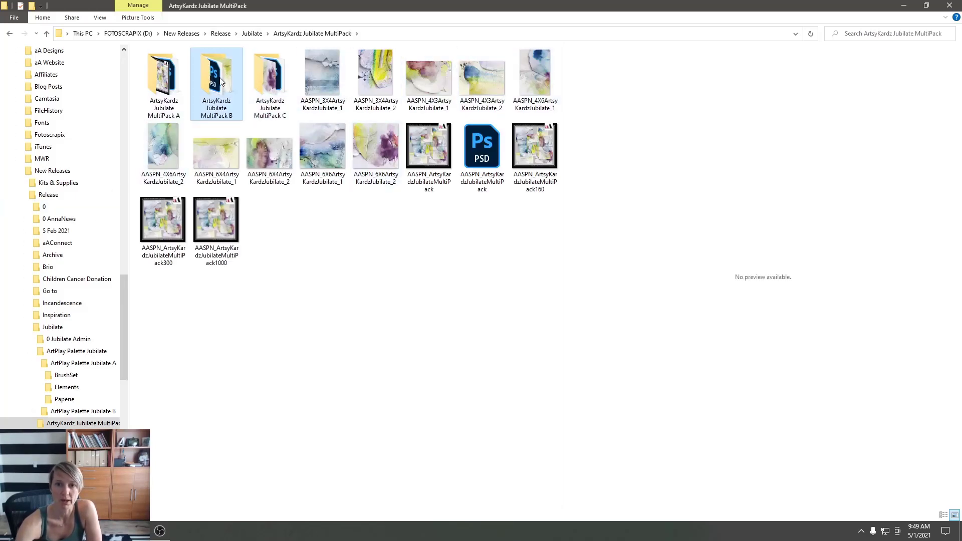
pyautogui.click(10, 33)
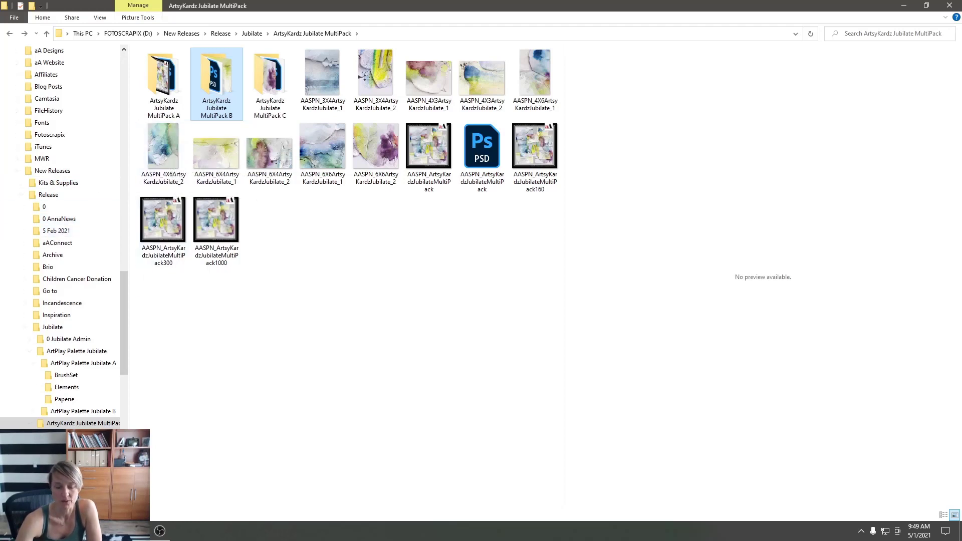
# Switch to Photoshop and select the empty fotomask 7 layer beside the painting child's photo with the Move tool
pyautogui.click(115, 531)
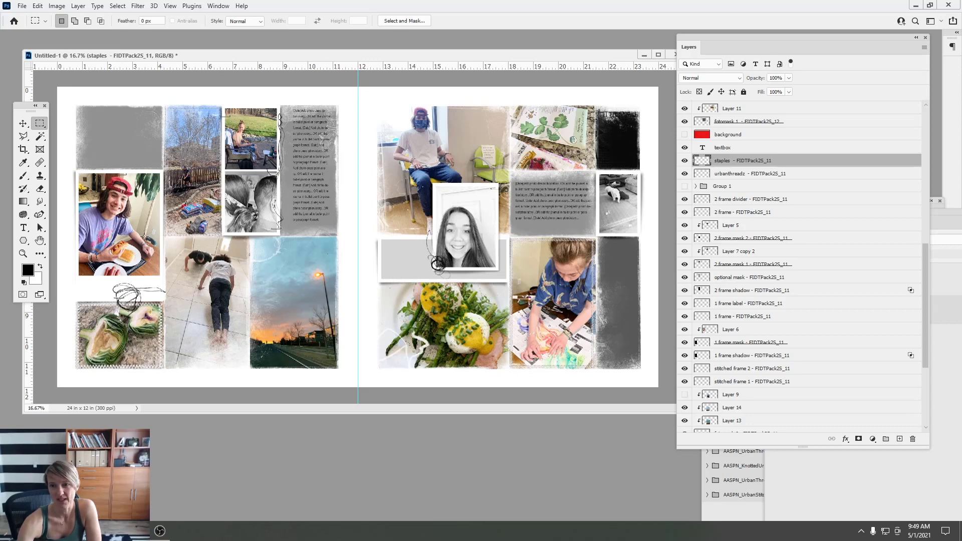
pyautogui.click(22, 123)
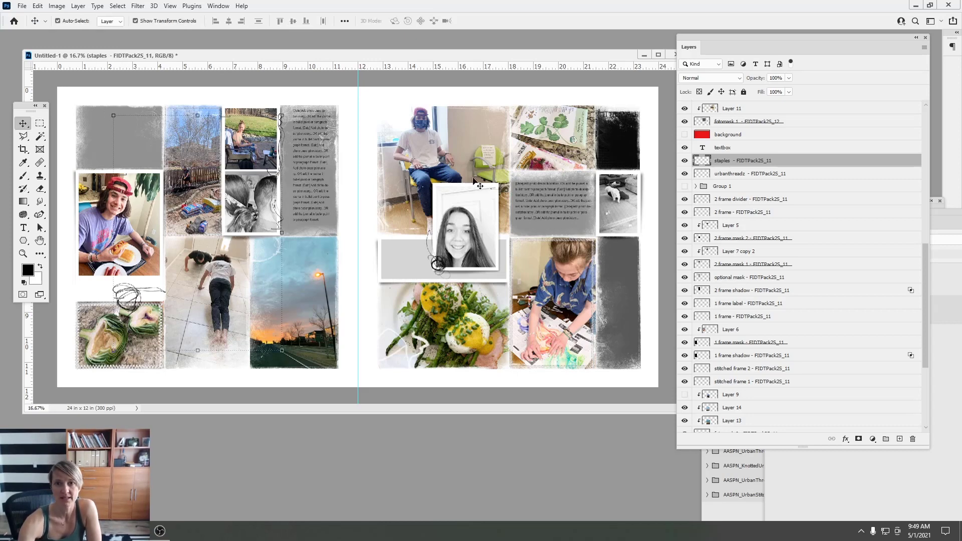
pyautogui.click(627, 265)
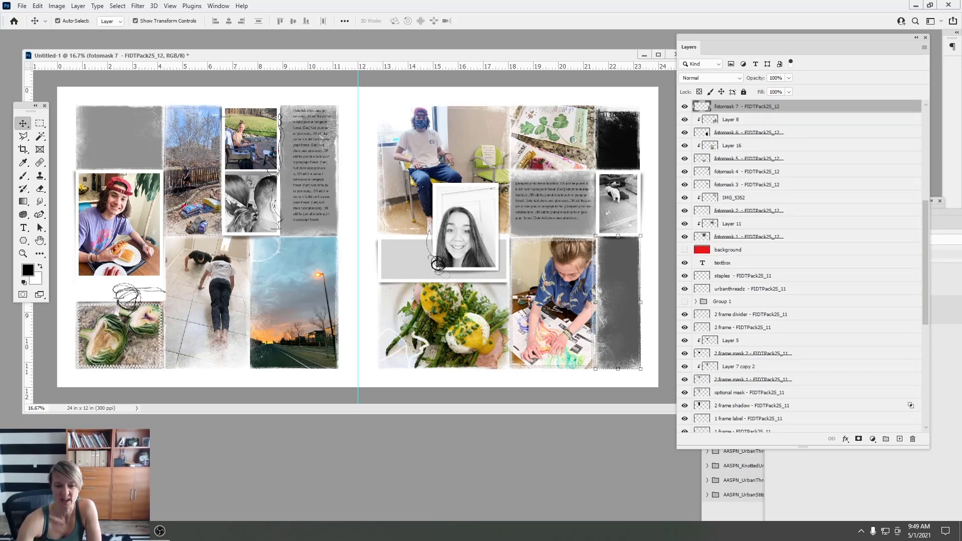
# Switch to File Explorer and open AASPN_6X6ArtsyKardzJubilate_2 from the MultiPack folder in Photoshop
pyautogui.click(125, 531)
pyautogui.click(126, 481)
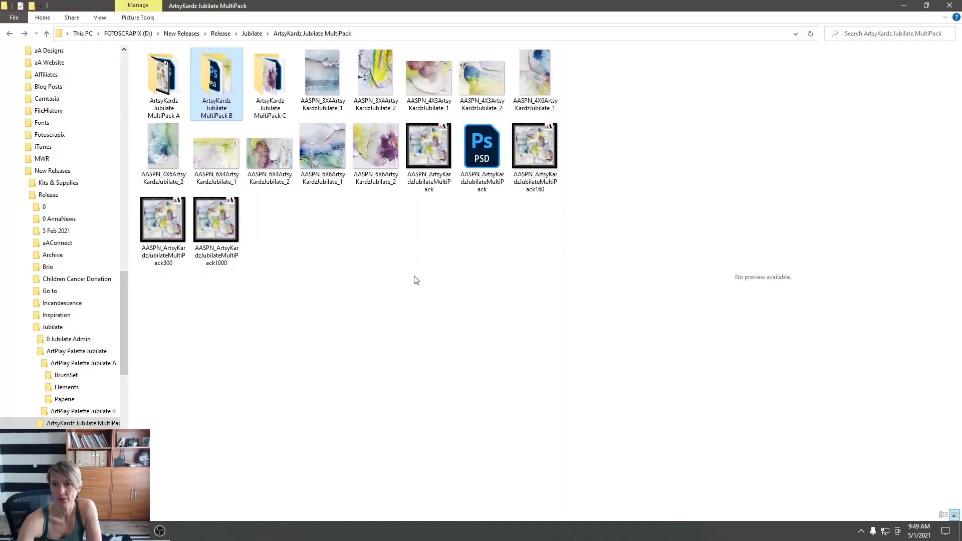
pyautogui.click(379, 142)
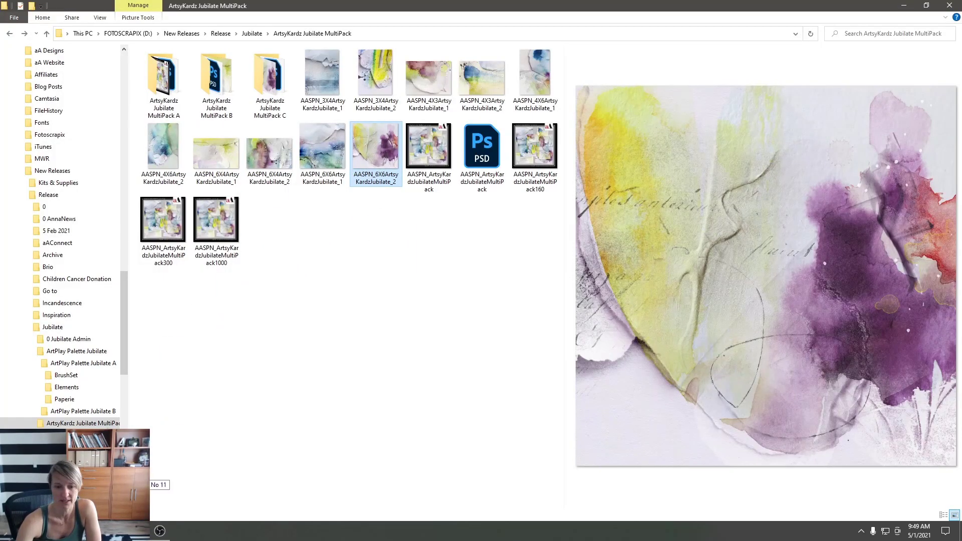
pyautogui.moveTo(159, 530)
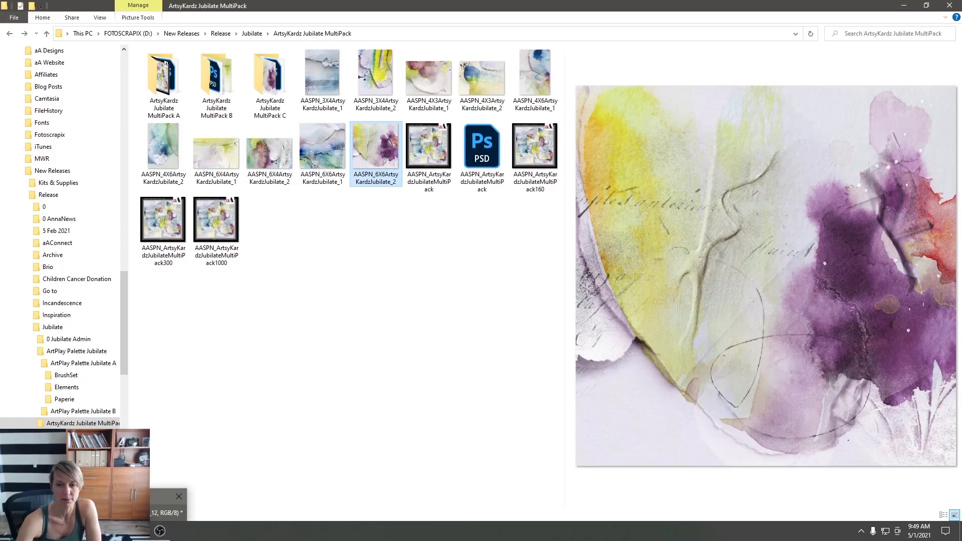
pyautogui.moveTo(130, 506); pyautogui.dragTo(229, 460)
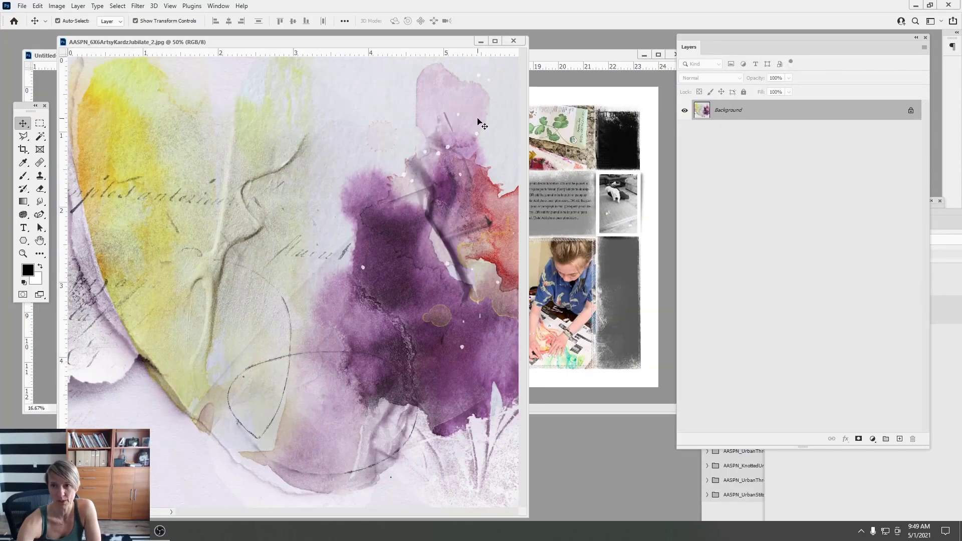
# Copy the card artwork over fotomask 7, clip it to the mask and reposition it so its purple area fills the frame
pyautogui.moveTo(478, 123); pyautogui.dragTo(614, 280)
pyautogui.click(78, 5)
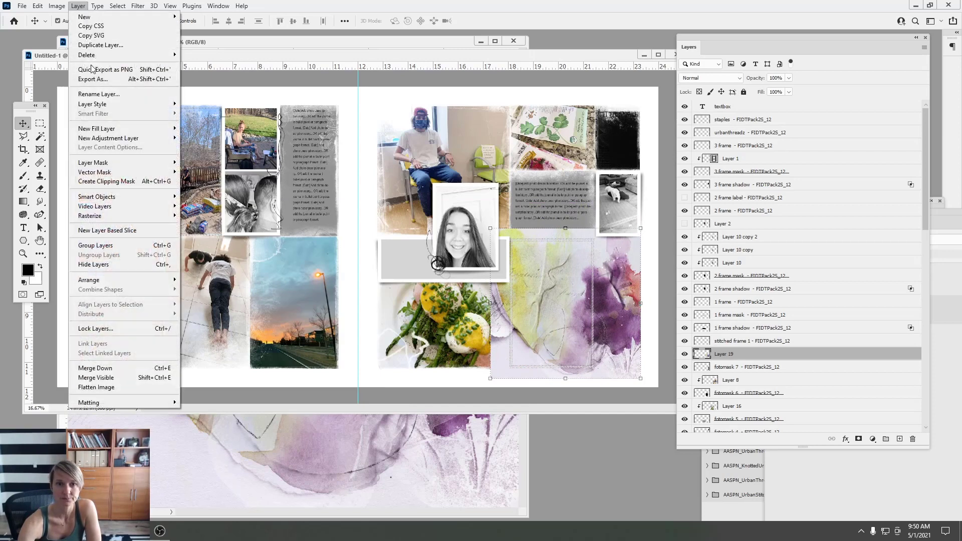
pyautogui.click(118, 181)
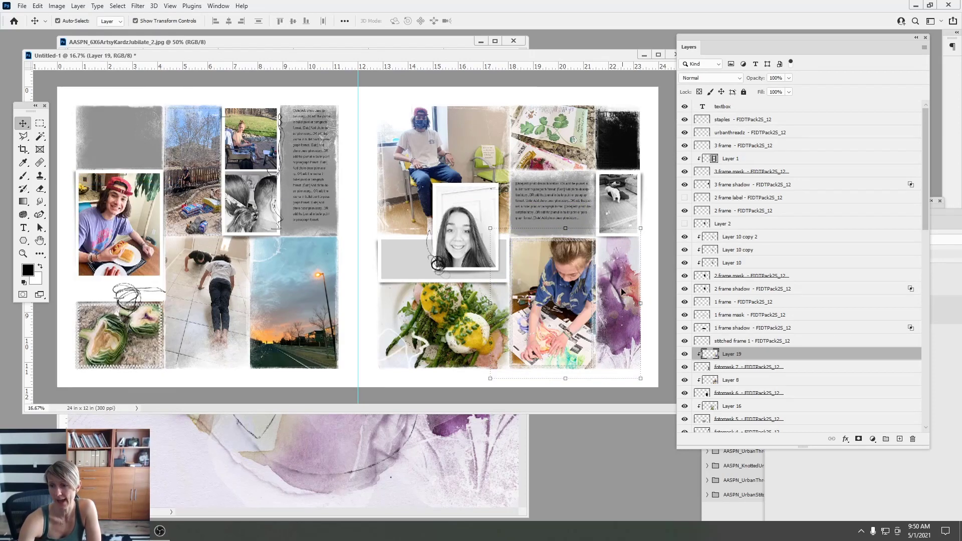
pyautogui.moveTo(621, 292)
pyautogui.mouseDown()
pyautogui.moveTo(642, 297)
pyautogui.moveTo(632, 266)
pyautogui.moveTo(624, 298)
pyautogui.mouseUp()
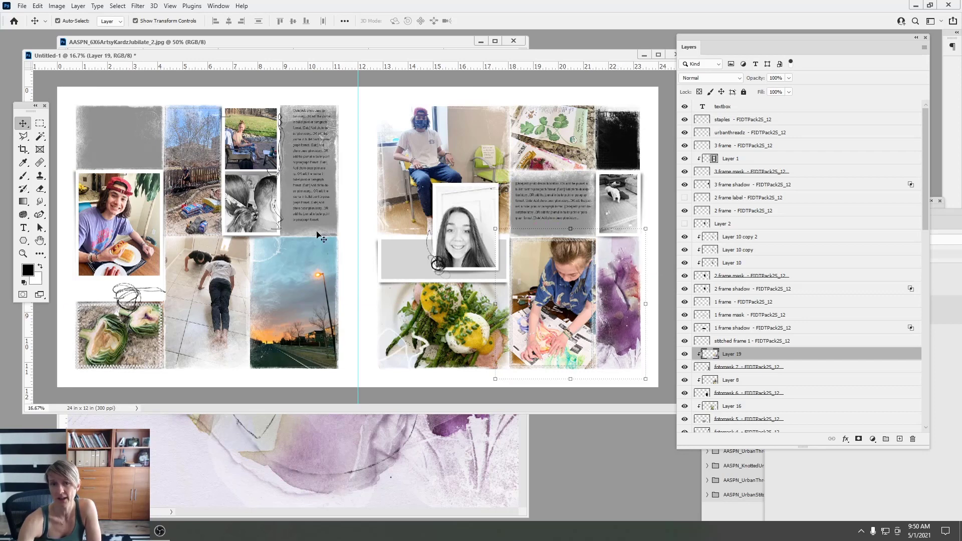
# Try shifting the hue of the clipped purple artwork to -60 with Hue/Saturation
pyautogui.click(61, 9)
pyautogui.moveTo(101, 30)
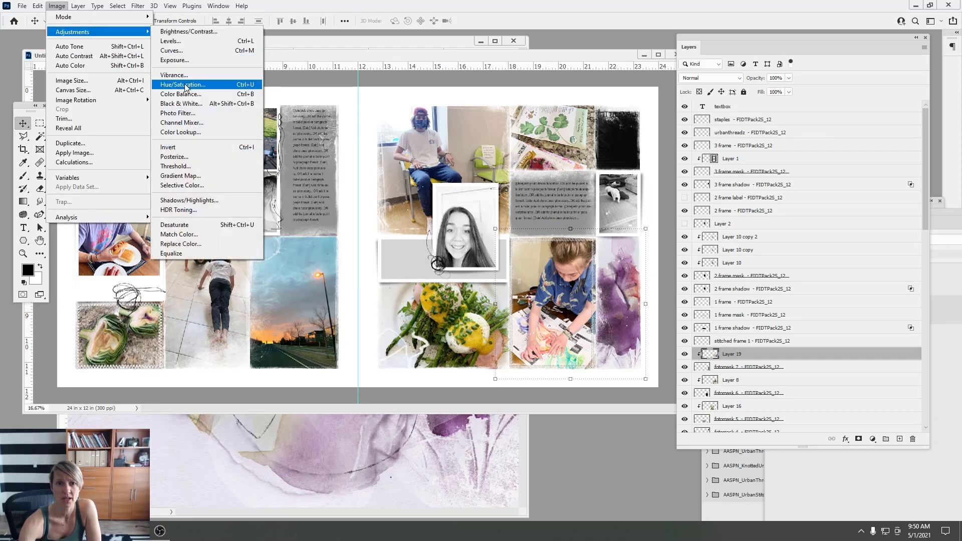
pyautogui.click(254, 84)
pyautogui.moveTo(774, 144); pyautogui.dragTo(751, 150)
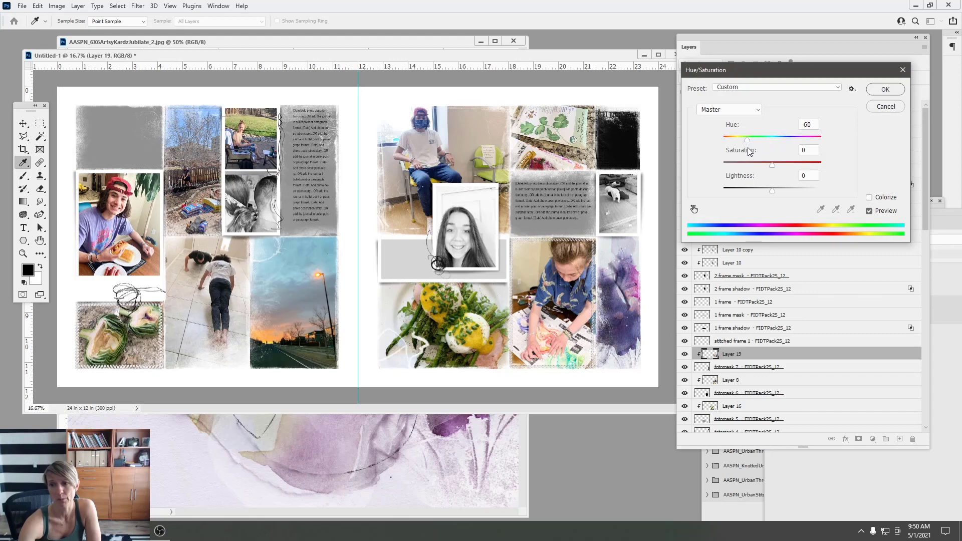
pyautogui.click(884, 90)
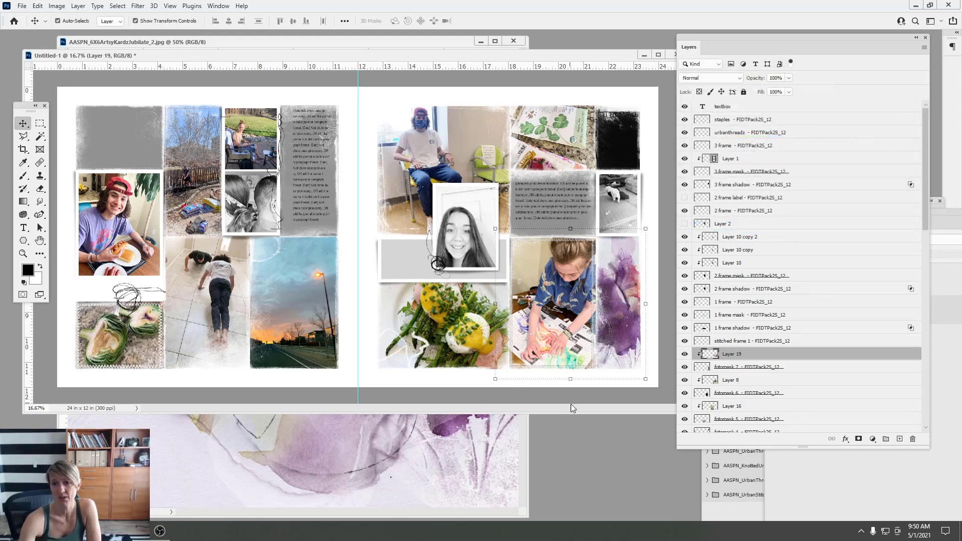
# Move the card artwork's window clear of the left page's empty corner frame and select that frame's fotomask 1 layer
pyautogui.click(329, 456)
pyautogui.moveTo(460, 44); pyautogui.dragTo(364, 383)
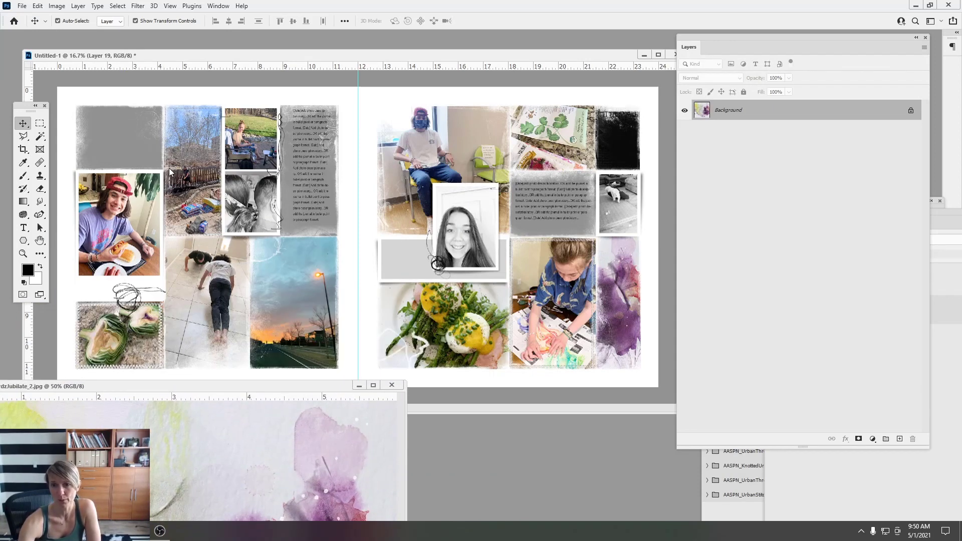
pyautogui.moveTo(200, 388); pyautogui.dragTo(375, 256)
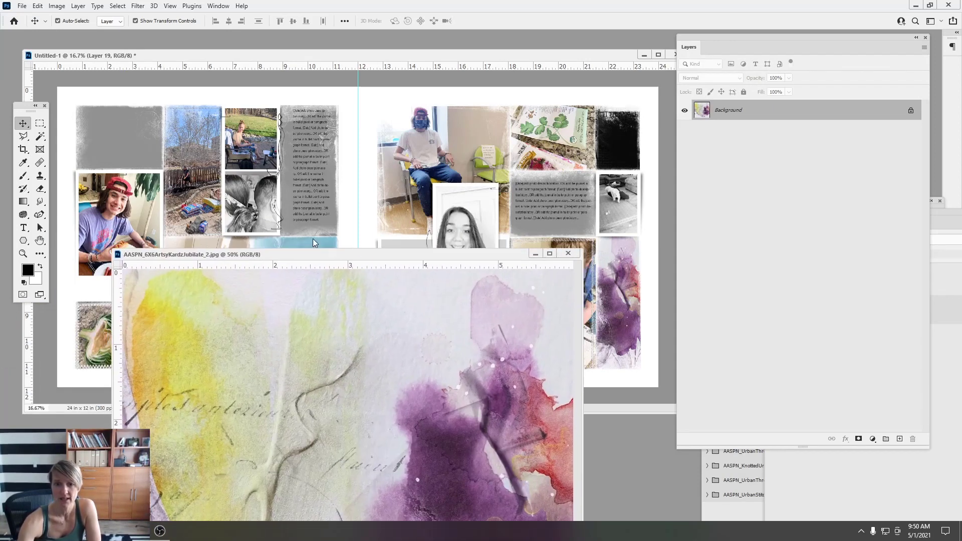
pyautogui.click(116, 135)
pyautogui.click(117, 137)
pyautogui.click(213, 464)
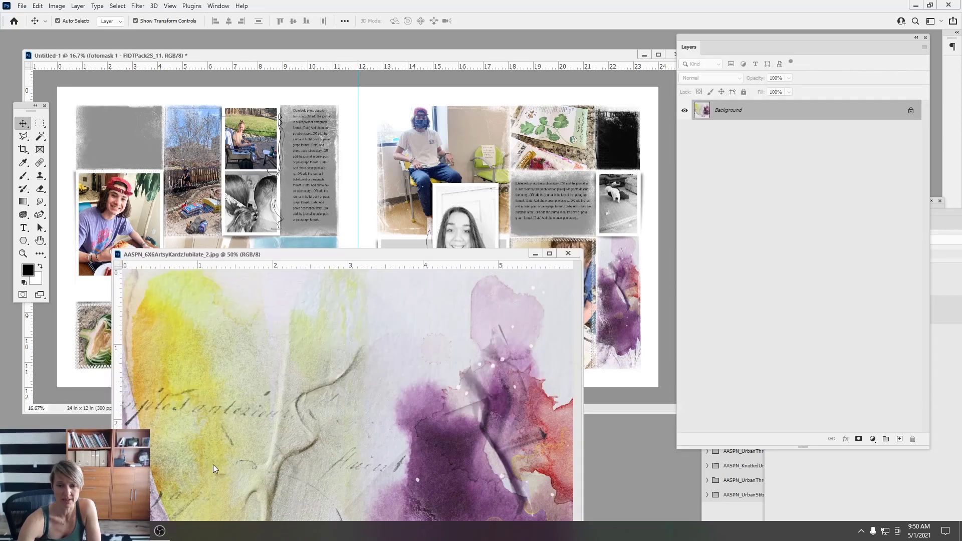
# Copy the card artwork onto the left page's fotomask 1 and clip it so its yellow area fills the frame
pyautogui.moveTo(233, 436); pyautogui.dragTo(119, 142)
pyautogui.click(78, 5)
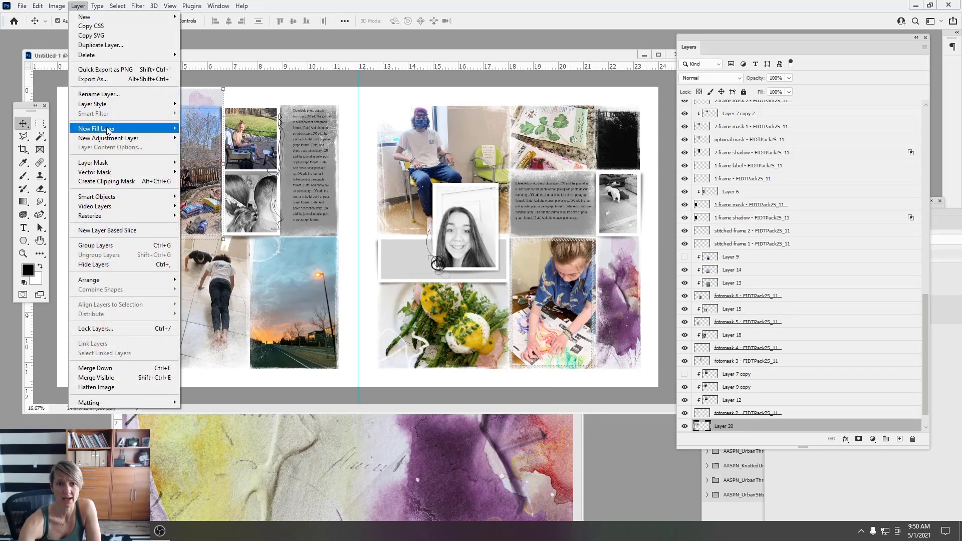
pyautogui.click(106, 181)
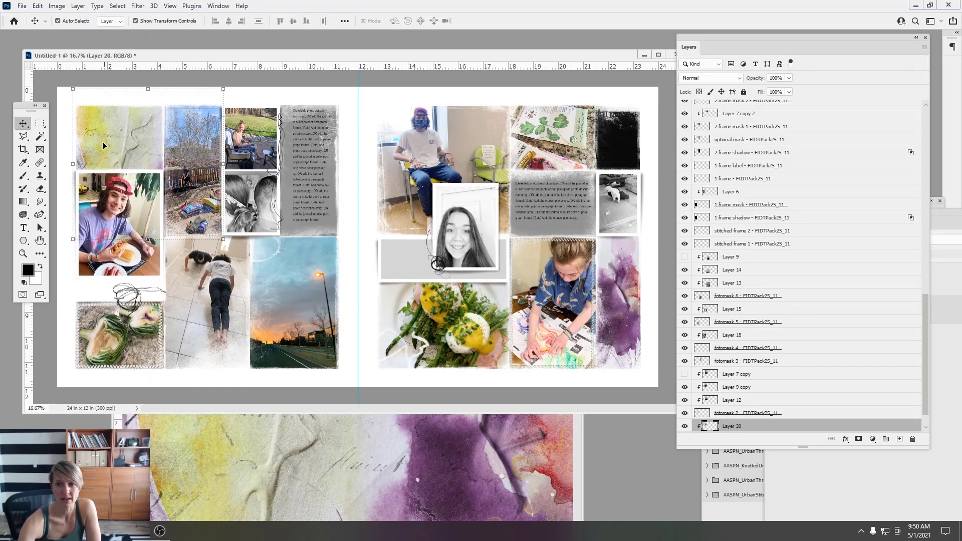
# Darken the yellow artwork on Layer 20 with Levels by raising the shadow input level to 48
pyautogui.click(58, 8)
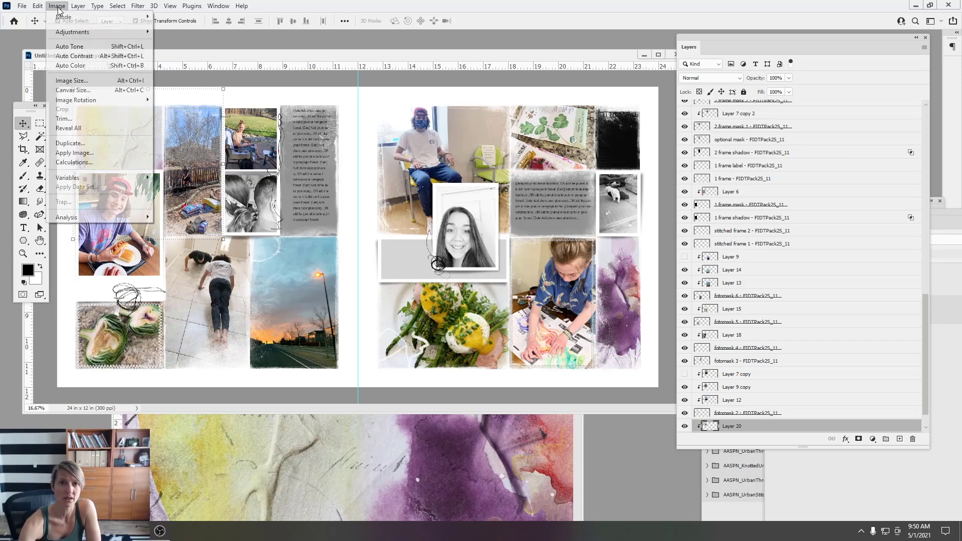
pyautogui.moveTo(75, 31)
pyautogui.click(168, 43)
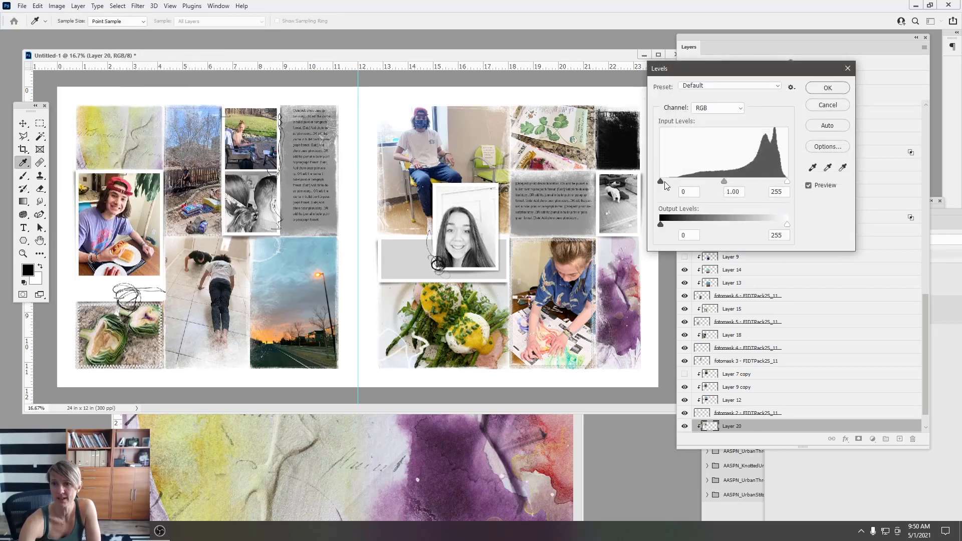
pyautogui.moveTo(665, 183); pyautogui.dragTo(685, 186)
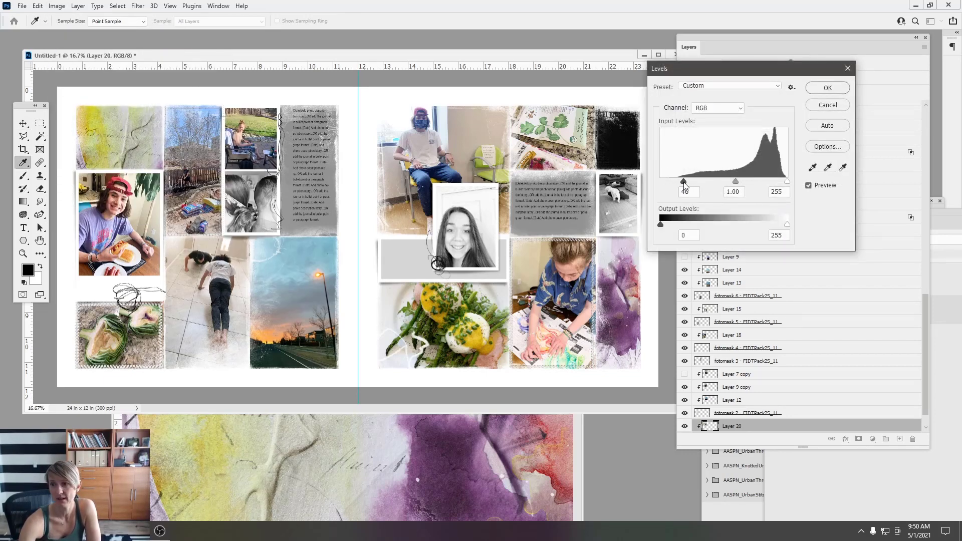
pyautogui.click(828, 88)
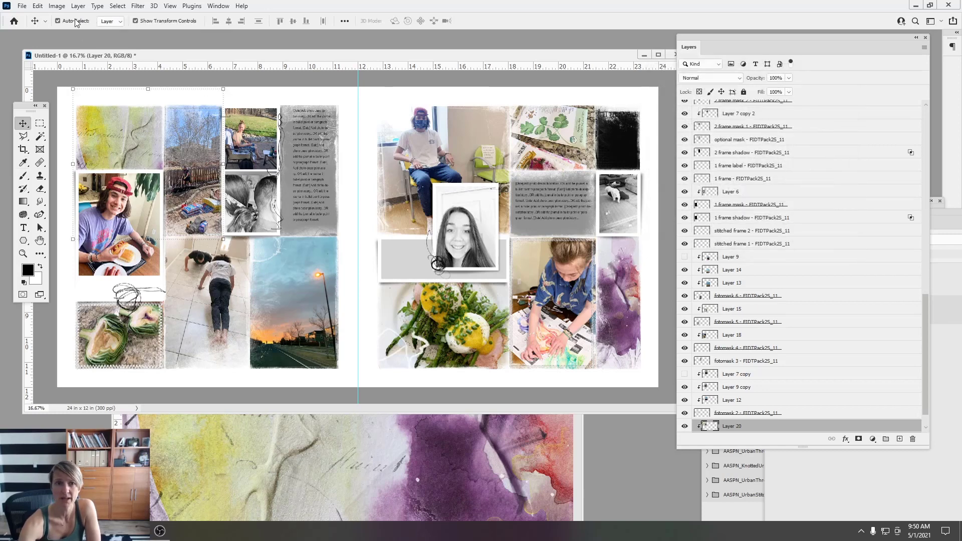
# Shift the hue of the yellows in Layer 20 to -10 with Hue/Saturation
pyautogui.click(57, 6)
pyautogui.moveTo(72, 33)
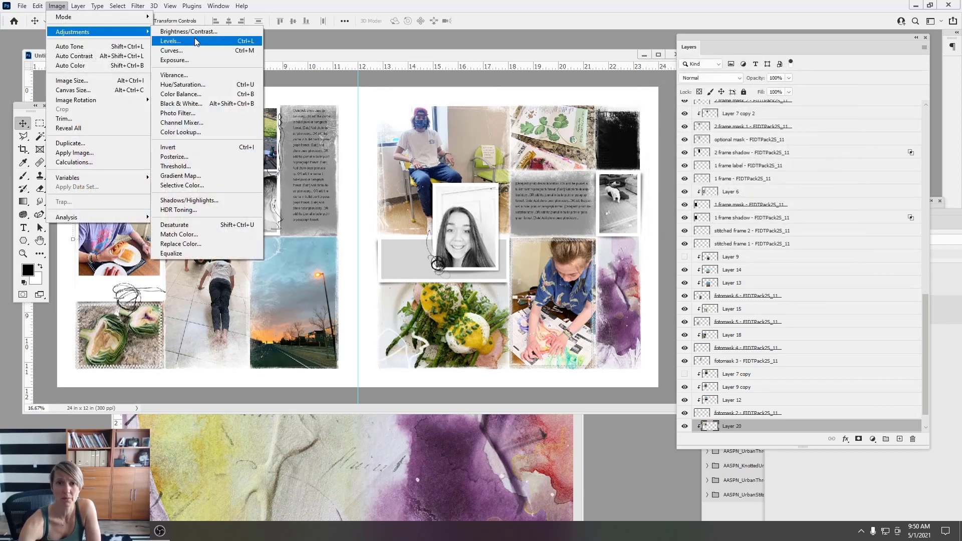
pyautogui.click(195, 87)
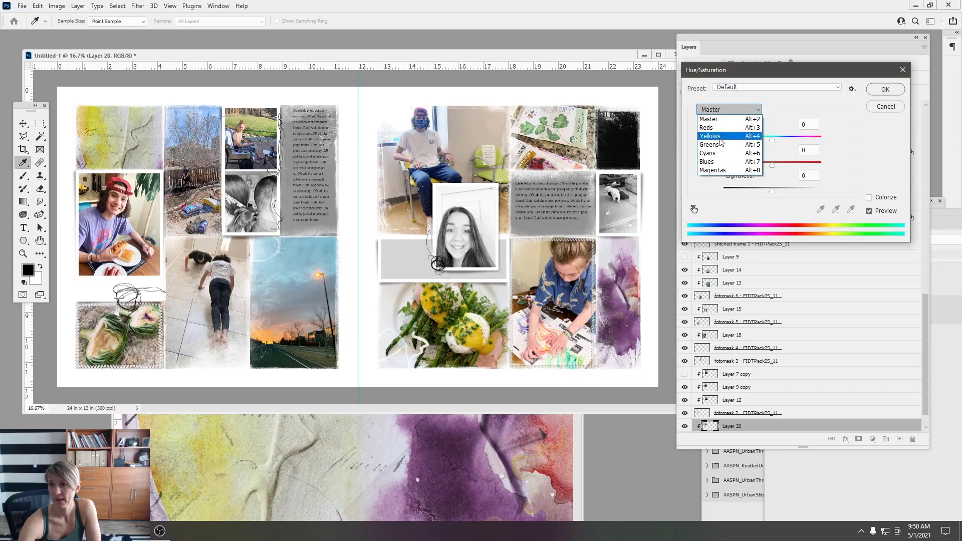
pyautogui.click(719, 140)
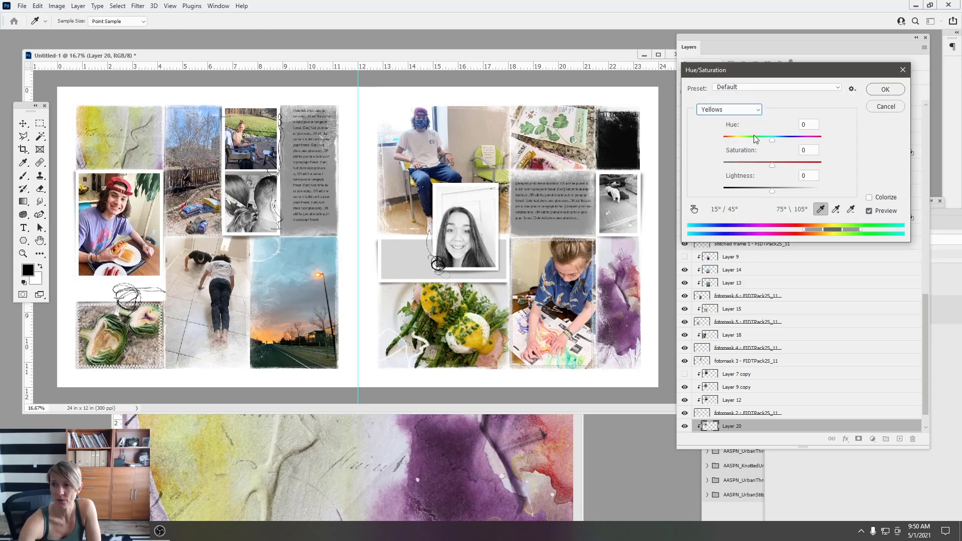
pyautogui.moveTo(772, 140); pyautogui.dragTo(769, 145)
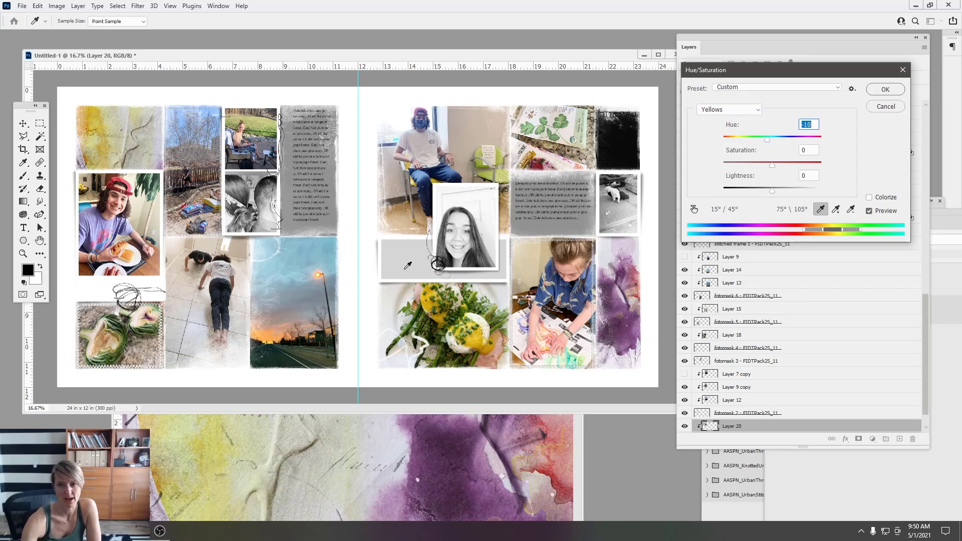
pyautogui.click(414, 431)
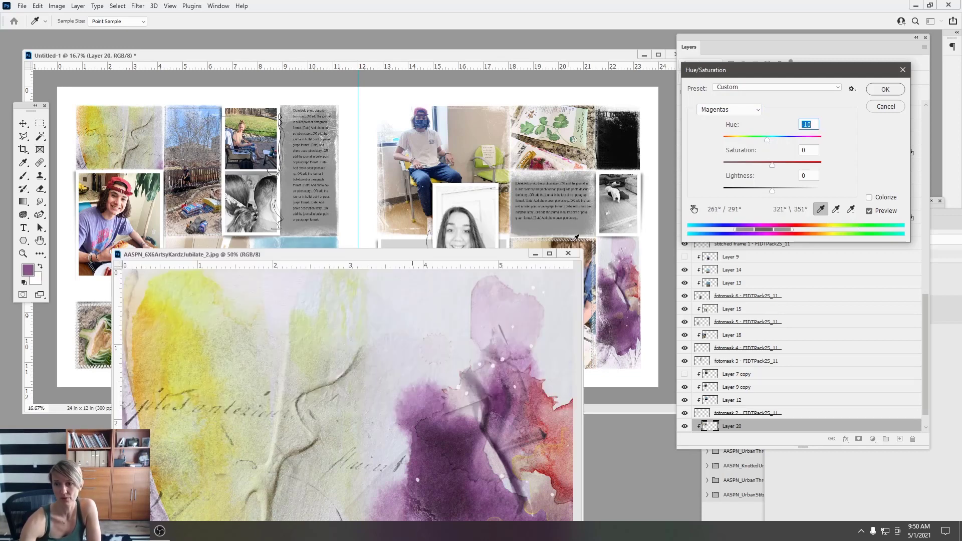
pyautogui.click(899, 90)
# Close the AASPN_6X6ArtsyKardzJubilate_2.jpg document and return to the collage
pyautogui.press('v')
pyautogui.click(568, 253)
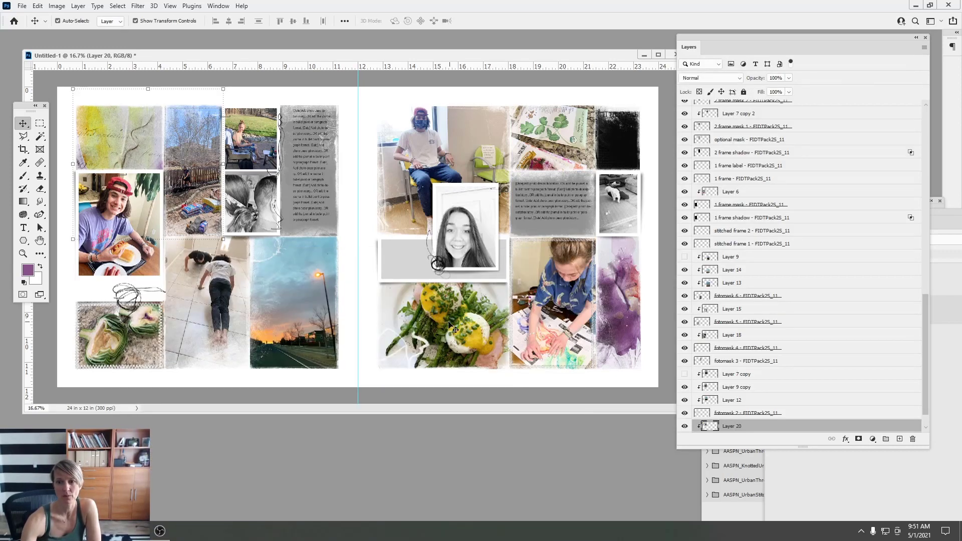
pyautogui.click(39, 6)
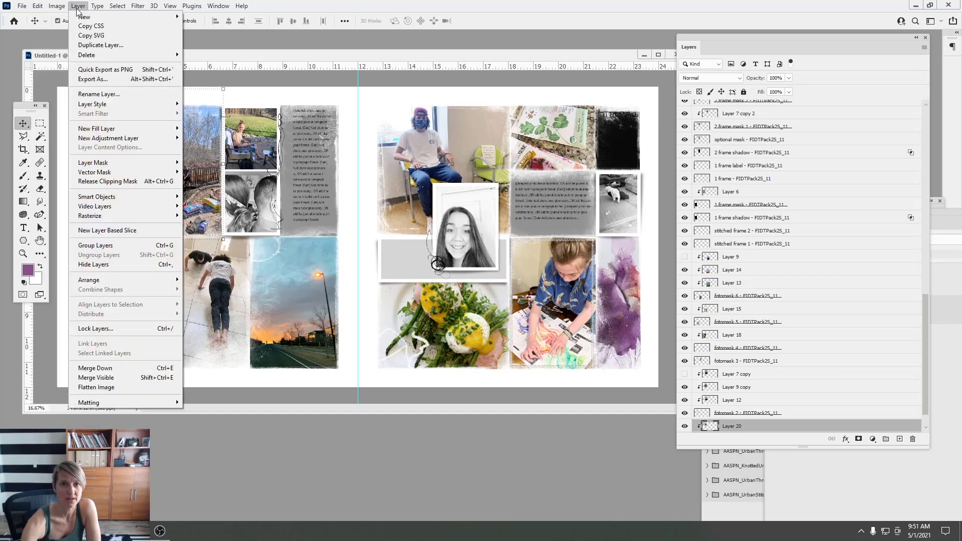
# Shift the hue of the yellows in Layer 20 to -11 with Hue/Saturation and nudge the artwork within its mask
pyautogui.moveTo(70, 32)
pyautogui.click(182, 84)
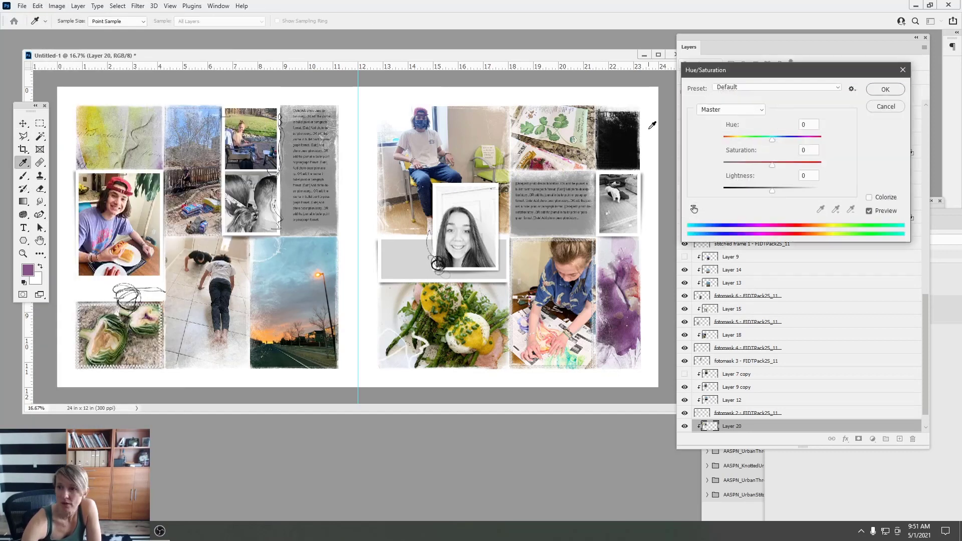
pyautogui.click(747, 110)
pyautogui.click(716, 130)
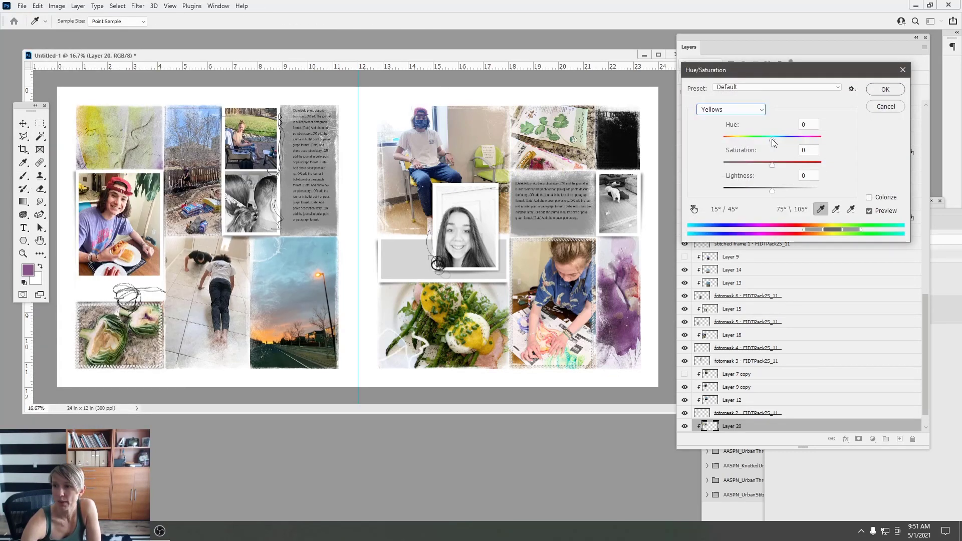
pyautogui.moveTo(772, 140)
pyautogui.mouseDown()
pyautogui.moveTo(781, 141)
pyautogui.moveTo(767, 145)
pyautogui.mouseUp()
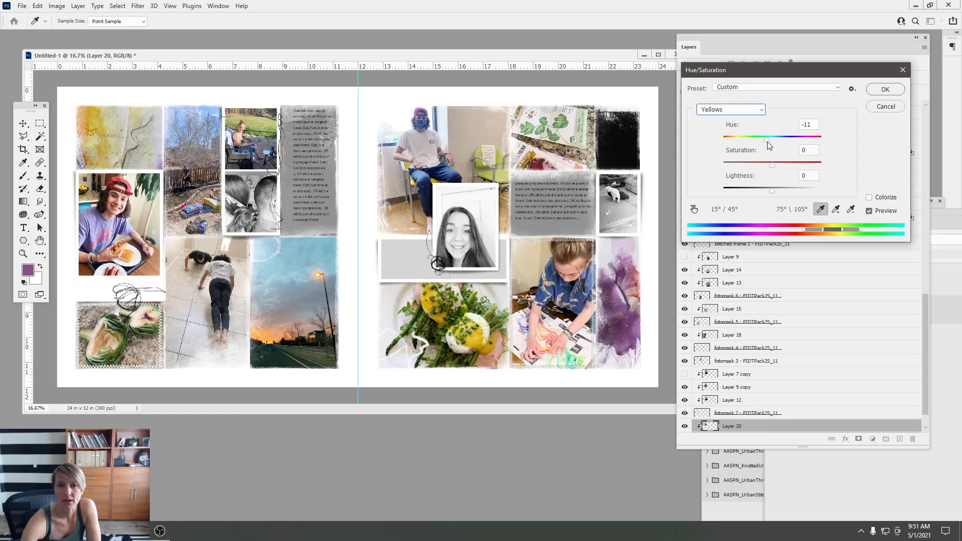
pyautogui.click(885, 90)
pyautogui.press('v')
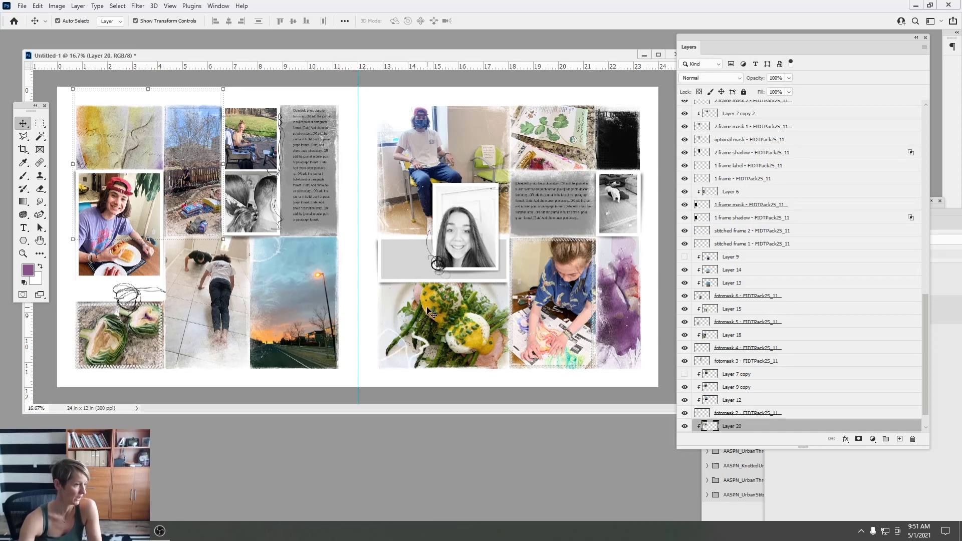
pyautogui.moveTo(111, 141); pyautogui.dragTo(113, 142)
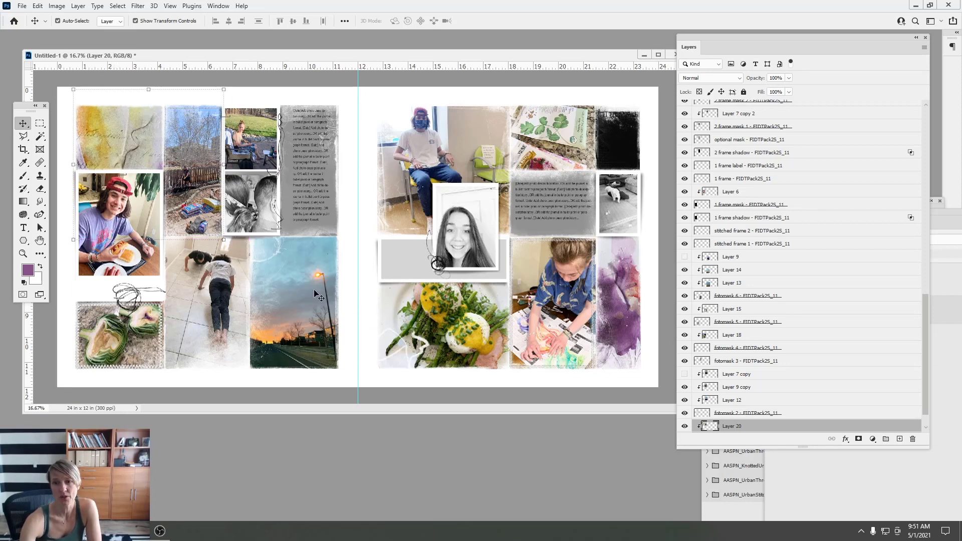
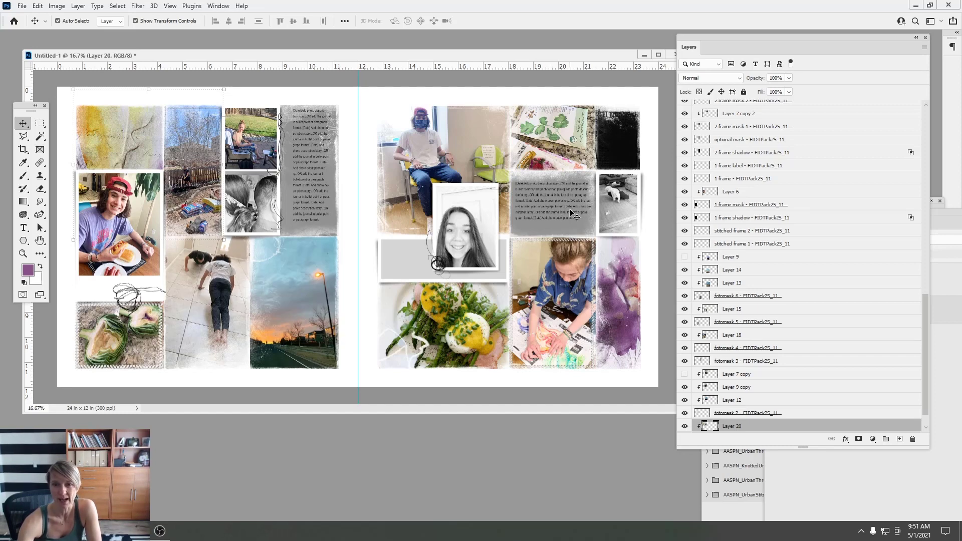
# Reposition the text boxes on the left and right pages to sit better within their grey masks
pyautogui.click(296, 165)
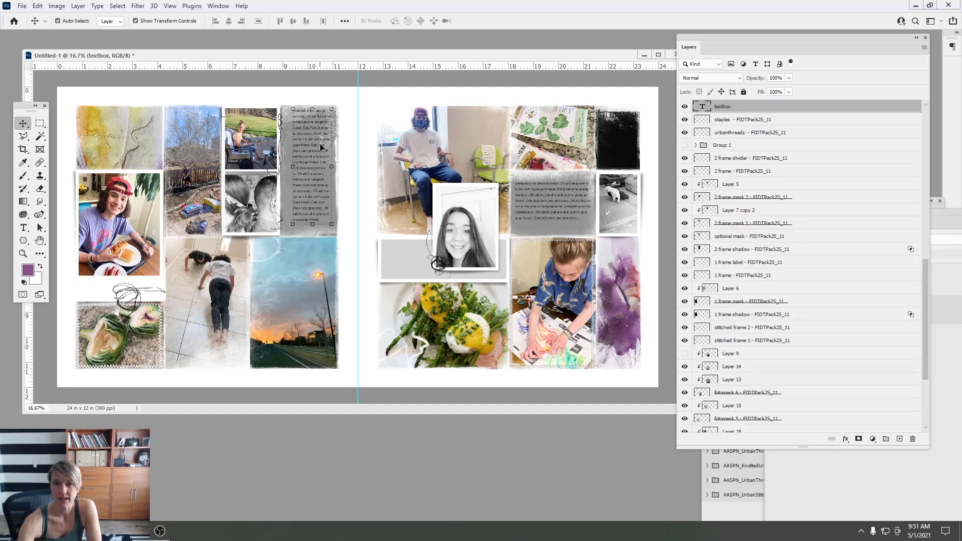
pyautogui.moveTo(319, 143); pyautogui.dragTo(323, 110)
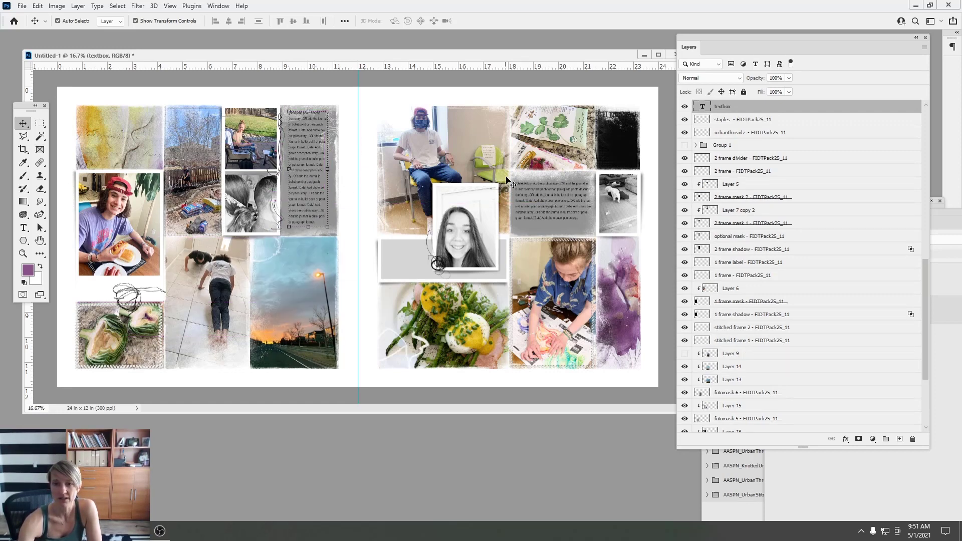
pyautogui.moveTo(552, 208); pyautogui.dragTo(553, 212)
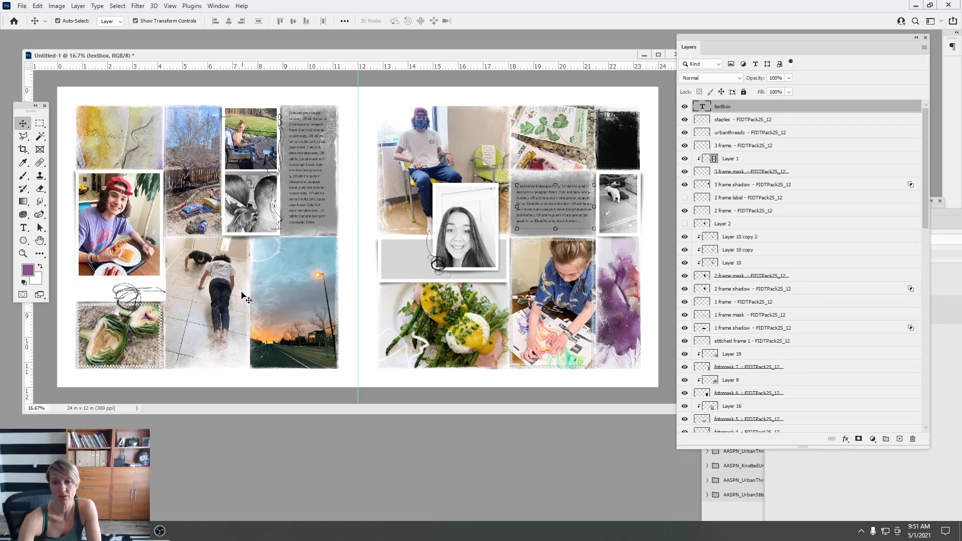
pyautogui.moveTo(306, 176); pyautogui.dragTo(307, 182)
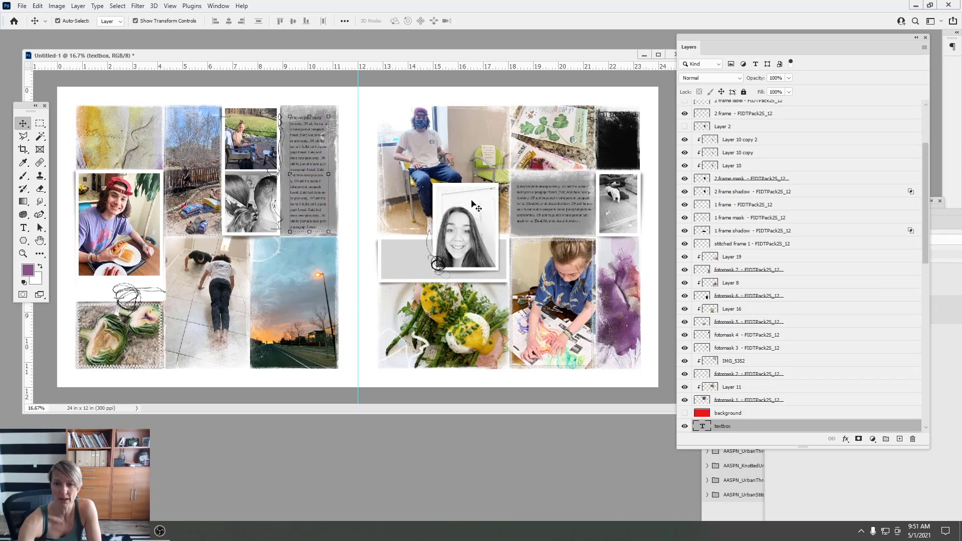
# Select the right page's fotomask 3, preview the Jubilate cards in File Explorer and open AASPN_6X4ArtsyKardzJubilate_1 in Photoshop
pyautogui.click(532, 226)
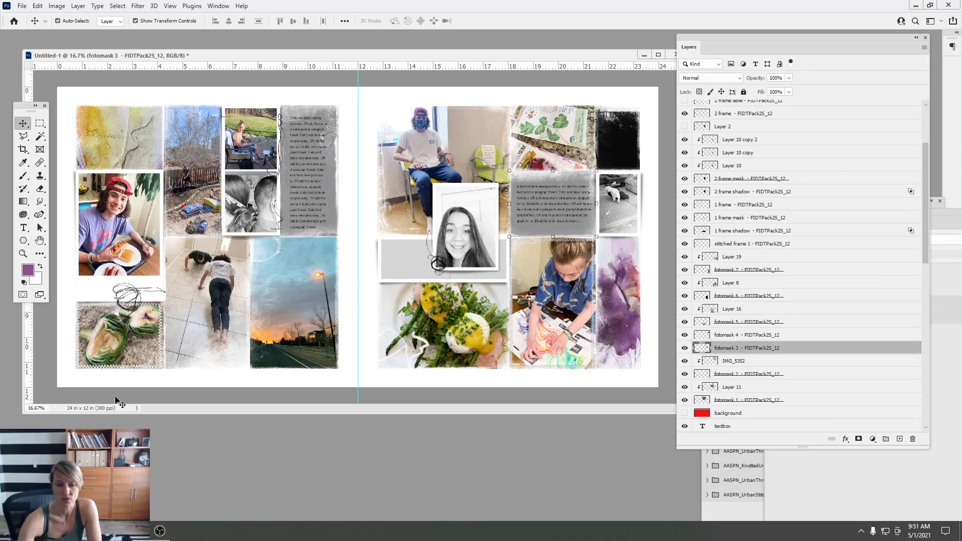
pyautogui.moveTo(135, 531)
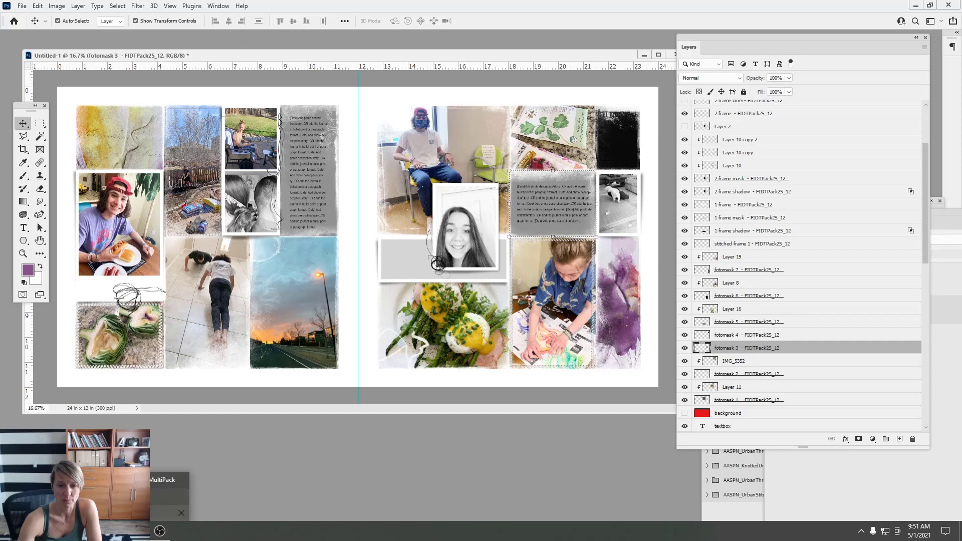
pyautogui.click(132, 501)
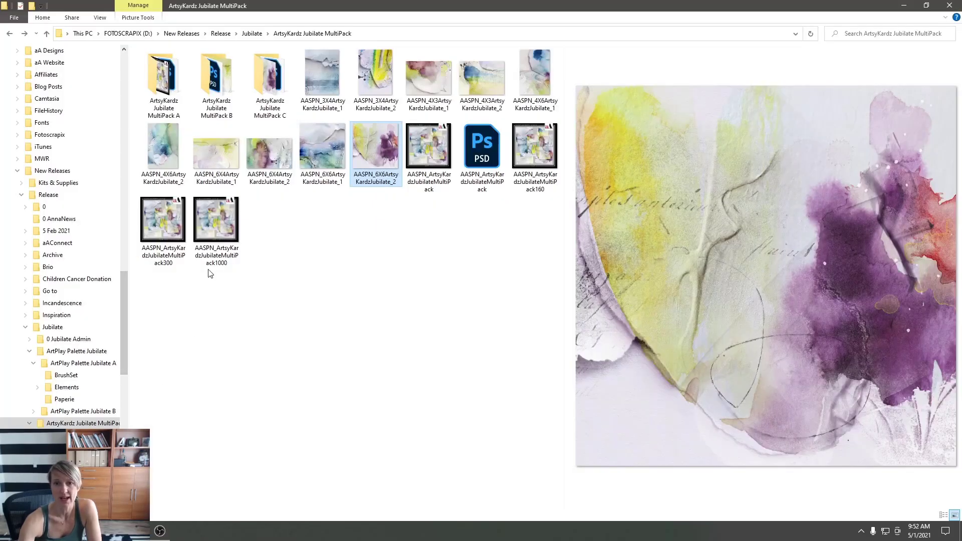
pyautogui.click(216, 150)
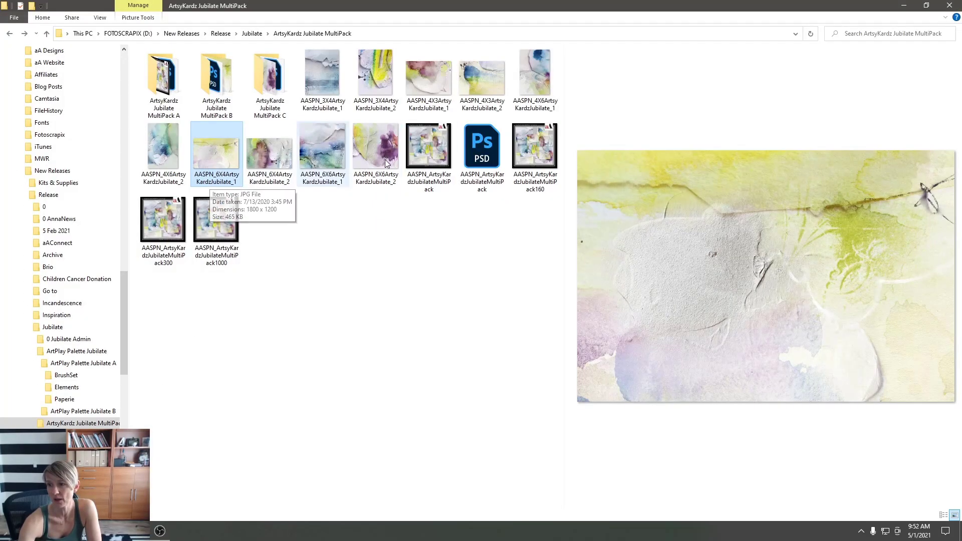
pyautogui.click(488, 85)
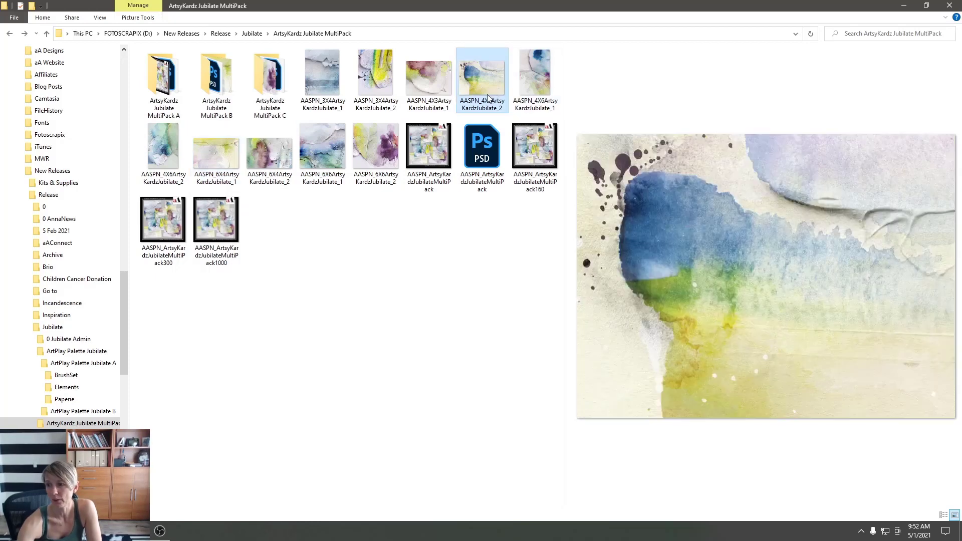
pyautogui.click(375, 147)
pyautogui.click(320, 142)
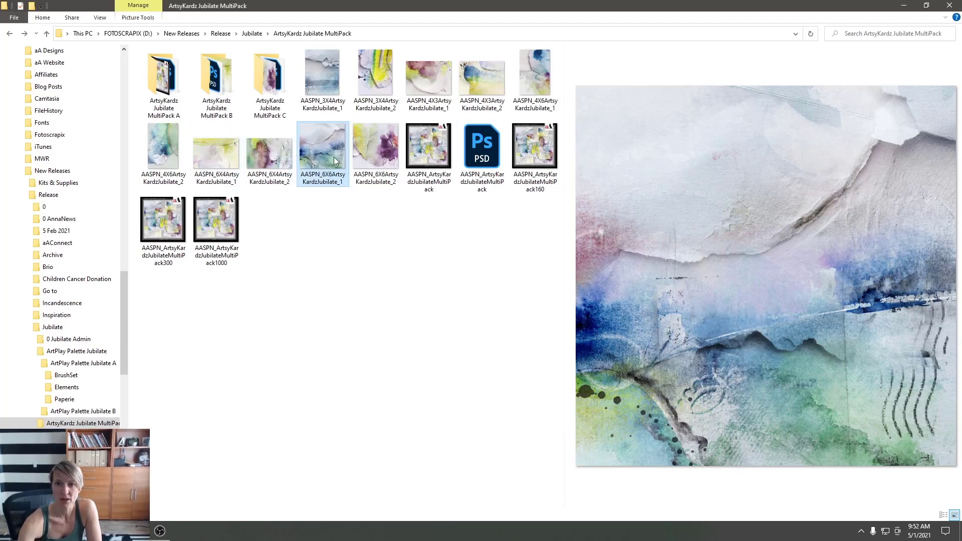
pyautogui.click(276, 155)
pyautogui.click(217, 161)
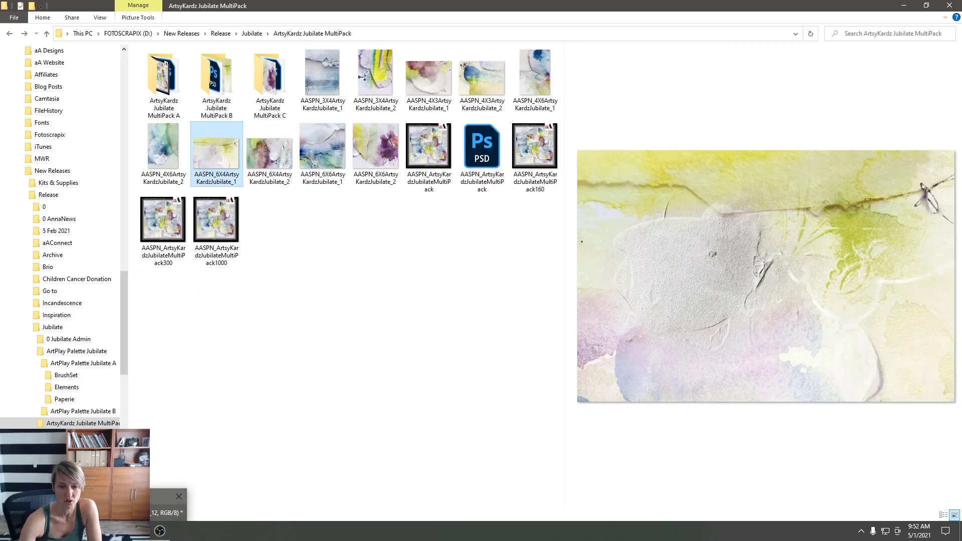
pyautogui.click(167, 506)
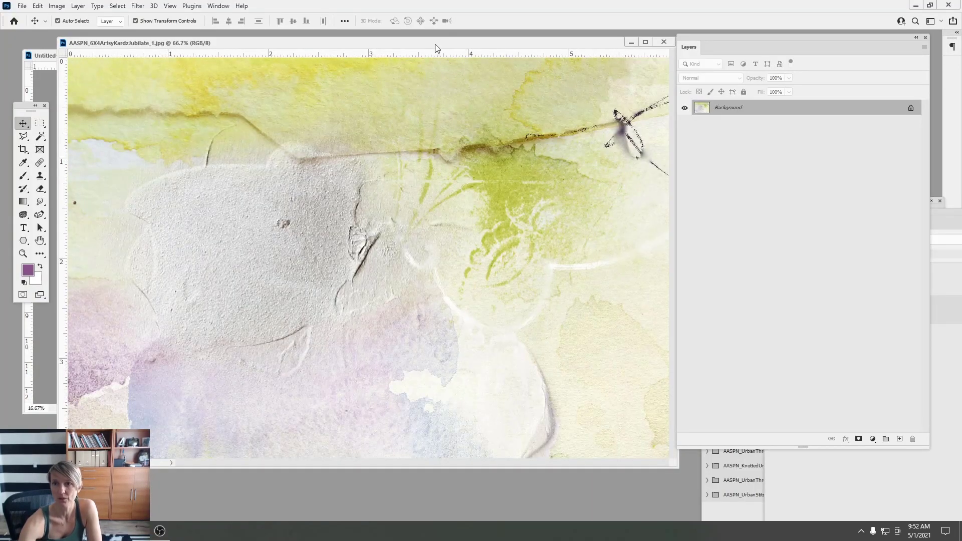
# Copy the yellow-green card artwork onto the right page's fotomask 3, clip it to the mask and adjust its position
pyautogui.moveTo(435, 45); pyautogui.dragTo(222, 163)
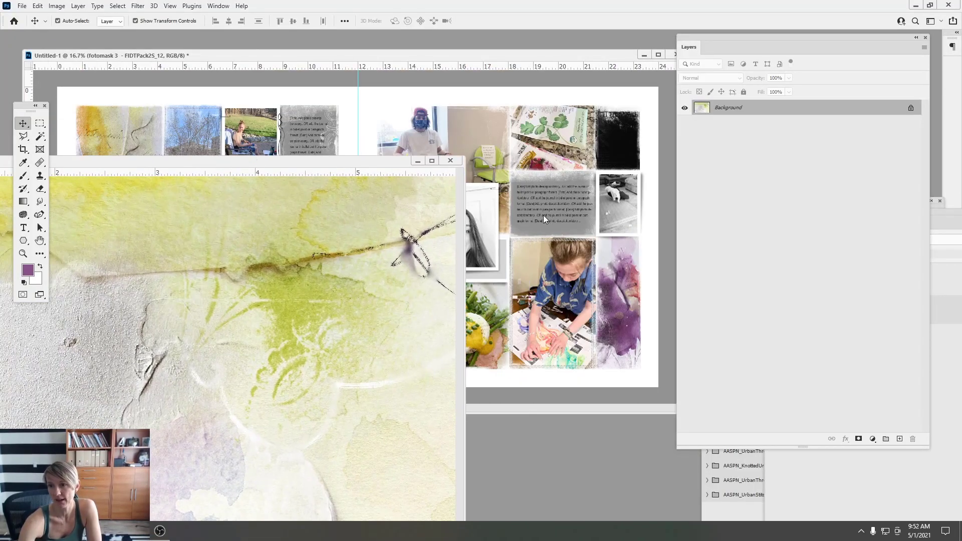
pyautogui.click(568, 231)
pyautogui.click(277, 439)
pyautogui.moveTo(119, 399); pyautogui.dragTo(572, 220)
pyautogui.click(78, 6)
pyautogui.click(100, 182)
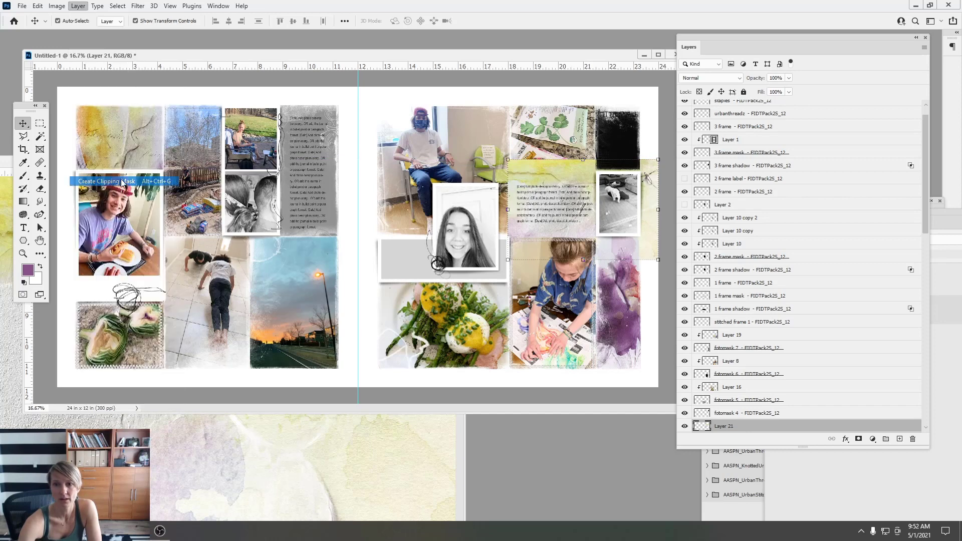
pyautogui.moveTo(581, 179); pyautogui.dragTo(576, 176)
# Select the right page's fotomask 4, compare the Jubilate cards in File Explorer and open AASPN_4X6ArtsyKardzJubilate_2 in Photoshop
pyautogui.click(632, 145)
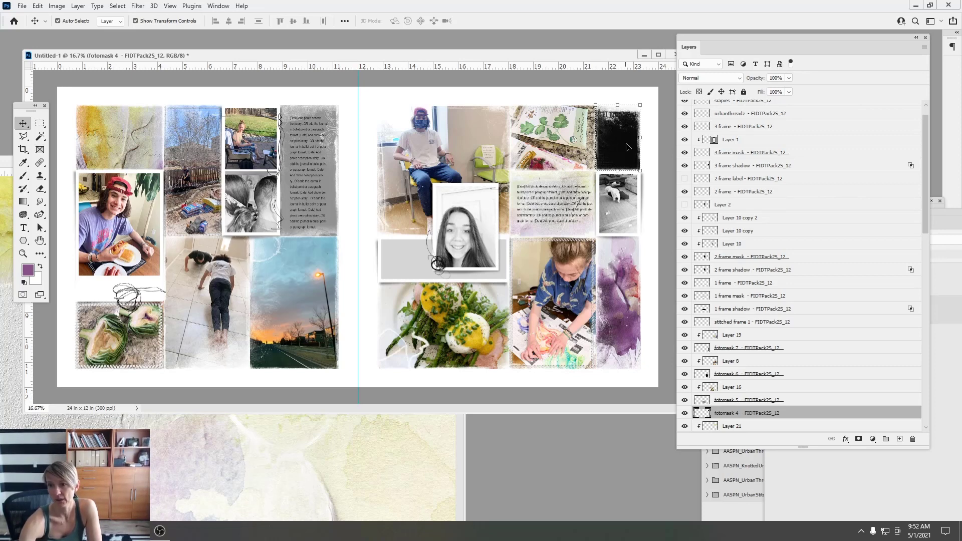
pyautogui.moveTo(131, 531)
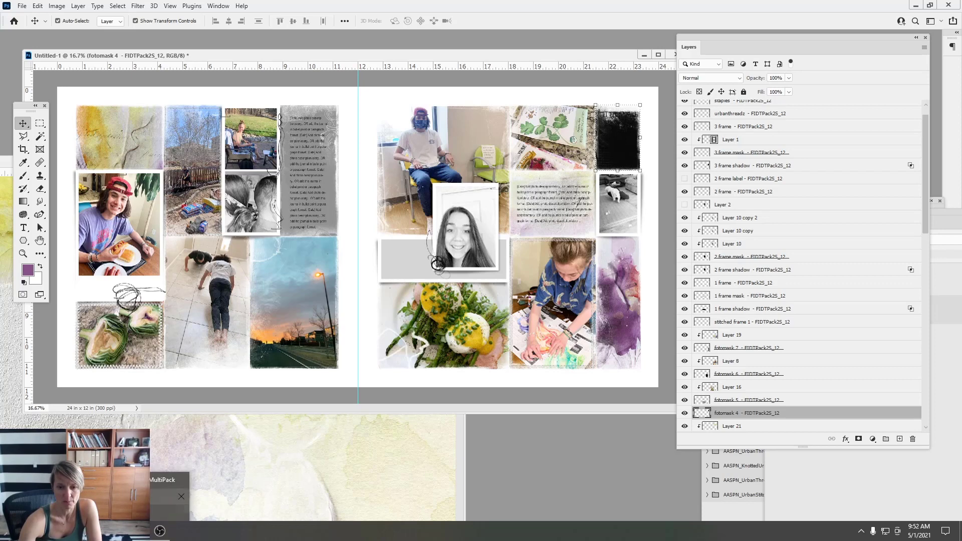
pyautogui.click(133, 481)
pyautogui.click(320, 151)
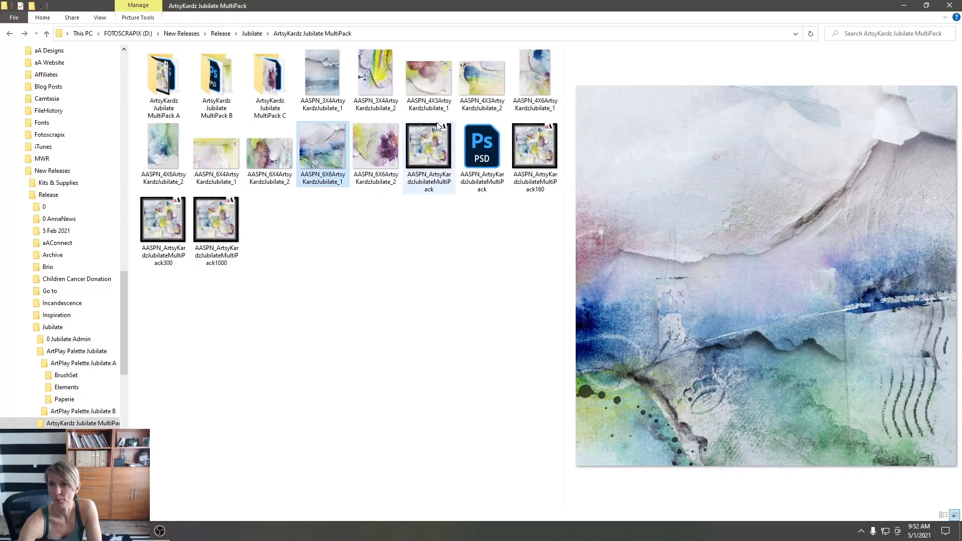
pyautogui.click(532, 74)
pyautogui.click(463, 88)
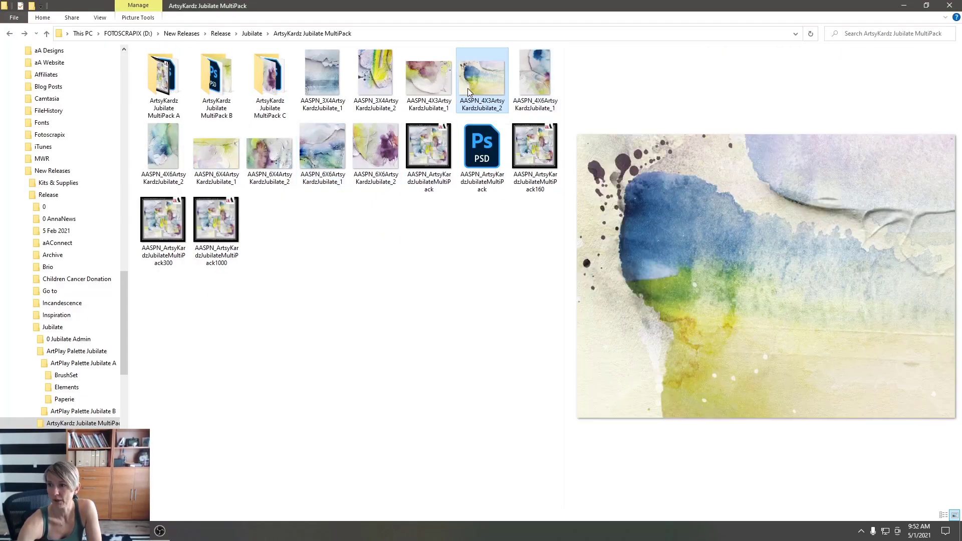
pyautogui.click(337, 150)
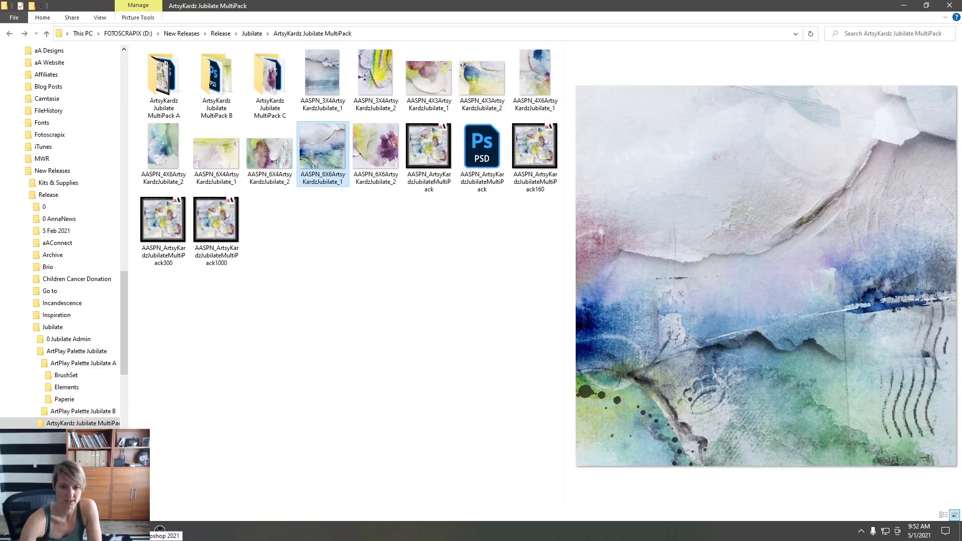
pyautogui.moveTo(159, 530)
pyautogui.moveTo(136, 529); pyautogui.dragTo(490, 97)
pyautogui.click(158, 129)
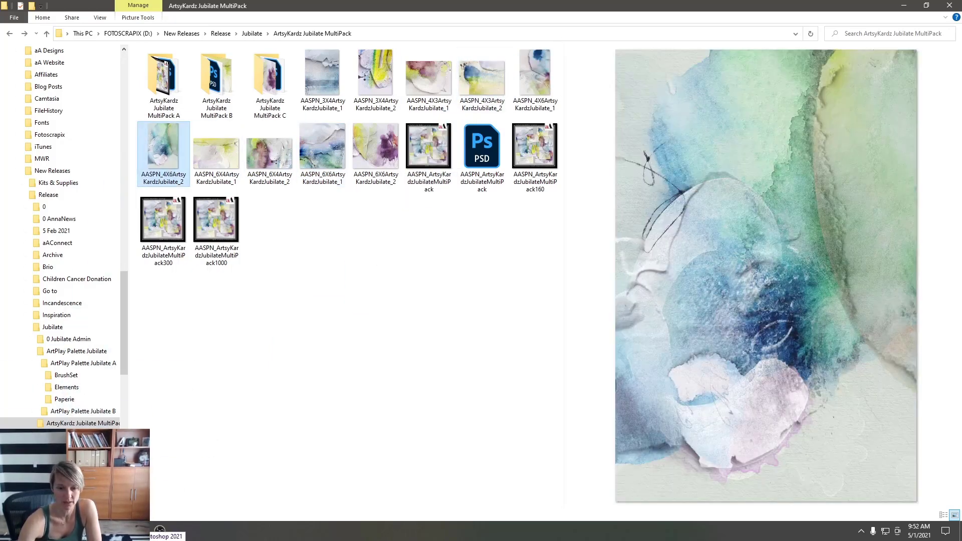
pyautogui.moveTo(160, 530)
pyautogui.moveTo(125, 496); pyautogui.dragTo(569, 453)
# Copy the blue-green card artwork onto the right page's fotomask 4, clip it to the mask and adjust its position
pyautogui.click(620, 140)
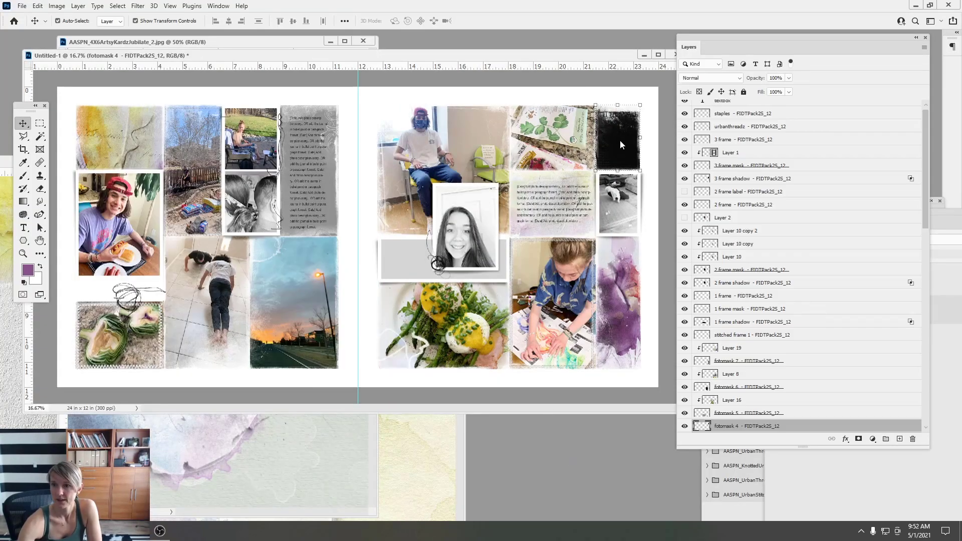
pyautogui.click(251, 434)
pyautogui.moveTo(180, 364); pyautogui.dragTo(625, 151)
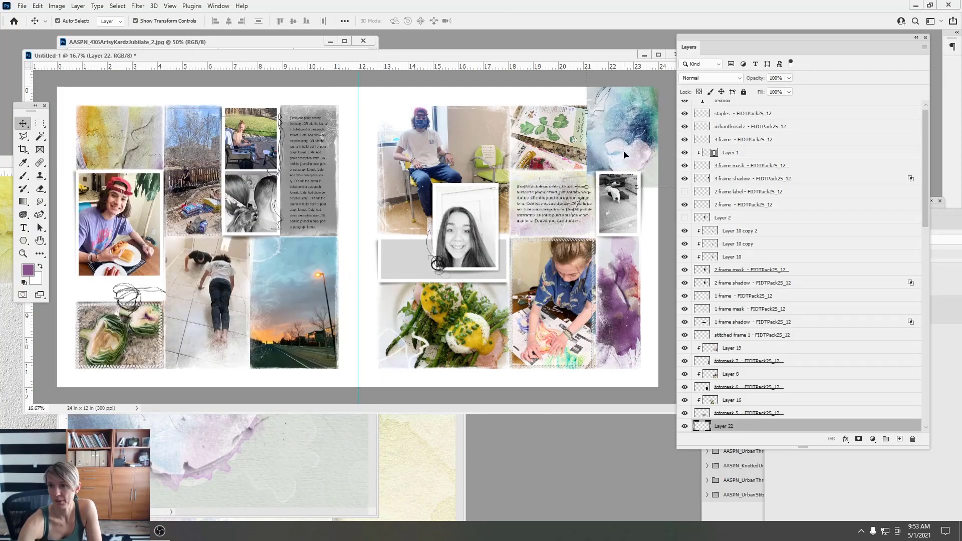
pyautogui.click(78, 6)
pyautogui.click(135, 181)
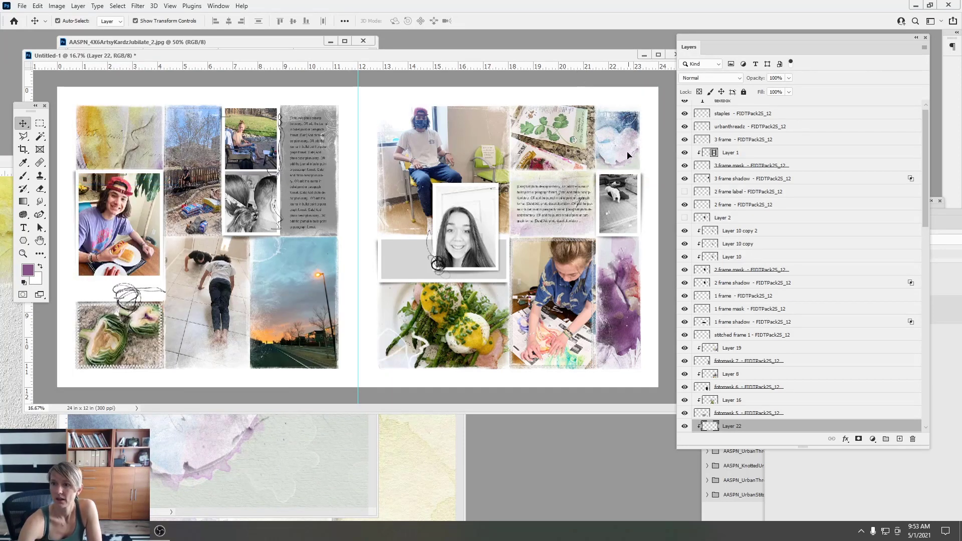
pyautogui.moveTo(626, 154); pyautogui.dragTo(625, 155)
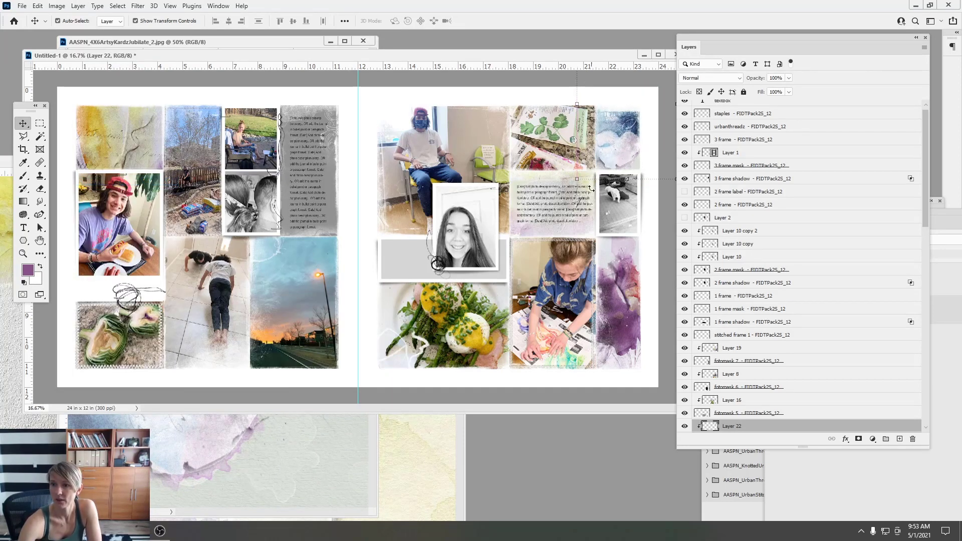
# Scale the clipped artwork on Layer 22 to 92.69% and reposition it within fotomask 4
pyautogui.hotkey('ctrl', 't')
pyautogui.moveTo(578, 178); pyautogui.dragTo(586, 168)
pyautogui.moveTo(620, 134)
pyautogui.mouseDown()
pyautogui.moveTo(616, 142)
pyautogui.moveTo(615, 123)
pyautogui.mouseUp()
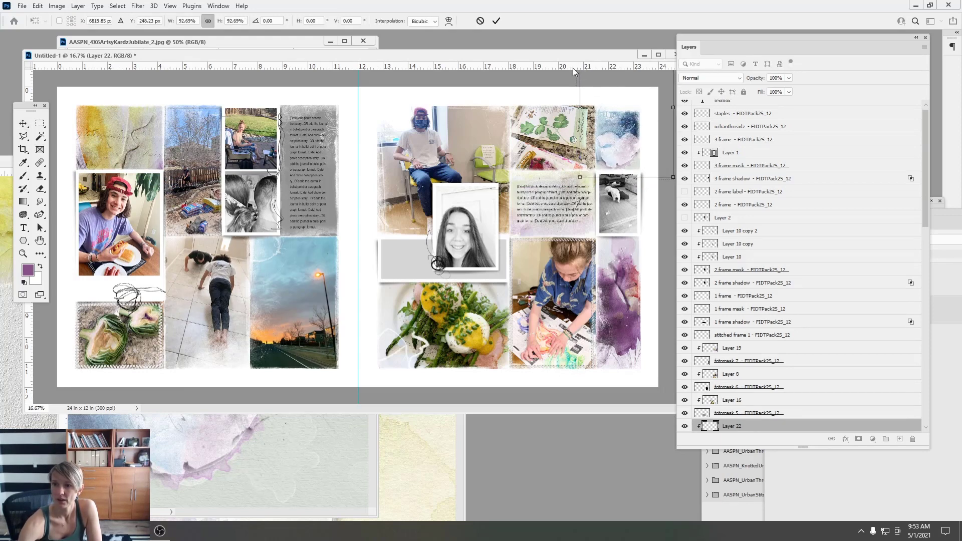
pyautogui.click(494, 22)
# Select the right page's 1 frame mask and copy the blue-green card AASPN_4X6ArtsyKardzJubilate_2 onto it
pyautogui.click(415, 268)
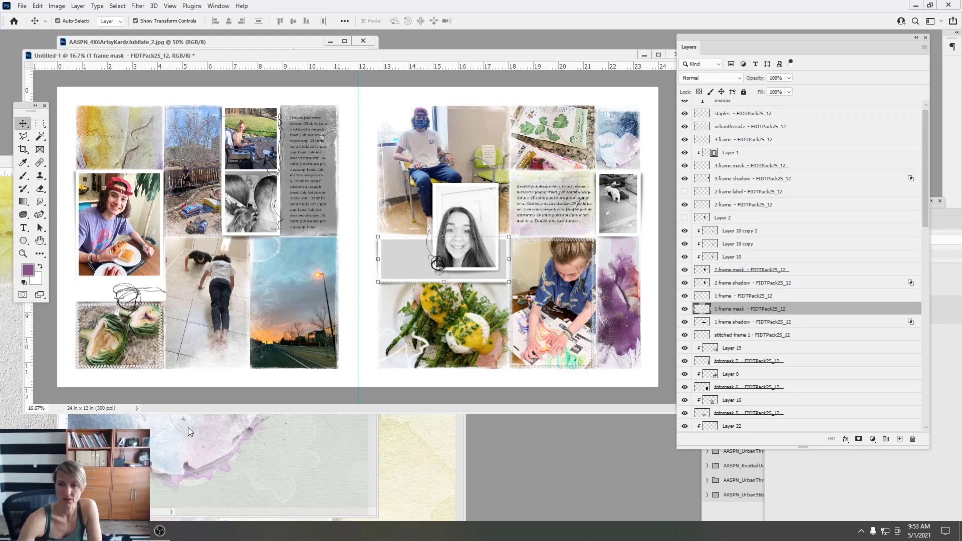
pyautogui.click(150, 458)
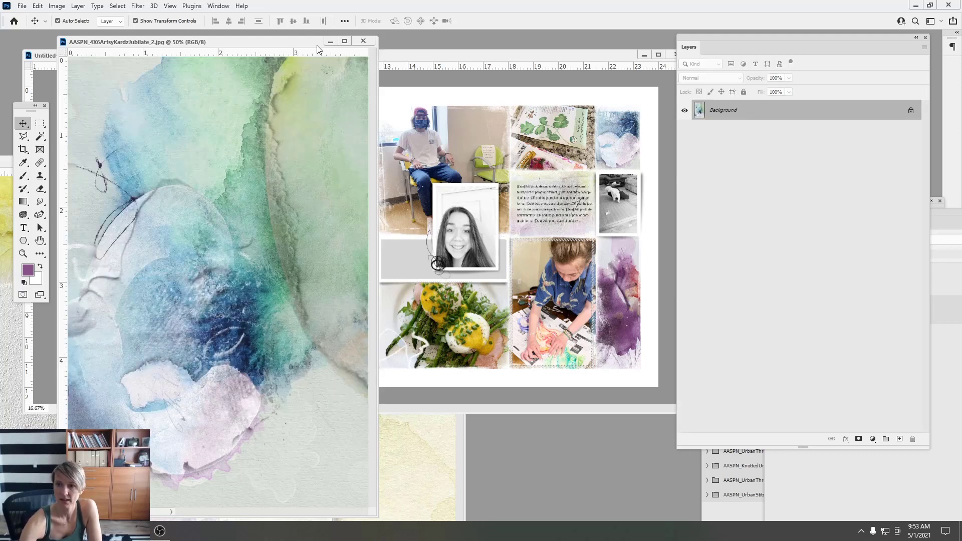
pyautogui.moveTo(306, 46); pyautogui.dragTo(294, 166)
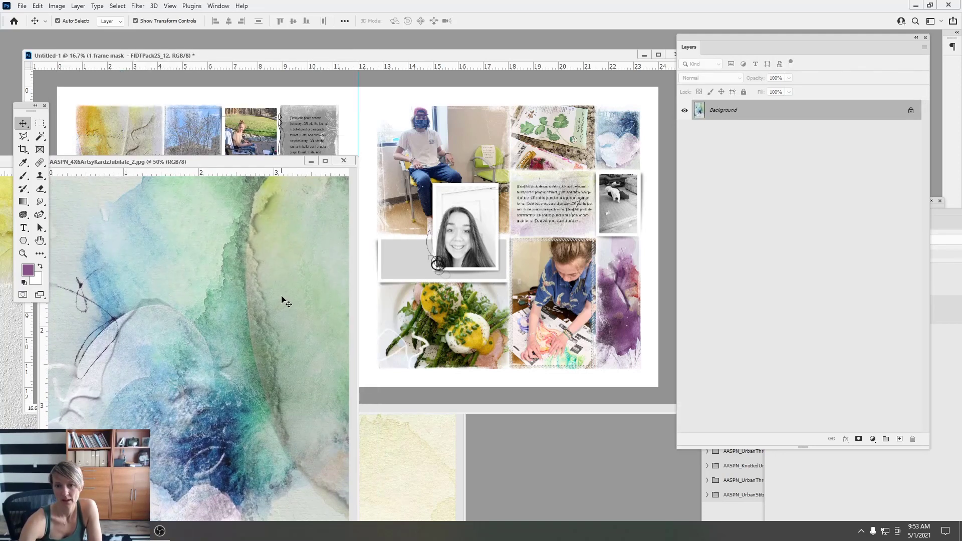
pyautogui.moveTo(281, 296); pyautogui.dragTo(425, 262)
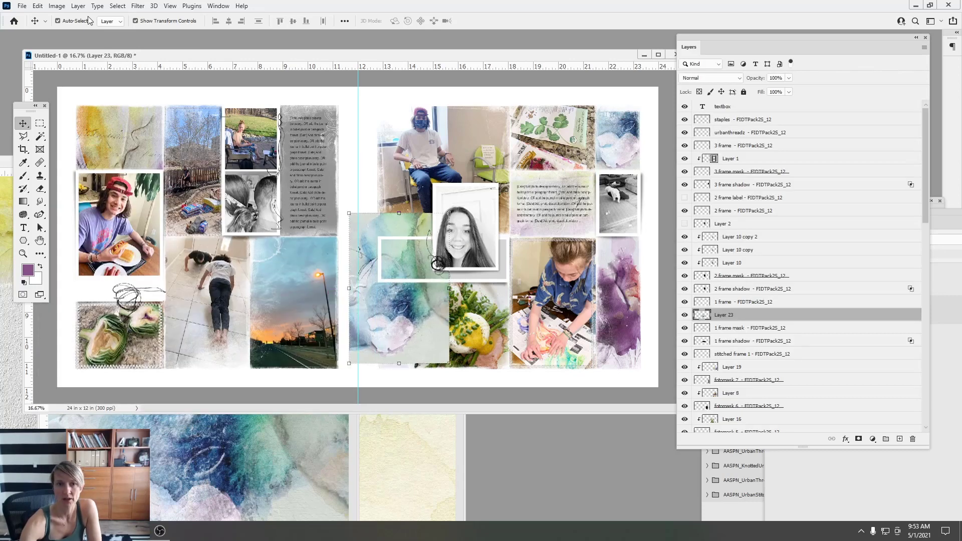
# Rotate the copied card artwork 90° clockwise, position it over the wide frame and clip it to 1 frame mask
pyautogui.click(38, 6)
pyautogui.moveTo(75, 234)
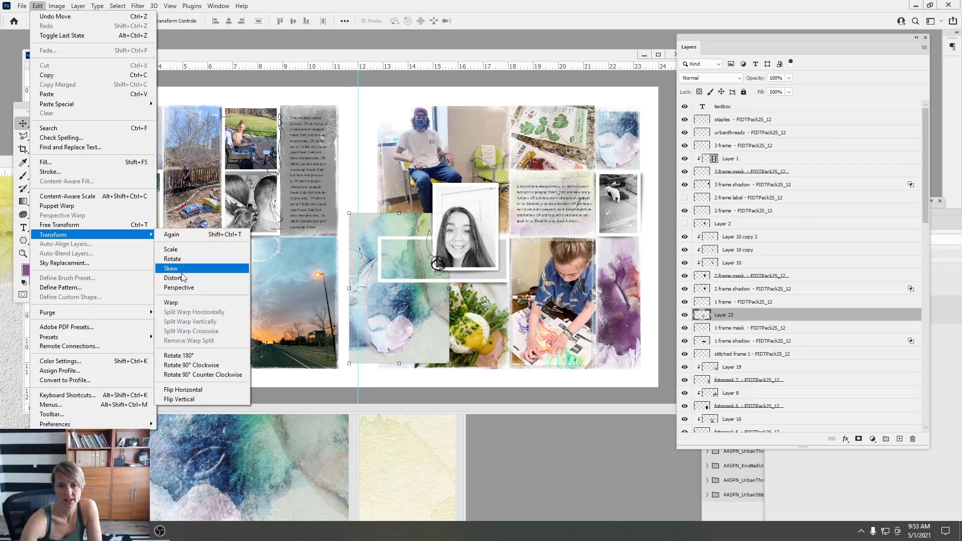
pyautogui.click(200, 365)
pyautogui.moveTo(416, 267); pyautogui.dragTo(450, 205)
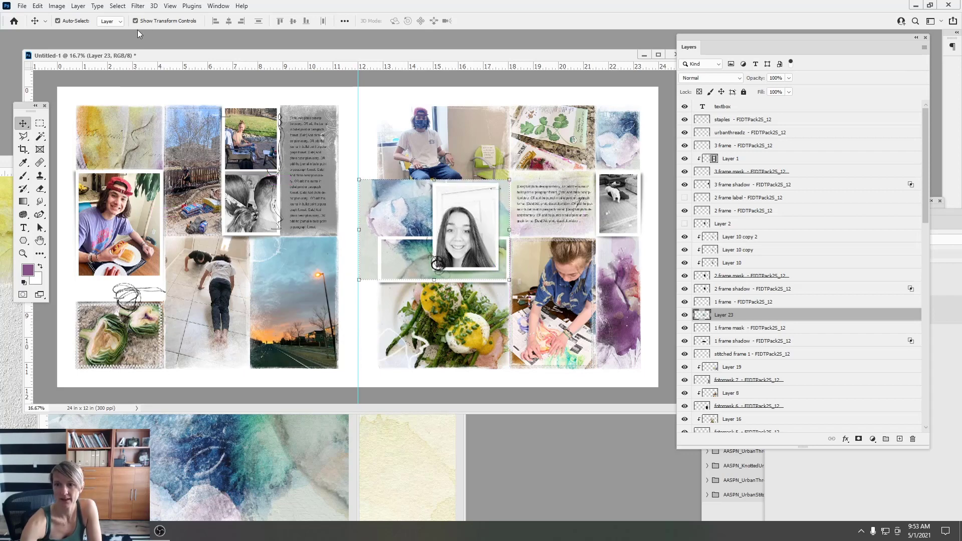
pyautogui.click(78, 5)
pyautogui.click(110, 184)
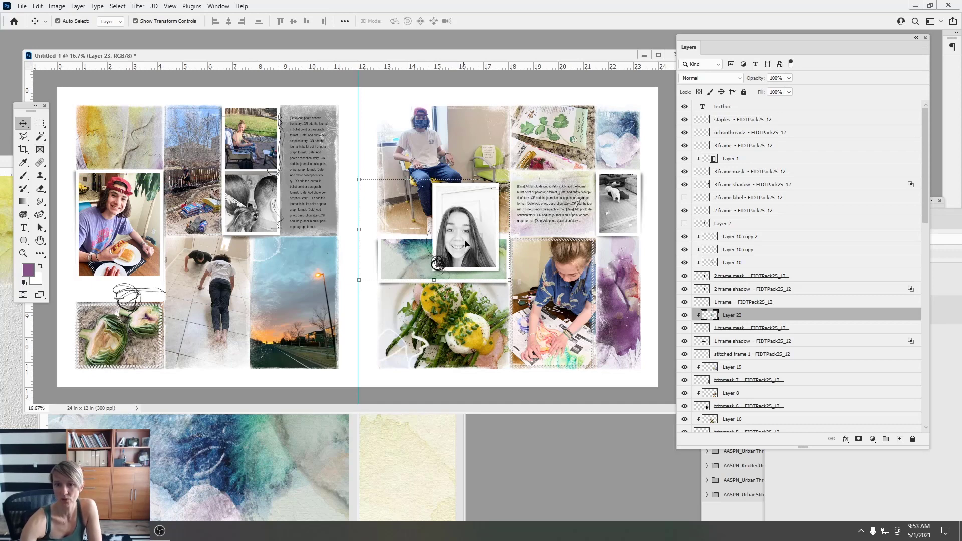
# Close the blue-green and yellow-green card images and select the left page's fotomask 3 behind the text
pyautogui.click(280, 427)
pyautogui.click(343, 161)
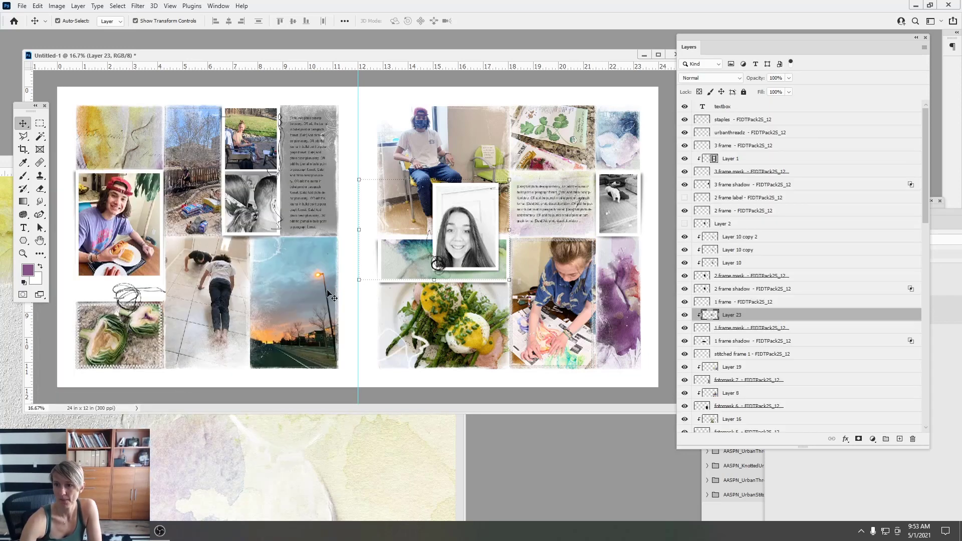
pyautogui.click(337, 197)
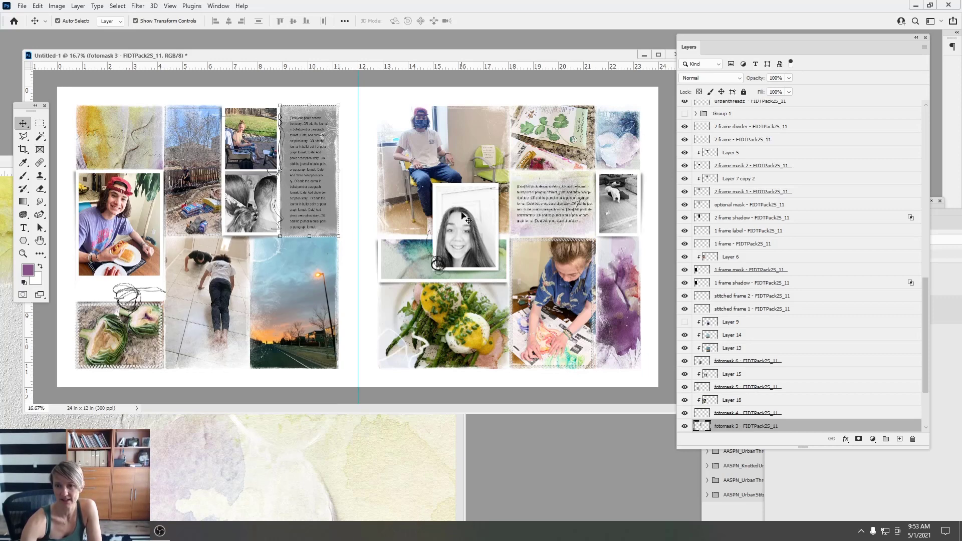
pyautogui.click(213, 451)
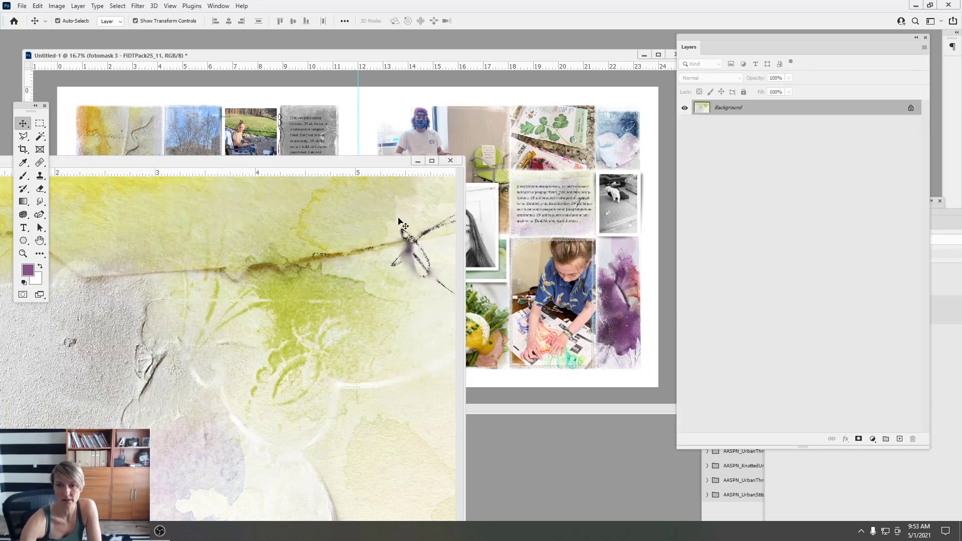
pyautogui.click(449, 161)
# Switch to the Jubilate MultiPack folder in File Explorer and open AASPN_6X6ArtsyKardzJubilate_1 in Photoshop
pyautogui.moveTo(136, 531)
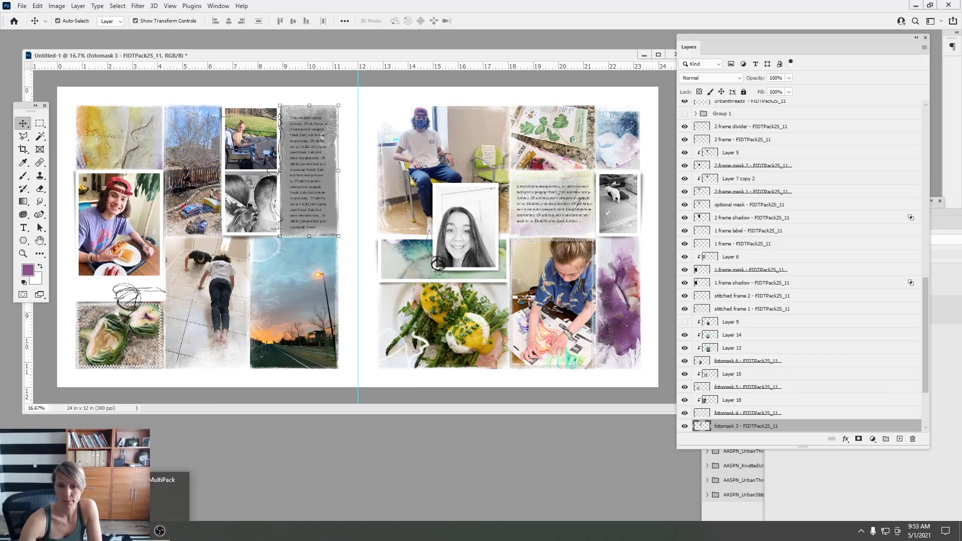
pyautogui.click(140, 481)
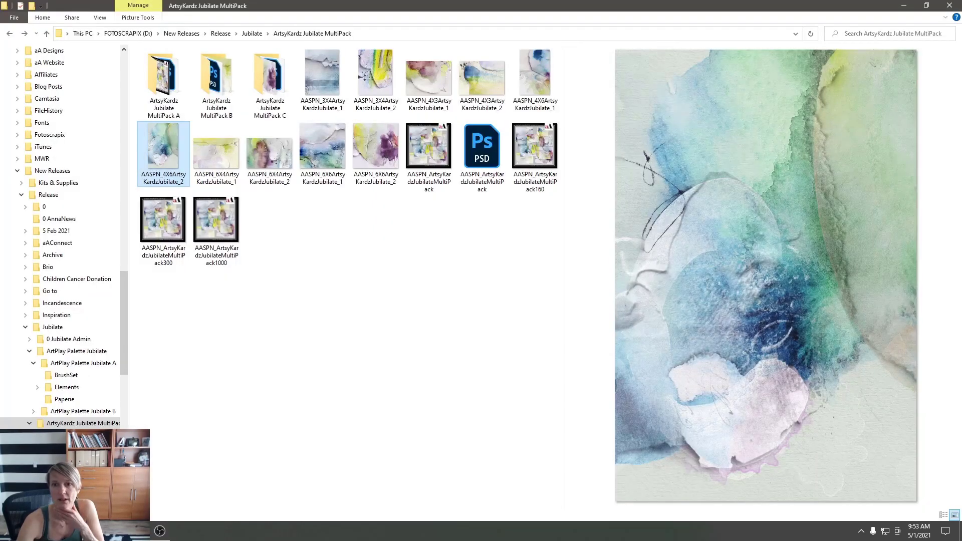
pyautogui.click(325, 143)
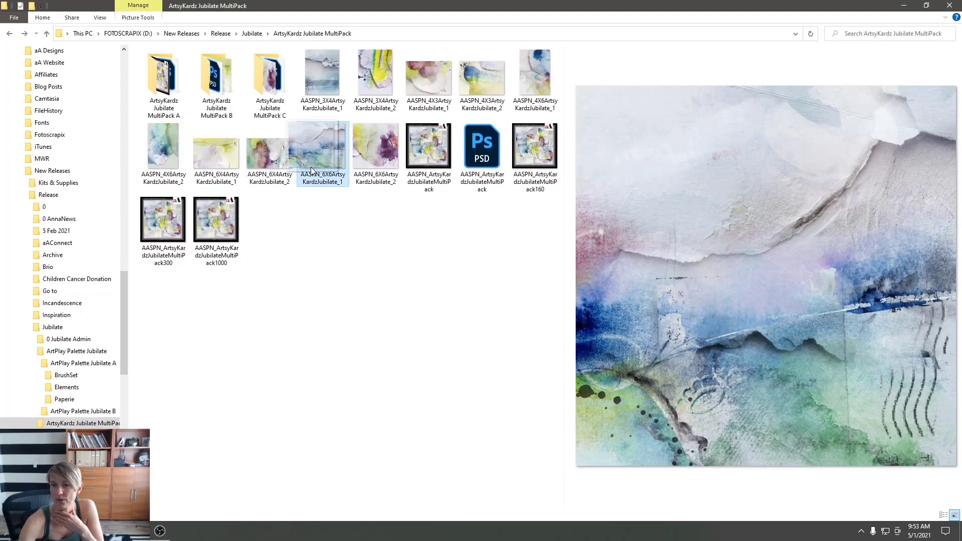
pyautogui.moveTo(131, 531)
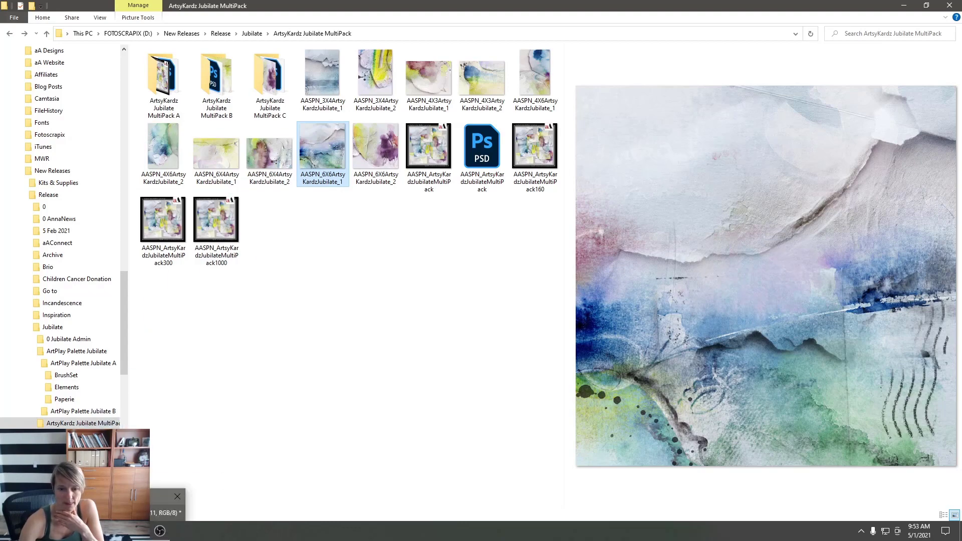
pyautogui.moveTo(132, 496); pyautogui.dragTo(152, 483)
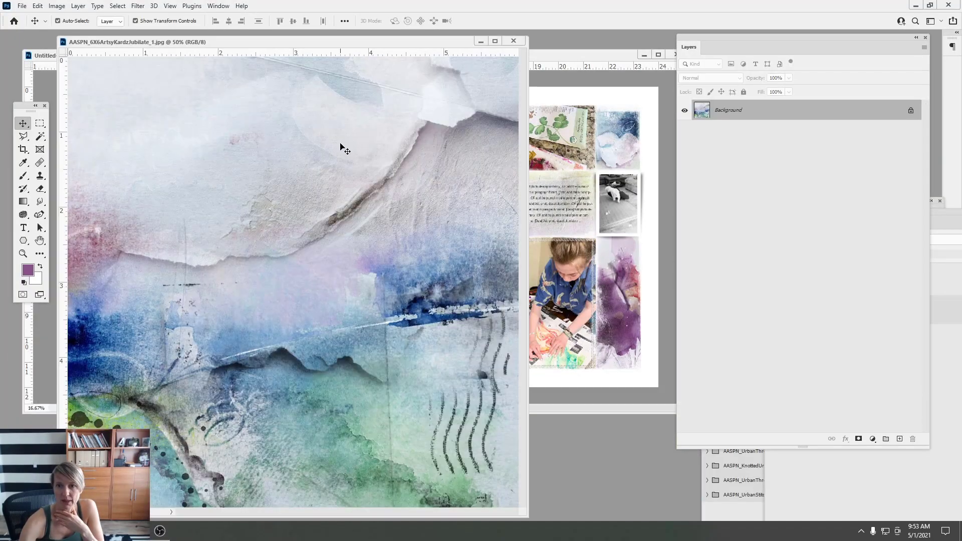
# Copy the 6X6 card artwork onto the left page's fotomask 3, rotate it 90° clockwise, align it and clip it to the mask
pyautogui.moveTo(309, 44); pyautogui.dragTo(502, 170)
pyautogui.moveTo(376, 220); pyautogui.dragTo(284, 165)
pyautogui.click(38, 6)
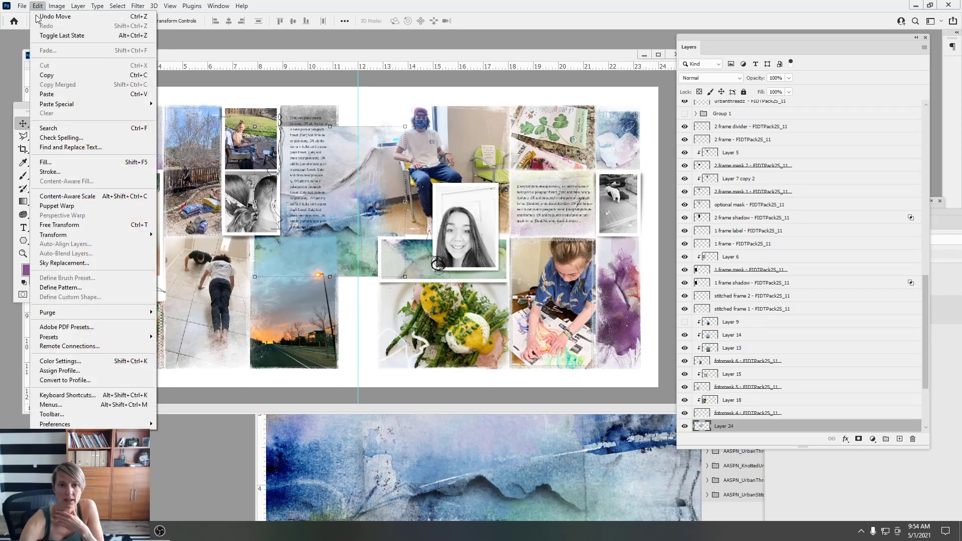
pyautogui.moveTo(60, 234)
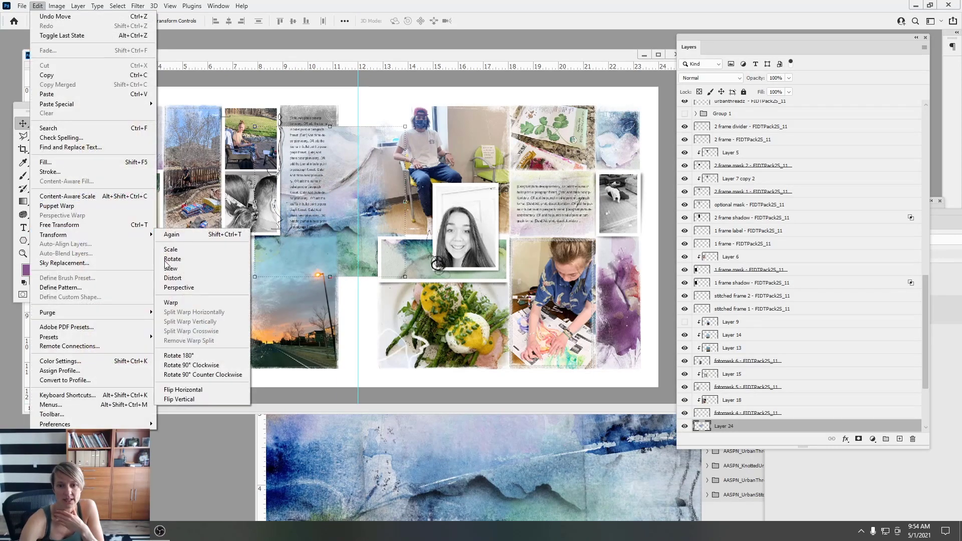
pyautogui.click(207, 365)
pyautogui.moveTo(353, 181); pyautogui.dragTo(287, 148)
pyautogui.moveTo(287, 152); pyautogui.dragTo(287, 156)
pyautogui.click(77, 7)
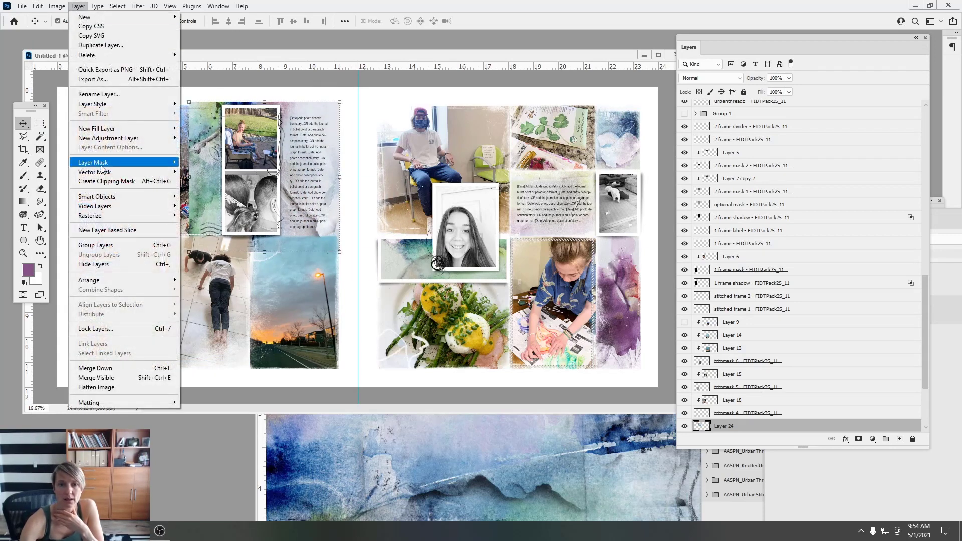
pyautogui.click(106, 181)
# Flip the clipped artwork on Layer 24 vertically and shift it so its pale area fills the left page's fotomask 3
pyautogui.click(37, 6)
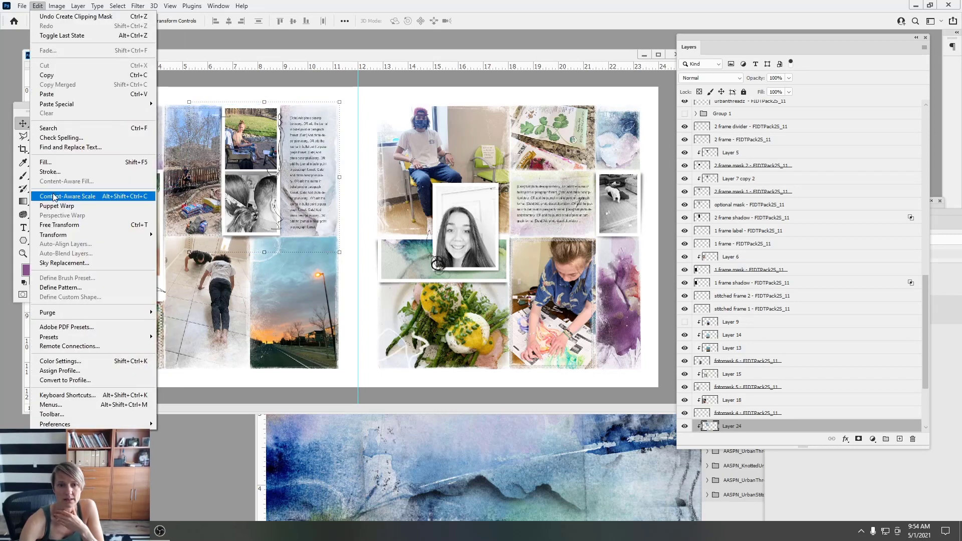
pyautogui.moveTo(75, 234)
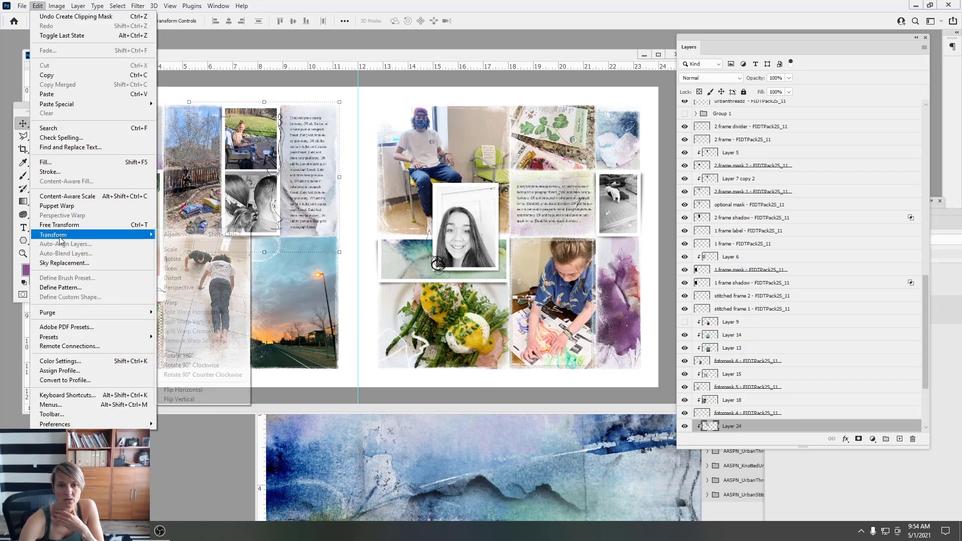
pyautogui.click(192, 398)
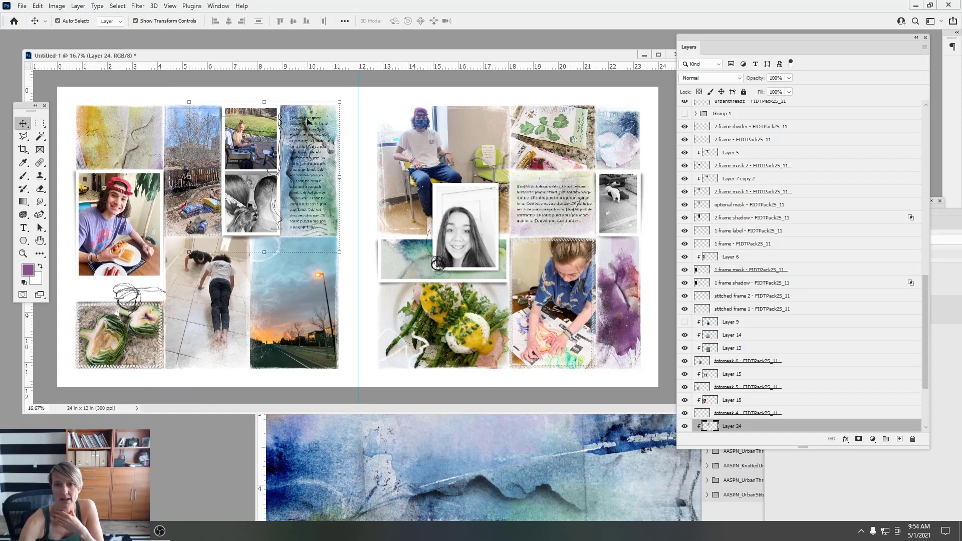
pyautogui.moveTo(285, 112); pyautogui.dragTo(376, 116)
# Move the left page's text box up and shorten it to fit over the pale area of the artwork
pyautogui.moveTo(331, 183); pyautogui.dragTo(302, 156)
pyautogui.click(23, 228)
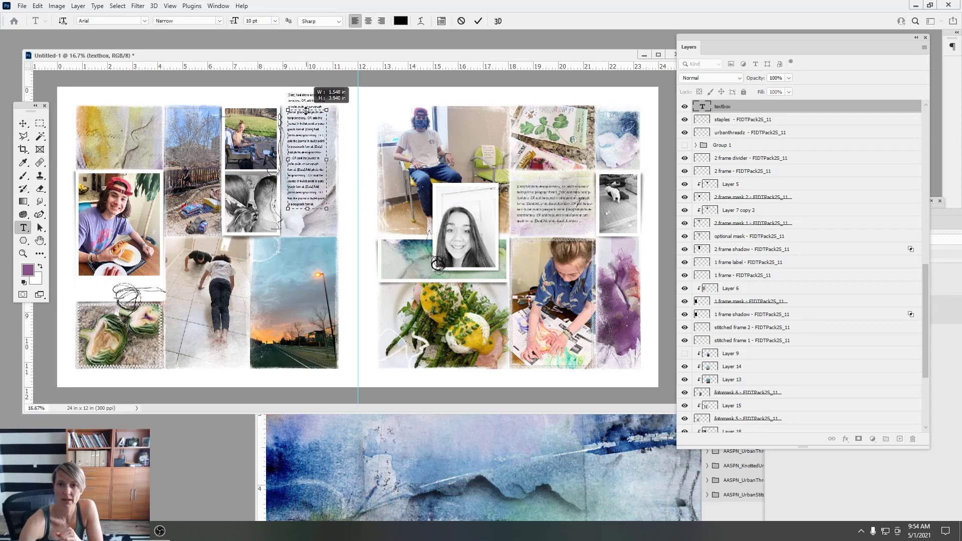
pyautogui.click(306, 112)
pyautogui.moveTo(321, 208); pyautogui.dragTo(321, 197)
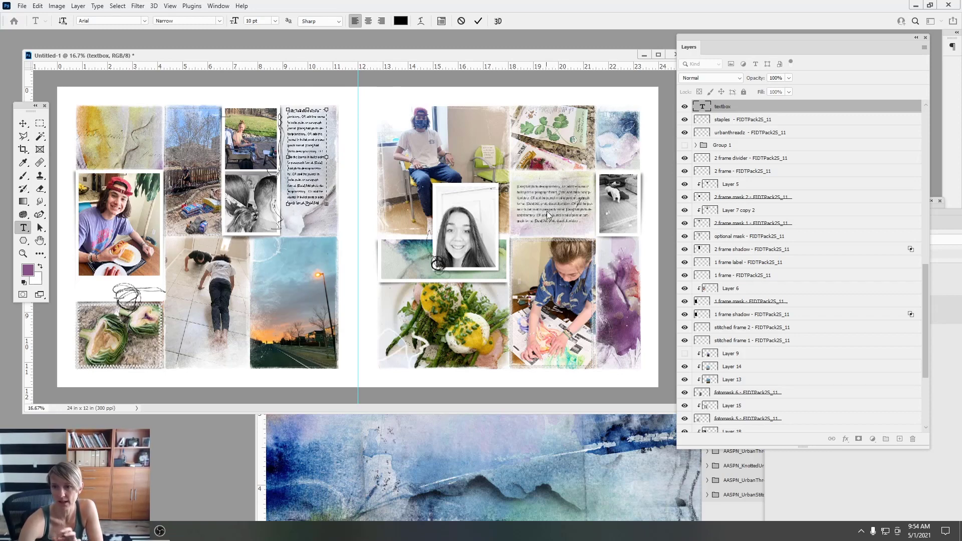
pyautogui.click(478, 21)
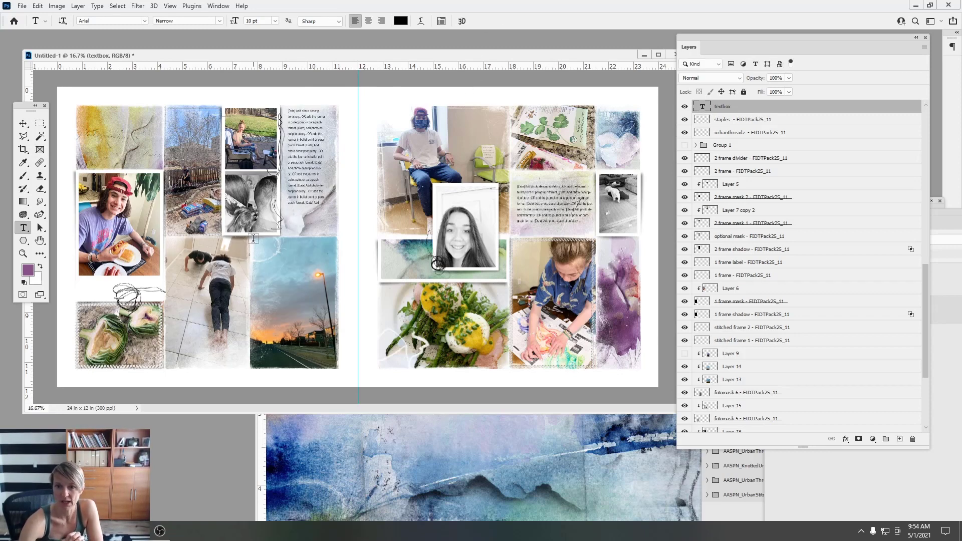
# Remove the yellow-green artwork on Layer 21 from the right page's fotomask 3
pyautogui.press('v')
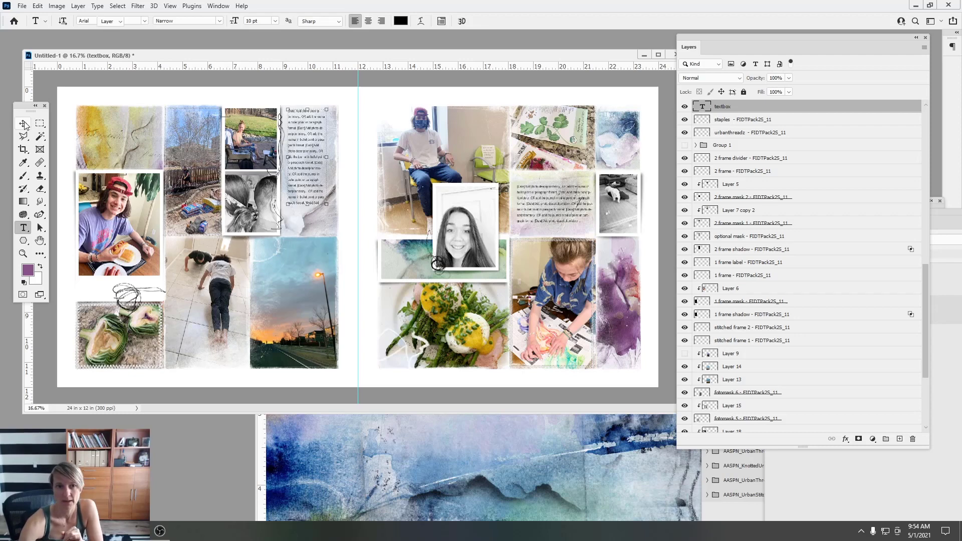
pyautogui.click(577, 234)
pyautogui.moveTo(554, 235); pyautogui.dragTo(557, 199)
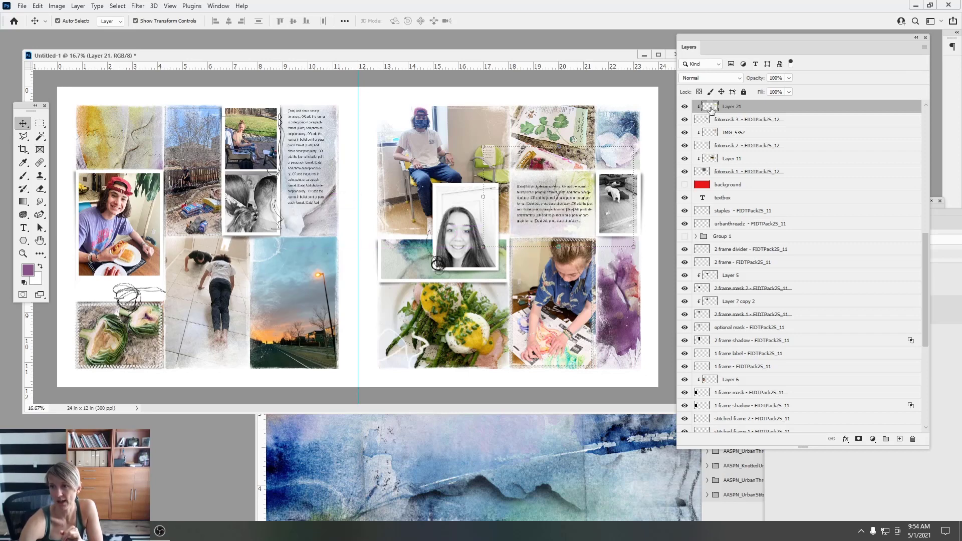
# Copy the 6X6 card artwork onto the right page's fotomask 3, clip it to the mask and move the text box slightly up
pyautogui.click(457, 445)
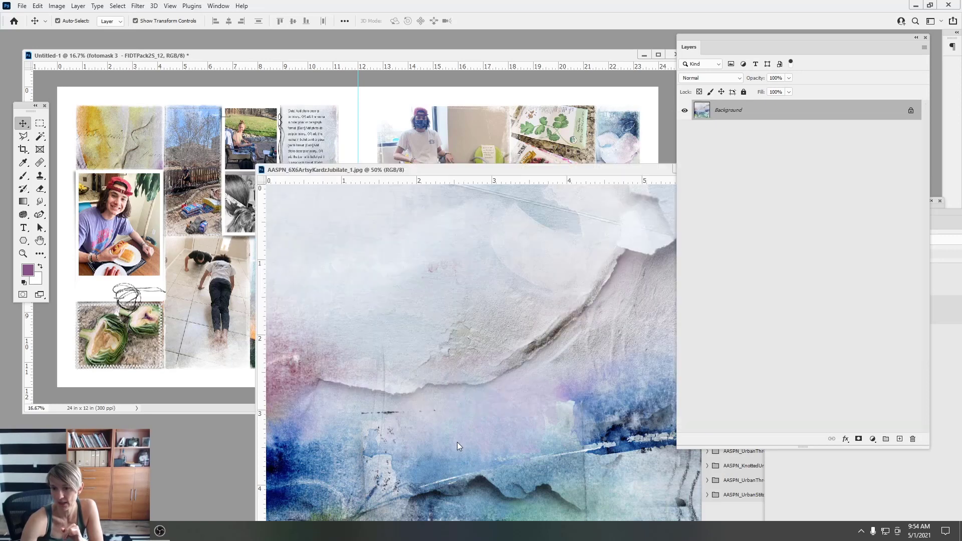
pyautogui.moveTo(501, 171); pyautogui.dragTo(538, 356)
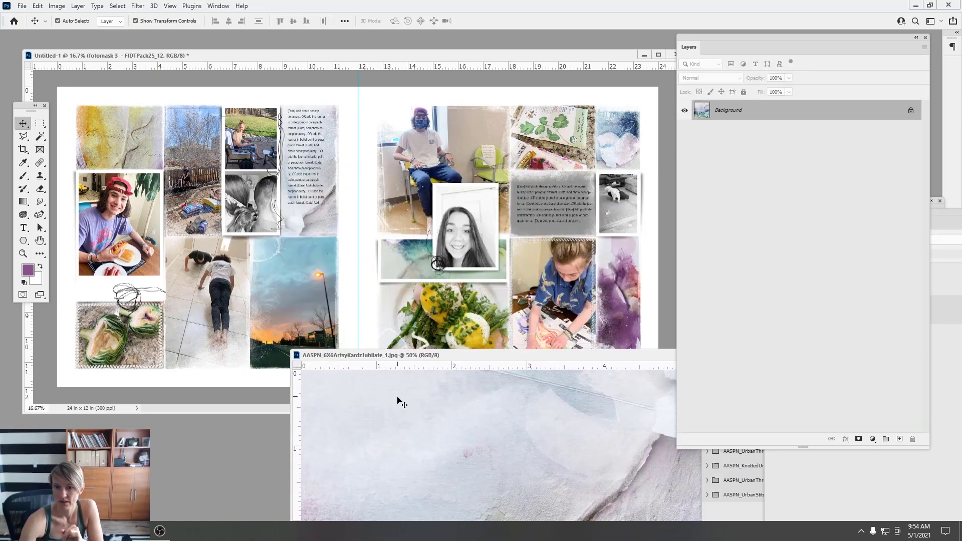
pyautogui.moveTo(361, 404); pyautogui.dragTo(541, 209)
pyautogui.click(77, 6)
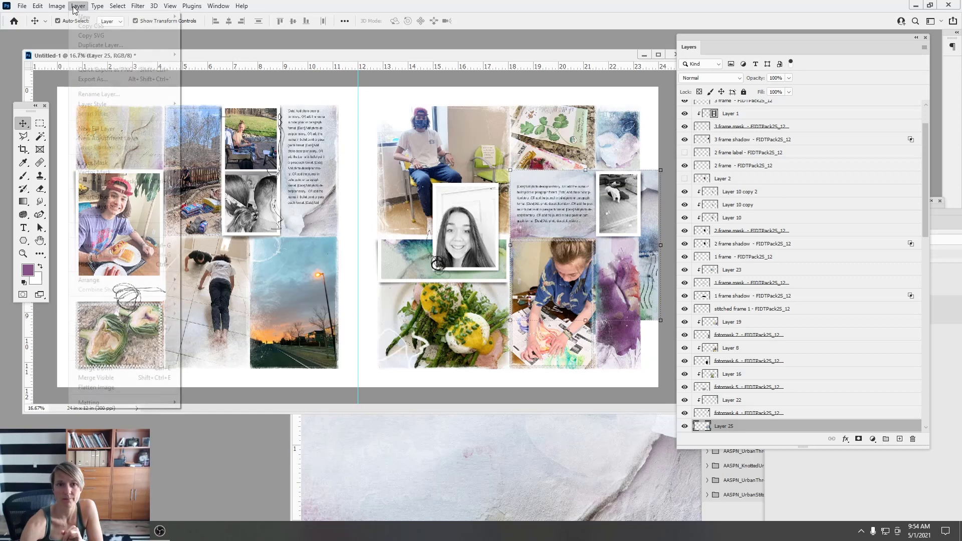
pyautogui.click(121, 181)
pyautogui.moveTo(570, 233); pyautogui.dragTo(558, 201)
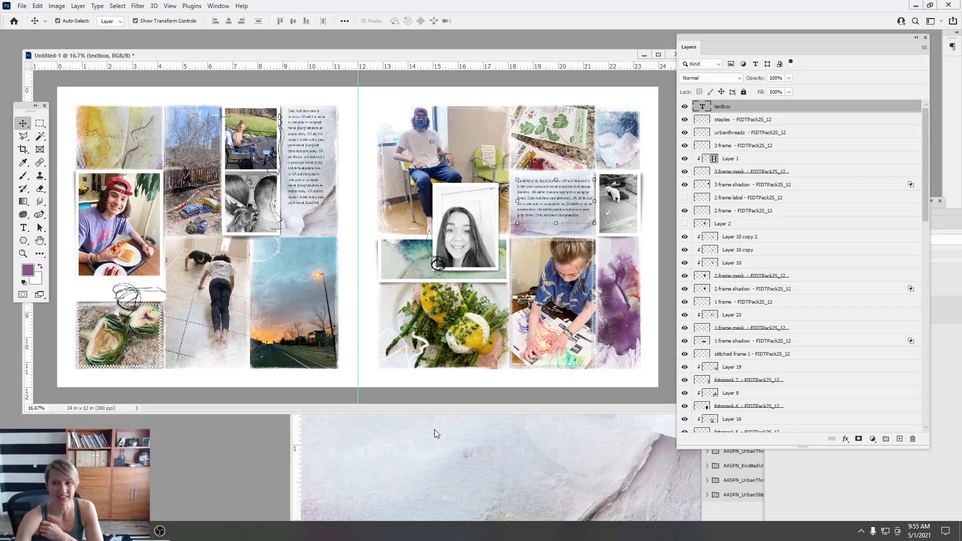
# Close the AASPN_6X6ArtsyKardzJubilate_1 image and reposition the collage document window
pyautogui.click(444, 481)
pyautogui.moveTo(533, 356); pyautogui.dragTo(387, 379)
pyautogui.click(600, 384)
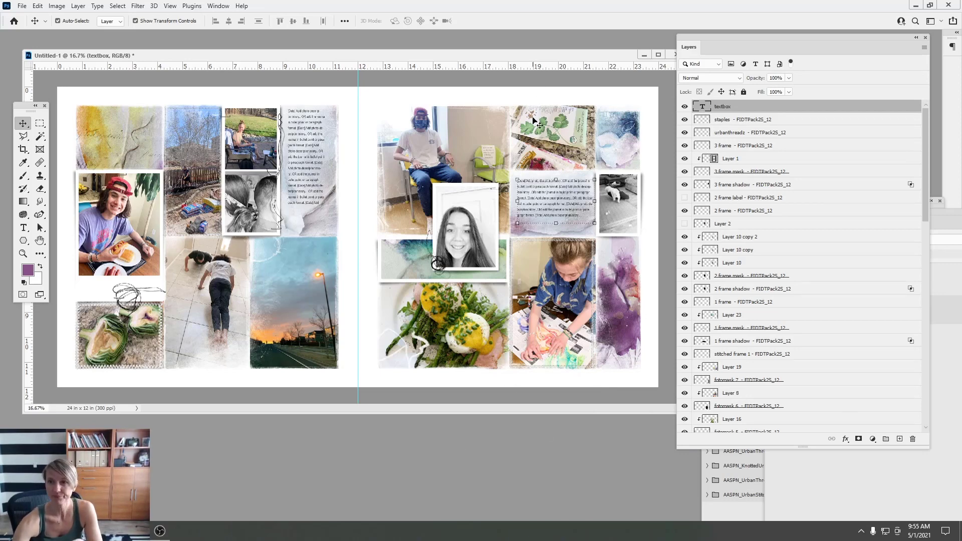
pyautogui.moveTo(505, 53); pyautogui.dragTo(500, 81)
# Nudge the left page's text box, delete the last lines of its placeholder text and shorten the box
pyautogui.moveTo(294, 173); pyautogui.dragTo(294, 176)
pyautogui.click(23, 227)
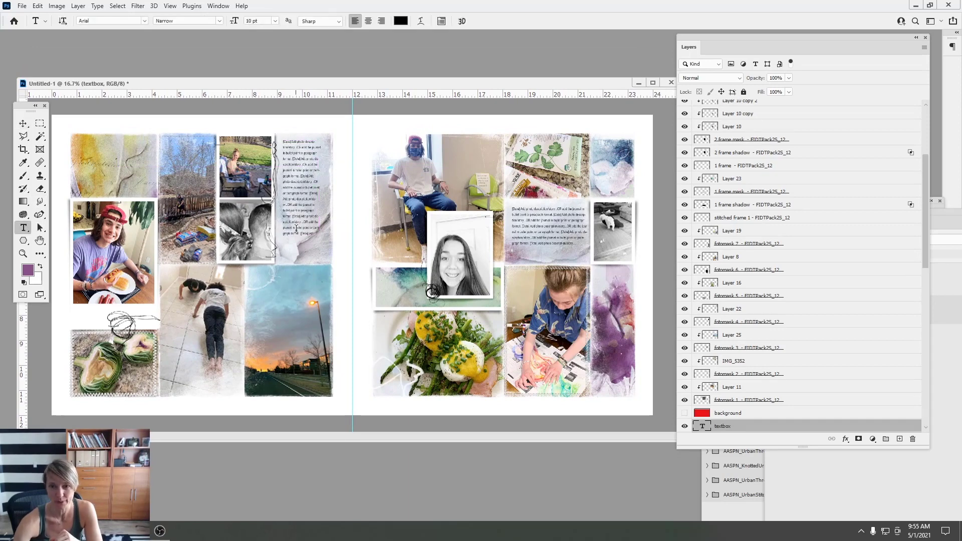
pyautogui.click(306, 225)
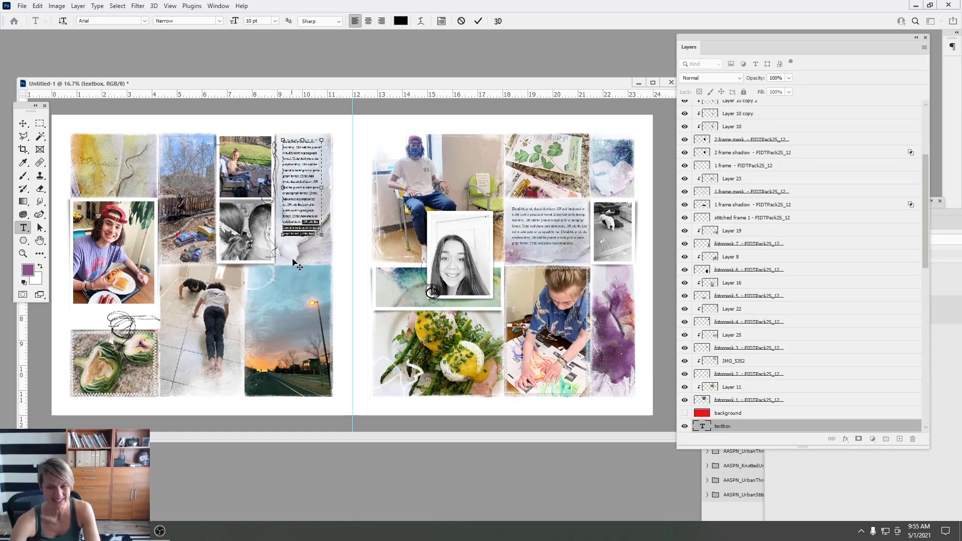
pyautogui.moveTo(303, 233); pyautogui.dragTo(303, 228)
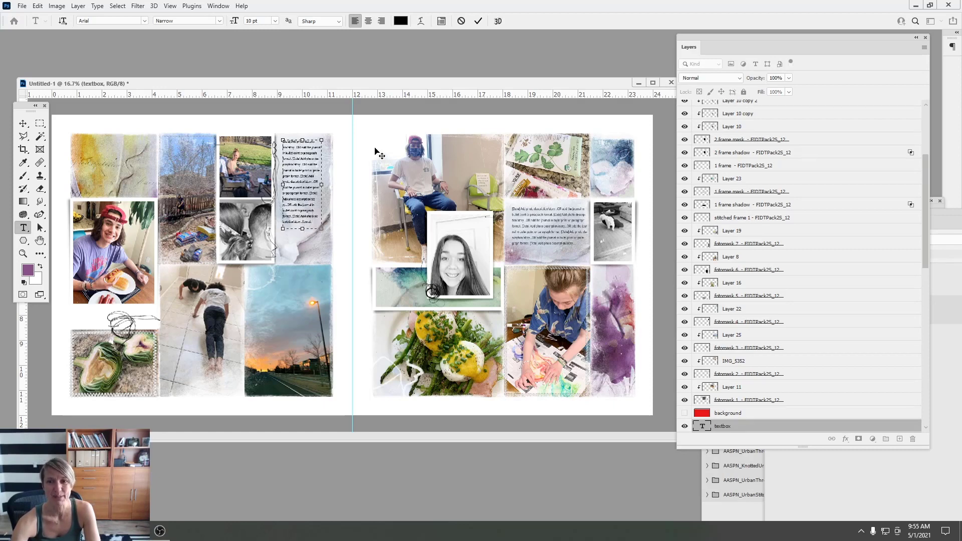
pyautogui.click(478, 21)
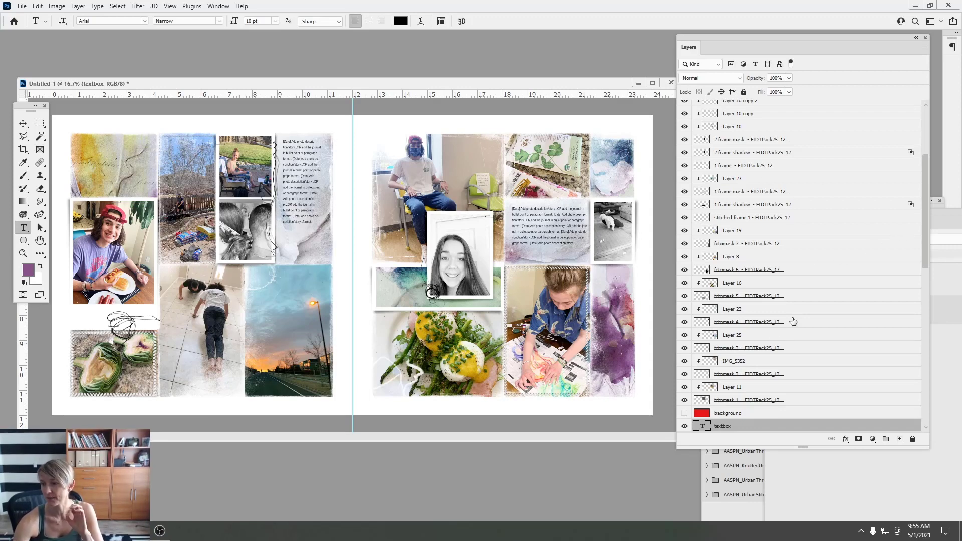
# Expand the AASPN_FineEdgeFrames1, 2 and 3 brush sets and pick the 1655 px frame brush from the first set
pyautogui.moveTo(800, 52)
pyautogui.mouseDown()
pyautogui.moveTo(842, 210)
pyautogui.moveTo(812, 224)
pyautogui.moveTo(732, 199)
pyautogui.moveTo(726, 55)
pyautogui.mouseUp()
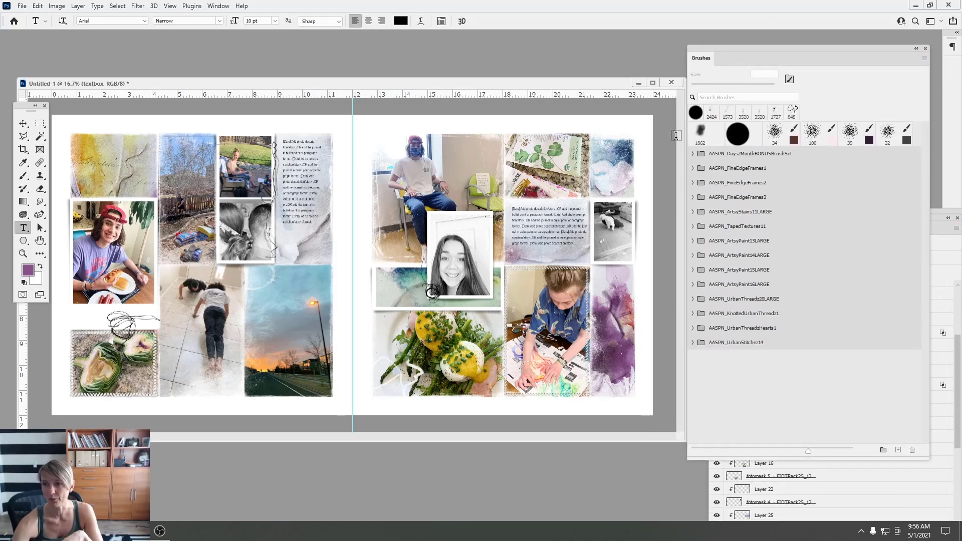
pyautogui.click(692, 169)
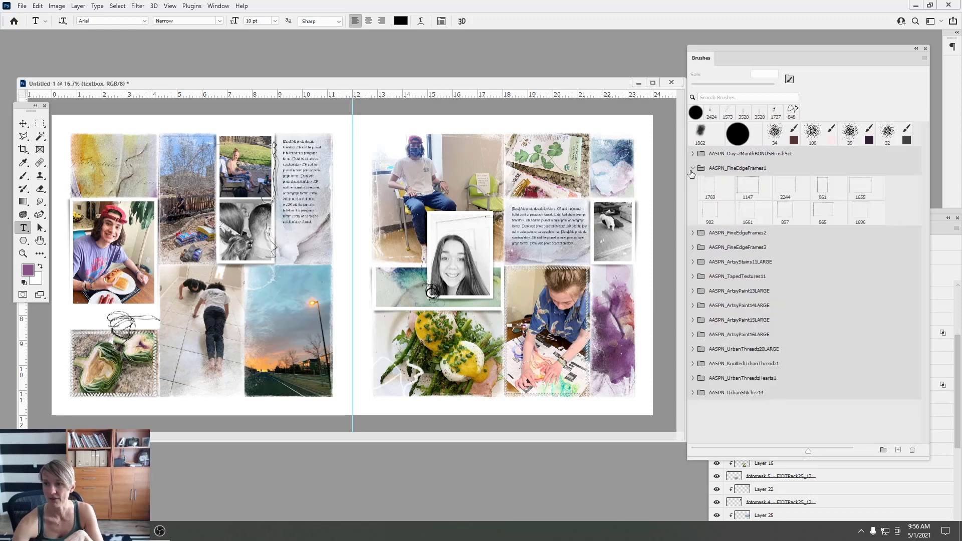
pyautogui.click(757, 192)
pyautogui.click(692, 233)
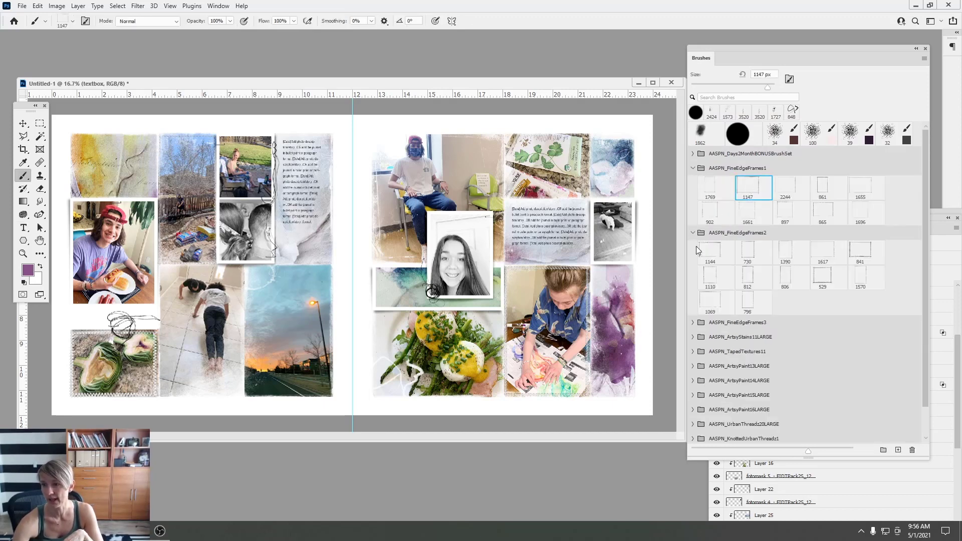
pyautogui.click(692, 323)
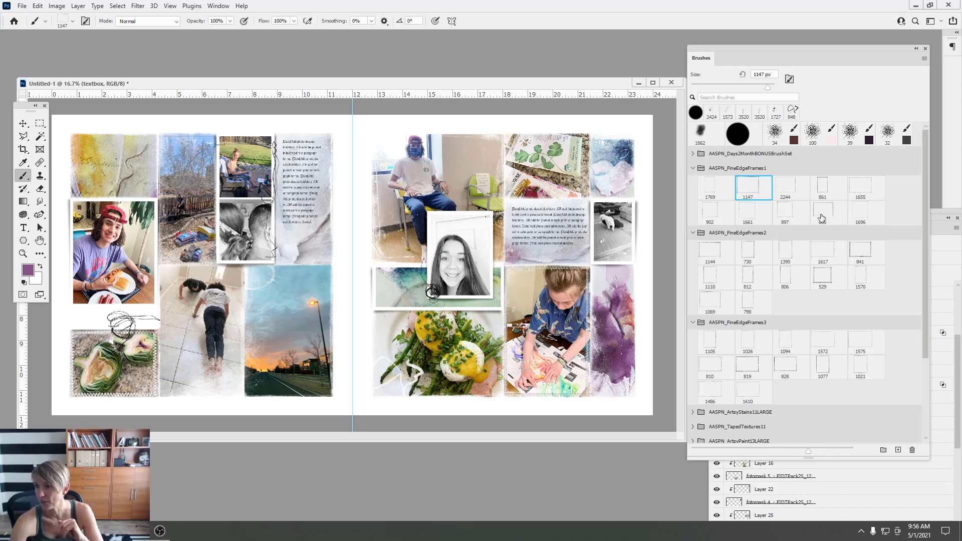
pyautogui.click(860, 187)
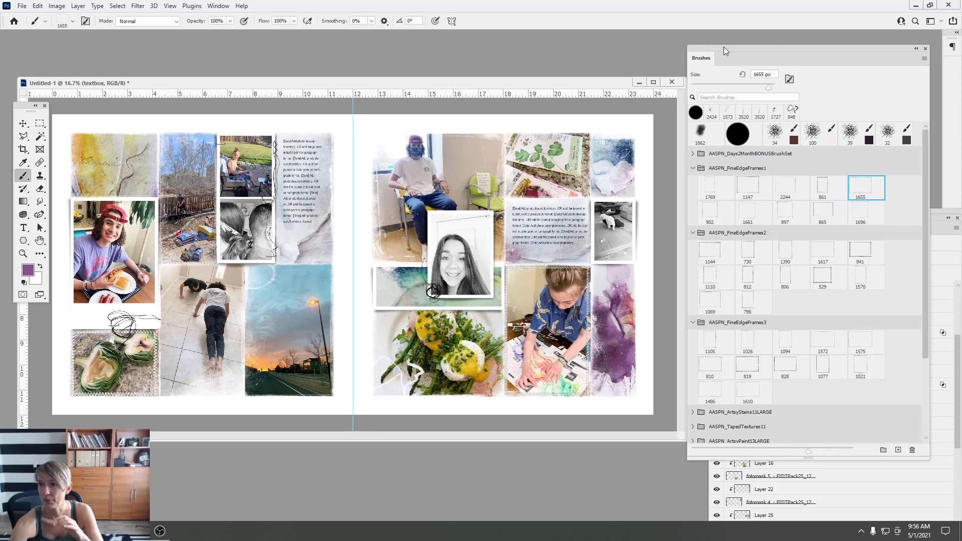
pyautogui.moveTo(723, 47)
pyautogui.mouseDown()
pyautogui.moveTo(752, 143)
pyautogui.moveTo(724, 74)
pyautogui.mouseUp()
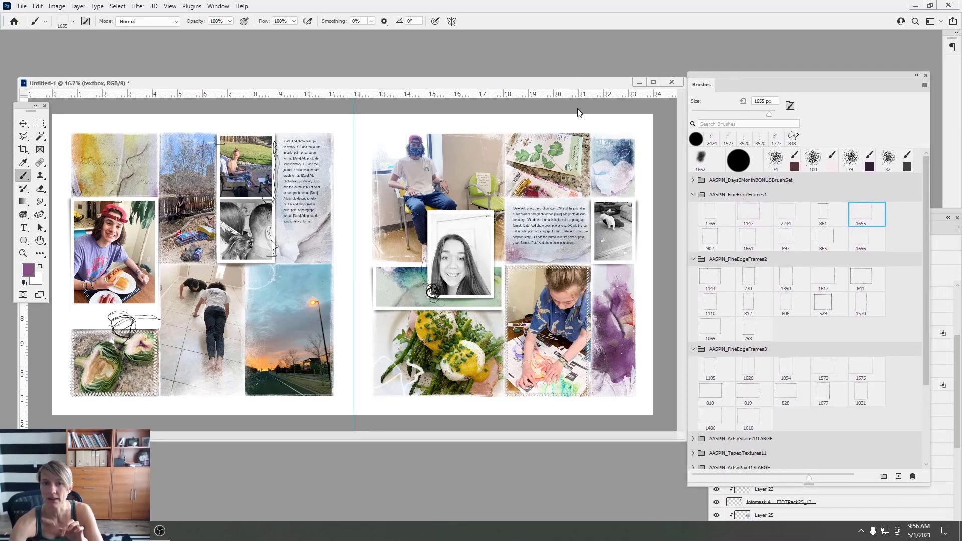
# Add a new layer above the right page's food photo on Layer 16 and stamp the 1655 px frame around it in default black
pyautogui.click(23, 123)
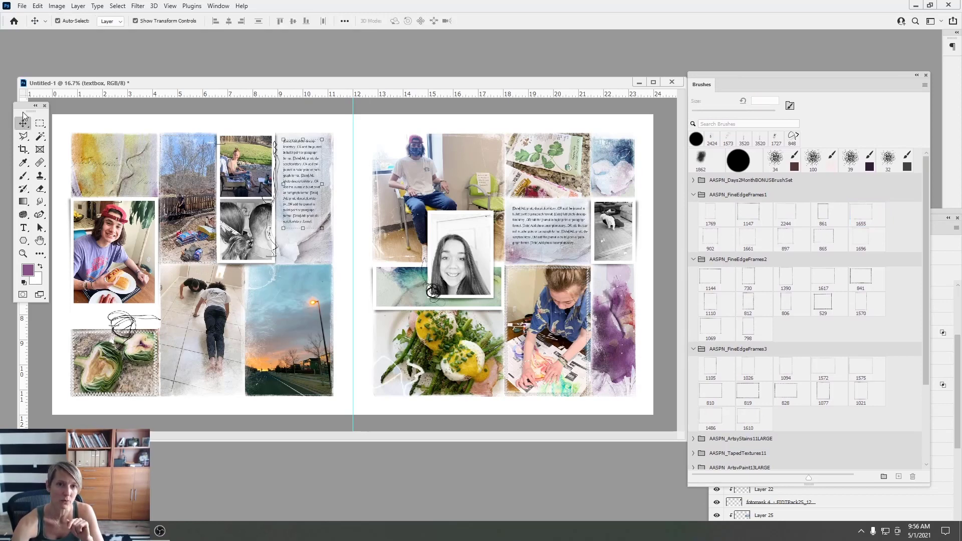
pyautogui.click(440, 350)
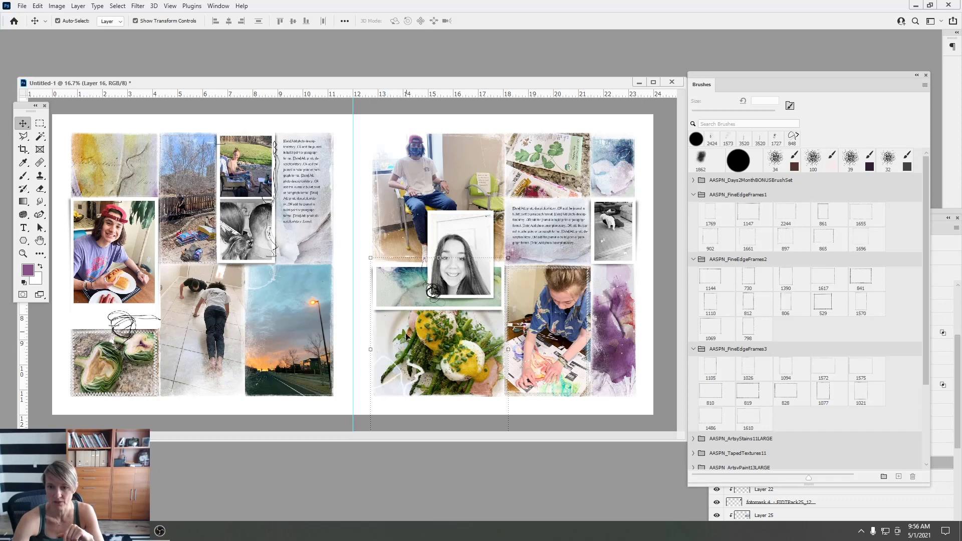
pyautogui.click(944, 217)
pyautogui.moveTo(824, 222); pyautogui.dragTo(801, 115)
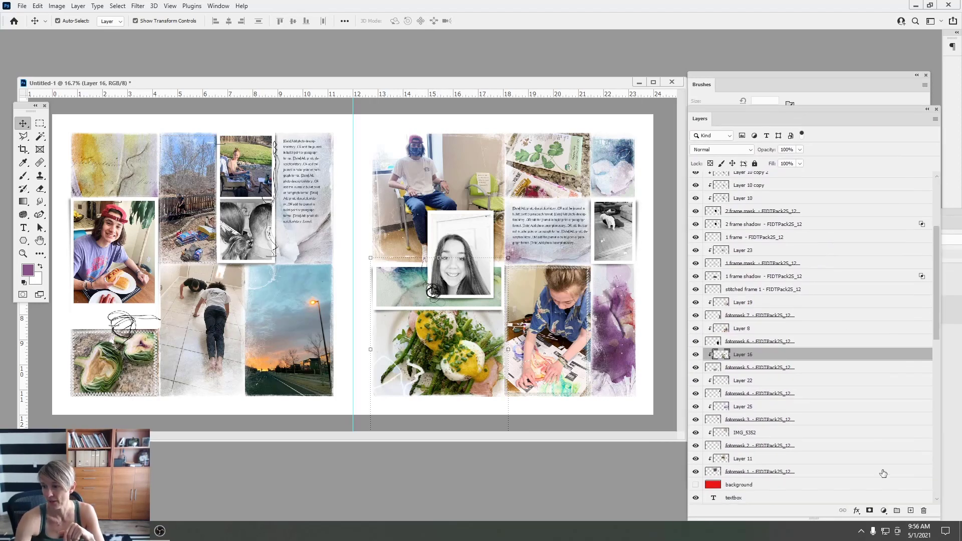
pyautogui.click(910, 510)
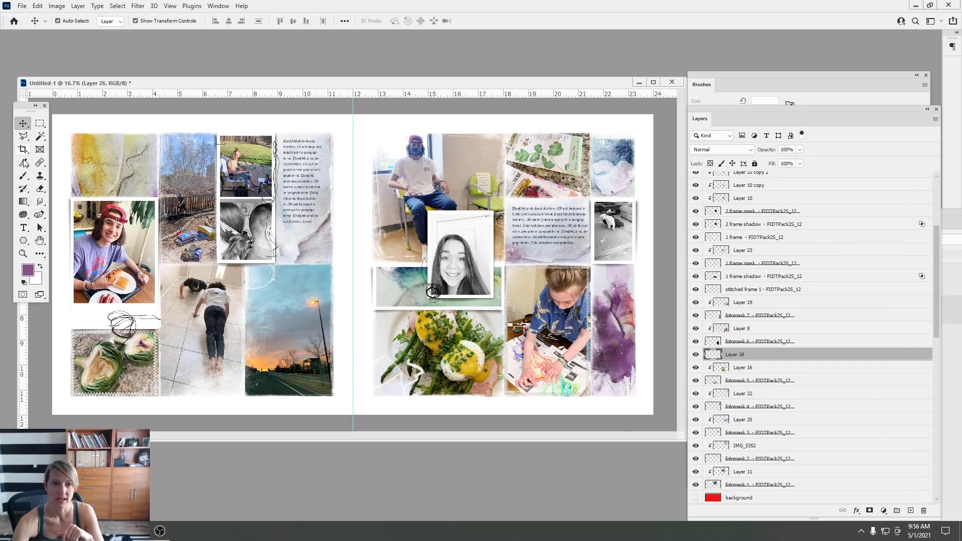
pyautogui.click(22, 178)
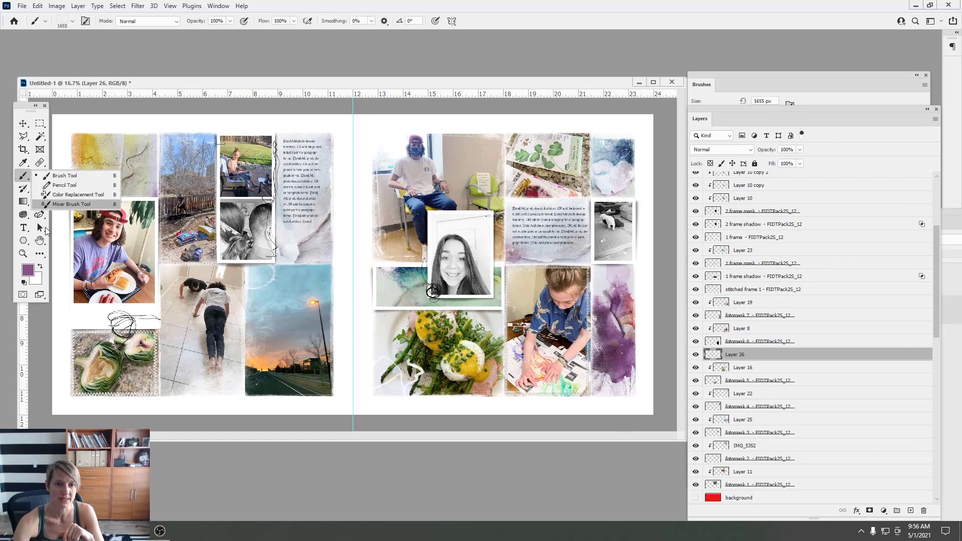
pyautogui.click(25, 283)
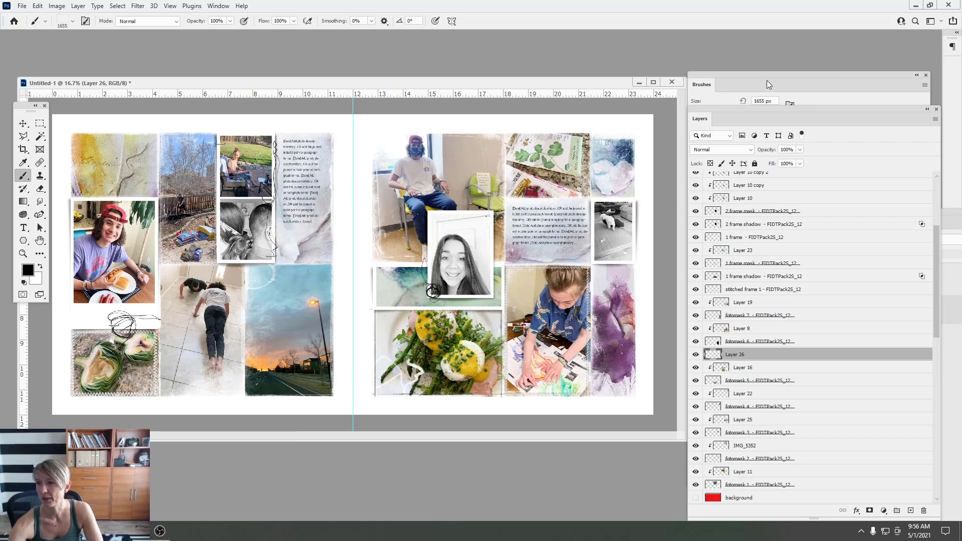
# Add a new layer above the blue watercolor artwork on Layer 22 and stamp the 861 px FineEdgeFrames1 frame around it
pyautogui.moveTo(767, 80); pyautogui.dragTo(773, 69)
pyautogui.click(832, 206)
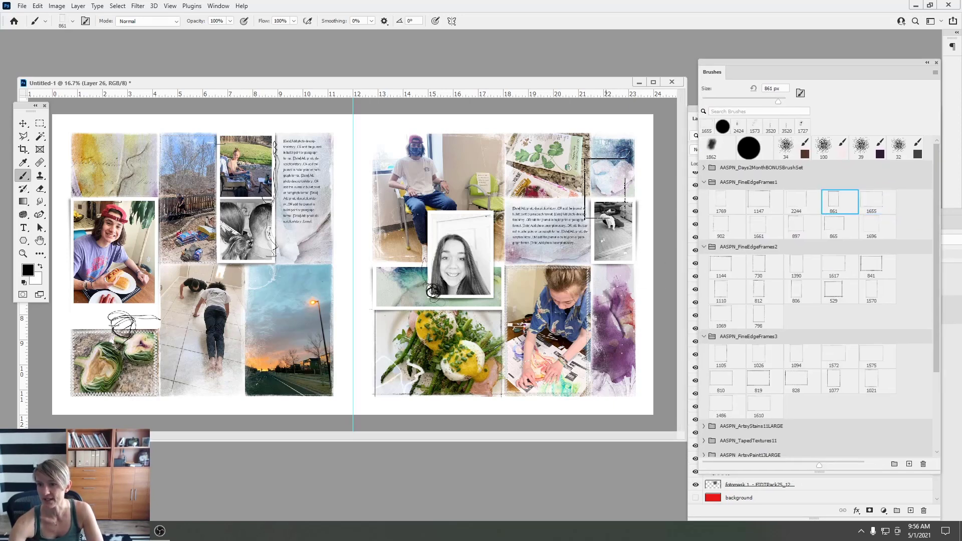
pyautogui.click(25, 125)
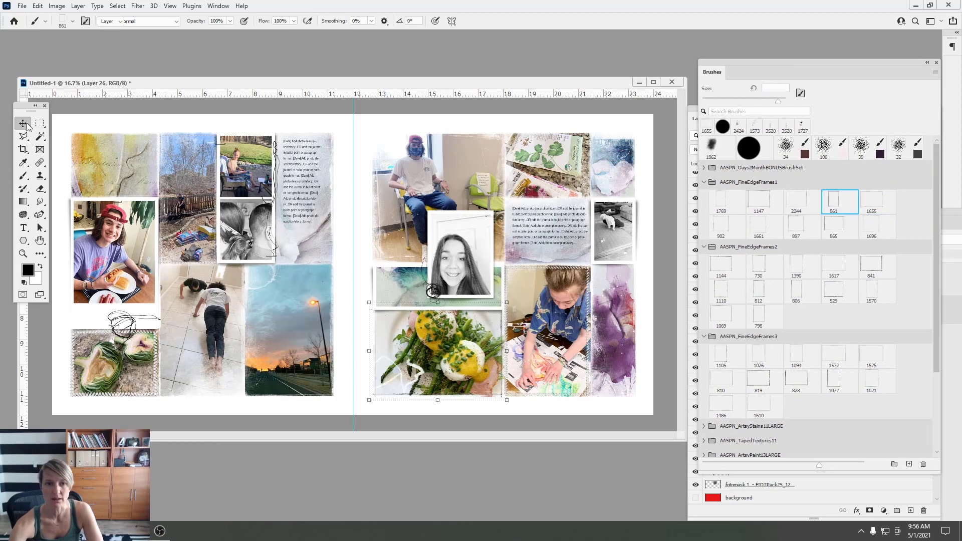
pyautogui.click(623, 163)
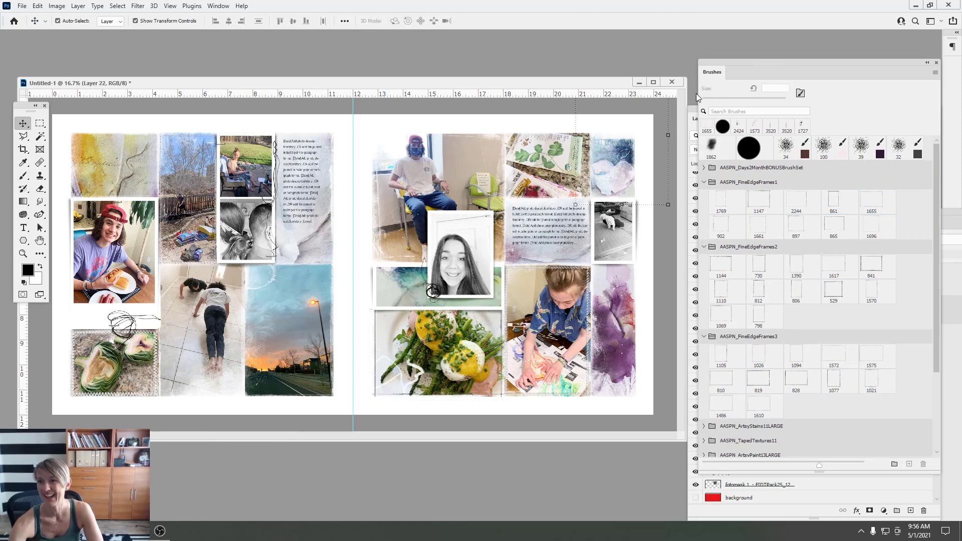
pyautogui.moveTo(696, 108); pyautogui.dragTo(700, 89)
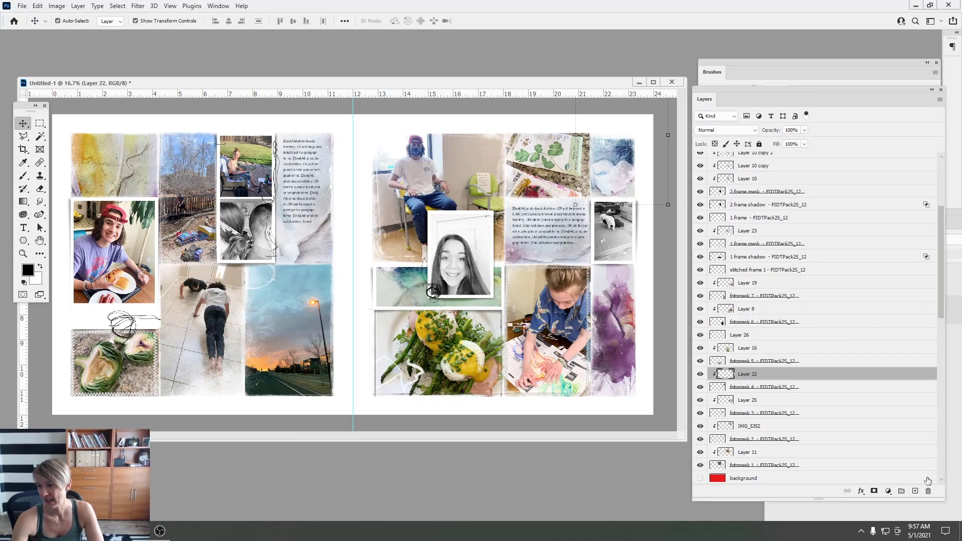
pyautogui.click(915, 491)
pyautogui.click(23, 176)
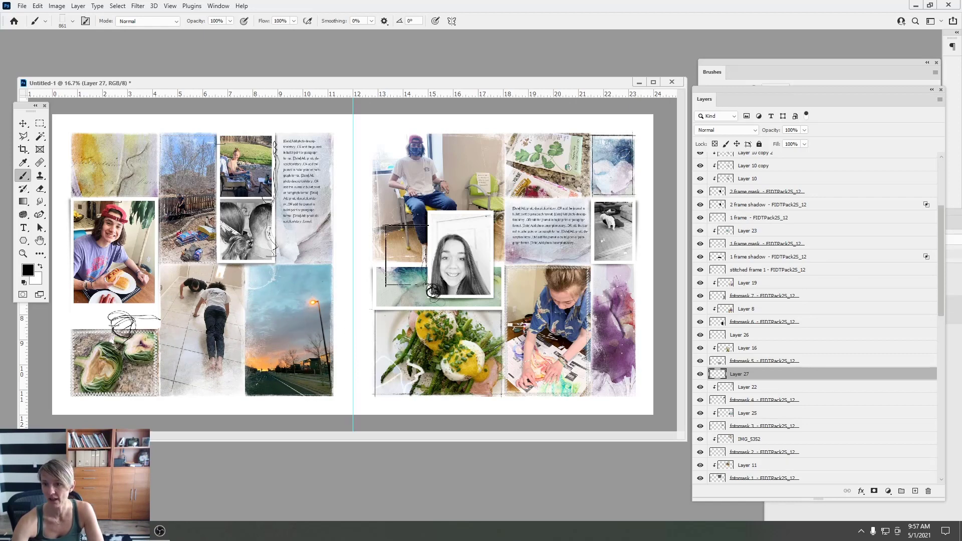
# Stamp the 1655 px frame brush, rotated to an angle of 89°, around the left page's sunset photo on Layer 14
pyautogui.doubleClick(758, 71)
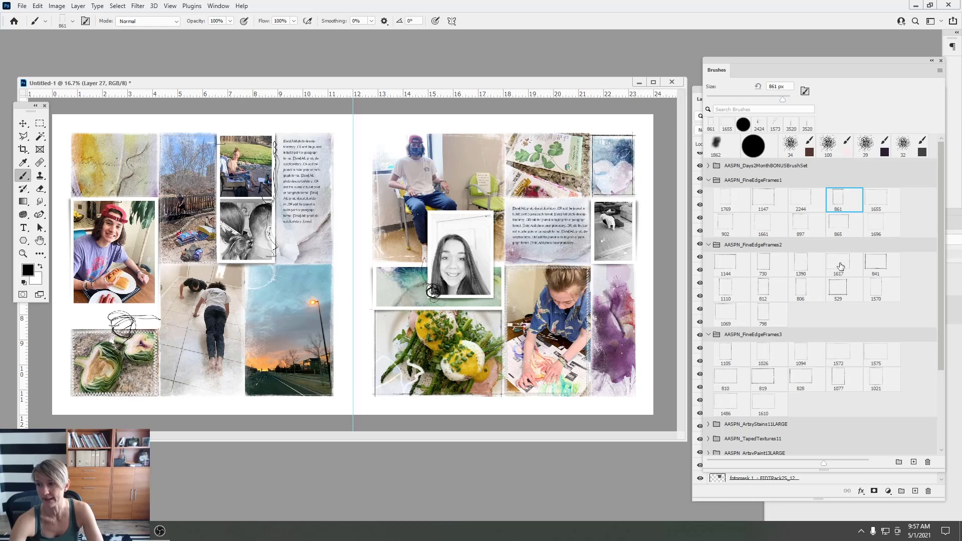
pyautogui.click(878, 200)
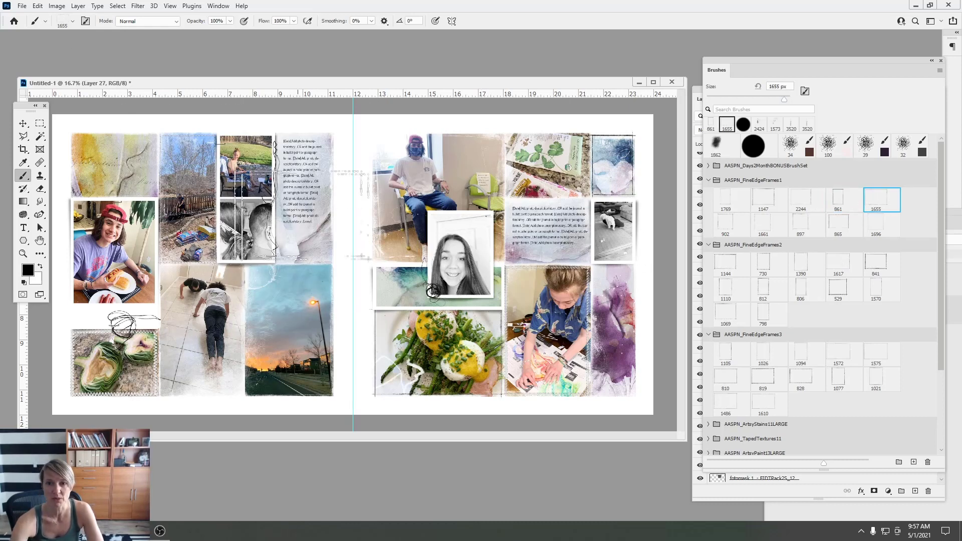
pyautogui.press('v')
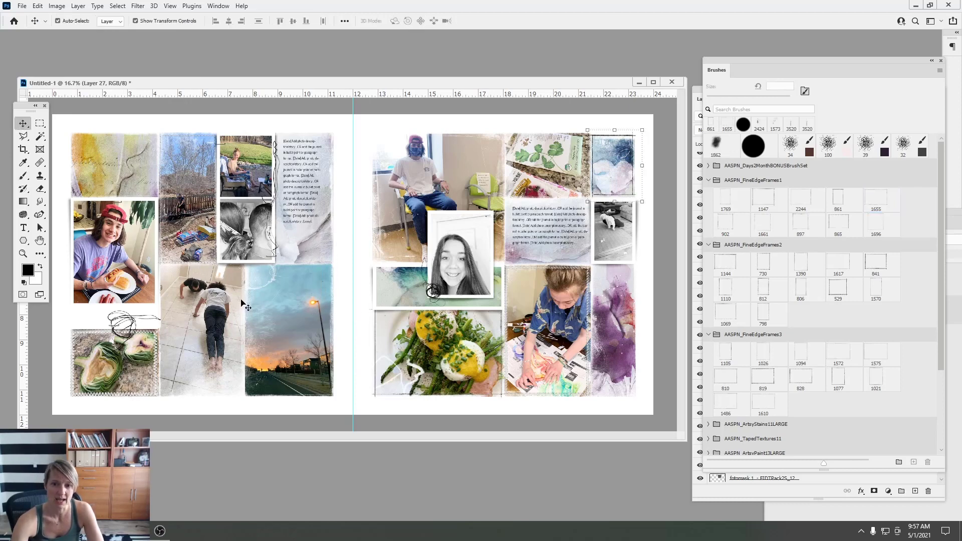
pyautogui.click(268, 321)
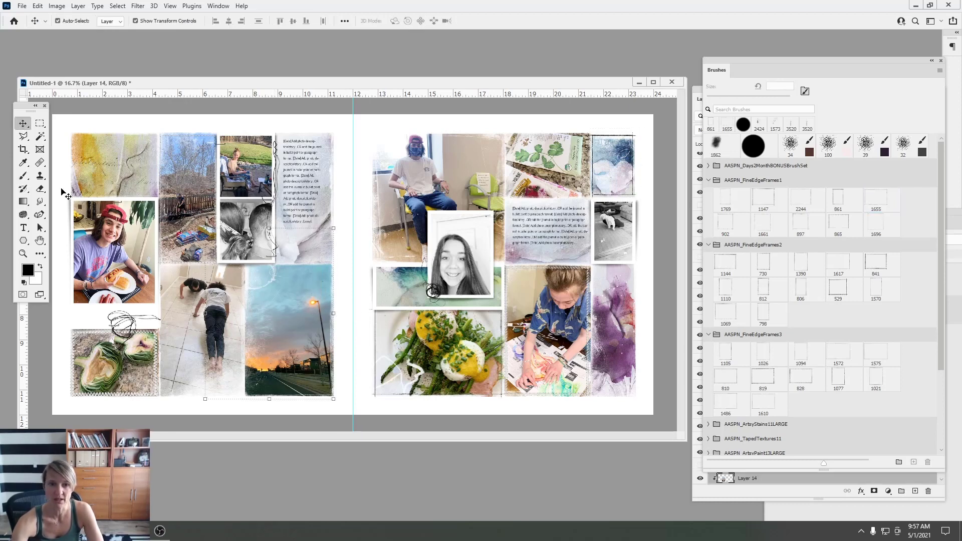
pyautogui.click(23, 176)
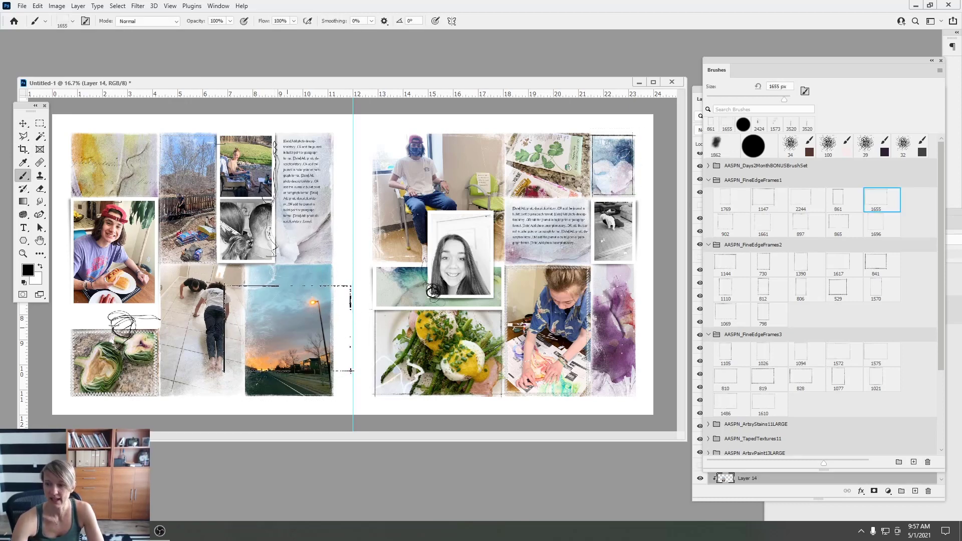
pyautogui.click(805, 92)
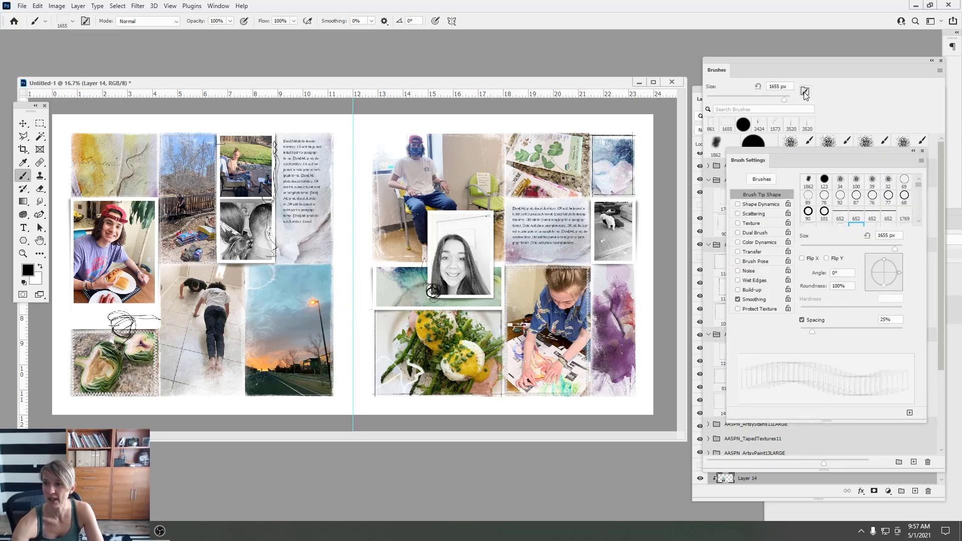
pyautogui.moveTo(900, 274); pyautogui.dragTo(885, 263)
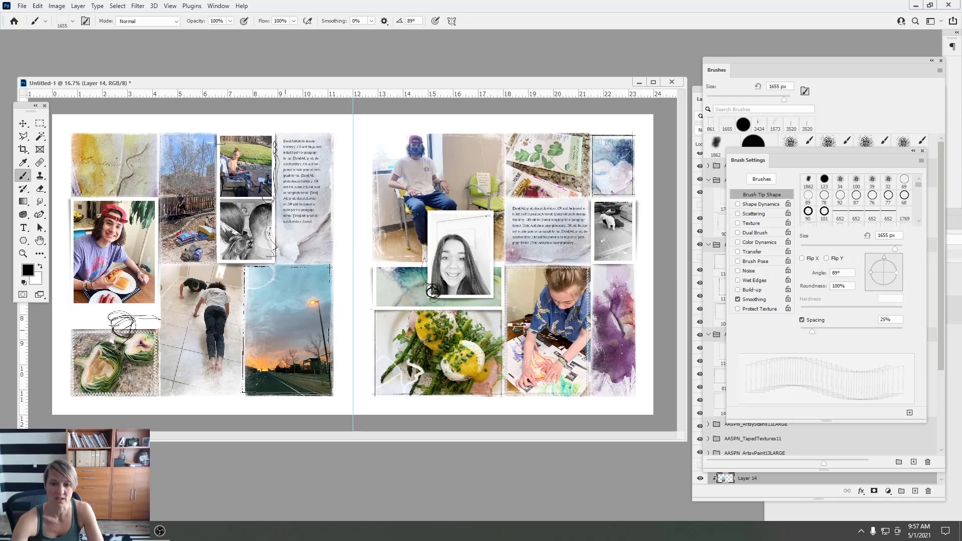
pyautogui.click(289, 331)
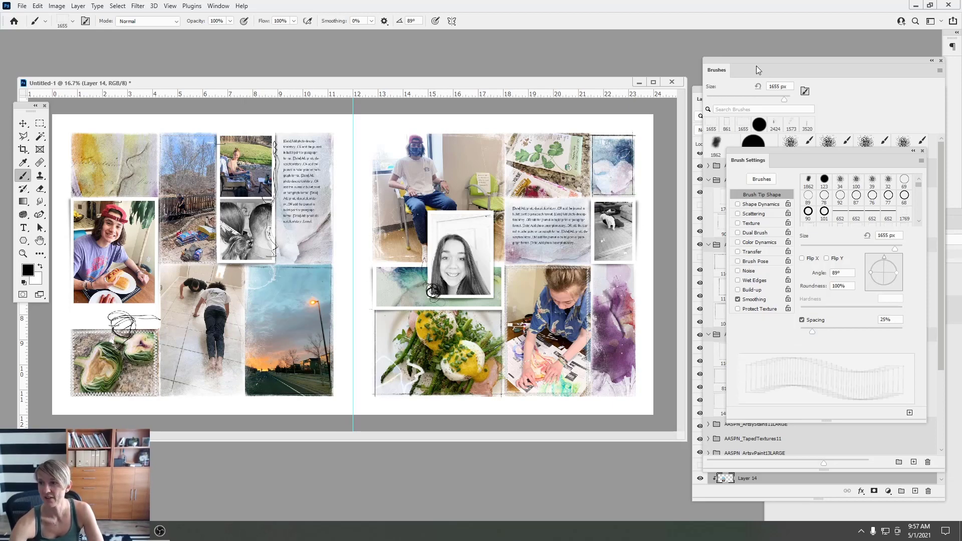
# Move the Brushes and Layers panels apart and select the staples - FIDTPack25_11 layer
pyautogui.moveTo(756, 65)
pyautogui.mouseDown()
pyautogui.moveTo(826, 118)
pyautogui.moveTo(831, 196)
pyautogui.mouseUp()
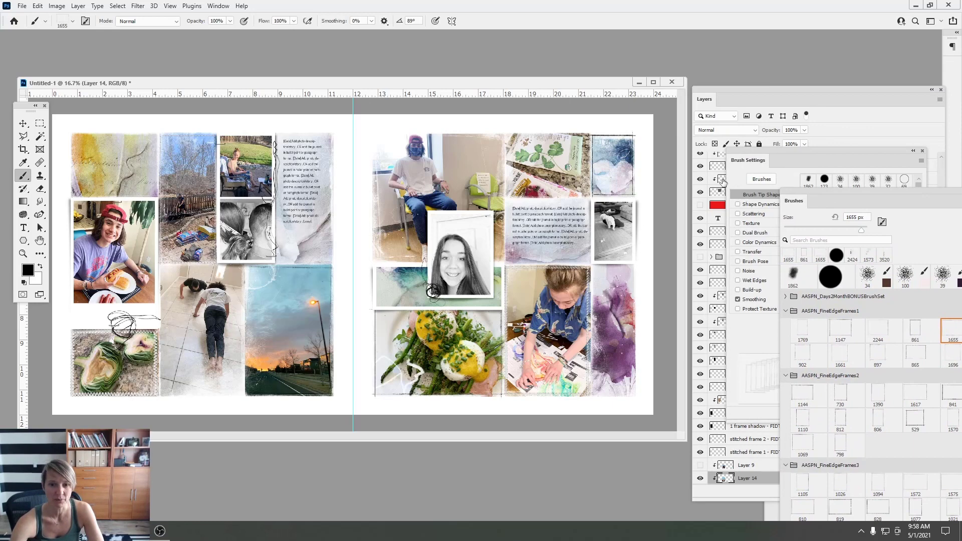
pyautogui.moveTo(752, 92)
pyautogui.mouseDown()
pyautogui.moveTo(729, 67)
pyautogui.moveTo(733, 76)
pyautogui.mouseUp()
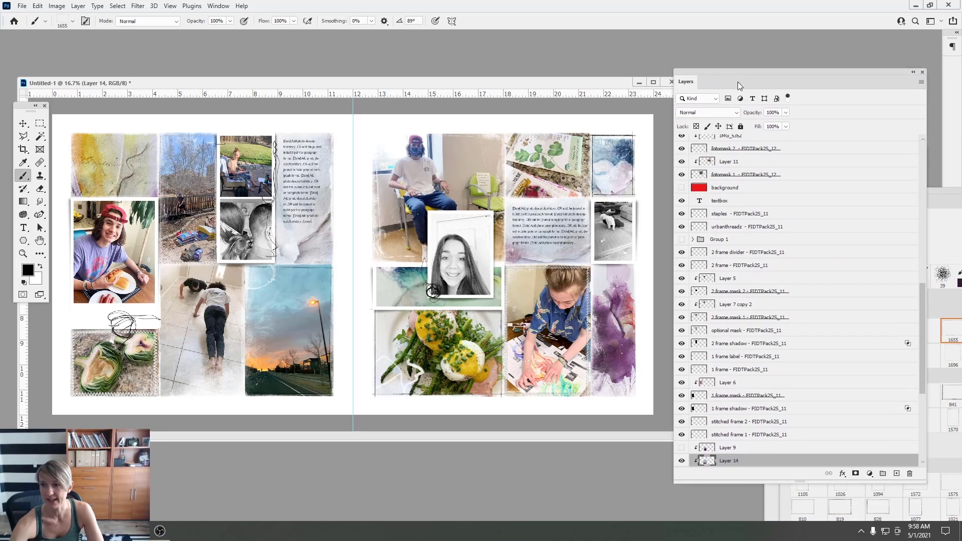
pyautogui.click(741, 214)
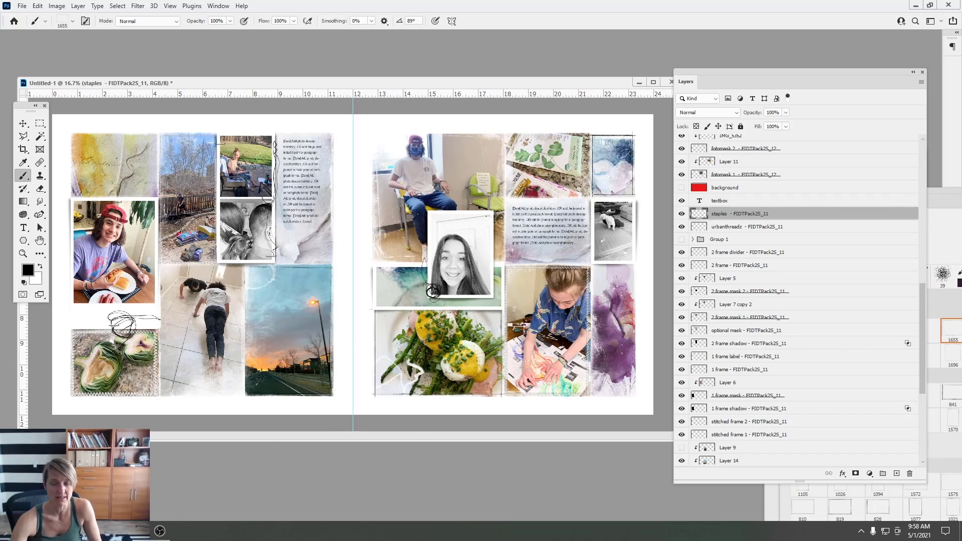
# Switch to File Explorer, browse to Jubilate > FotoInspired Template Pack No 25 > 52 Weeks NumberSet No 2 and select AASPN_52WeeksNumberSet2_13
pyautogui.moveTo(135, 531)
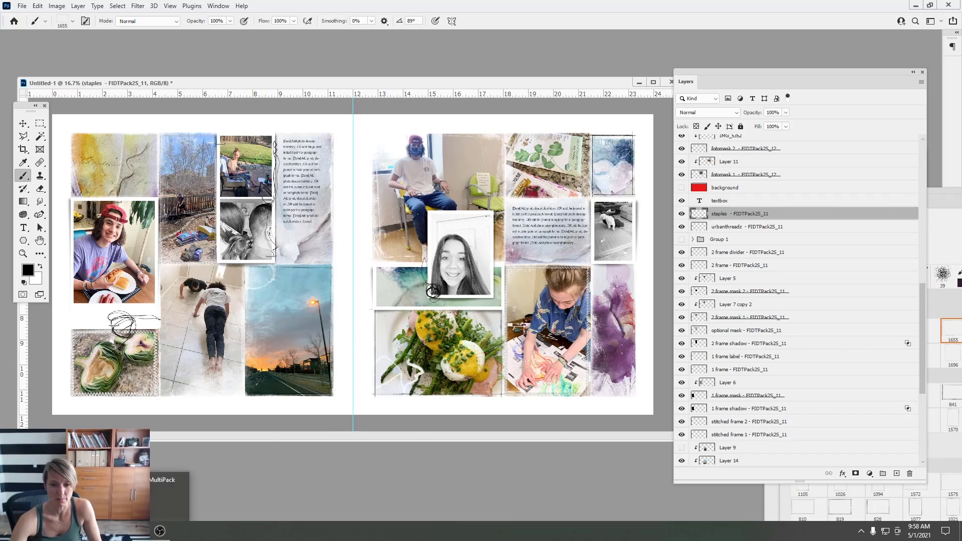
pyautogui.click(144, 479)
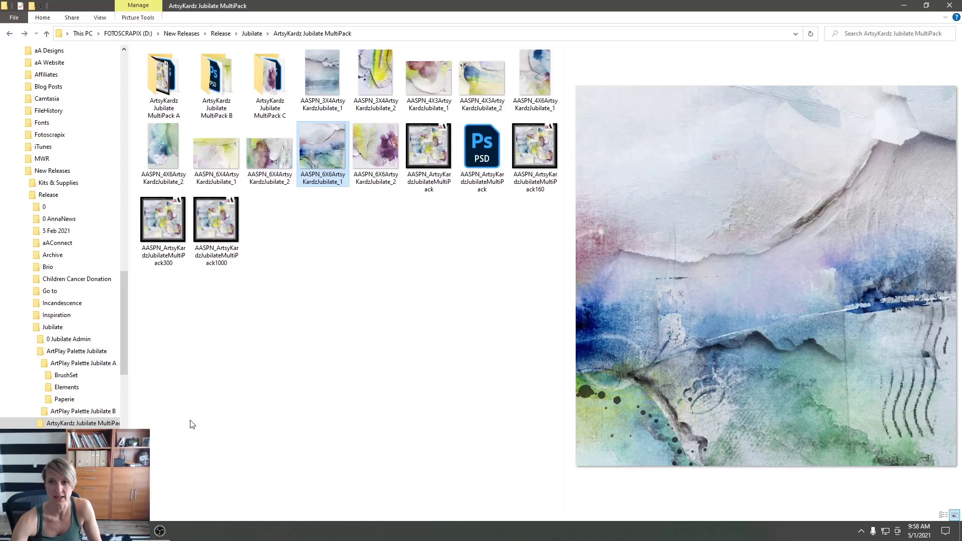
pyautogui.click(252, 34)
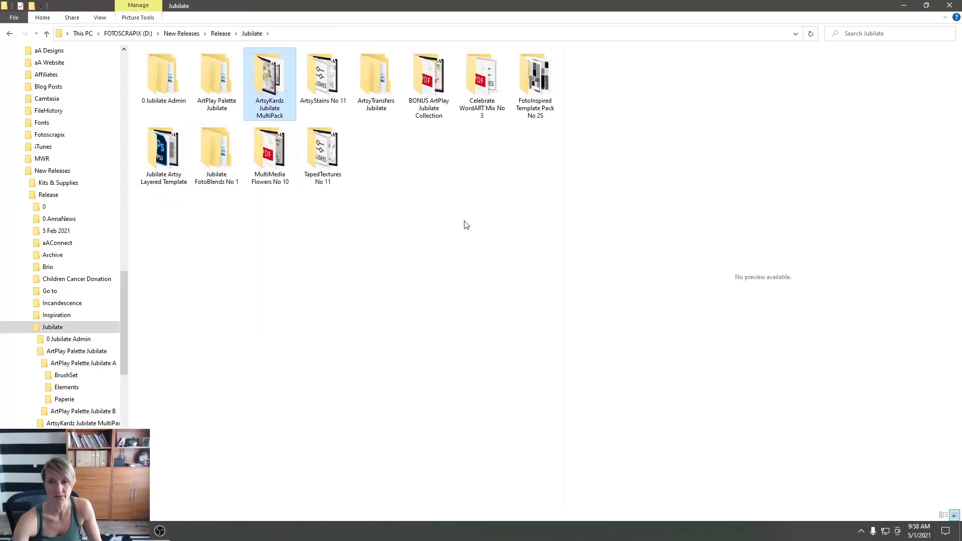
pyautogui.doubleClick(536, 90)
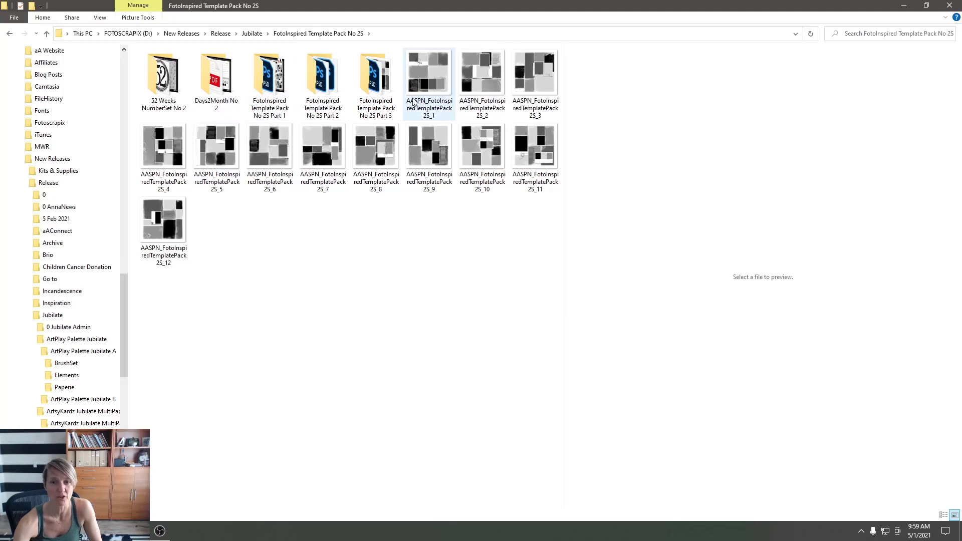
pyautogui.doubleClick(172, 82)
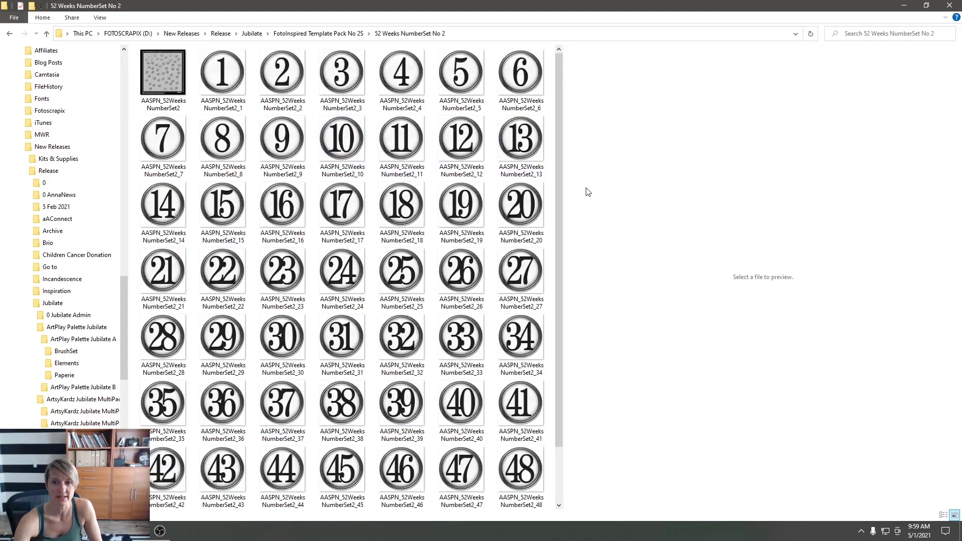
pyautogui.moveTo(559, 193); pyautogui.dragTo(571, 176)
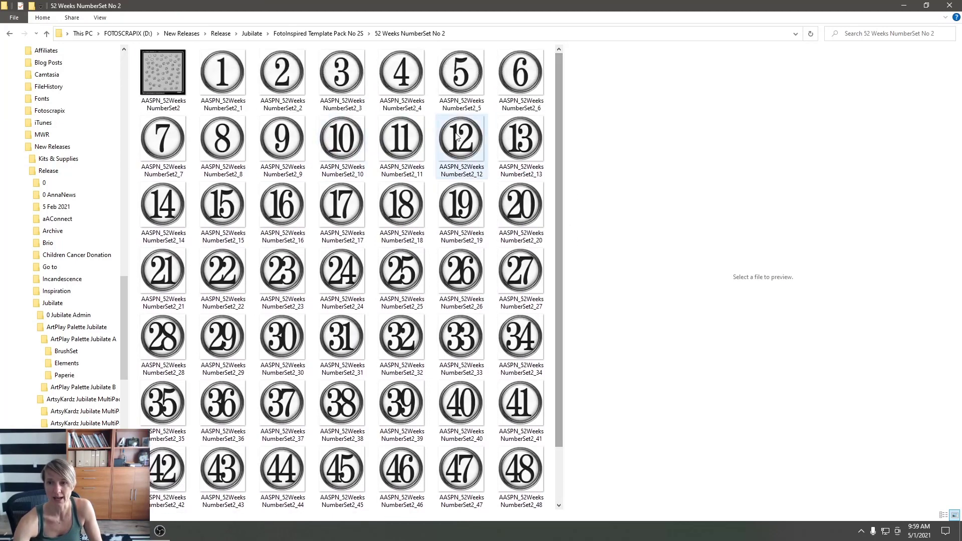
pyautogui.click(521, 141)
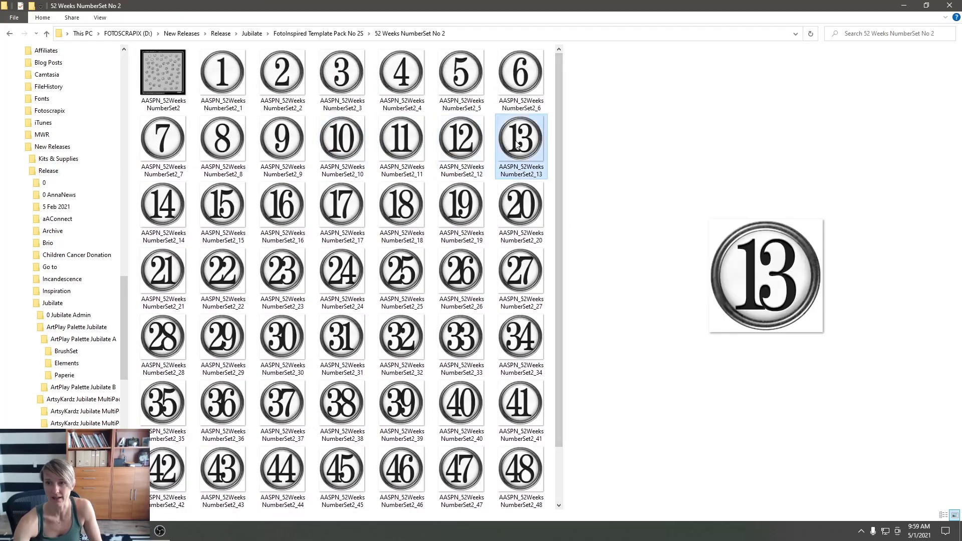
# Extend the file selection through AASPN_52WeeksNumberSet2_15 and place the numbers 13, 14 and 15 into the collage document in Photoshop
pyautogui.keyDown('shift'); pyautogui.click(231, 208); pyautogui.keyUp('shift')
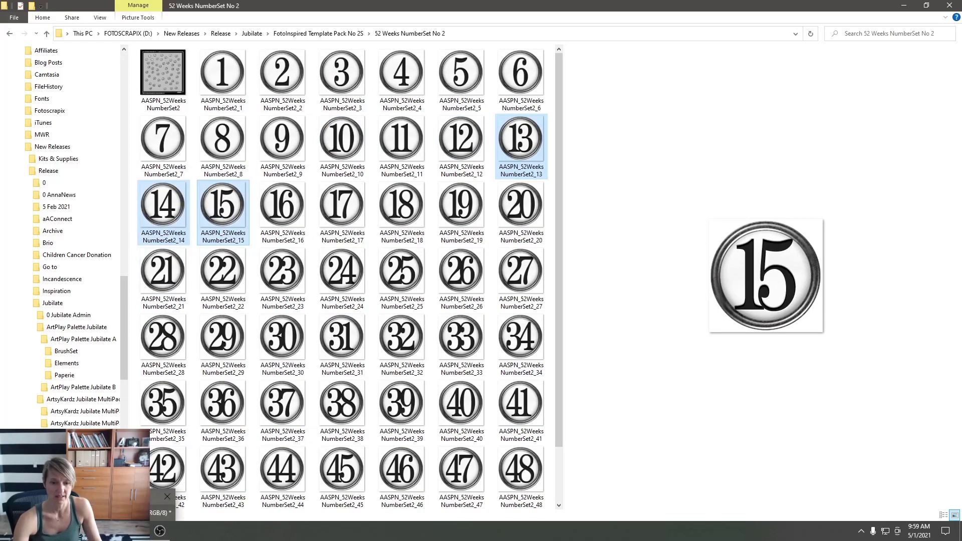
pyautogui.click(112, 531)
pyautogui.moveTo(173, 407); pyautogui.dragTo(242, 289)
pyautogui.click(480, 22)
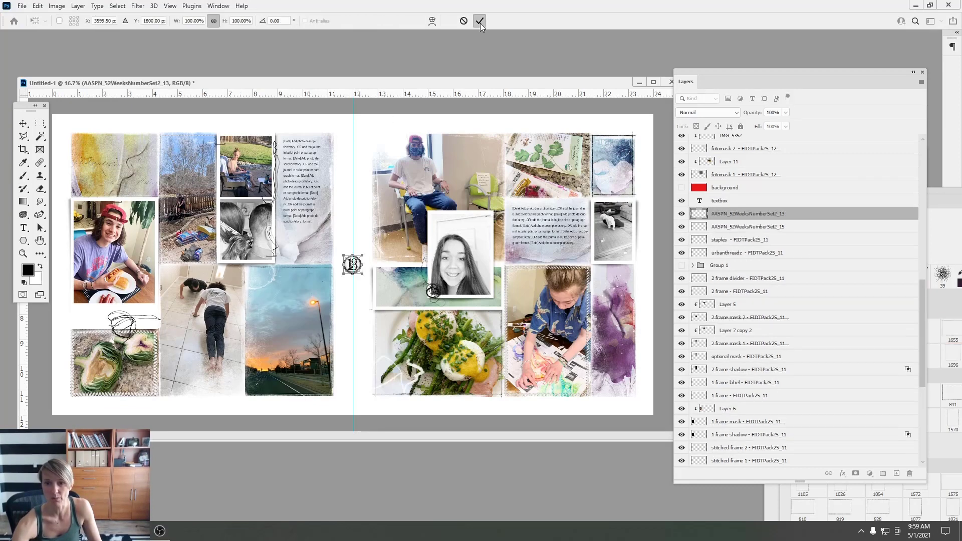
pyautogui.click(479, 21)
pyautogui.click(479, 21)
# Move the three number layers directly below the uppermost textbox layer and shift them together onto the left page above the child's photo
pyautogui.press('b')
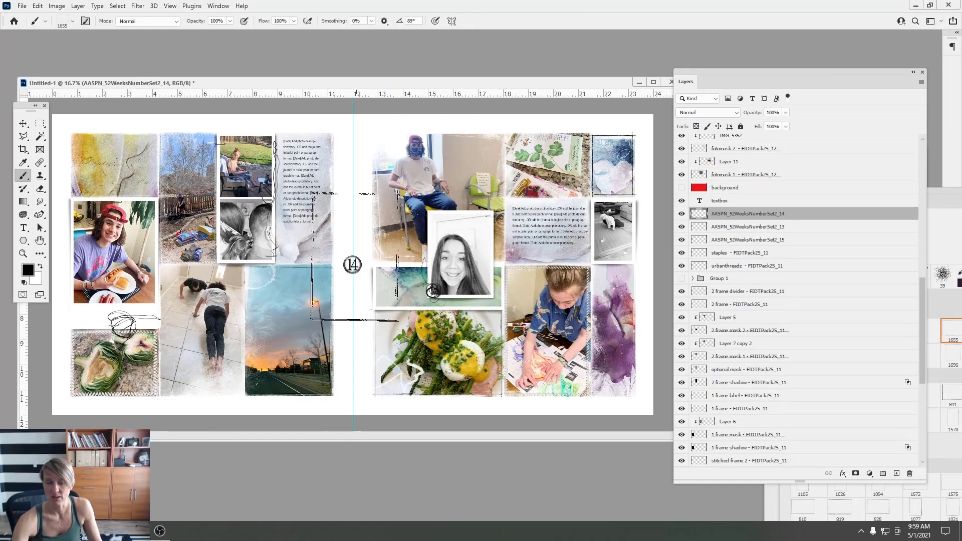
pyautogui.keyDown('shift'); pyautogui.click(752, 239); pyautogui.keyUp('shift')
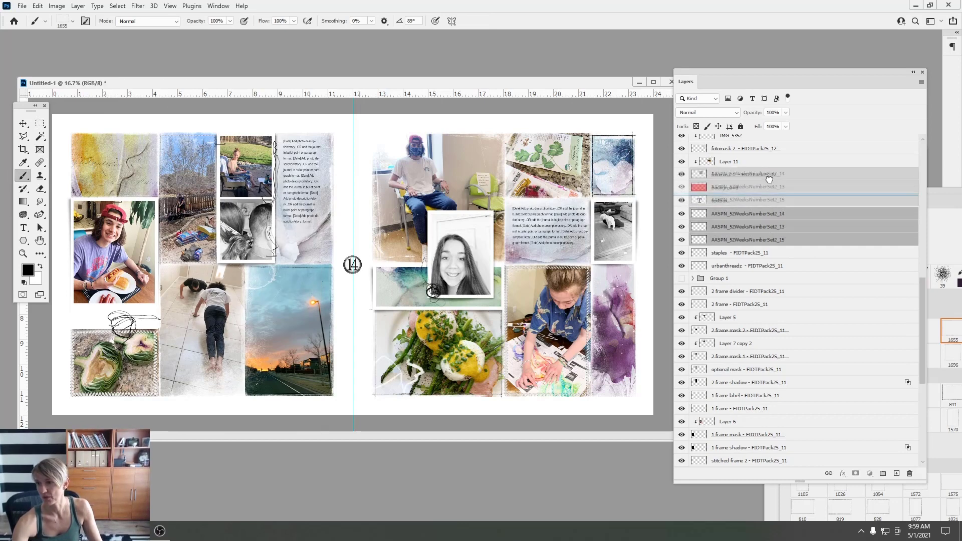
pyautogui.moveTo(770, 231); pyautogui.dragTo(721, 150)
pyautogui.click(23, 123)
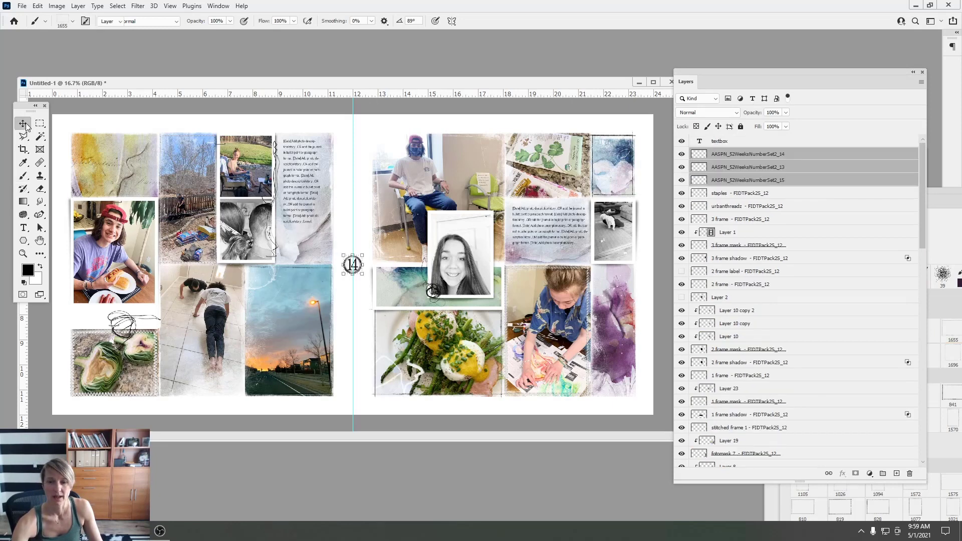
pyautogui.moveTo(353, 265); pyautogui.dragTo(207, 277)
# Position number 13 on the left page's thread scribble, 14 at the portrait's lower corner and 15 below the leaf photo
pyautogui.click(750, 185)
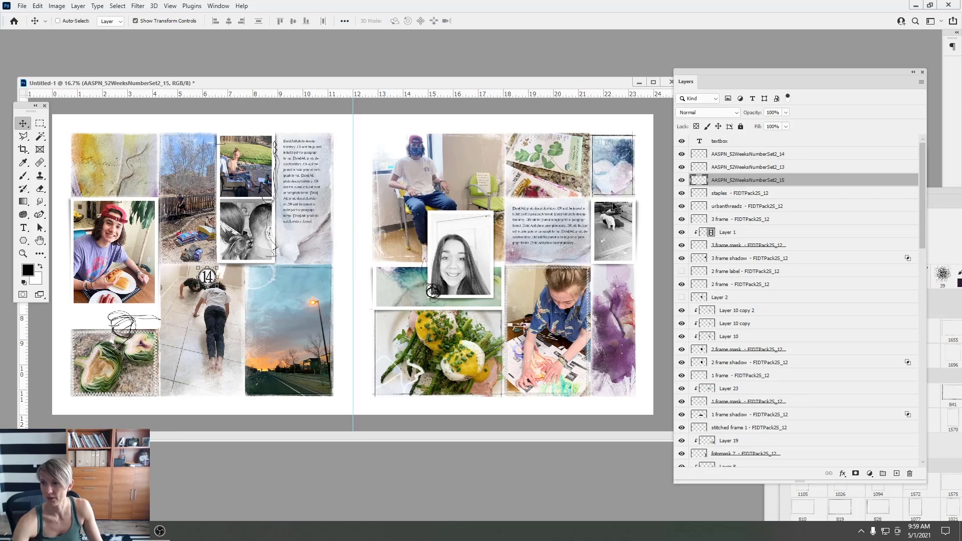
pyautogui.click(759, 170)
pyautogui.moveTo(293, 235); pyautogui.dragTo(201, 296)
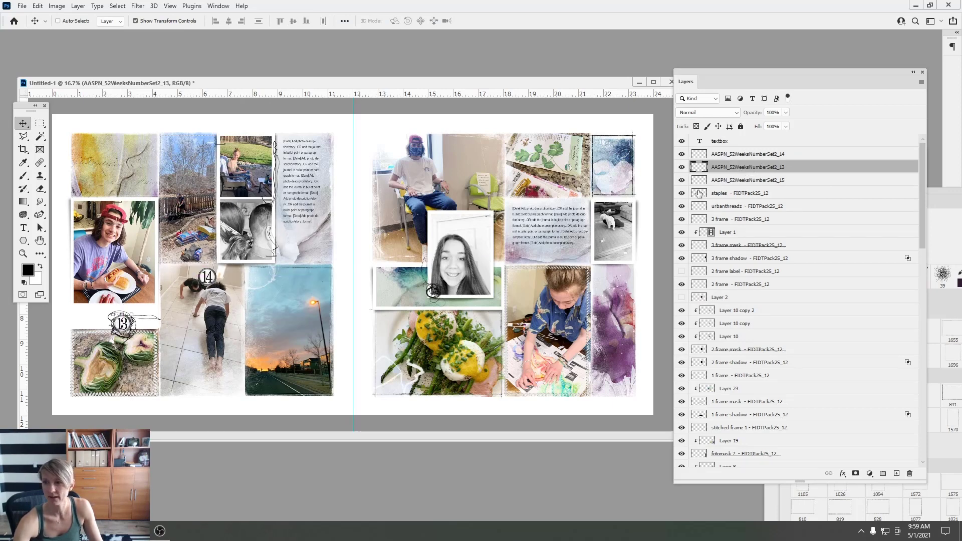
pyautogui.click(760, 157)
pyautogui.moveTo(258, 252); pyautogui.dragTo(481, 258)
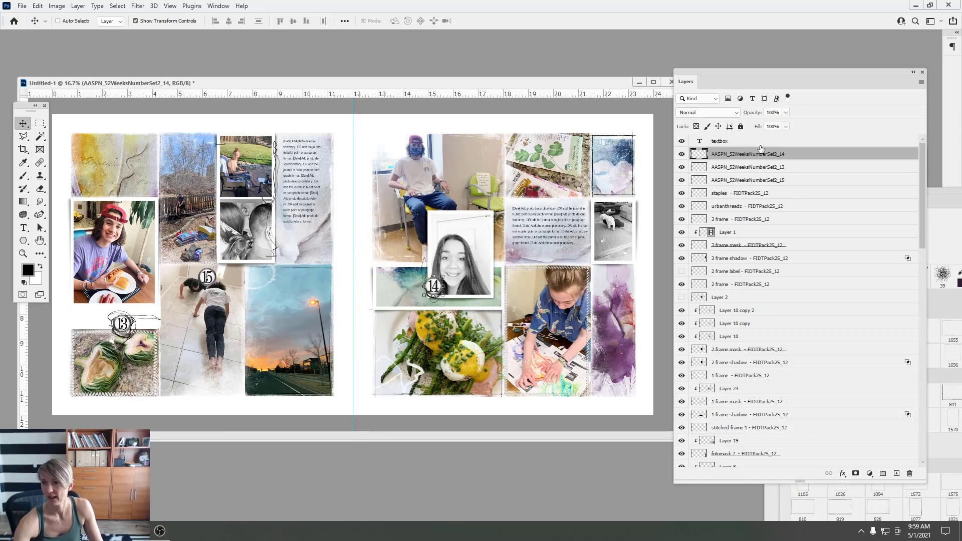
pyautogui.click(760, 182)
pyautogui.moveTo(317, 212); pyautogui.dragTo(666, 117)
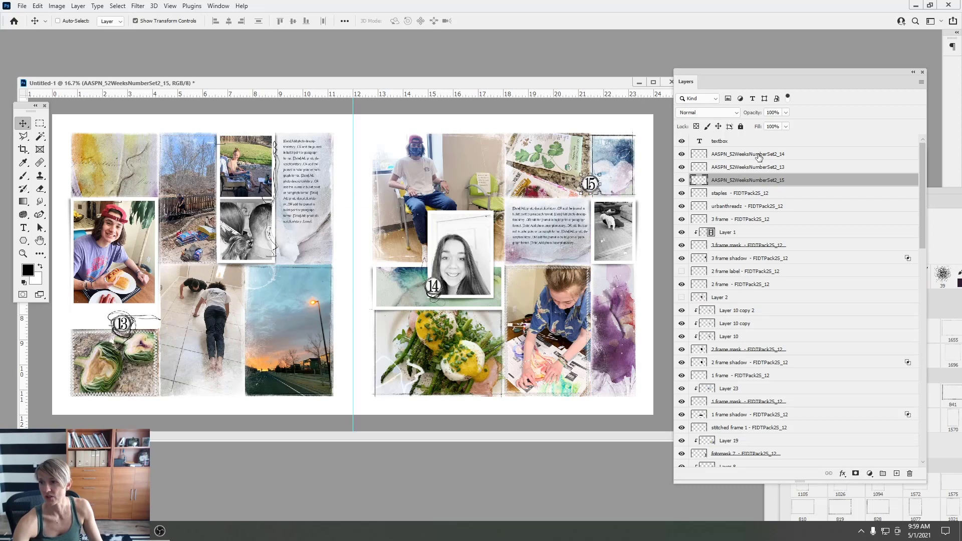
# Select all three number layers and apply the second recently used layer style to give them a drop shadow
pyautogui.keyDown('shift'); pyautogui.click(759, 154); pyautogui.keyUp('shift')
pyautogui.moveTo(809, 80); pyautogui.dragTo(555, 85)
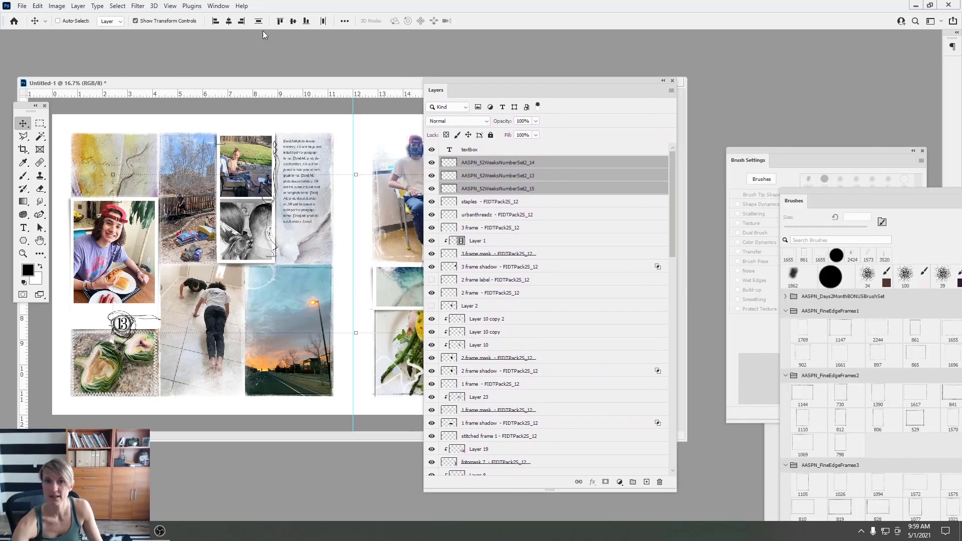
pyautogui.click(219, 6)
pyautogui.click(228, 333)
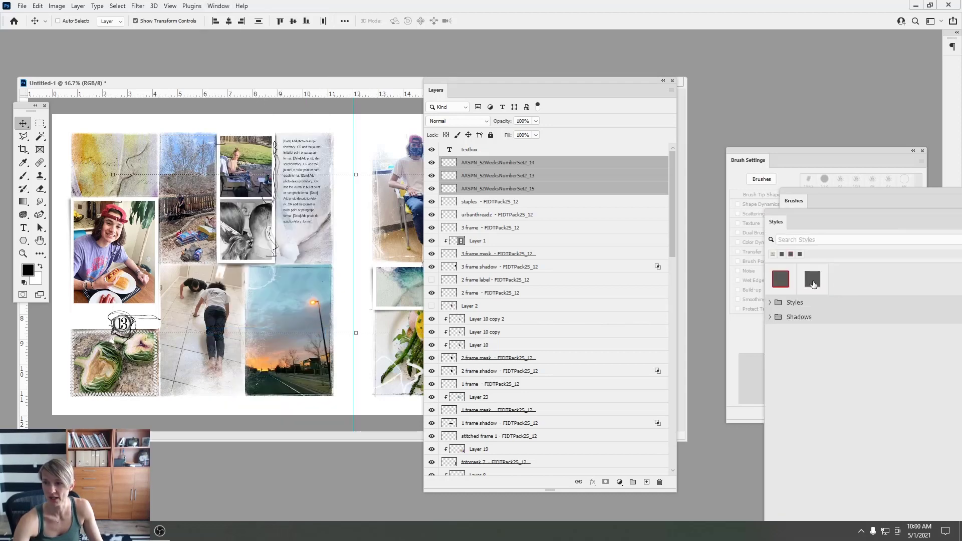
pyautogui.click(808, 278)
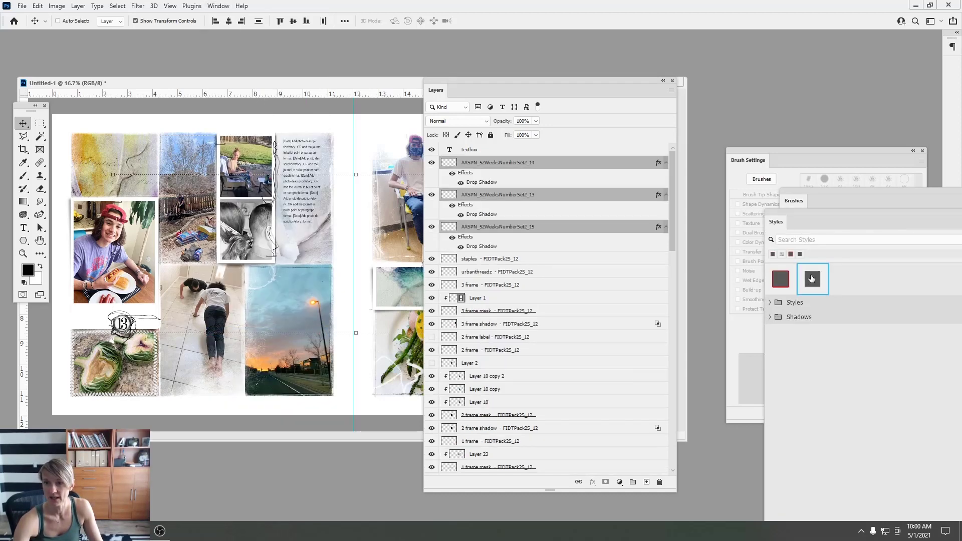
pyautogui.moveTo(462, 80); pyautogui.dragTo(718, 128)
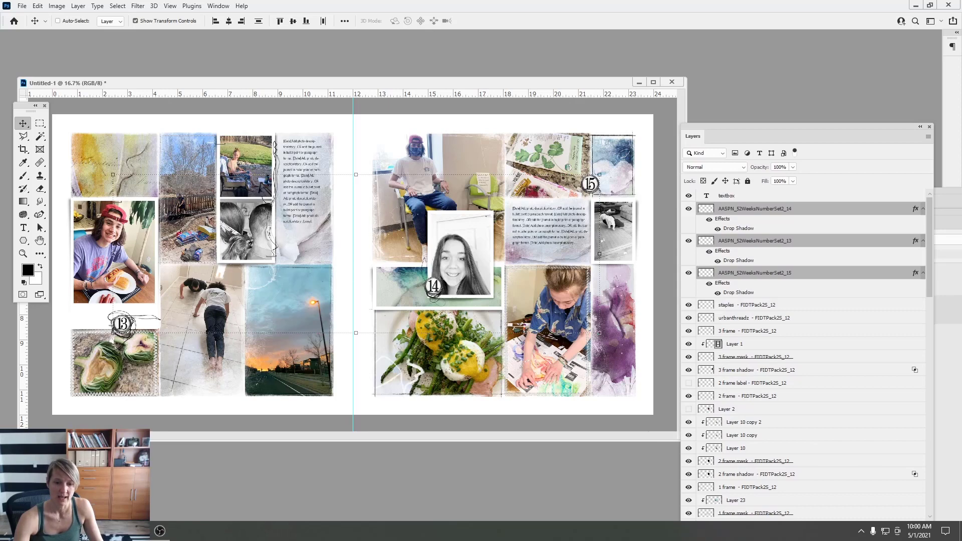
# Switch to File Explorer, browse to FotoInspired Template Pack No 25 > Days2Month No 2 > Serif and select AASPN_Days2Month2_AprSerif
pyautogui.moveTo(131, 531)
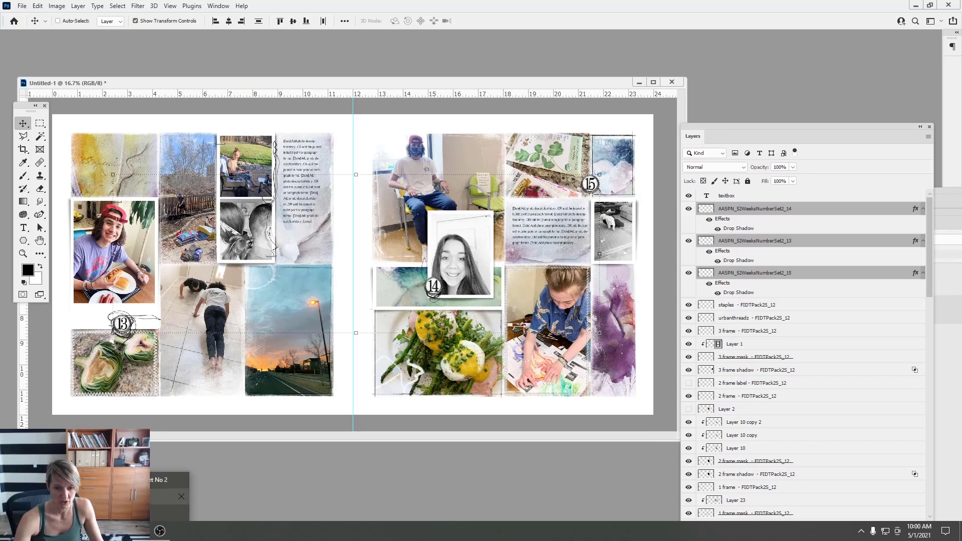
pyautogui.click(131, 489)
pyautogui.click(339, 33)
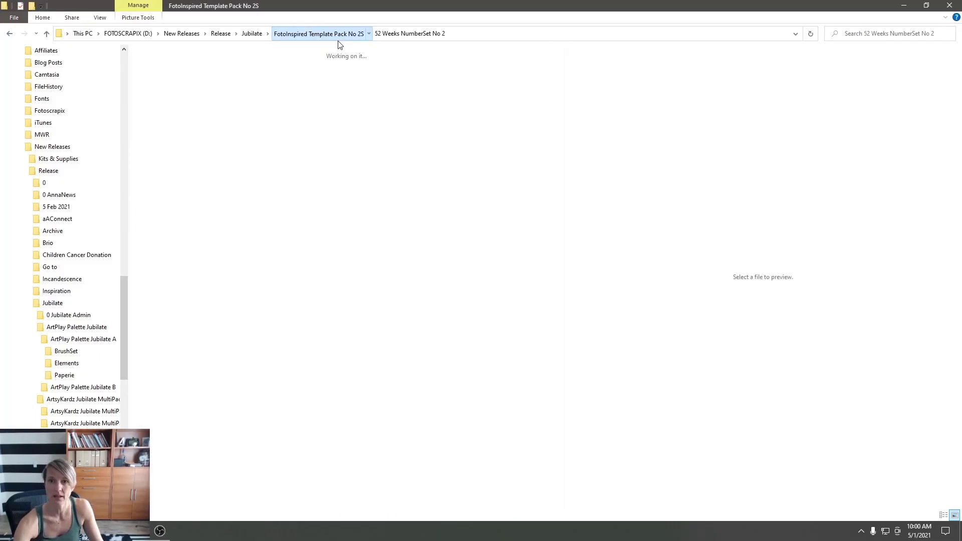
pyautogui.doubleClick(217, 95)
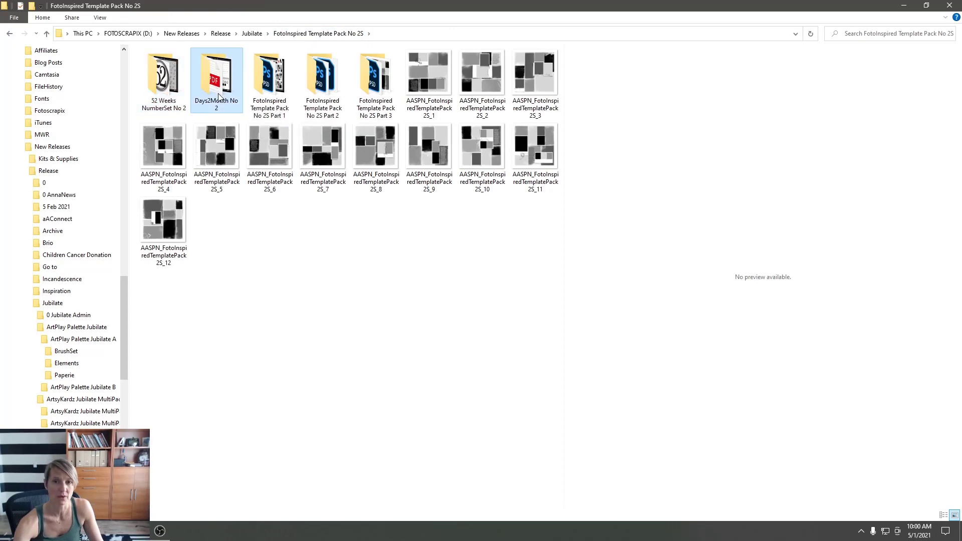
pyautogui.doubleClick(161, 98)
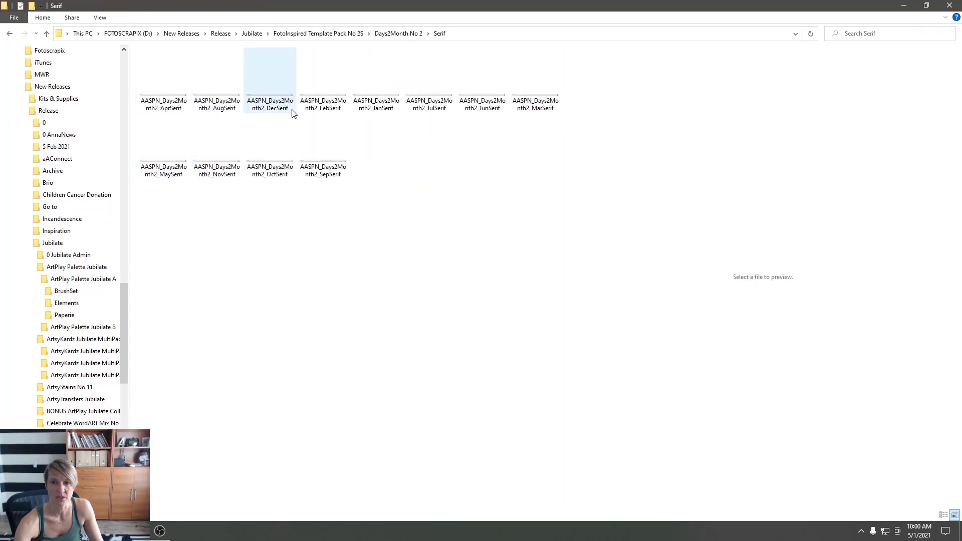
pyautogui.click(168, 97)
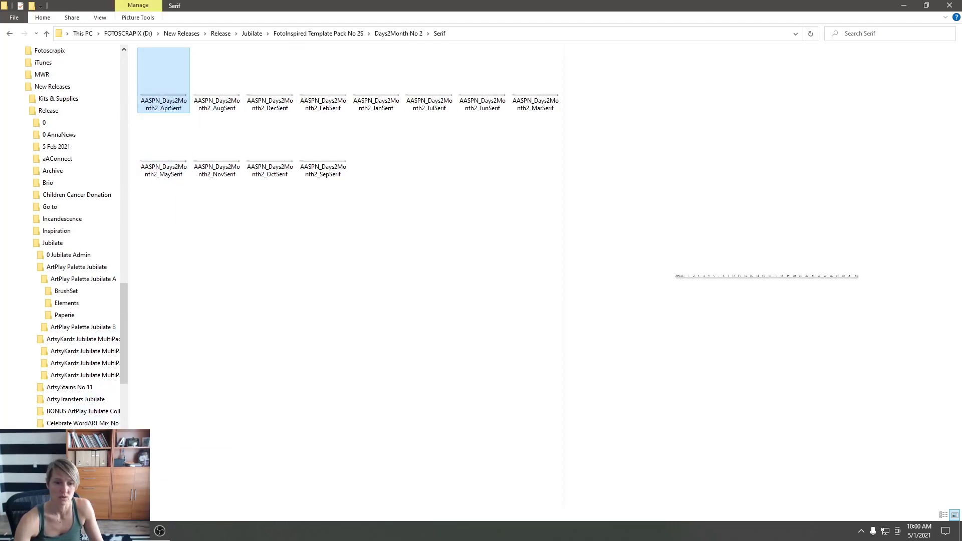
# Place the April date strip into the collage document and position it along the lower edge of the right page's photos
pyautogui.moveTo(169, 97); pyautogui.dragTo(456, 405)
pyautogui.click(479, 21)
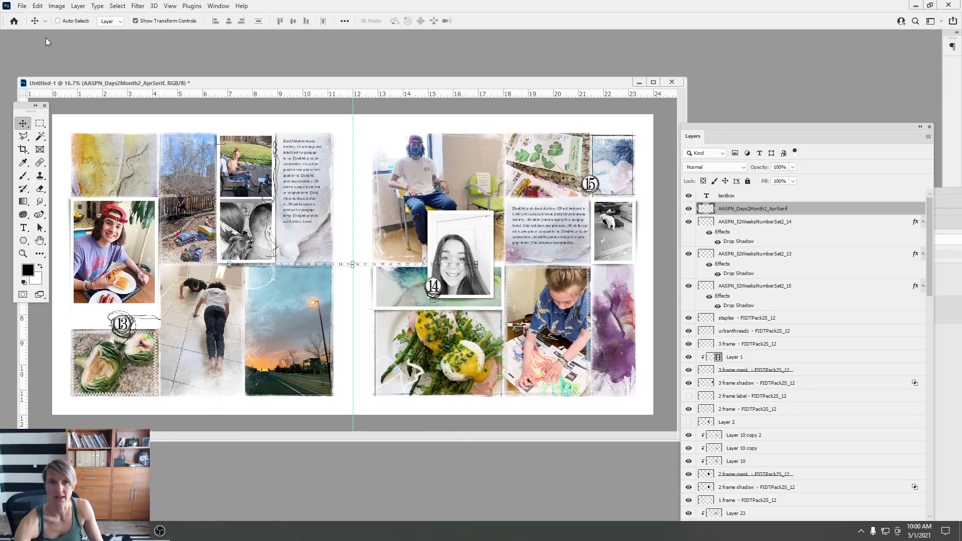
pyautogui.moveTo(344, 253); pyautogui.dragTo(491, 388)
# Add a new layer above the April date strip and choose the first 652 px line brush from AASPN_Days2MonthBONUSBrushSet
pyautogui.moveTo(760, 131)
pyautogui.mouseDown()
pyautogui.moveTo(738, 48)
pyautogui.moveTo(805, 380)
pyautogui.mouseUp()
pyautogui.click(880, 446)
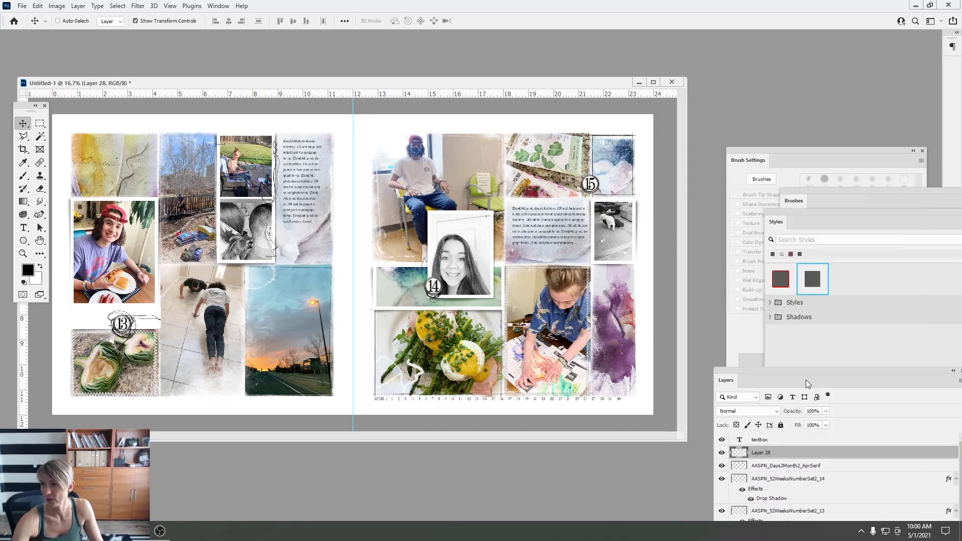
pyautogui.click(812, 203)
pyautogui.moveTo(852, 197)
pyautogui.mouseDown()
pyautogui.moveTo(753, 46)
pyautogui.moveTo(753, 29)
pyautogui.mouseUp()
pyautogui.moveTo(925, 274); pyautogui.dragTo(940, 390)
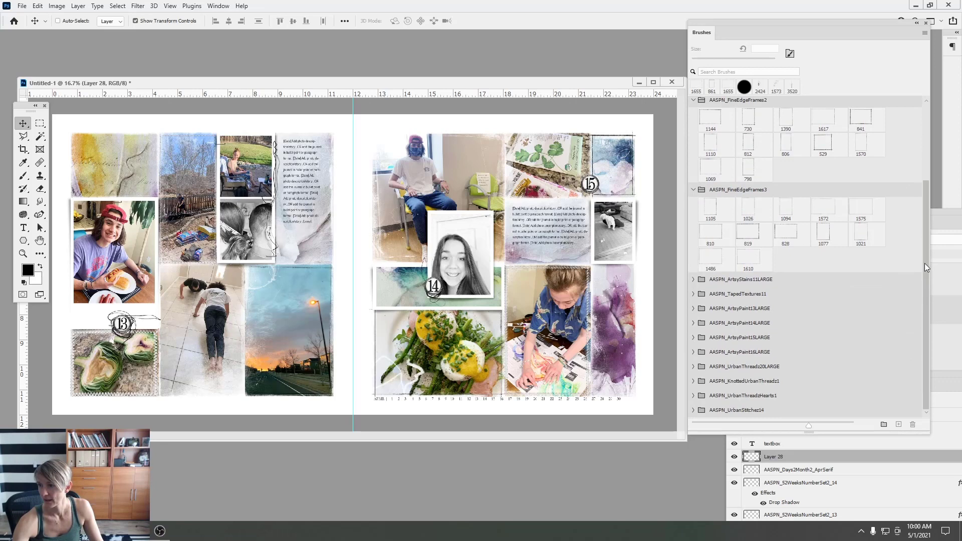
pyautogui.moveTo(924, 263); pyautogui.dragTo(936, 164)
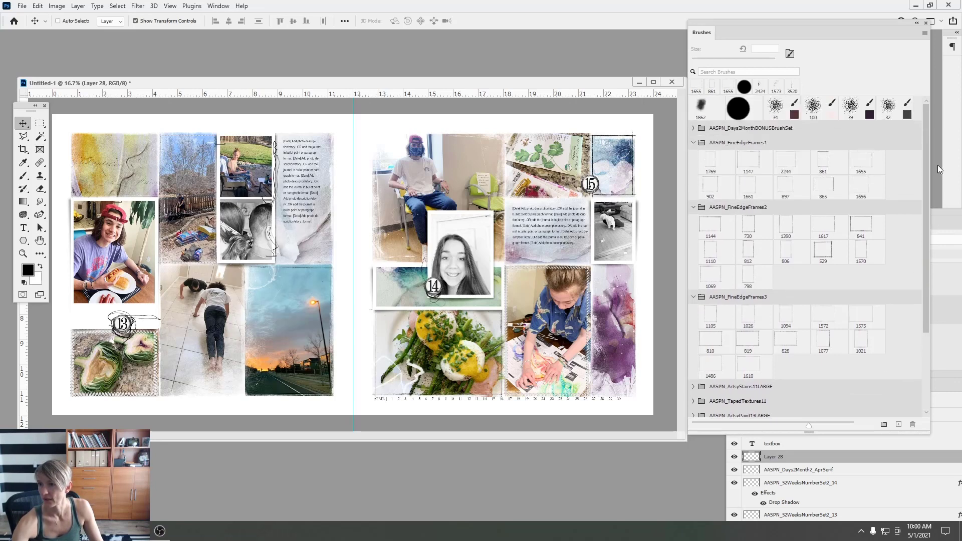
pyautogui.click(693, 129)
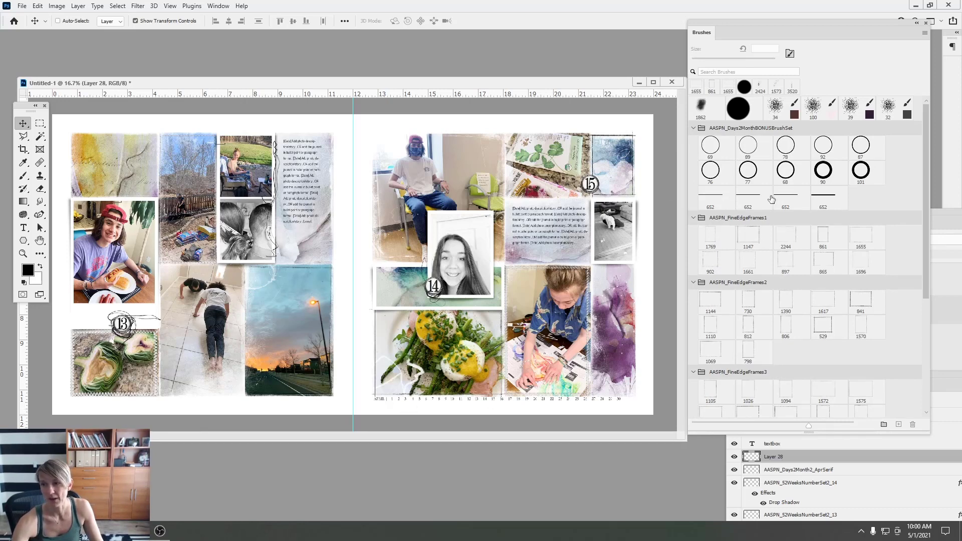
pyautogui.click(747, 198)
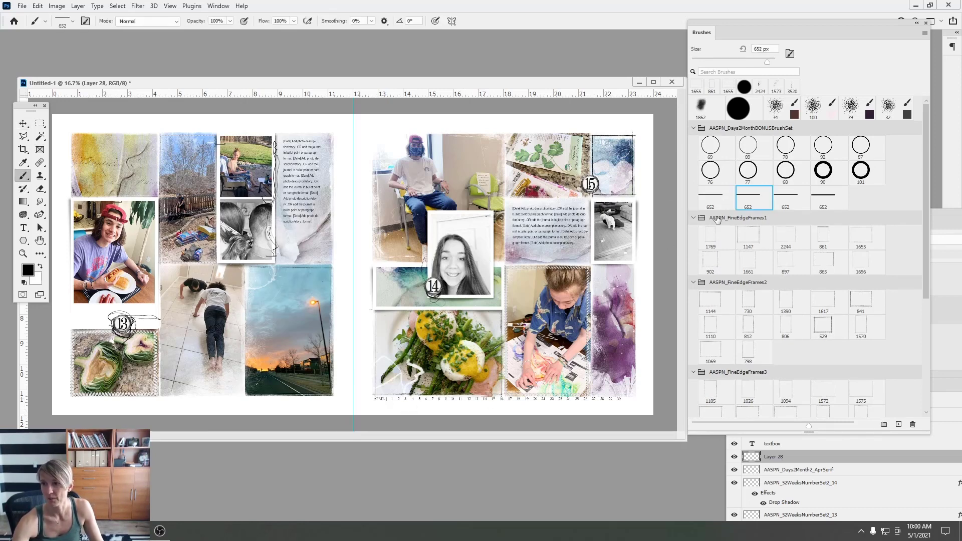
pyautogui.click(715, 201)
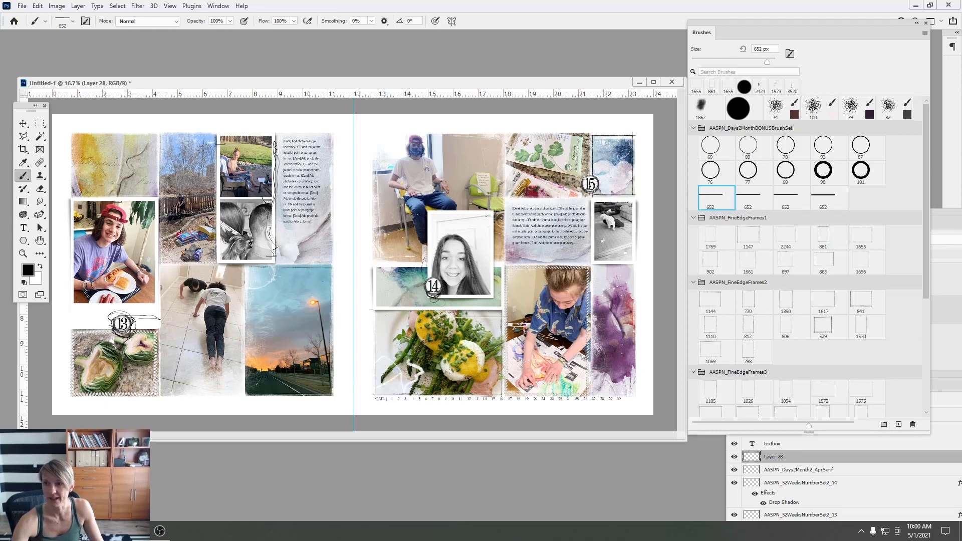
# Stamp the line brush end to end through consecutive dates on the April strip, adding a new layer for each further line
pyautogui.moveTo(702, 21)
pyautogui.mouseDown()
pyautogui.moveTo(735, 185)
pyautogui.moveTo(707, 311)
pyautogui.moveTo(750, 202)
pyautogui.moveTo(687, 296)
pyautogui.moveTo(871, 323)
pyautogui.moveTo(795, 311)
pyautogui.mouseUp()
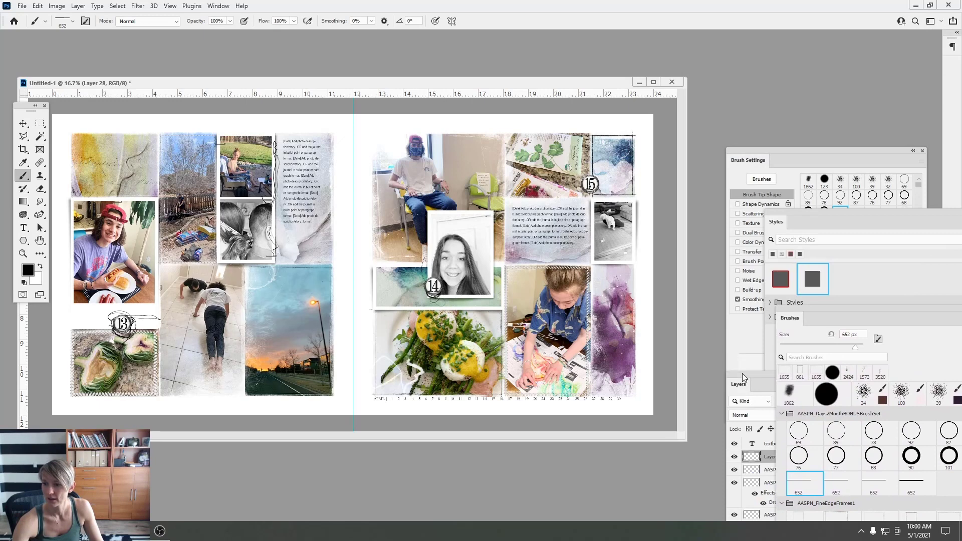
pyautogui.moveTo(740, 383); pyautogui.dragTo(705, 74)
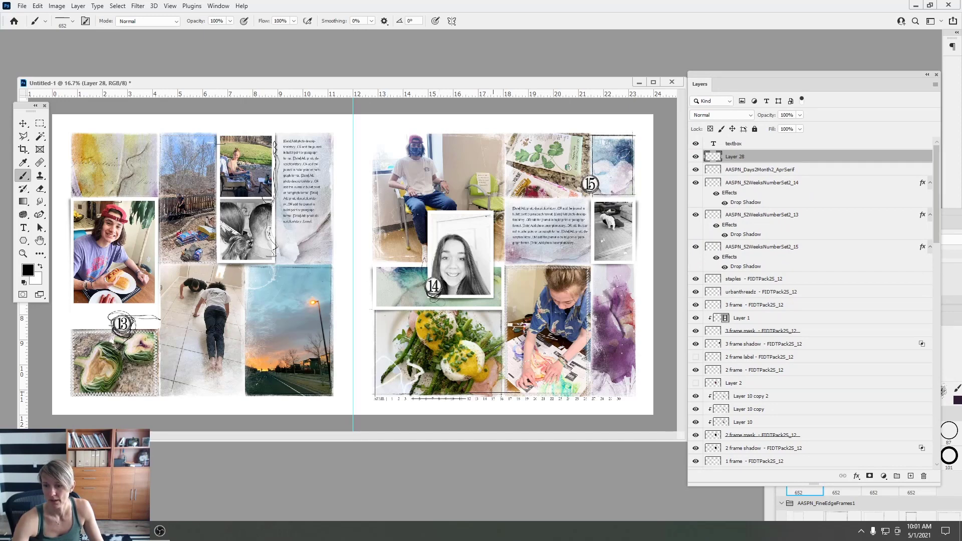
pyautogui.click(910, 476)
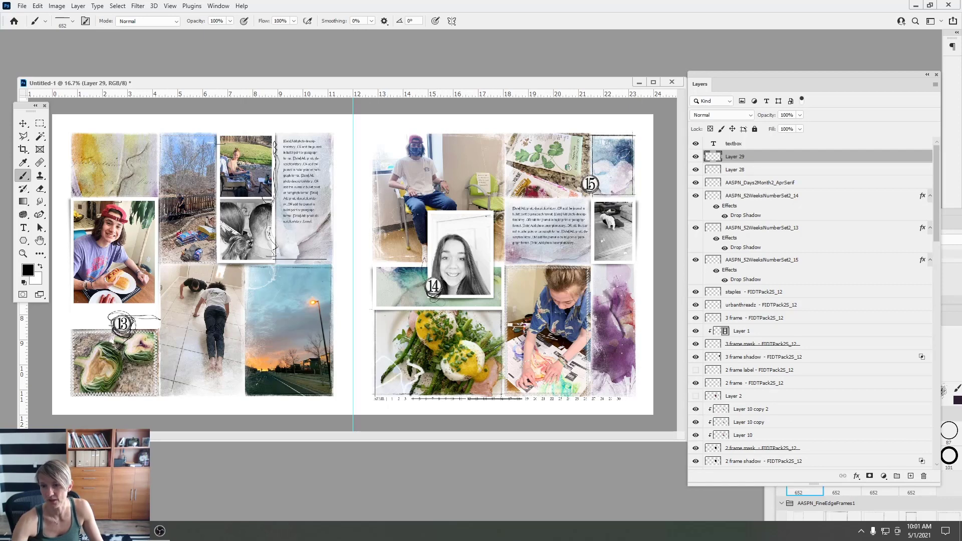
pyautogui.click(38, 6)
pyautogui.click(61, 16)
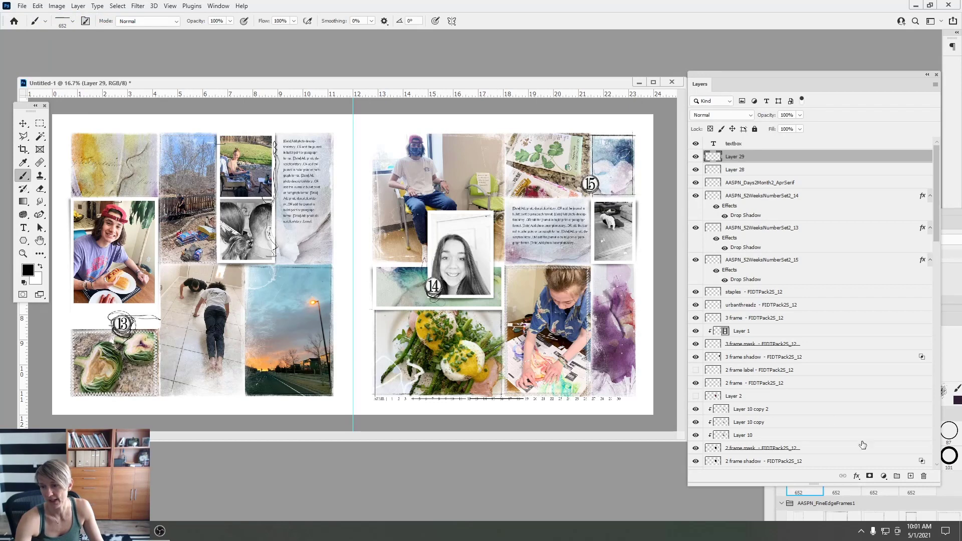
pyautogui.click(910, 476)
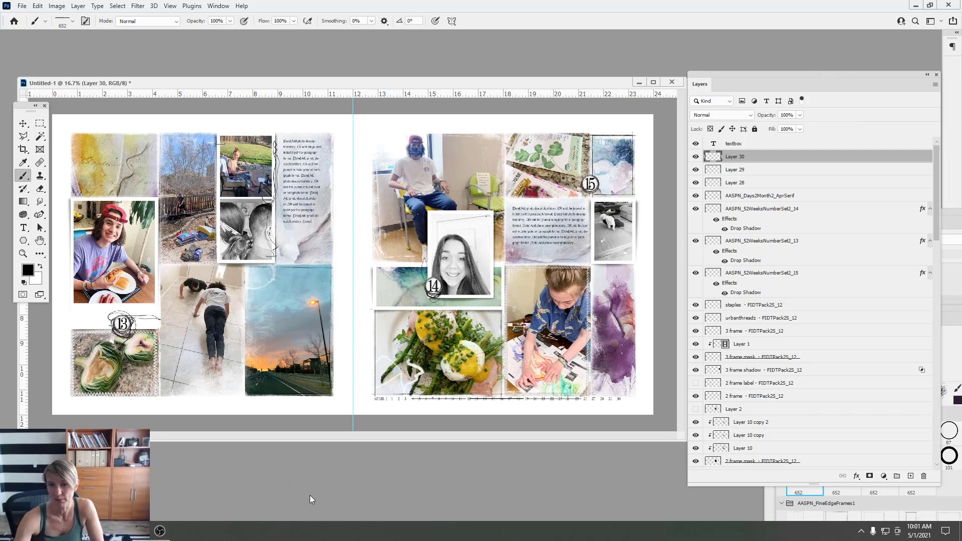
# Switch to File Explorer and browse to Jubilate > ArtPlay Palette Jubilate > ArtPlay Palette Jubilate A > Elements
pyautogui.click(118, 531)
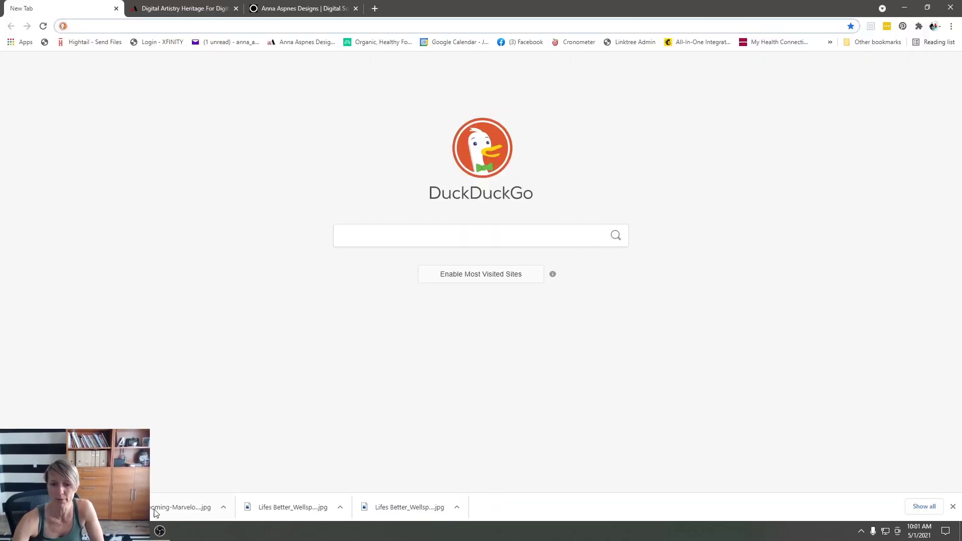
pyautogui.click(132, 531)
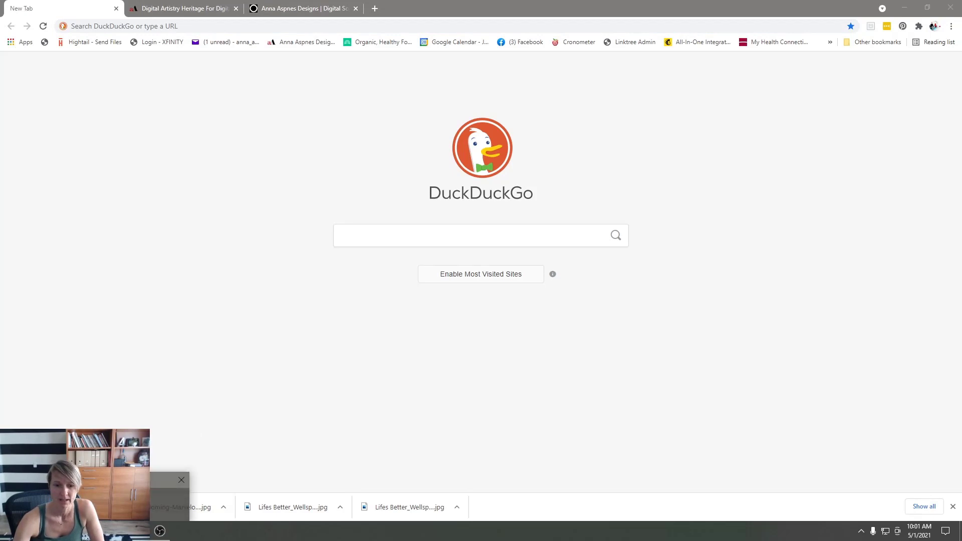
pyautogui.click(131, 481)
pyautogui.click(261, 38)
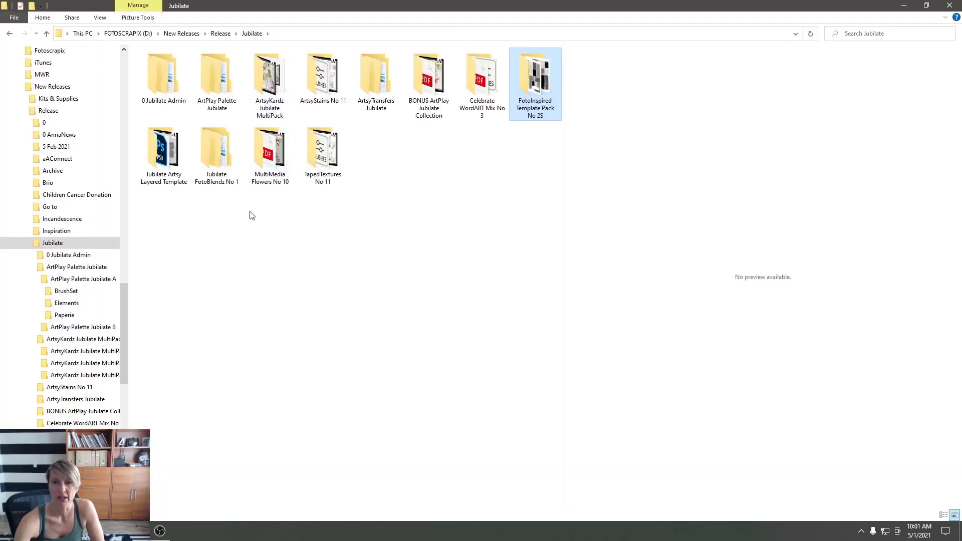
pyautogui.doubleClick(215, 90)
pyautogui.click(174, 70)
pyautogui.doubleClick(173, 72)
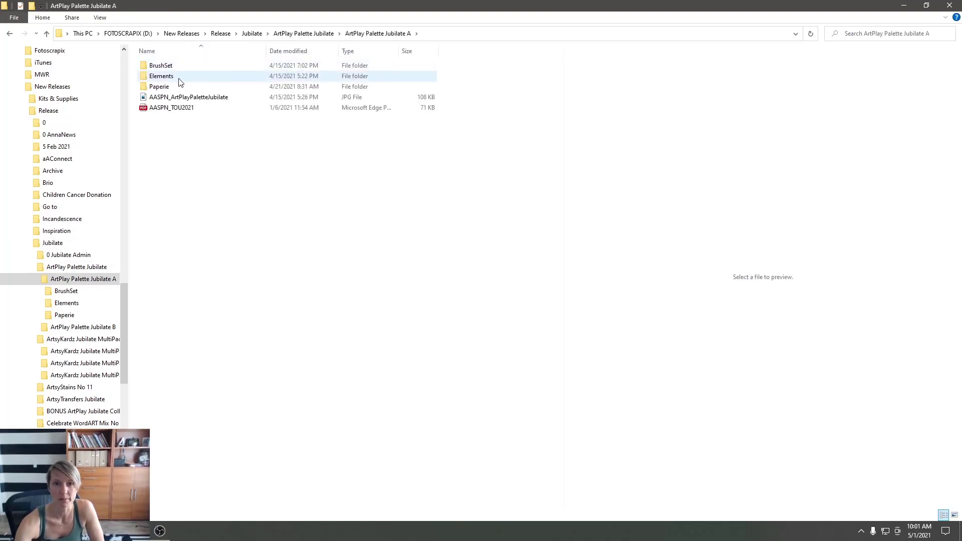
pyautogui.doubleClick(168, 77)
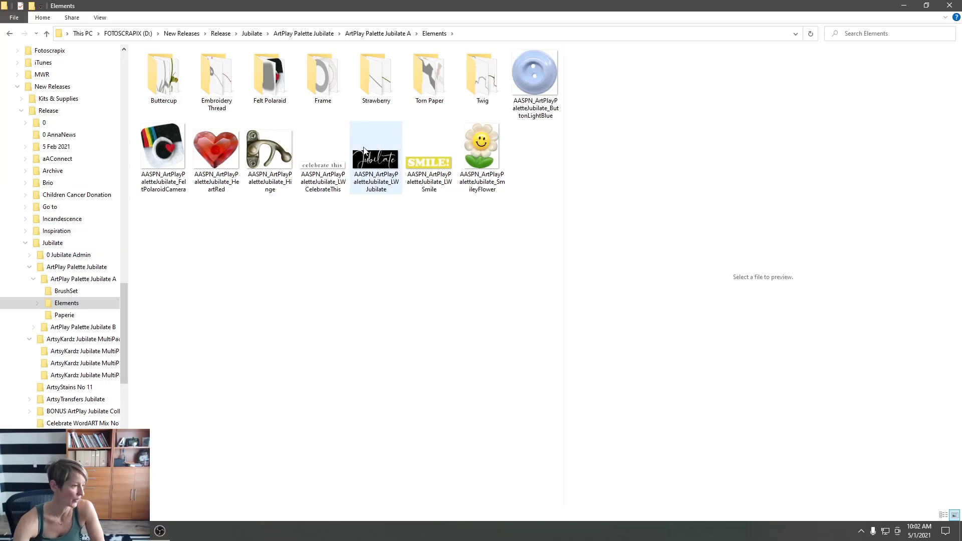
# Browse to Jubilate > MultiMedia Flowers No 10, preview AASPN_MultiMediaFlowers10 in an enlarged preview area, and return to the collage in Photoshop
pyautogui.click(252, 33)
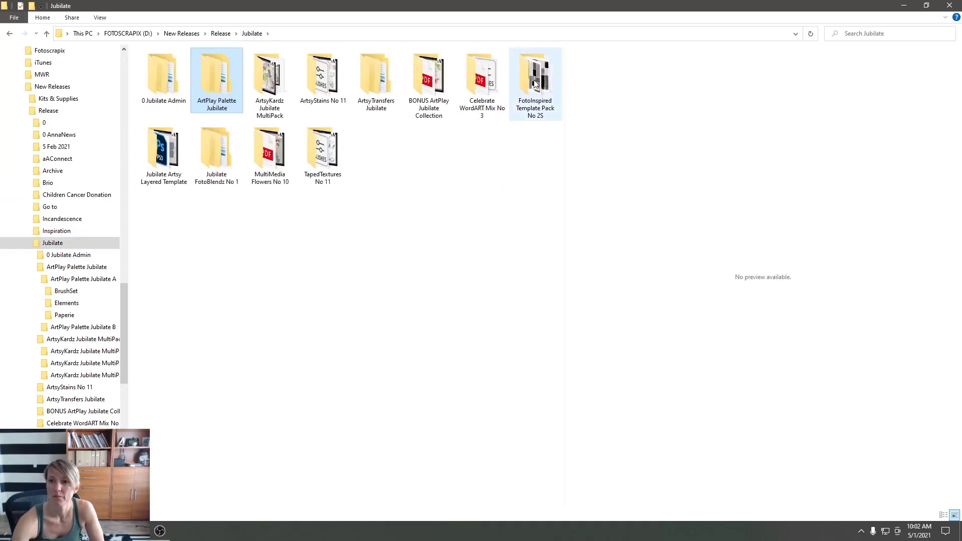
pyautogui.doubleClick(276, 151)
pyautogui.click(374, 76)
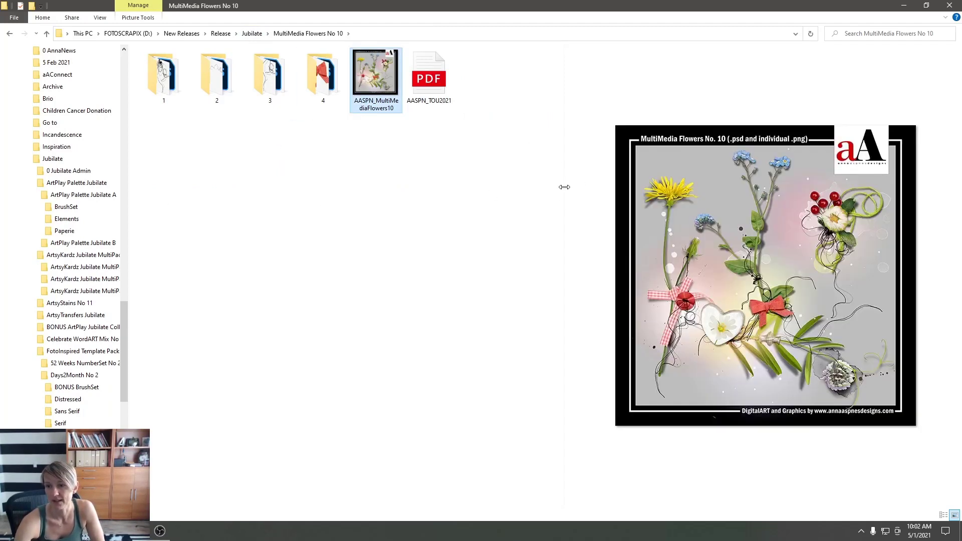
pyautogui.moveTo(566, 188); pyautogui.dragTo(360, 202)
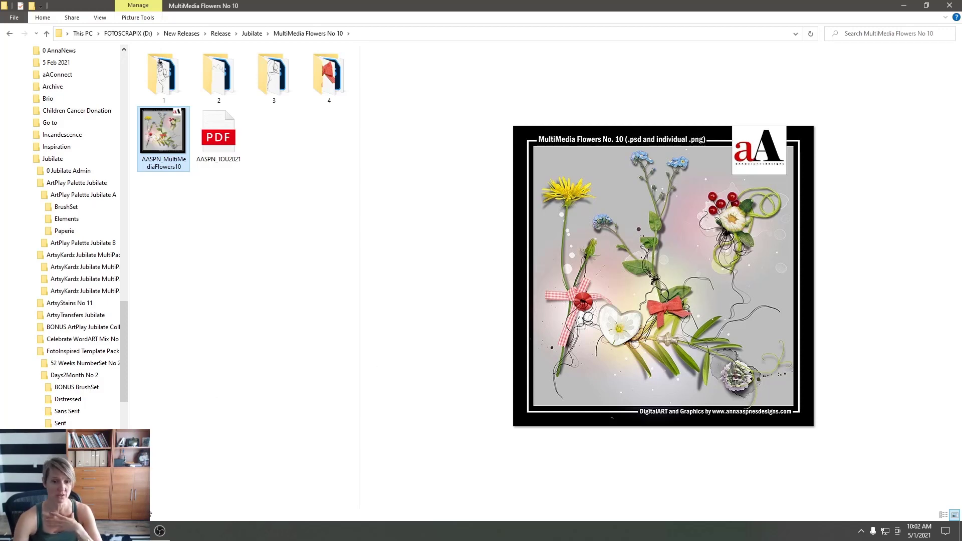
pyautogui.hotkey('alt', 'Tab')
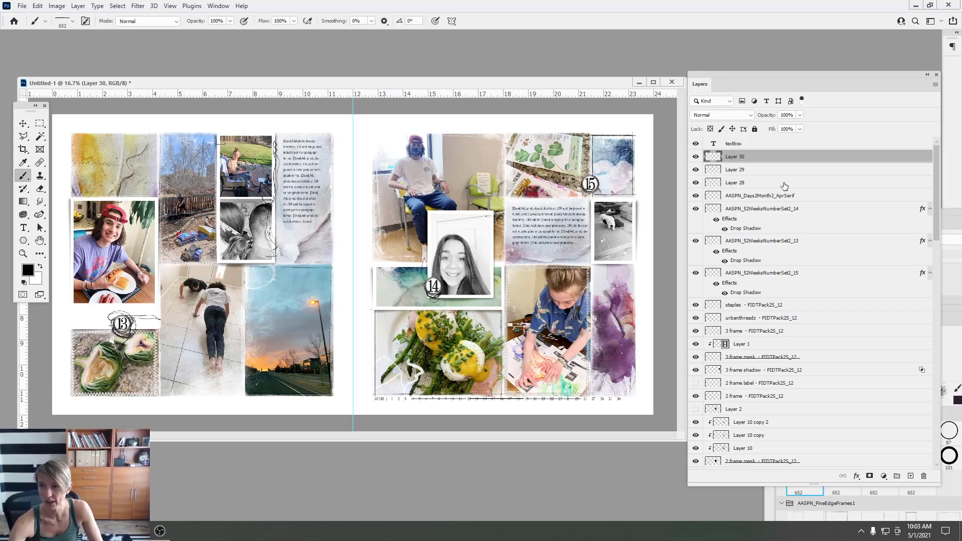
pyautogui.click(739, 175)
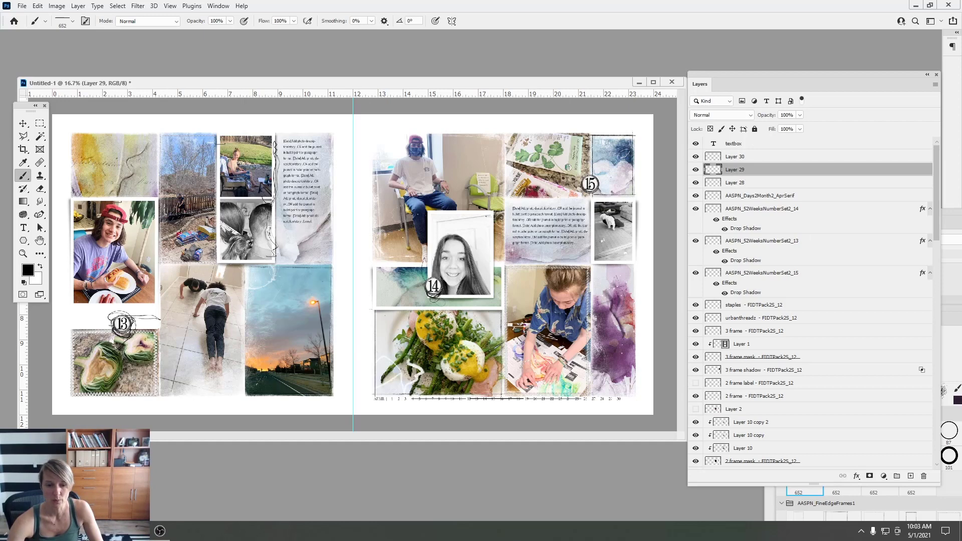
# Switch to File Explorer, browse to ArtPlay Palette Jubilate > ArtPlay Palette Jubilate A > Elements, and preview the felt Polaroid camera image
pyautogui.moveTo(136, 531)
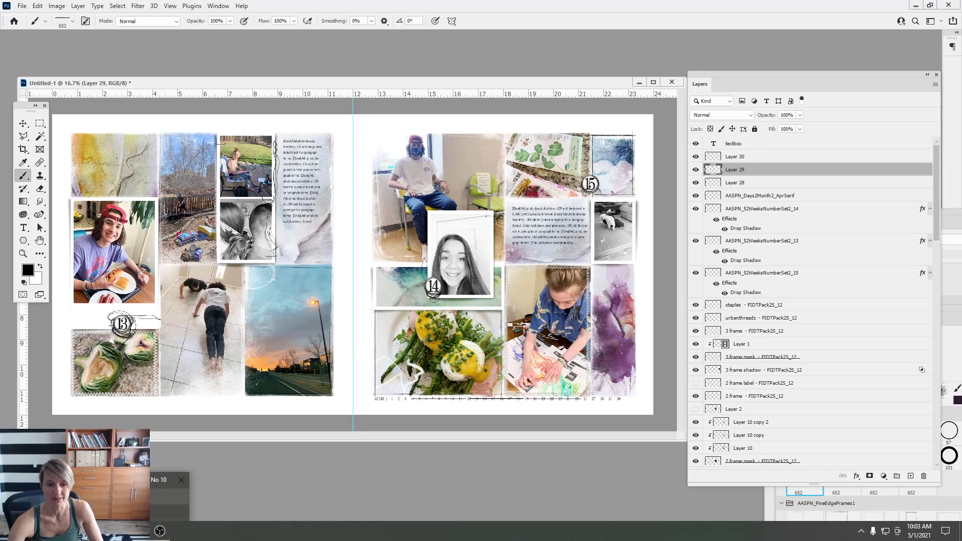
pyautogui.click(170, 495)
pyautogui.click(252, 33)
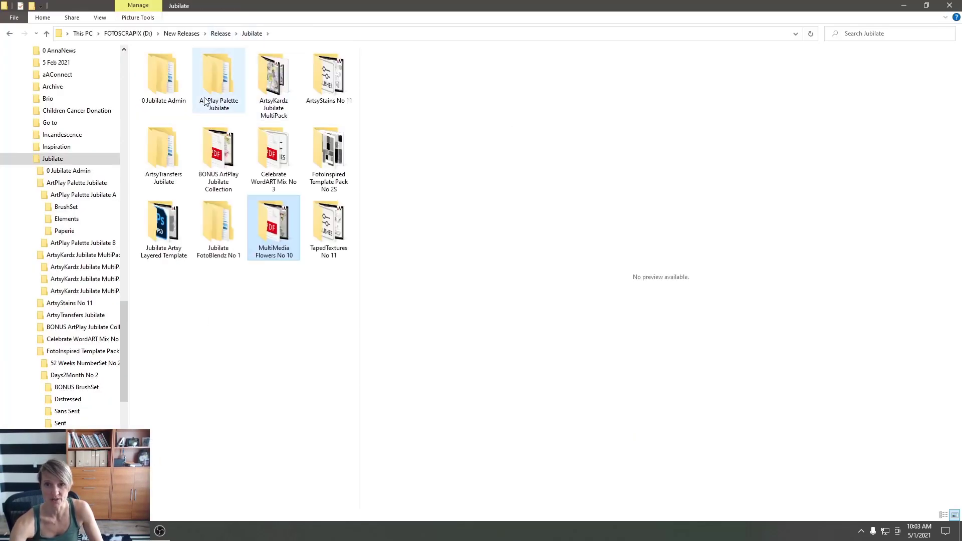
pyautogui.doubleClick(215, 91)
pyautogui.doubleClick(153, 67)
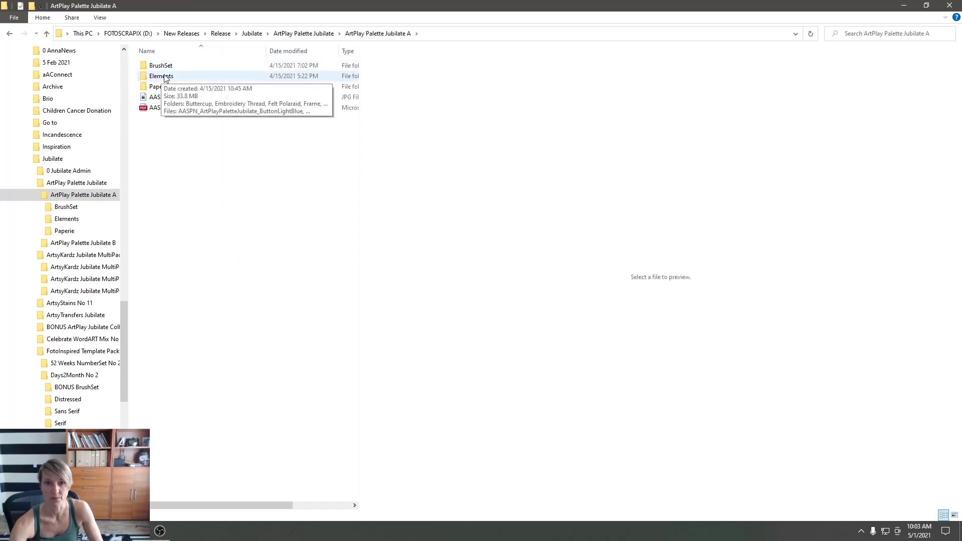
pyautogui.doubleClick(158, 77)
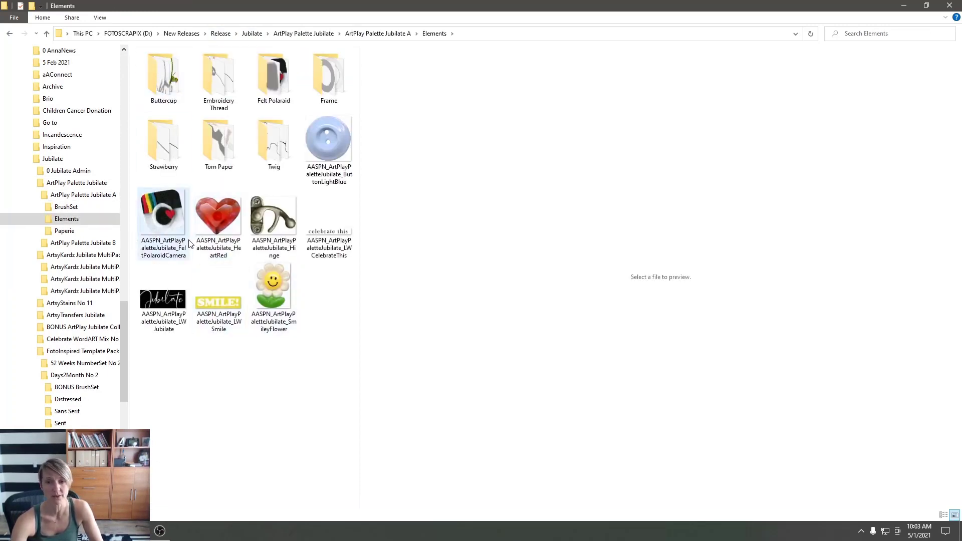
pyautogui.click(174, 216)
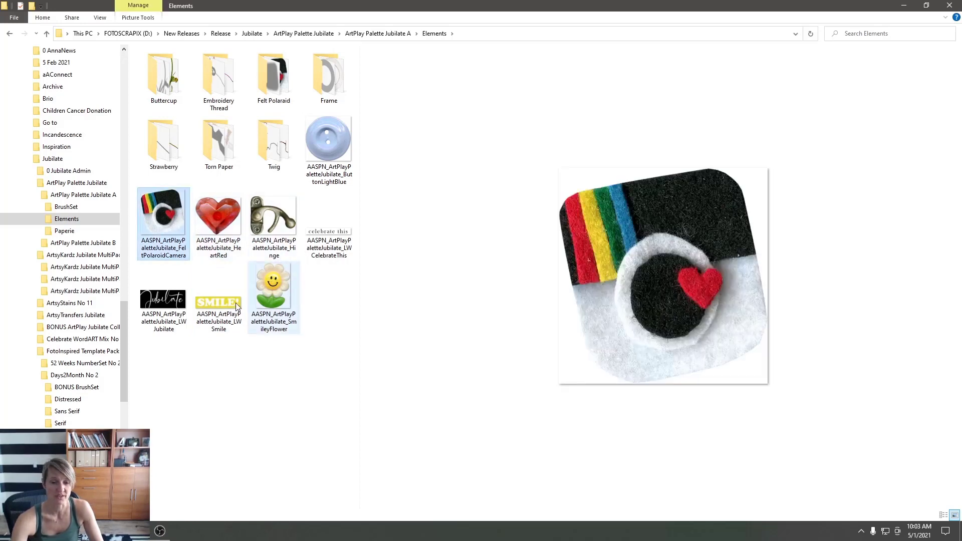
# Place all eight loose images of the Elements folder, from ButtonLightBlue through SmileyFlower, above the collage's textbox layer at 100% size
pyautogui.hotkey('alt', 'Tab')
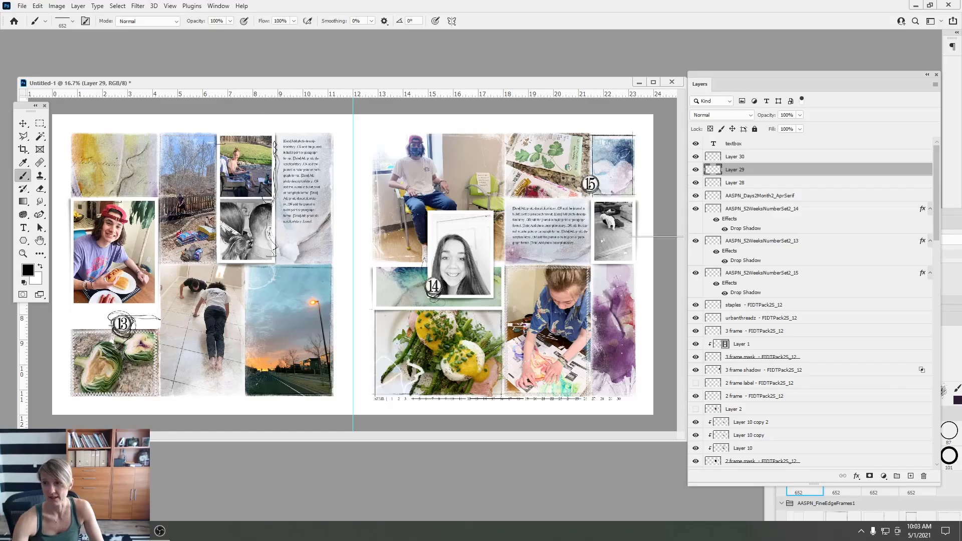
pyautogui.click(734, 158)
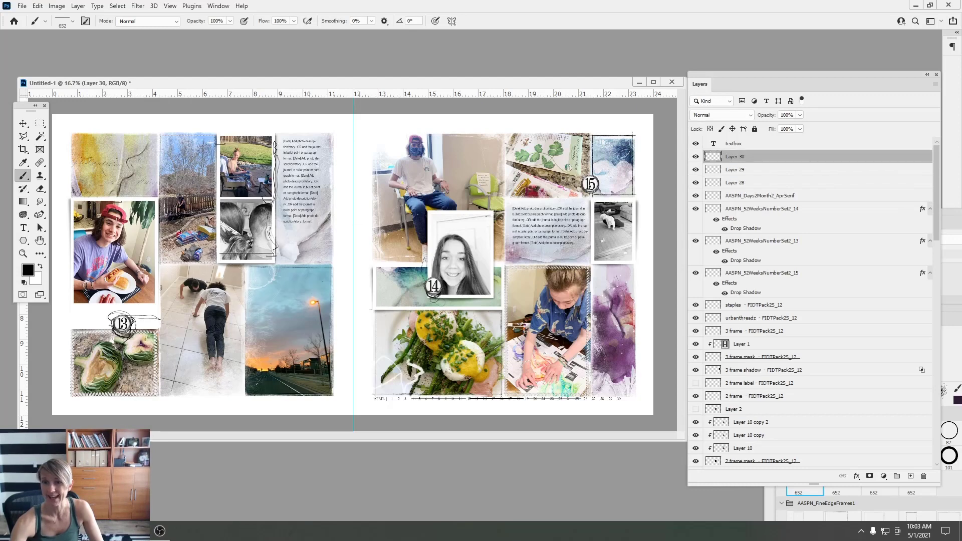
pyautogui.click(727, 146)
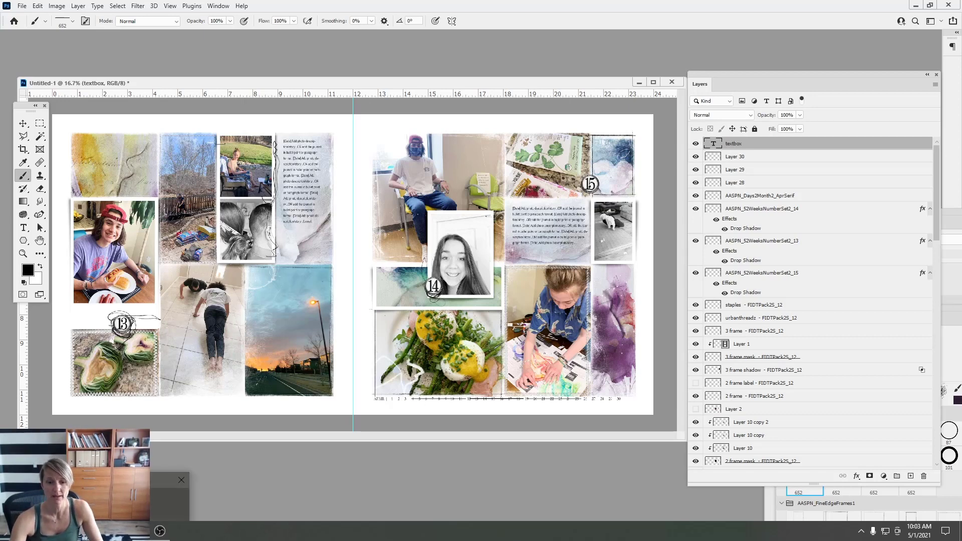
pyautogui.click(154, 513)
pyautogui.click(324, 131)
pyautogui.keyDown('shift'); pyautogui.click(294, 281); pyautogui.keyUp('shift')
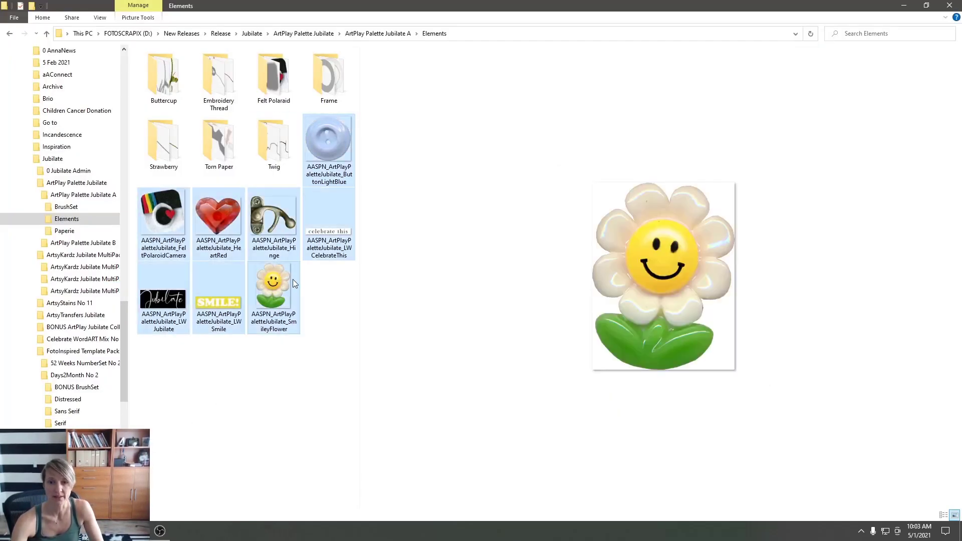
pyautogui.moveTo(266, 299); pyautogui.dragTo(257, 266)
pyautogui.click(478, 22)
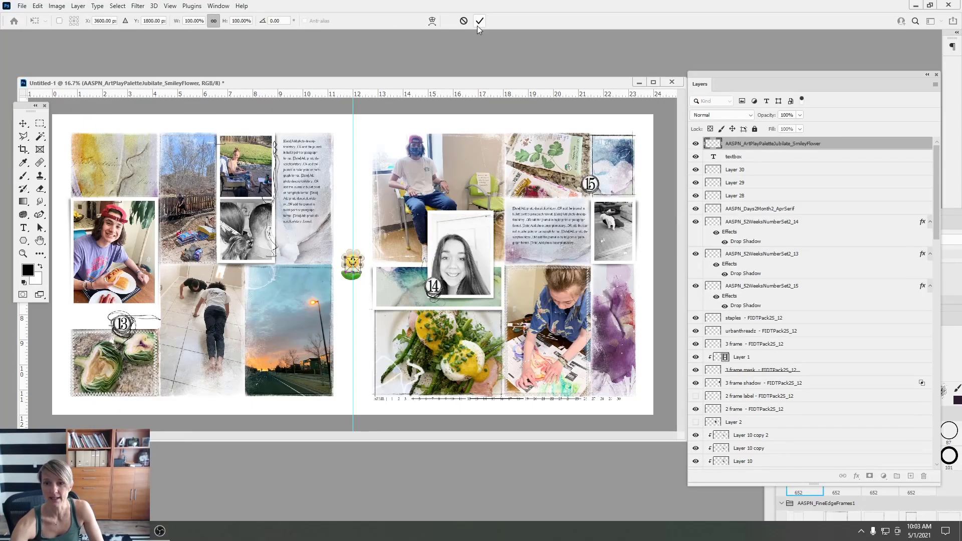
pyautogui.click(479, 22)
pyautogui.click(479, 22)
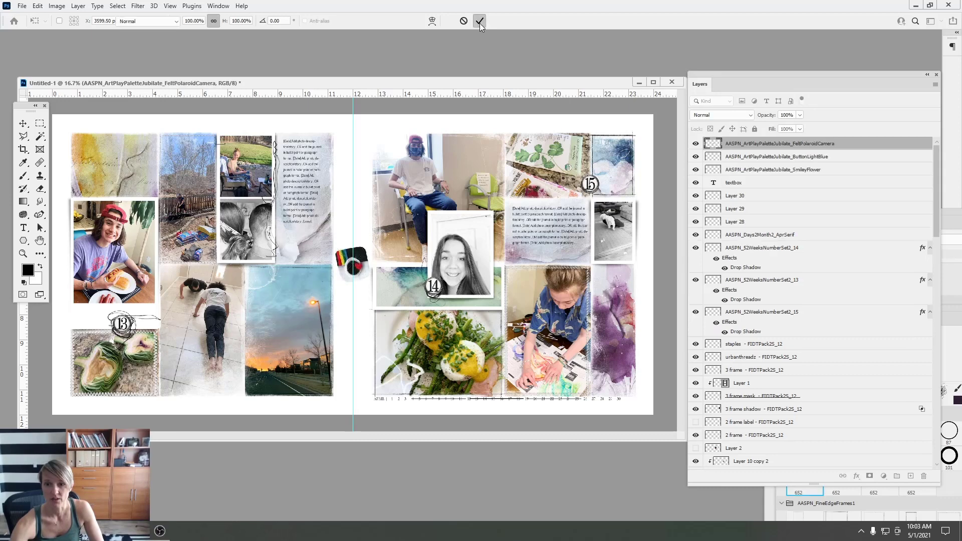
pyautogui.click(479, 25)
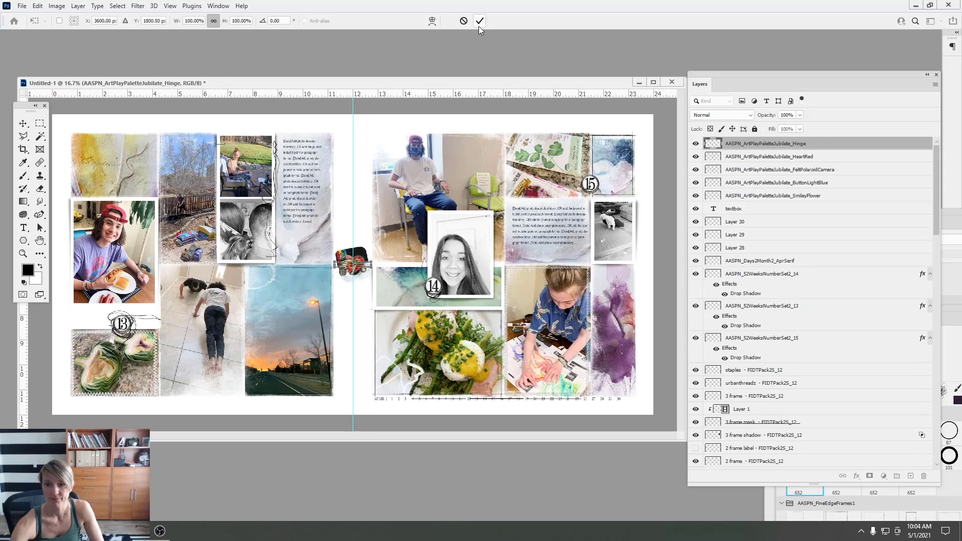
pyautogui.click(479, 27)
pyautogui.click(479, 27)
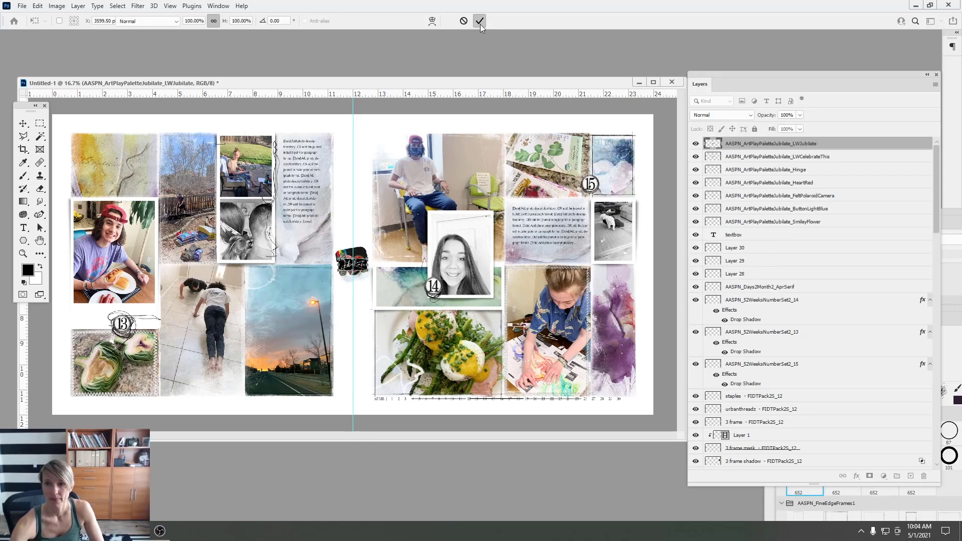
pyautogui.click(479, 25)
pyautogui.click(478, 26)
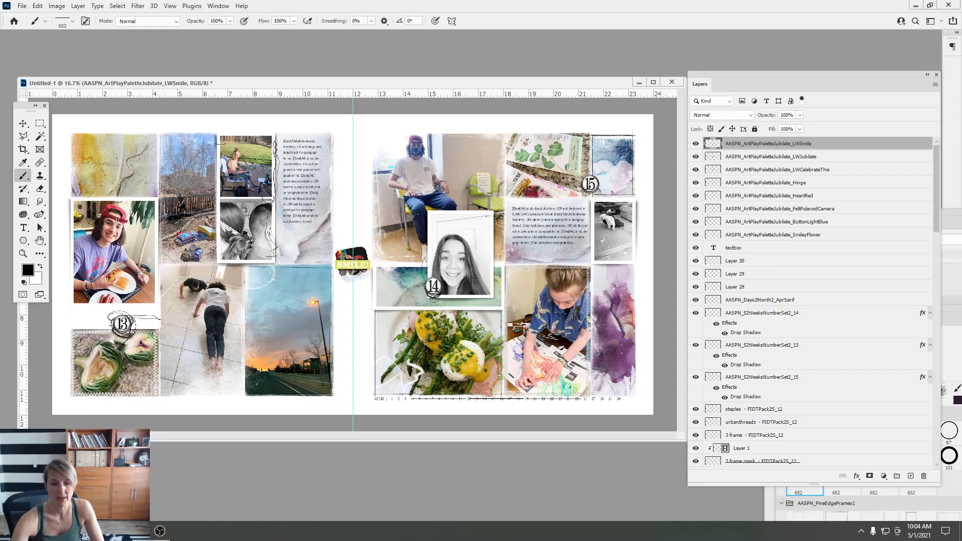
# Open AASPN_ArtPlayPaletteJubilate_Twig.psd from Elements > Twig and copy its twig and twig shadow layers onto the collage's left page
pyautogui.hotkey('alt', 'Tab')
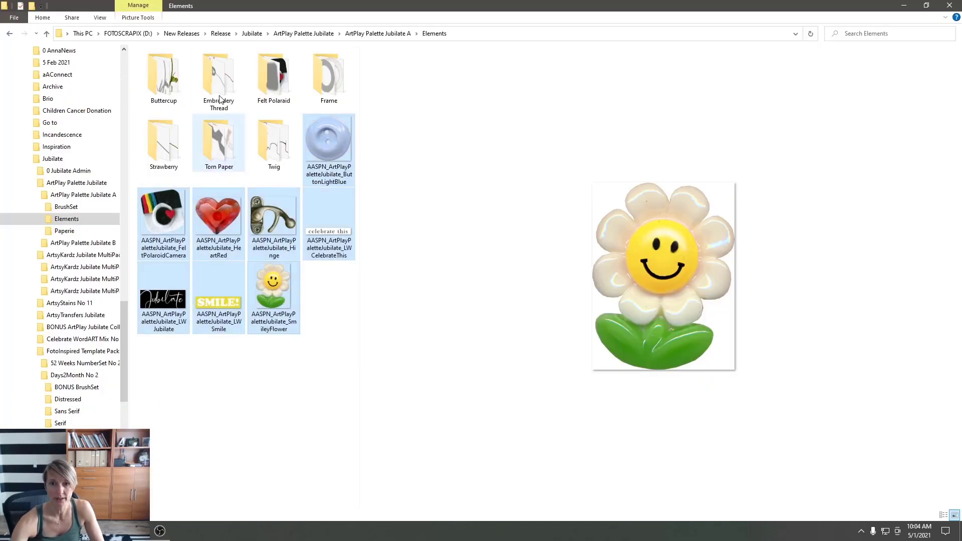
pyautogui.doubleClick(272, 153)
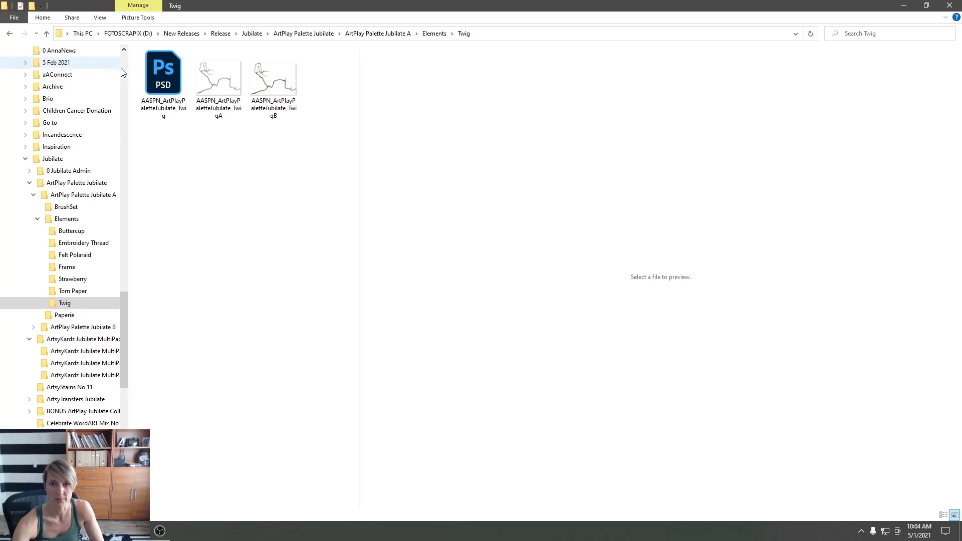
pyautogui.moveTo(164, 80); pyautogui.dragTo(159, 530)
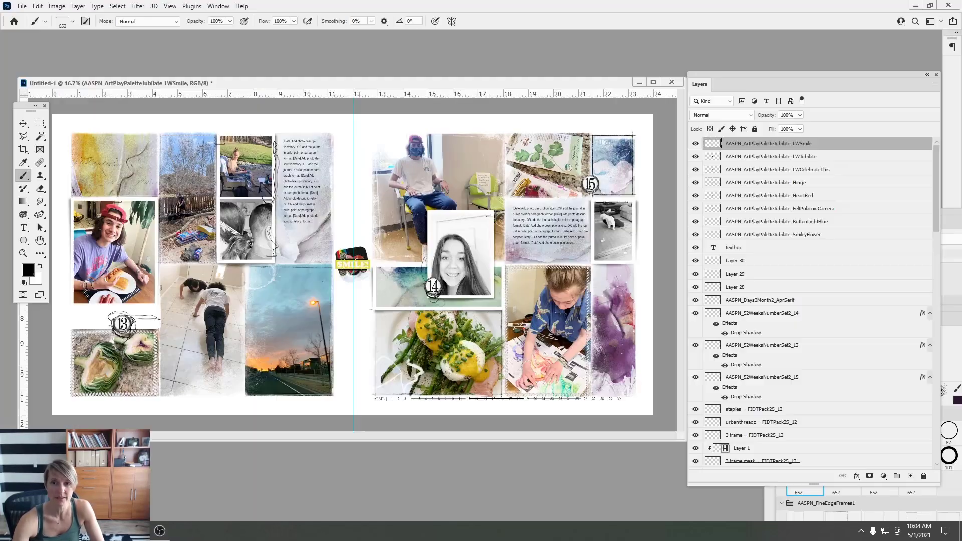
pyautogui.moveTo(135, 49); pyautogui.dragTo(134, 48)
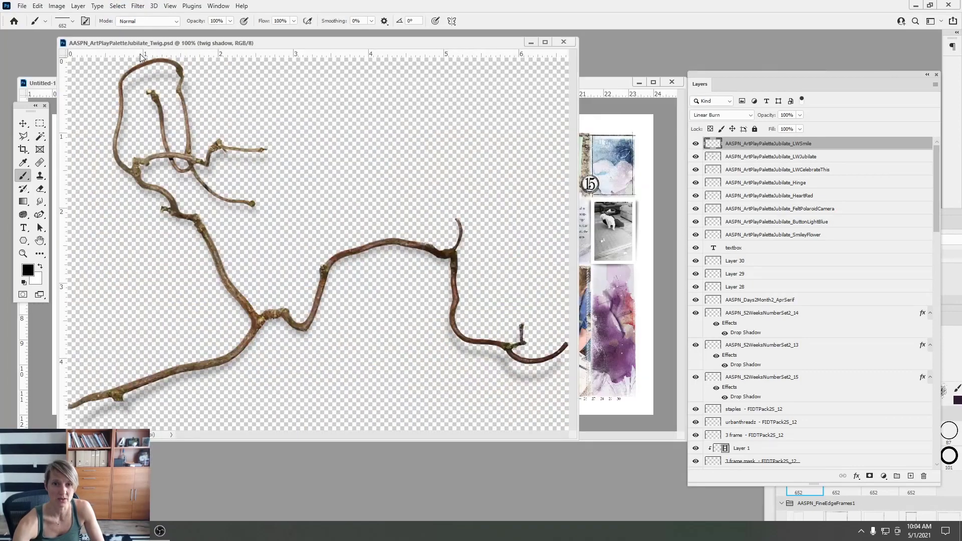
pyautogui.keyDown('shift'); pyautogui.click(729, 145); pyautogui.keyUp('shift')
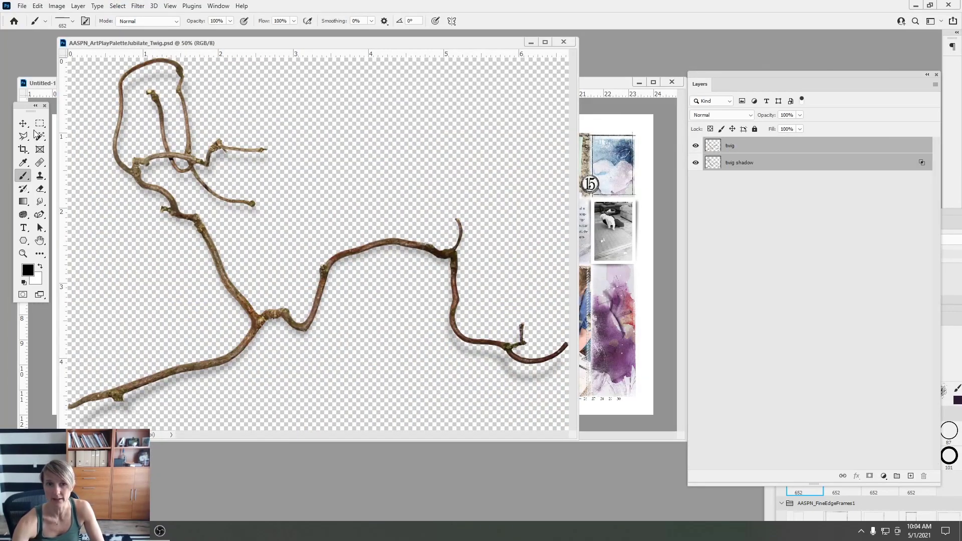
pyautogui.click(23, 123)
pyautogui.moveTo(274, 170)
pyautogui.mouseDown()
pyautogui.moveTo(581, 200)
pyautogui.moveTo(245, 316)
pyautogui.moveTo(183, 320)
pyautogui.moveTo(153, 320)
pyautogui.moveTo(148, 216)
pyautogui.mouseUp()
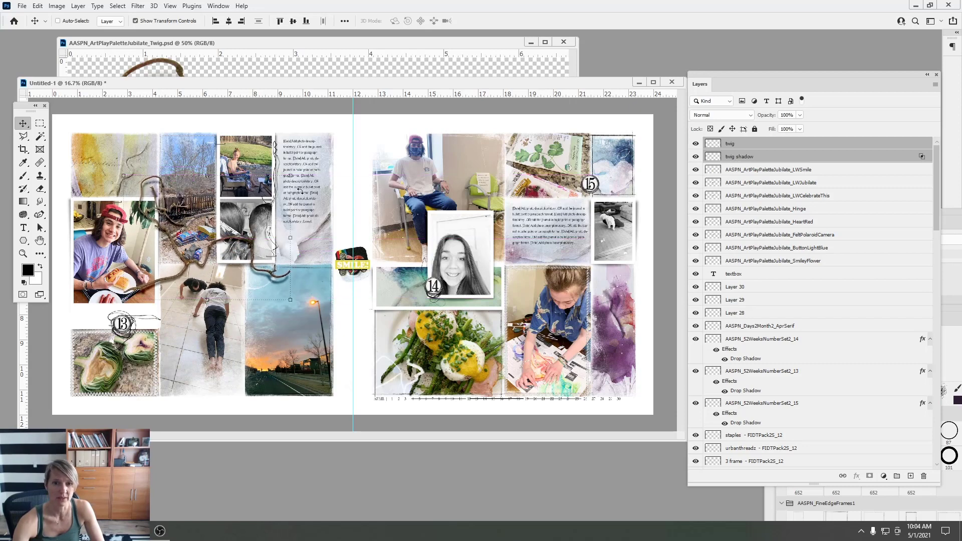
# Scale the twig and its shadow together to about 93%, and close the source twig document
pyautogui.moveTo(289, 174); pyautogui.dragTo(261, 203)
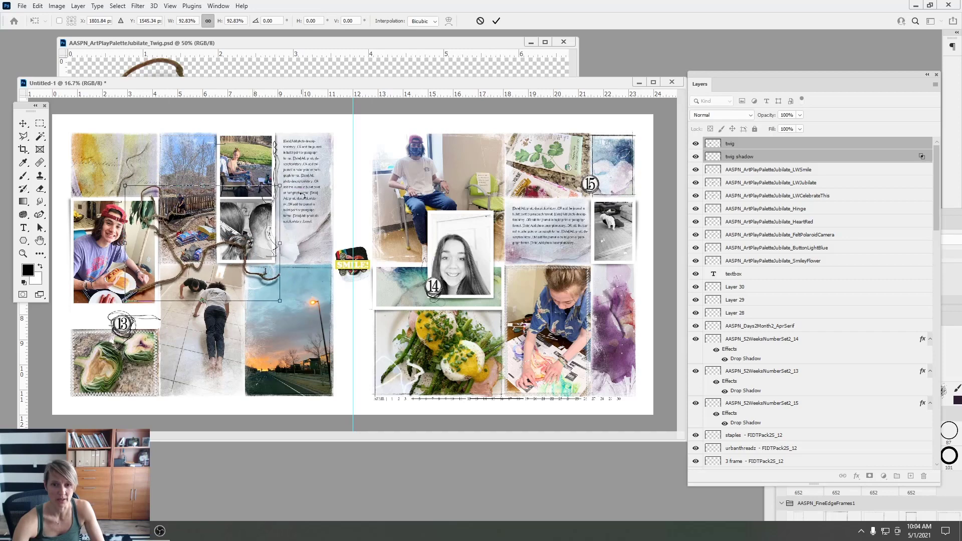
pyautogui.click(495, 22)
pyautogui.click(564, 42)
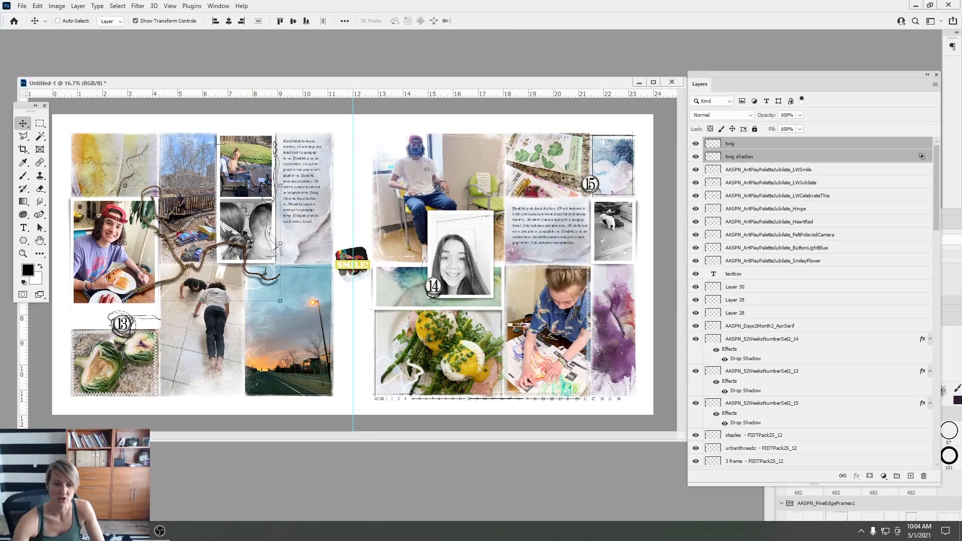
# Place AASPN_ArtPlayPaletteJubilate_TornPaper.psd from Elements > Torn Paper into the collage above the twig layer
pyautogui.hotkey('alt', 'Tab')
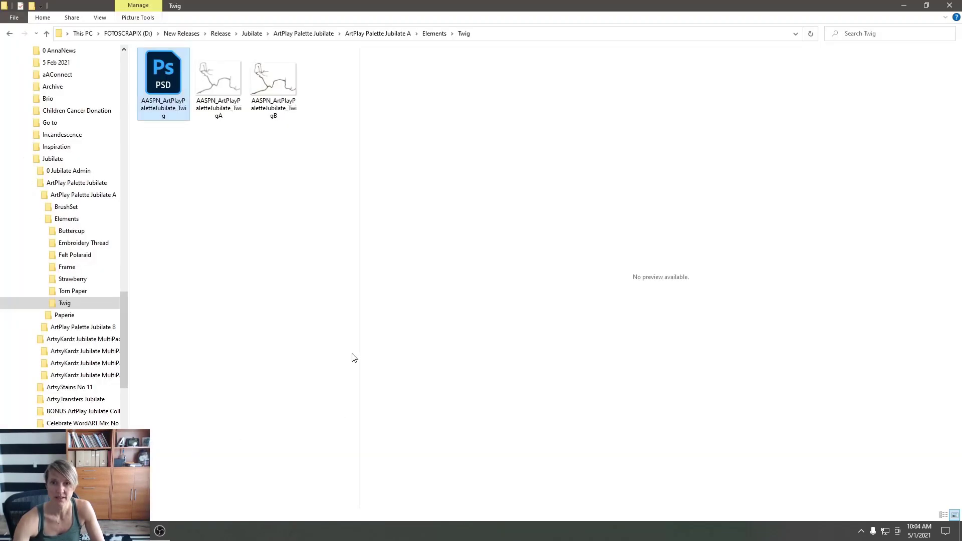
pyautogui.click(433, 33)
pyautogui.doubleClick(221, 159)
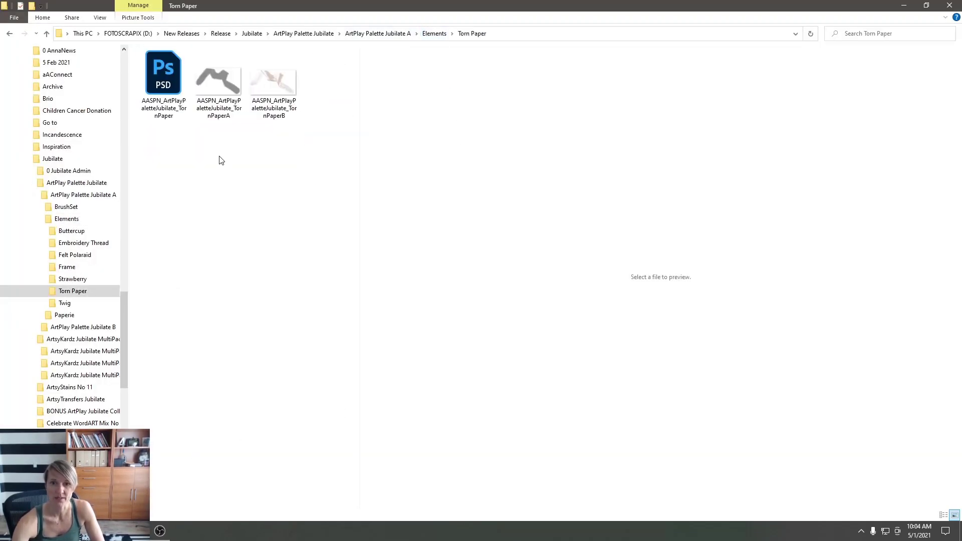
pyautogui.moveTo(164, 75); pyautogui.dragTo(304, 274)
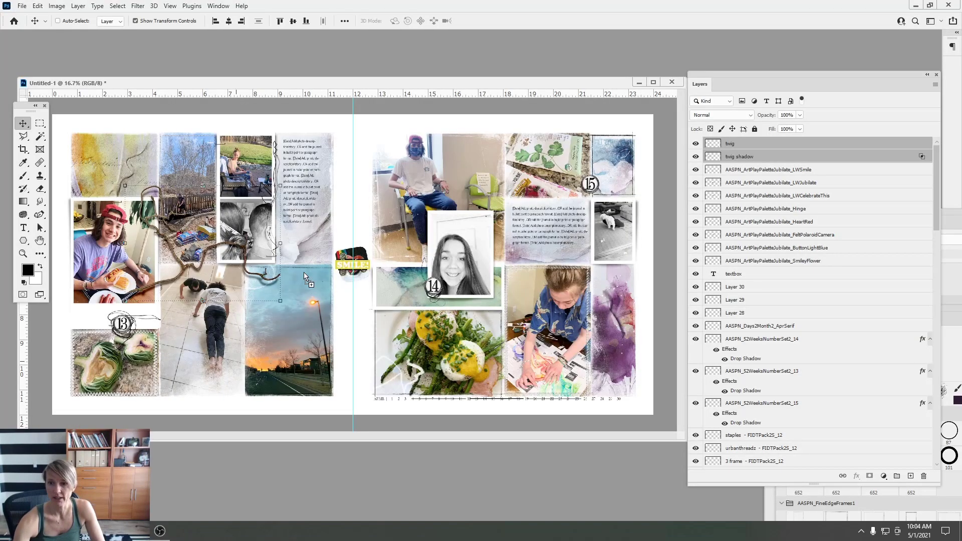
pyautogui.click(479, 21)
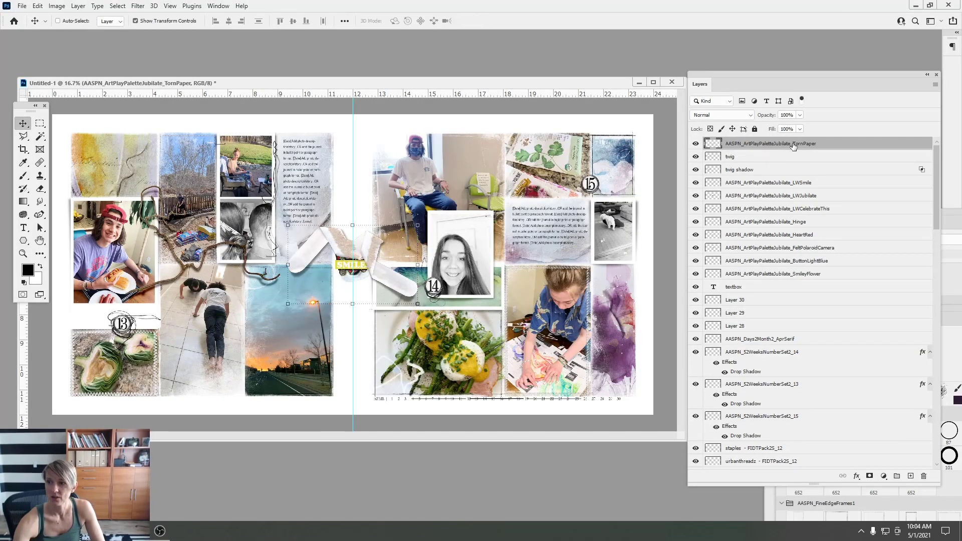
# Check the twig shadow layer by toggling its visibility, and lower its fill to 36%
pyautogui.click(732, 158)
pyautogui.click(732, 170)
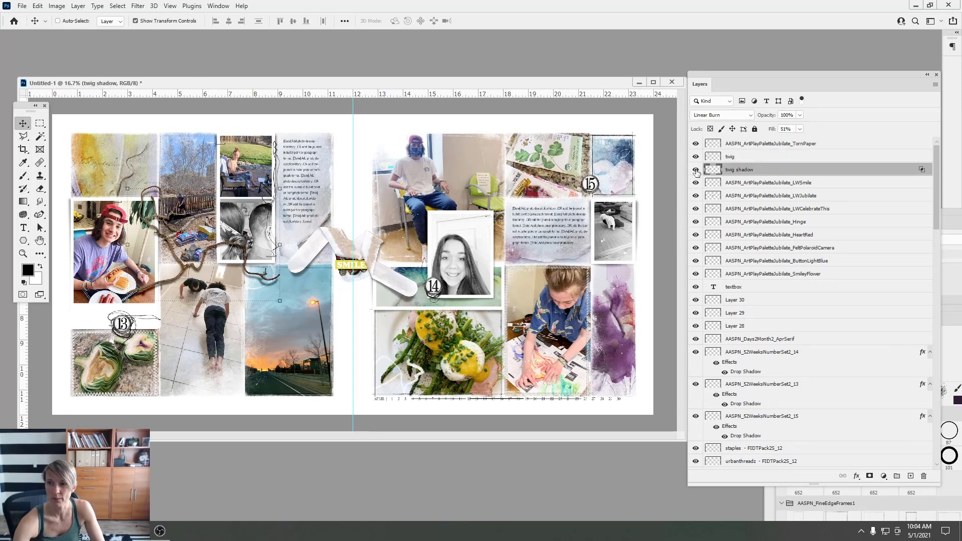
pyautogui.click(696, 170)
pyautogui.click(695, 170)
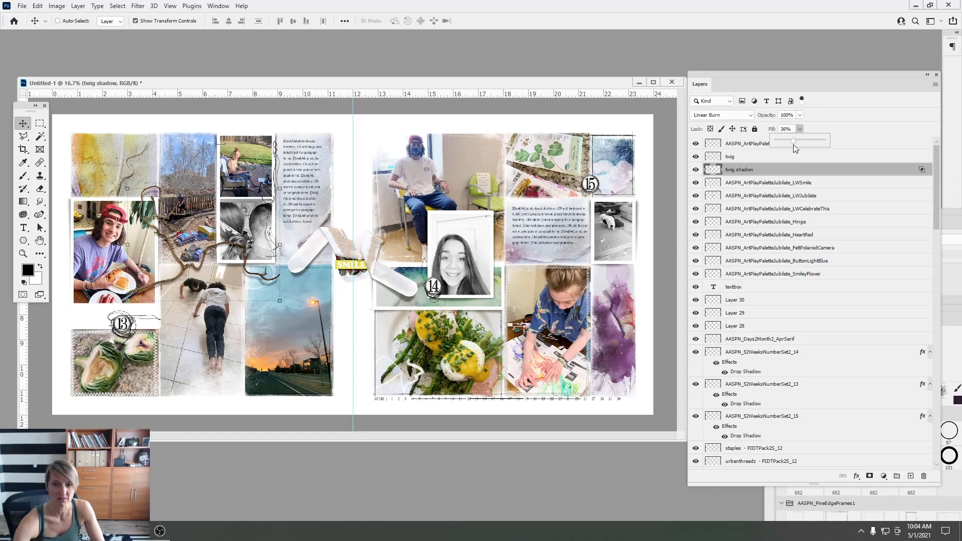
pyautogui.moveTo(793, 145); pyautogui.dragTo(793, 144)
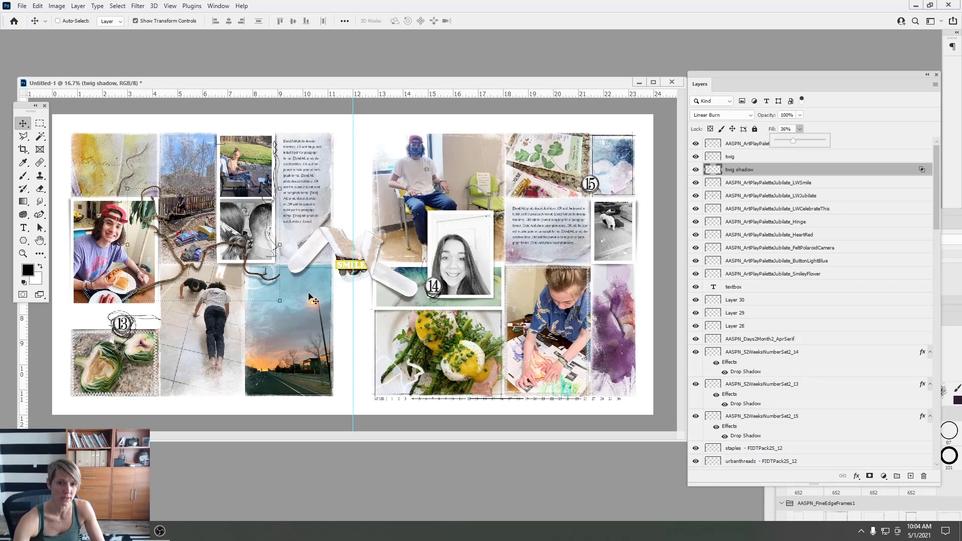
pyautogui.click(400, 279)
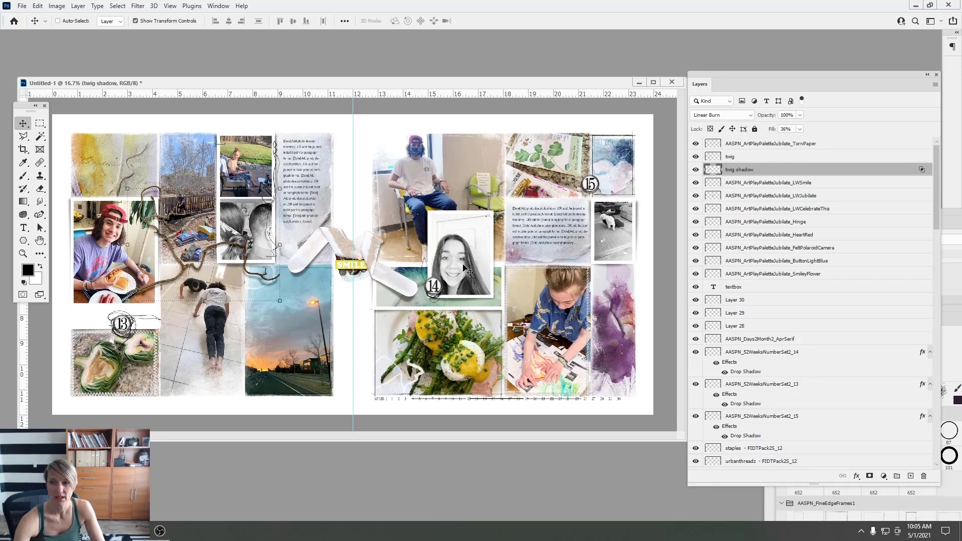
# Delete the AASPN_ArtPlayPaletteJubilate_TornPaper layer from the collage
pyautogui.click(750, 144)
pyautogui.moveTo(391, 281); pyautogui.dragTo(527, 304)
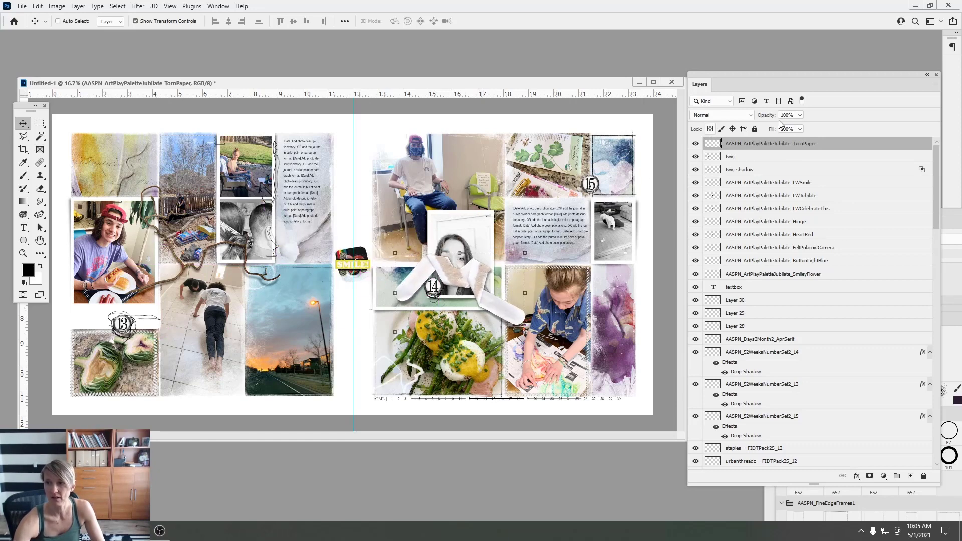
pyautogui.moveTo(790, 132); pyautogui.dragTo(923, 476)
pyautogui.click(821, 142)
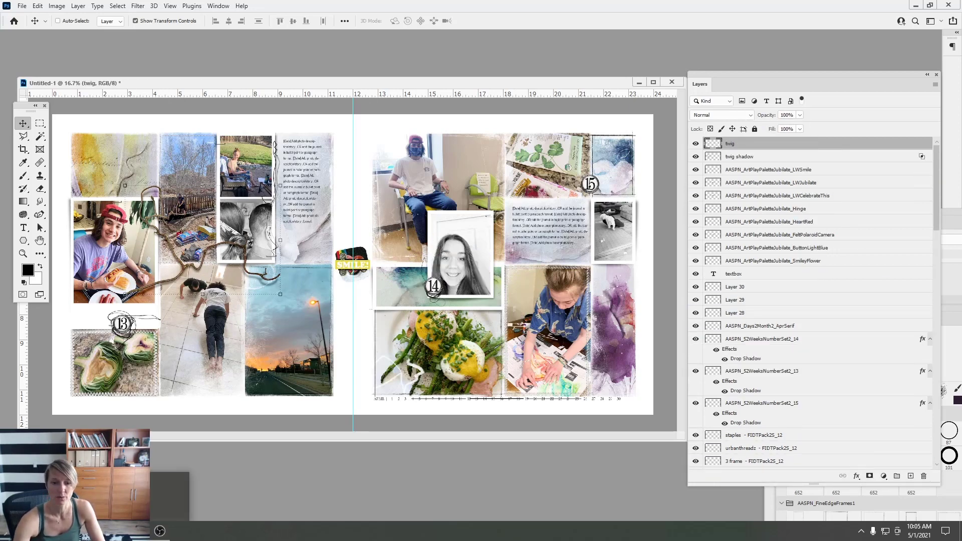
# Open AASPN_ArtPlayPaletteJubilate_TornPaper.psd from Elements > Torn Paper as its own layered document
pyautogui.moveTo(136, 531)
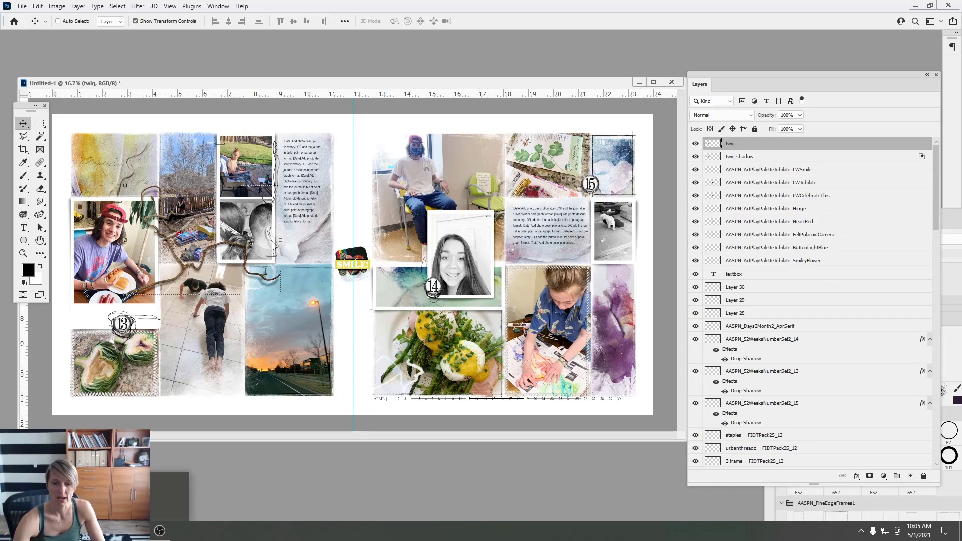
pyautogui.click(143, 493)
pyautogui.moveTo(163, 75); pyautogui.dragTo(128, 412)
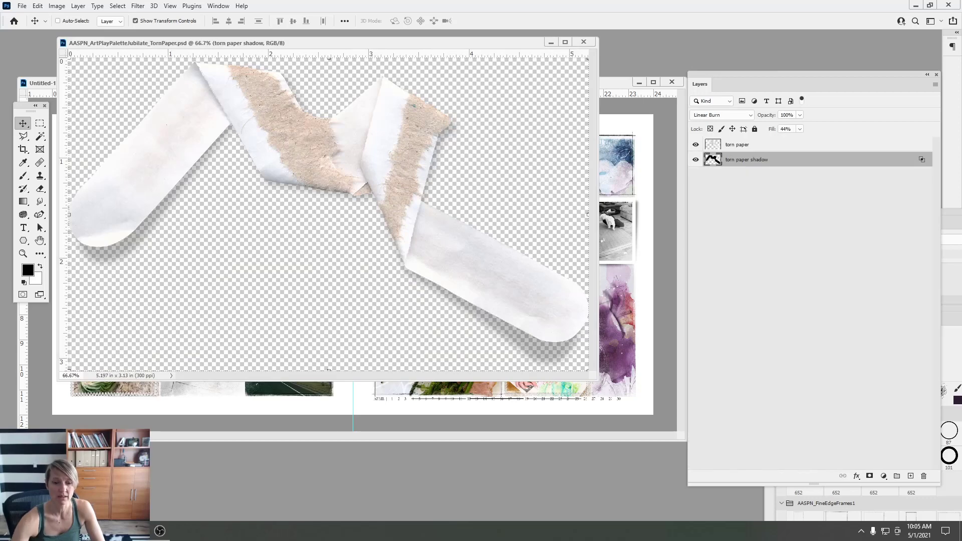
pyautogui.click(125, 531)
pyautogui.click(130, 480)
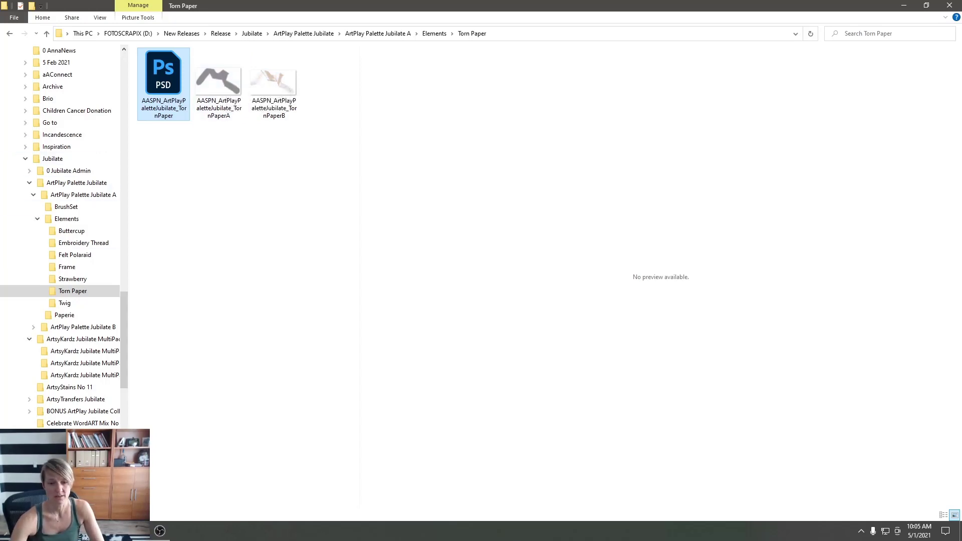
pyautogui.click(140, 531)
pyautogui.click(170, 511)
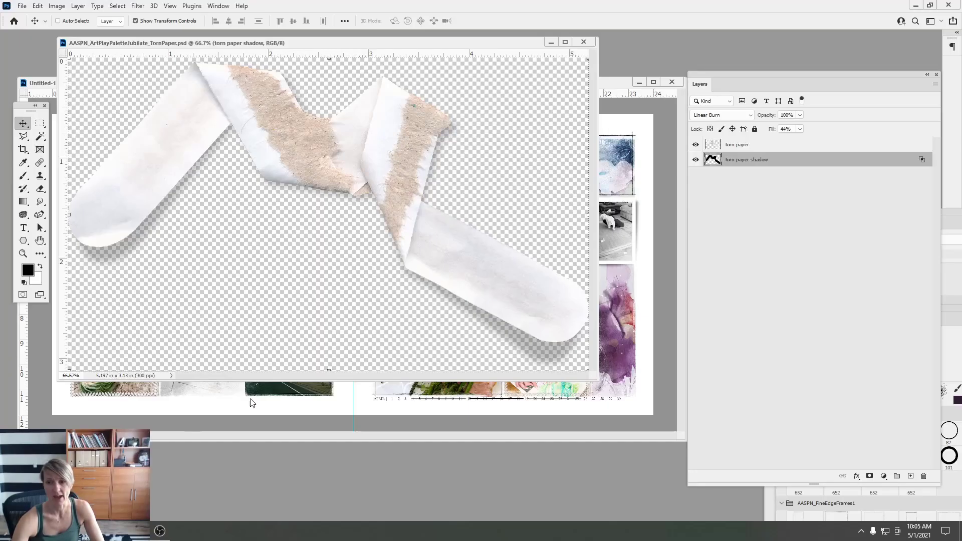
# Copy the torn paper and torn paper shadow layers into the collage, stacking them below 2 frame shadow and positioning them behind the right page's framed portrait
pyautogui.keyDown('shift'); pyautogui.click(708, 148); pyautogui.keyUp('shift')
pyautogui.moveTo(411, 151); pyautogui.dragTo(478, 282)
pyautogui.moveTo(721, 155); pyautogui.dragTo(755, 400)
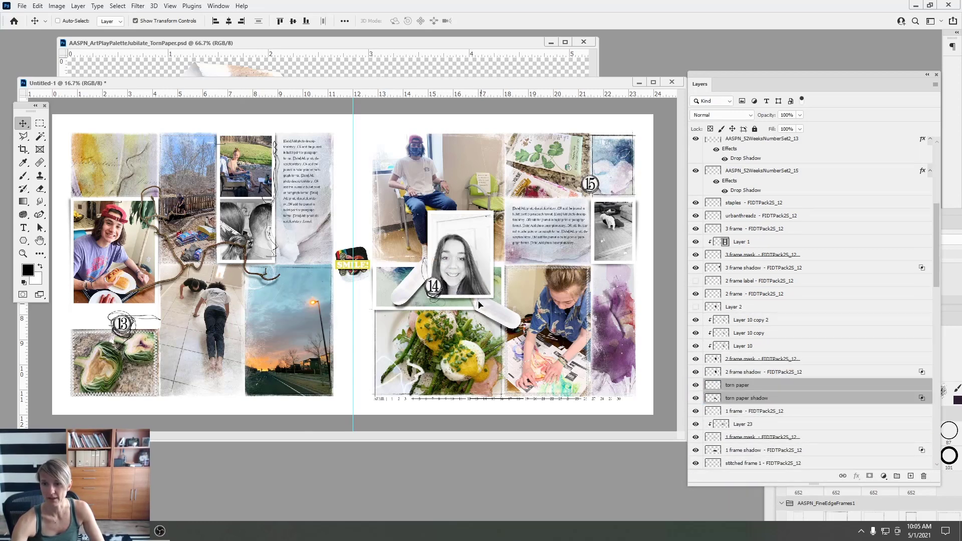
pyautogui.moveTo(478, 304); pyautogui.dragTo(486, 296)
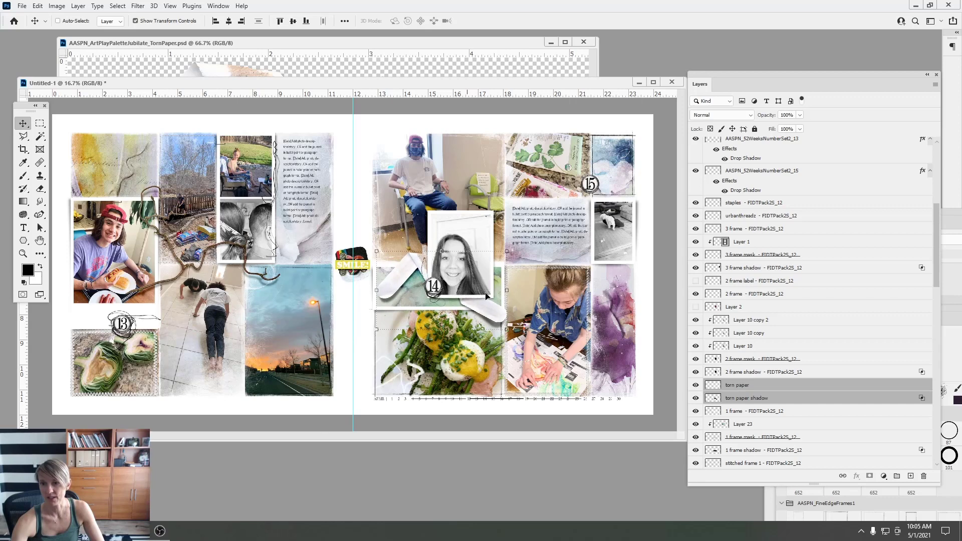
pyautogui.click(750, 397)
pyautogui.click(800, 115)
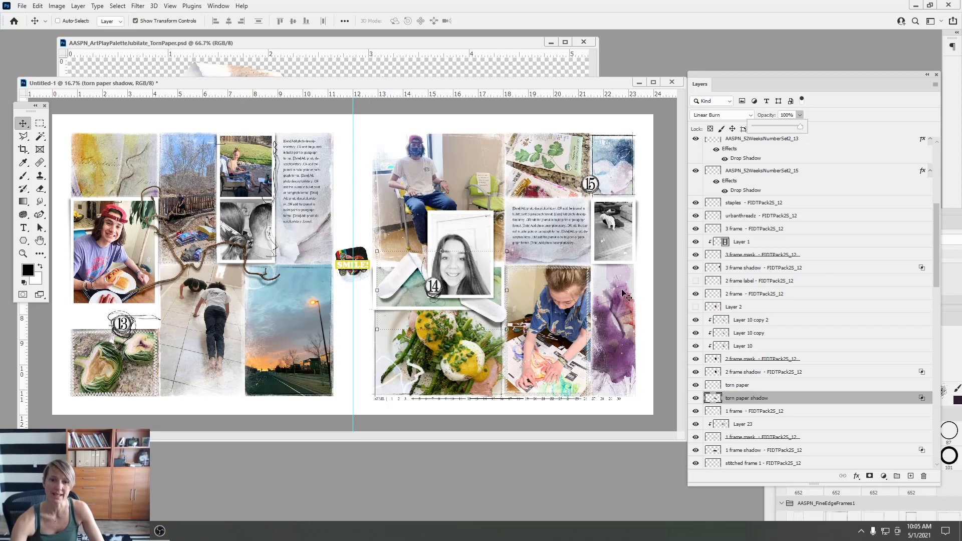
pyautogui.click(361, 267)
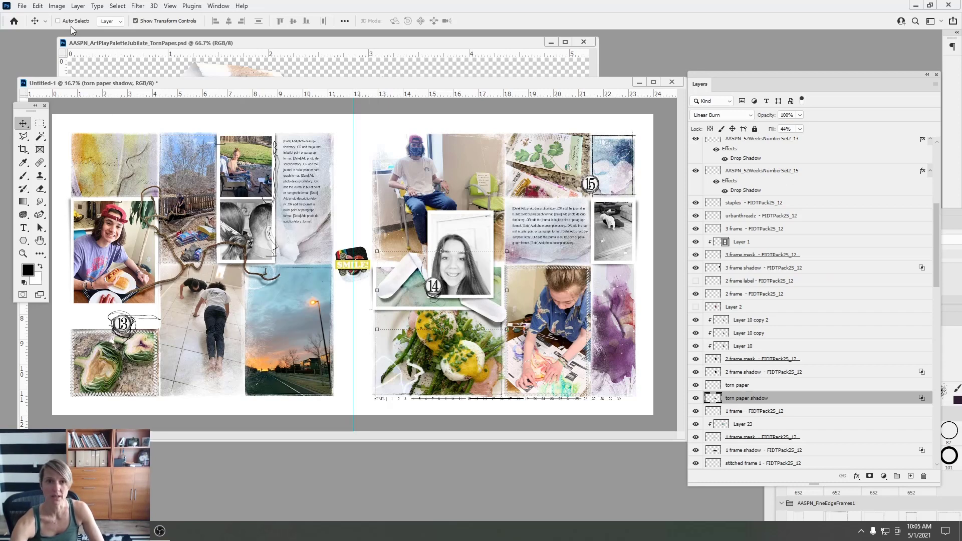
# Place the SMILE! word art over the lower edge of the right page's dog photo and apply a drop shadow style
pyautogui.moveTo(369, 271)
pyautogui.mouseDown()
pyautogui.moveTo(262, 373)
pyautogui.moveTo(561, 307)
pyautogui.moveTo(621, 247)
pyautogui.mouseUp()
pyautogui.moveTo(760, 75)
pyautogui.mouseDown()
pyautogui.moveTo(792, 267)
pyautogui.moveTo(768, 196)
pyautogui.moveTo(769, 109)
pyautogui.mouseUp()
pyautogui.click(654, 214)
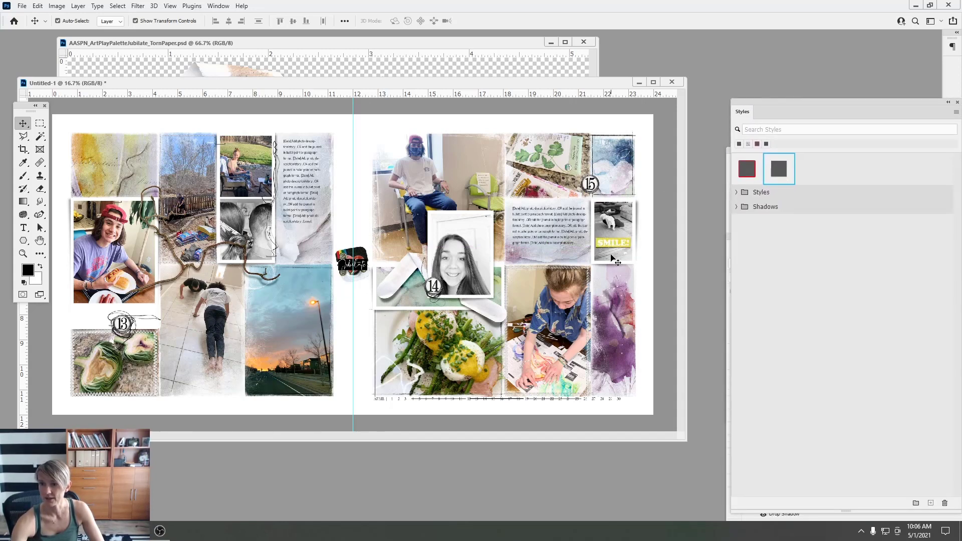
# Set the SMILE! word art's drop shadow to 39% opacity, 120° angle, 3 px distance and 3 px size
pyautogui.moveTo(747, 106)
pyautogui.mouseDown()
pyautogui.moveTo(791, 152)
pyautogui.moveTo(747, 242)
pyautogui.mouseUp()
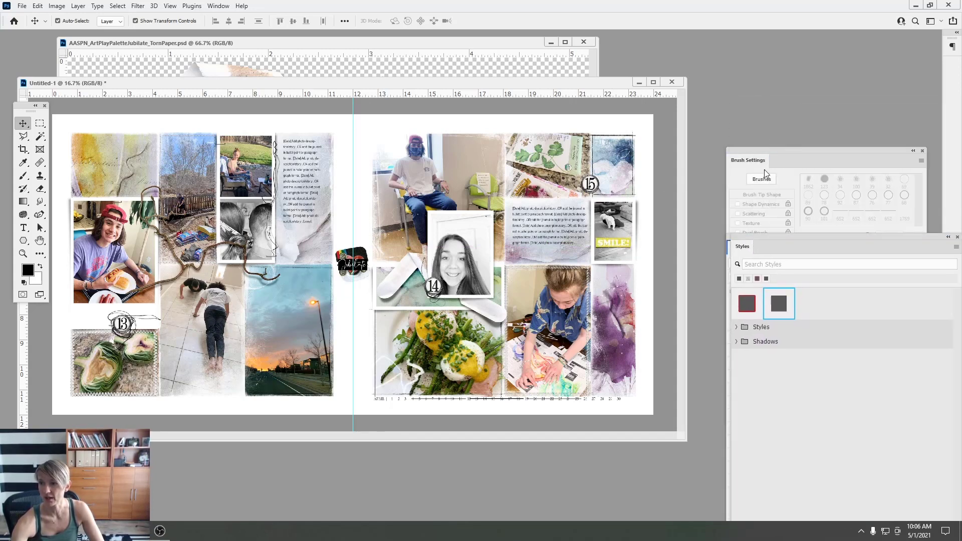
pyautogui.moveTo(770, 152)
pyautogui.mouseDown()
pyautogui.moveTo(731, 109)
pyautogui.moveTo(805, 309)
pyautogui.moveTo(808, 345)
pyautogui.mouseUp()
pyautogui.moveTo(771, 240)
pyautogui.mouseDown()
pyautogui.moveTo(767, 286)
pyautogui.moveTo(744, 56)
pyautogui.moveTo(780, 86)
pyautogui.mouseUp()
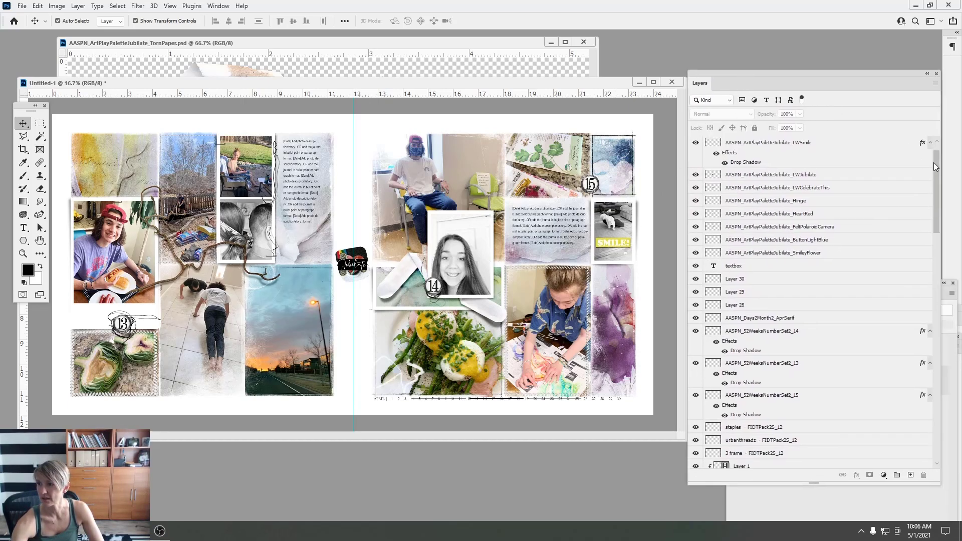
pyautogui.moveTo(933, 165); pyautogui.dragTo(940, 392)
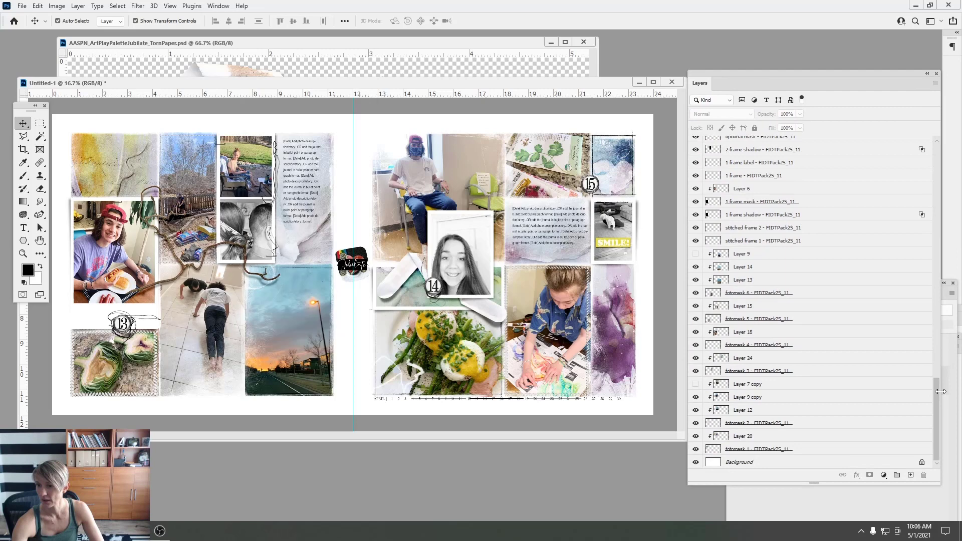
pyautogui.click(625, 245)
pyautogui.doubleClick(747, 162)
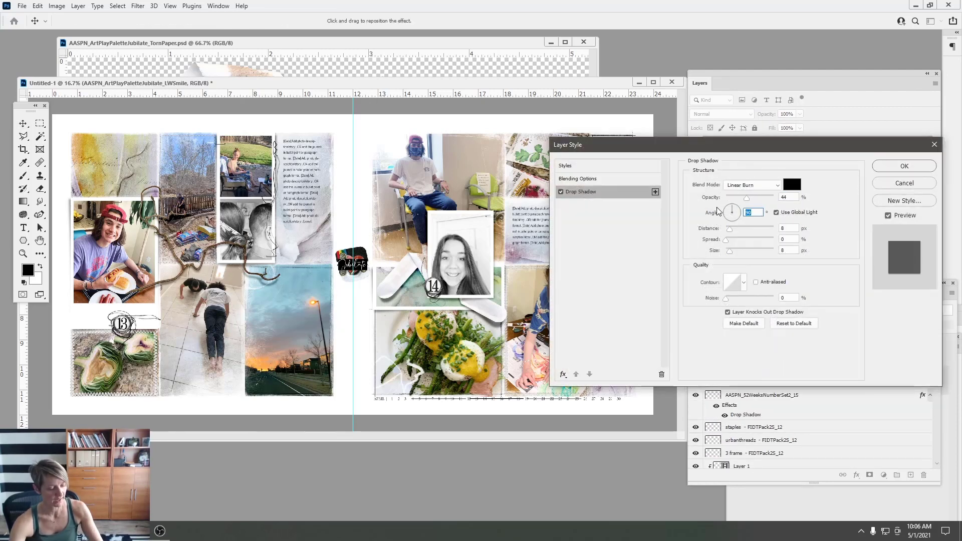
pyautogui.write('12')
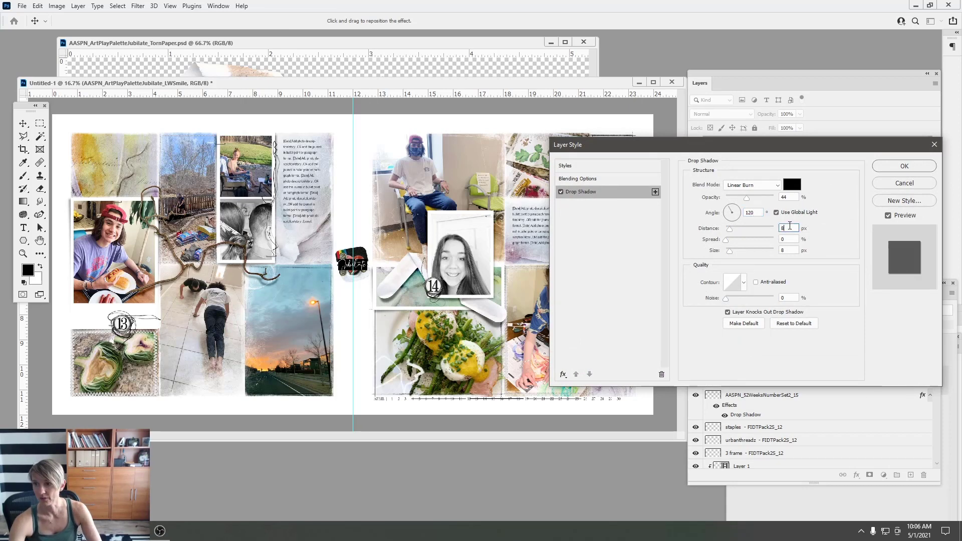
pyautogui.write('2')
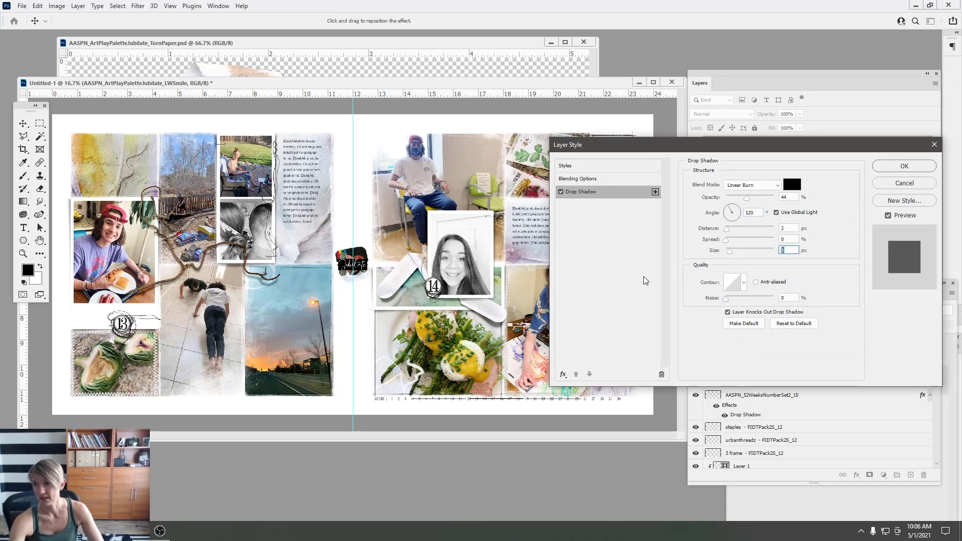
pyautogui.moveTo(650, 145); pyautogui.dragTo(652, 220)
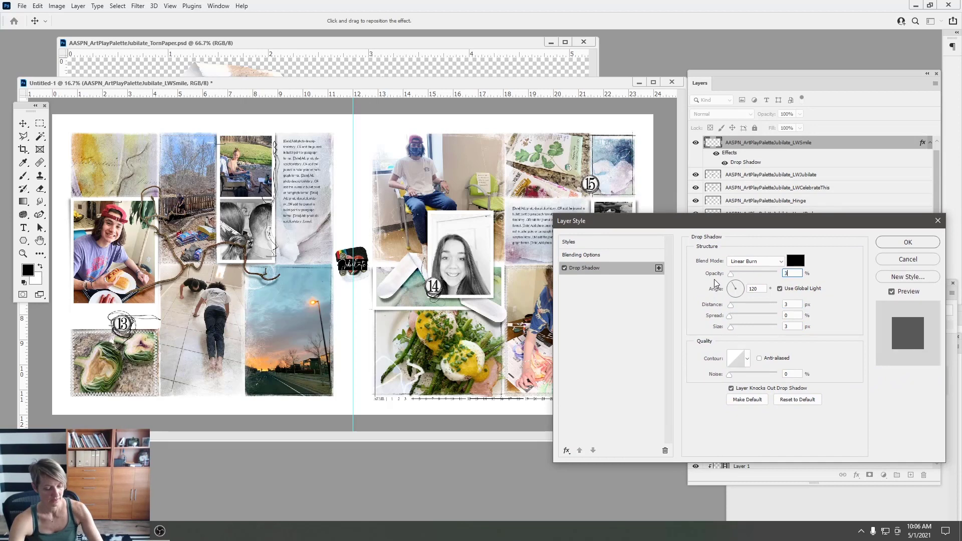
pyautogui.moveTo(757, 236); pyautogui.dragTo(640, 253)
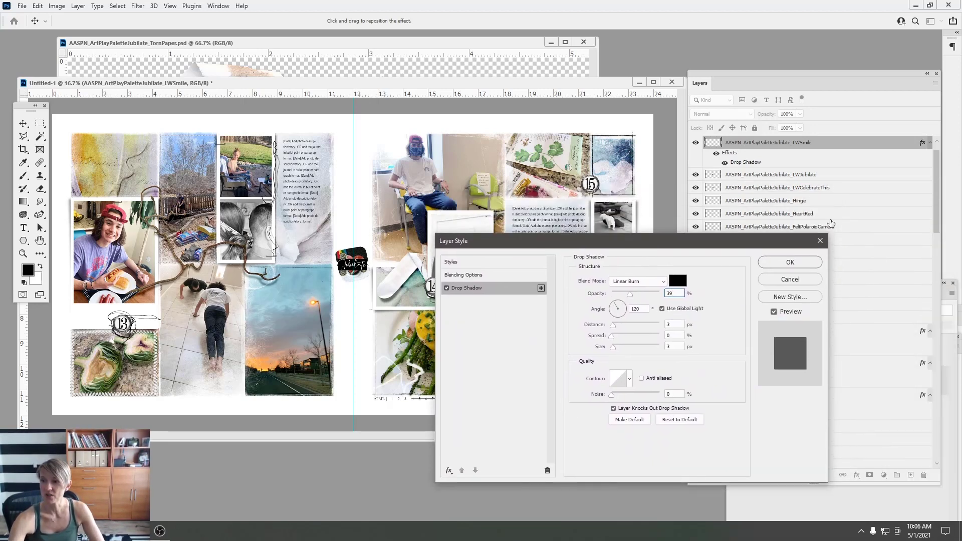
# Save the SMILE! shadow settings as a new layer style with its default name, and place it beside the two ungrouped styles above the style folders
pyautogui.click(791, 297)
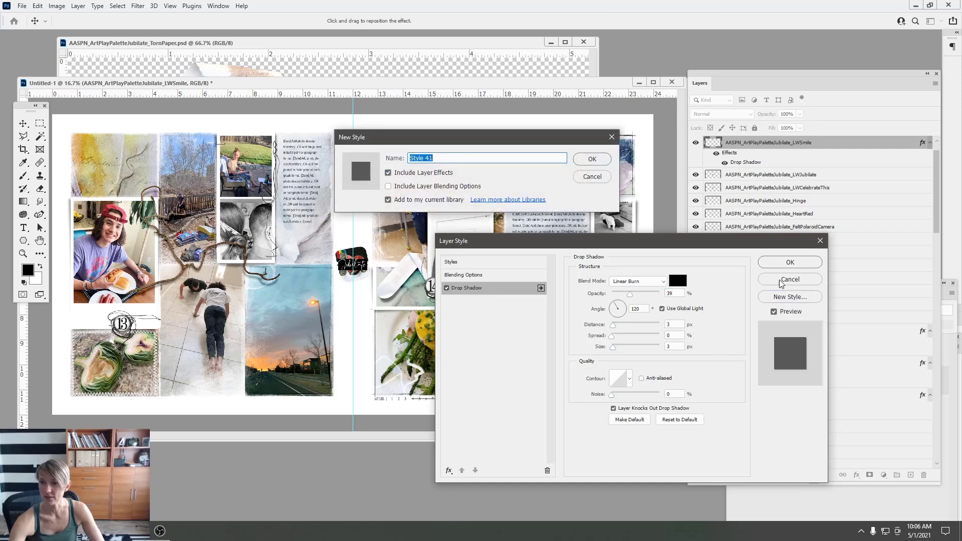
pyautogui.click(603, 161)
pyautogui.click(786, 260)
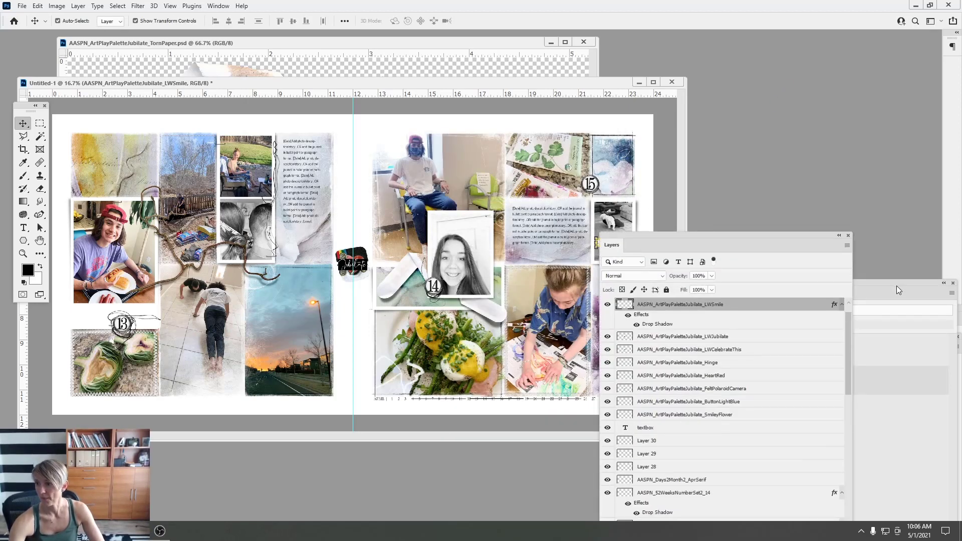
pyautogui.moveTo(896, 286); pyautogui.dragTo(852, 65)
pyautogui.click(704, 192)
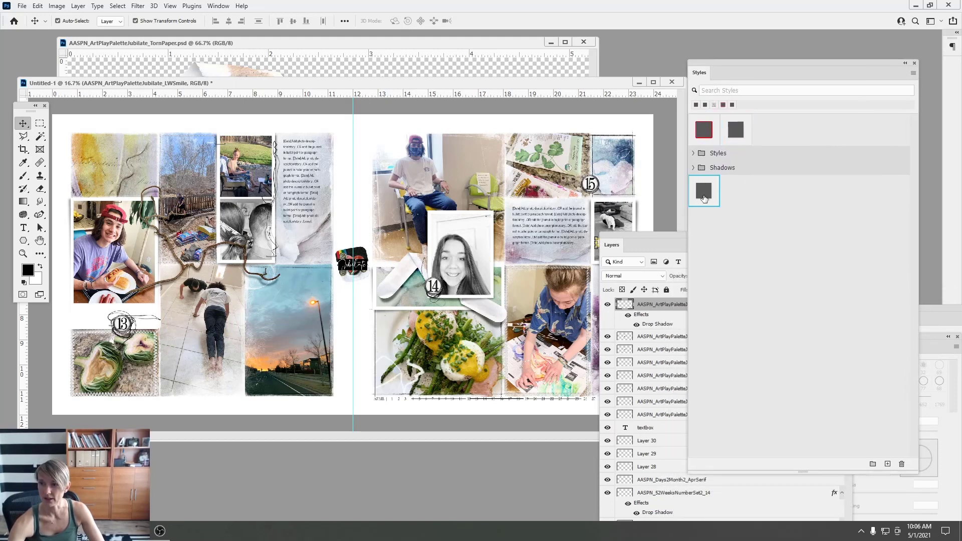
pyautogui.moveTo(704, 199); pyautogui.dragTo(767, 131)
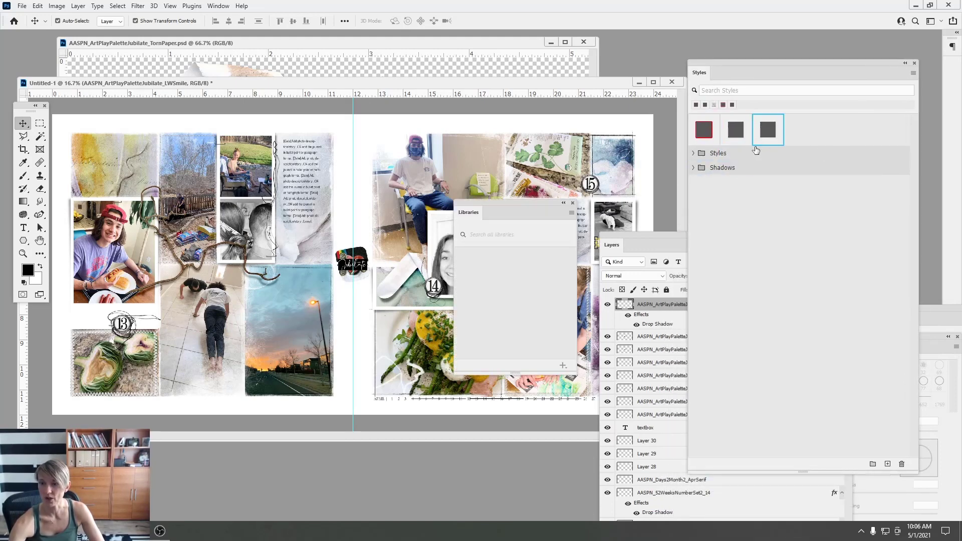
pyautogui.moveTo(547, 208); pyautogui.dragTo(488, 489)
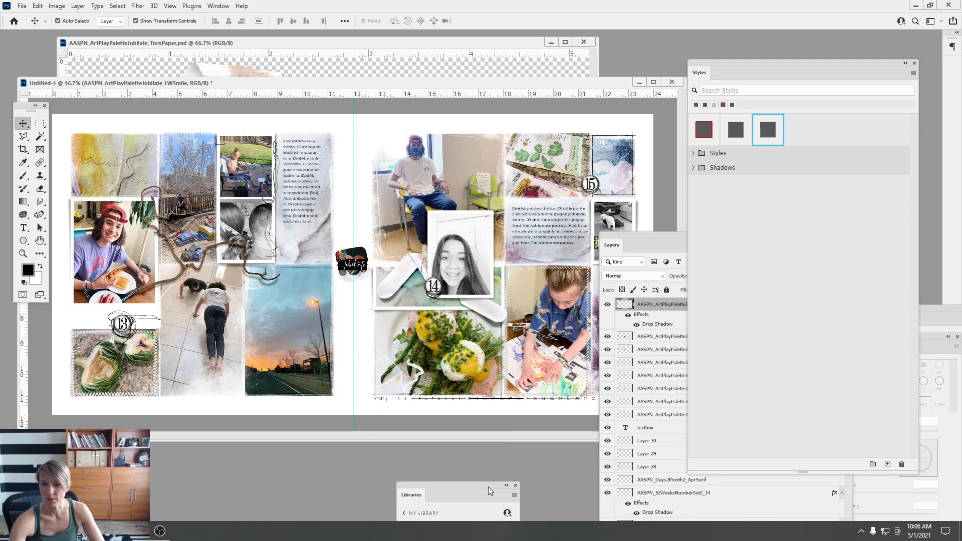
pyautogui.click(514, 485)
# Move the Jubilate word art beside number 13 and the celebrate this strip onto the sunset photo, applying the new shadow style to both
pyautogui.moveTo(363, 263); pyautogui.dragTo(96, 318)
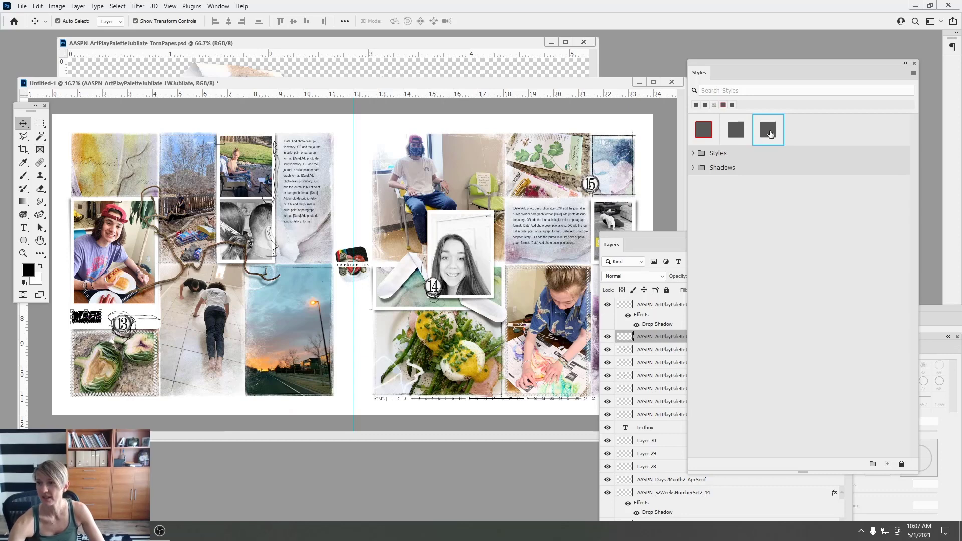
pyautogui.click(770, 133)
pyautogui.moveTo(367, 276); pyautogui.dragTo(325, 281)
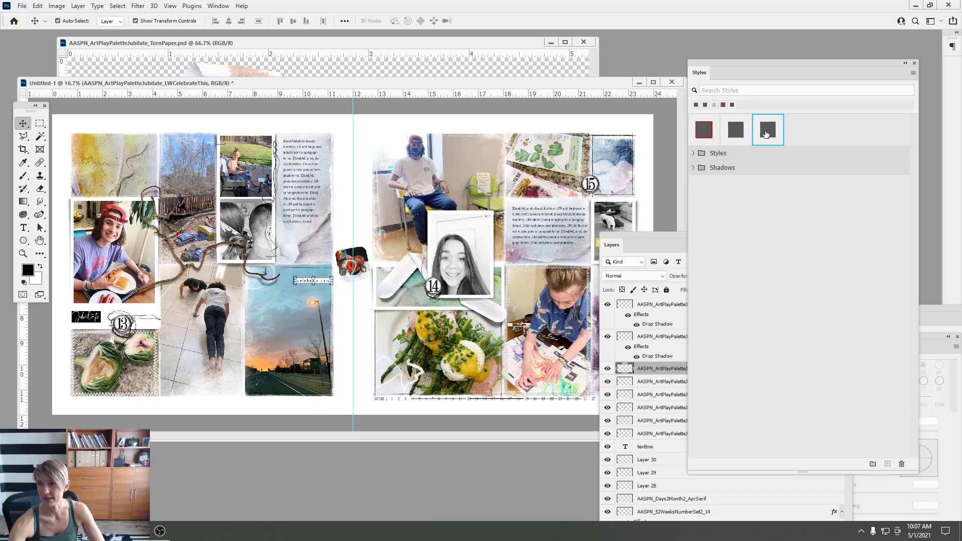
pyautogui.click(767, 132)
# Move the AASPN_ArtPlayPaletteJubilate_Hinge element to the upper-right corner of the red-cap photo, and raise its layer above the twig
pyautogui.moveTo(369, 250); pyautogui.dragTo(154, 205)
pyautogui.moveTo(634, 237); pyautogui.dragTo(654, 199)
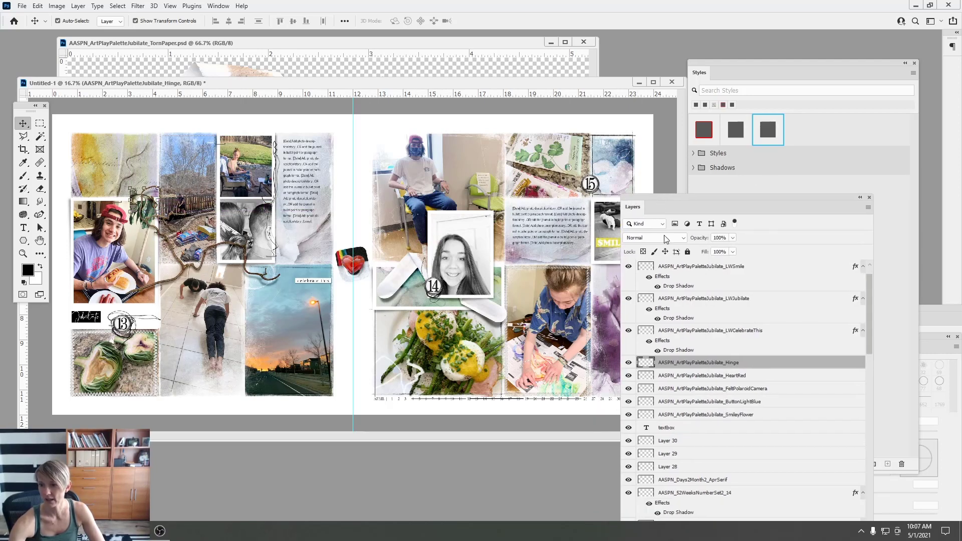
pyautogui.moveTo(666, 365); pyautogui.dragTo(634, 256)
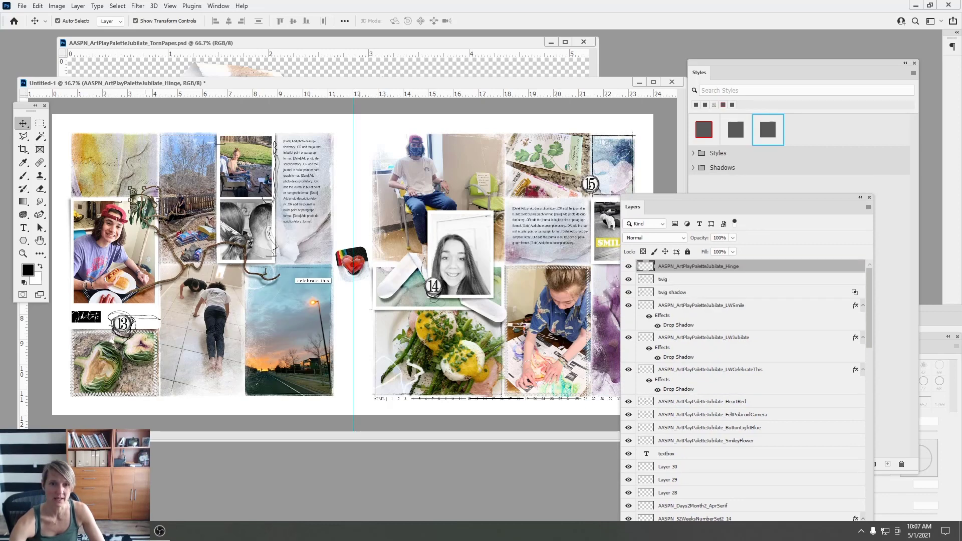
# Apply the middle drop shadow style preset to the hinge layer
pyautogui.click(735, 129)
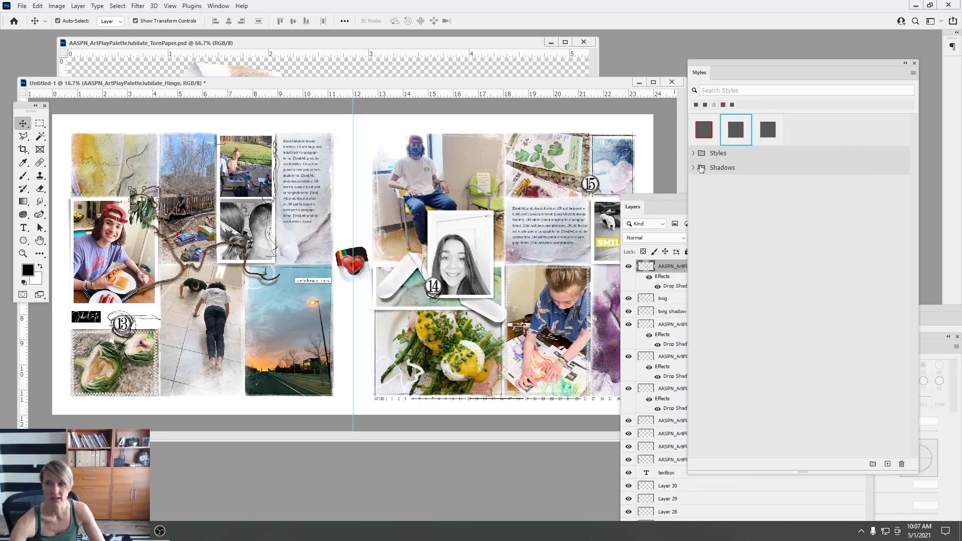
pyautogui.click(657, 197)
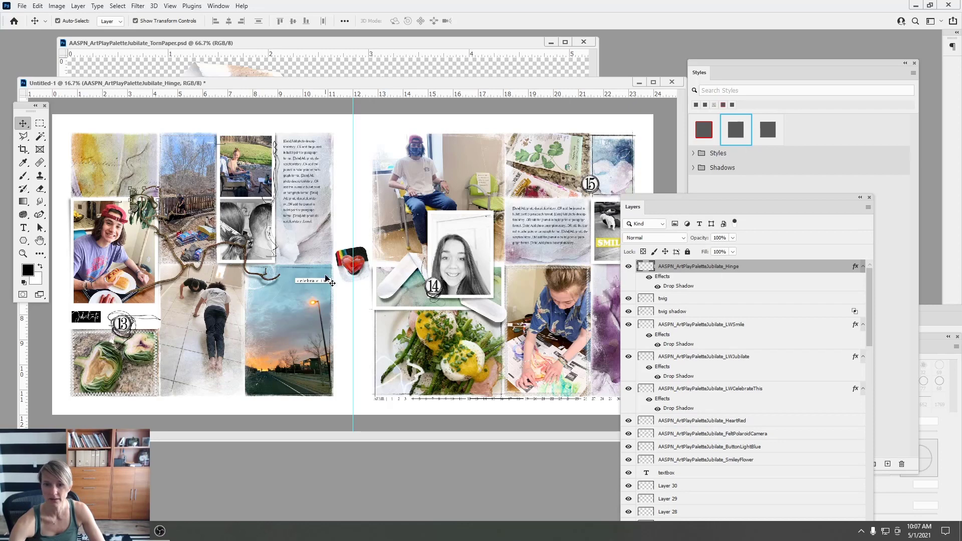
# Move the red heart onto the twig over the small black-and-white photo and apply the middle drop shadow style
pyautogui.click(352, 261)
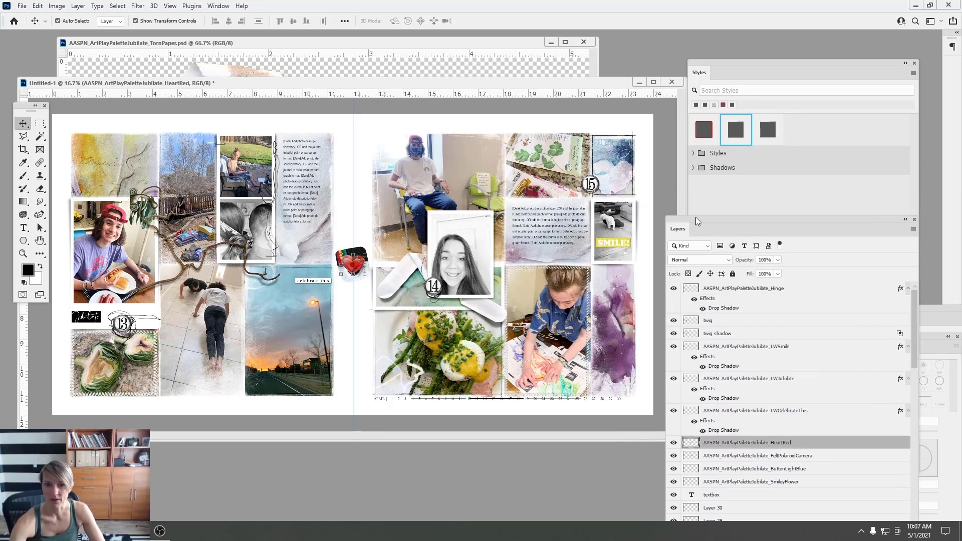
pyautogui.moveTo(364, 263); pyautogui.dragTo(243, 264)
pyautogui.click(480, 21)
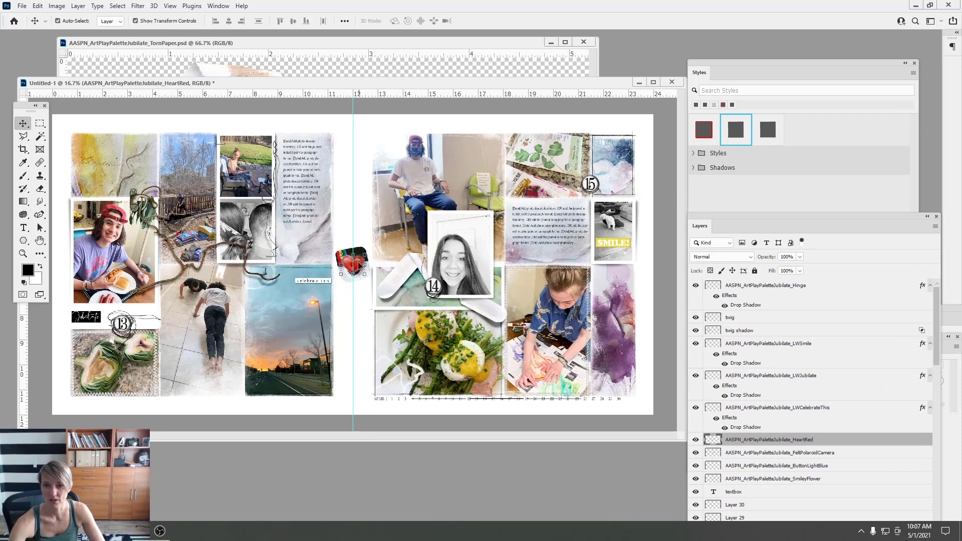
pyautogui.moveTo(359, 264); pyautogui.dragTo(244, 241)
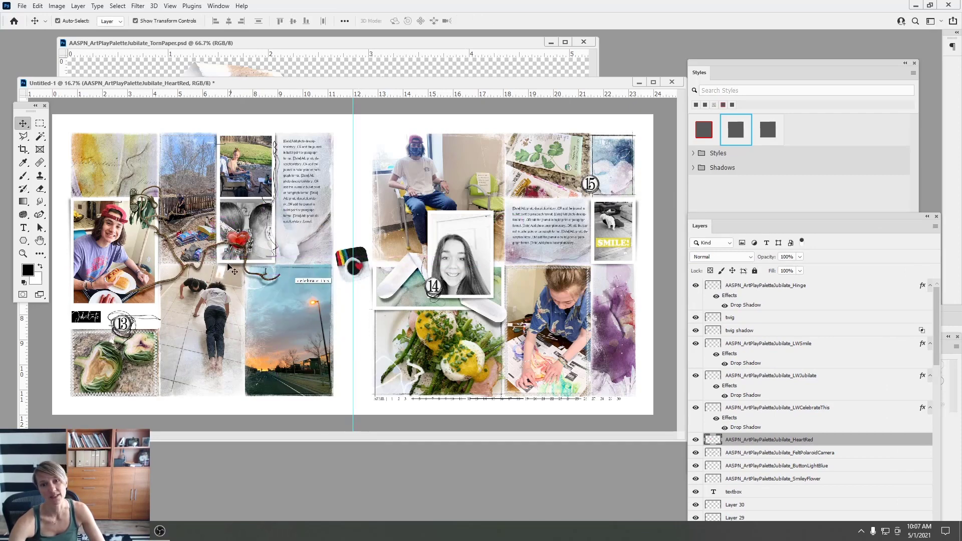
pyautogui.click(765, 139)
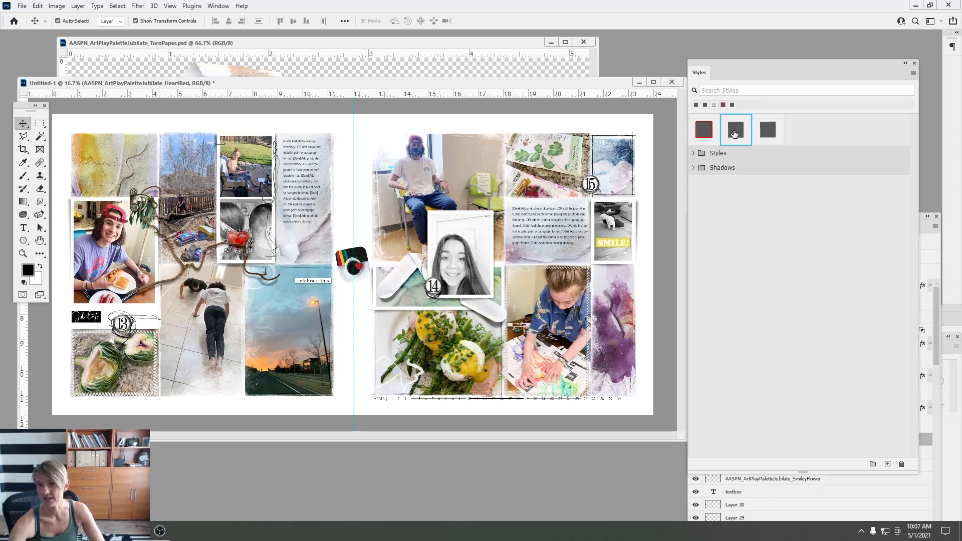
# Place the felt Polaroid camera on the lower right corner of the portrait photo and apply the middle drop shadow style
pyautogui.moveTo(370, 266); pyautogui.dragTo(495, 289)
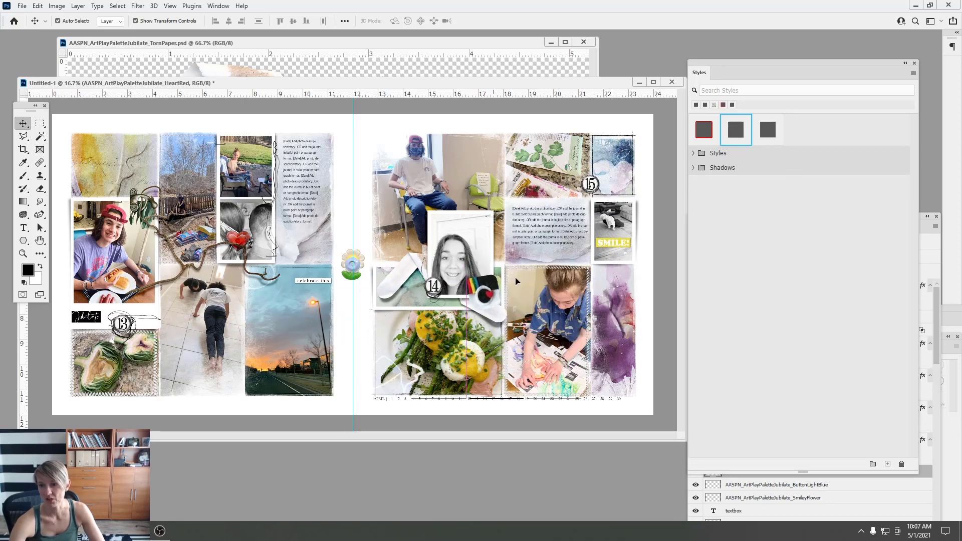
pyautogui.click(735, 129)
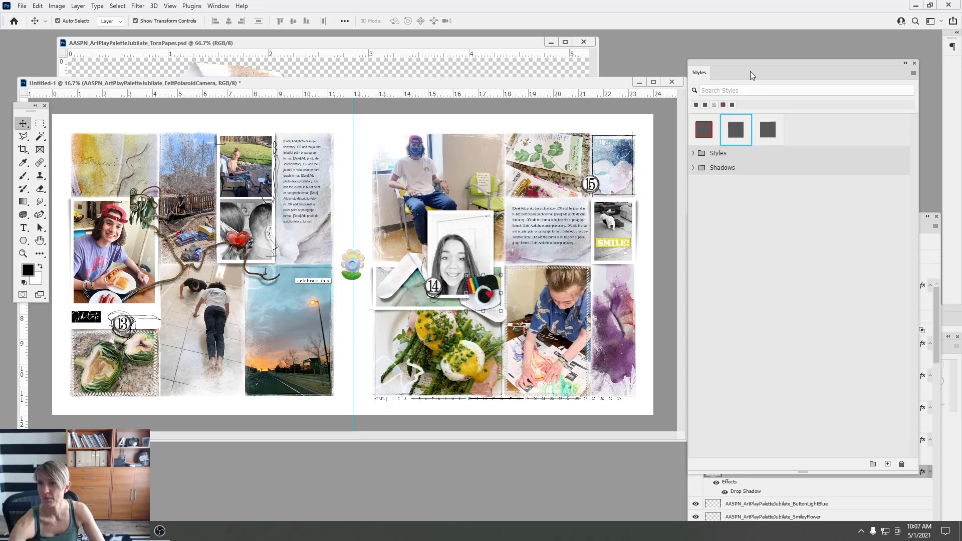
pyautogui.moveTo(750, 71); pyautogui.dragTo(468, 439)
# Increase the felt camera's drop shadow to a distance of 14 px and a size of 21 px
pyautogui.moveTo(723, 212); pyautogui.dragTo(728, 71)
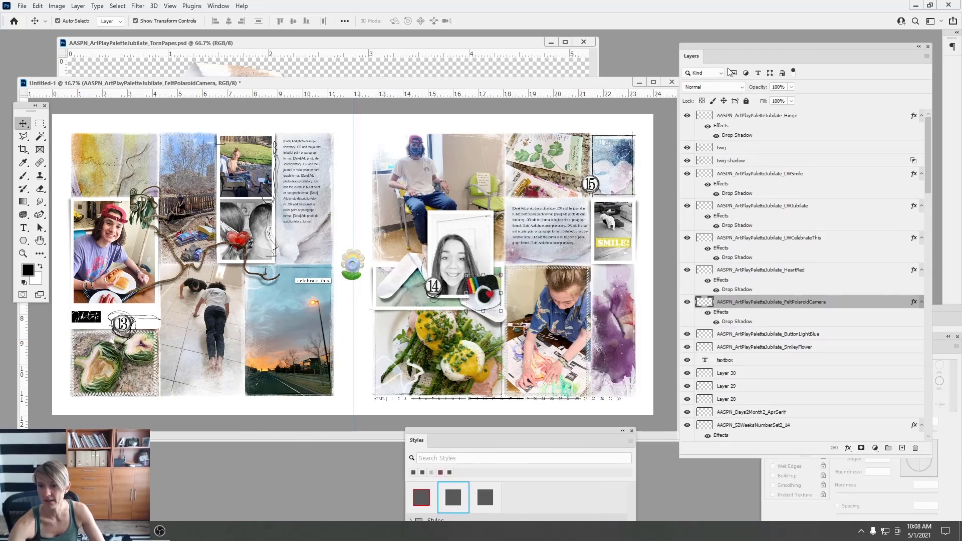
pyautogui.doubleClick(726, 321)
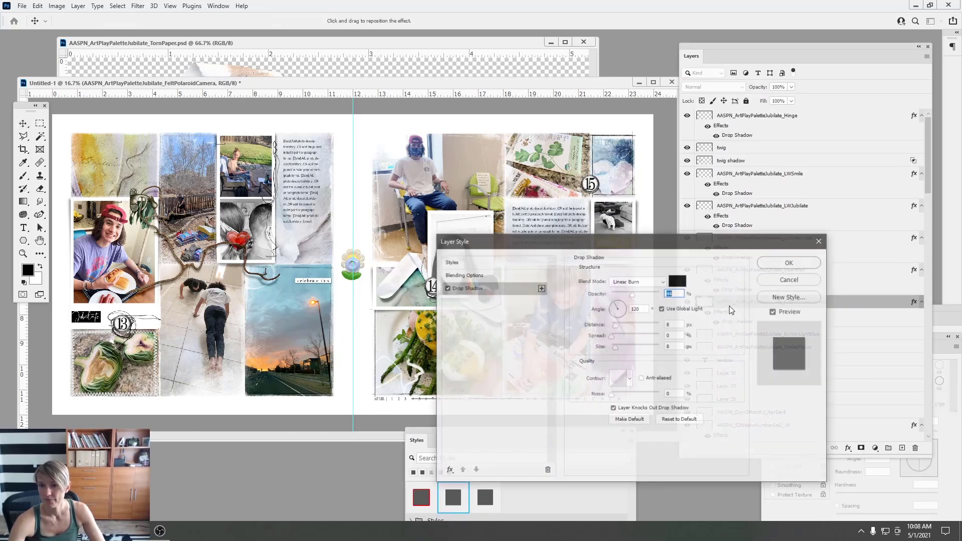
pyautogui.moveTo(587, 243); pyautogui.dragTo(810, 108)
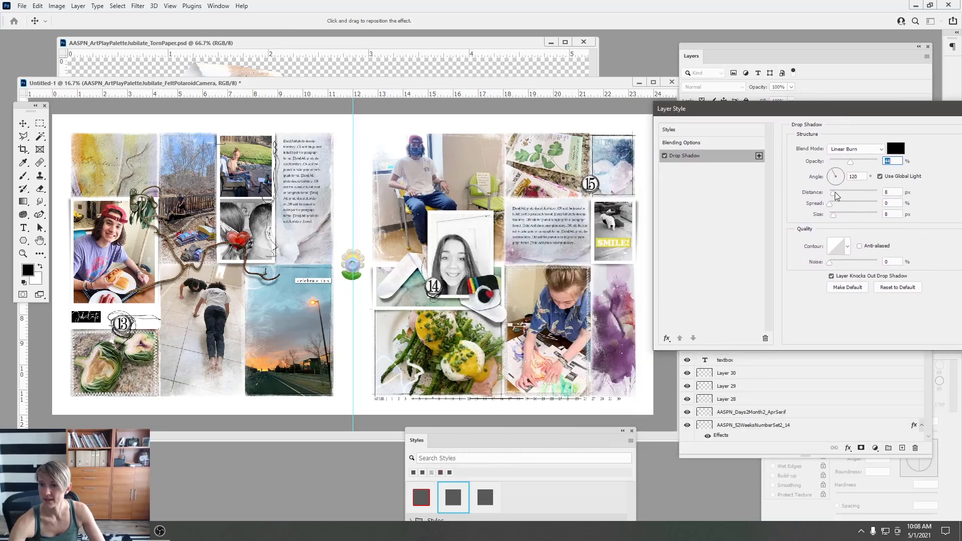
pyautogui.click(839, 195)
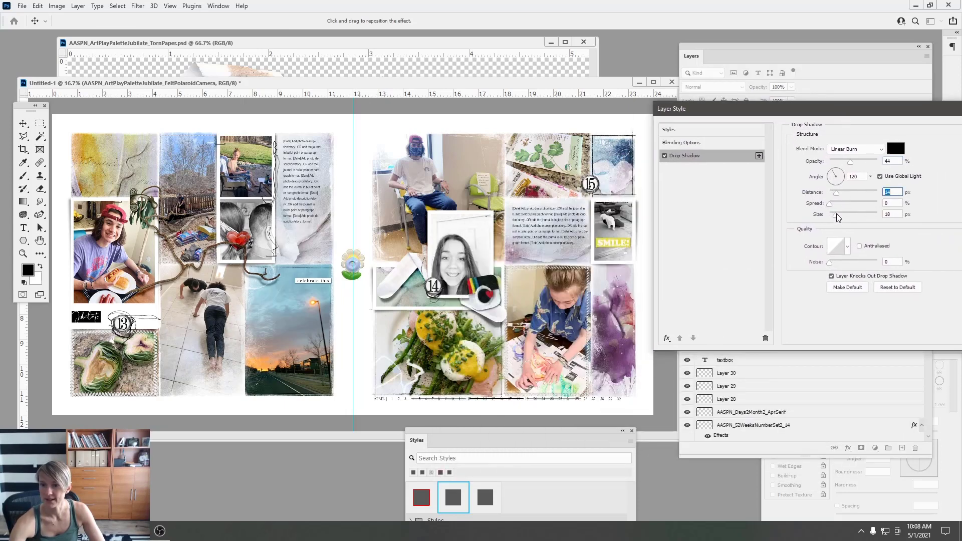
pyautogui.click(837, 213)
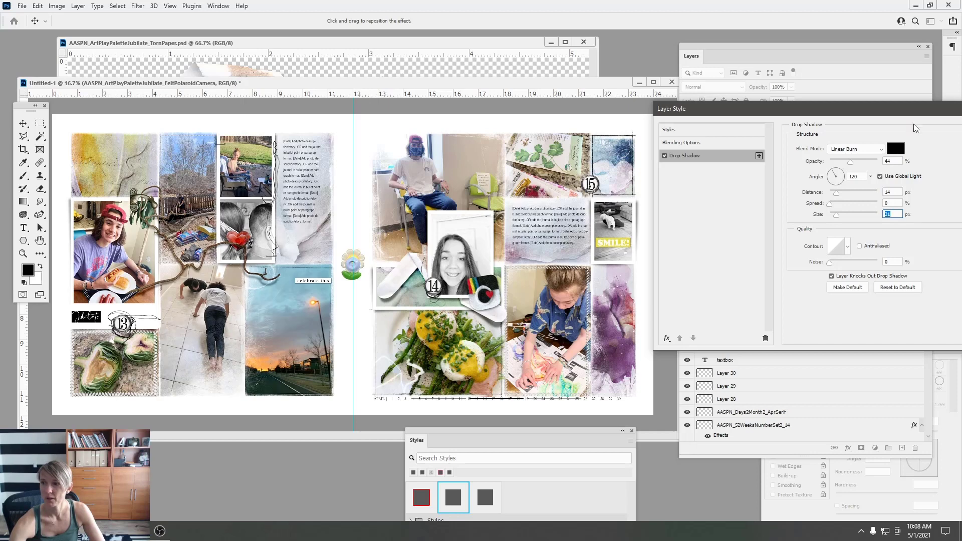
pyautogui.moveTo(912, 108); pyautogui.dragTo(834, 143)
pyautogui.click(917, 167)
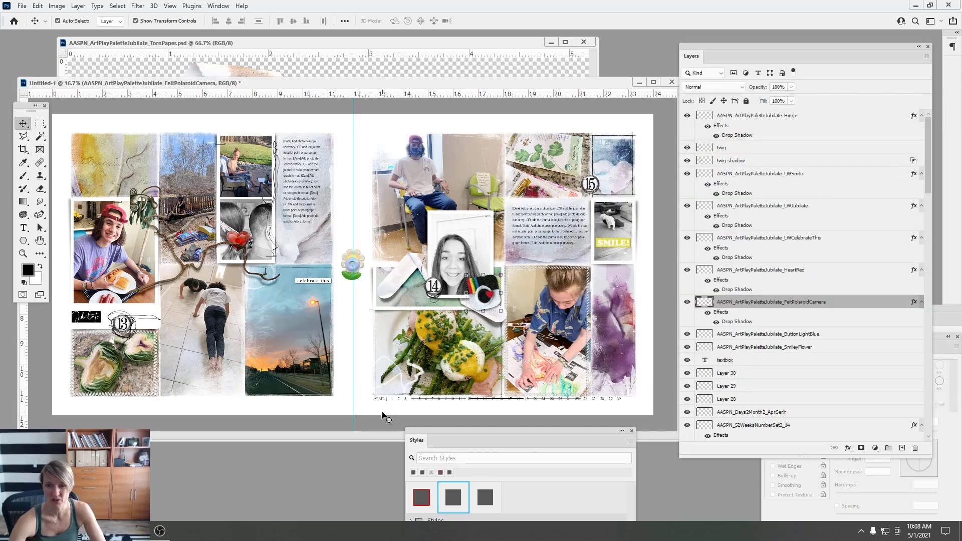
pyautogui.click(631, 432)
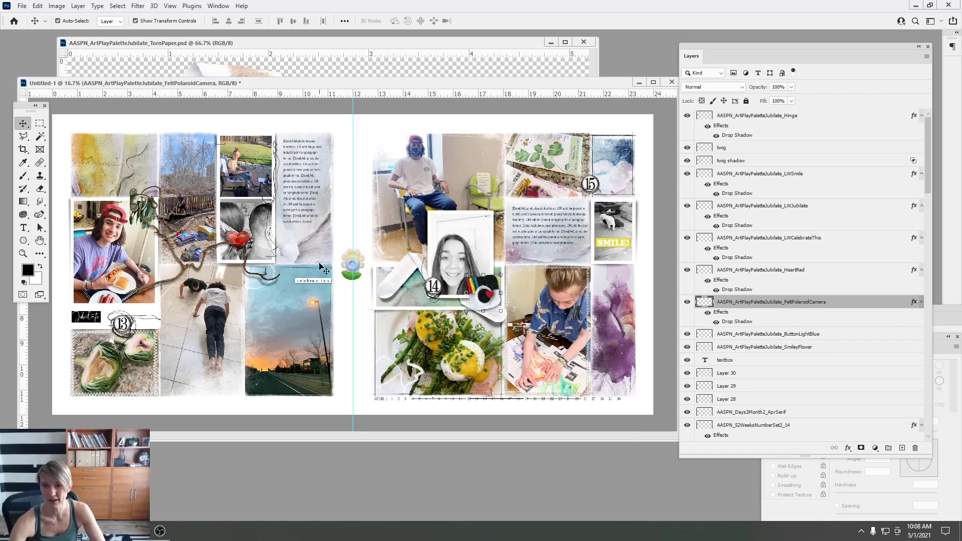
# Move the light blue button beside the felt camera and the smiley flower onto the twig leaves above the pancake photo
pyautogui.moveTo(359, 271); pyautogui.dragTo(154, 215)
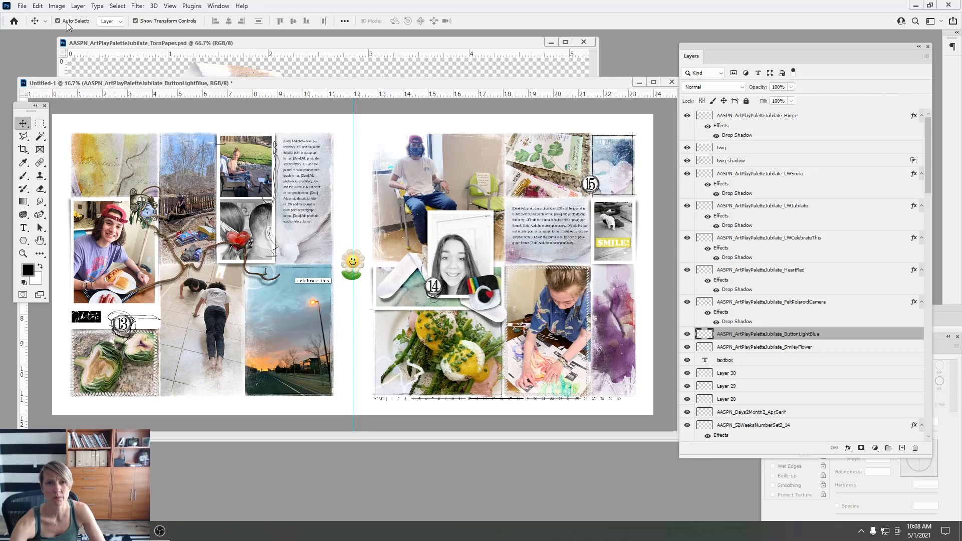
pyautogui.moveTo(200, 155); pyautogui.dragTo(517, 259)
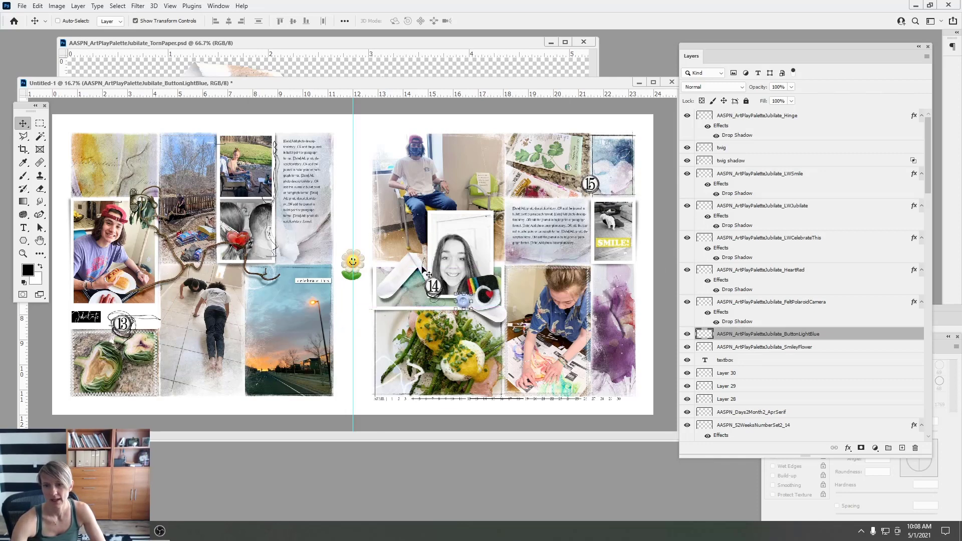
pyautogui.moveTo(363, 260); pyautogui.dragTo(150, 194)
pyautogui.click(69, 21)
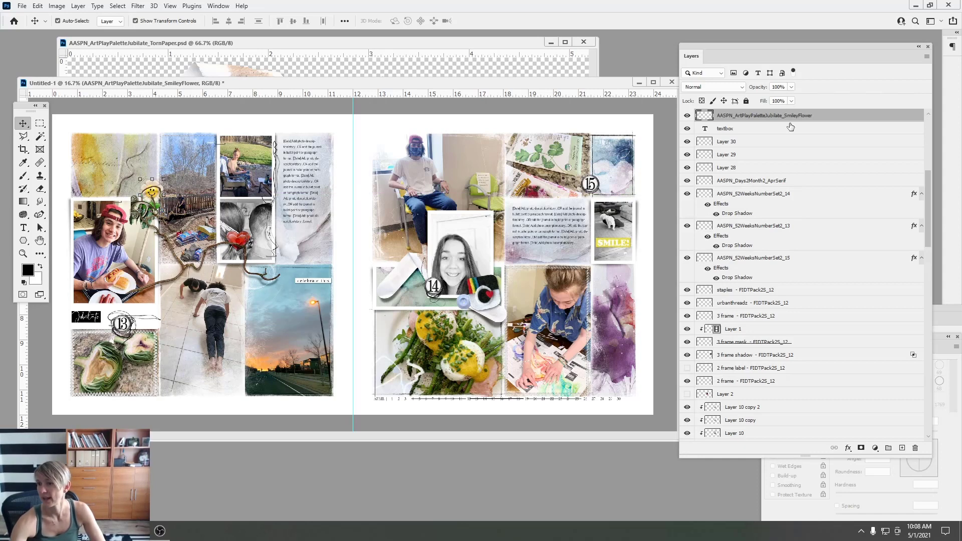
# Apply the middle drop shadow style to the smiley flower and the light blue button
pyautogui.moveTo(797, 51)
pyautogui.mouseDown()
pyautogui.moveTo(815, 366)
pyautogui.moveTo(699, 166)
pyautogui.moveTo(734, 123)
pyautogui.mouseUp()
pyautogui.moveTo(894, 341); pyautogui.dragTo(820, 390)
pyautogui.click(893, 323)
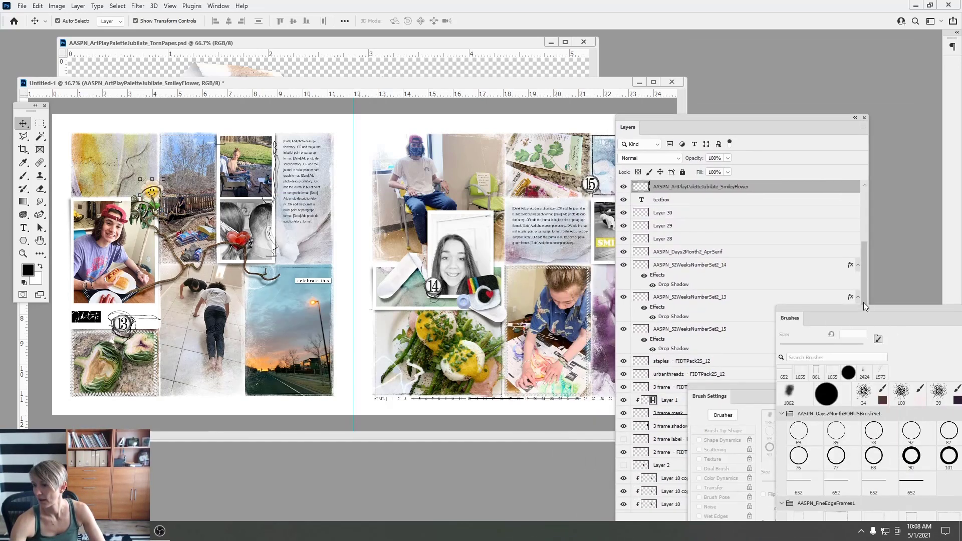
pyautogui.moveTo(707, 123)
pyautogui.mouseDown()
pyautogui.moveTo(801, 138)
pyautogui.moveTo(764, 152)
pyautogui.moveTo(911, 235)
pyautogui.moveTo(768, 235)
pyautogui.moveTo(761, 185)
pyautogui.mouseUp()
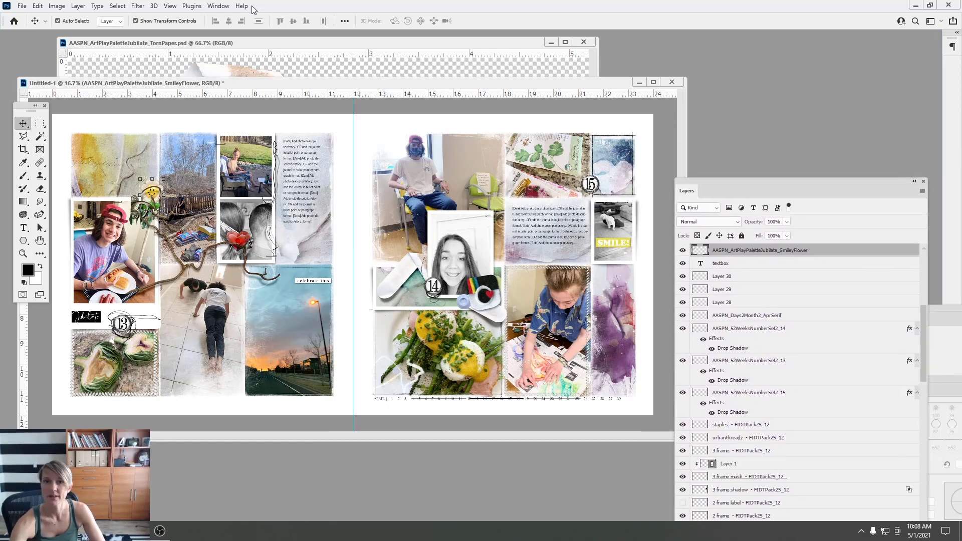
pyautogui.click(217, 6)
pyautogui.click(222, 331)
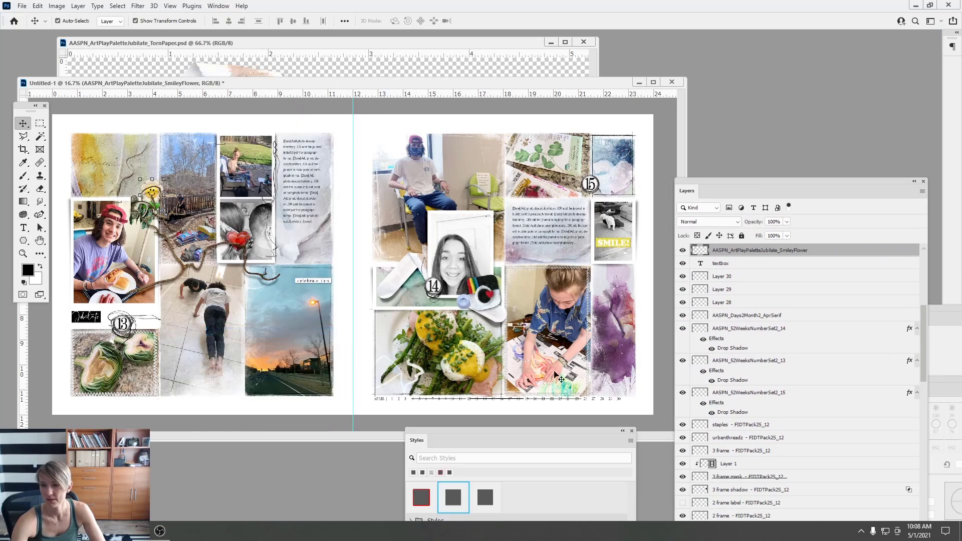
pyautogui.moveTo(542, 425); pyautogui.dragTo(808, 111)
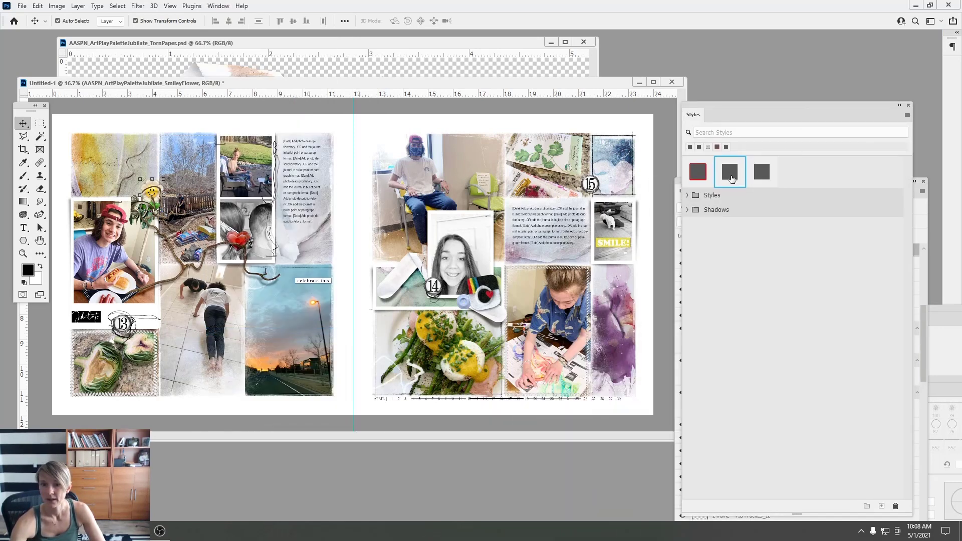
pyautogui.click(731, 178)
pyautogui.click(472, 307)
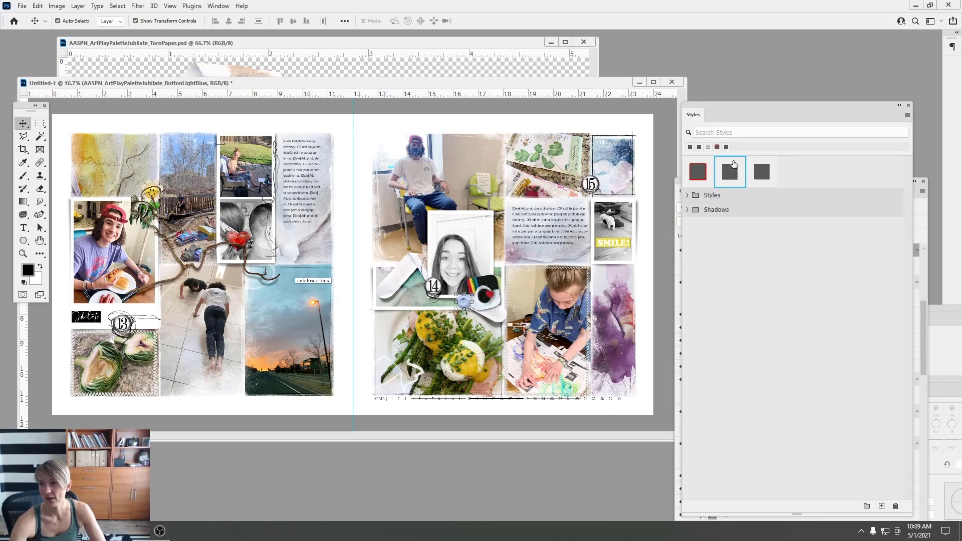
# Expand the AASPN_UrbanThreadz20LARGE and AASPN_UrbanStitchez14 brush sets to browse their thread brushes
pyautogui.moveTo(761, 111); pyautogui.dragTo(744, 258)
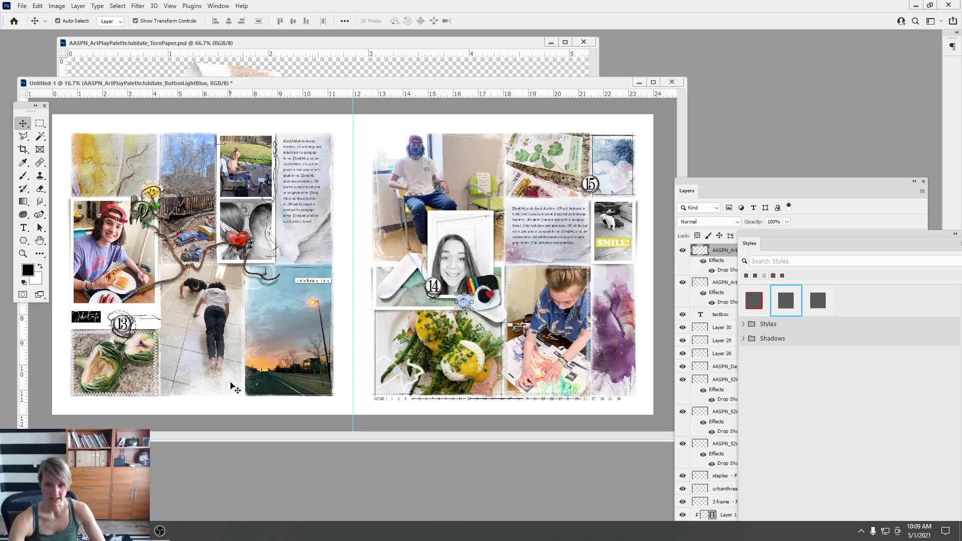
pyautogui.moveTo(783, 233); pyautogui.dragTo(721, 344)
pyautogui.moveTo(853, 187); pyautogui.dragTo(846, 349)
pyautogui.moveTo(800, 387)
pyautogui.mouseDown()
pyautogui.moveTo(809, 383)
pyautogui.moveTo(770, 333)
pyautogui.mouseUp()
pyautogui.moveTo(826, 308)
pyautogui.mouseDown()
pyautogui.moveTo(729, 173)
pyautogui.moveTo(759, 21)
pyautogui.mouseUp()
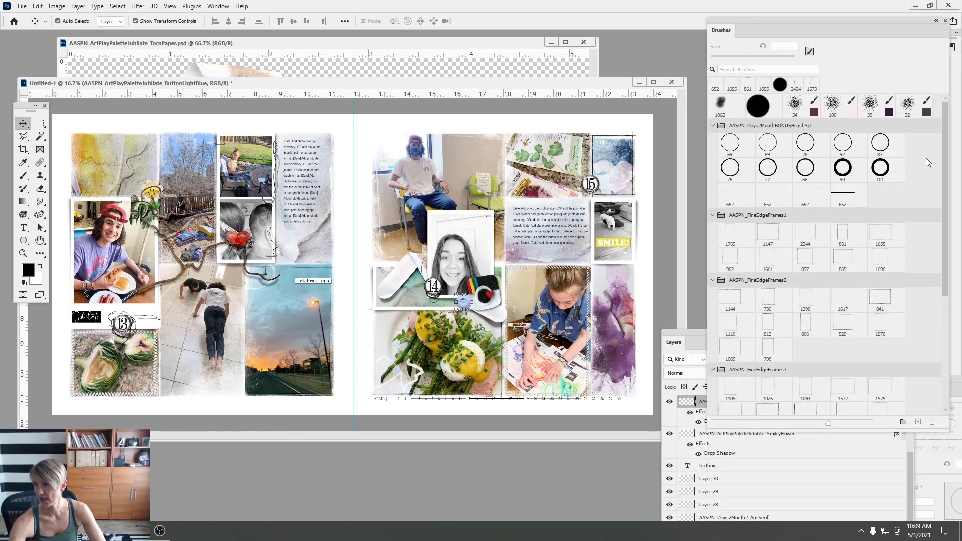
pyautogui.scroll(-5, 926, 158)
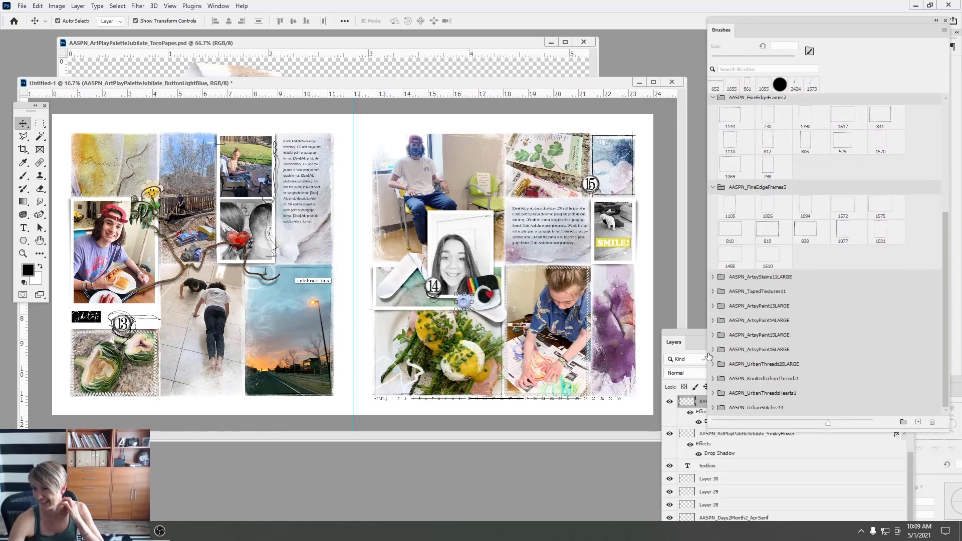
pyautogui.click(713, 364)
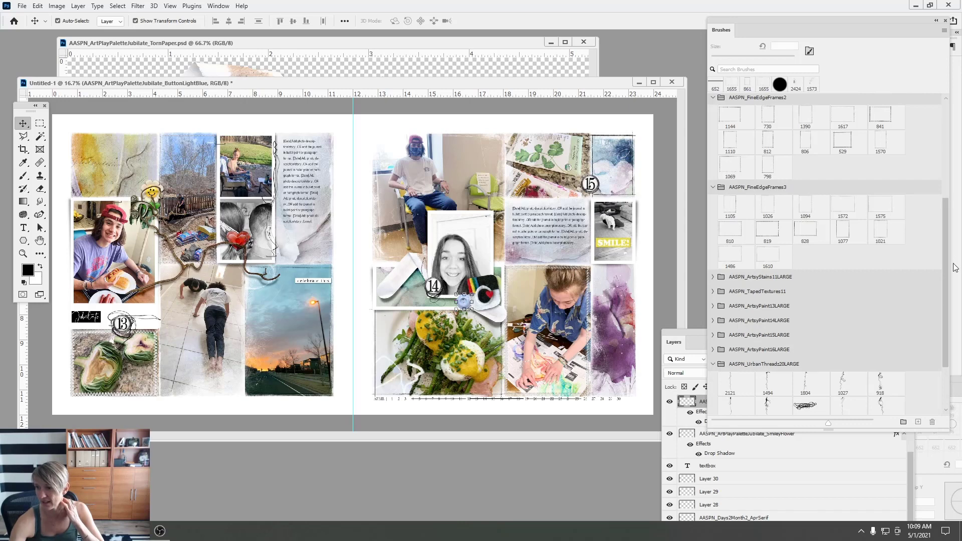
pyautogui.moveTo(950, 265); pyautogui.dragTo(949, 309)
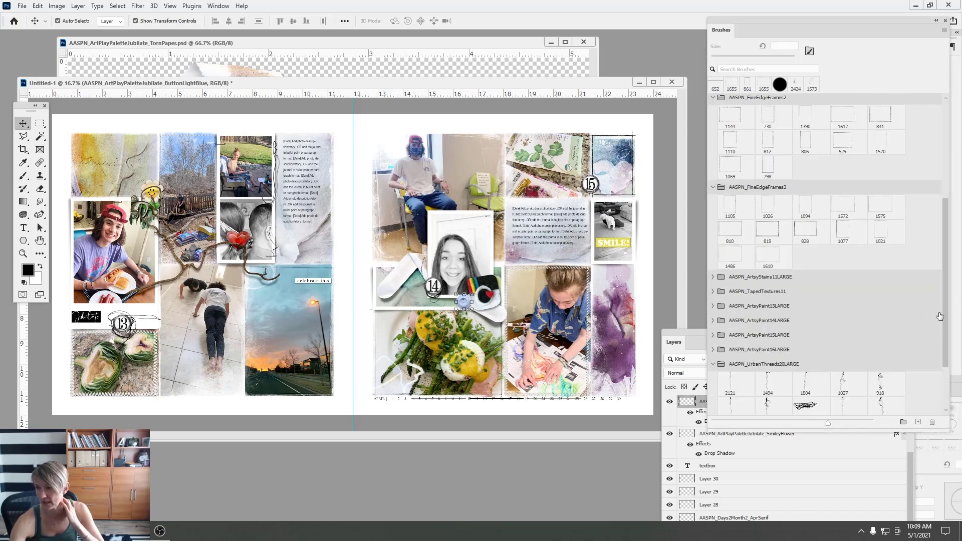
pyautogui.scroll(-2, 940, 316)
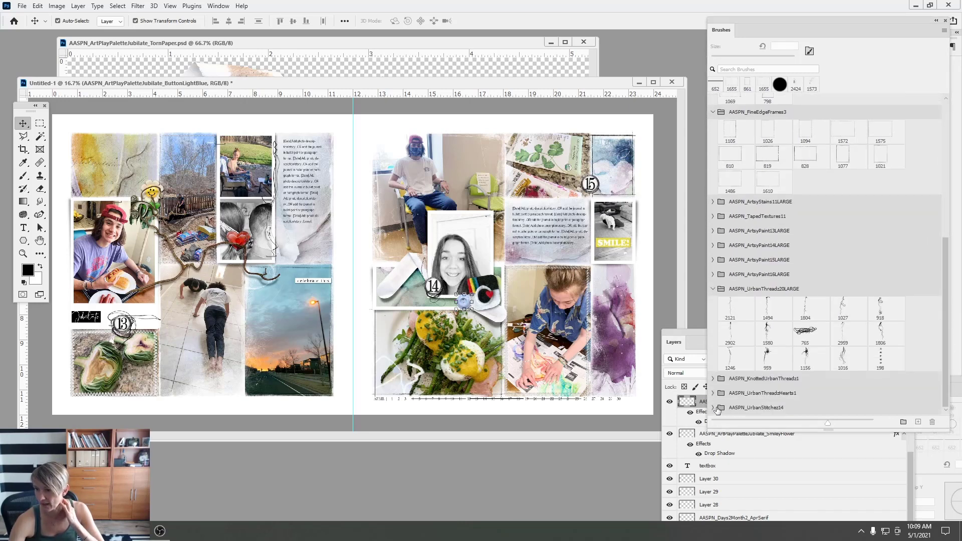
pyautogui.click(712, 407)
pyautogui.scroll(-2, 951, 328)
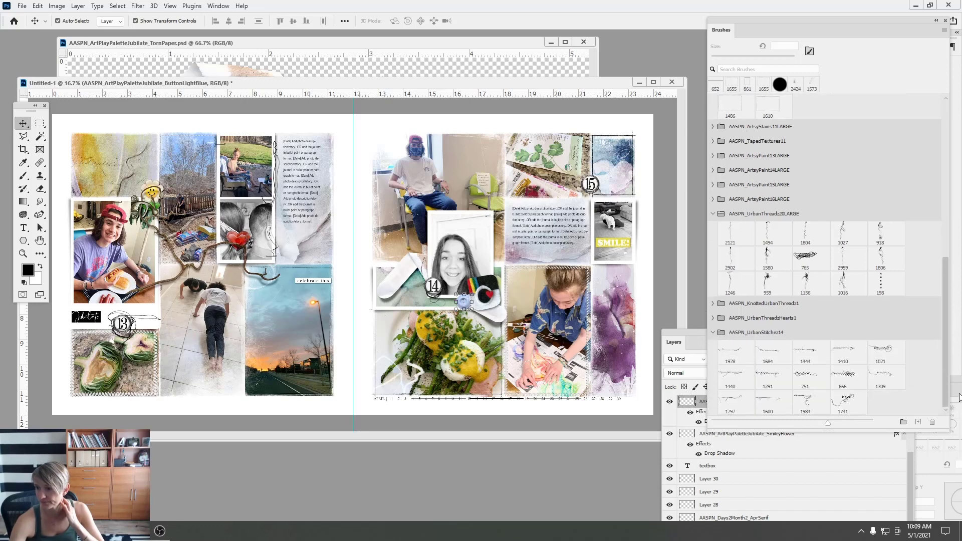
# Choose the 1444 px stitching brush from AASPN_UrbanStitchez14 and rotate its tip to 92°
pyautogui.click(847, 373)
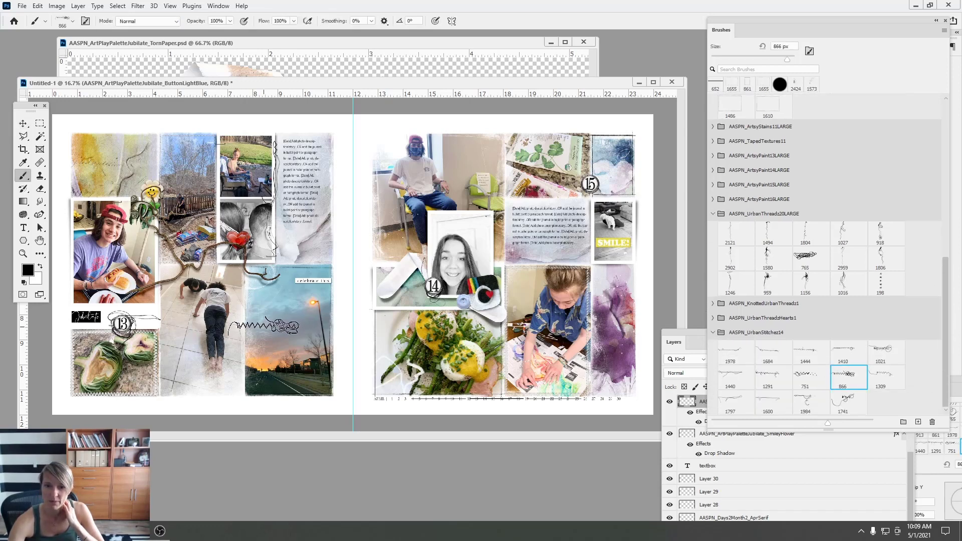
pyautogui.click(805, 352)
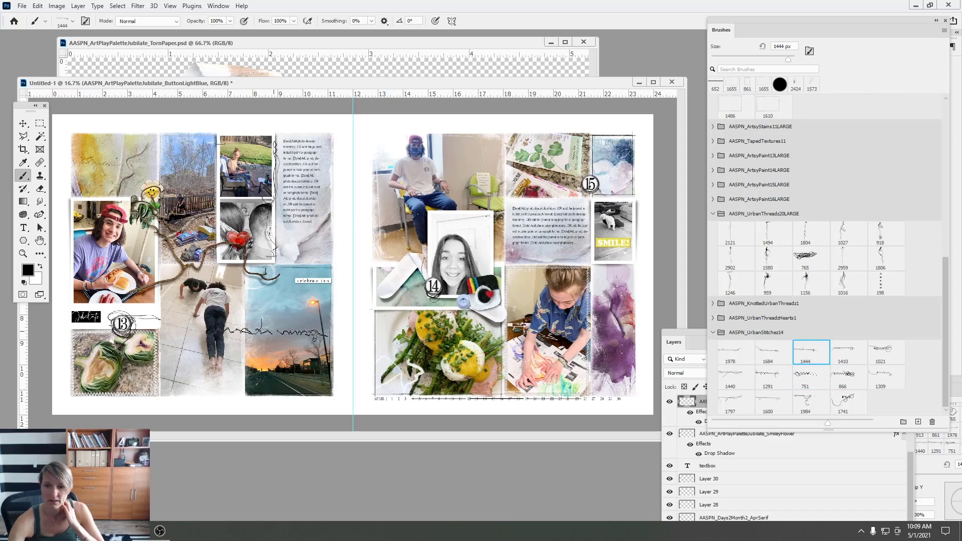
pyautogui.click(72, 21)
pyautogui.click(30, 40)
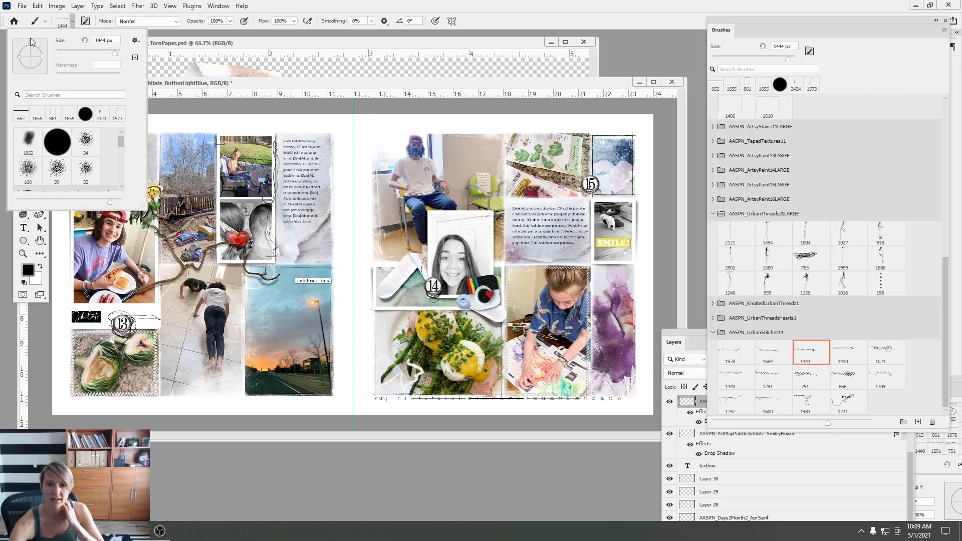
pyautogui.click(244, 84)
# Add a new layer above Layer 9 and stamp the 1444 px stitching vertically along the sunset photo's left edge
pyautogui.click(22, 124)
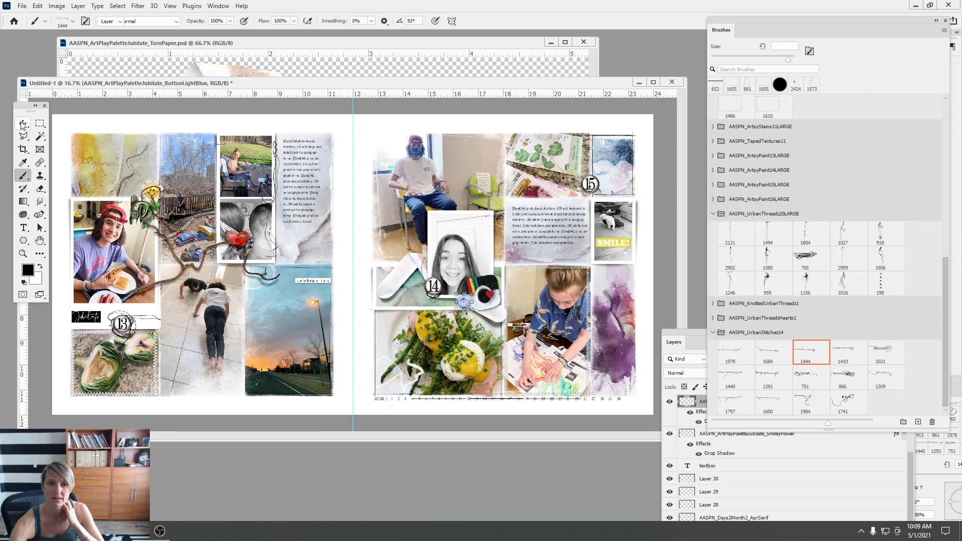
pyautogui.click(274, 292)
pyautogui.moveTo(692, 332)
pyautogui.mouseDown()
pyautogui.moveTo(718, 109)
pyautogui.moveTo(711, 80)
pyautogui.mouseUp()
pyautogui.click(790, 457)
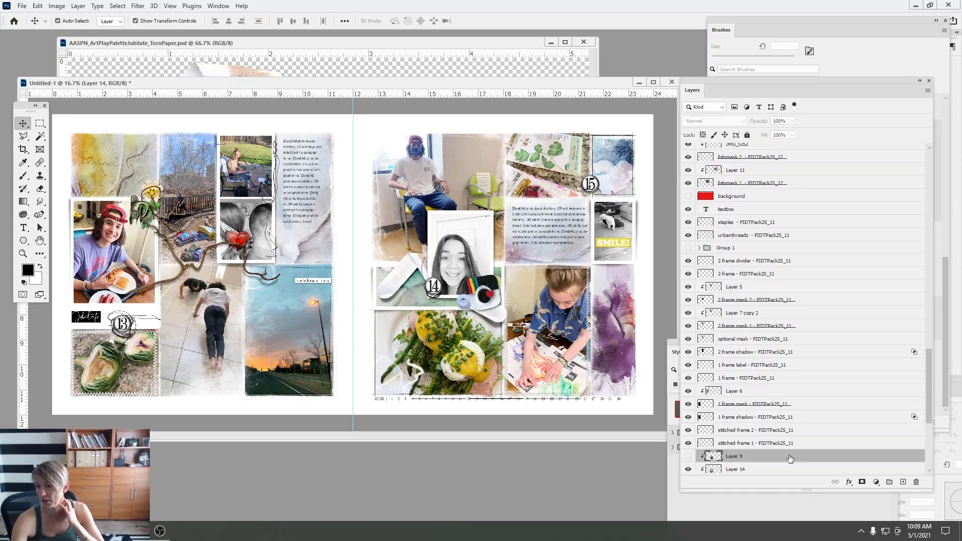
pyautogui.click(903, 483)
pyautogui.click(23, 175)
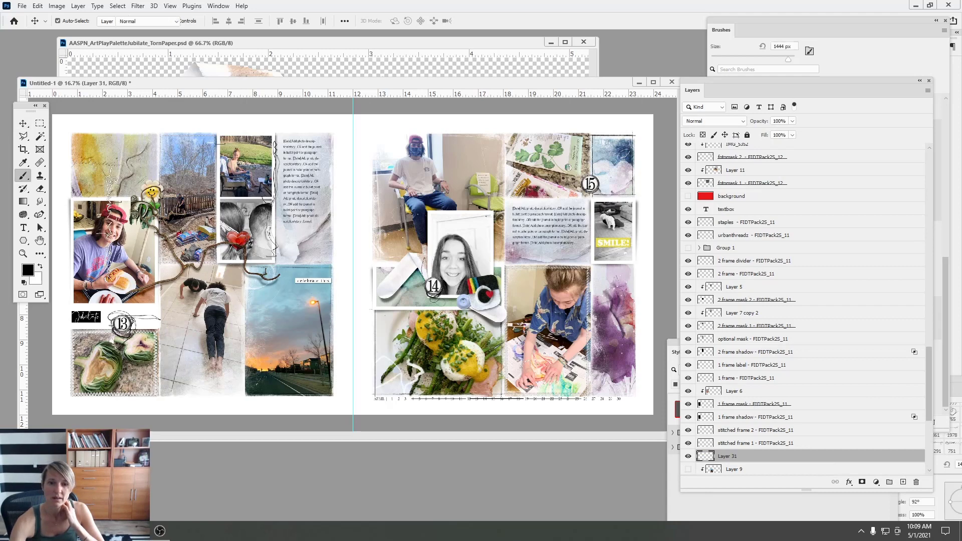
pyautogui.click(246, 337)
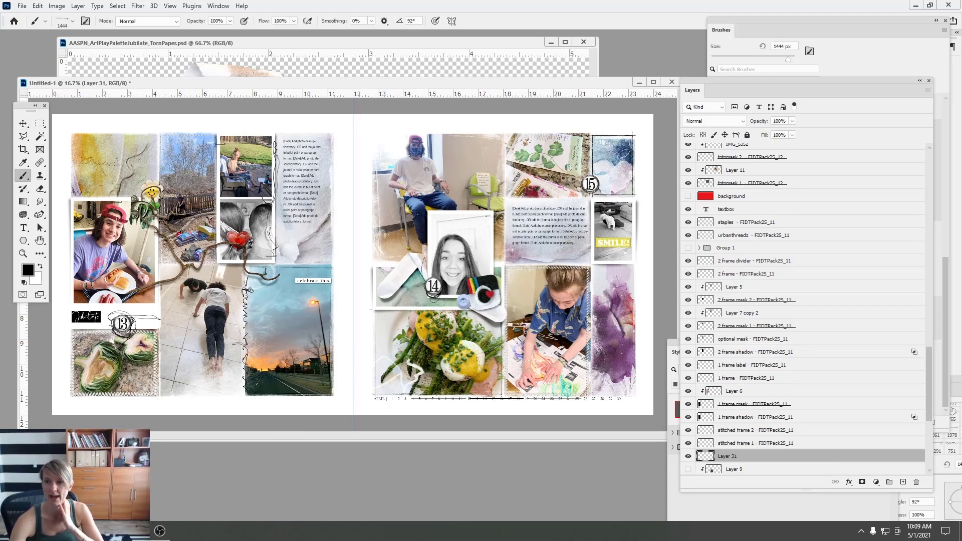
# Select the leaf photo's layer and choose the 1156 px thread brush from AASPN_UrbanThreadz20LARGE, undoing the stray stamp
pyautogui.click(22, 124)
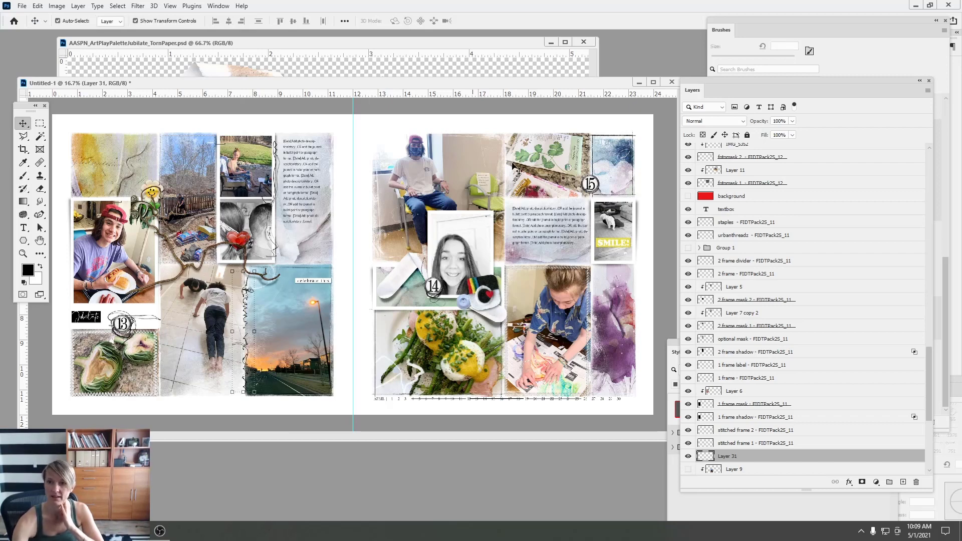
pyautogui.click(515, 147)
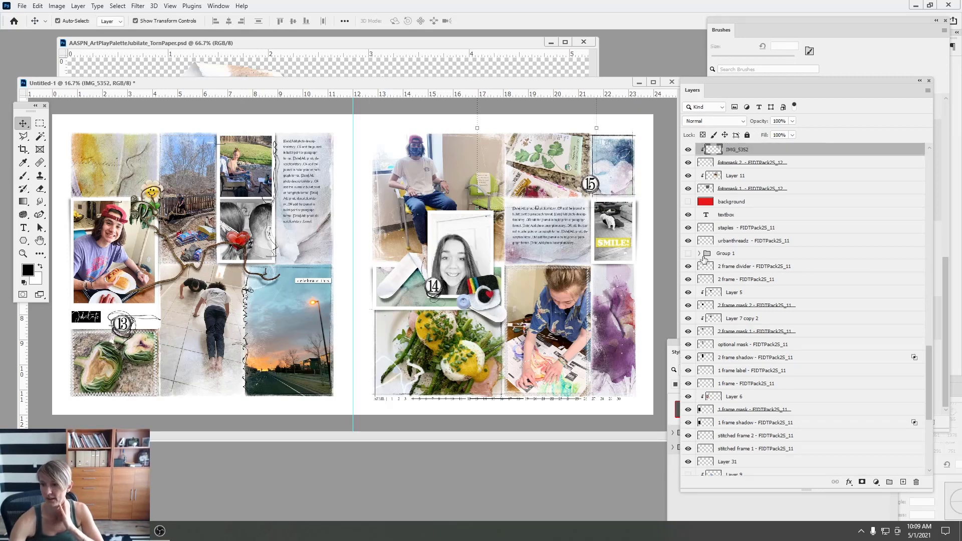
pyautogui.moveTo(710, 81)
pyautogui.mouseDown()
pyautogui.moveTo(719, 88)
pyautogui.moveTo(738, 397)
pyautogui.mouseUp()
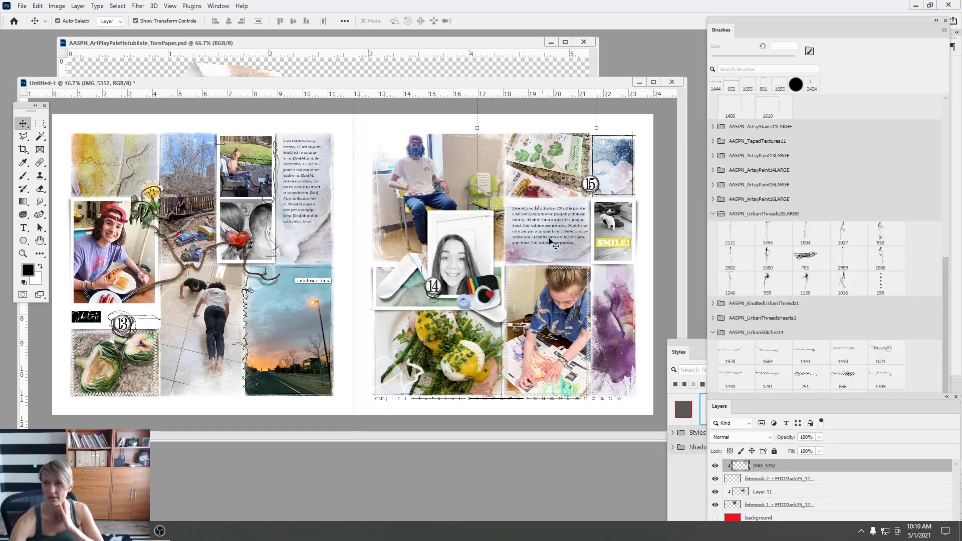
pyautogui.click(805, 279)
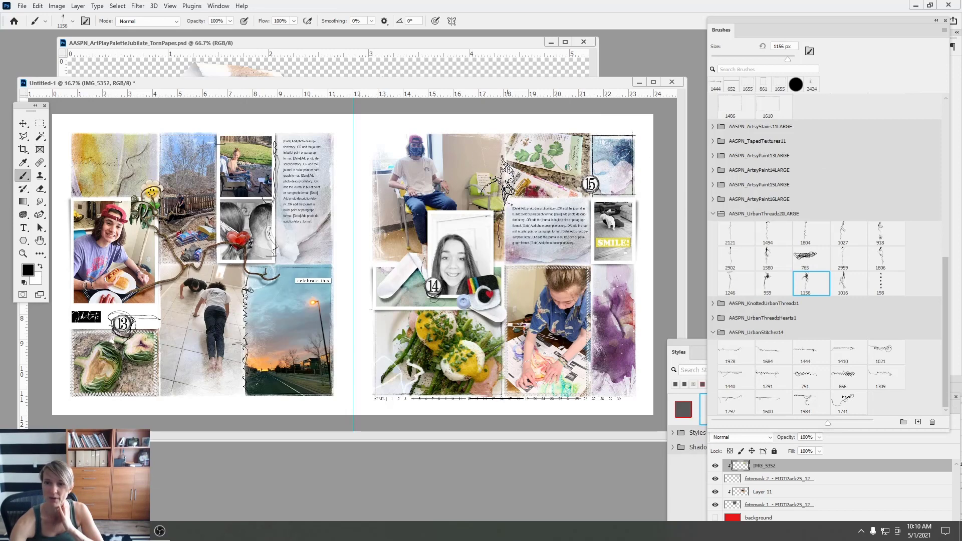
pyautogui.click(23, 124)
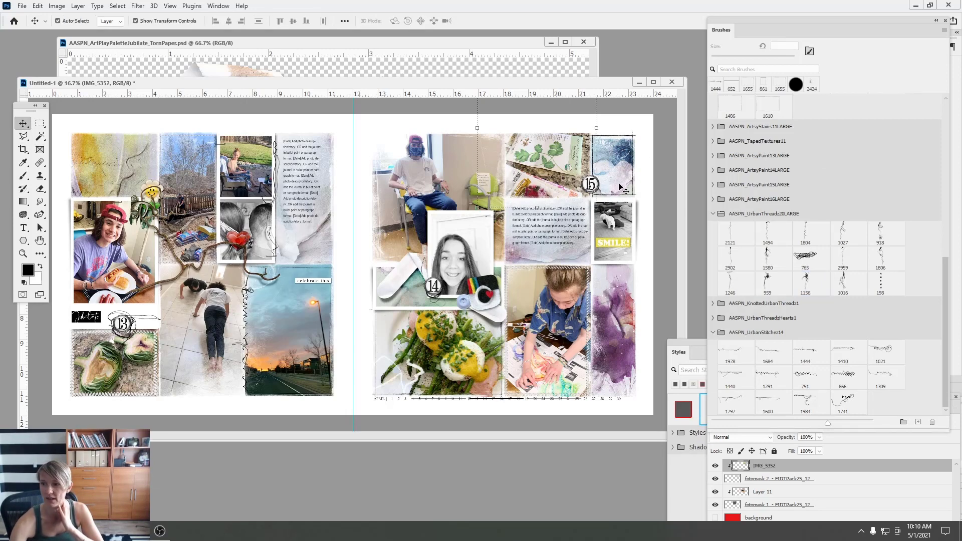
pyautogui.click(805, 279)
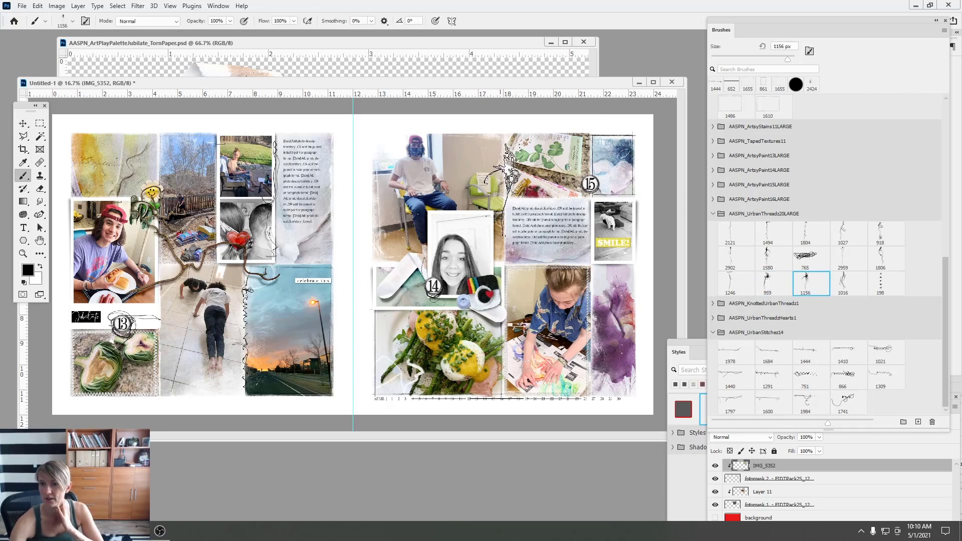
pyautogui.click(43, 6)
pyautogui.click(50, 16)
# Add a new layer directly above the leaf photo's IMG_5352 layer
pyautogui.click(747, 464)
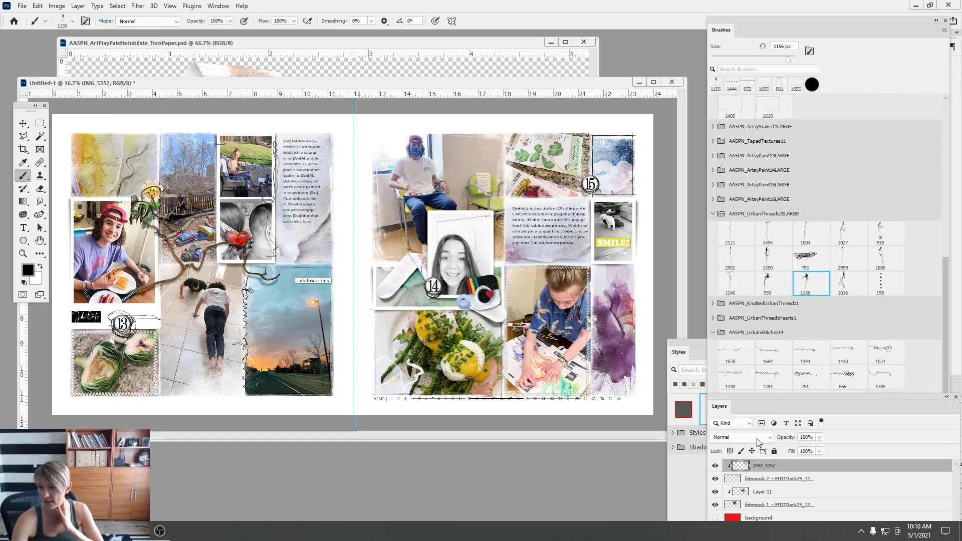
pyautogui.moveTo(744, 395)
pyautogui.mouseDown()
pyautogui.moveTo(733, 387)
pyautogui.moveTo(718, 163)
pyautogui.mouseUp()
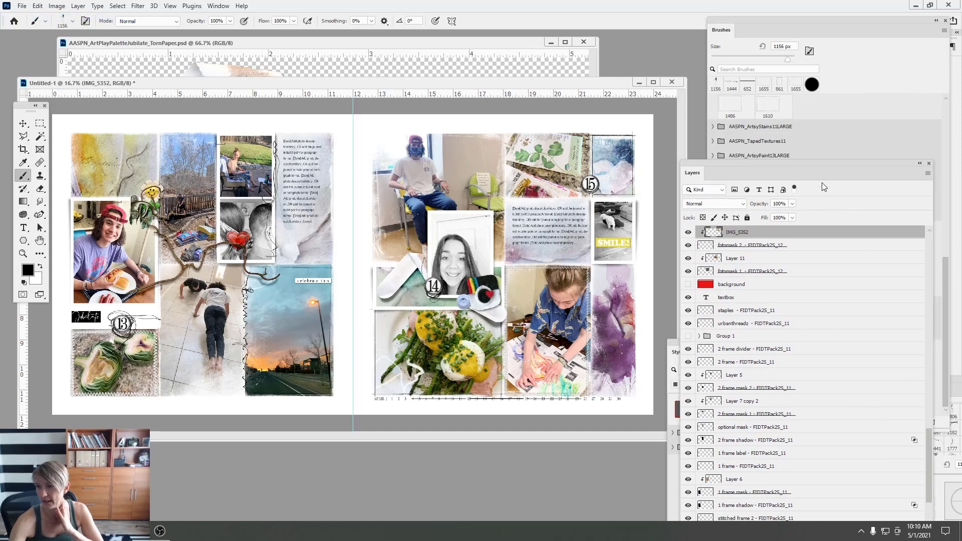
pyautogui.moveTo(798, 160); pyautogui.dragTo(805, 73)
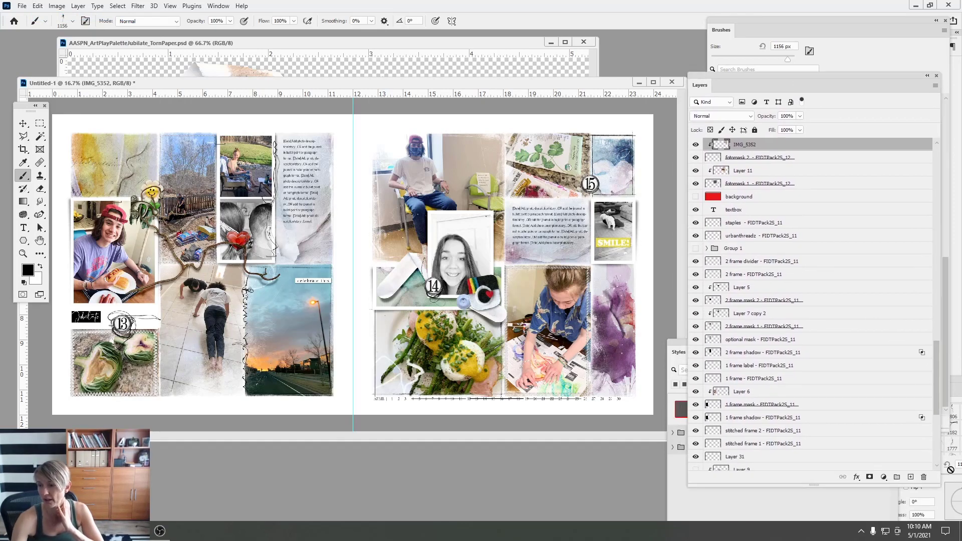
pyautogui.click(909, 477)
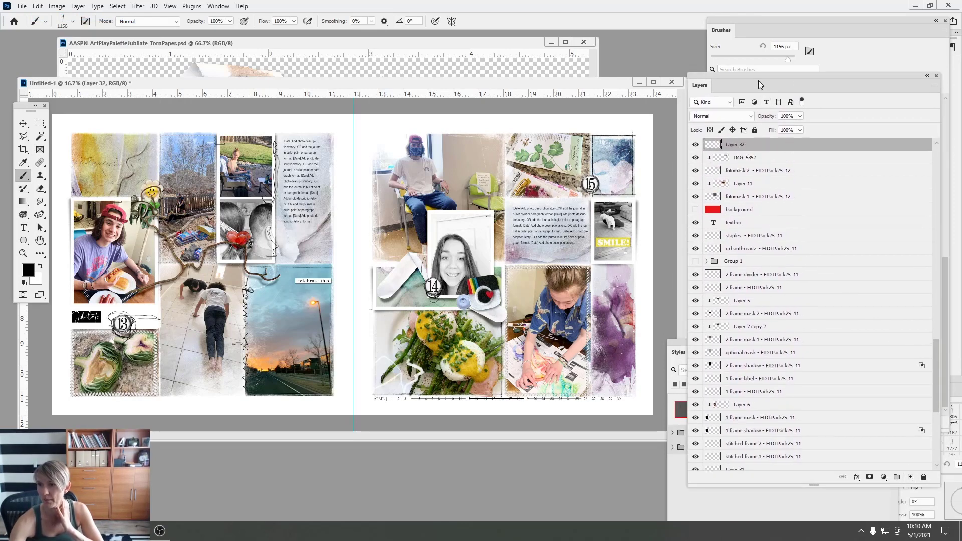
pyautogui.moveTo(758, 80)
pyautogui.mouseDown()
pyautogui.moveTo(800, 245)
pyautogui.moveTo(816, 416)
pyautogui.mouseUp()
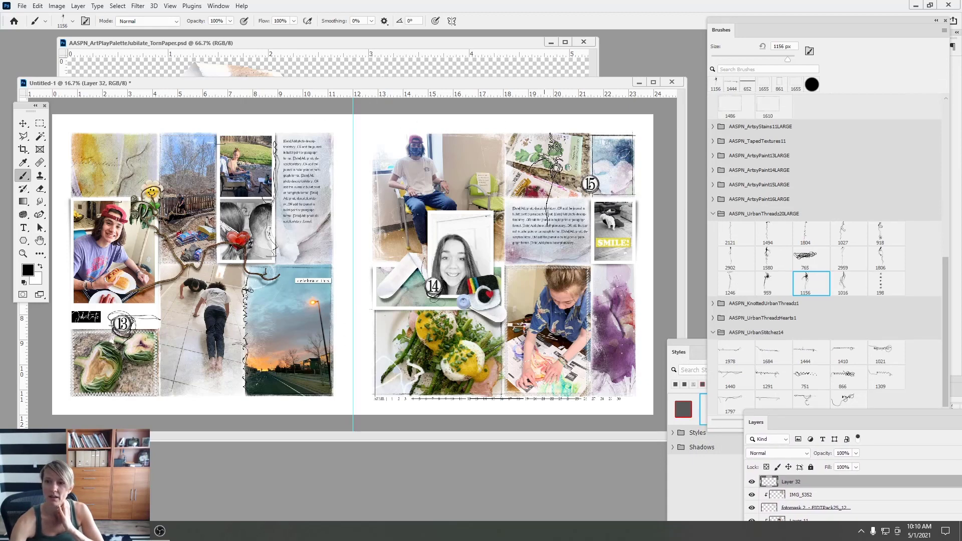
# Try stamping the 1156 px thread over the leaf photo's left edge, and undo the stamp
pyautogui.click(498, 187)
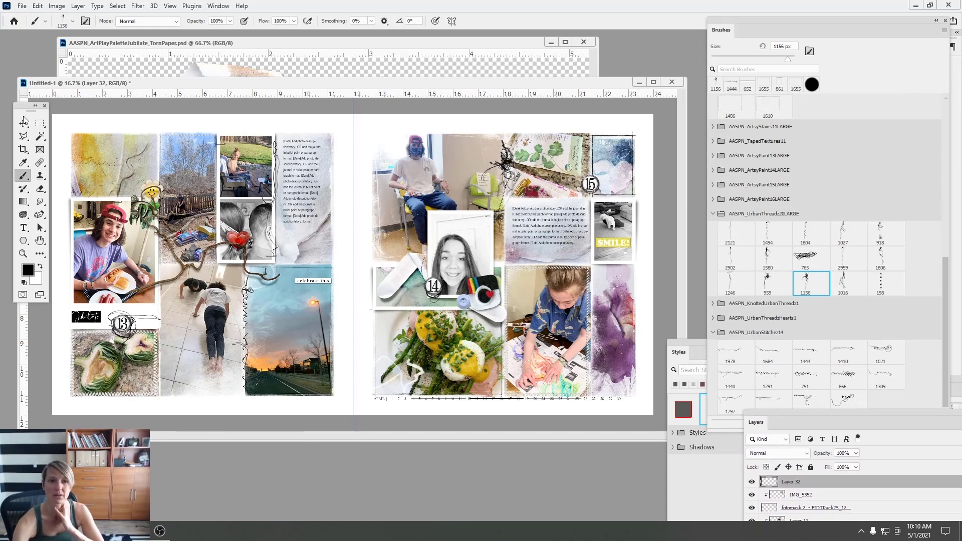
pyautogui.click(37, 6)
pyautogui.click(31, 4)
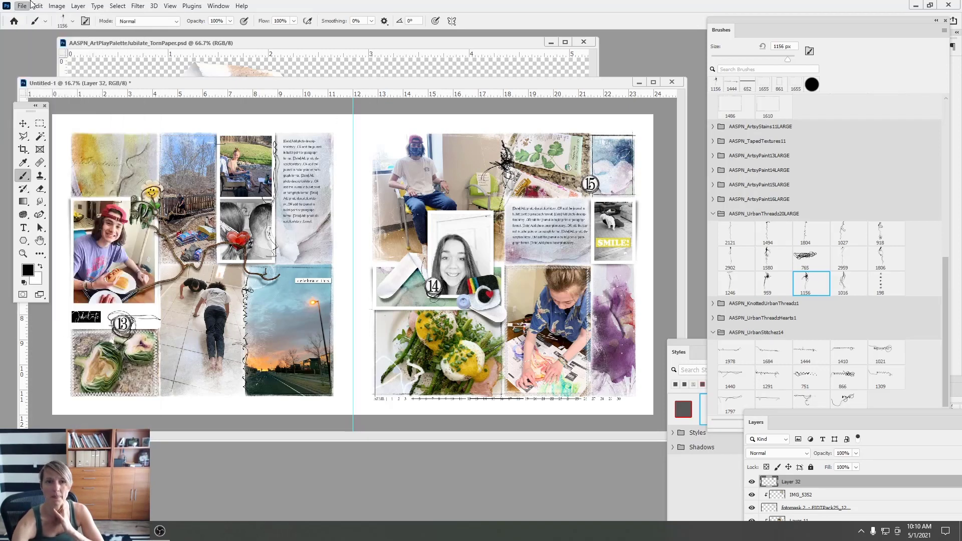
pyautogui.click(37, 5)
pyautogui.click(51, 17)
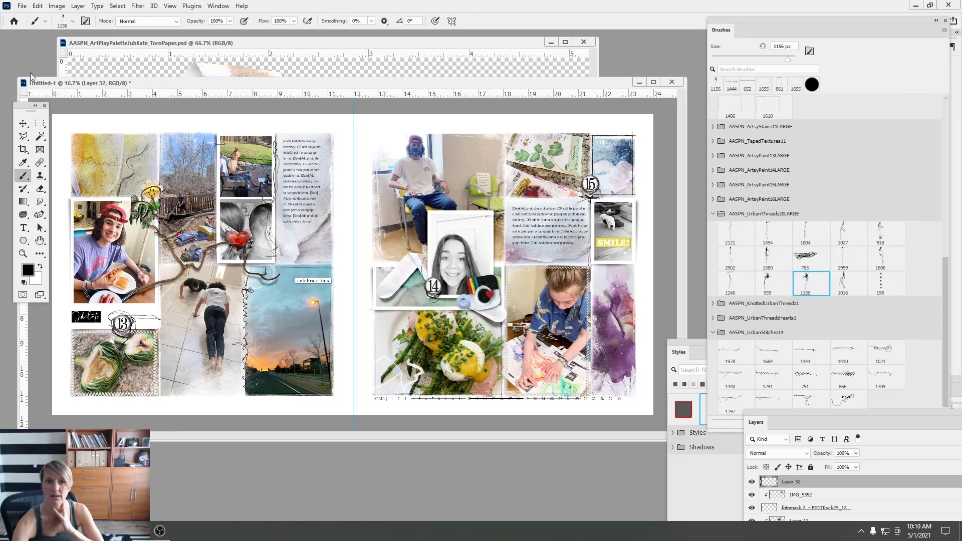
# Move Layer 32 up beneath the light blue button's layer and stamp the 1156 px thread over the number 15 circle
pyautogui.moveTo(779, 486); pyautogui.dragTo(782, 476)
pyautogui.moveTo(790, 416); pyautogui.dragTo(742, 173)
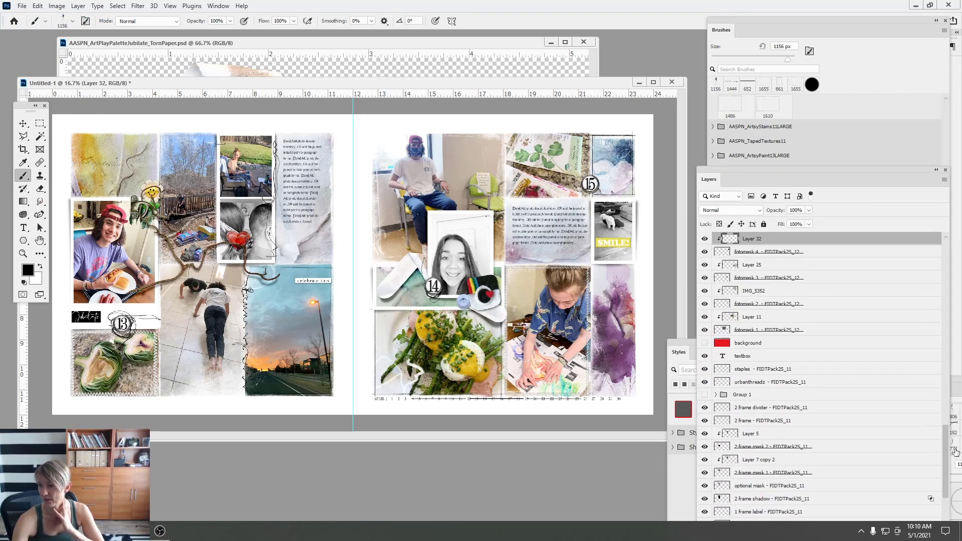
pyautogui.moveTo(946, 456); pyautogui.dragTo(946, 409)
pyautogui.moveTo(742, 452)
pyautogui.mouseDown()
pyautogui.moveTo(777, 209)
pyautogui.moveTo(760, 205)
pyautogui.moveTo(754, 270)
pyautogui.moveTo(750, 156)
pyautogui.moveTo(735, 270)
pyautogui.mouseUp()
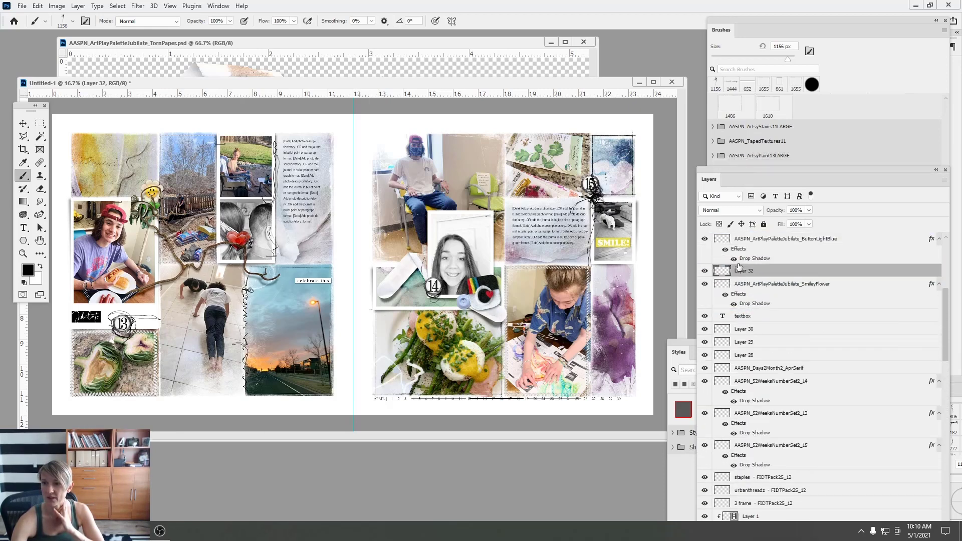
pyautogui.moveTo(608, 127); pyautogui.dragTo(163, 232)
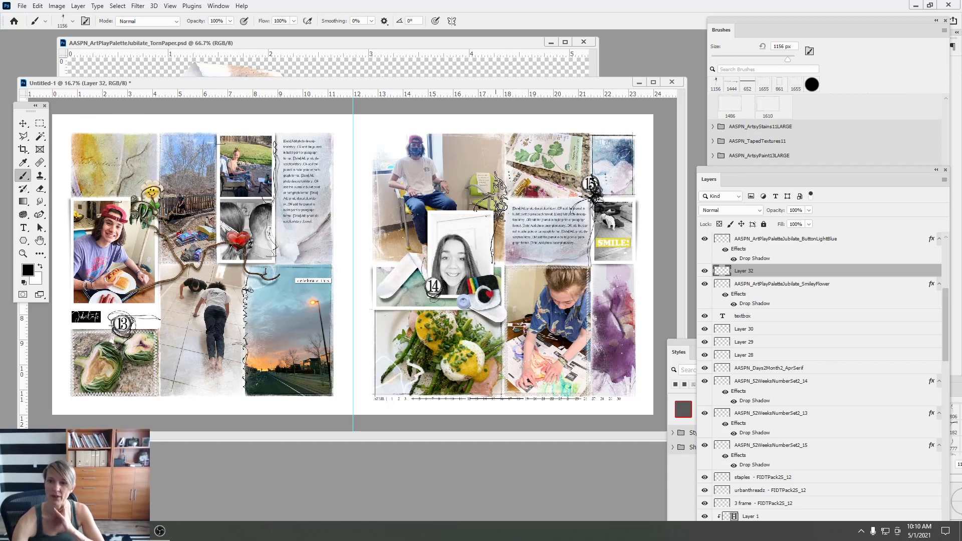
pyautogui.click(22, 123)
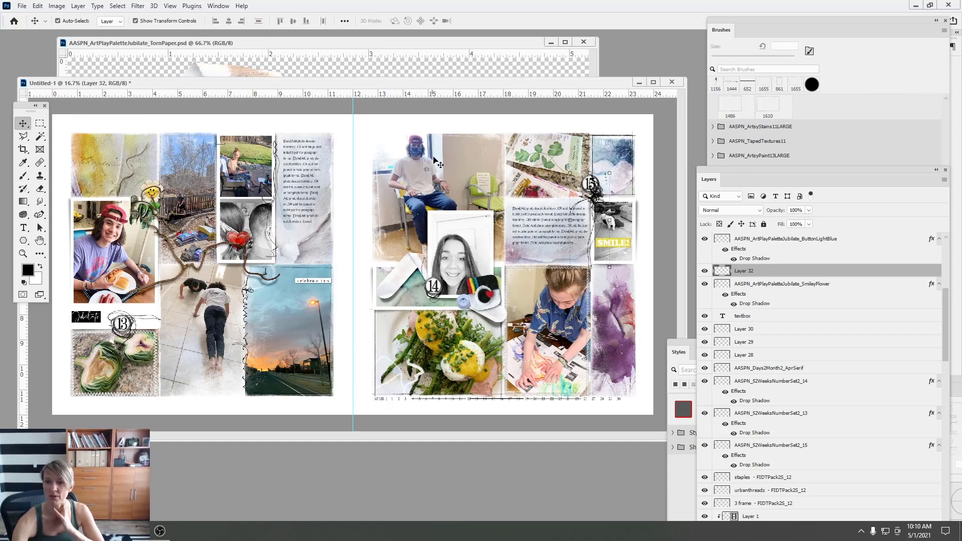
pyautogui.click(444, 166)
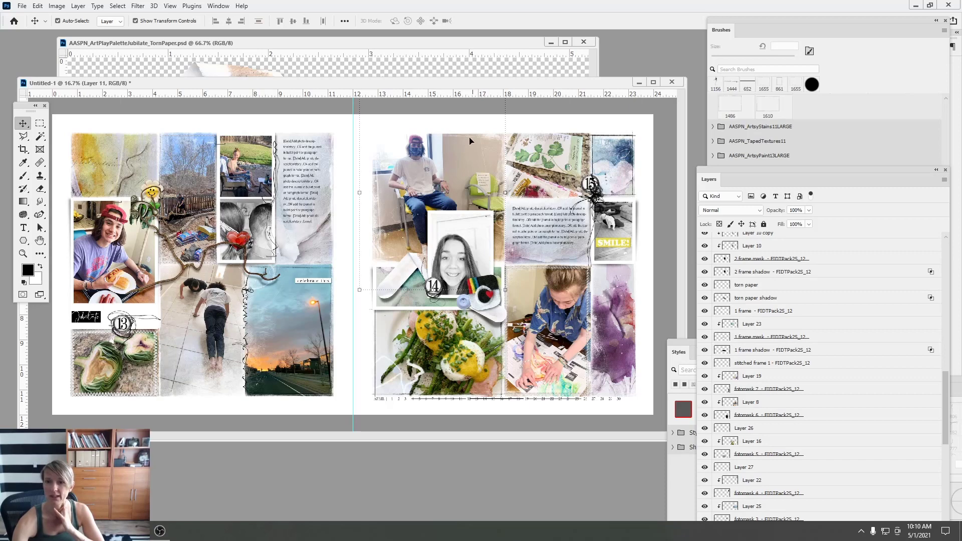
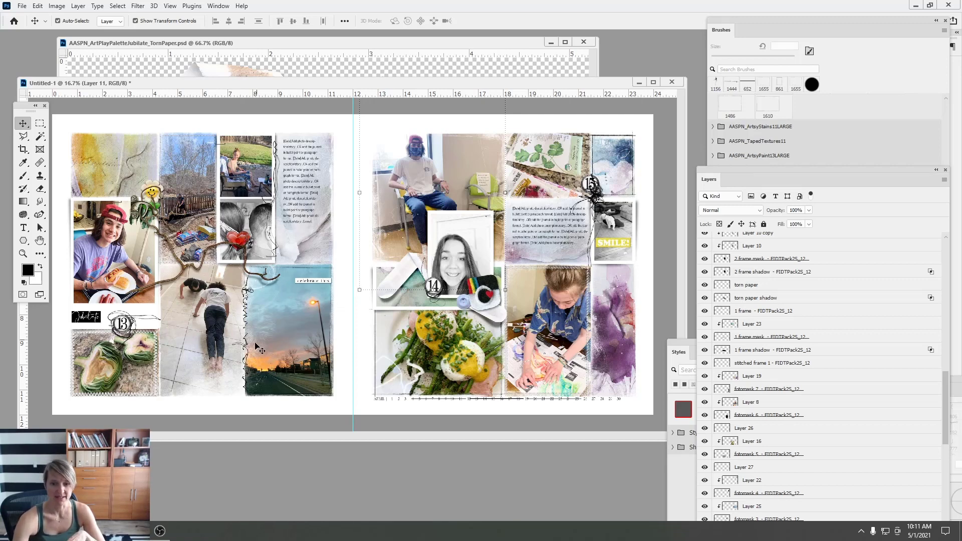
# Select the sunset photo's layer, switch to File Explorer and open the Celebrate WordART Mix No 3 folder inside Jubilate
pyautogui.click(283, 324)
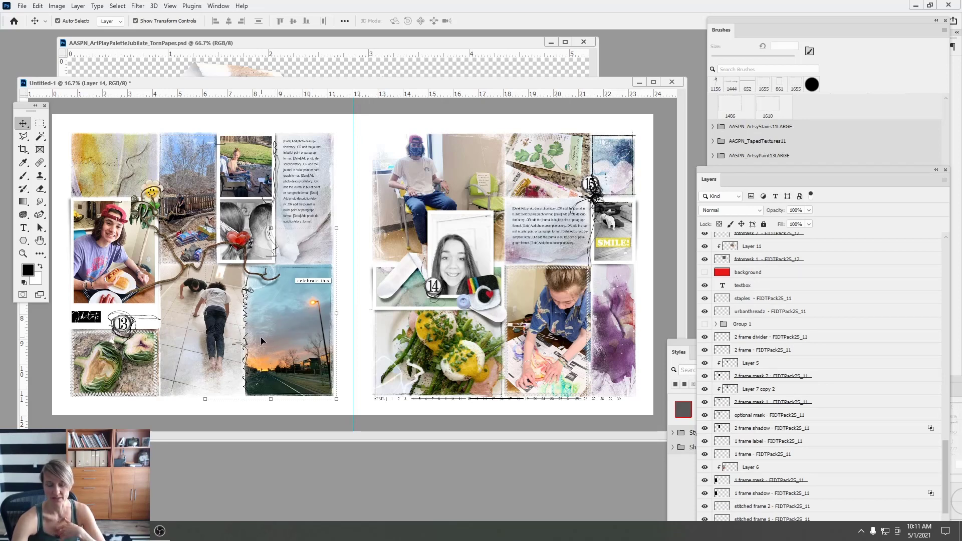
pyautogui.click(135, 531)
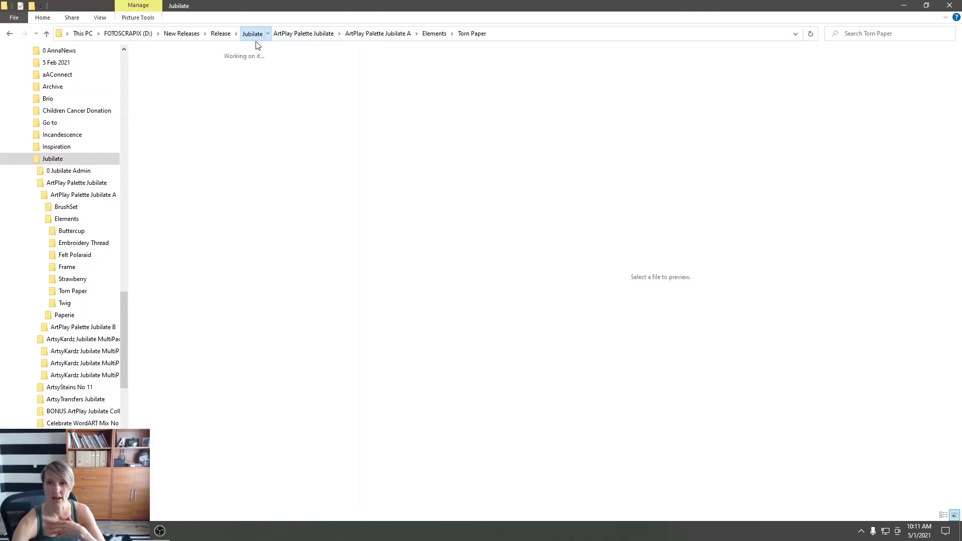
pyautogui.click(253, 33)
pyautogui.doubleClick(277, 156)
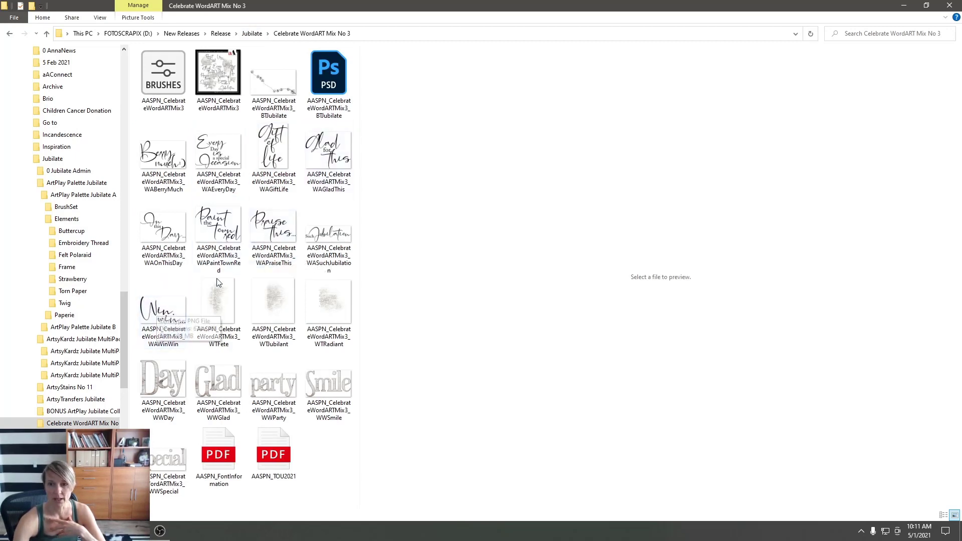
# Place the AASPN_CelebrateWordARTMix3_WAGladThis word art over the sunset photo and scale it to about 98%
pyautogui.click(328, 161)
pyautogui.moveTo(338, 157); pyautogui.dragTo(262, 316)
pyautogui.moveTo(366, 255); pyautogui.dragTo(298, 308)
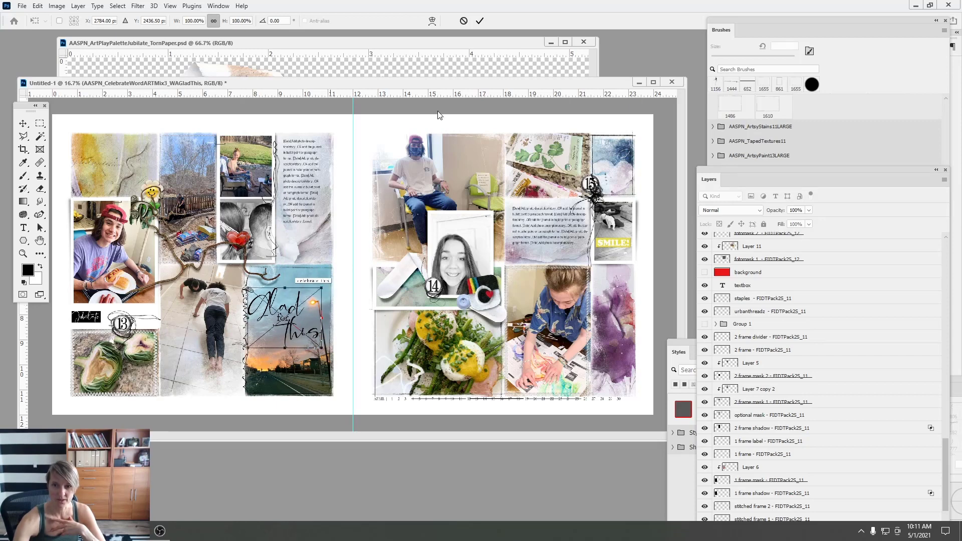
pyautogui.click(480, 21)
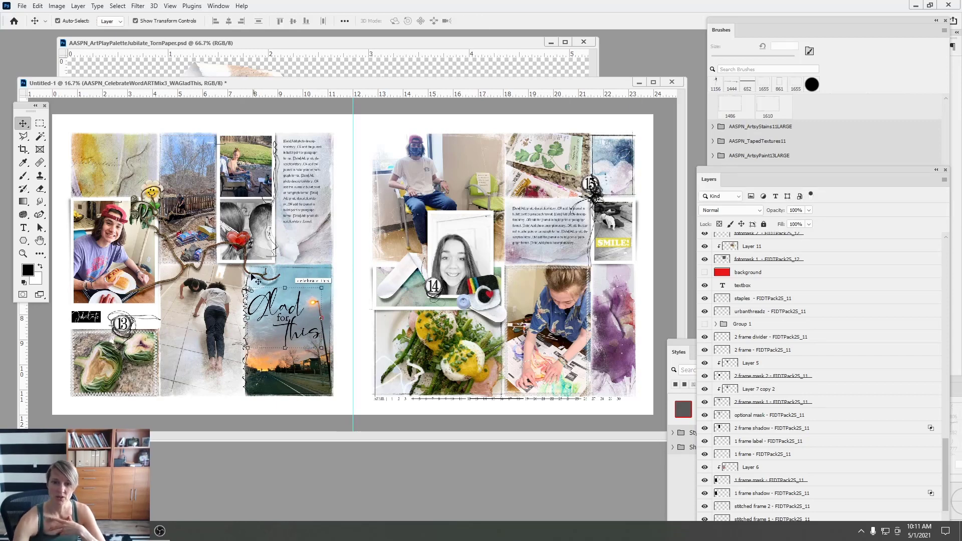
pyautogui.hotkey('ctrl', 't')
pyautogui.moveTo(246, 289); pyautogui.dragTo(249, 289)
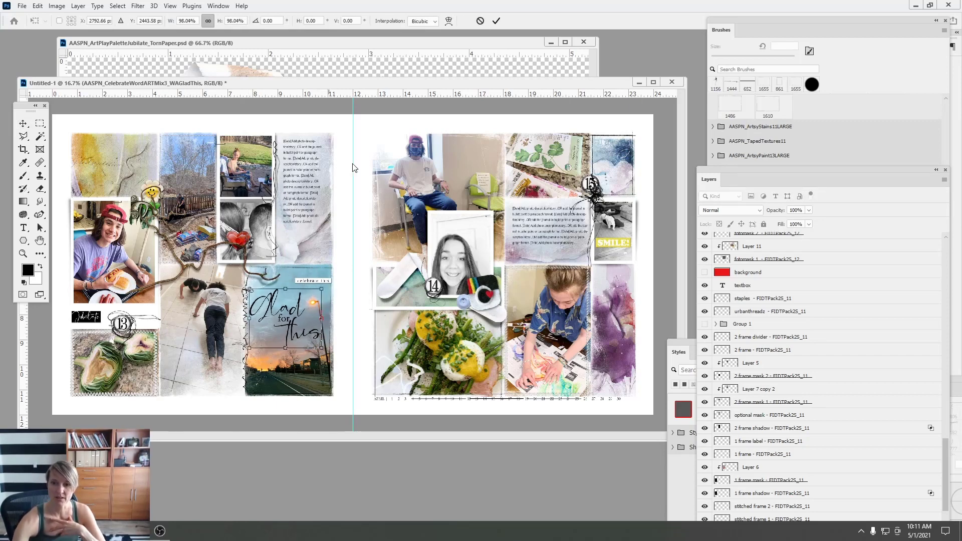
pyautogui.click(496, 21)
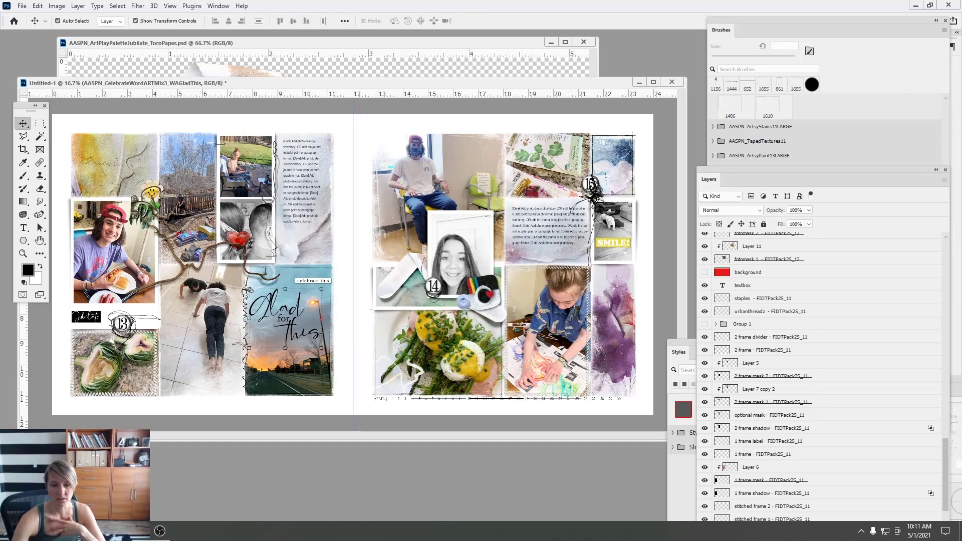
# Switch to File Explorer and preview the wooden Smile, party, Glad, Day and special word art and the beaded Jubilate string
pyautogui.moveTo(135, 531)
pyautogui.click(134, 501)
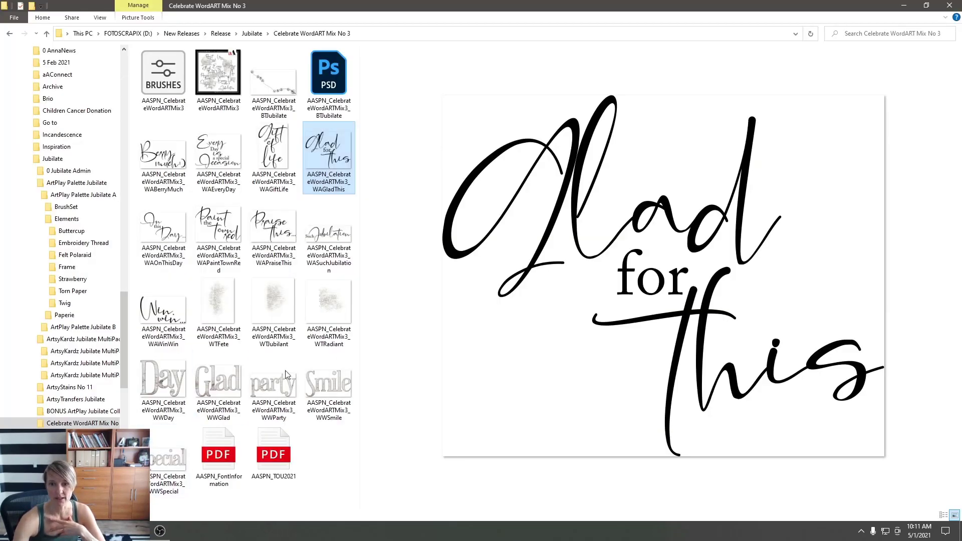
pyautogui.click(324, 389)
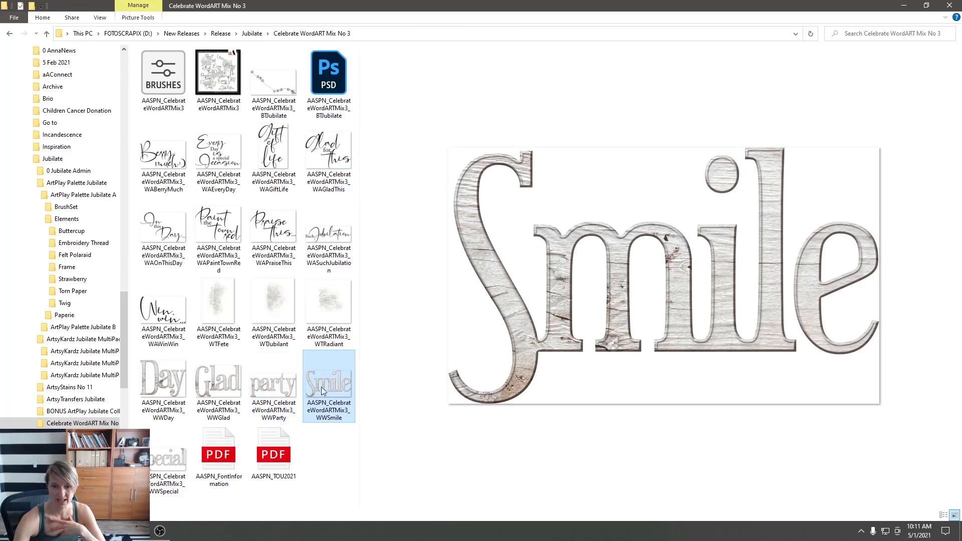
pyautogui.click(281, 387)
pyautogui.click(200, 396)
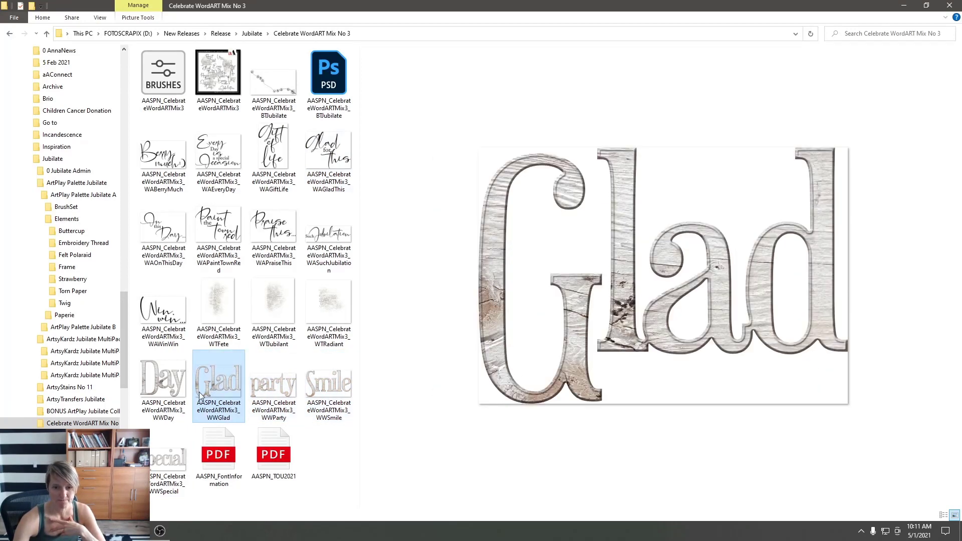
pyautogui.click(171, 387)
pyautogui.click(164, 462)
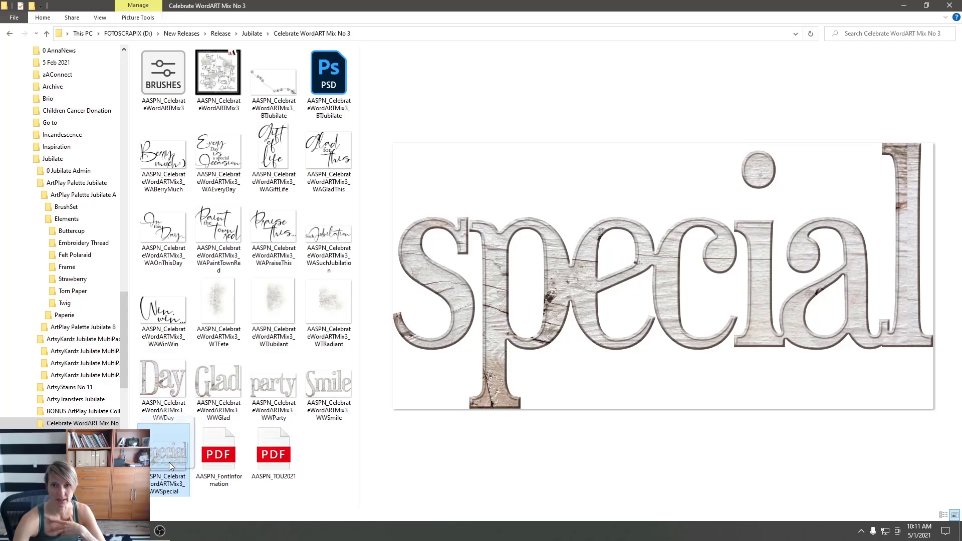
pyautogui.click(269, 89)
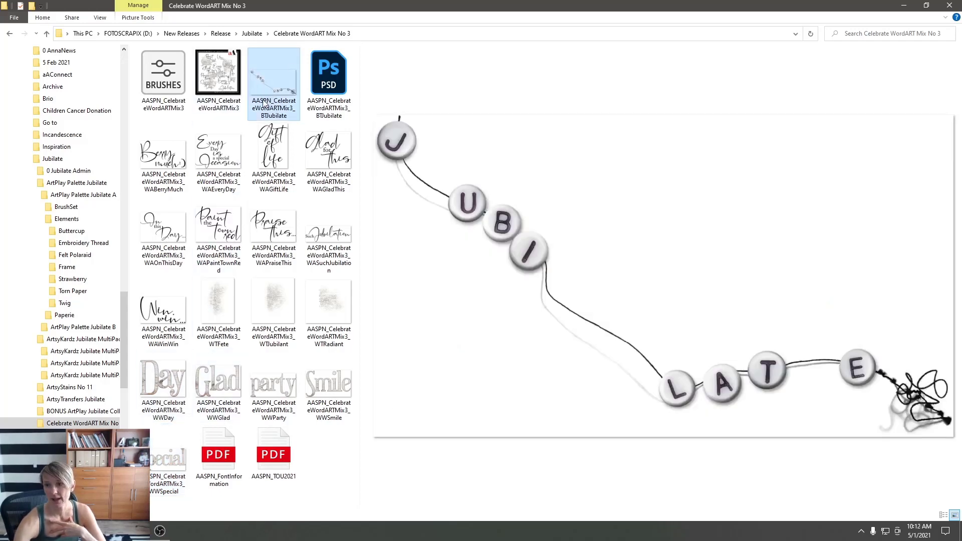
# Open the WordART folder in BONUS ArtPlay Jubilate Collection, previewing the collection sheet and the wooden win word art
pyautogui.click(252, 33)
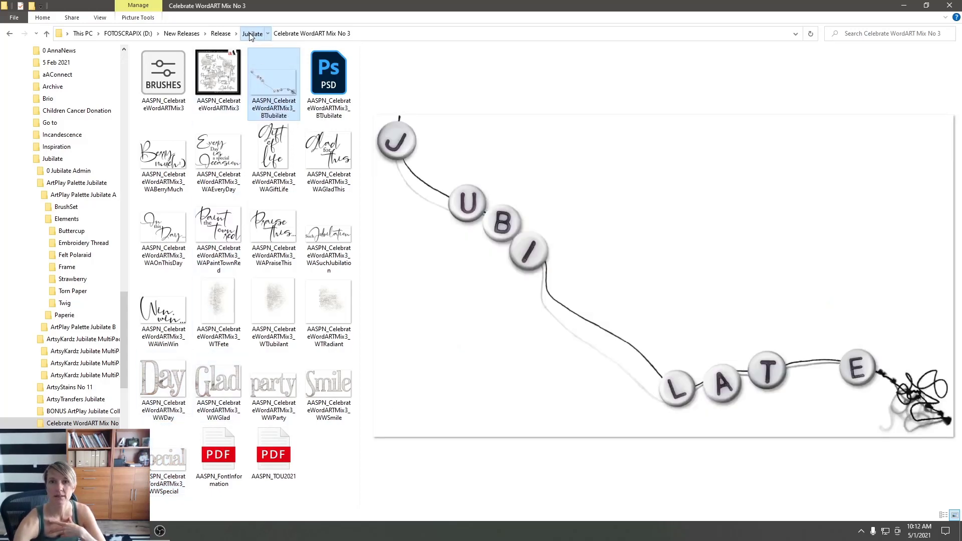
pyautogui.click(227, 148)
pyautogui.doubleClick(227, 148)
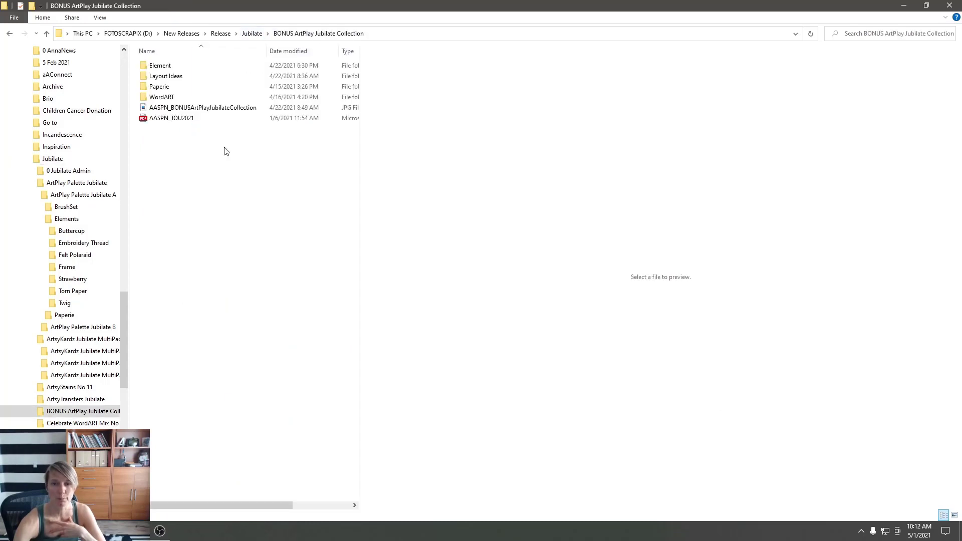
pyautogui.click(203, 108)
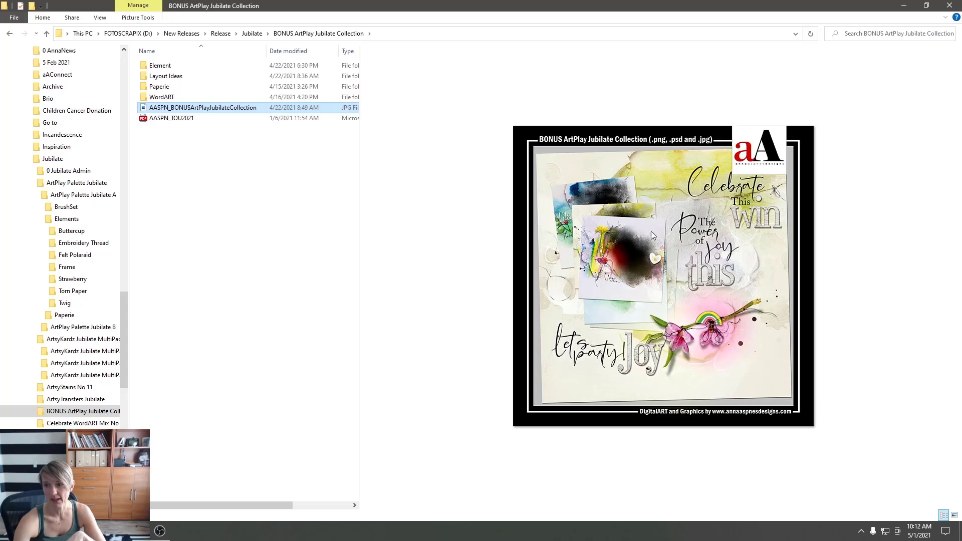
pyautogui.doubleClick(161, 97)
pyautogui.click(226, 168)
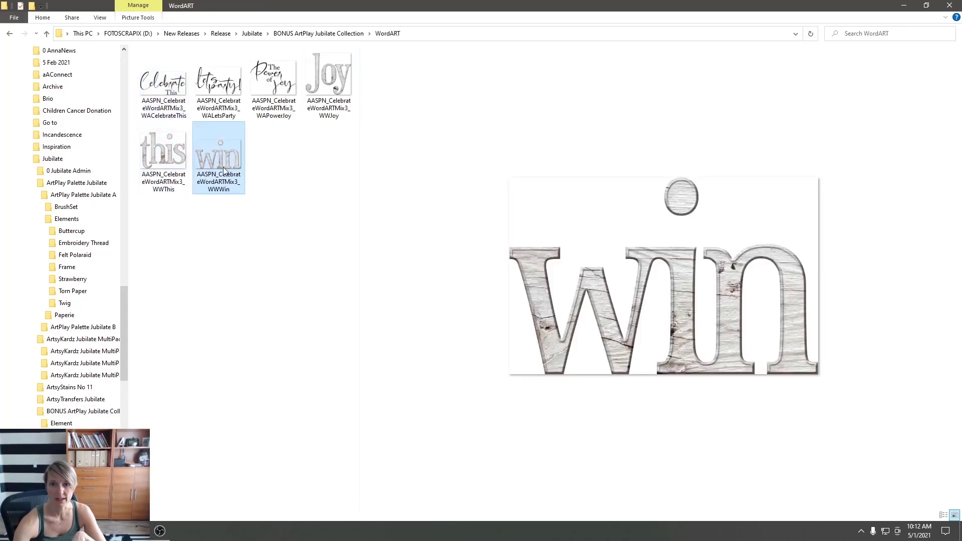
# Place the AASPN_CelebrateWordARTMix3_WWThis word art on the layout at the lower-left corner of the seated man's photo
pyautogui.click(182, 152)
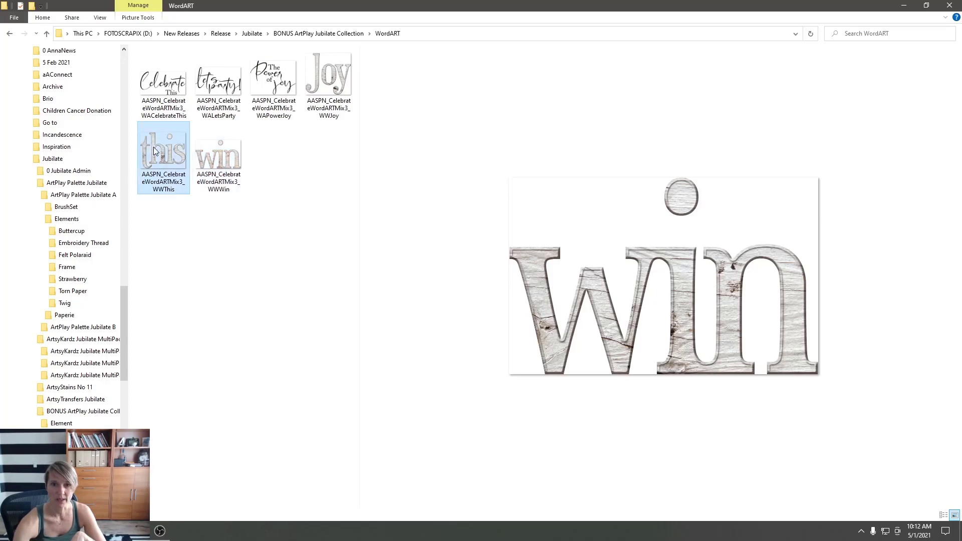
pyautogui.moveTo(160, 156); pyautogui.dragTo(134, 497)
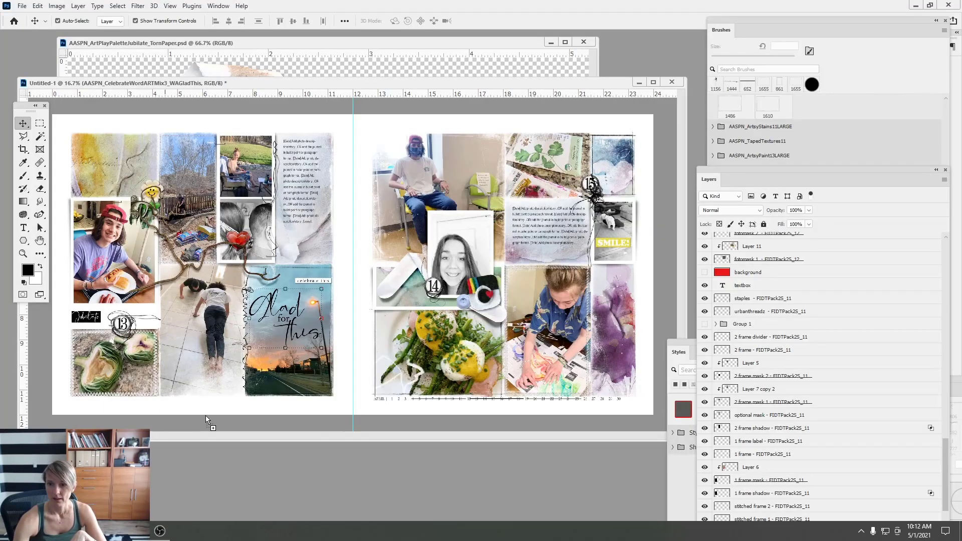
pyautogui.moveTo(206, 420); pyautogui.dragTo(463, 202)
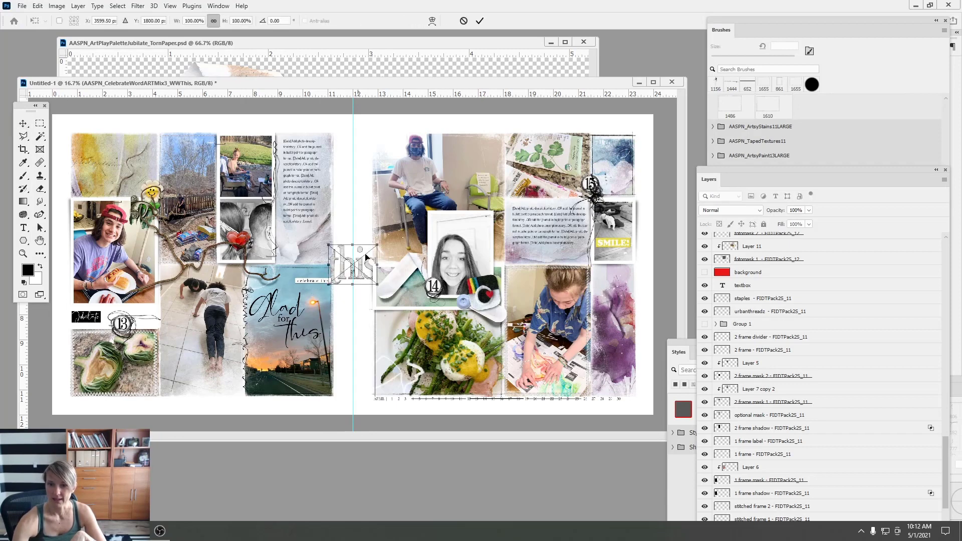
pyautogui.moveTo(366, 257); pyautogui.dragTo(412, 235)
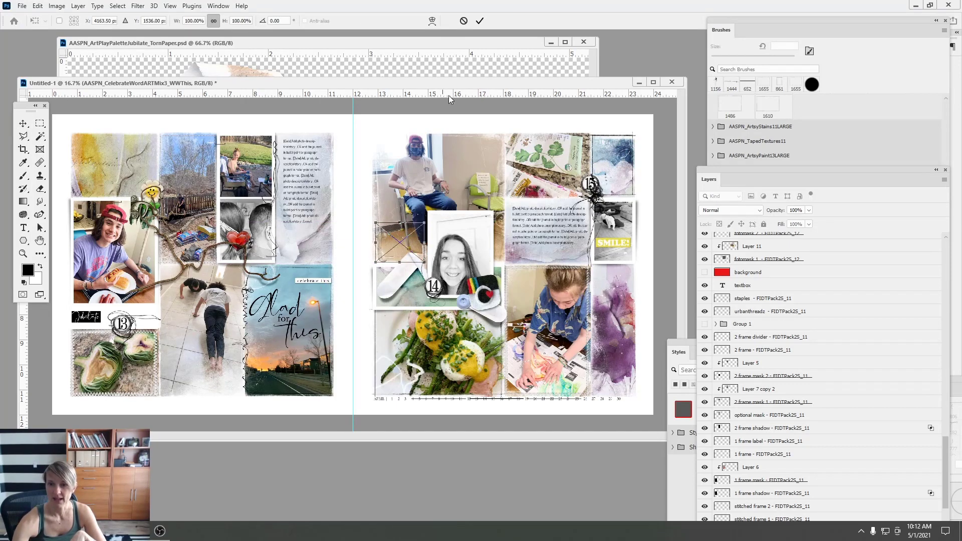
pyautogui.click(480, 21)
# Move the WWThis layer up directly above Layer 11 and nudge the word inward from the photo's left edge
pyautogui.moveTo(797, 176); pyautogui.dragTo(787, 100)
pyautogui.moveTo(735, 486)
pyautogui.mouseDown()
pyautogui.moveTo(742, 61)
pyautogui.moveTo(732, 249)
pyautogui.mouseUp()
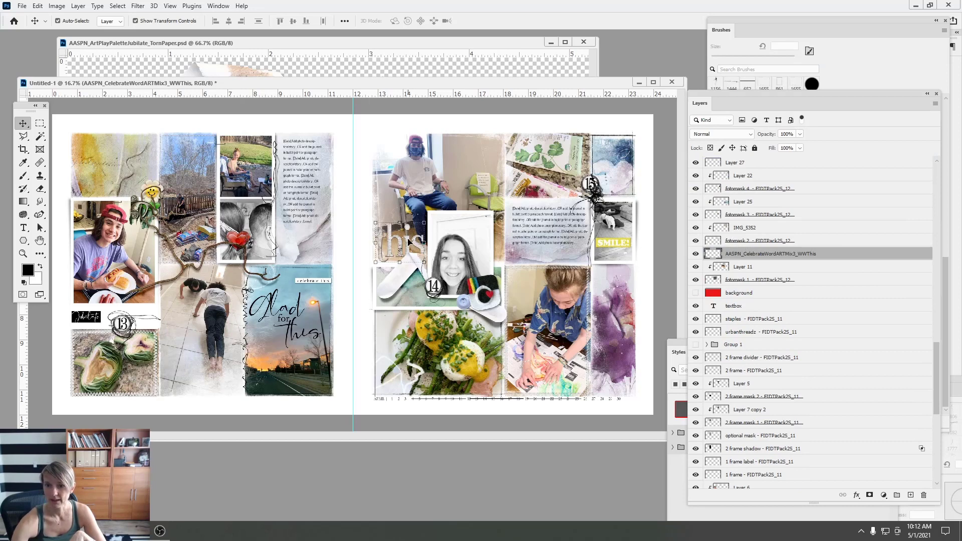
pyautogui.moveTo(408, 242); pyautogui.dragTo(410, 241)
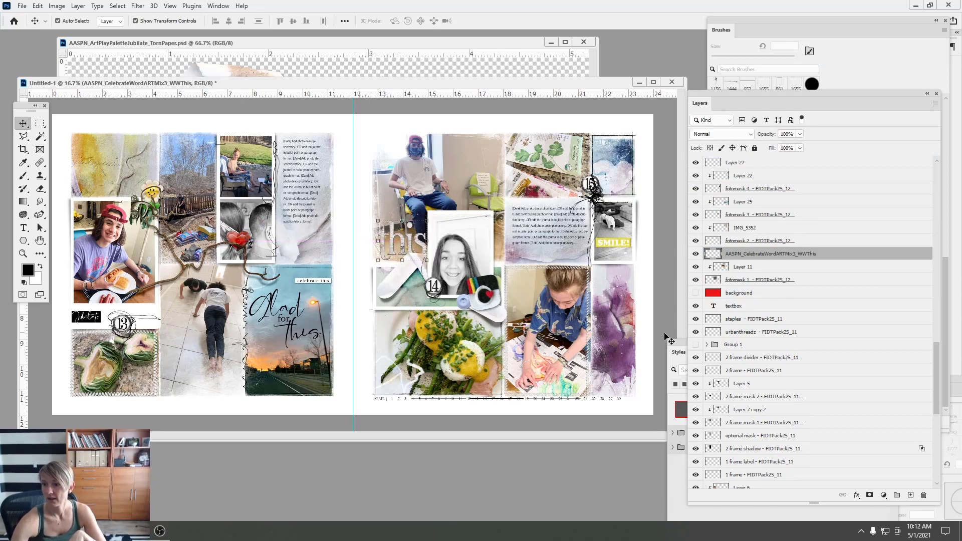
# Apply the second preset drop shadow style to the wooden "this" word art and fine-tune its position
pyautogui.click(677, 352)
pyautogui.click(757, 285)
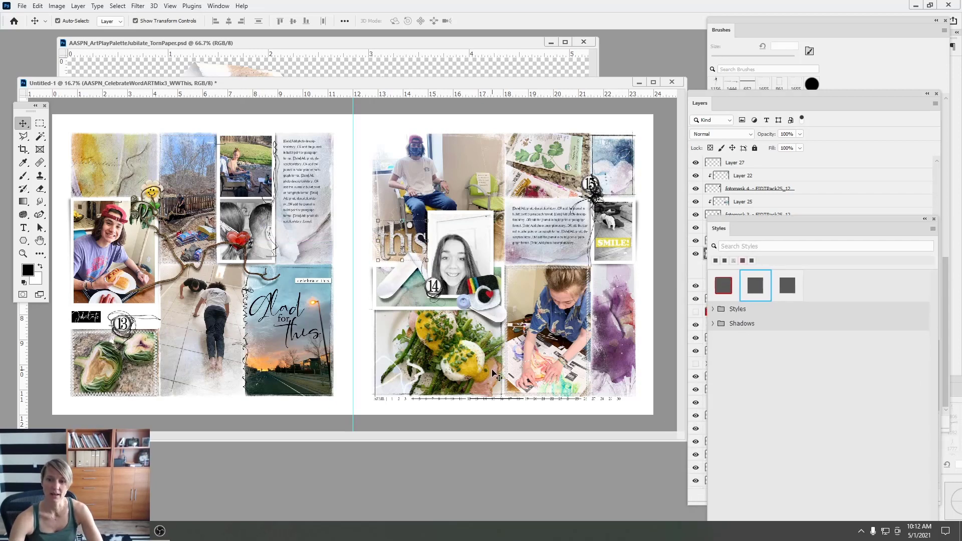
pyautogui.moveTo(410, 226); pyautogui.dragTo(410, 227)
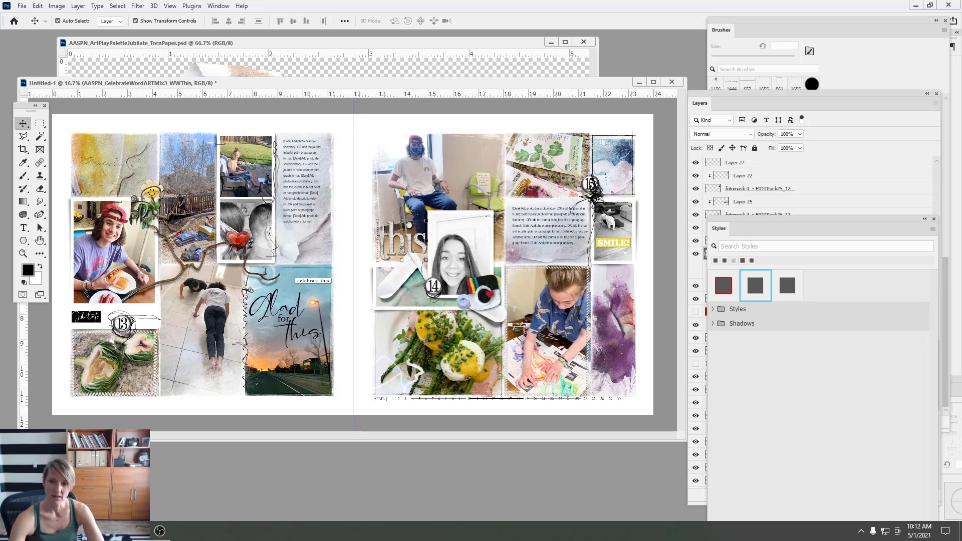
# Close the torn paper document and select the Background layer at the base of the layout's layer stack
pyautogui.click(583, 42)
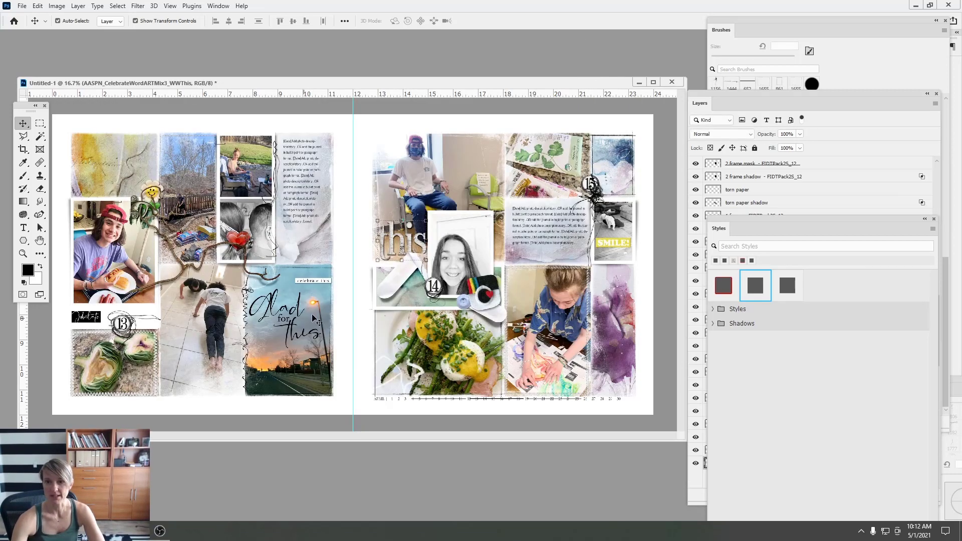
pyautogui.moveTo(413, 87); pyautogui.dragTo(413, 83)
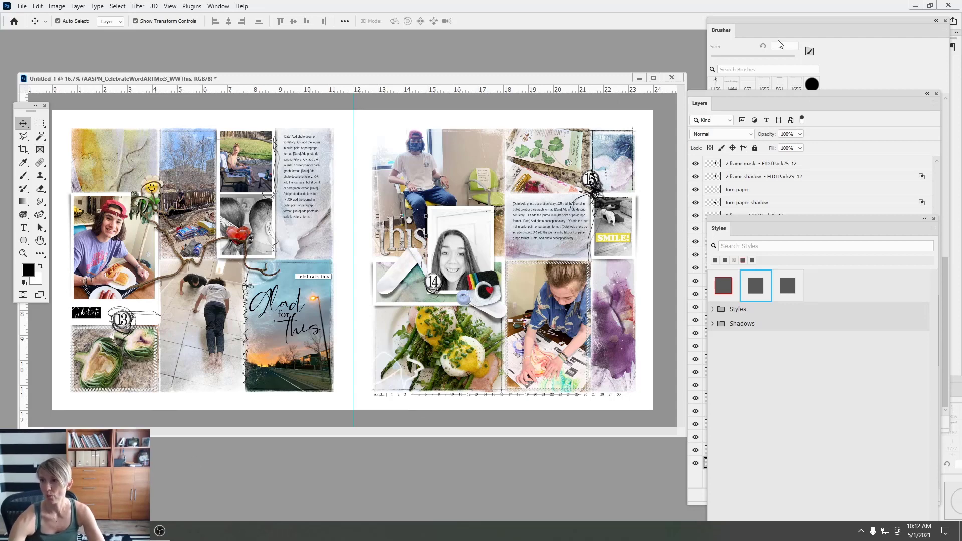
pyautogui.moveTo(723, 94); pyautogui.dragTo(732, 69)
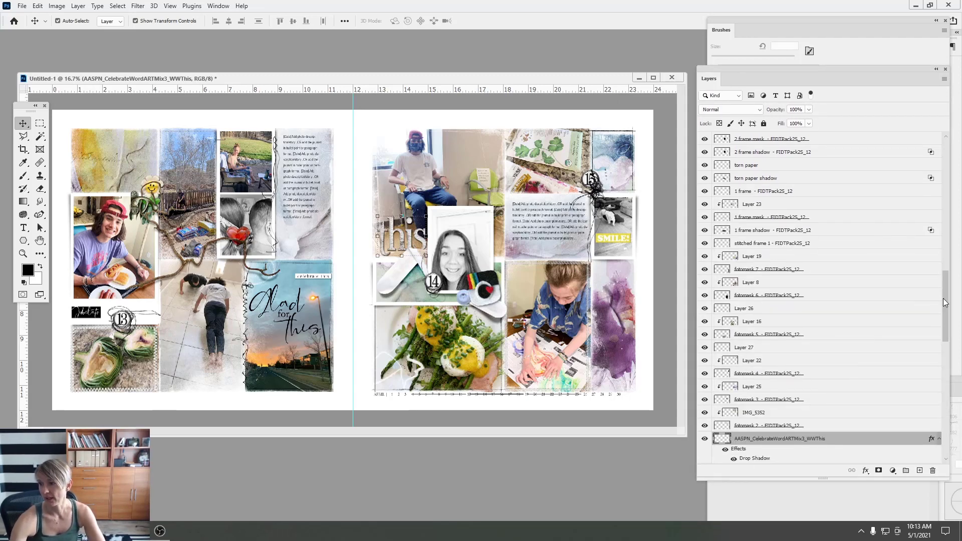
pyautogui.moveTo(944, 300); pyautogui.dragTo(950, 427)
pyautogui.click(739, 463)
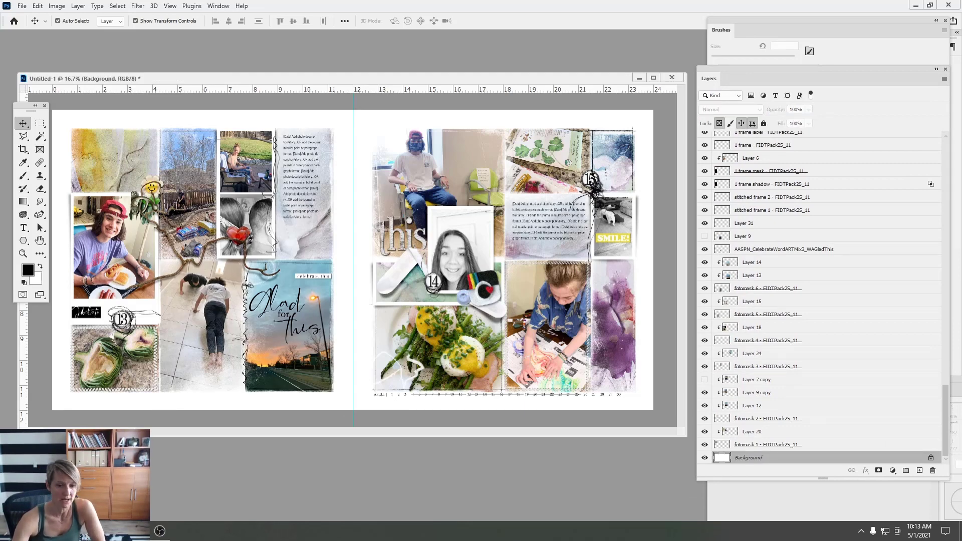
# Switch to File Explorer and open the Paperie folder of ArtPlay Palette Jubilate A inside Jubilate
pyautogui.moveTo(135, 531)
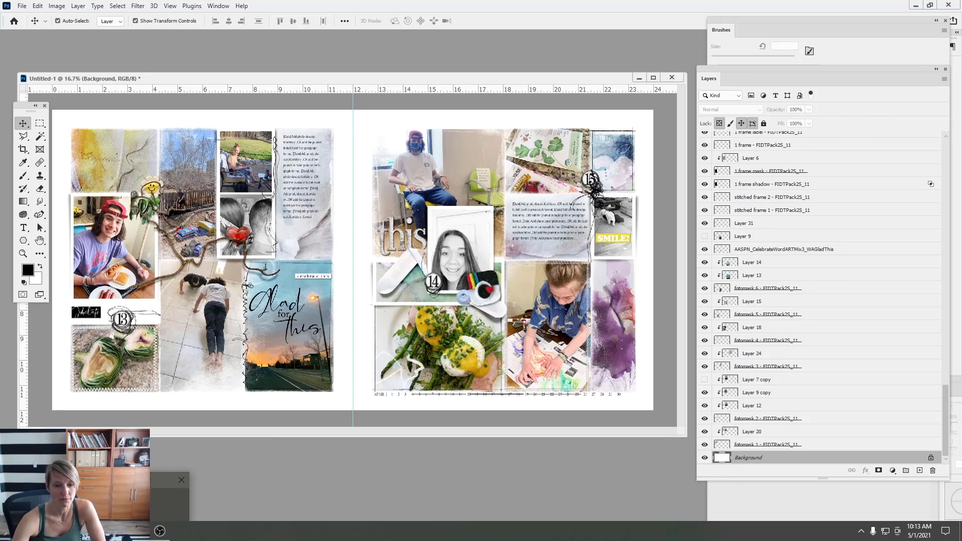
pyautogui.click(135, 497)
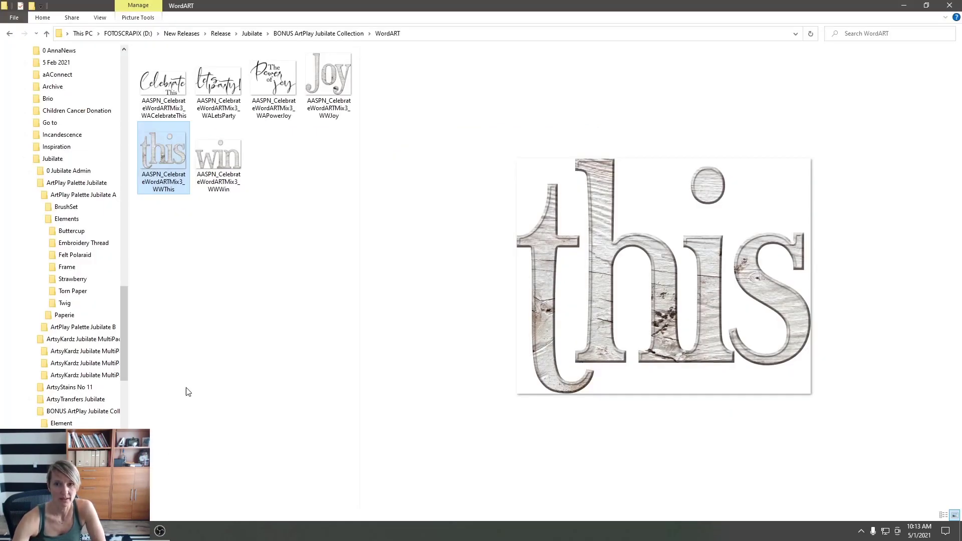
pyautogui.click(252, 34)
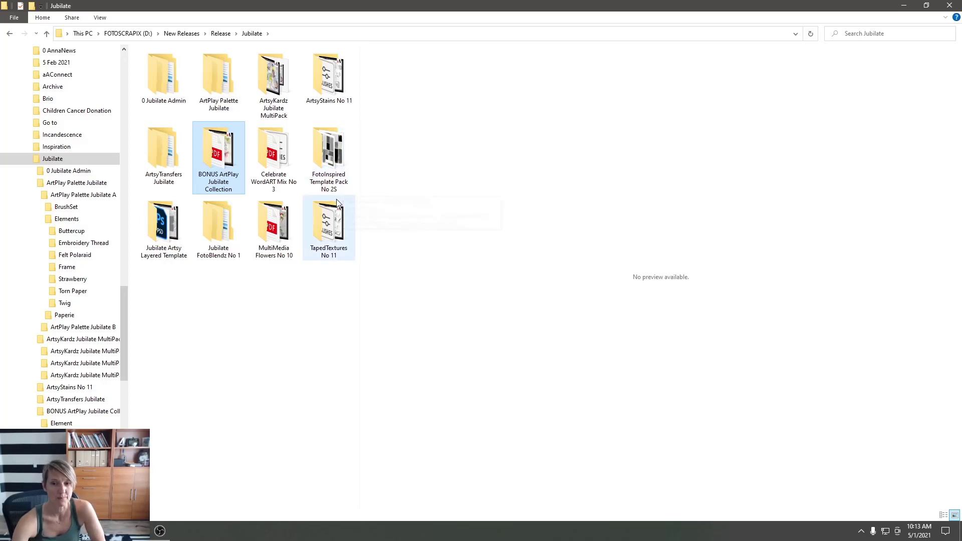
pyautogui.moveTo(330, 202)
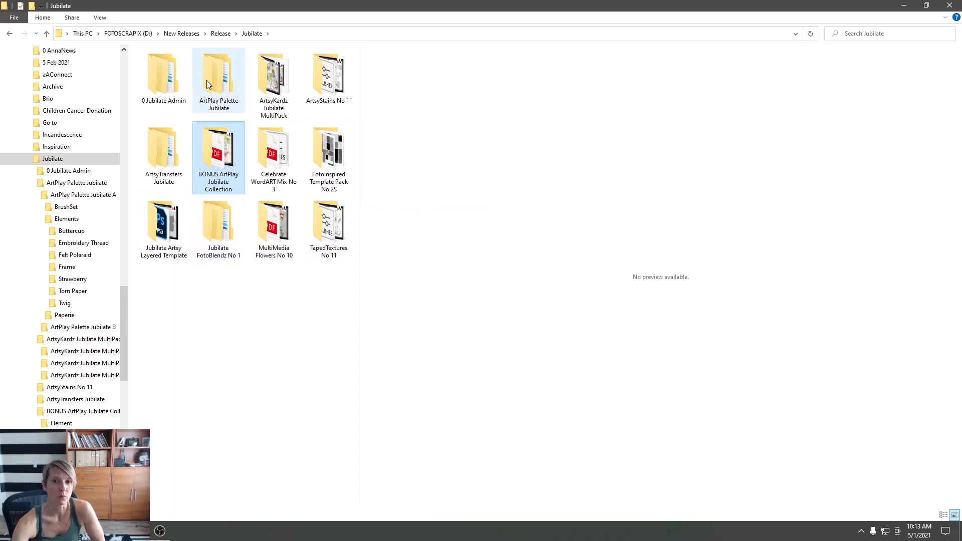
pyautogui.moveTo(219, 96)
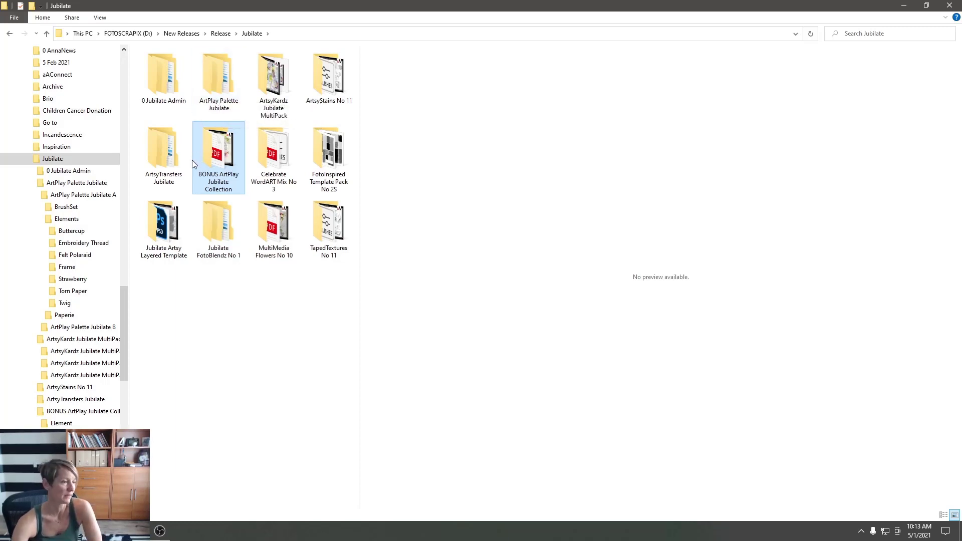
pyautogui.moveTo(181, 170)
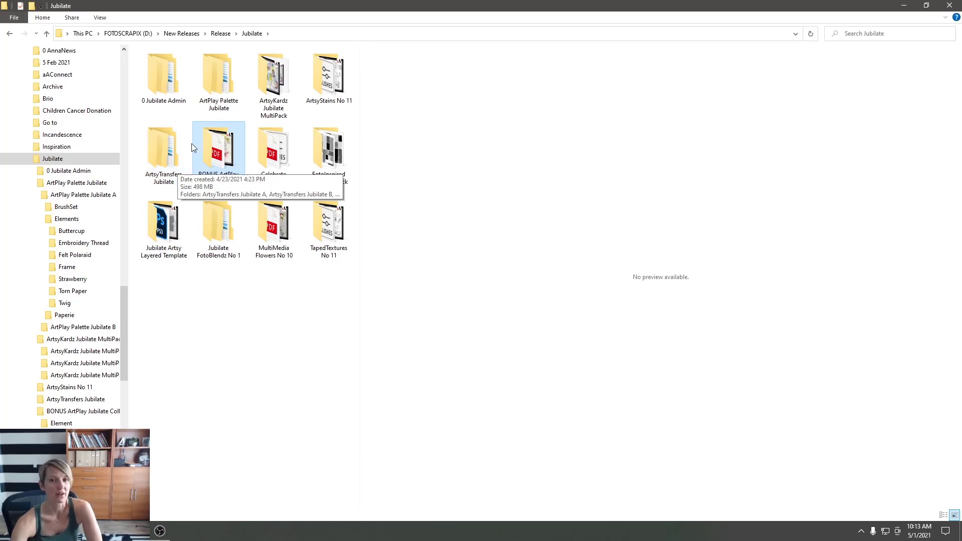
pyautogui.click(223, 87)
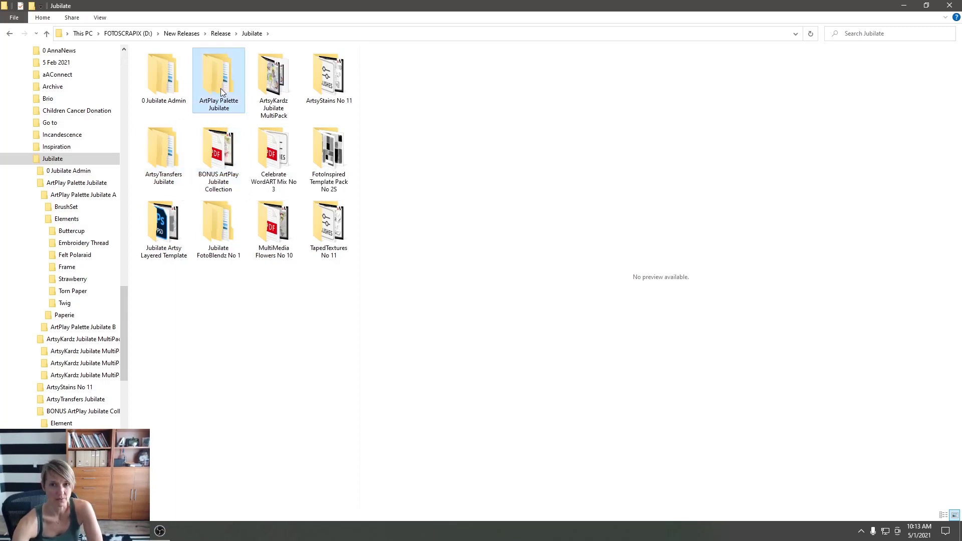
pyautogui.doubleClick(220, 88)
pyautogui.doubleClick(167, 66)
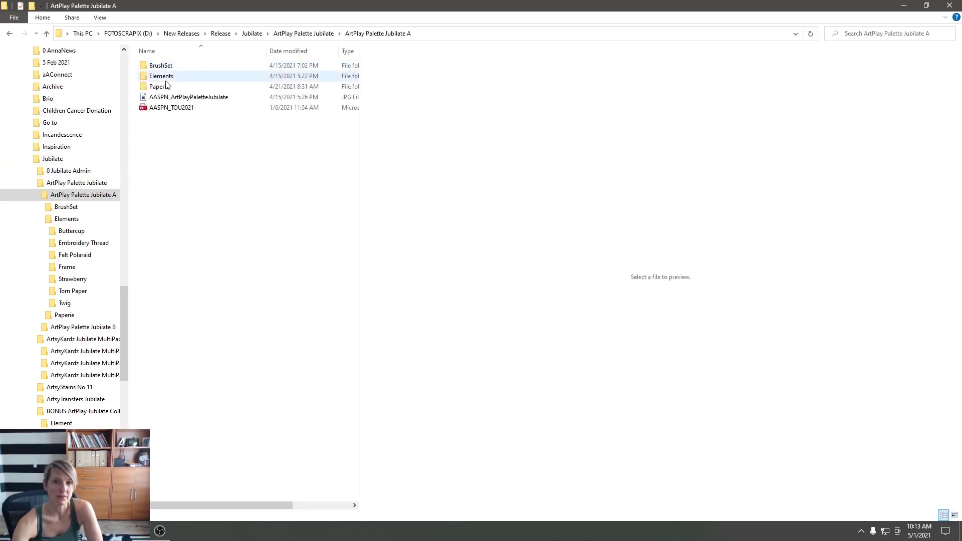
pyautogui.doubleClick(160, 87)
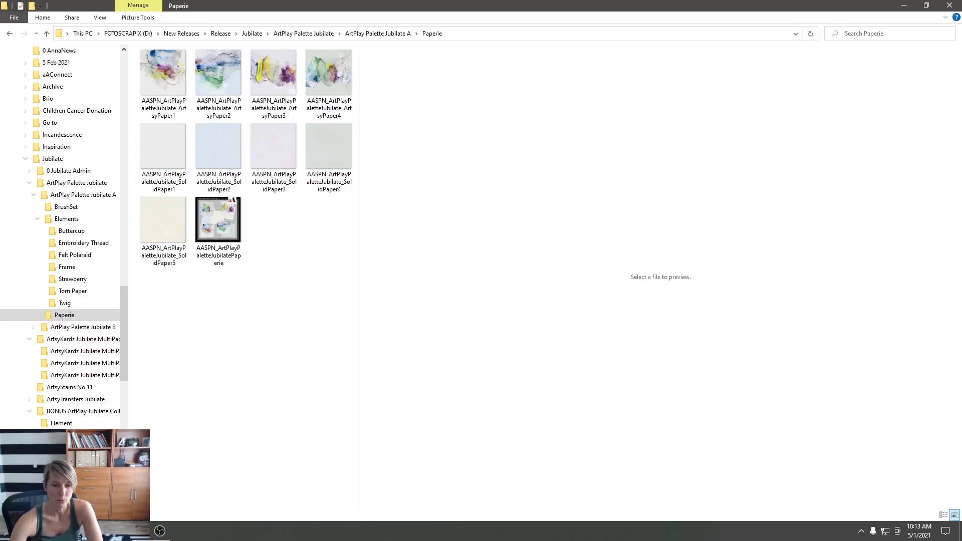
# Select the SolidPaper1, SolidPaper2 and SolidPaper4 files together in the Paperie folder
pyautogui.hotkey('alt', 'Tab')
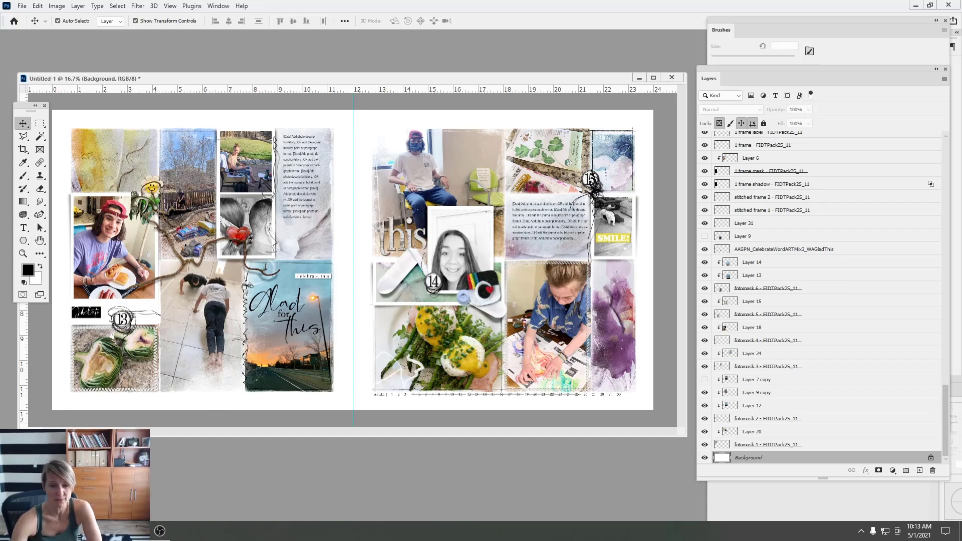
pyautogui.moveTo(136, 531)
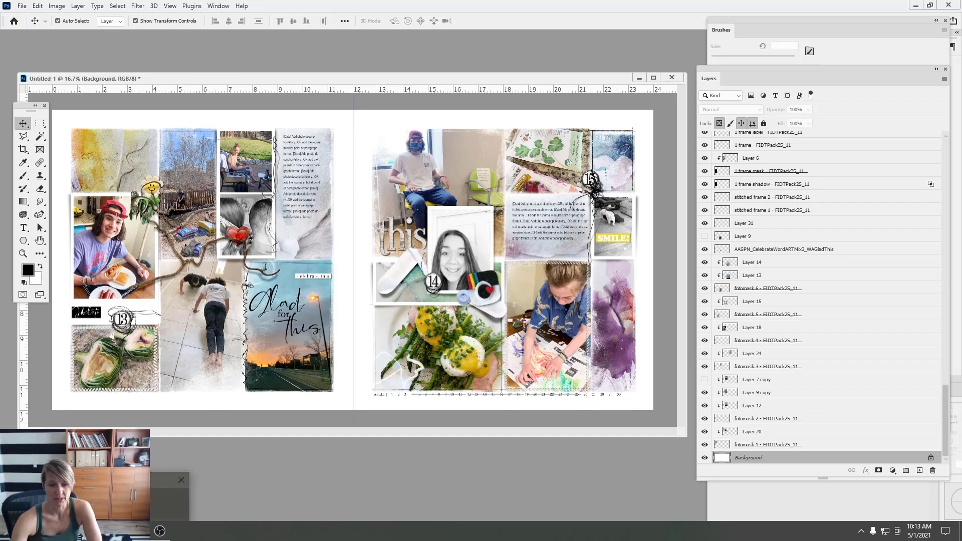
pyautogui.click(136, 531)
pyautogui.click(213, 153)
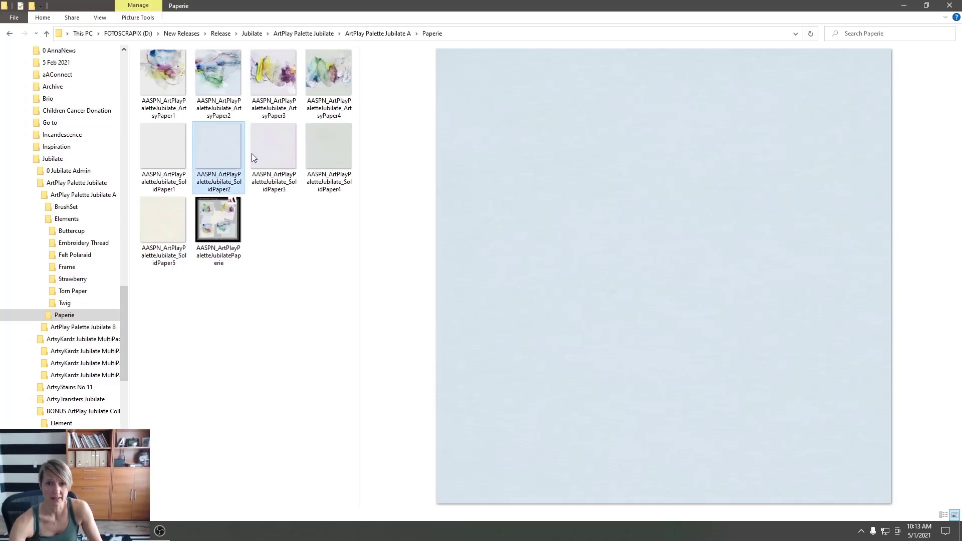
pyautogui.keyDown('ctrl'); pyautogui.click(273, 152); pyautogui.keyUp('ctrl')
pyautogui.keyDown('ctrl'); pyautogui.click(326, 156); pyautogui.keyUp('ctrl')
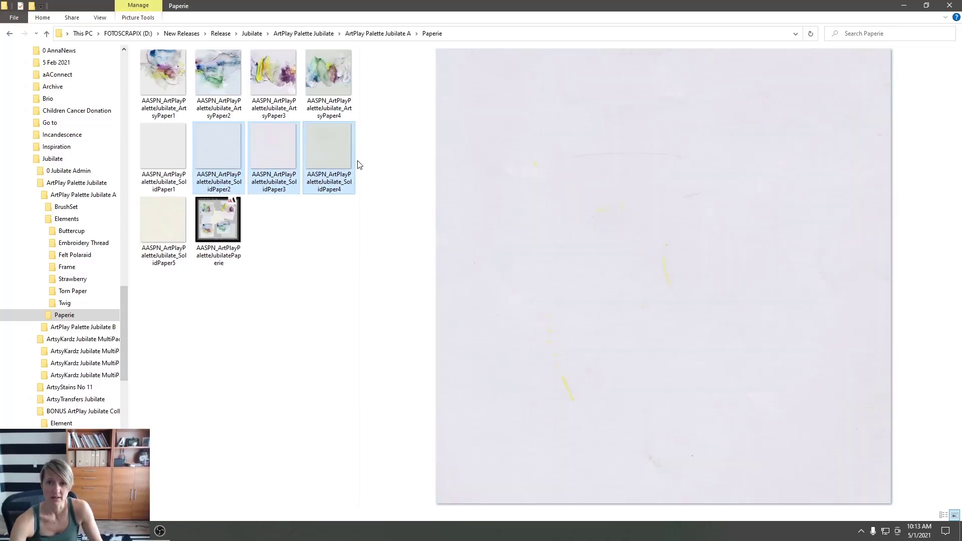
pyautogui.click(225, 156)
pyautogui.keyDown('ctrl'); pyautogui.click(327, 158); pyautogui.keyUp('ctrl')
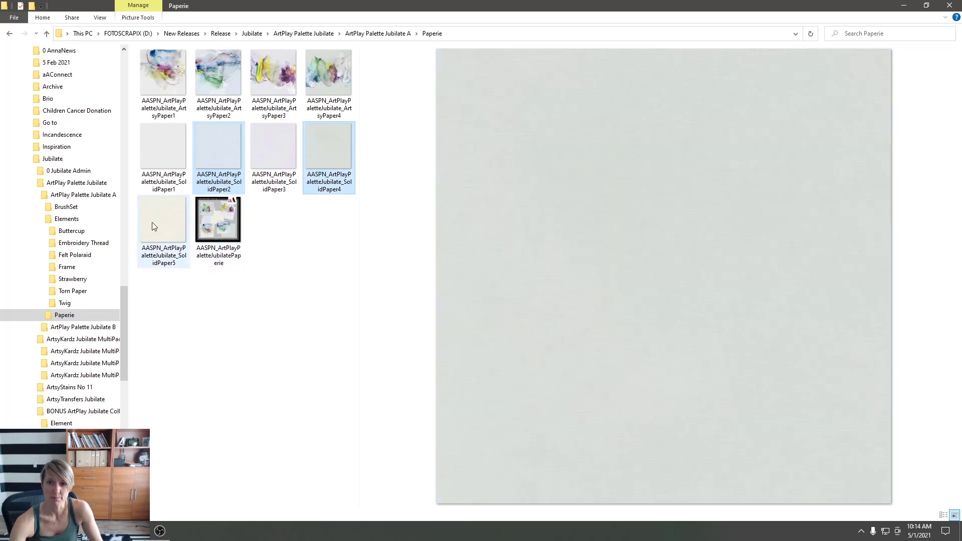
pyautogui.keyDown('ctrl'); pyautogui.click(170, 159); pyautogui.keyUp('ctrl')
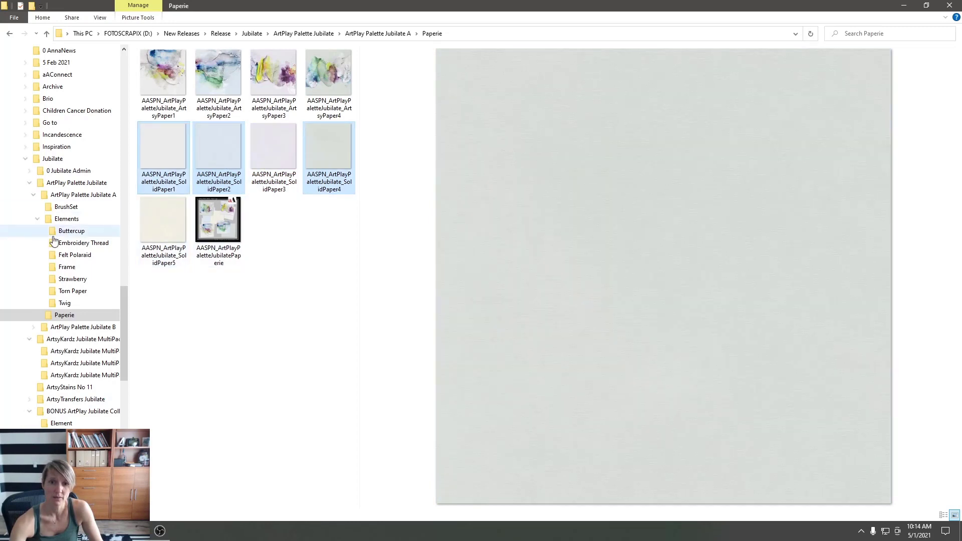
# Place the selected SolidPaper1, SolidPaper2 and SolidPaper4 files into the Photoshop layout directly above the Background layer and commit each placement
pyautogui.moveTo(168, 165); pyautogui.dragTo(108, 531)
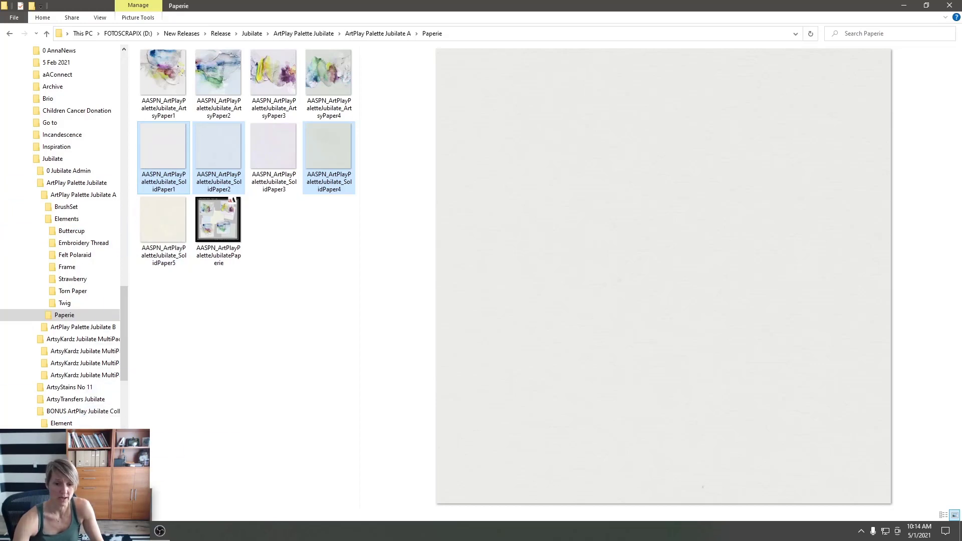
pyautogui.click(100, 531)
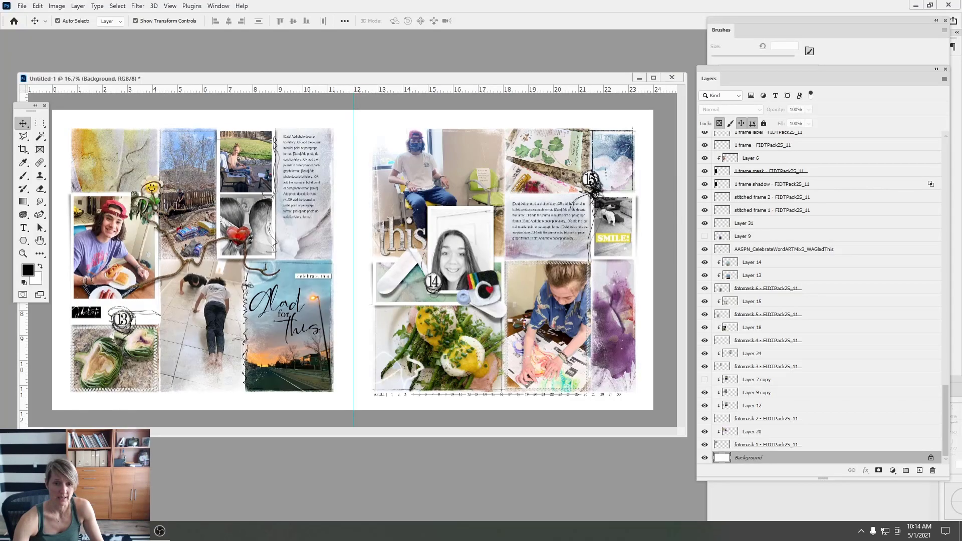
pyautogui.moveTo(127, 368); pyautogui.dragTo(125, 369)
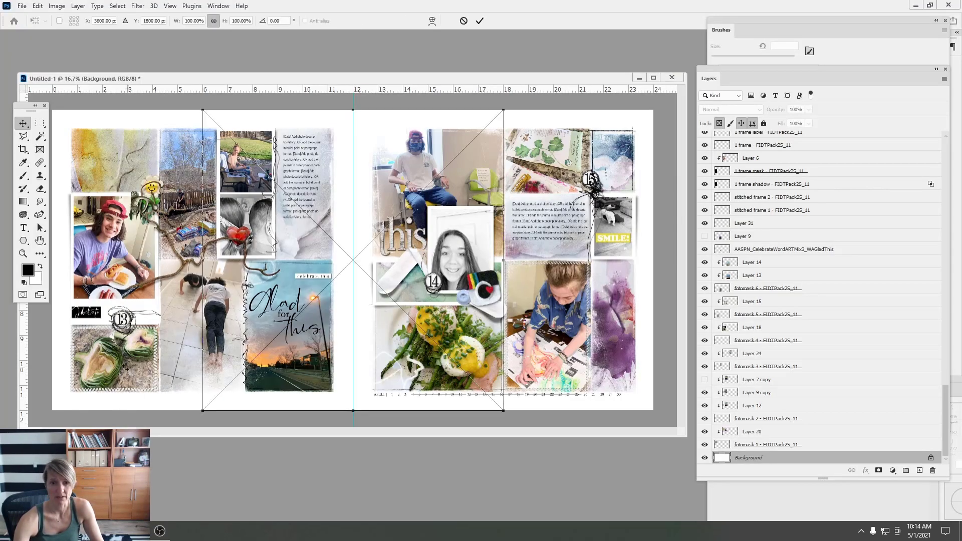
pyautogui.click(479, 21)
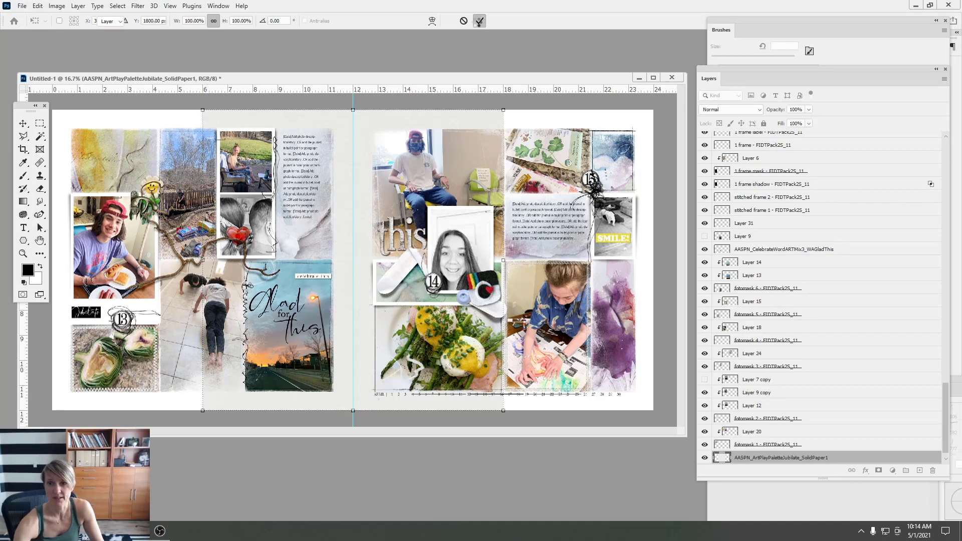
pyautogui.click(479, 21)
pyautogui.click(478, 21)
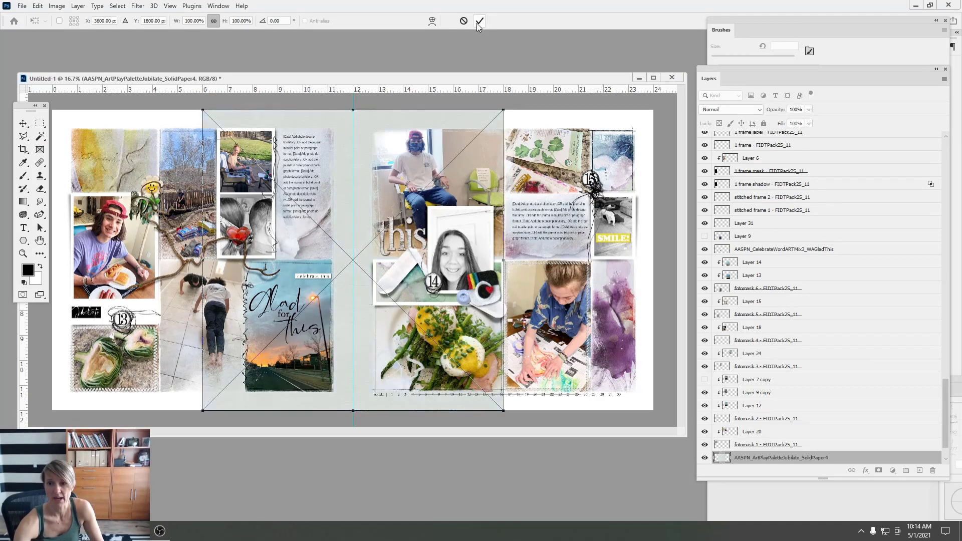
pyautogui.click(478, 21)
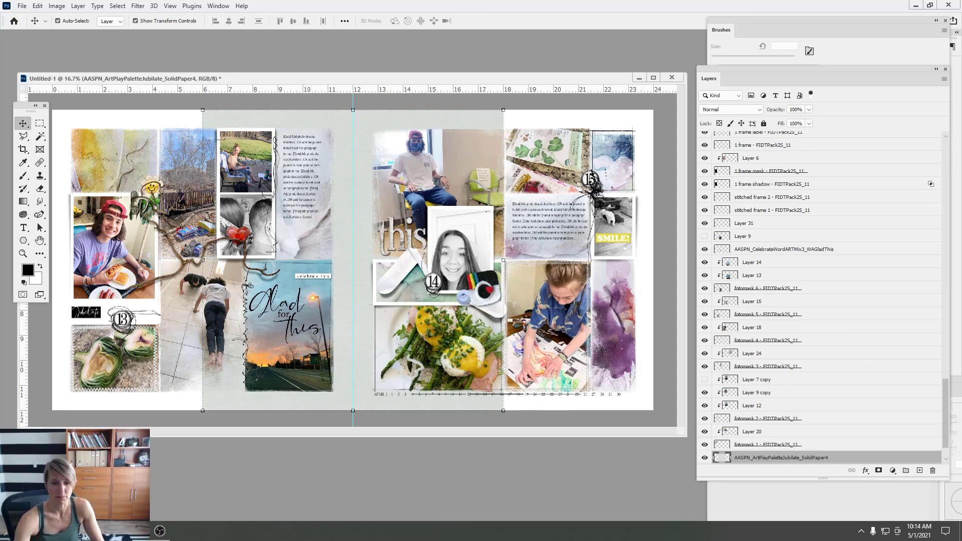
# Place the SolidPaper3 file from the Paperie folder into the layout above the other solid papers and commit it
pyautogui.moveTo(134, 531)
pyautogui.click(138, 481)
pyautogui.click(274, 151)
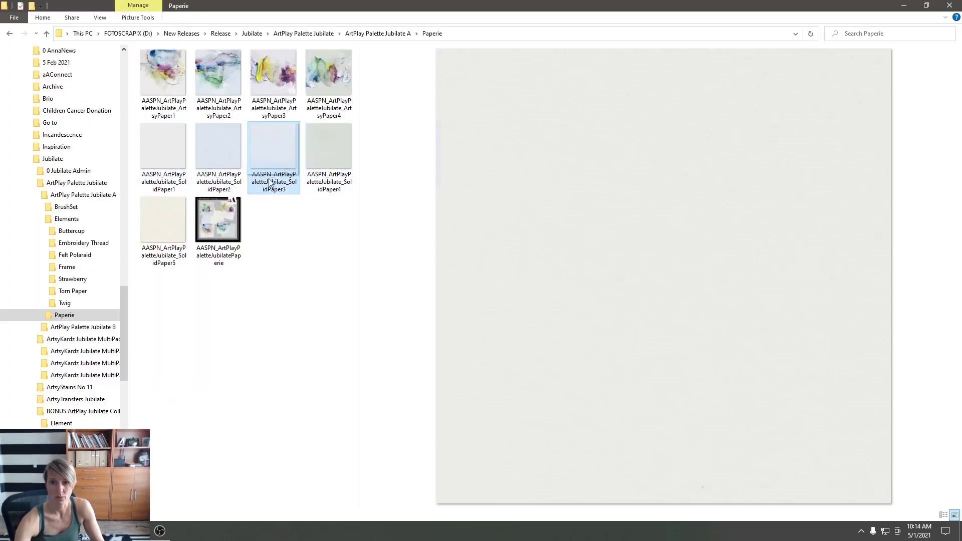
pyautogui.moveTo(134, 531)
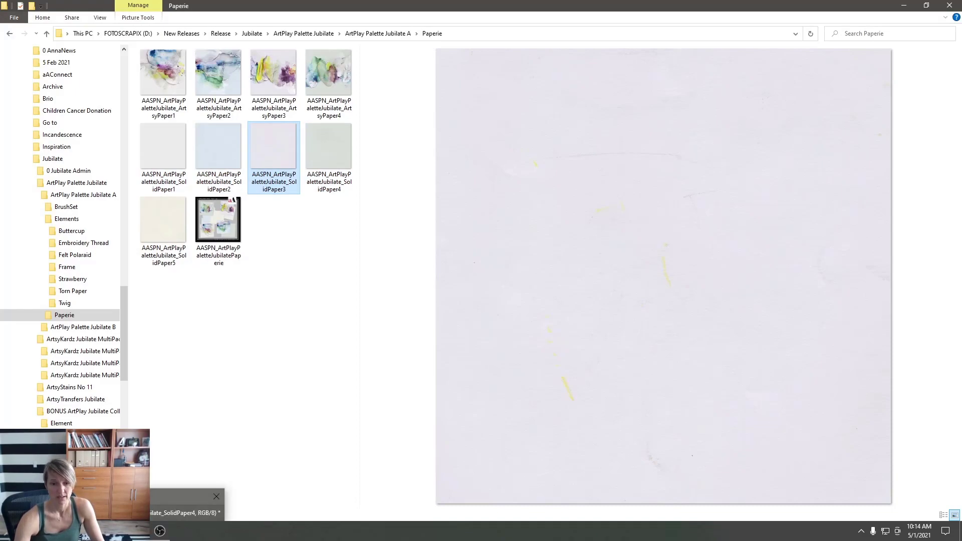
pyautogui.moveTo(186, 506); pyautogui.dragTo(260, 350)
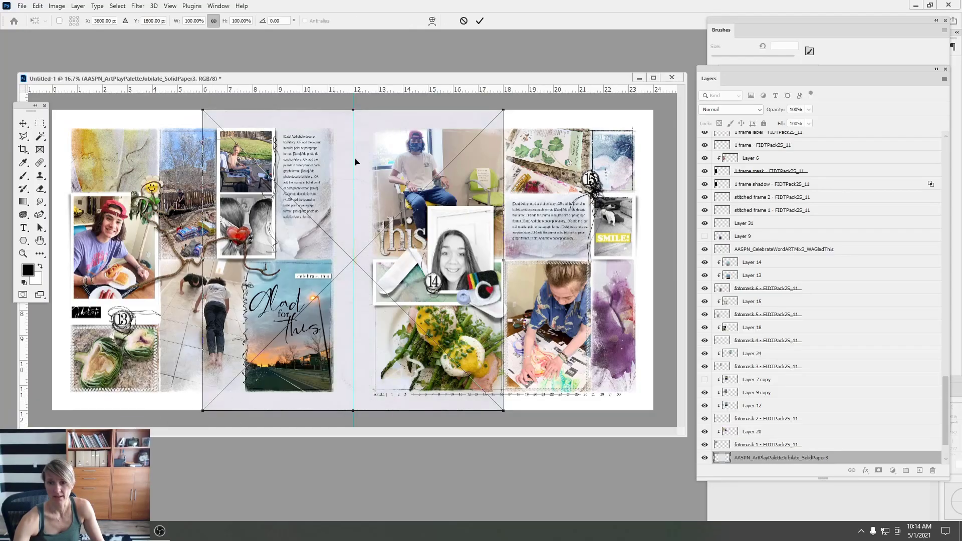
pyautogui.click(479, 21)
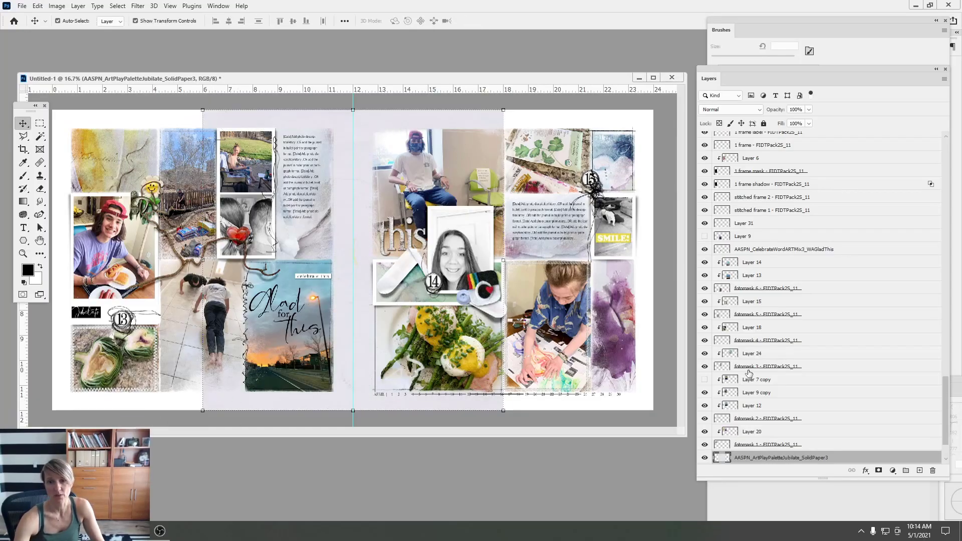
# Hide the SolidPaper3 and SolidPaper4 layers and toggle SolidPaper2 off and on to compare it with SolidPaper1
pyautogui.scroll(-2, 932, 445)
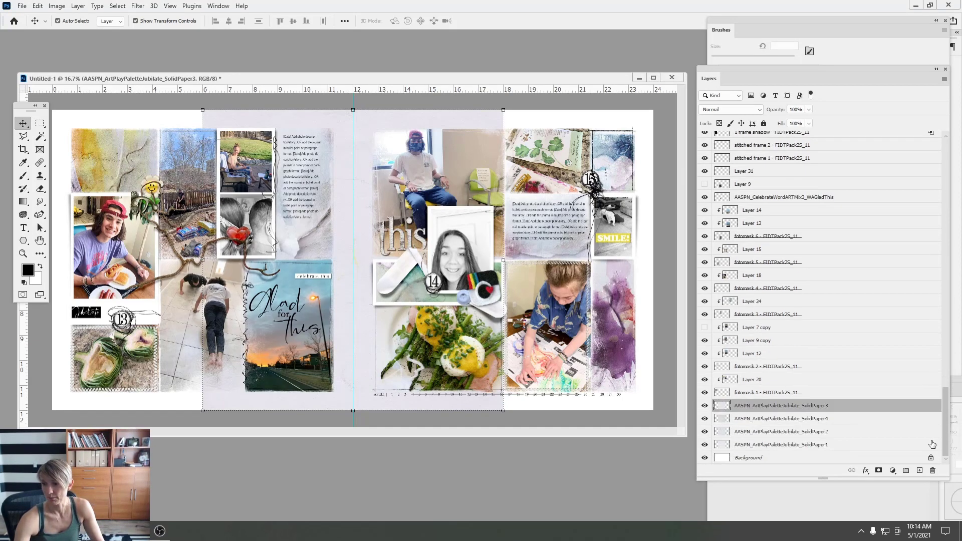
pyautogui.click(704, 407)
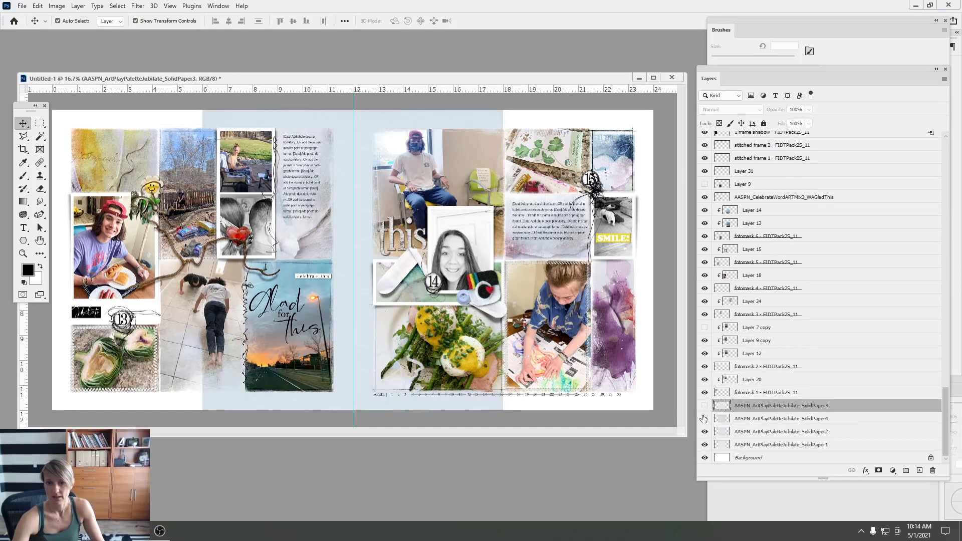
pyautogui.click(704, 431)
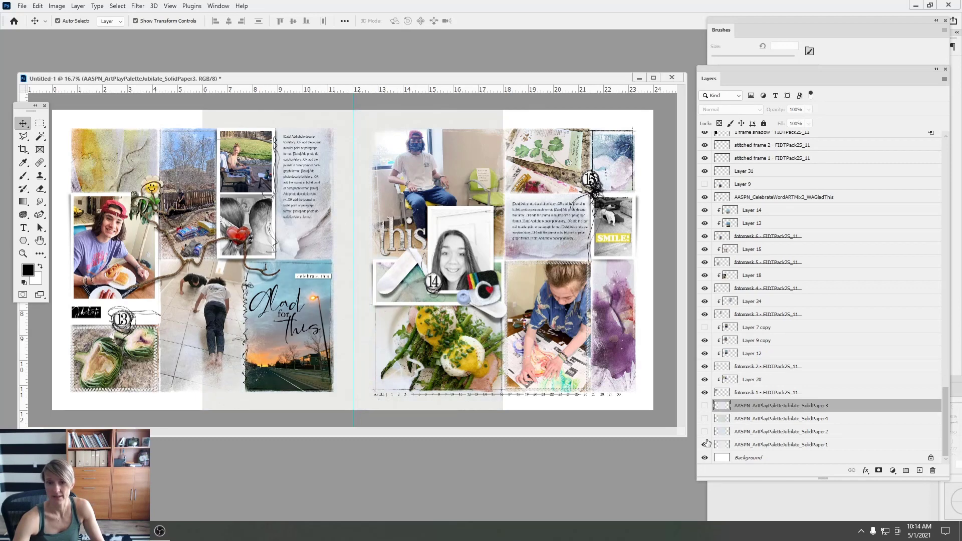
pyautogui.click(704, 432)
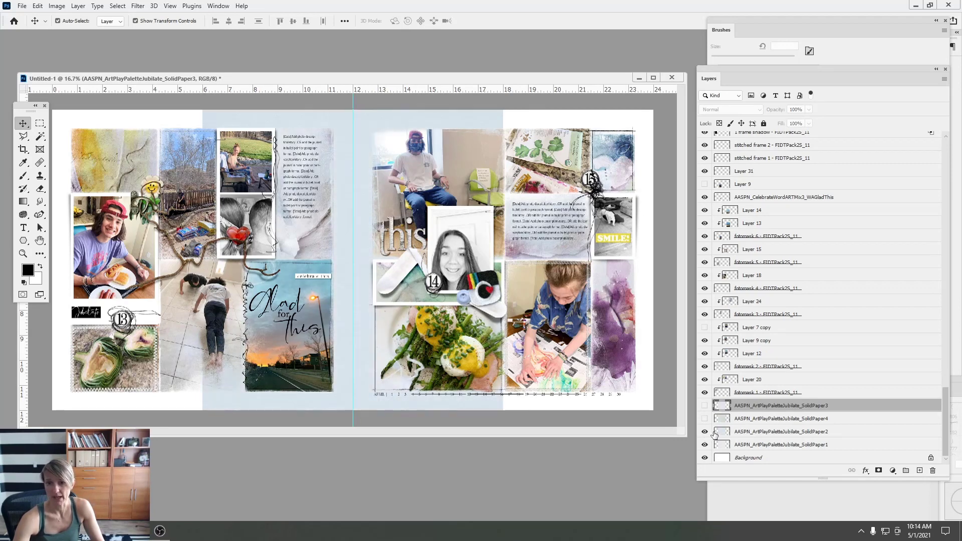
# Move the SolidPaper2 layer to cover the left page and nudge it flush with the center guide
pyautogui.click(721, 432)
pyautogui.moveTo(306, 124); pyautogui.dragTo(155, 118)
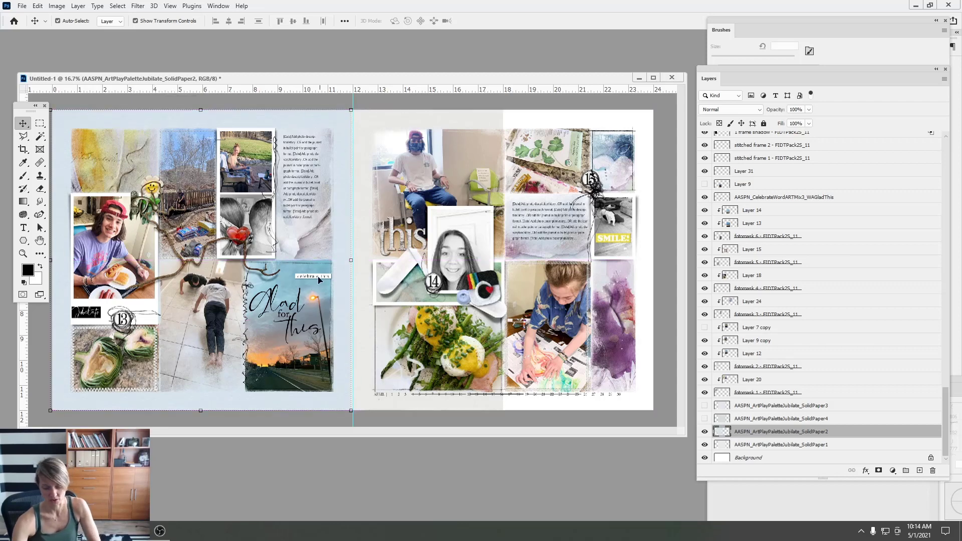
pyautogui.hotkey('shift', 'Right')
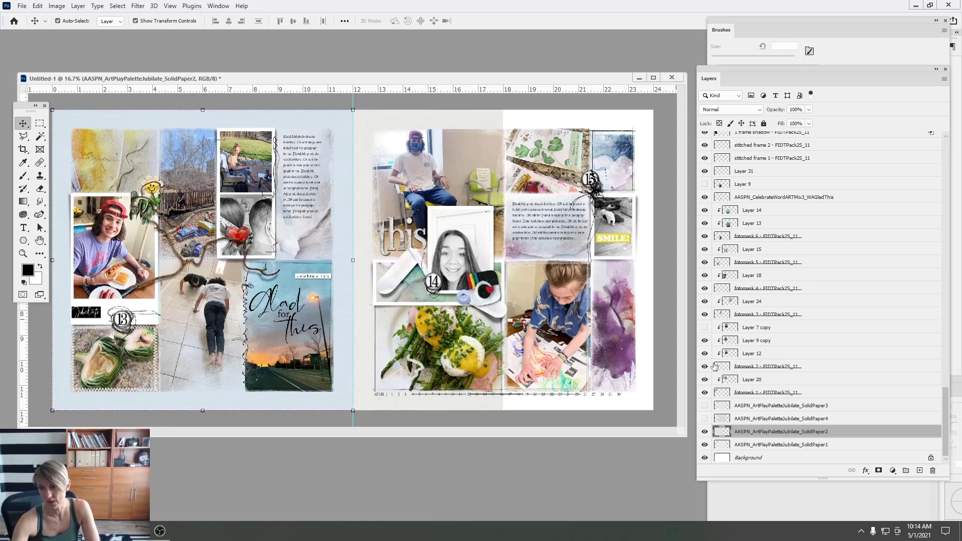
# Try a duplicate of the SolidPaper2 layer over the right page and delete that copy
pyautogui.moveTo(849, 445); pyautogui.dragTo(919, 471)
pyautogui.moveTo(82, 120); pyautogui.dragTo(384, 120)
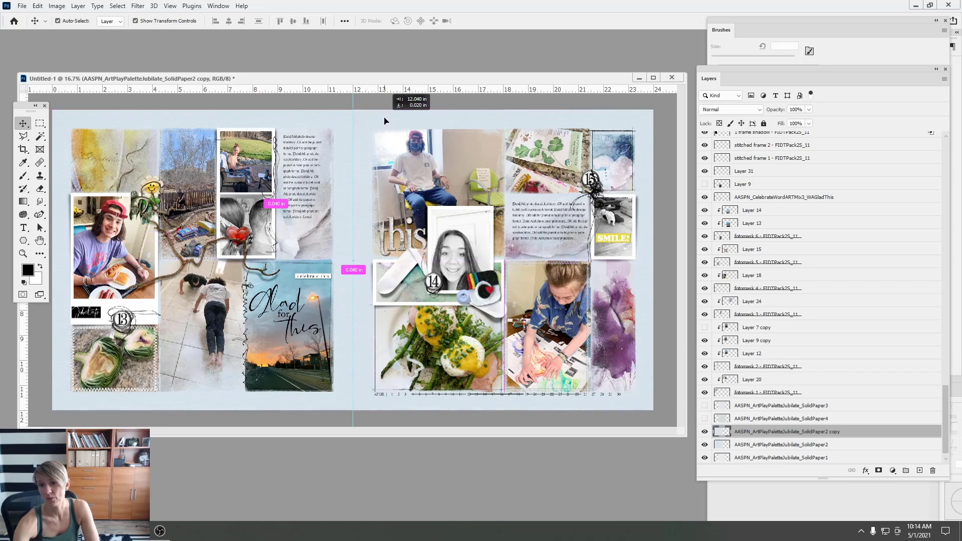
pyautogui.moveTo(756, 432); pyautogui.dragTo(933, 470)
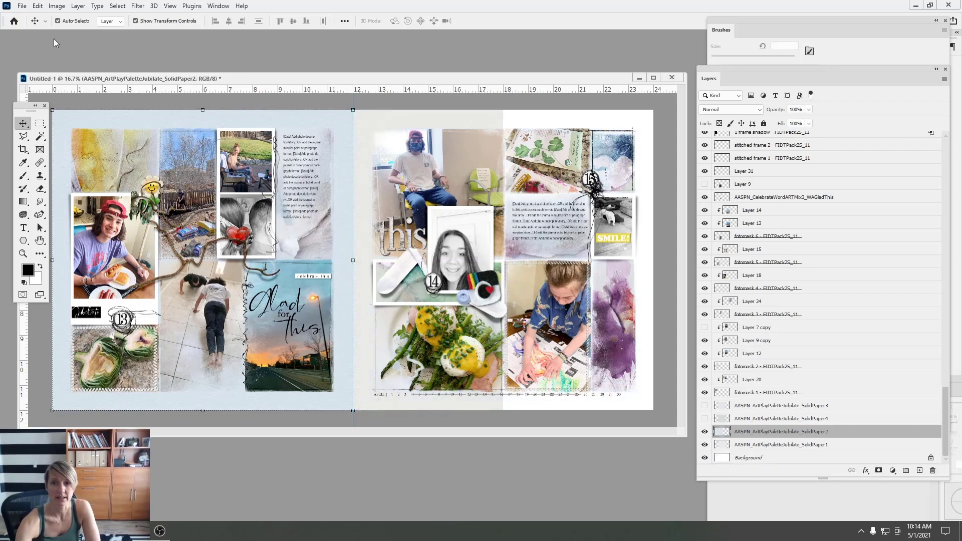
# Adjust the SolidPaper2 layer's Hue/Saturation with hue -2 and saturation -40
pyautogui.click(57, 5)
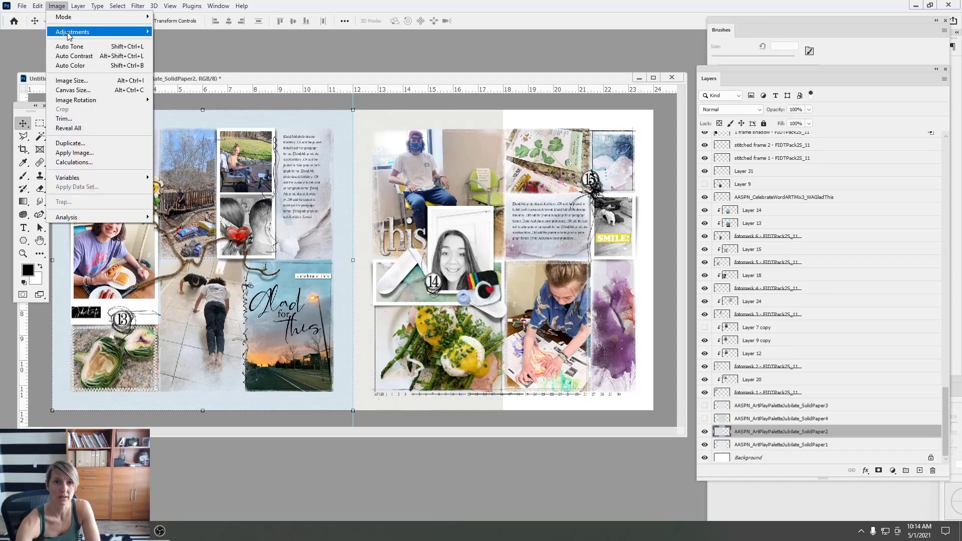
pyautogui.moveTo(70, 33)
pyautogui.click(181, 84)
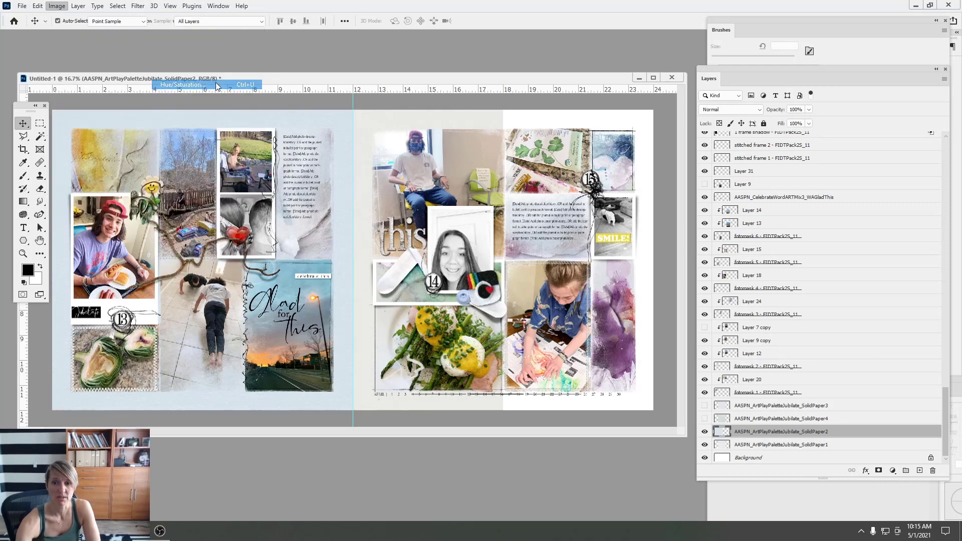
pyautogui.moveTo(772, 167); pyautogui.dragTo(774, 146)
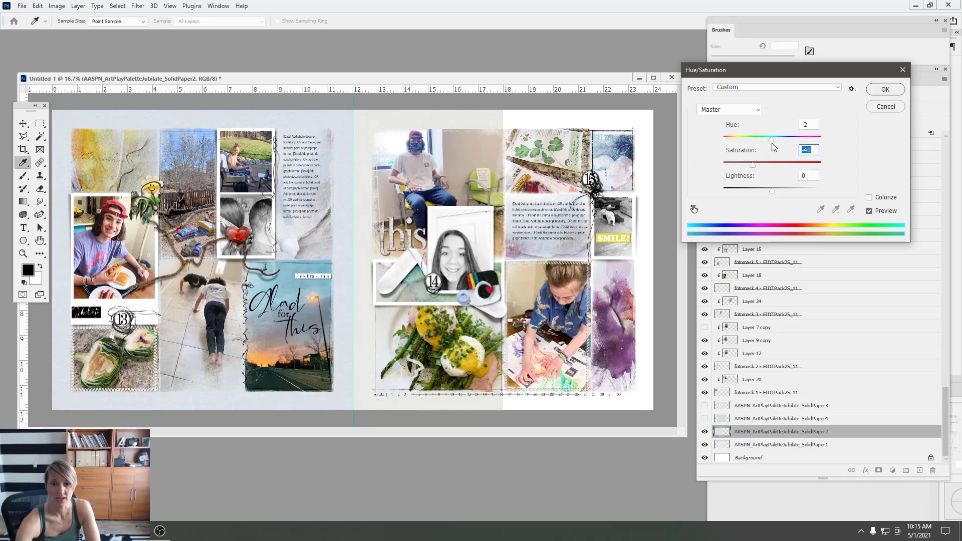
pyautogui.click(885, 91)
pyautogui.press('v')
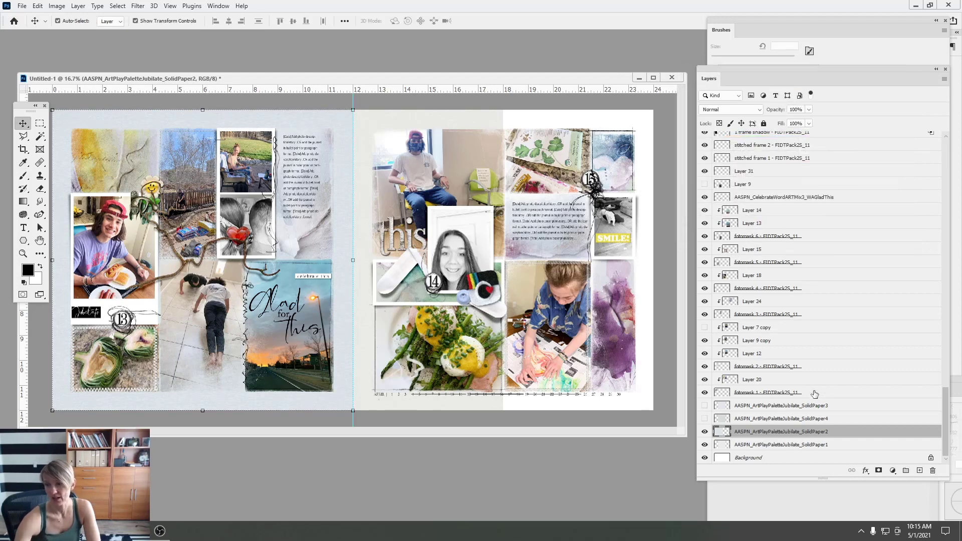
# Duplicate the recolored SolidPaper2 layer and place the copy over the right page, nudged flush with the center guide
pyautogui.hotkey('ctrl', 'j')
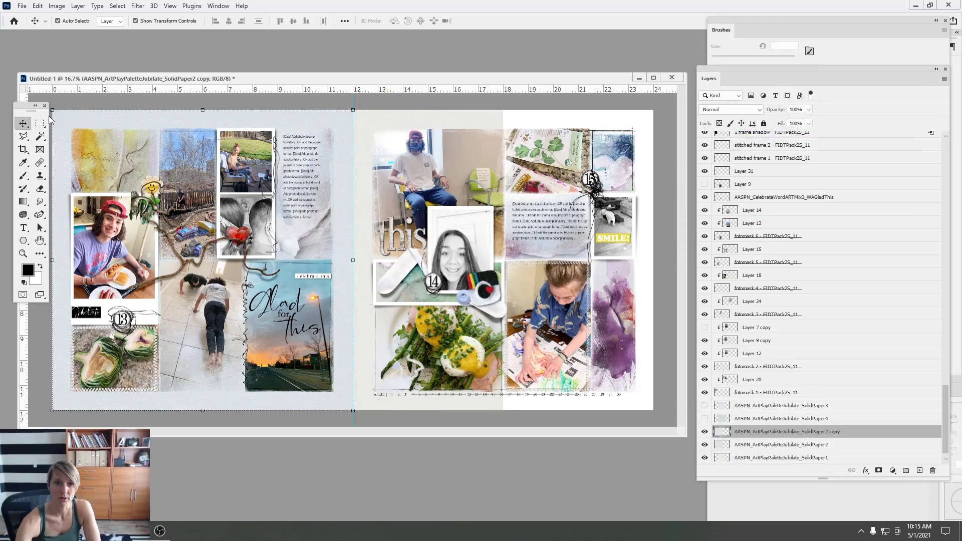
pyautogui.moveTo(59, 122); pyautogui.dragTo(363, 122)
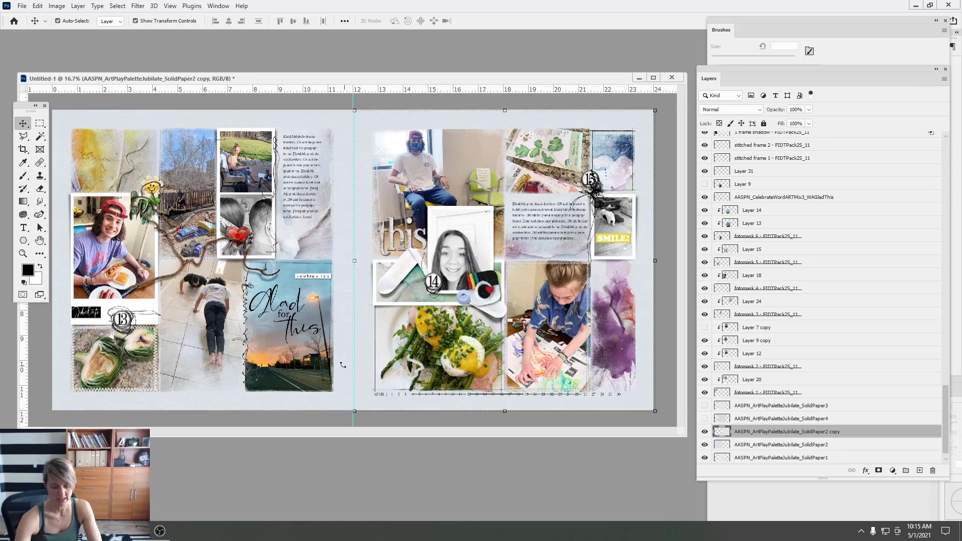
pyautogui.press('Left')
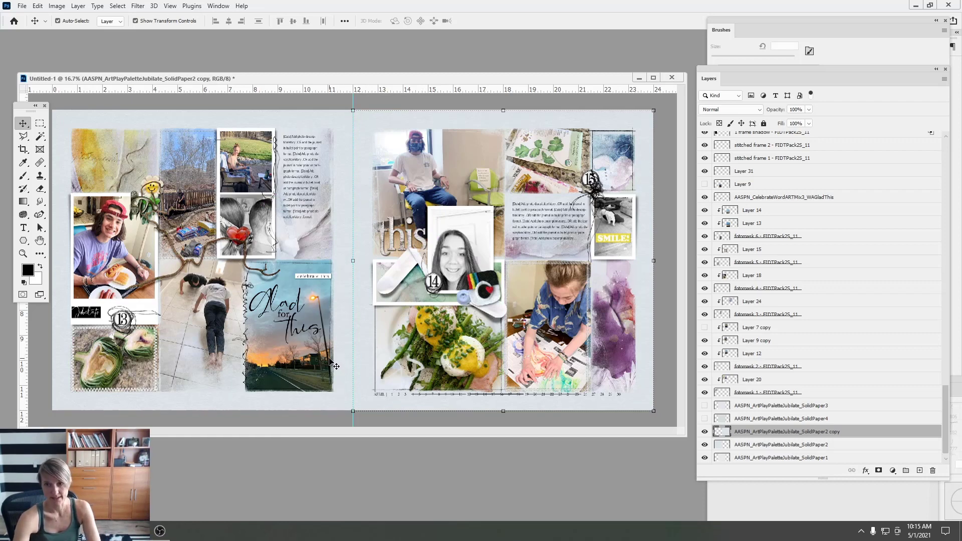
# Move the SolidPaper3 and SolidPaper4 layers down beside SolidPaper1 and delete all three unused paper layers
pyautogui.click(727, 407)
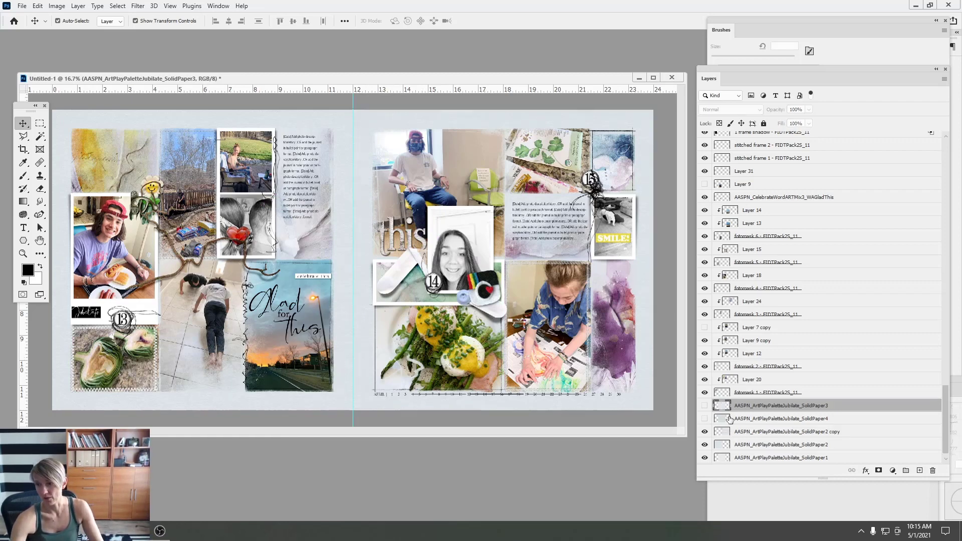
pyautogui.keyDown('shift'); pyautogui.click(743, 418); pyautogui.keyUp('shift')
pyautogui.moveTo(743, 418); pyautogui.dragTo(745, 450)
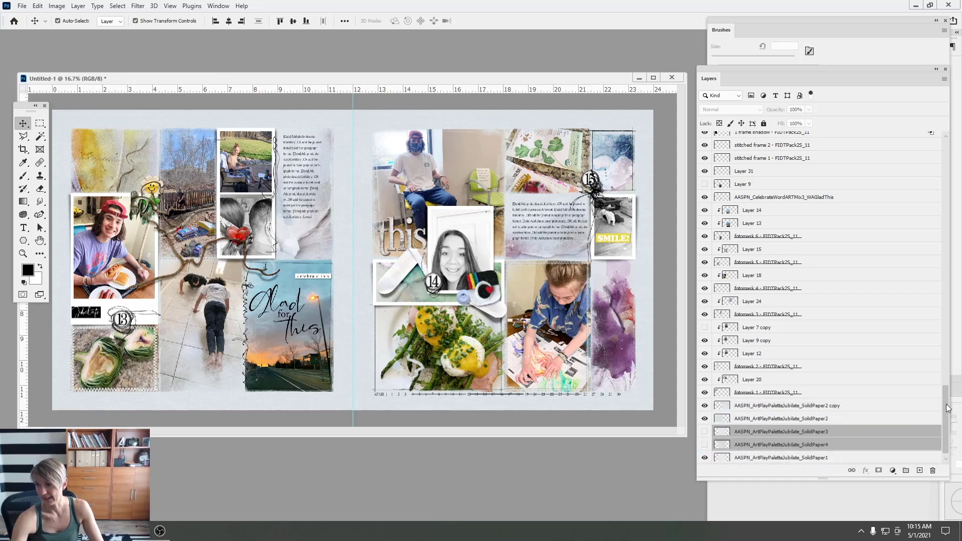
pyautogui.moveTo(946, 404); pyautogui.dragTo(943, 427)
pyautogui.click(752, 445)
pyautogui.keyDown('shift'); pyautogui.click(757, 420); pyautogui.keyUp('shift')
pyautogui.moveTo(758, 423); pyautogui.dragTo(932, 471)
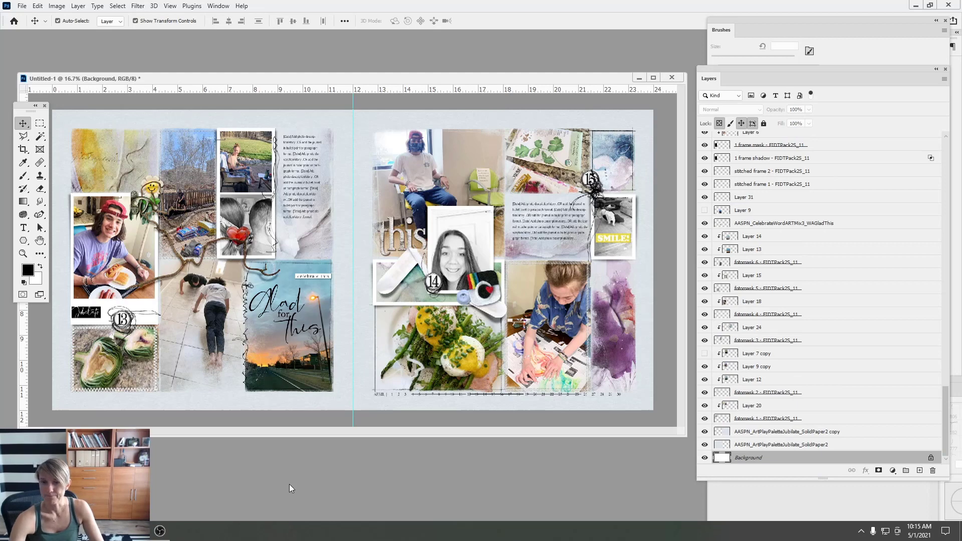
pyautogui.moveTo(448, 80); pyautogui.dragTo(435, 91)
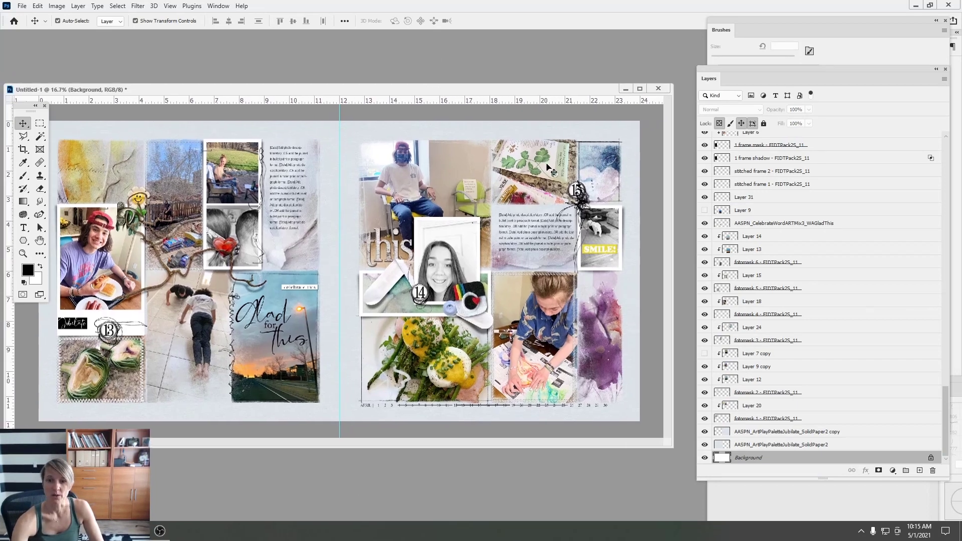
# Add a new empty layer directly above the SolidPaper2 copy layer
pyautogui.click(741, 431)
pyautogui.click(919, 471)
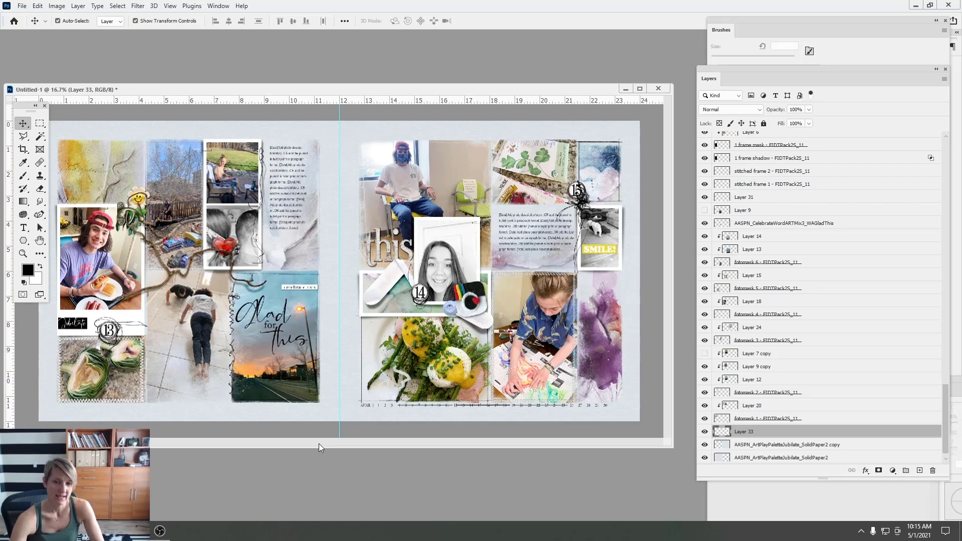
# Rearrange the document window and floating panels, collapsing the styles, so the expanded brush library sits unobstructed beside the spread
pyautogui.moveTo(198, 92); pyautogui.dragTo(268, 93)
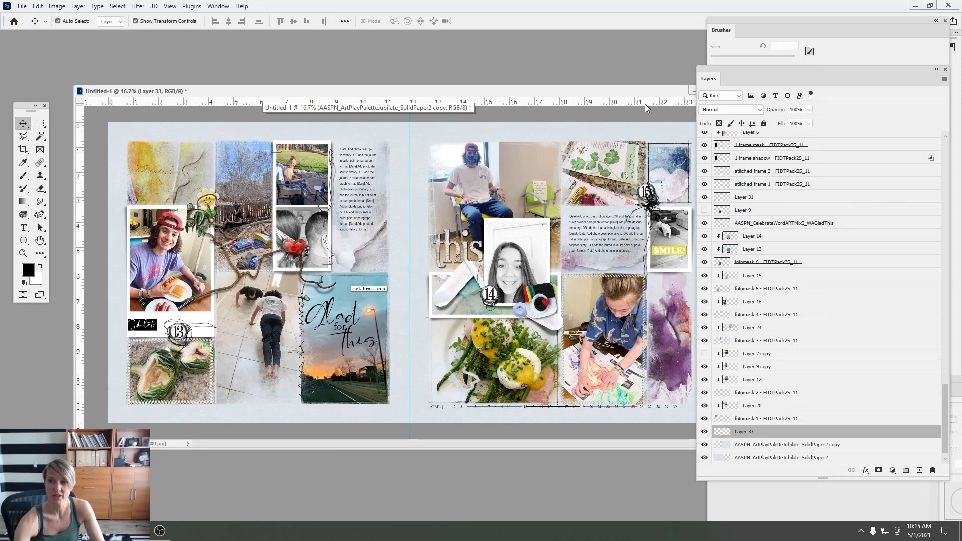
pyautogui.click(733, 27)
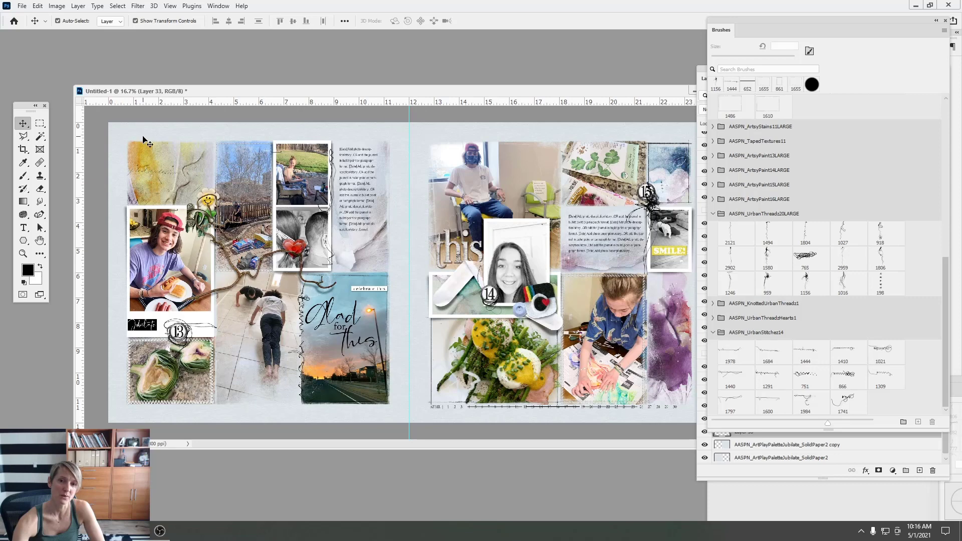
pyautogui.moveTo(722, 31)
pyautogui.mouseDown()
pyautogui.moveTo(793, 231)
pyautogui.moveTo(788, 301)
pyautogui.mouseUp()
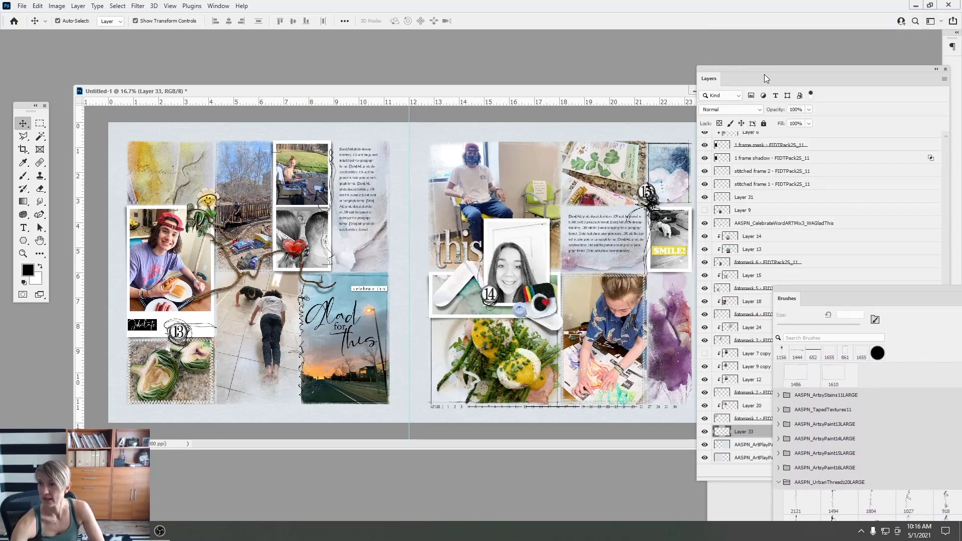
pyautogui.moveTo(764, 77)
pyautogui.mouseDown()
pyautogui.moveTo(827, 383)
pyautogui.moveTo(849, 425)
pyautogui.moveTo(811, 316)
pyautogui.mouseUp()
pyautogui.click(820, 292)
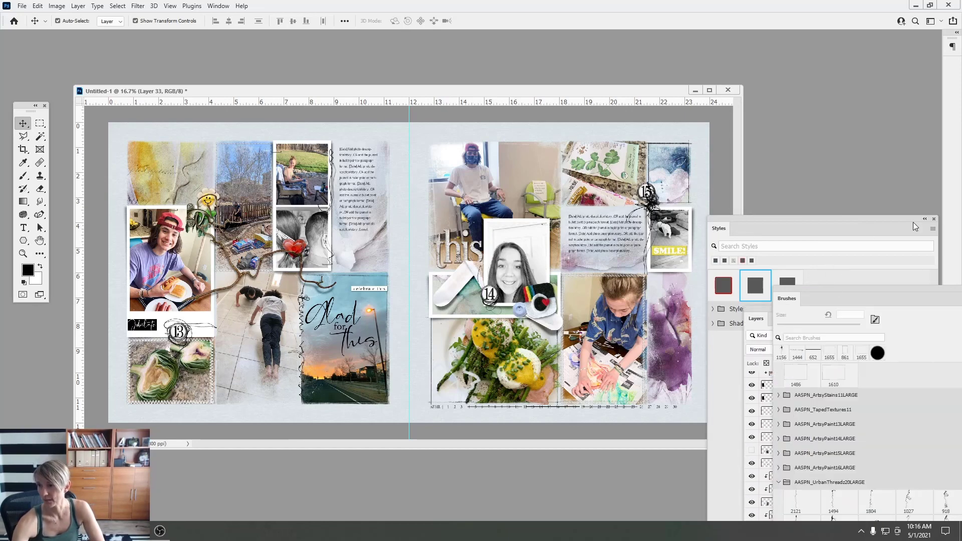
pyautogui.click(934, 219)
pyautogui.moveTo(852, 294)
pyautogui.mouseDown()
pyautogui.moveTo(738, 260)
pyautogui.moveTo(757, 54)
pyautogui.mouseUp()
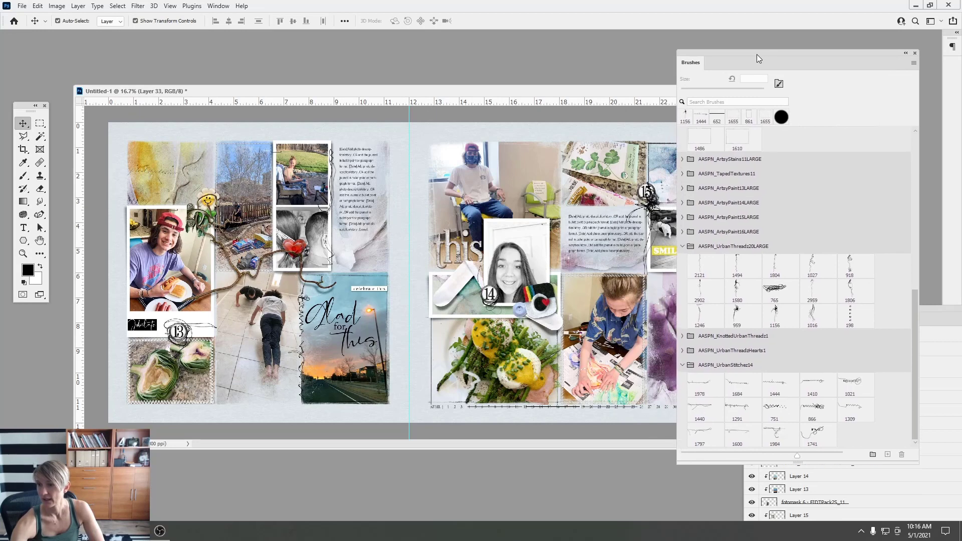
# Collapse the open brush sets: UrbanThreadz20LARGE, UrbanStitchez14, FineEdgeFrames 1 to 3 and Days2MonthBONUSBrushSet
pyautogui.click(683, 245)
pyautogui.click(683, 363)
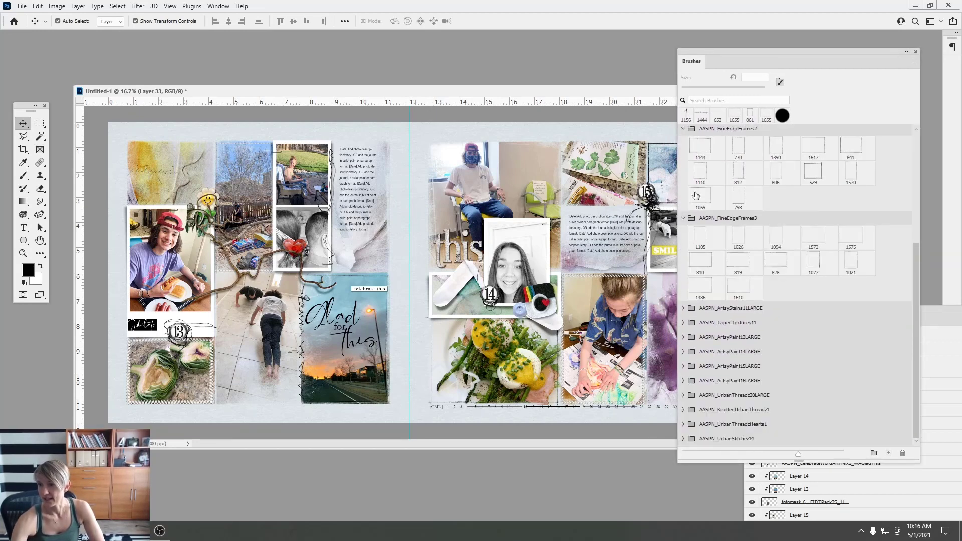
pyautogui.click(683, 218)
pyautogui.click(683, 144)
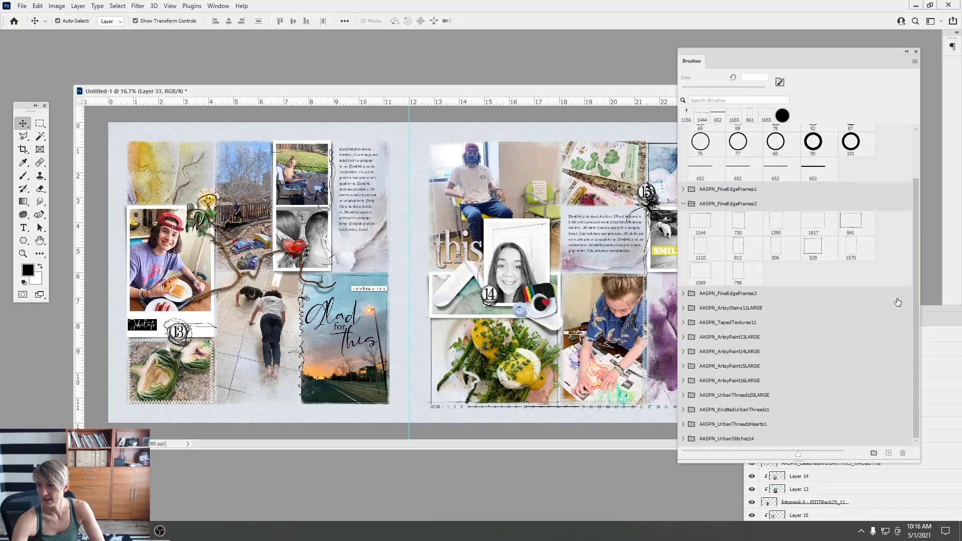
pyautogui.click(684, 203)
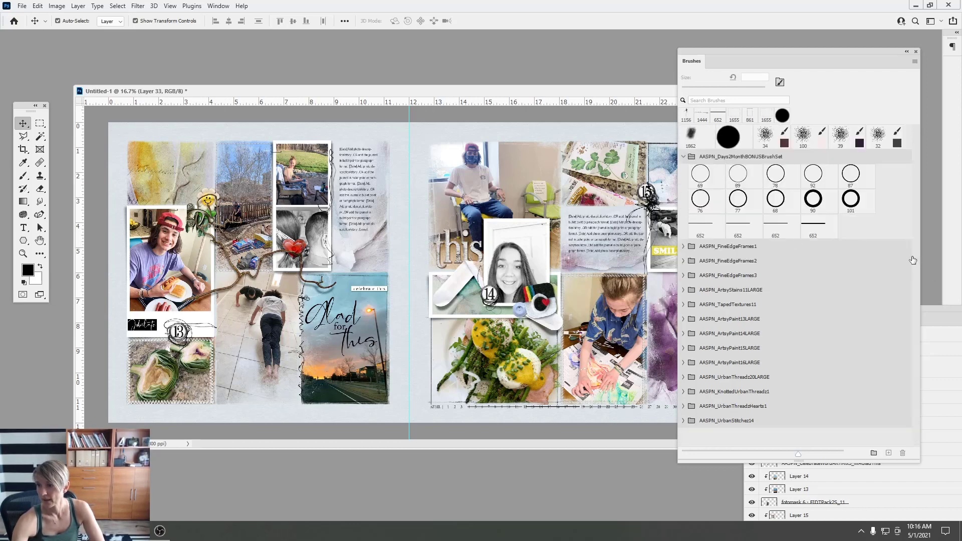
pyautogui.click(683, 157)
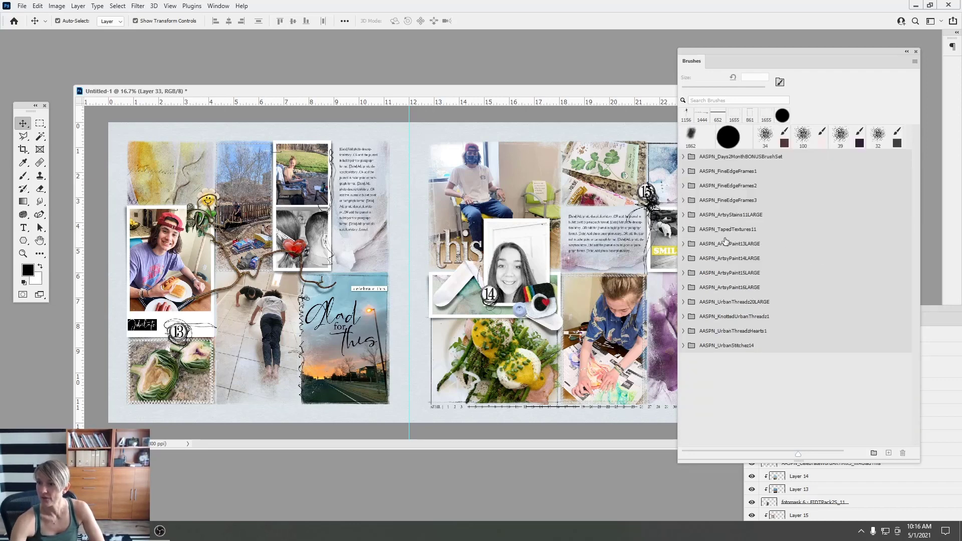
# Expand the ArtsyPaint13LARGE to ArtsyPaint16LARGE and ArtsyStains11LARGE brush sets to browse their brushes
pyautogui.click(683, 244)
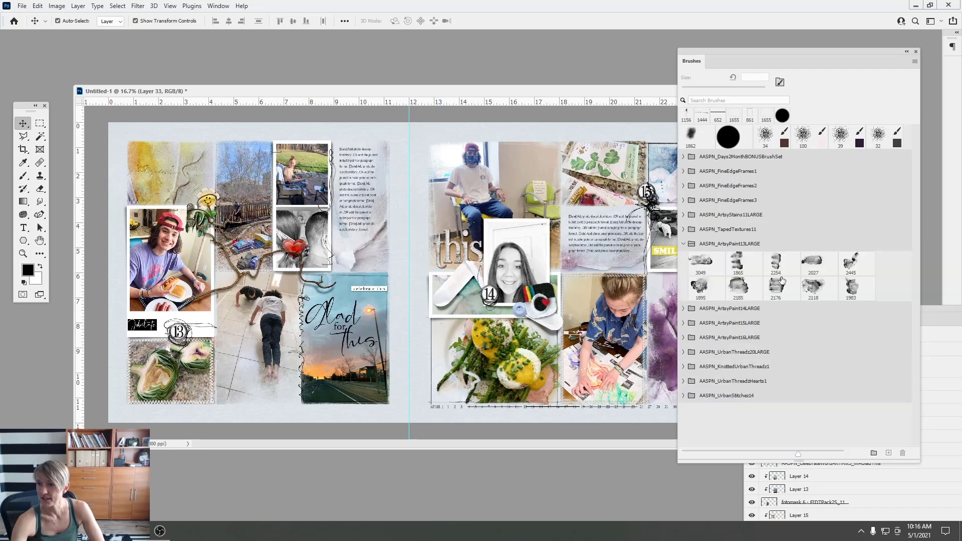
pyautogui.click(683, 309)
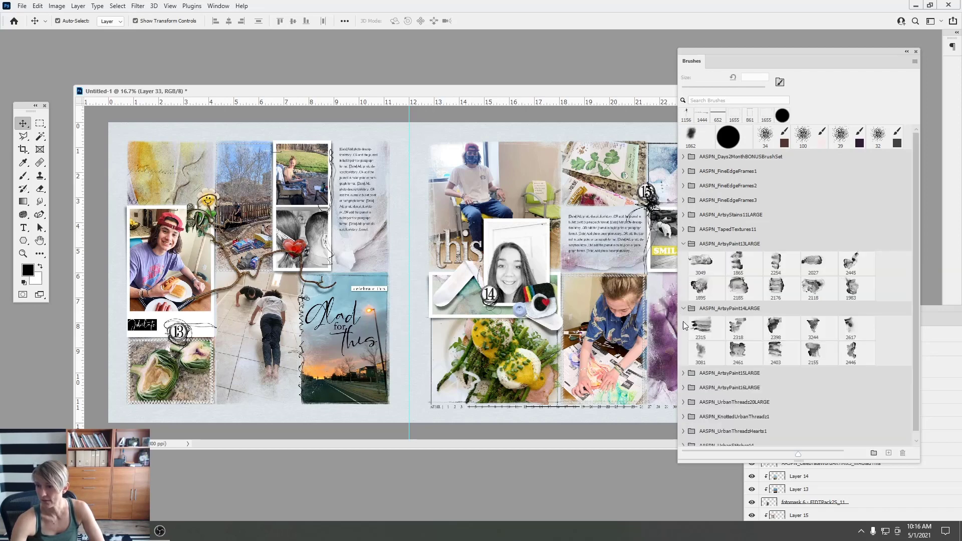
pyautogui.click(684, 374)
pyautogui.moveTo(914, 323); pyautogui.dragTo(921, 436)
pyautogui.click(684, 381)
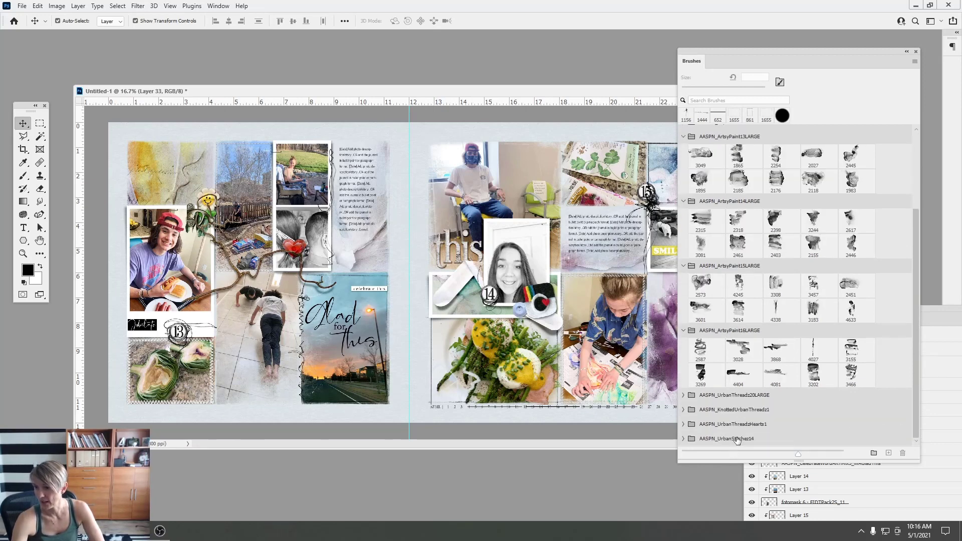
pyautogui.moveTo(918, 245); pyautogui.dragTo(918, 184)
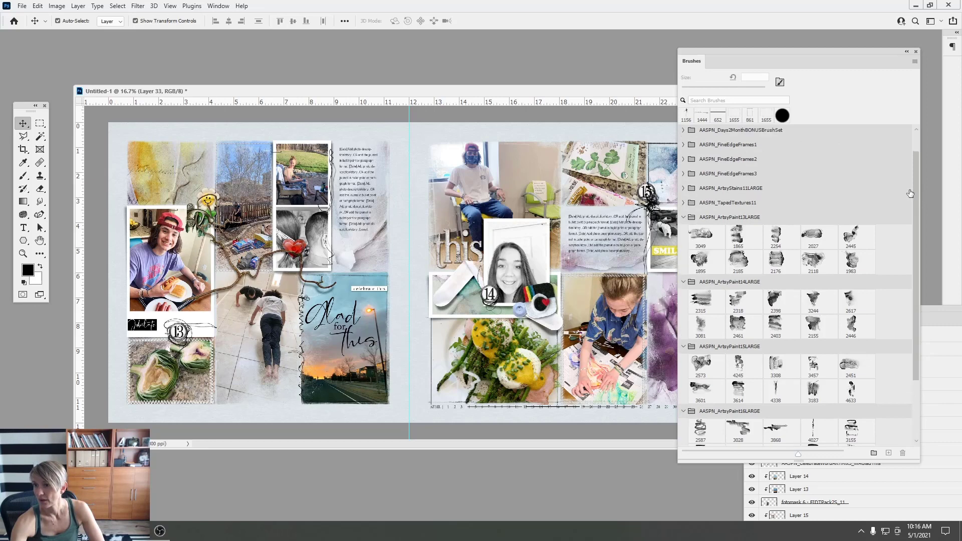
pyautogui.click(682, 189)
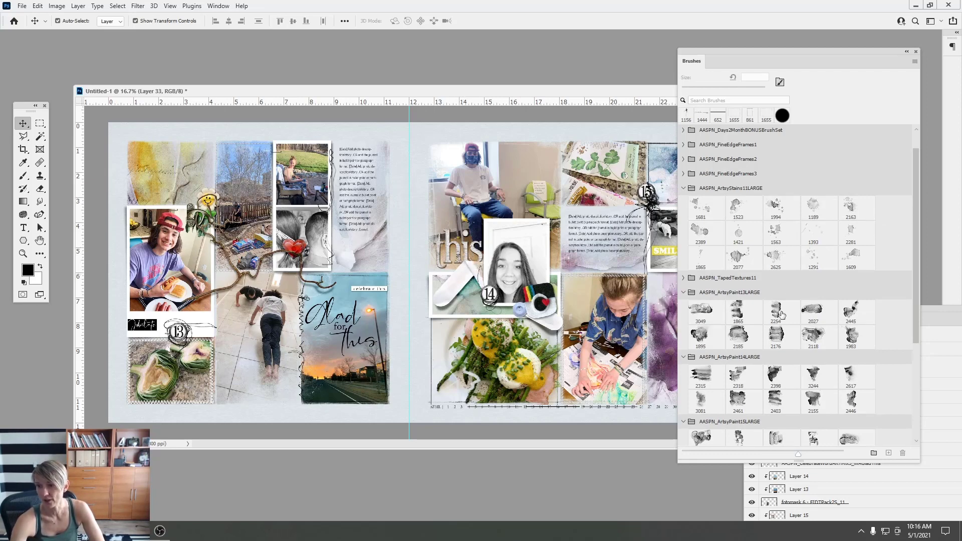
# Set the foreground color to yellow eddb5a, based on a sample from the yellow artwork on the left page
pyautogui.click(28, 273)
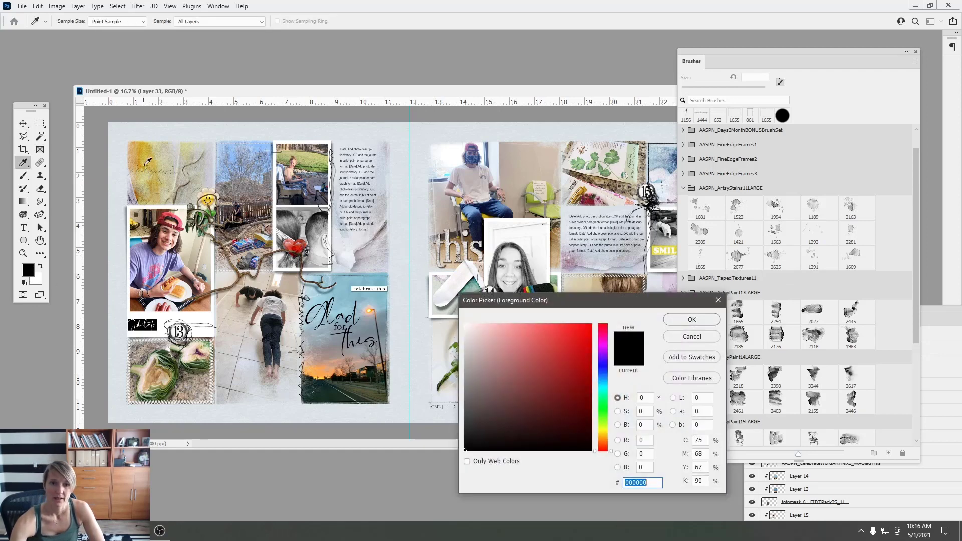
pyautogui.click(143, 154)
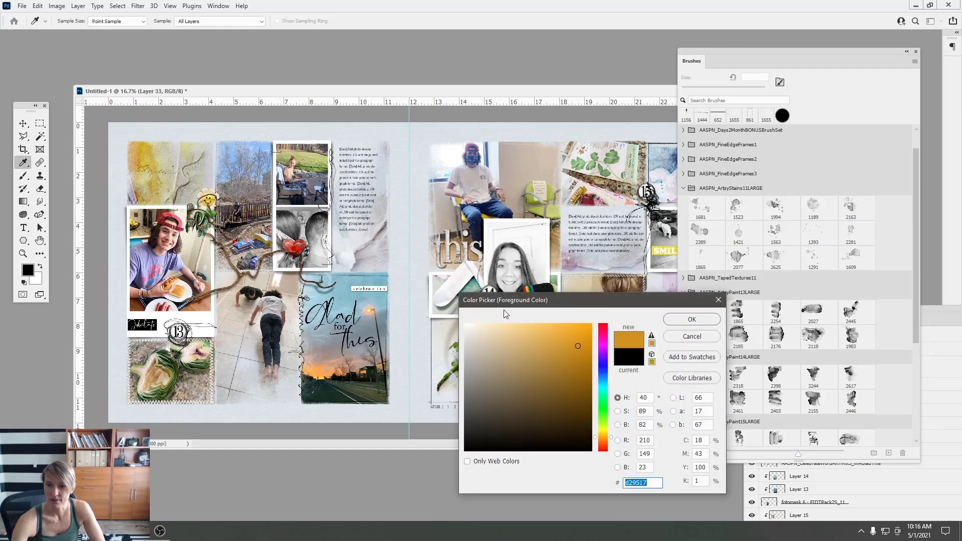
pyautogui.click(147, 160)
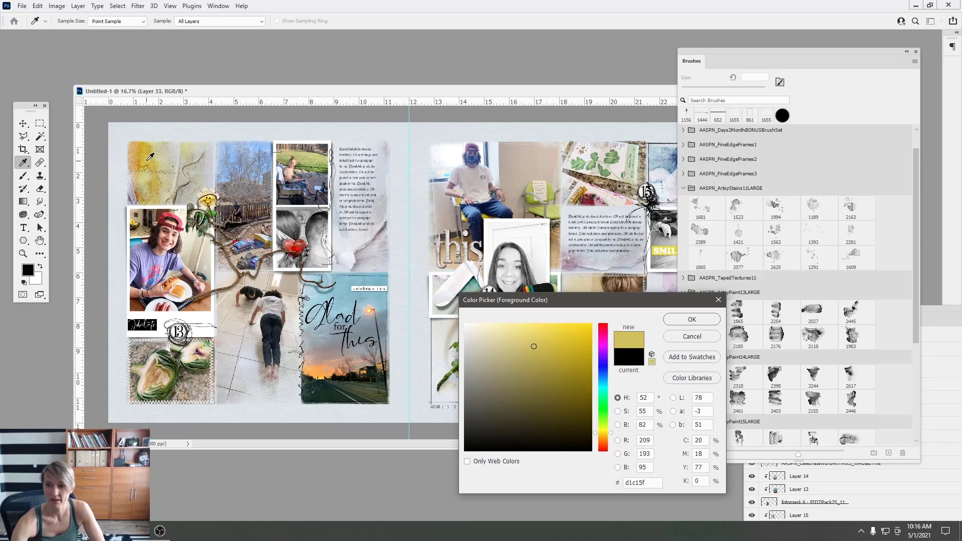
pyautogui.click(544, 332)
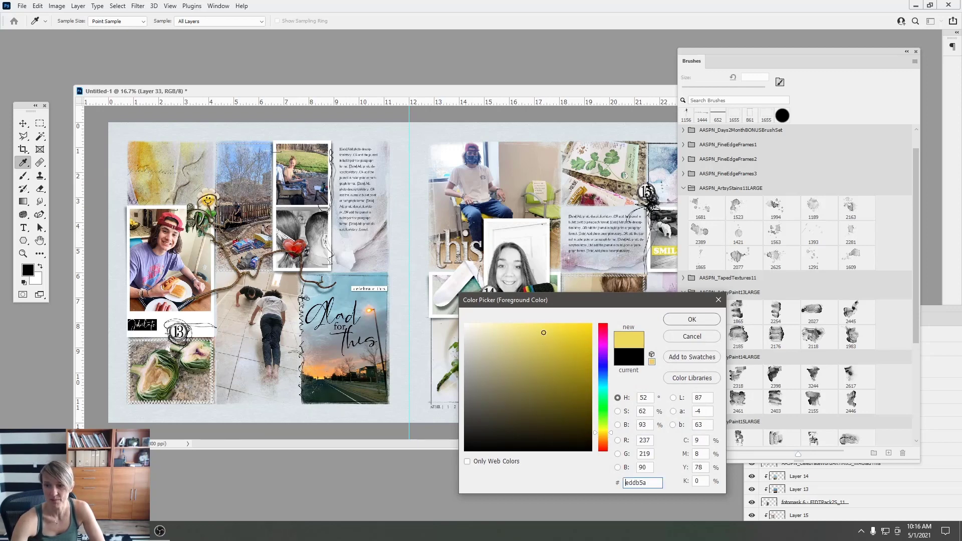
pyautogui.click(681, 323)
# Try a yellow stamp of the 2155 px ArtsyPaint14LARGE brush behind the left page's upper-left artwork and undo it
pyautogui.click(776, 311)
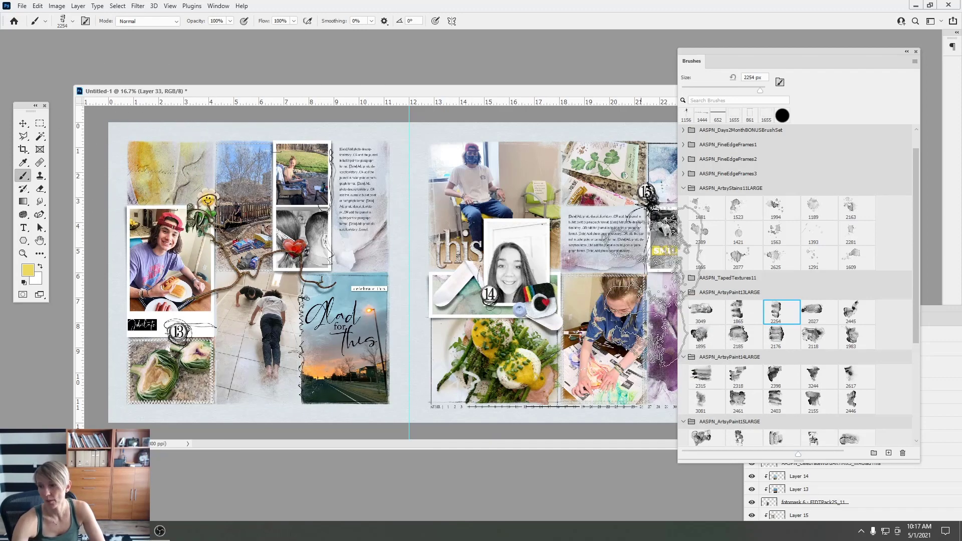
pyautogui.click(813, 399)
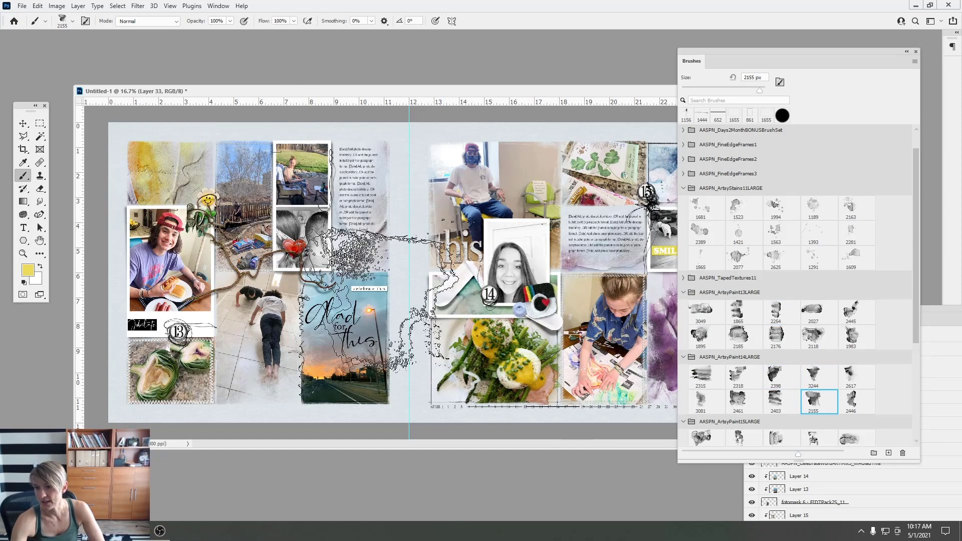
pyautogui.click(190, 207)
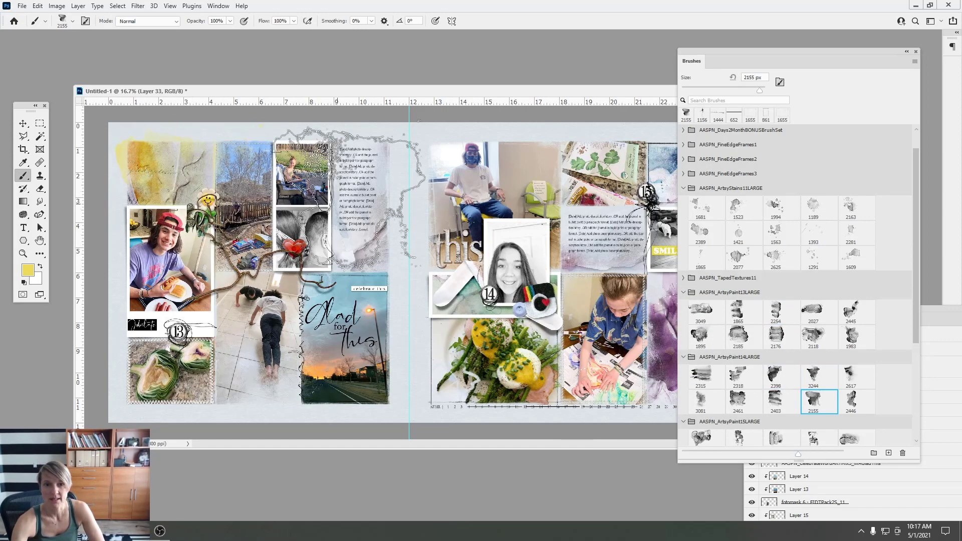
pyautogui.click(37, 5)
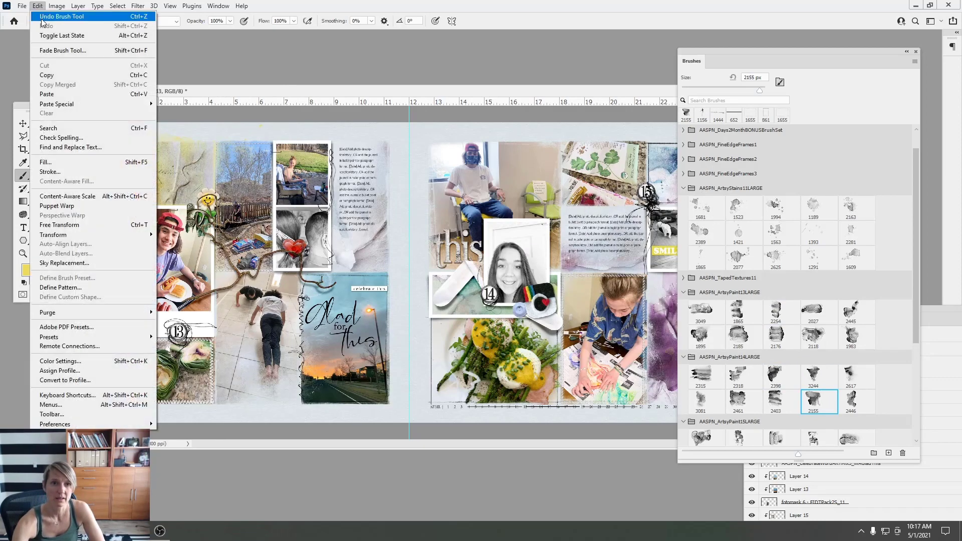
pyautogui.click(50, 13)
# Set the foreground color to golden tan d9ab5a sampled from the left page's upper-left artwork
pyautogui.click(28, 270)
pyautogui.click(136, 158)
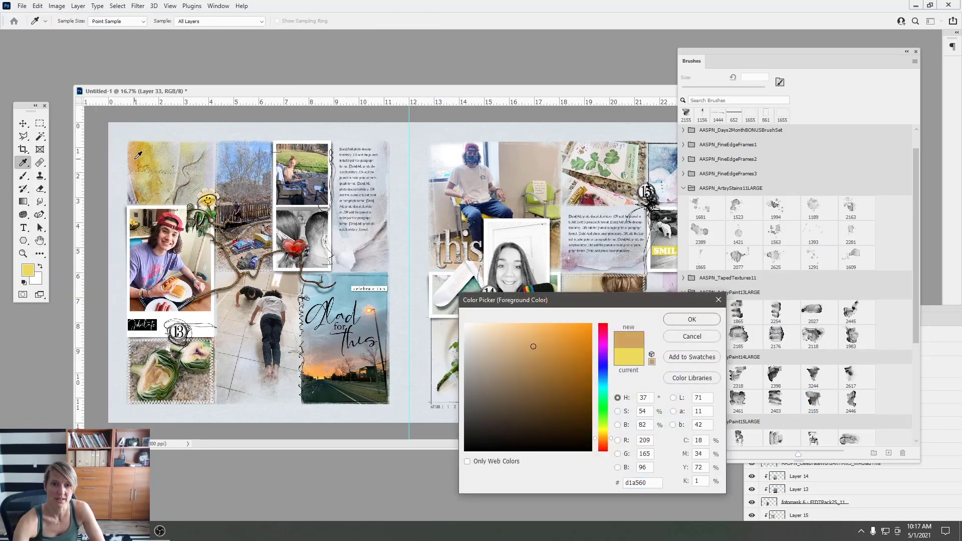
pyautogui.click(667, 322)
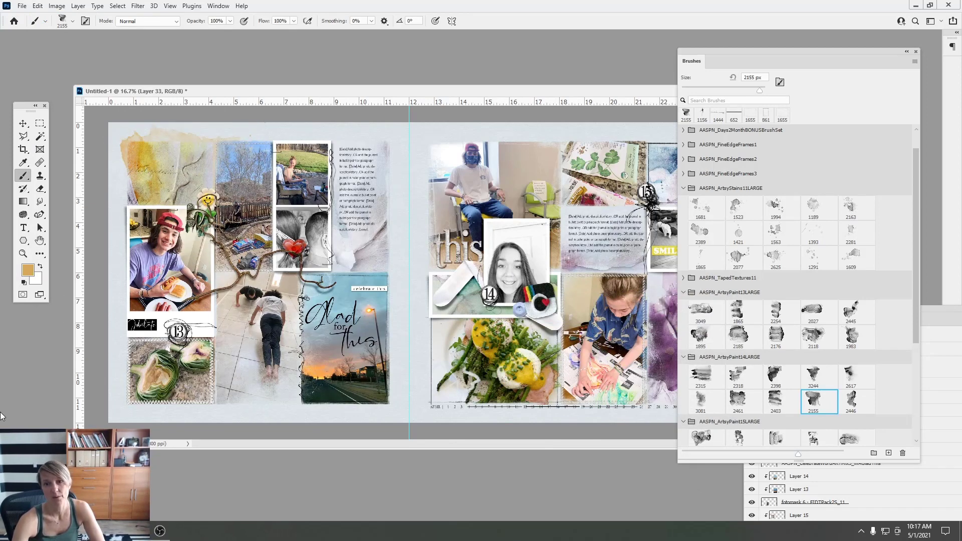
# Replace the 2155 px paint stamp with the 1895 px ArtsyPaint13LARGE brush stamped behind the left page's upper-left artwork
pyautogui.click(38, 7)
pyautogui.click(55, 19)
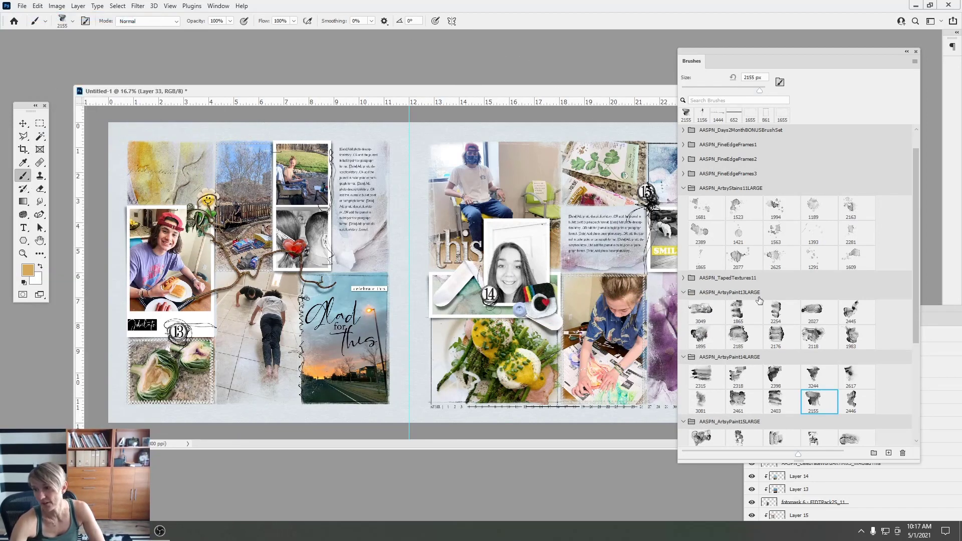
pyautogui.click(699, 335)
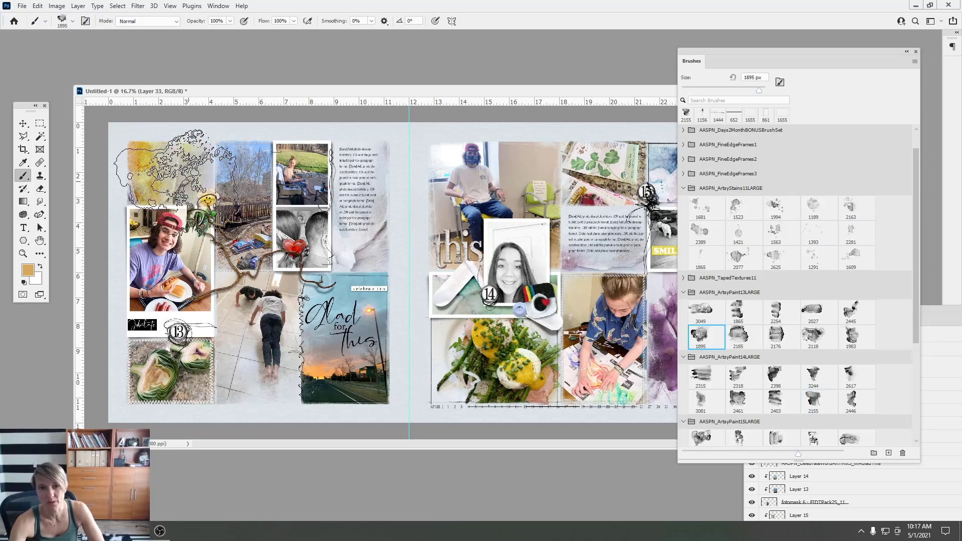
pyautogui.click(173, 168)
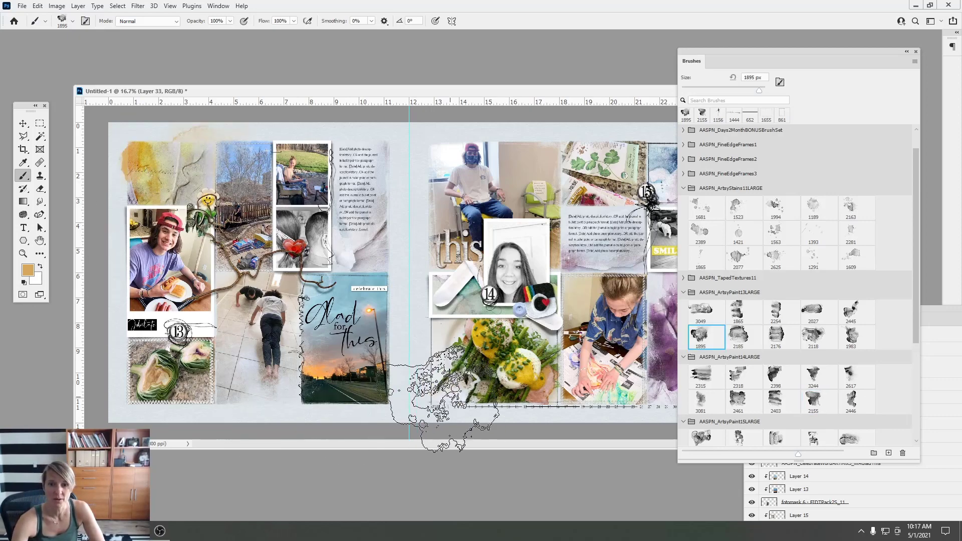
# Sample a dark green from the sunset photo and stamp the 1865 px ArtsyPaint13LARGE brush behind that photo's lower-right corner
pyautogui.press('alt')
pyautogui.click(28, 271)
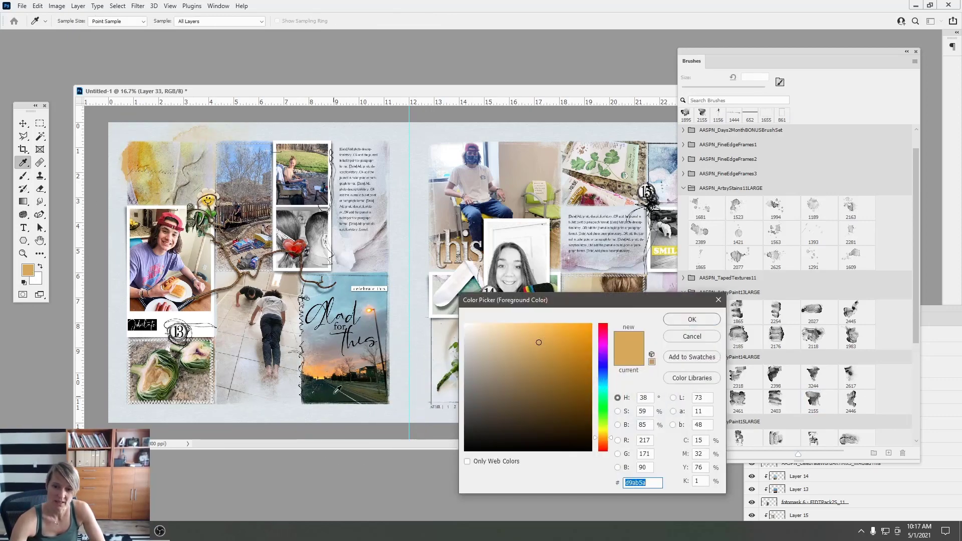
pyautogui.click(341, 394)
pyautogui.click(692, 320)
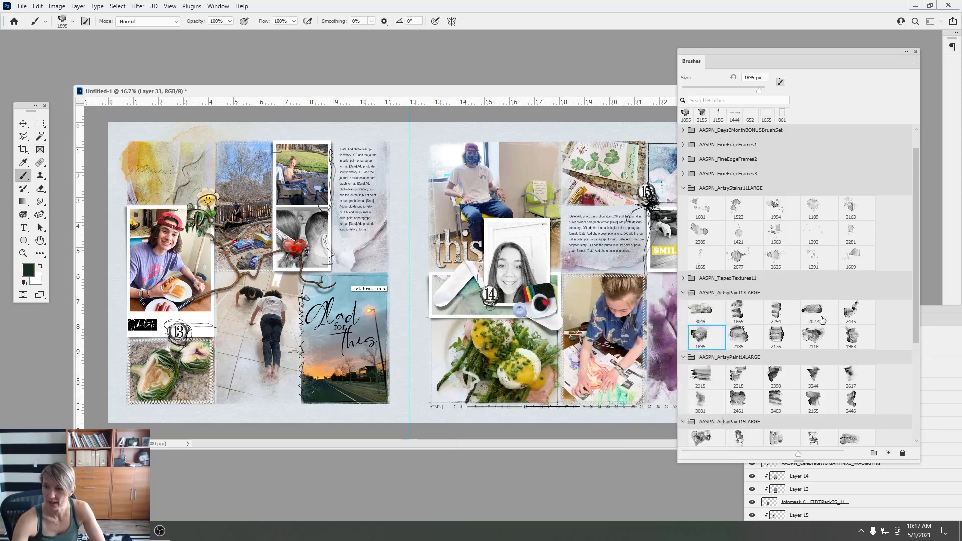
pyautogui.click(744, 310)
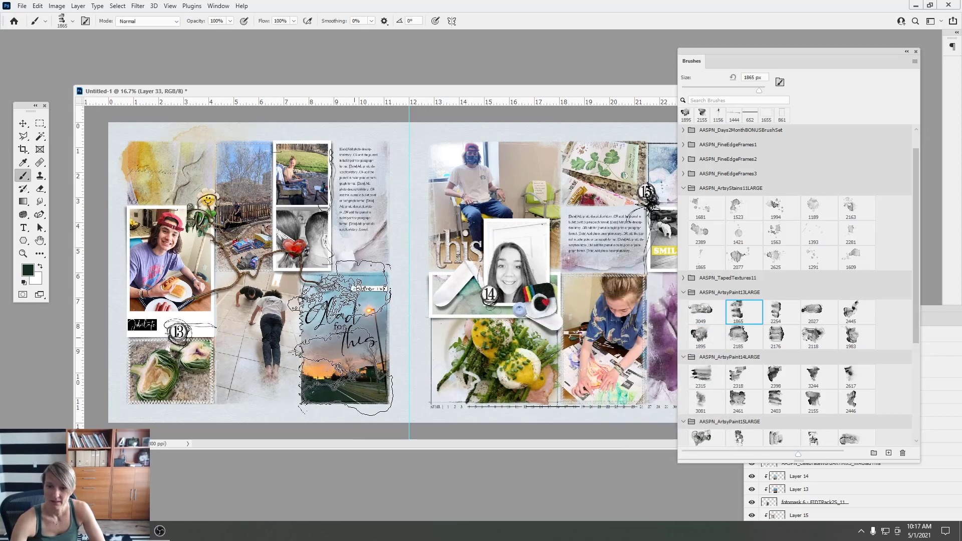
pyautogui.click(329, 346)
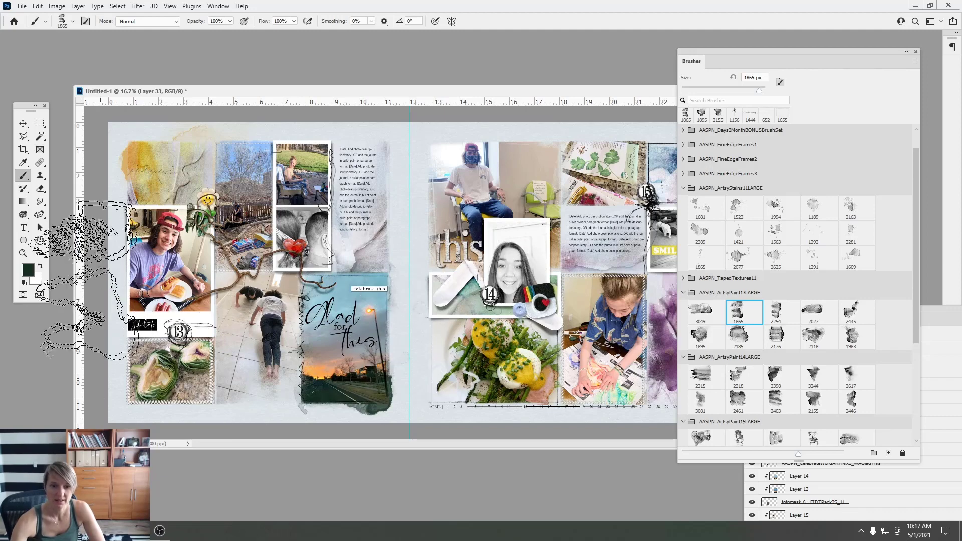
# Switch the foreground color to white and stamp the 2445 px ArtsyPaint13LARGE brush behind the artichoke photo on the left page
pyautogui.click(42, 269)
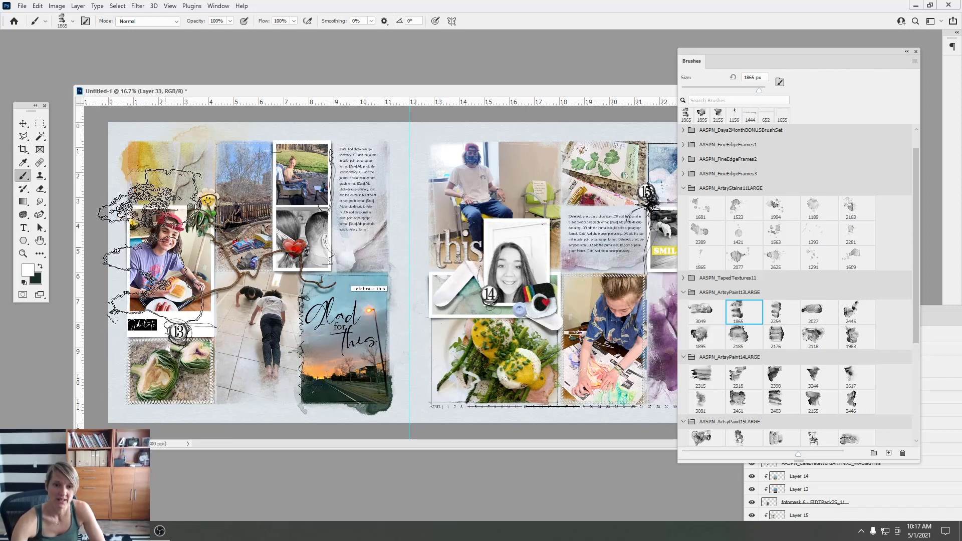
pyautogui.click(819, 381)
pyautogui.scroll(-2, 916, 330)
pyautogui.click(857, 281)
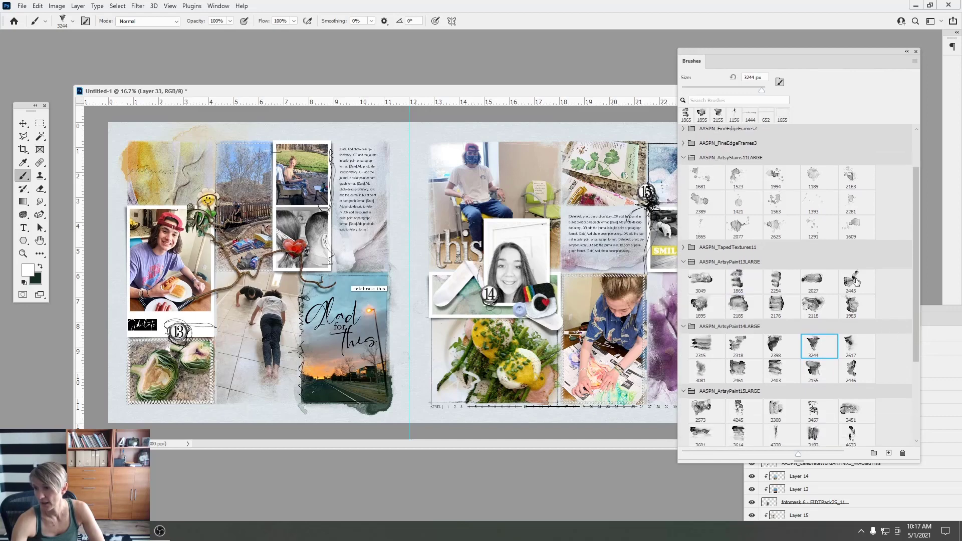
pyautogui.click(211, 323)
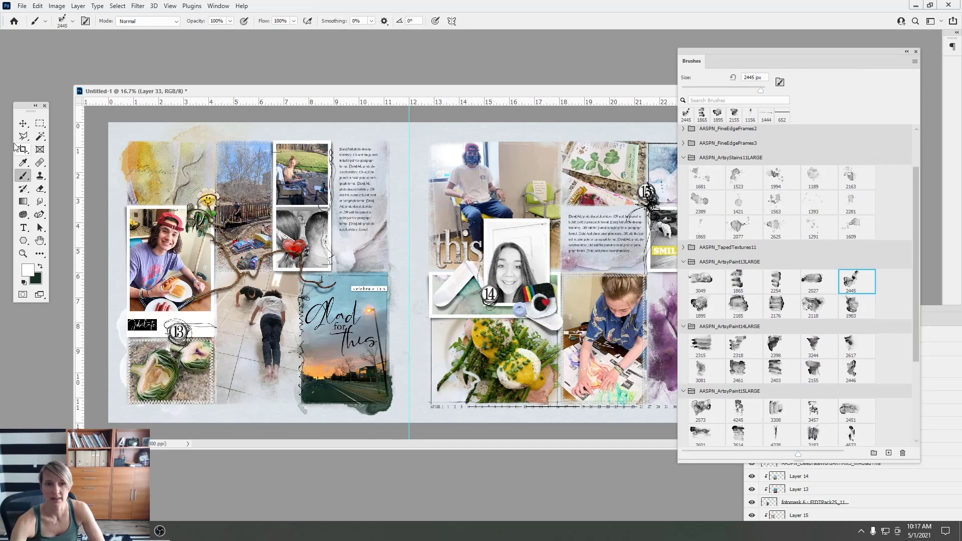
# Choose the 934 px brush from the AASPN_TapedTextures11 set
pyautogui.click(23, 125)
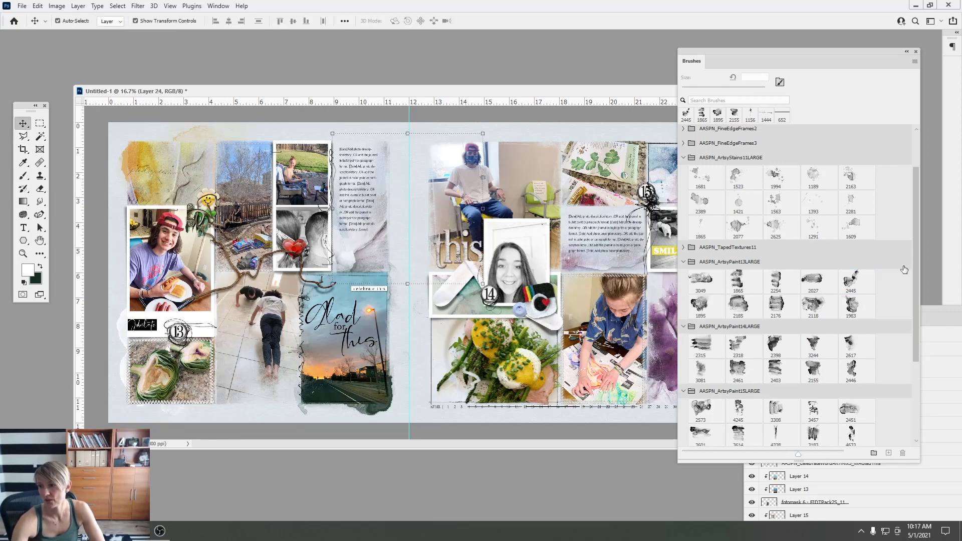
pyautogui.scroll(3, 911, 278)
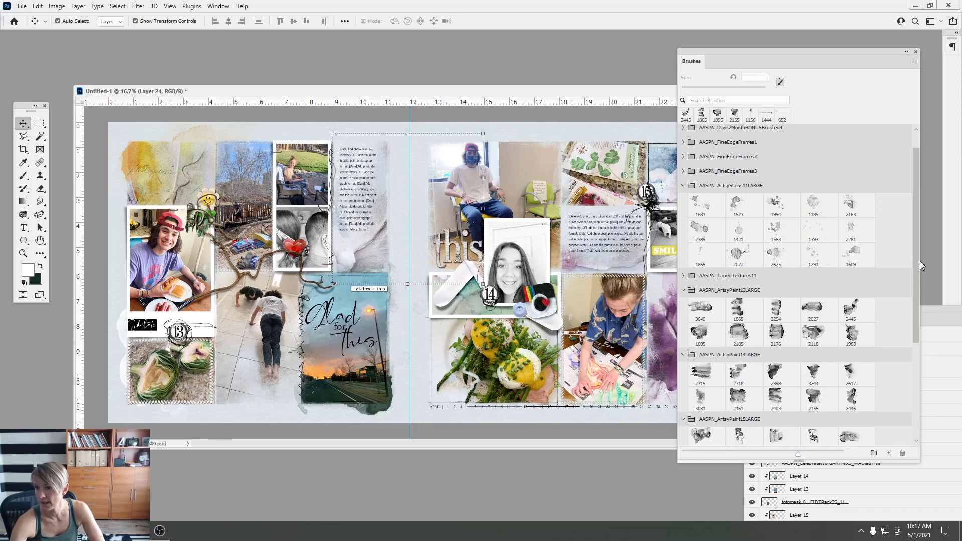
pyautogui.click(682, 279)
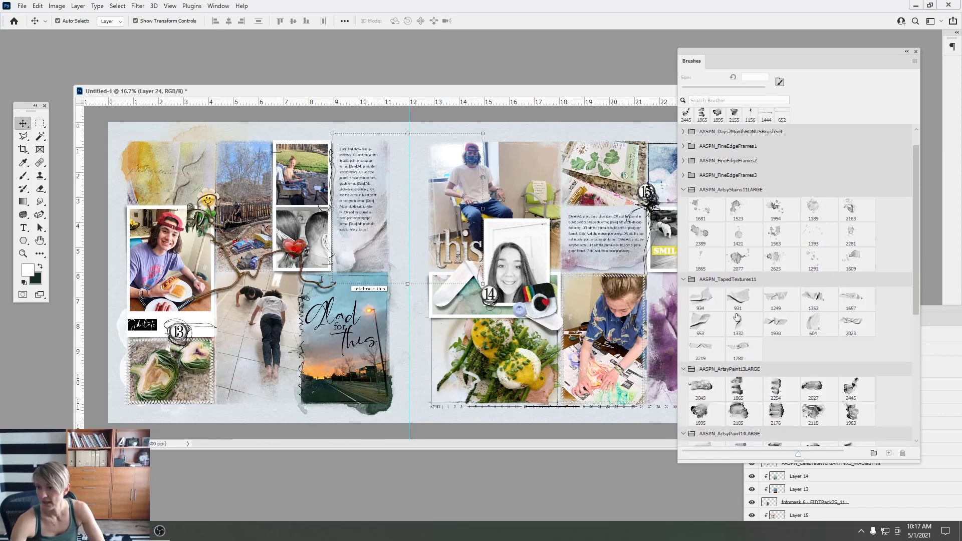
pyautogui.click(706, 300)
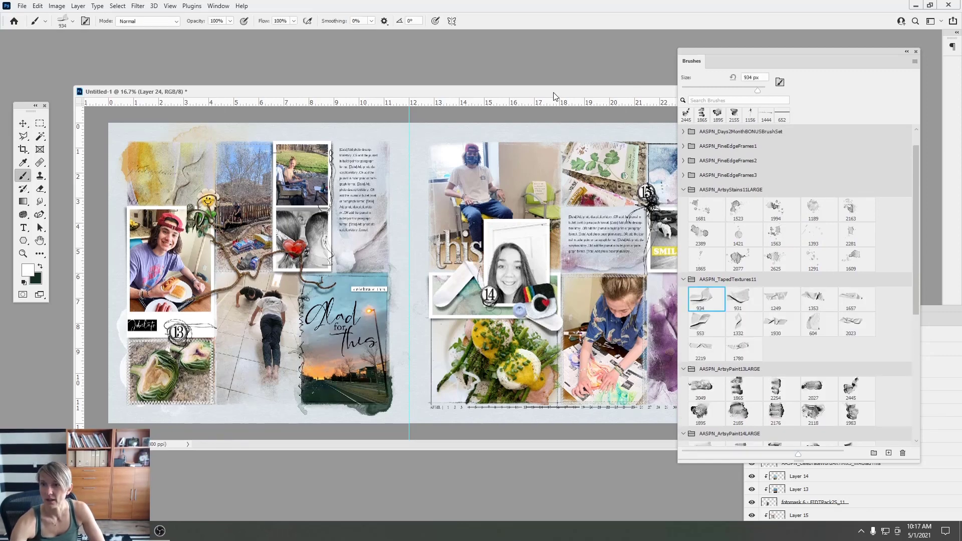
# Add a new layer at the top of the layer stack, above the AASPN_ArtPlayPaletteJubilate_Hinge layer
pyautogui.moveTo(748, 58)
pyautogui.mouseDown()
pyautogui.moveTo(545, 287)
pyautogui.moveTo(602, 247)
pyautogui.moveTo(795, 294)
pyautogui.moveTo(779, 287)
pyautogui.moveTo(677, 133)
pyautogui.moveTo(701, 134)
pyautogui.mouseUp()
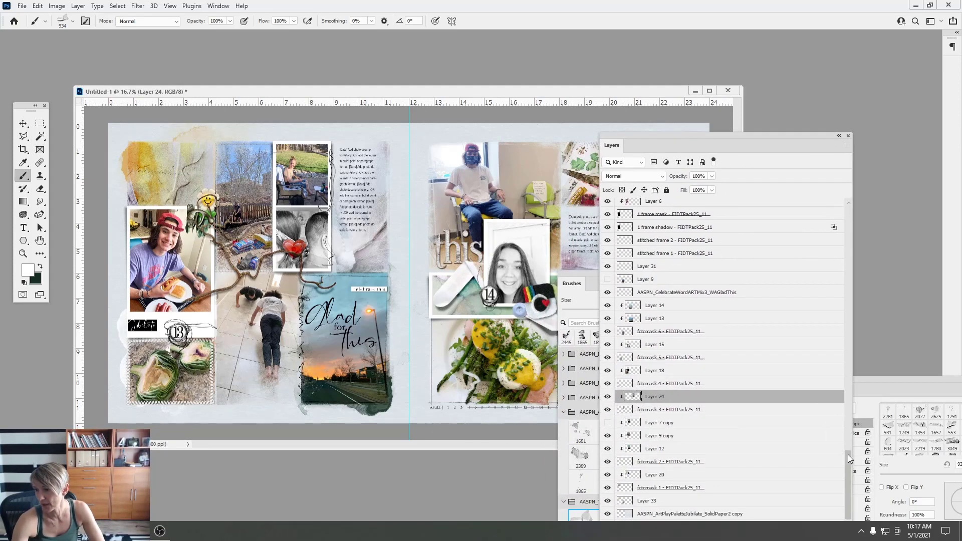
pyautogui.moveTo(847, 455)
pyautogui.mouseDown()
pyautogui.moveTo(856, 224)
pyautogui.moveTo(747, 203)
pyautogui.mouseUp()
pyautogui.click(684, 208)
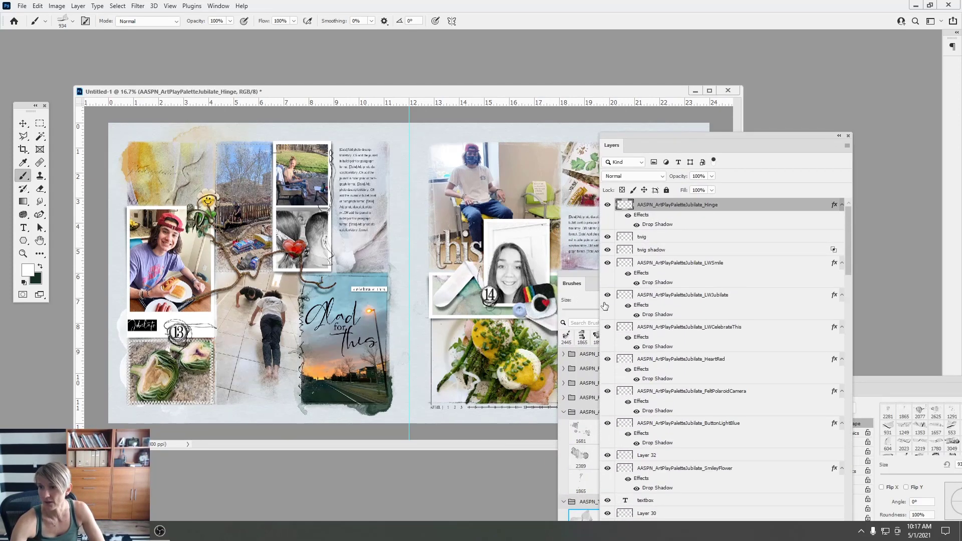
pyautogui.moveTo(782, 147); pyautogui.dragTo(804, 72)
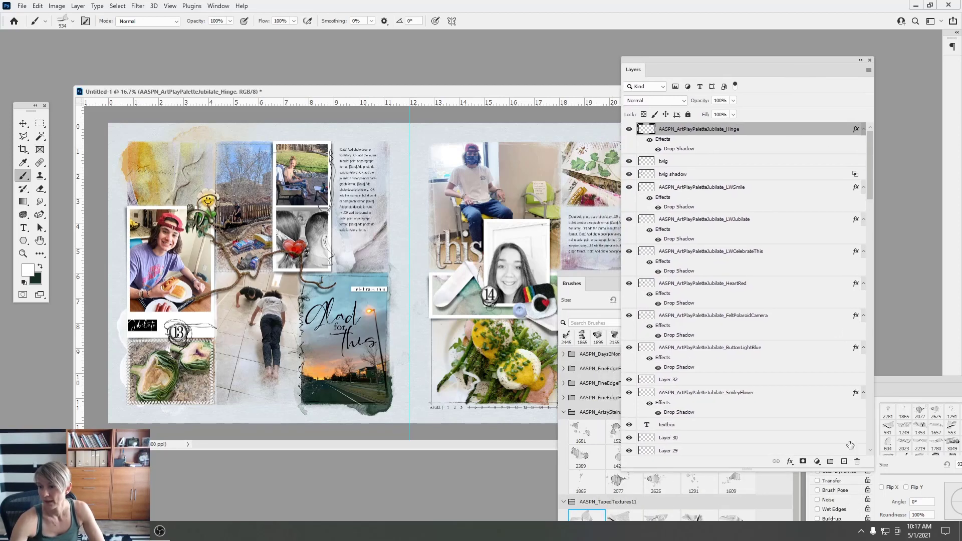
pyautogui.click(844, 462)
# Set the foreground color to dark gray 5e5c5c and stamp the taped texture brush at 44° beside the lower part of the left page's journaling
pyautogui.click(28, 270)
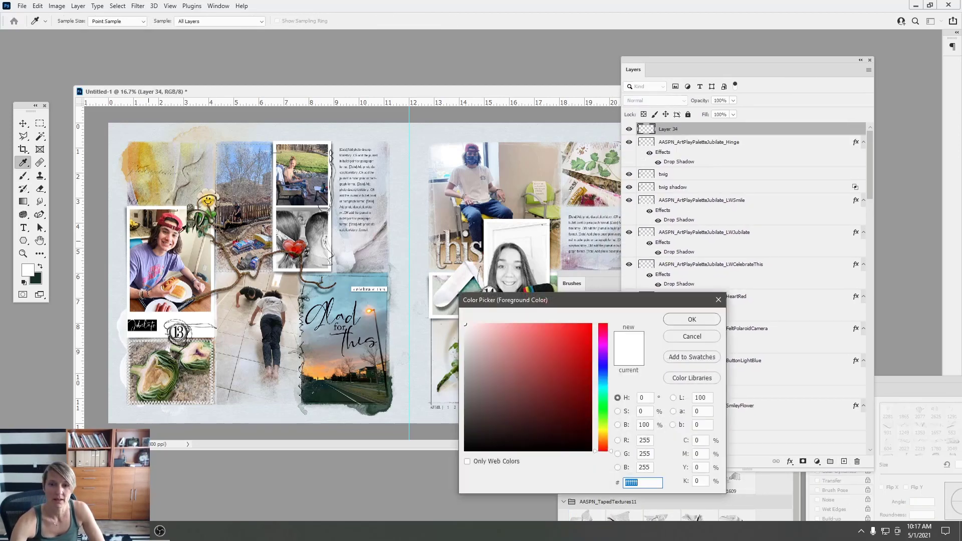
pyautogui.click(468, 403)
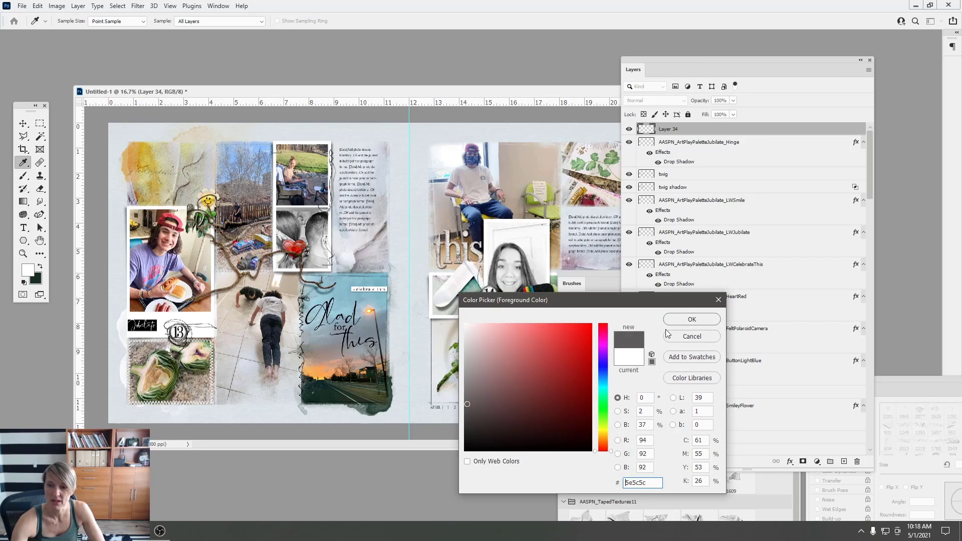
pyautogui.click(691, 319)
pyautogui.click(72, 21)
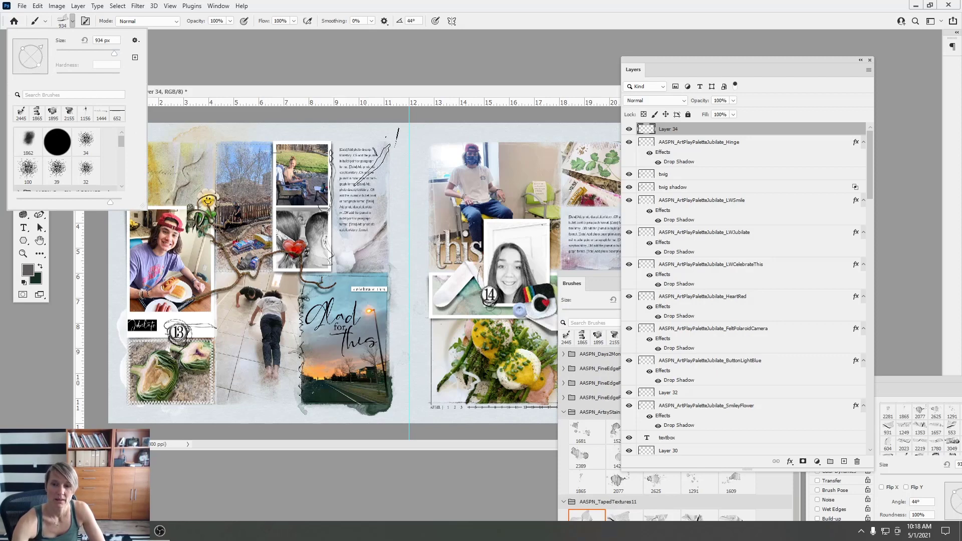
pyautogui.click(379, 218)
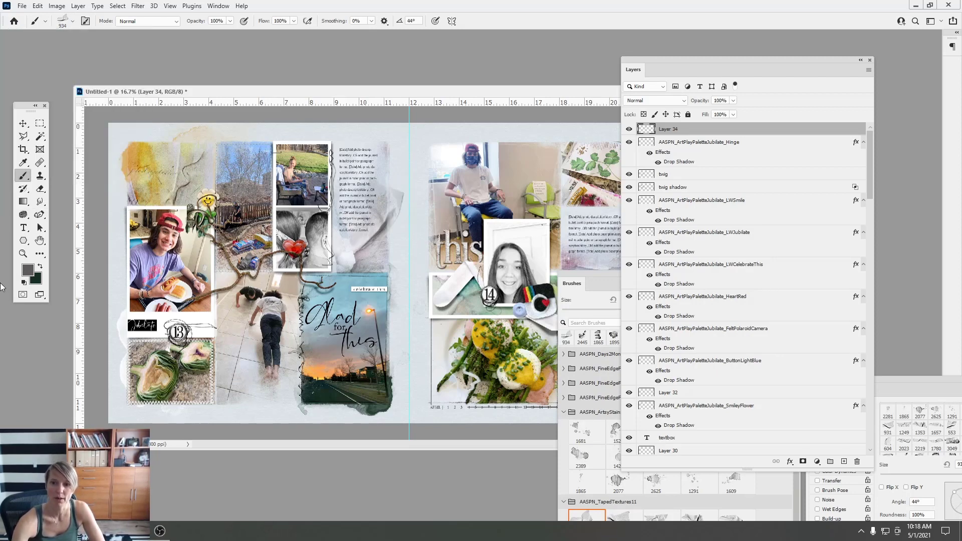
# Set the taped texture layer's blend mode to Linear Burn and its opacity to 82%
pyautogui.click(661, 104)
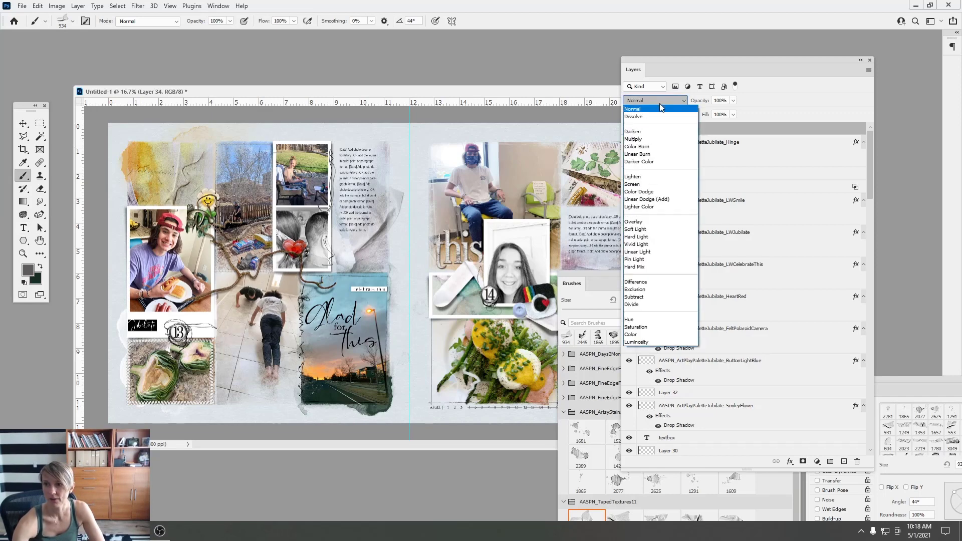
pyautogui.click(663, 153)
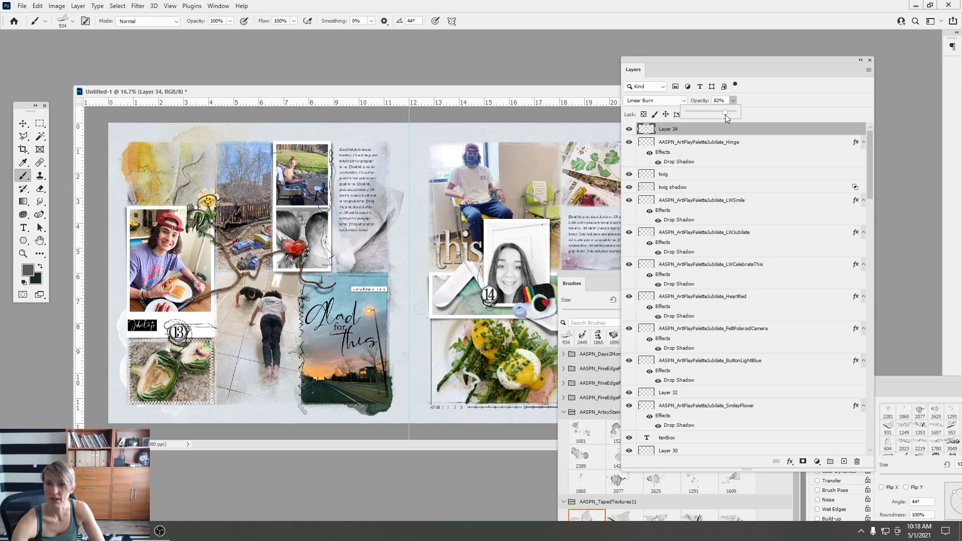
pyautogui.moveTo(724, 115); pyautogui.dragTo(726, 114)
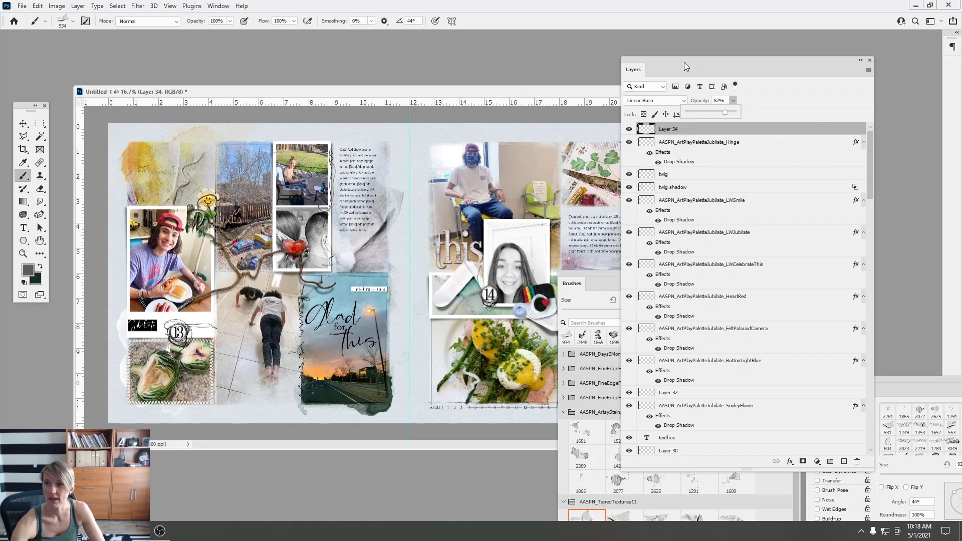
pyautogui.moveTo(683, 62)
pyautogui.mouseDown()
pyautogui.moveTo(753, 68)
pyautogui.moveTo(786, 87)
pyautogui.mouseUp()
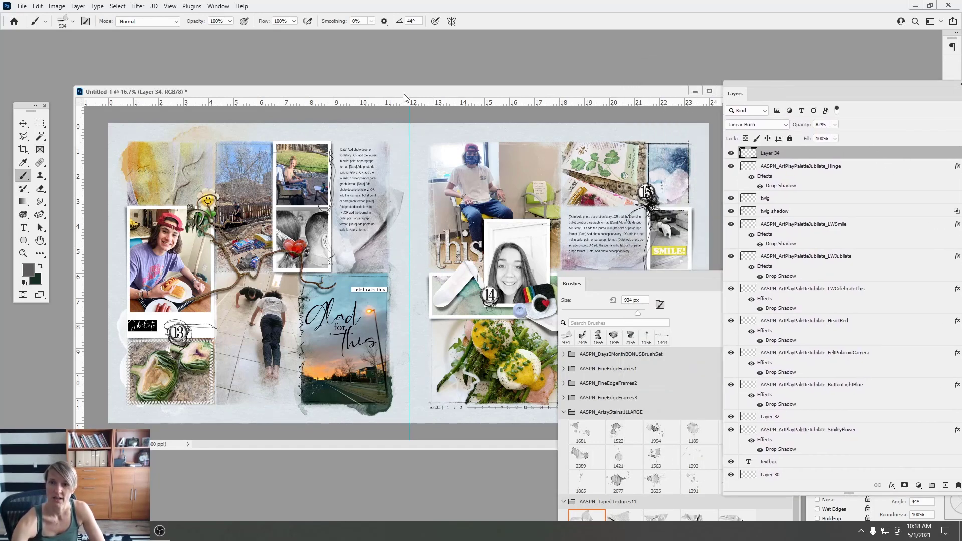
# Set the foreground color to light blue-gray cbd5de sampled from the background beside the left page's journaling
pyautogui.moveTo(405, 96); pyautogui.dragTo(380, 79)
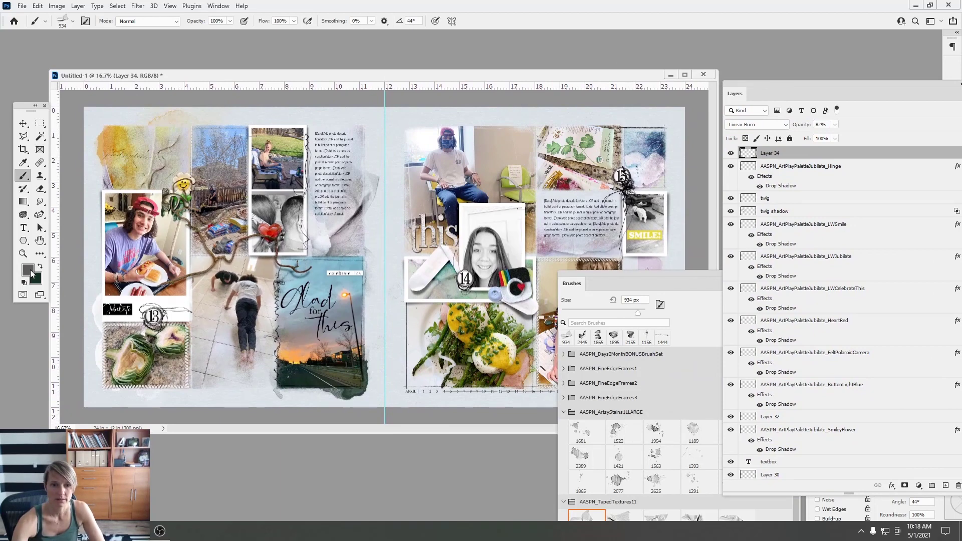
pyautogui.click(29, 271)
pyautogui.click(363, 159)
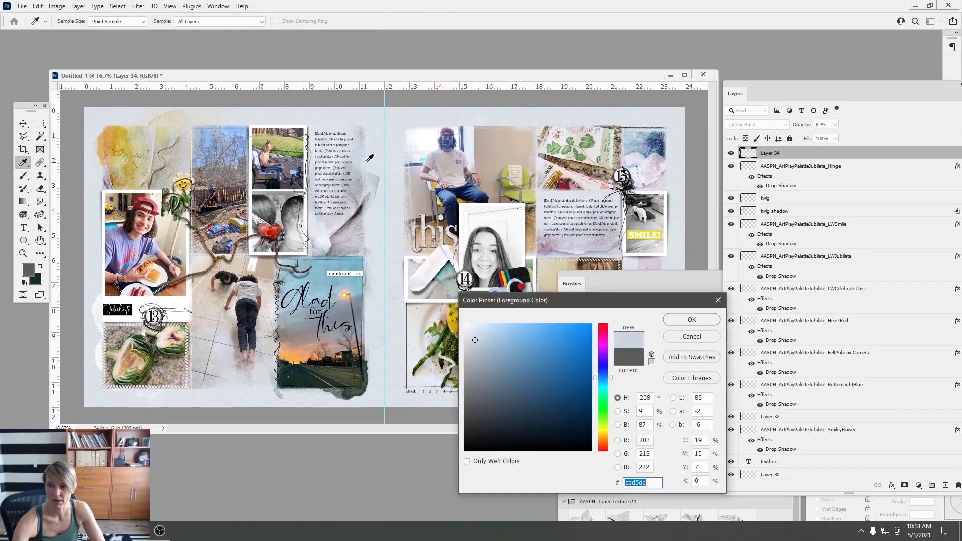
pyautogui.click(691, 319)
# Add a new layer above Layer 33 and stamp the 2077 px ArtsyStains11LARGE brush behind the left page's journaling
pyautogui.moveTo(809, 95); pyautogui.dragTo(719, 65)
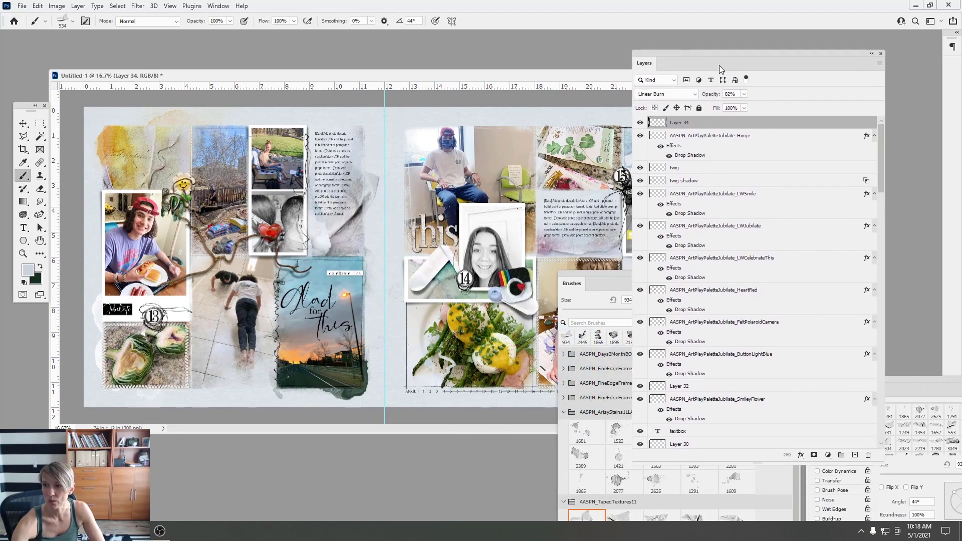
pyautogui.moveTo(883, 178); pyautogui.dragTo(871, 443)
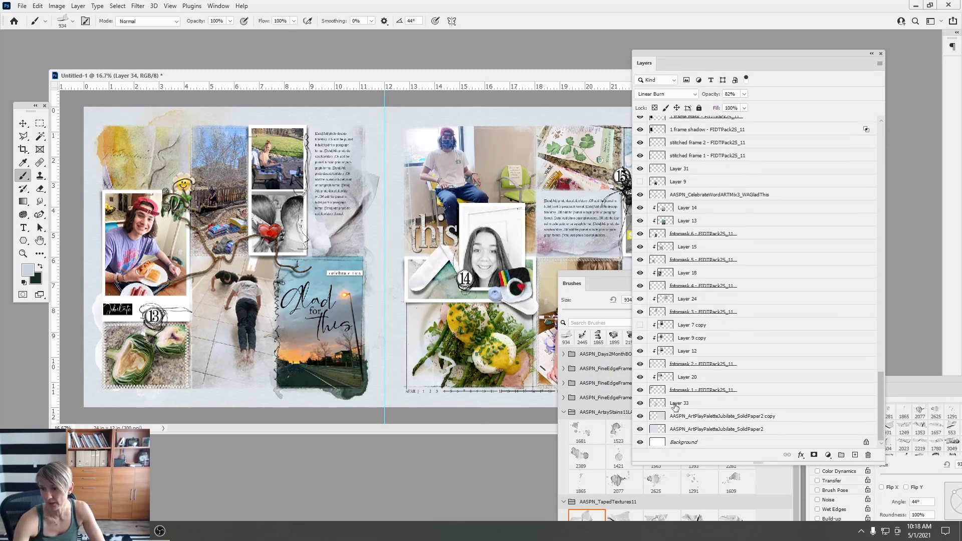
pyautogui.click(675, 406)
pyautogui.click(855, 455)
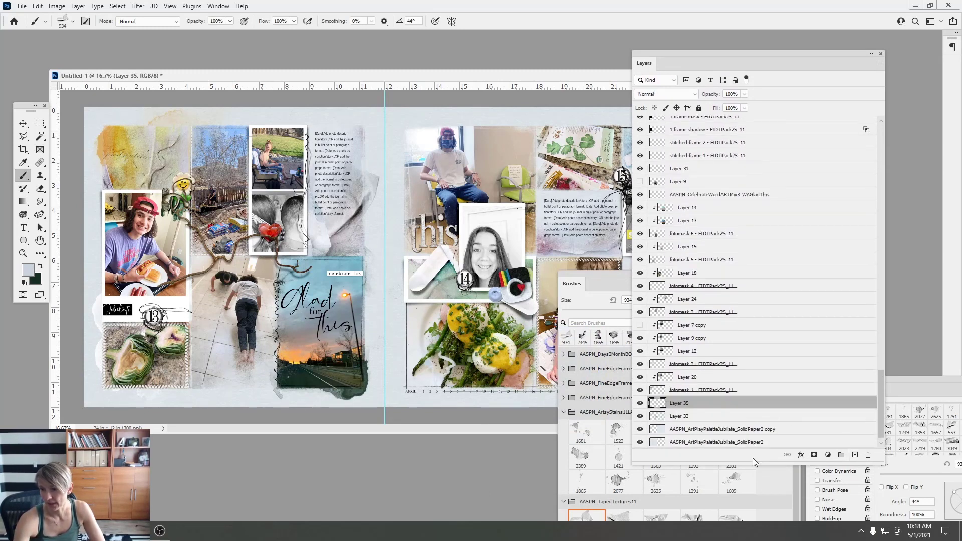
pyautogui.click(624, 485)
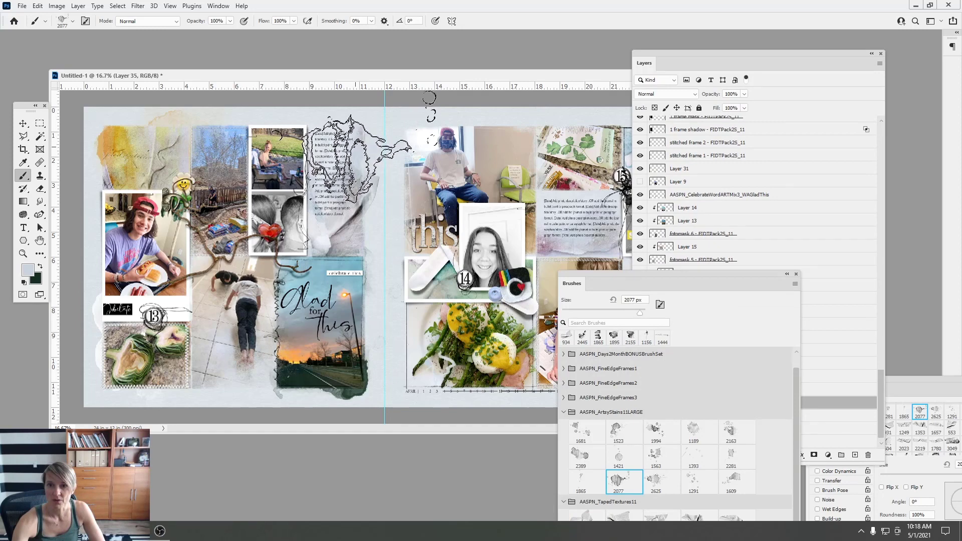
pyautogui.click(358, 160)
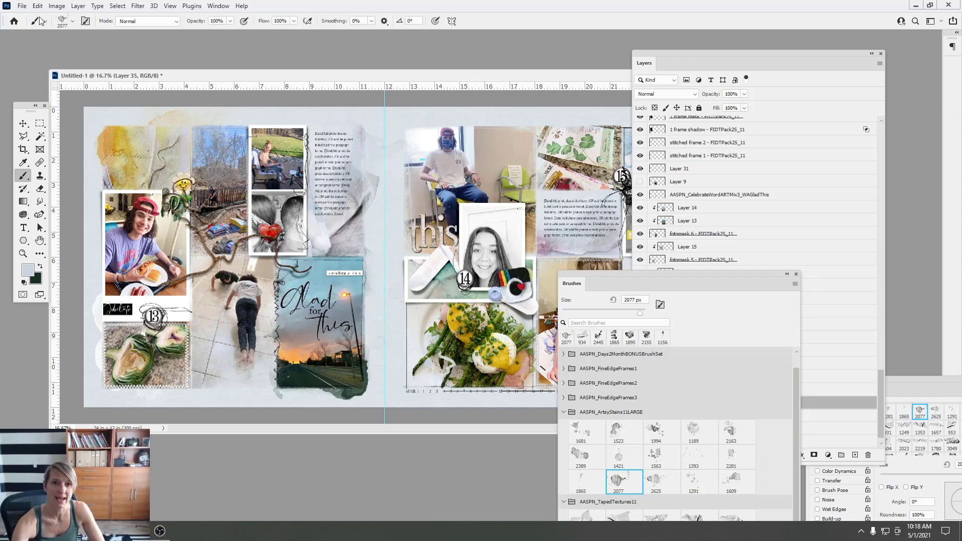
# Adjust the stain's Hue/Saturation to hue +1, saturation +39 and lightness -15
pyautogui.click(57, 5)
pyautogui.moveTo(100, 33)
pyautogui.click(193, 84)
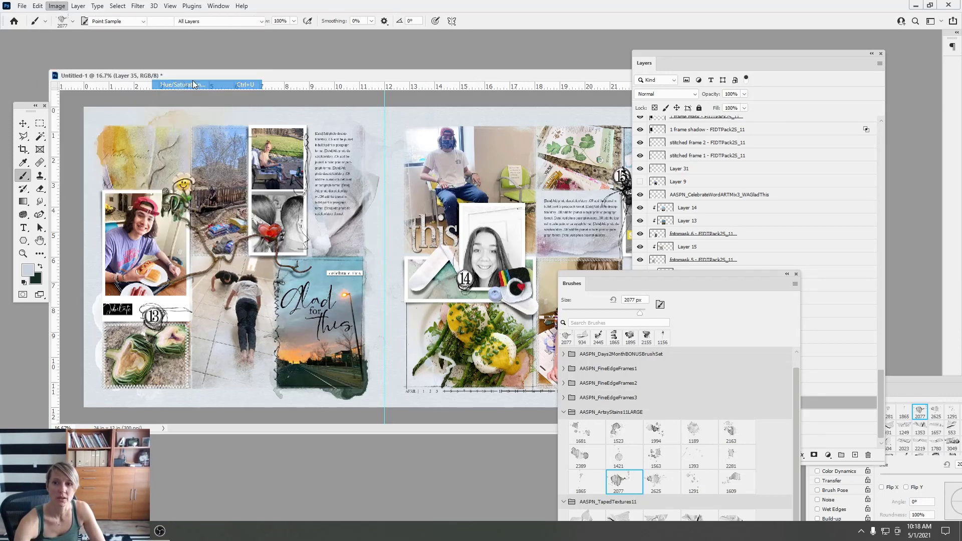
pyautogui.moveTo(771, 189)
pyautogui.mouseDown()
pyautogui.moveTo(752, 193)
pyautogui.moveTo(766, 193)
pyautogui.mouseUp()
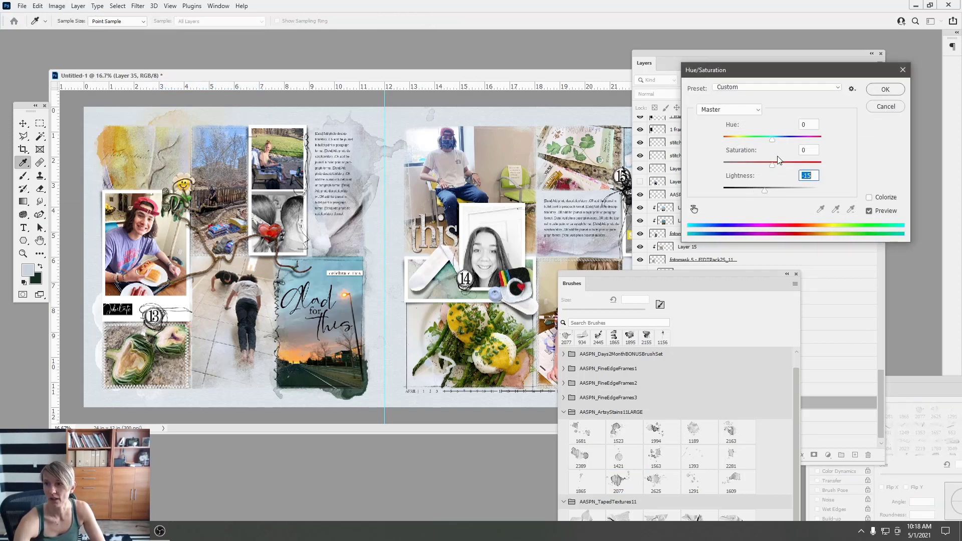
pyautogui.moveTo(772, 139); pyautogui.dragTo(771, 169)
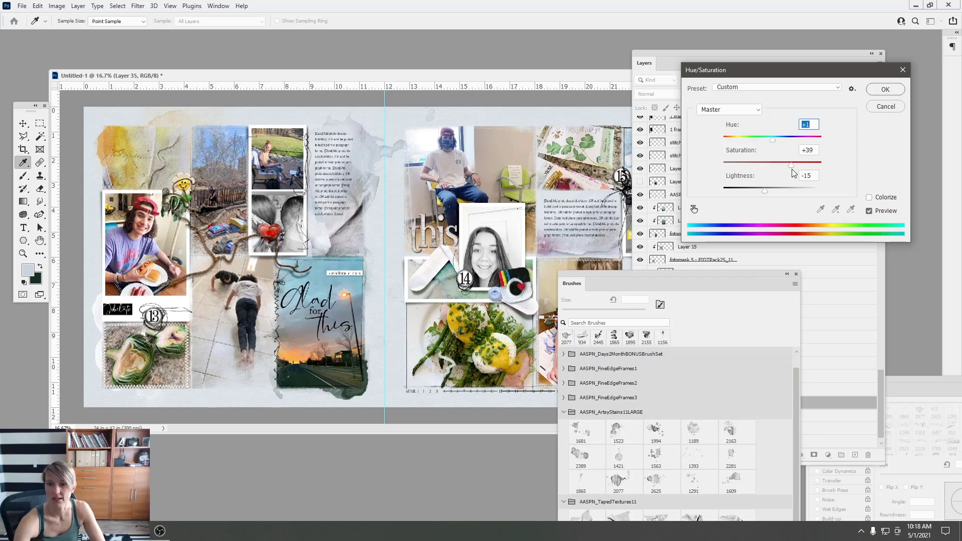
pyautogui.press('Tab')
pyautogui.click(874, 89)
# Set the foreground color to sky blue 8fc1fd sampled from the sky in the left page's upper photo
pyautogui.press('b')
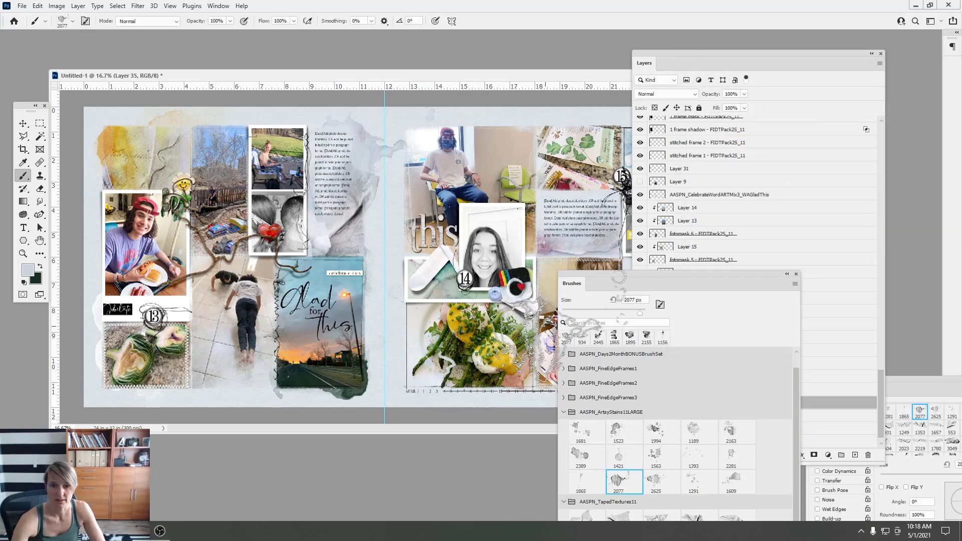
pyautogui.click(28, 271)
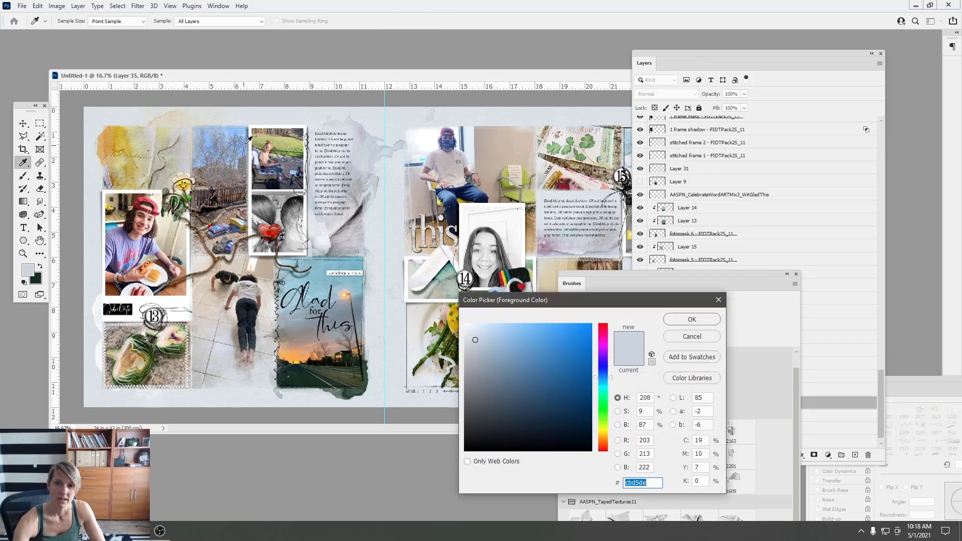
pyautogui.click(234, 130)
pyautogui.click(692, 319)
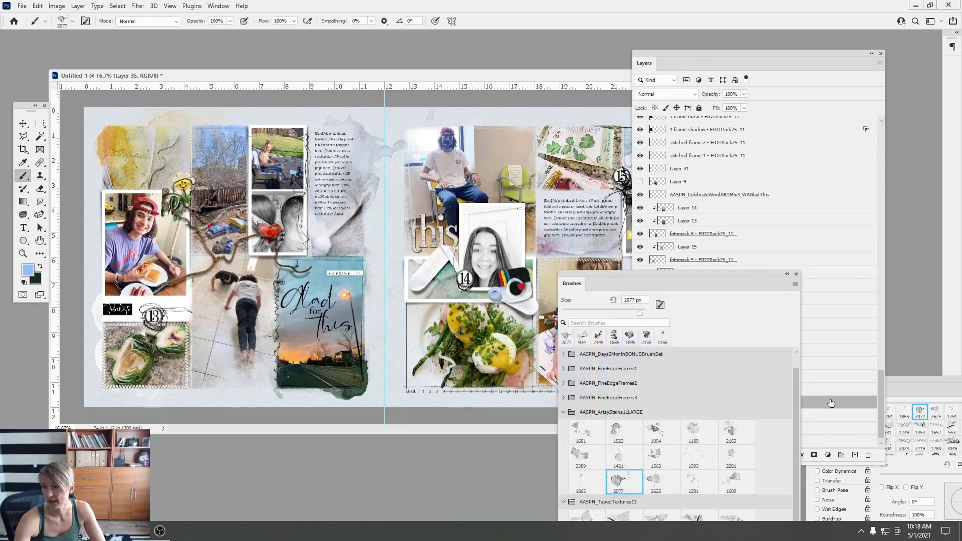
# Add a new layer above the blue-gray stain layer and choose the 3244 px brush from the AASPN_ArtsyPaint14LARGE set
pyautogui.click(855, 455)
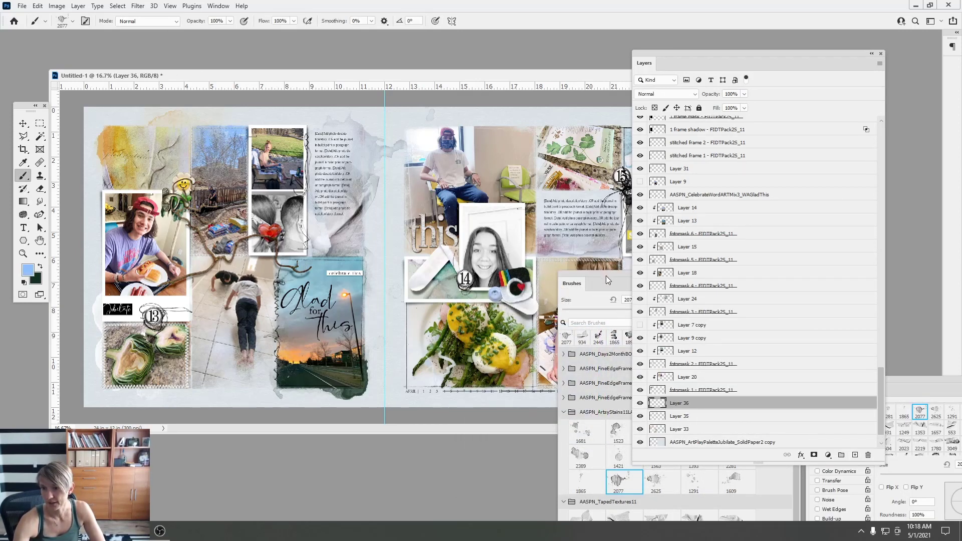
pyautogui.moveTo(605, 275); pyautogui.dragTo(702, 76)
pyautogui.click(789, 406)
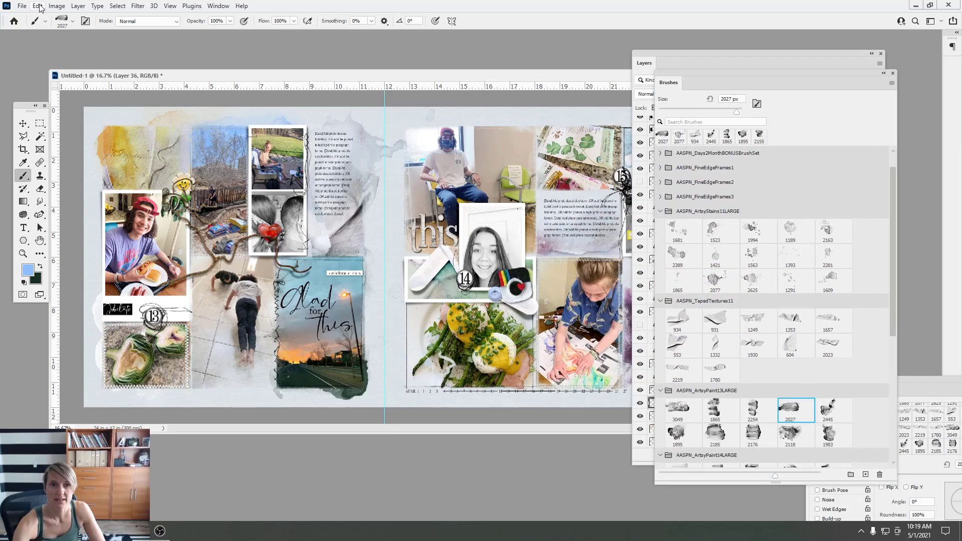
pyautogui.click(714, 433)
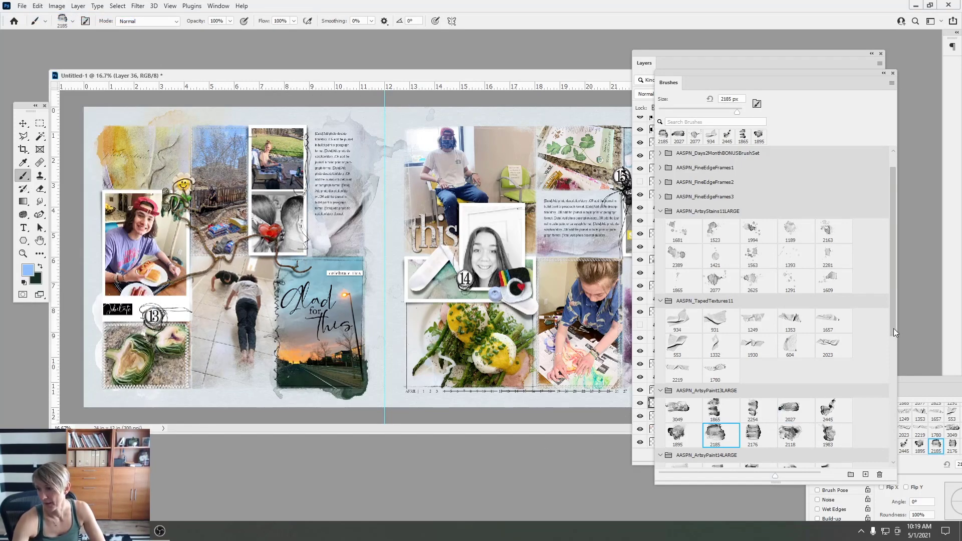
pyautogui.moveTo(893, 329); pyautogui.dragTo(888, 390)
pyautogui.click(790, 362)
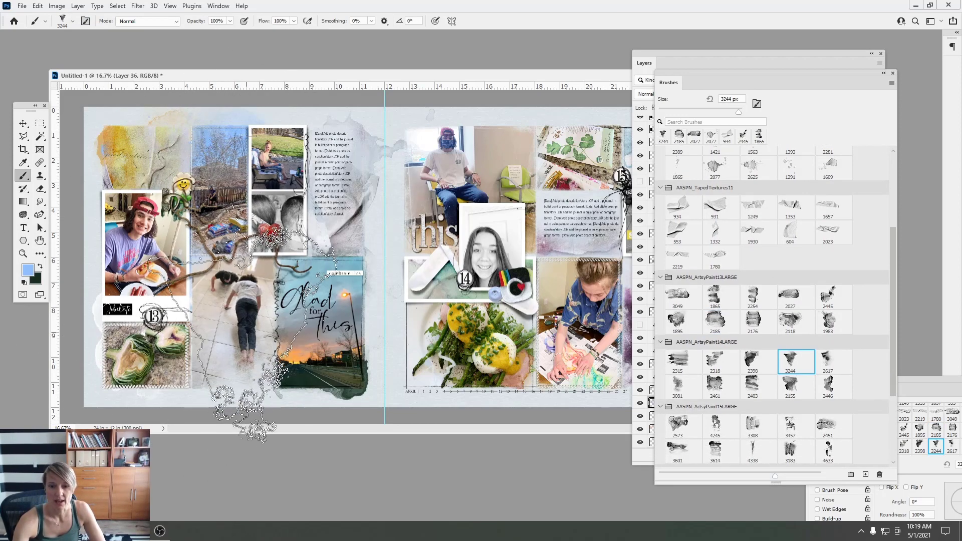
# Rotate the 3244 px brush to 90° and set the foreground color to gray-brown 615a52 sampled from the left page's artichoke photo
pyautogui.click(64, 24)
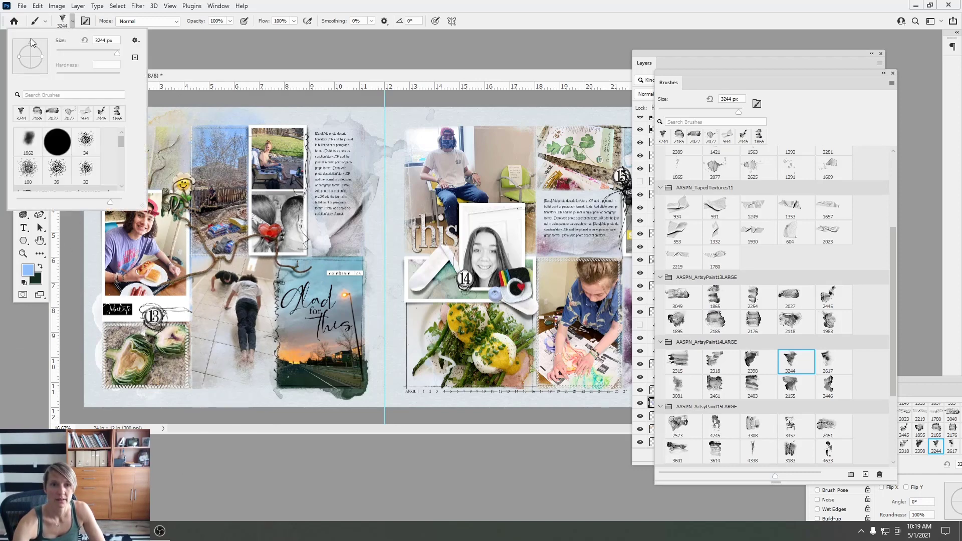
pyautogui.click(28, 269)
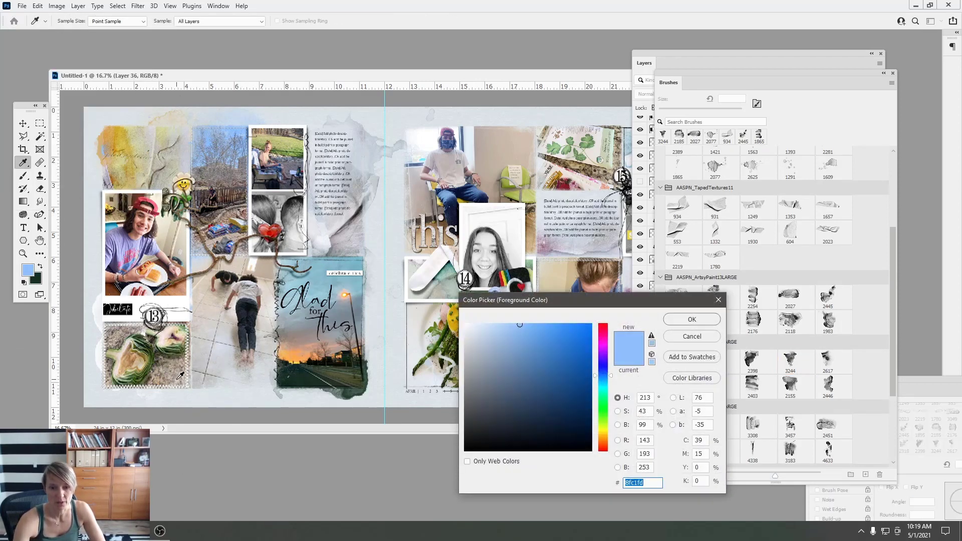
pyautogui.click(166, 378)
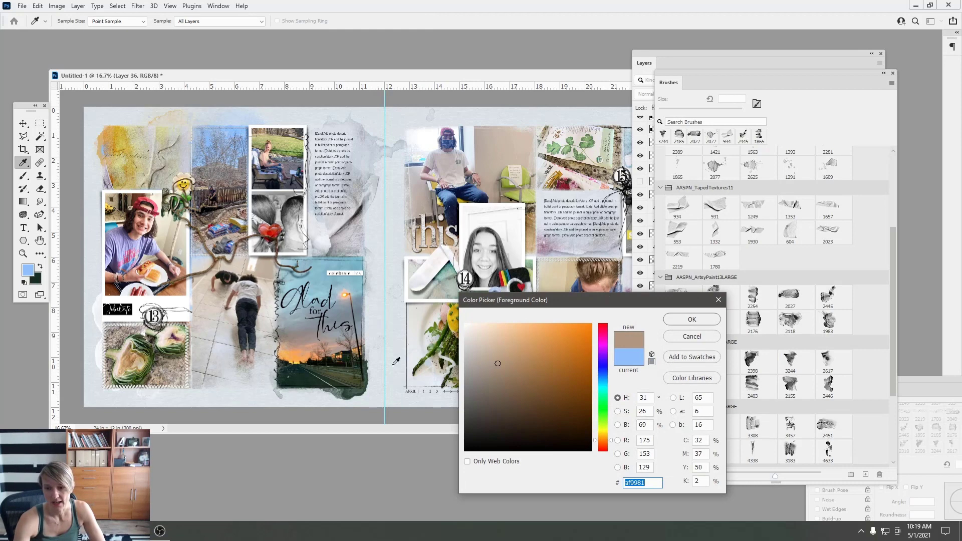
pyautogui.press('Return')
pyautogui.press('b')
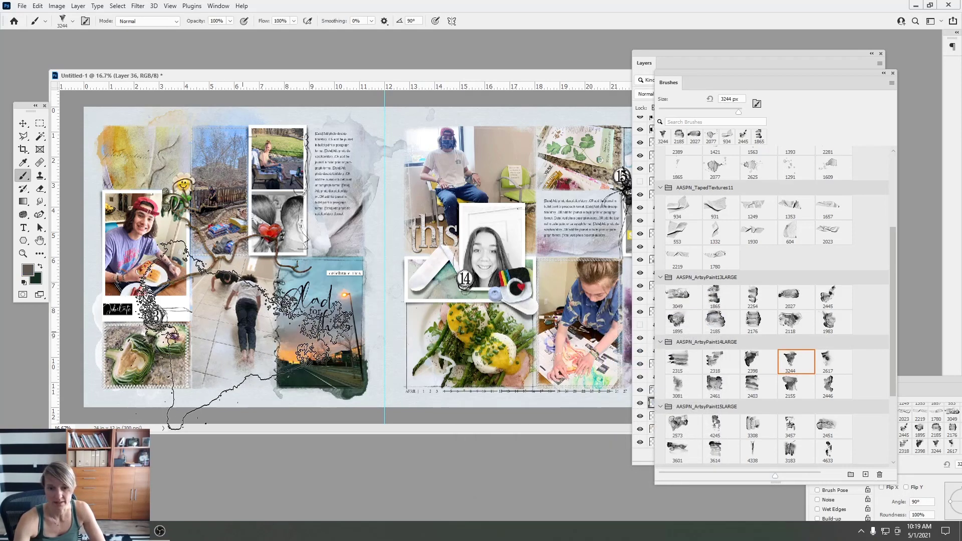
# Rotate the 3244 px brush to 66° and stamp the gray-brown paint behind the left page's lower-left photos
pyautogui.click(72, 21)
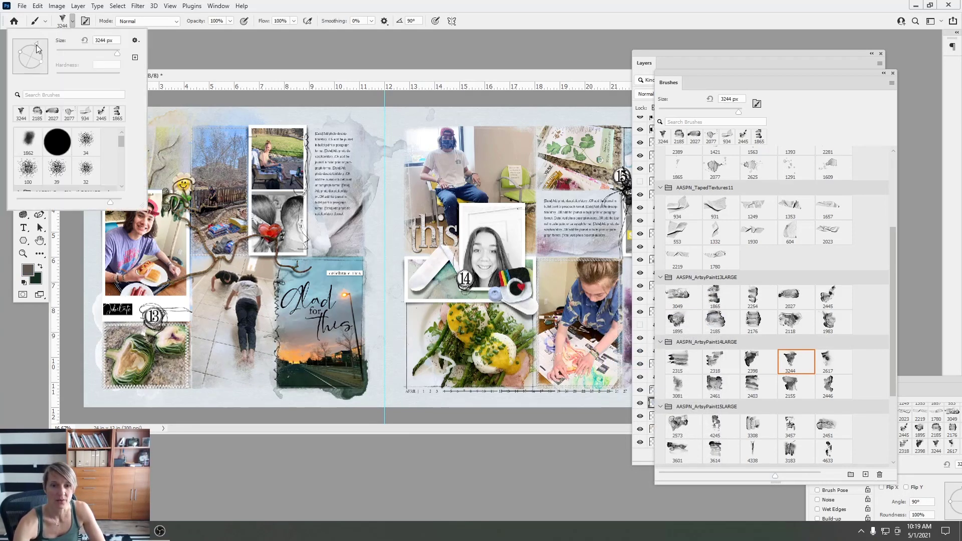
pyautogui.moveTo(32, 47); pyautogui.dragTo(31, 41)
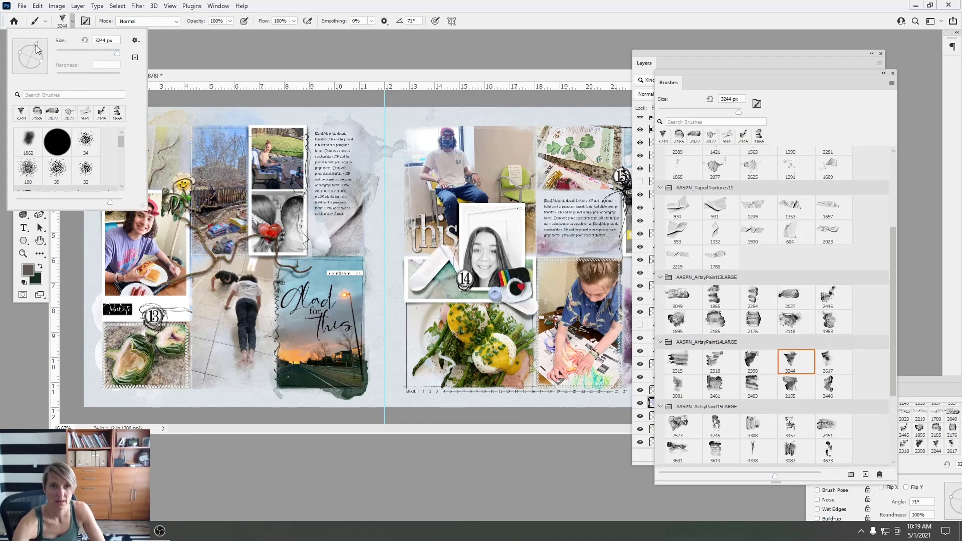
pyautogui.moveTo(36, 46); pyautogui.dragTo(37, 47)
pyautogui.click(195, 316)
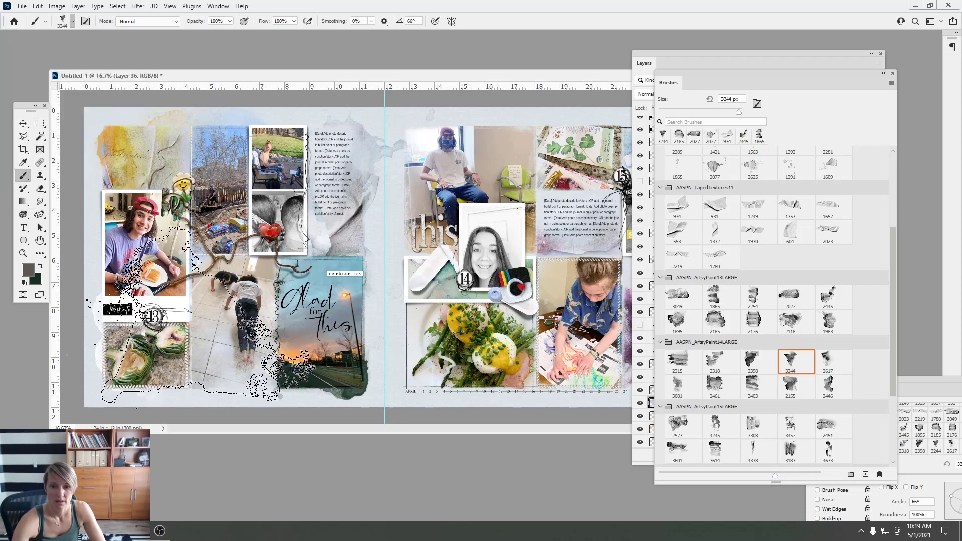
pyautogui.click(195, 315)
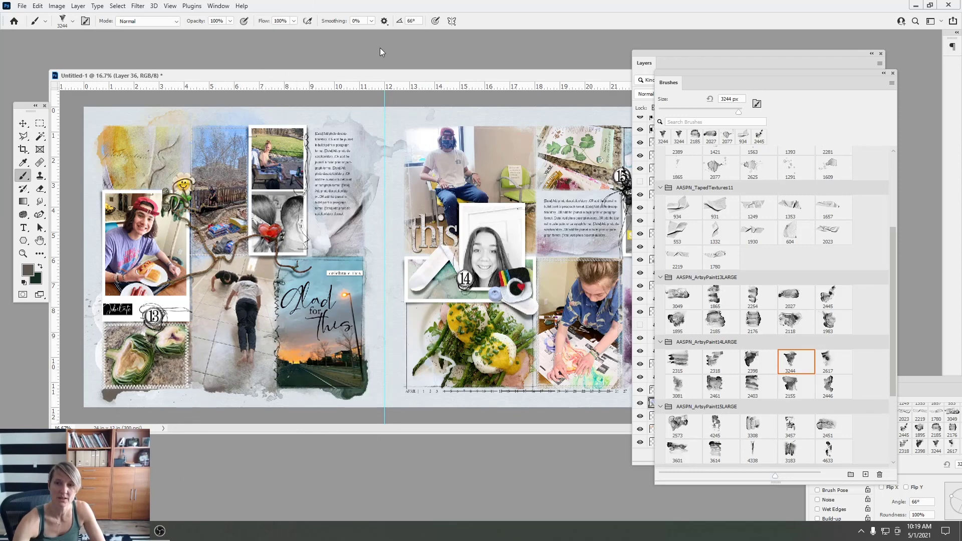
# Set the foreground color to red sampled from the left page's heart embellishment and choose the 2027 px AASPN_ArtsyPaint13LARGE brush
pyautogui.moveTo(404, 79); pyautogui.dragTo(423, 76)
pyautogui.click(28, 270)
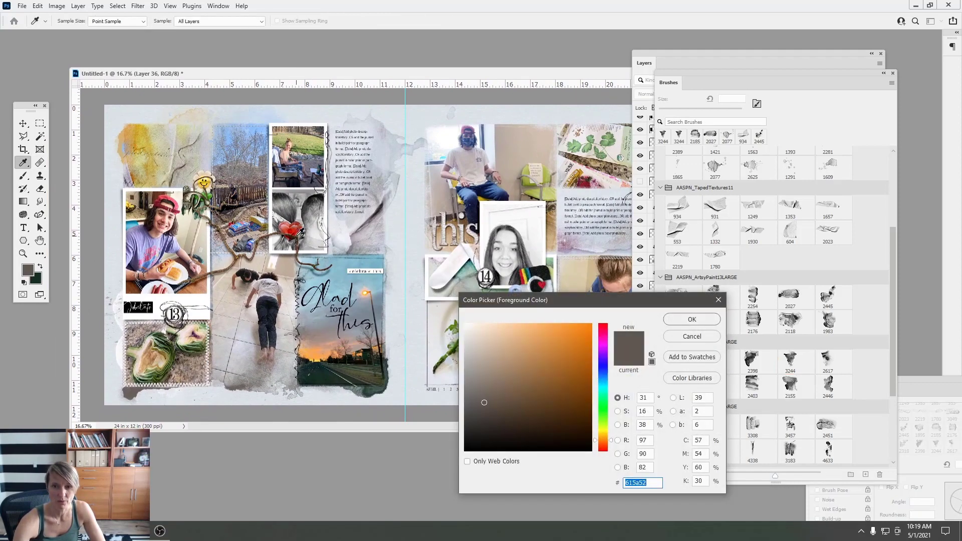
pyautogui.click(293, 231)
pyautogui.click(684, 323)
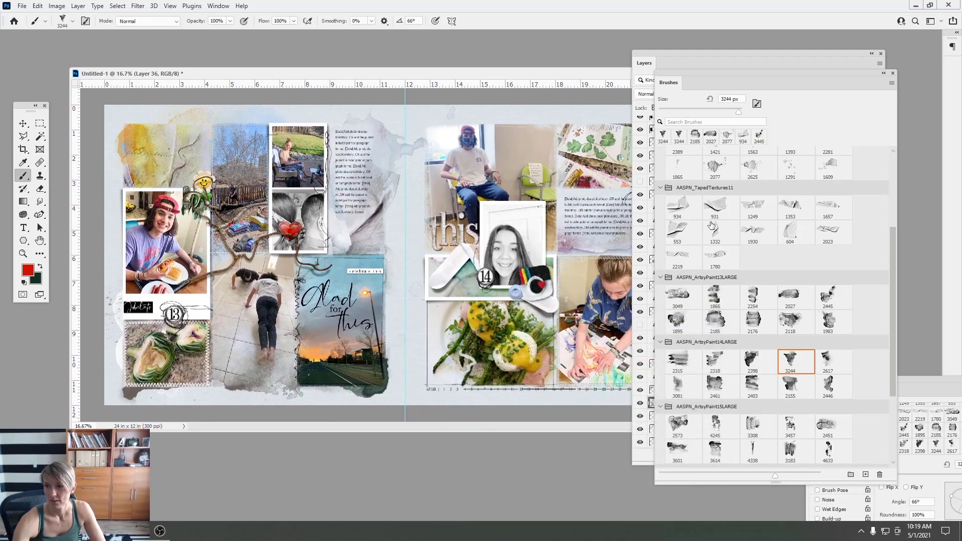
pyautogui.click(790, 295)
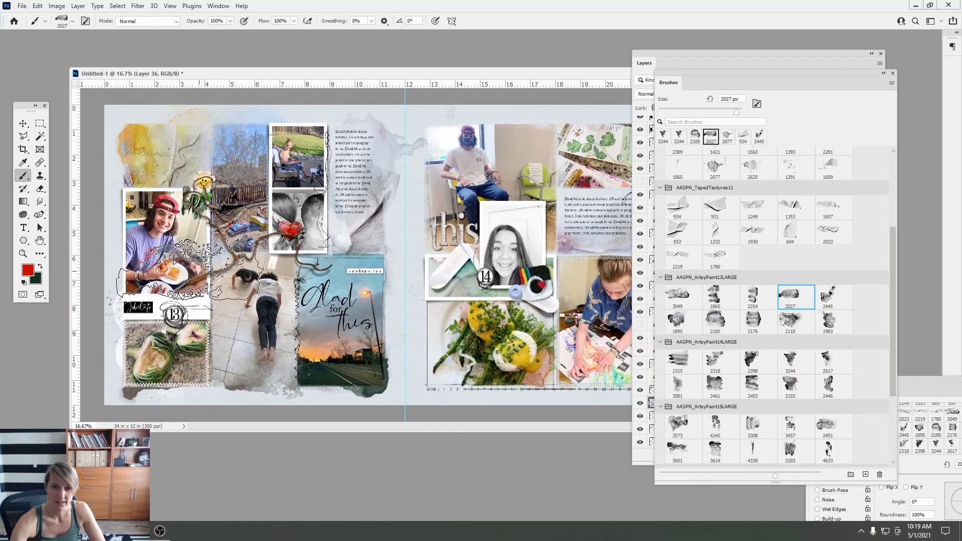
# Try stamping the red 2027 px brush at an 83° angle along the left page's outer photo edge and undo it
pyautogui.click(62, 22)
pyautogui.moveTo(35, 43); pyautogui.dragTo(33, 42)
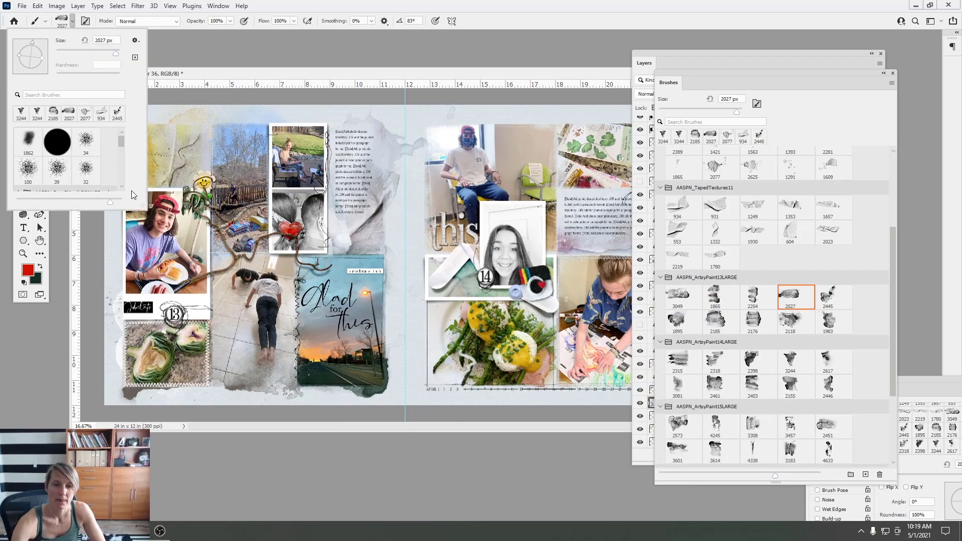
pyautogui.click(145, 288)
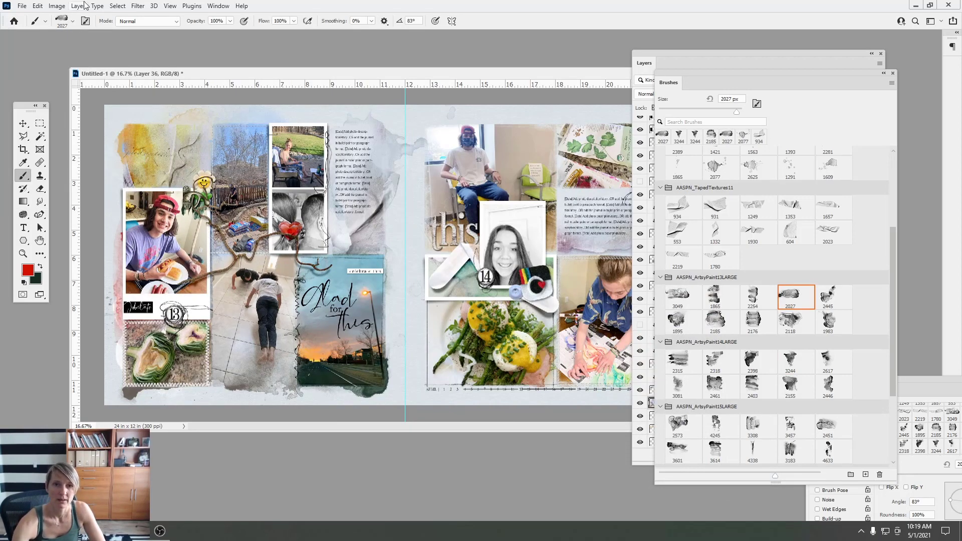
pyautogui.click(38, 6)
pyautogui.click(45, 16)
# Rotate the 2027 px brush to 2° and stamp the red paint behind the left page's outer photos
pyautogui.click(64, 25)
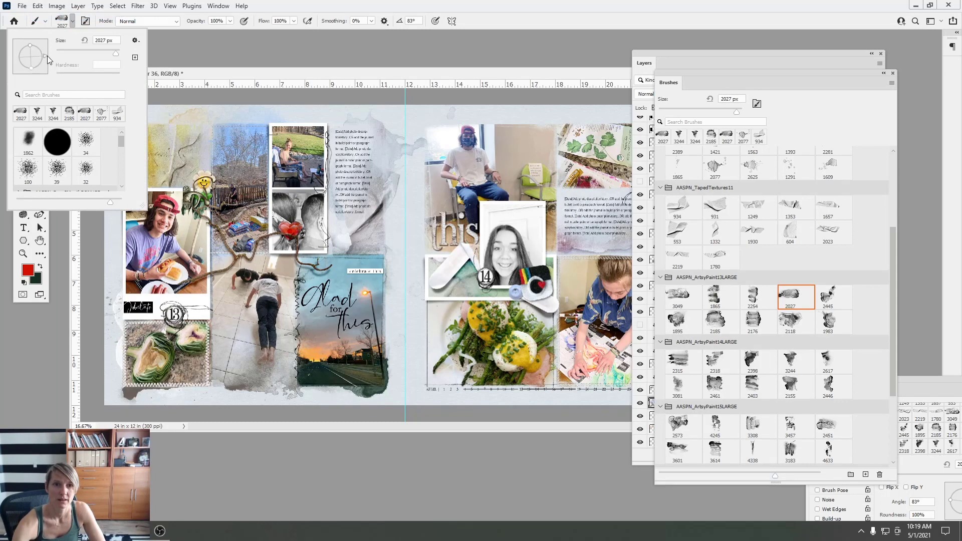
pyautogui.click(47, 56)
pyautogui.click(187, 280)
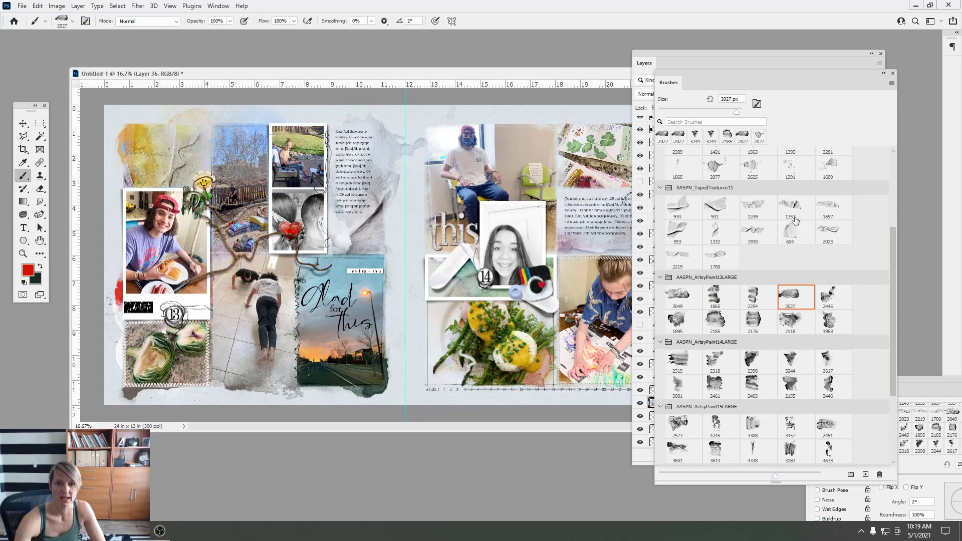
# Set the foreground color to purple 7f4f83 sampled from the painted area at the right page's outer edge
pyautogui.moveTo(426, 74); pyautogui.dragTo(287, 71)
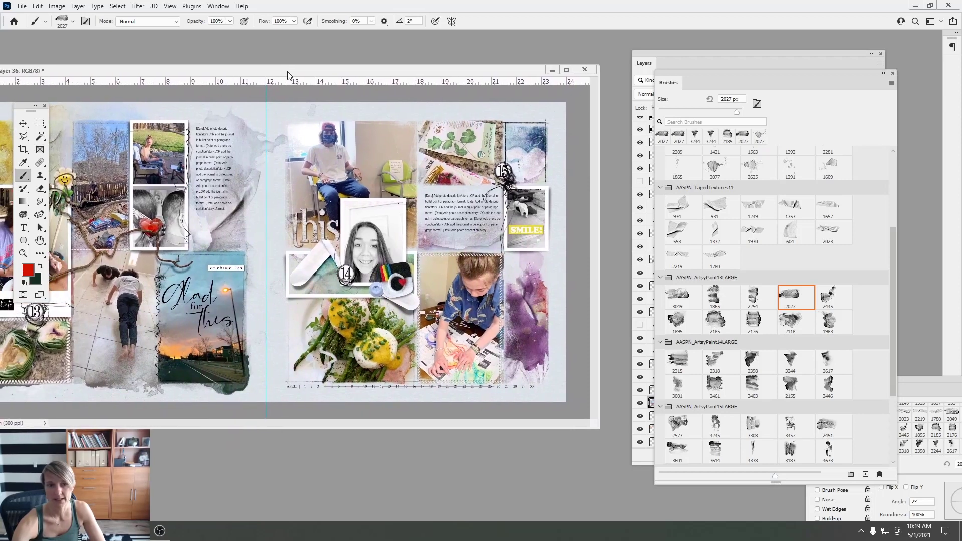
pyautogui.click(28, 271)
pyautogui.moveTo(549, 311); pyautogui.dragTo(431, 459)
pyautogui.click(540, 349)
pyautogui.click(540, 349)
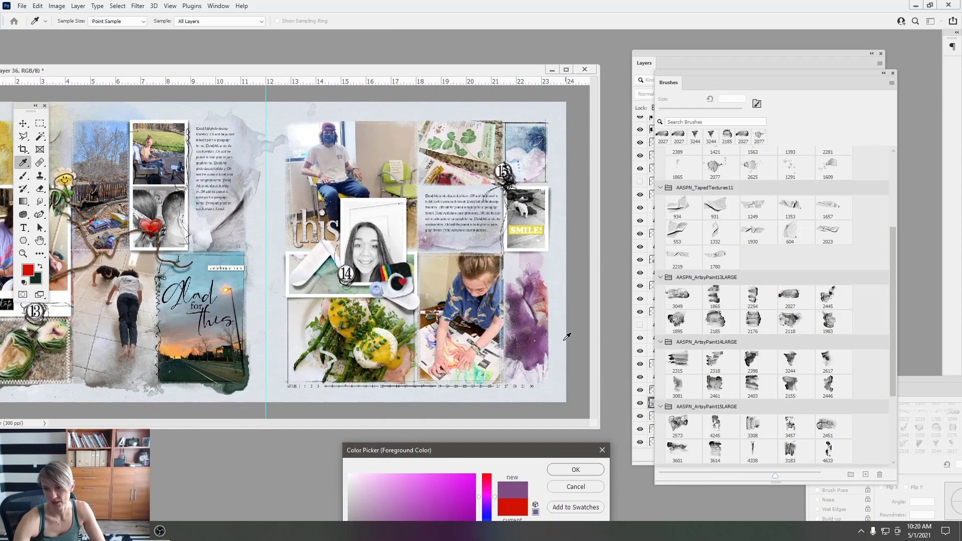
pyautogui.click(577, 469)
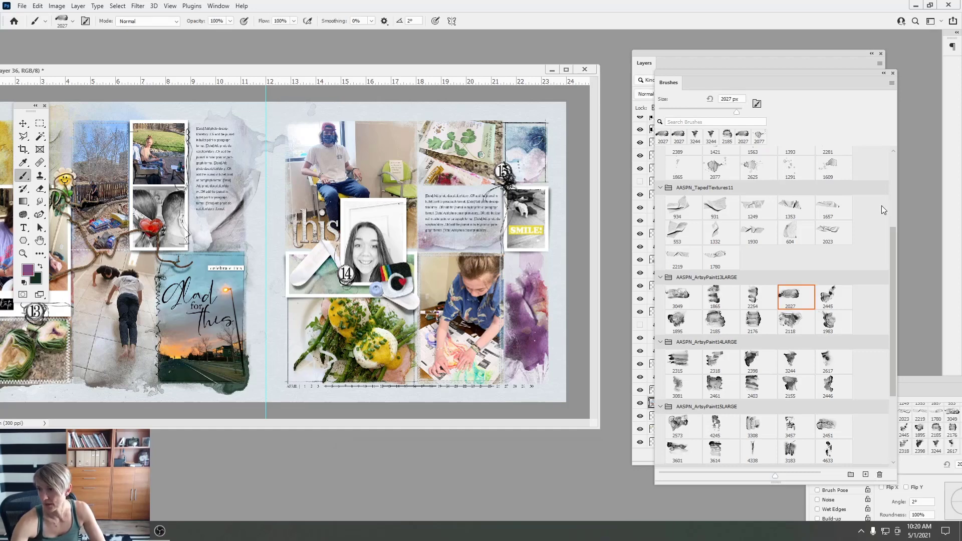
# Stamp the 2163 px AASPN_ArtsyStains11LARGE brush in purple behind the right page's painted area
pyautogui.moveTo(888, 228); pyautogui.dragTo(895, 197)
pyautogui.click(827, 186)
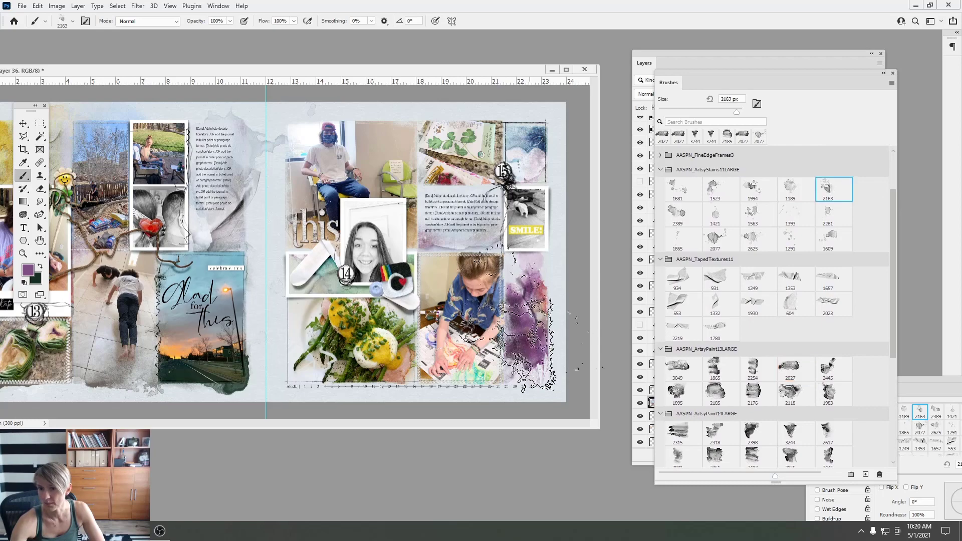
pyautogui.click(529, 316)
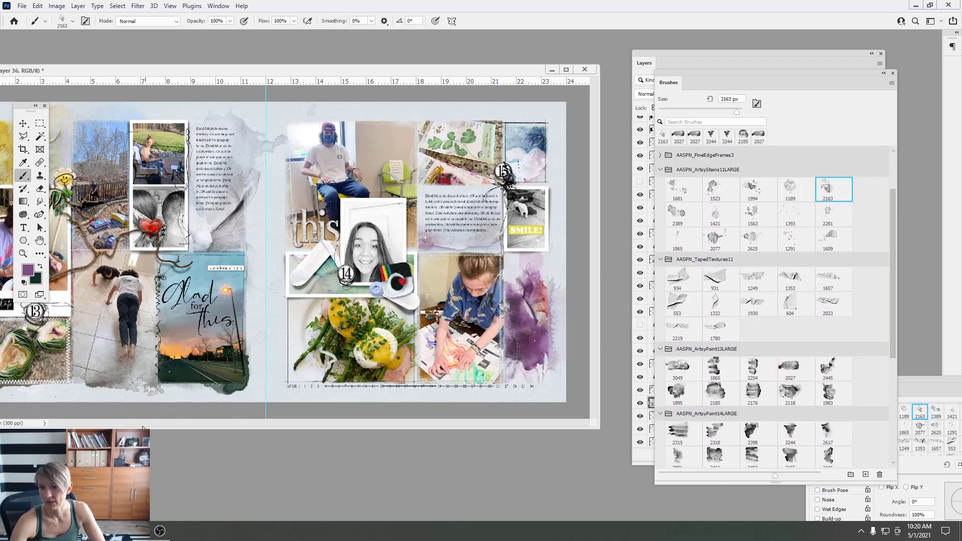
# Choose the 2625 px AASPN_ArtsyStains11LARGE brush, rotate it to 150° and set the foreground color to red sampled from the heart embellishment
pyautogui.click(751, 236)
pyautogui.click(73, 22)
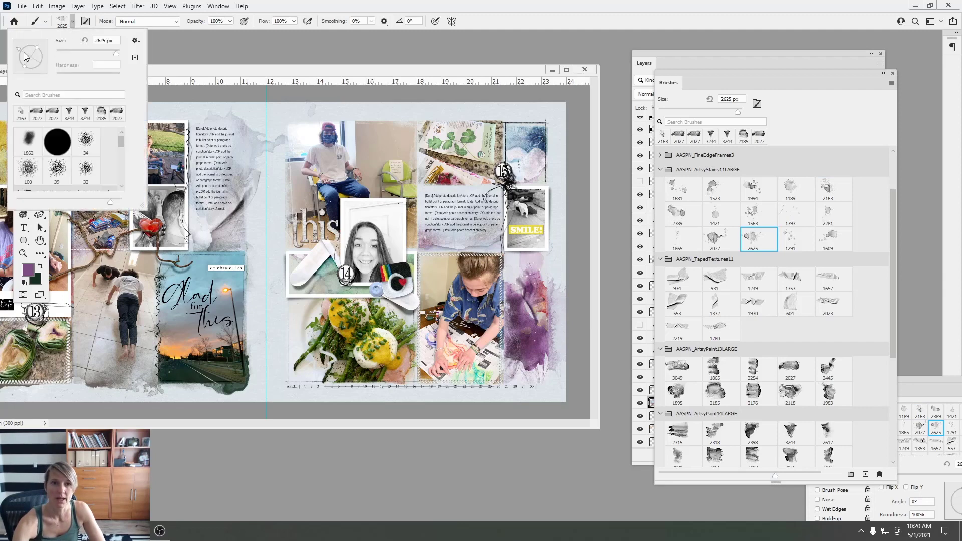
pyautogui.click(29, 272)
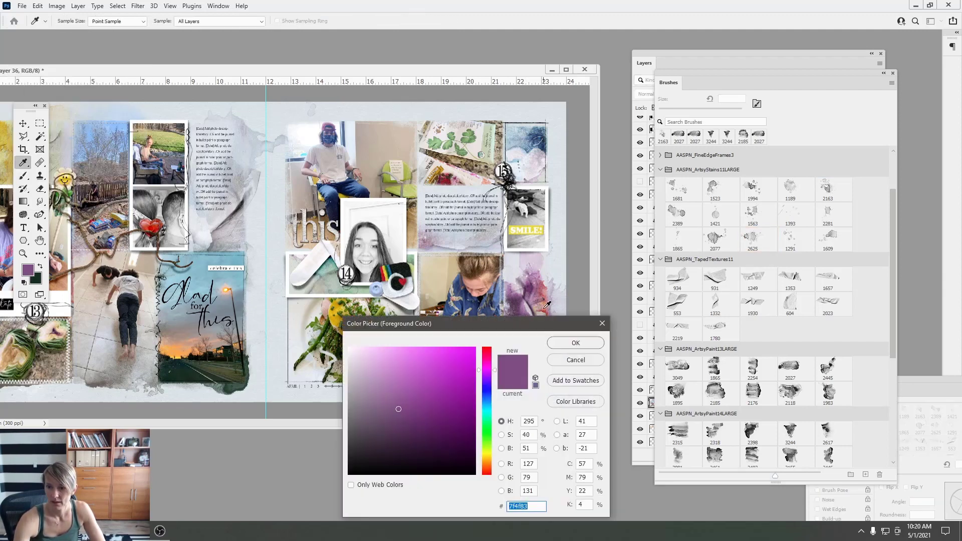
pyautogui.click(556, 305)
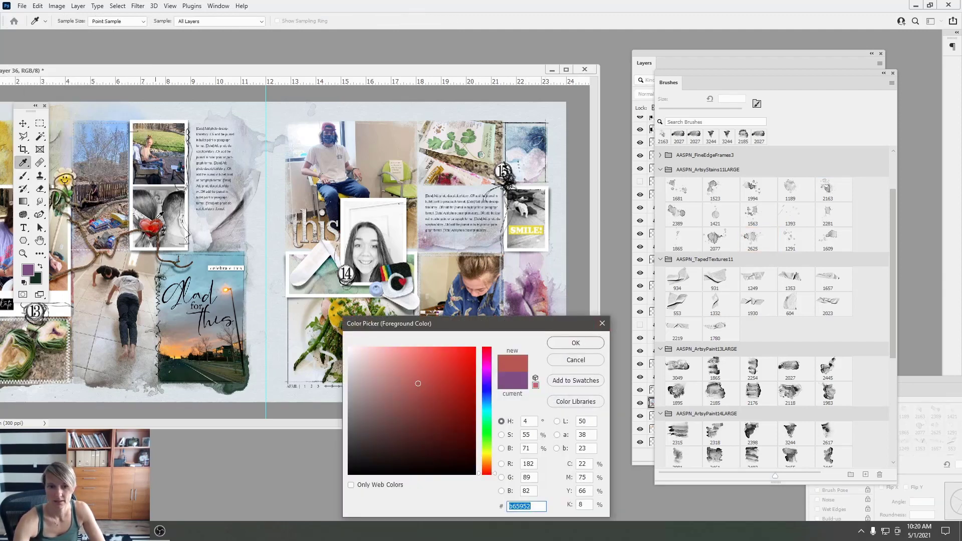
pyautogui.click(155, 222)
pyautogui.click(576, 342)
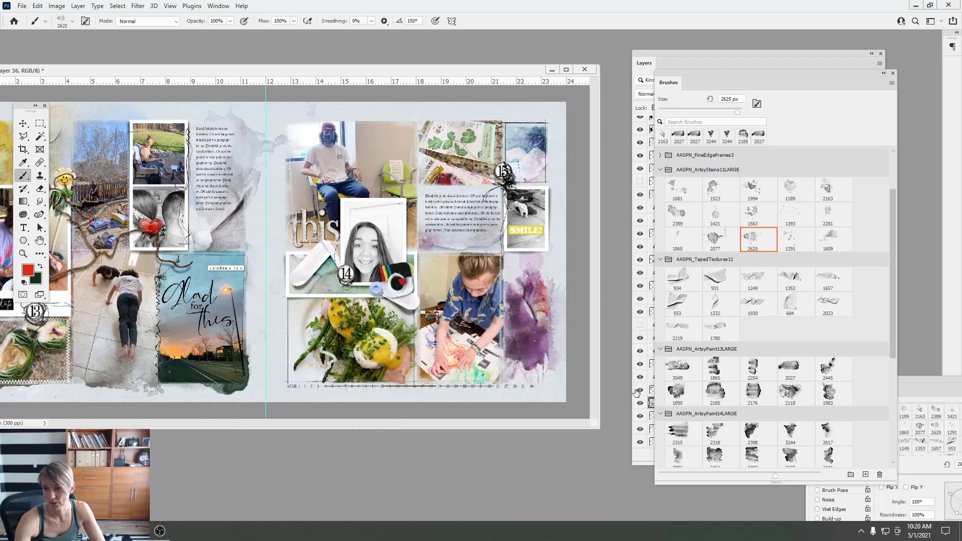
# Stamp the red stain beside the right page's purple paint on a new layer above Layer 36, and add another layer above it
pyautogui.click(644, 62)
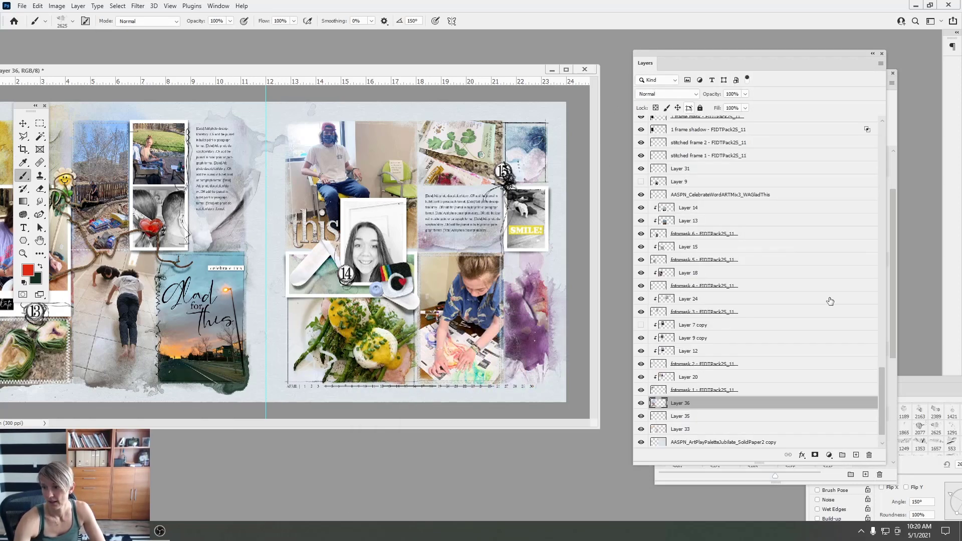
pyautogui.click(856, 457)
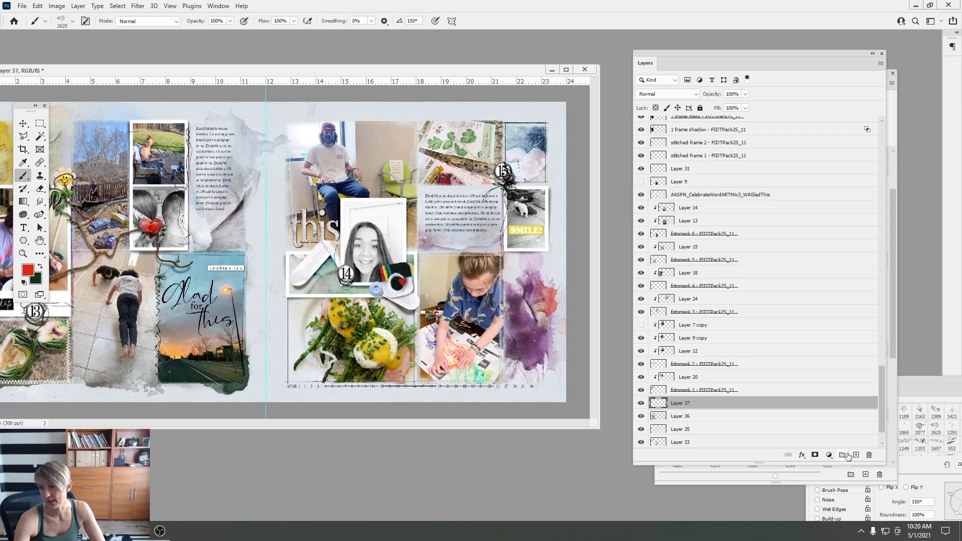
pyautogui.click(888, 118)
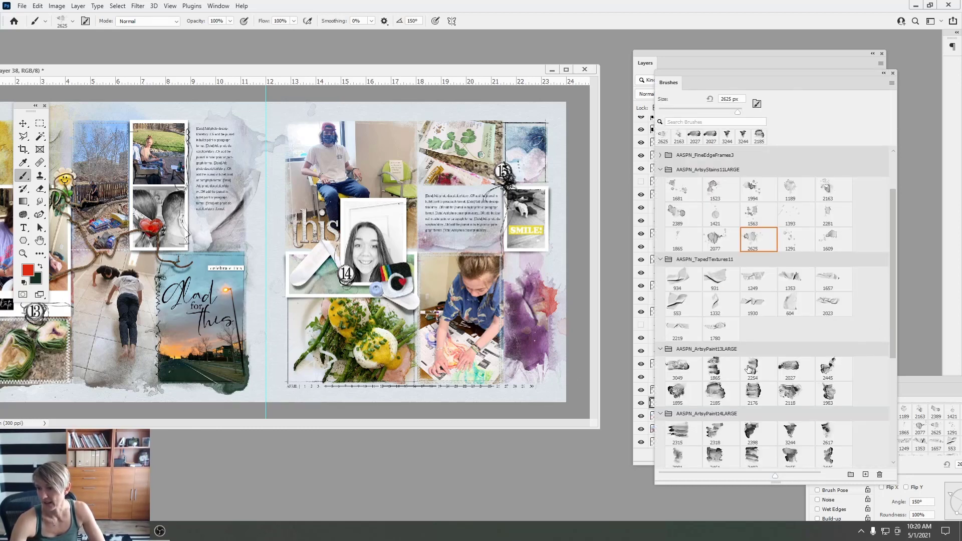
# Try the 2461 px AASPN_ArtsyPaint14LARGE brush in pale gray e8ecef, undo the stamp and set the foreground color to white
pyautogui.click(717, 367)
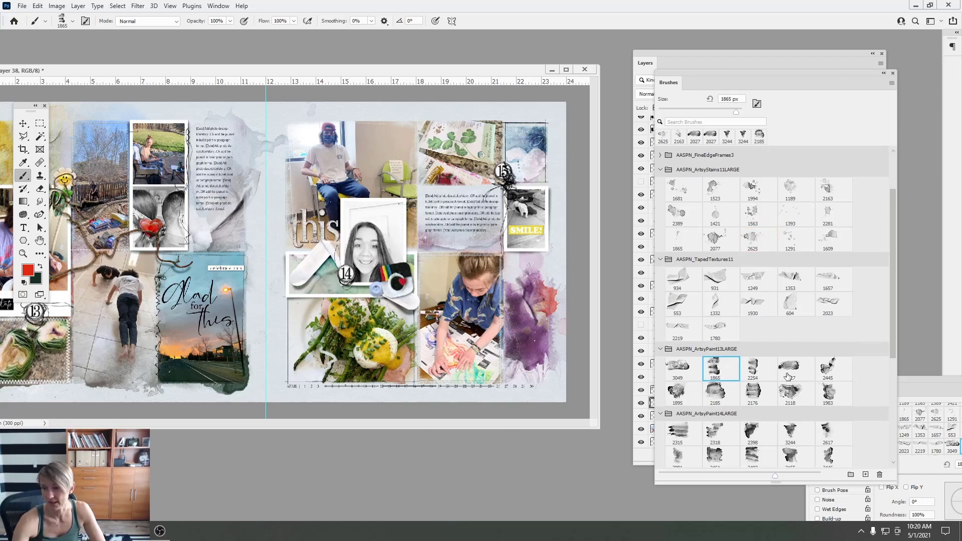
pyautogui.click(721, 454)
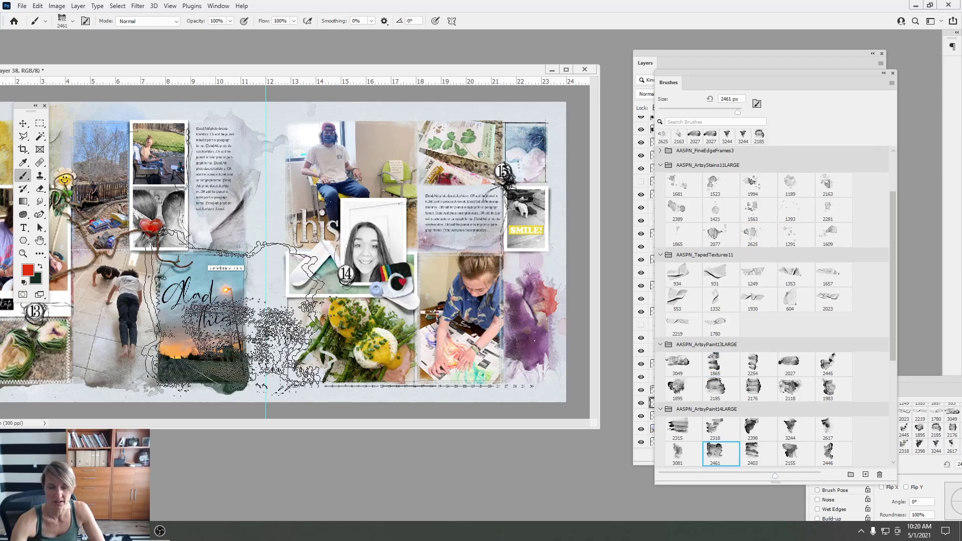
pyautogui.click(28, 270)
pyautogui.click(325, 335)
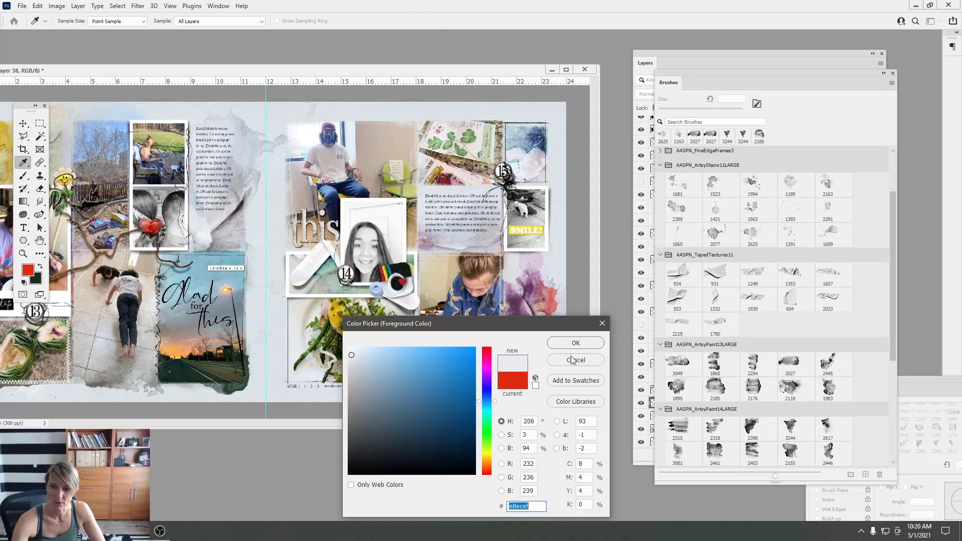
pyautogui.click(575, 343)
pyautogui.press('b')
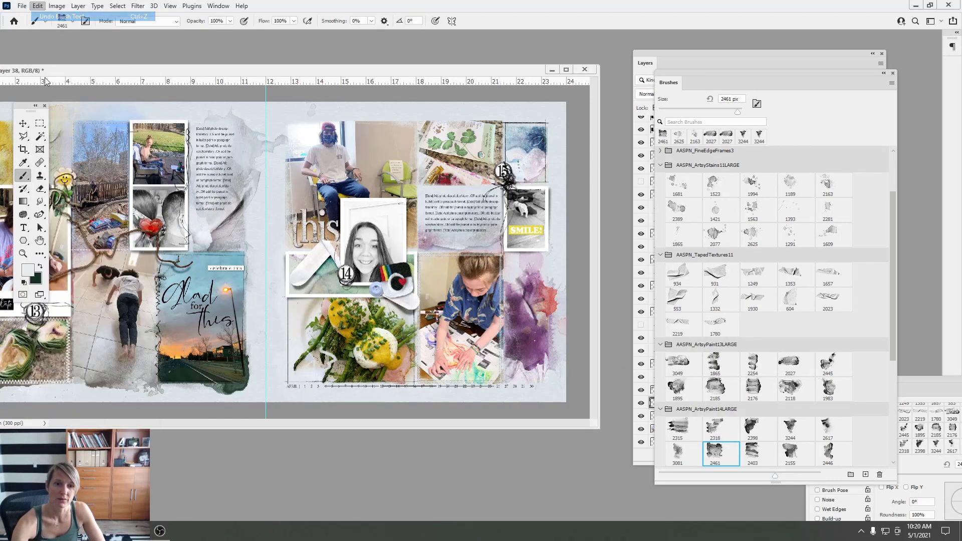
pyautogui.press('x')
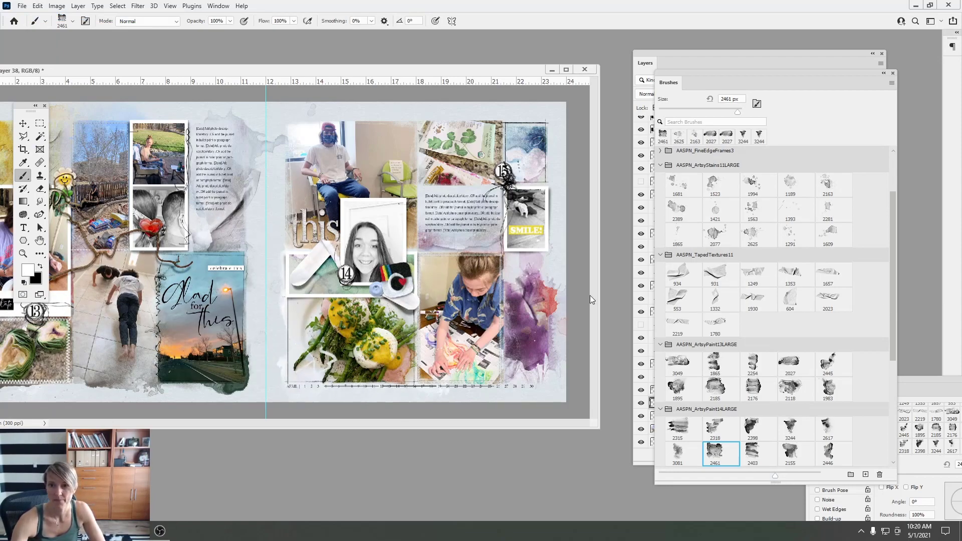
# Choose the 2617 px AASPN_ArtsyPaint14LARGE brush, rotate it to 69°, and try a stamp in beige sampled from the seated man photo's wall
pyautogui.click(829, 427)
pyautogui.click(28, 271)
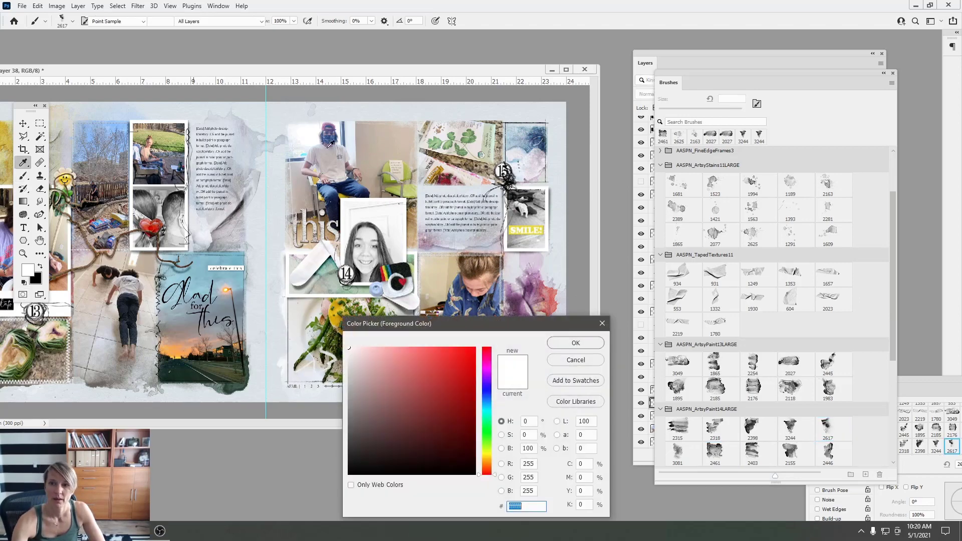
pyautogui.click(391, 139)
pyautogui.click(575, 343)
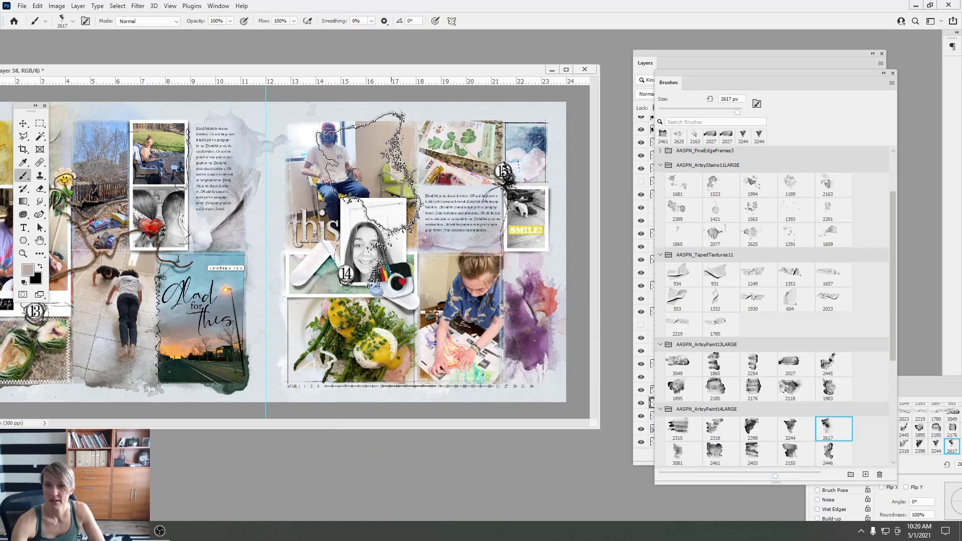
pyautogui.click(69, 23)
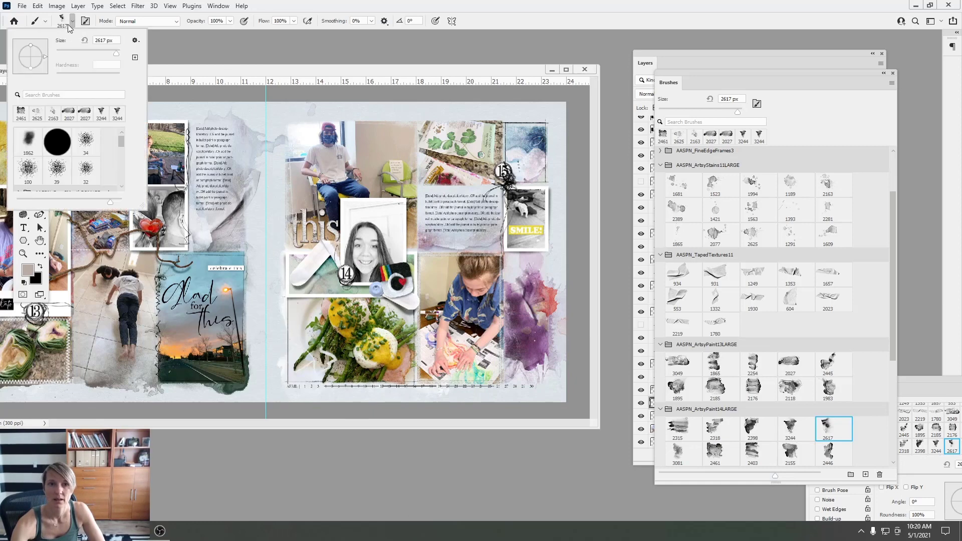
pyautogui.click(354, 153)
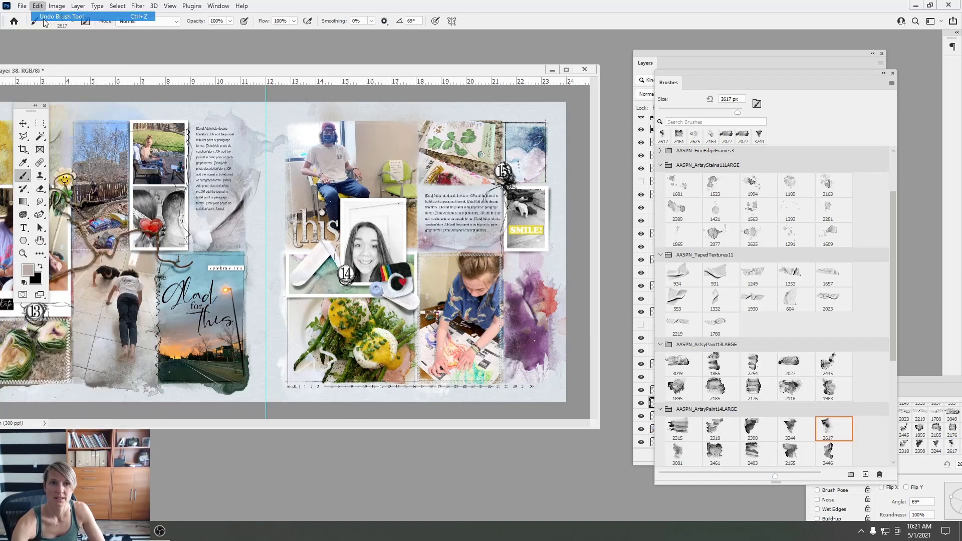
# Darken the foreground color to gray-brown 6e6058, stamp the paint behind the seated man's photo, and undo the last stamp
pyautogui.click(27, 270)
pyautogui.click(374, 421)
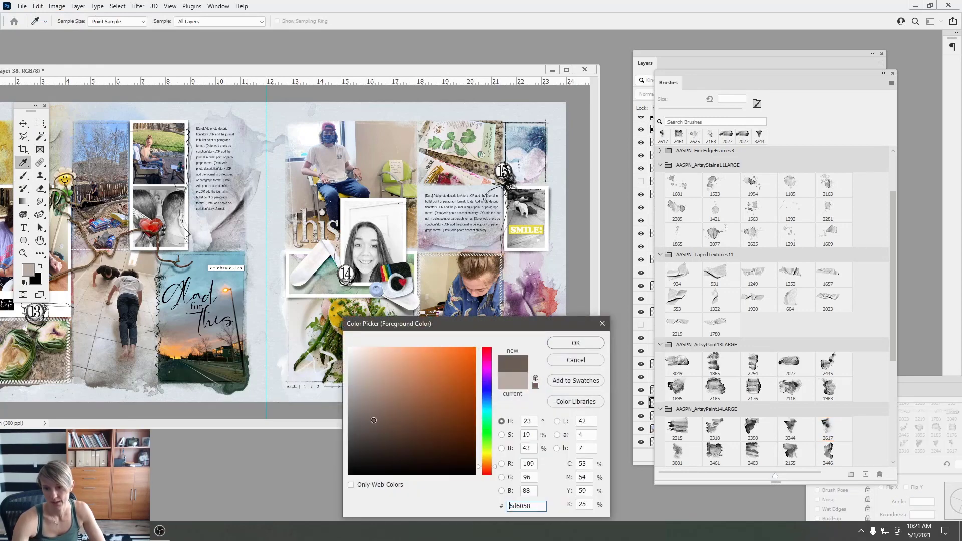
pyautogui.click(564, 346)
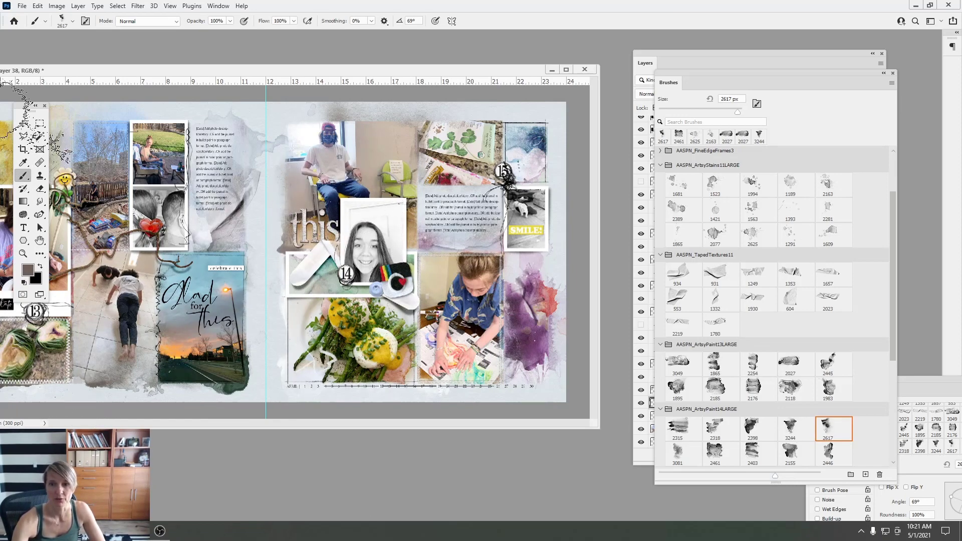
pyautogui.click(36, 7)
pyautogui.click(50, 17)
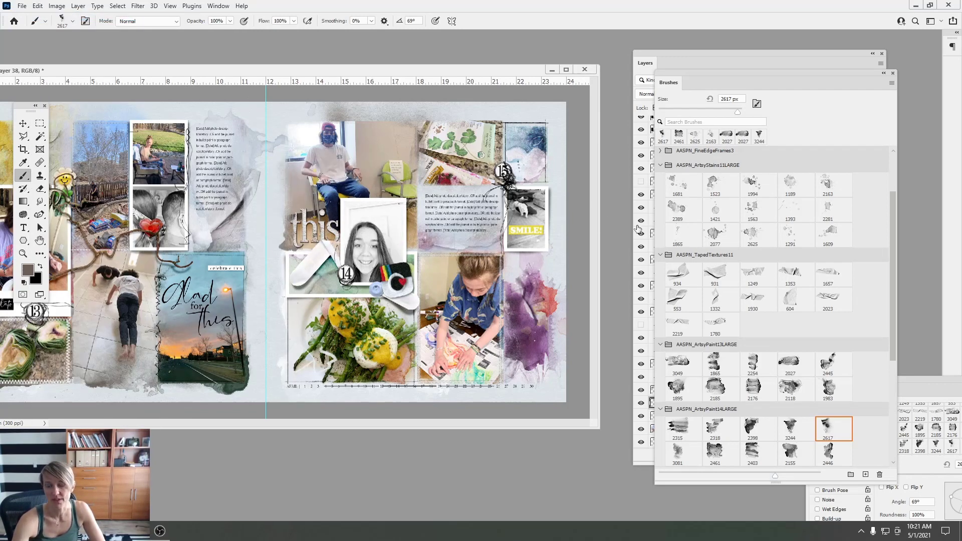
# Try the 1895 px AASPN_ArtsyPaint13LARGE brush, rotated to 180° in dark blue 223351, behind the right page's upper corner photo, and undo the stamp
pyautogui.click(28, 271)
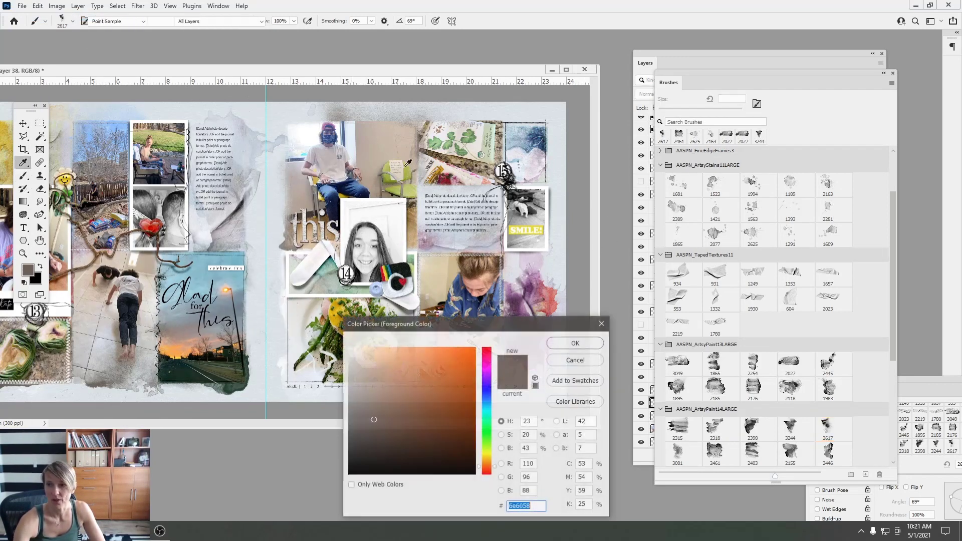
pyautogui.click(539, 145)
pyautogui.click(582, 343)
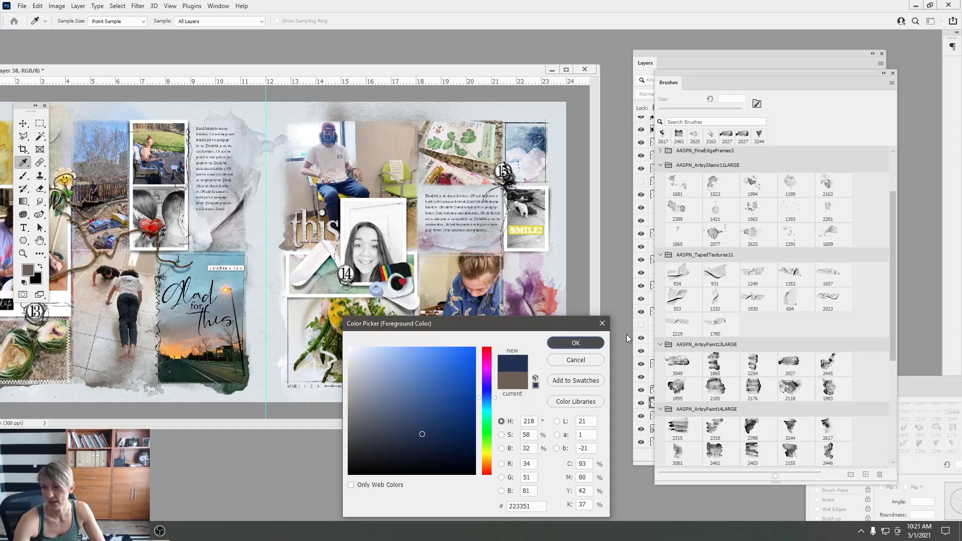
pyautogui.click(678, 386)
pyautogui.click(70, 21)
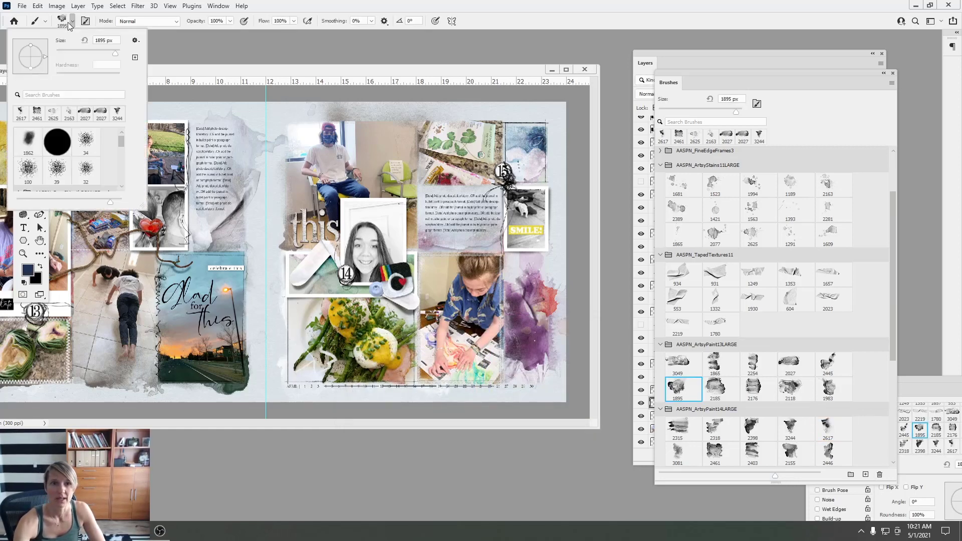
pyautogui.moveTo(28, 52); pyautogui.dragTo(16, 56)
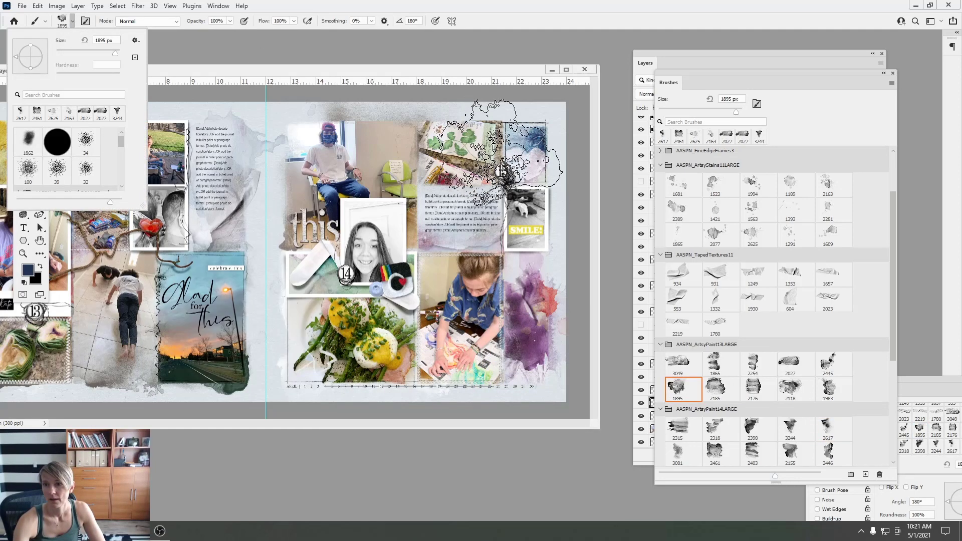
pyautogui.click(535, 175)
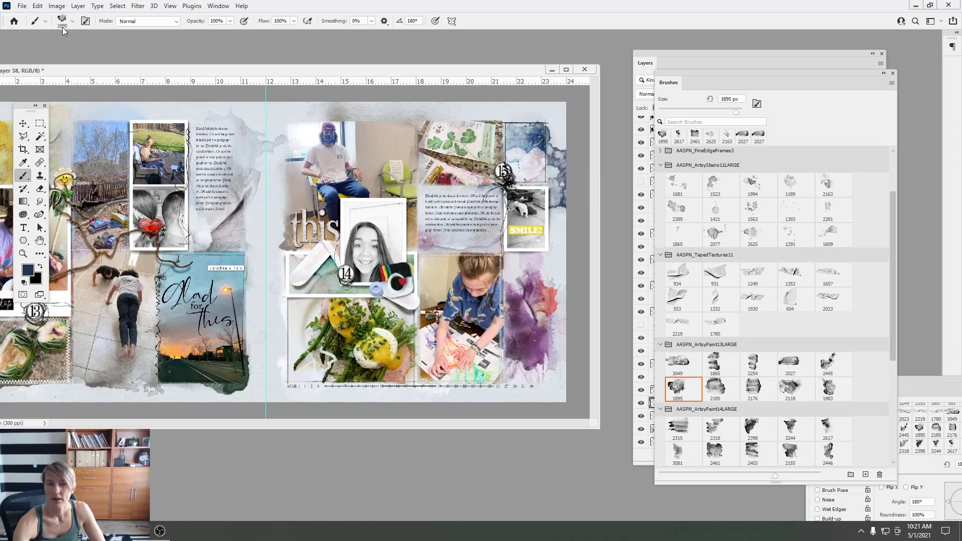
pyautogui.click(37, 6)
pyautogui.click(55, 16)
# Set the foreground color to brighter blue 284880
pyautogui.click(28, 271)
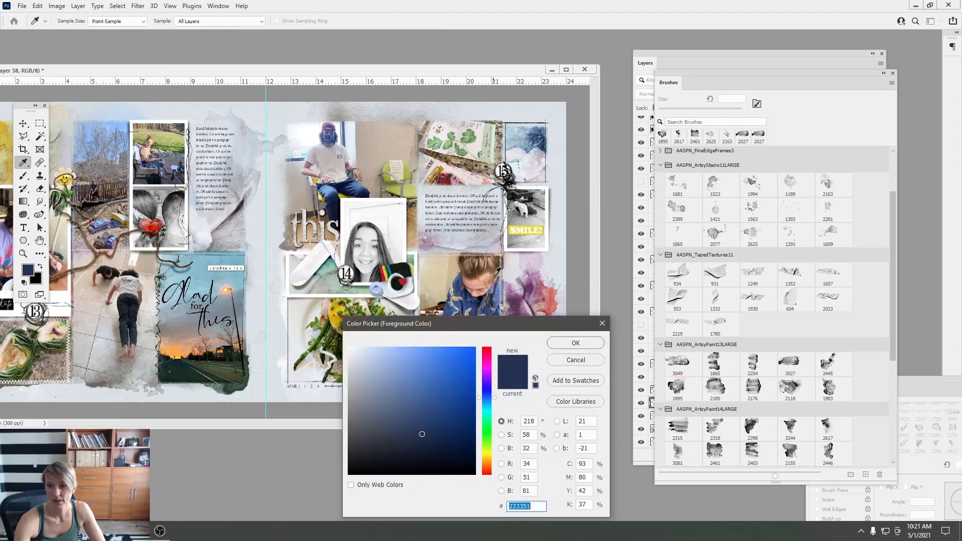
pyautogui.click(436, 411)
pyautogui.click(577, 344)
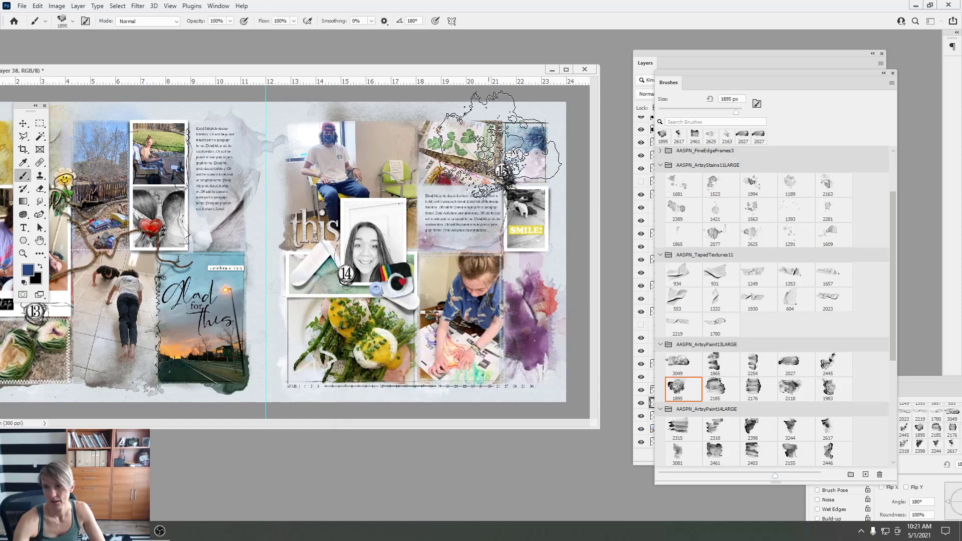
# Rotate the 1895 px brush to 90°, try a blue stamp behind the right page's upper corner photo, and undo it
pyautogui.click(73, 21)
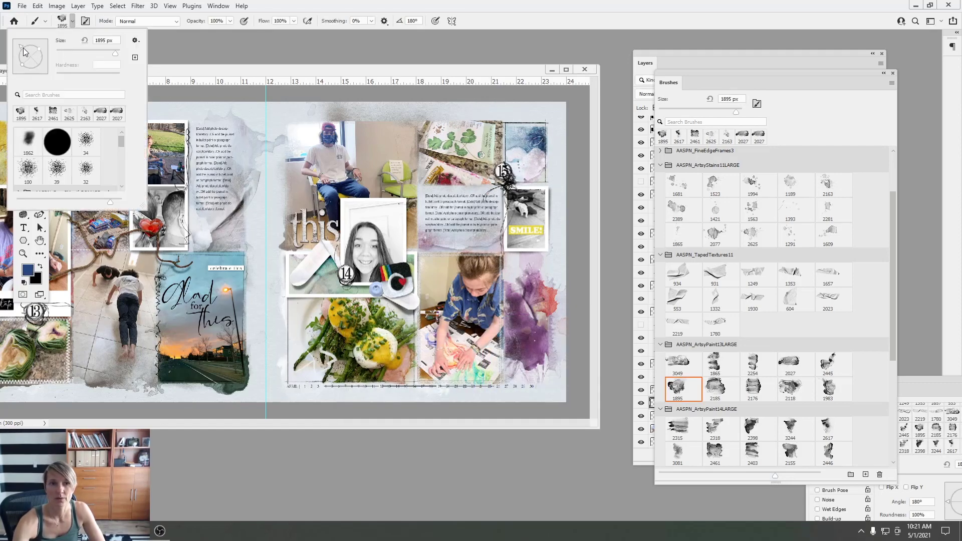
pyautogui.moveTo(24, 51); pyautogui.dragTo(30, 42)
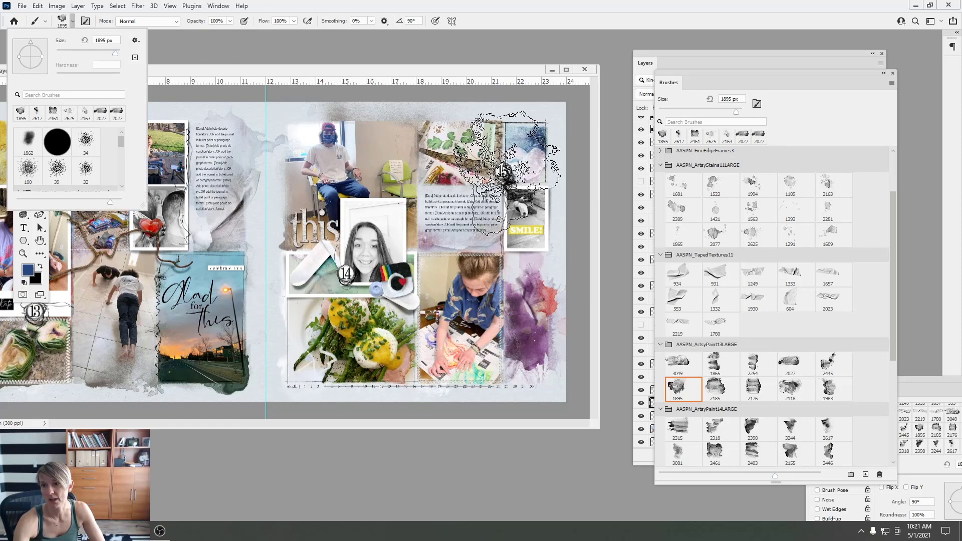
pyautogui.click(504, 171)
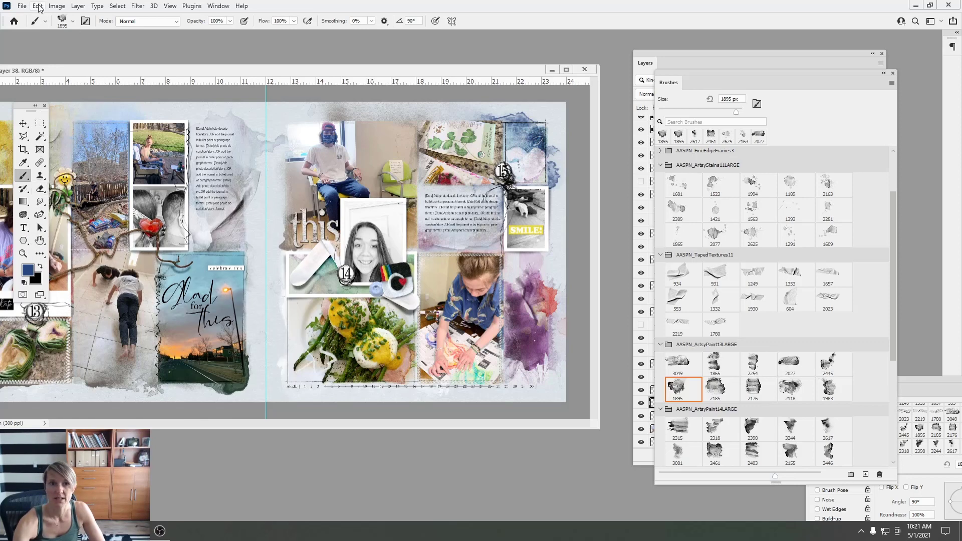
pyautogui.click(39, 7)
pyautogui.click(57, 17)
# Undo a trial stamp of the 2389 px AASPN_ArtsyStains11LARGE brush and stamp the 1563 px one in blue behind the right page's upper corner photo
pyautogui.moveTo(894, 346); pyautogui.dragTo(892, 308)
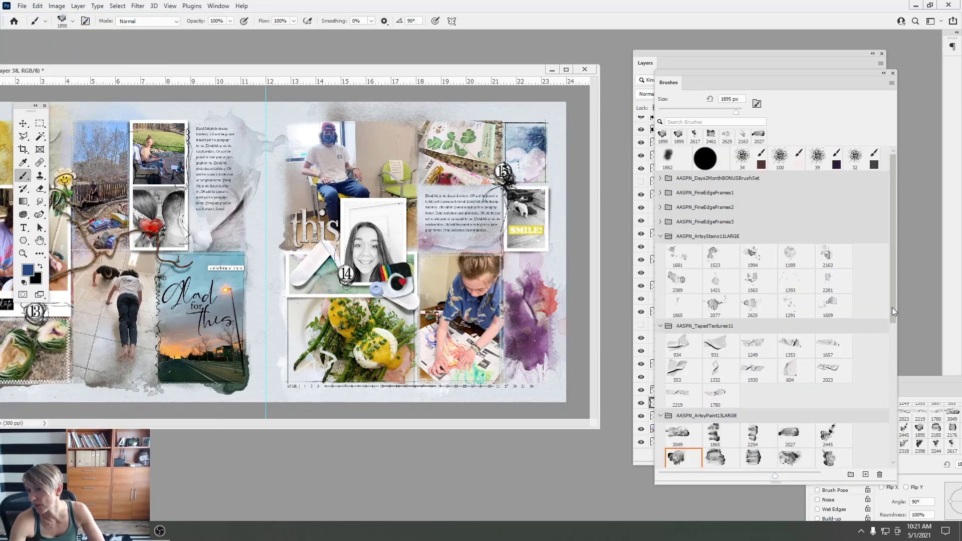
pyautogui.click(691, 284)
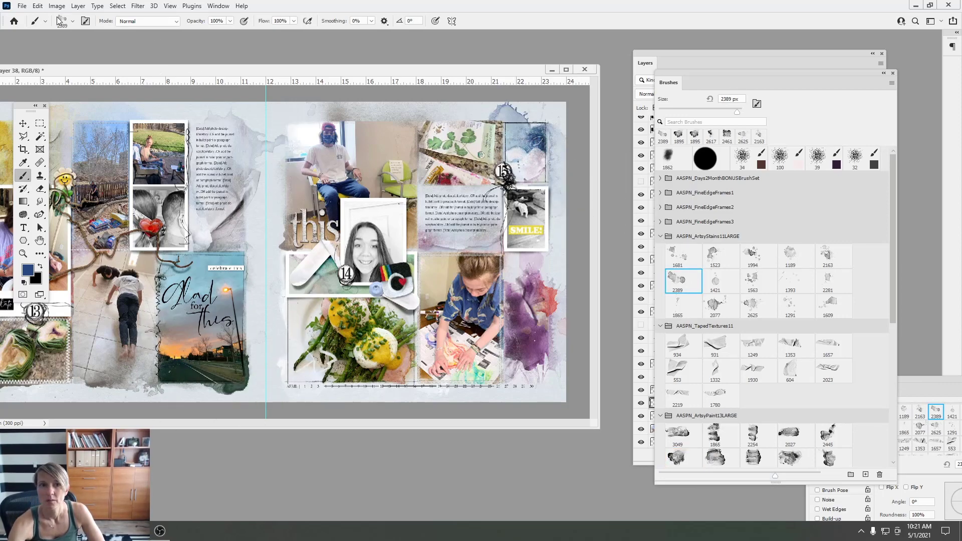
pyautogui.click(37, 6)
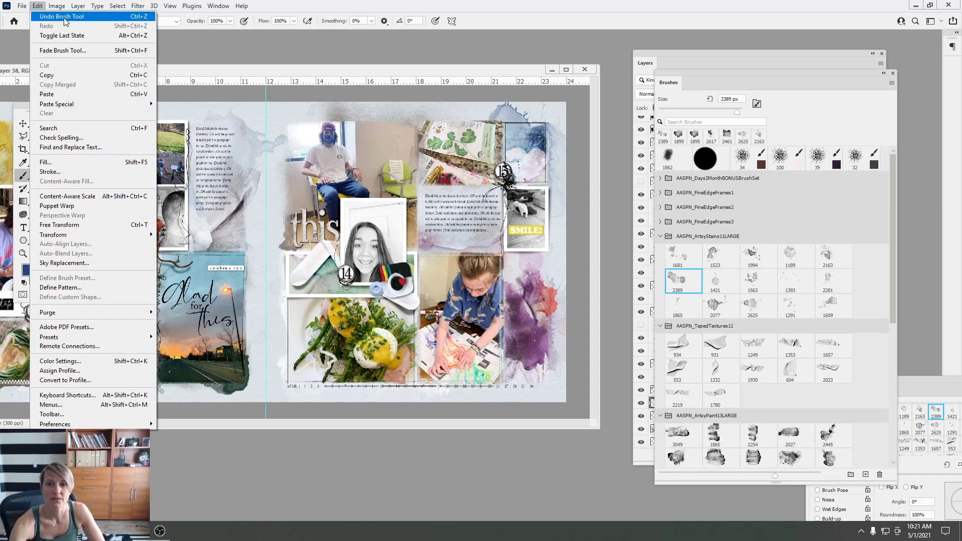
pyautogui.click(48, 17)
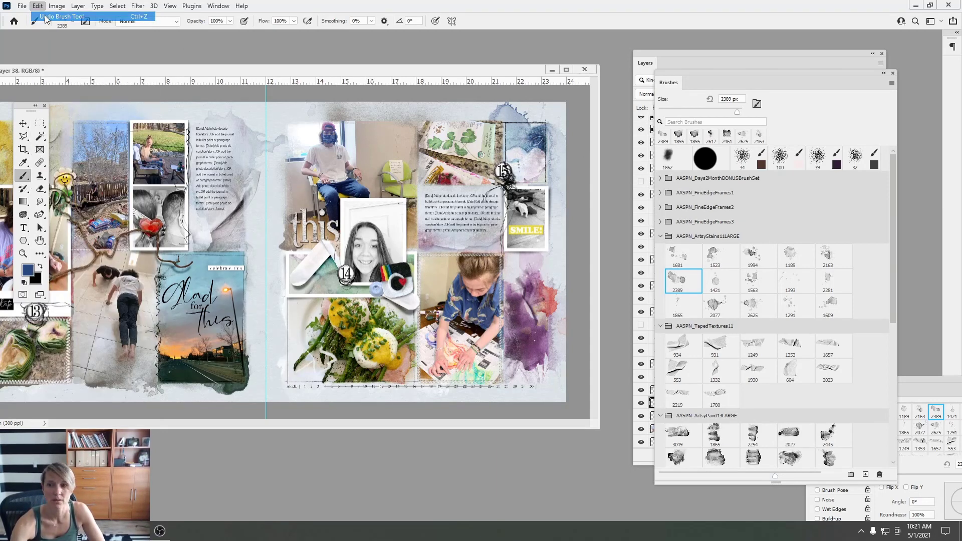
pyautogui.click(753, 283)
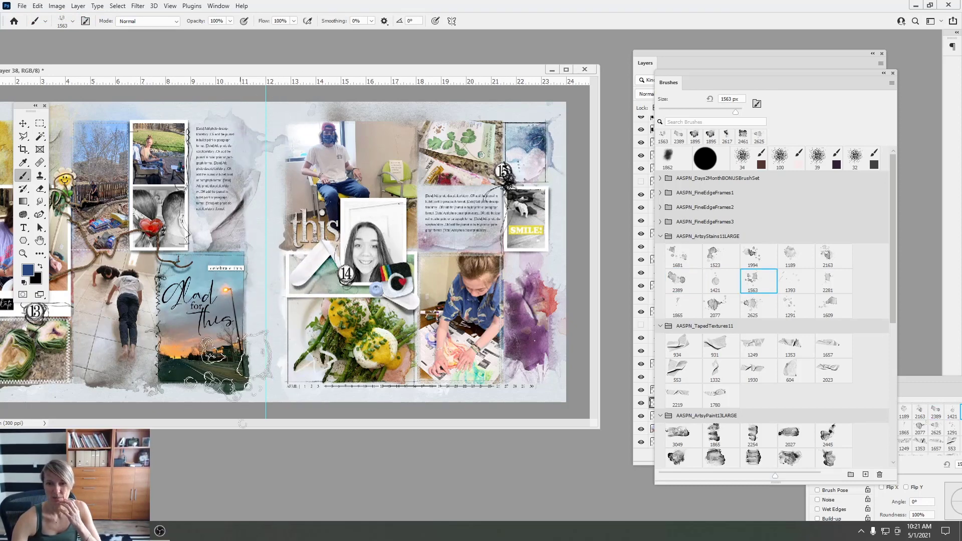
# Set the foreground color to light blue sampled from the sunset photo's sky and add a new layer above Layer 38
pyautogui.click(28, 269)
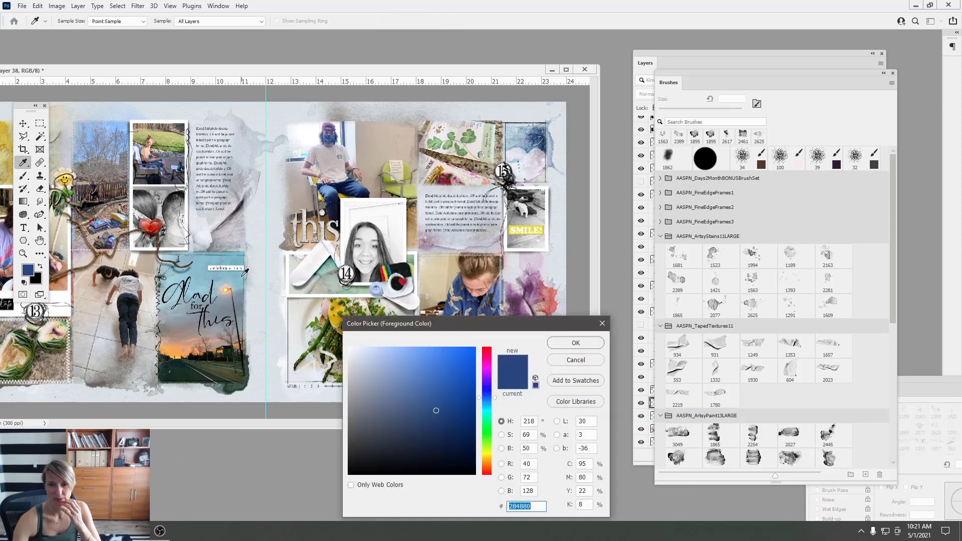
pyautogui.click(242, 274)
pyautogui.click(571, 343)
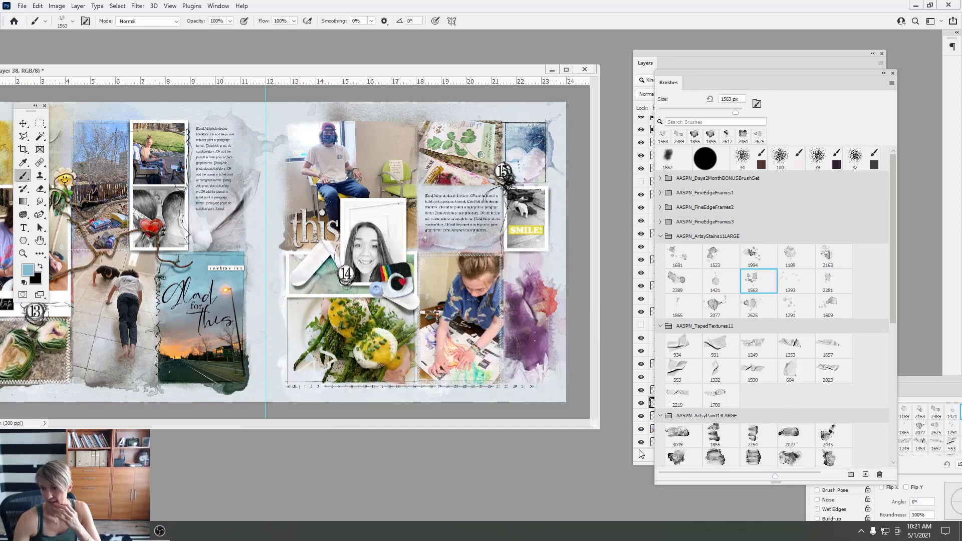
pyautogui.click(642, 454)
pyautogui.click(856, 455)
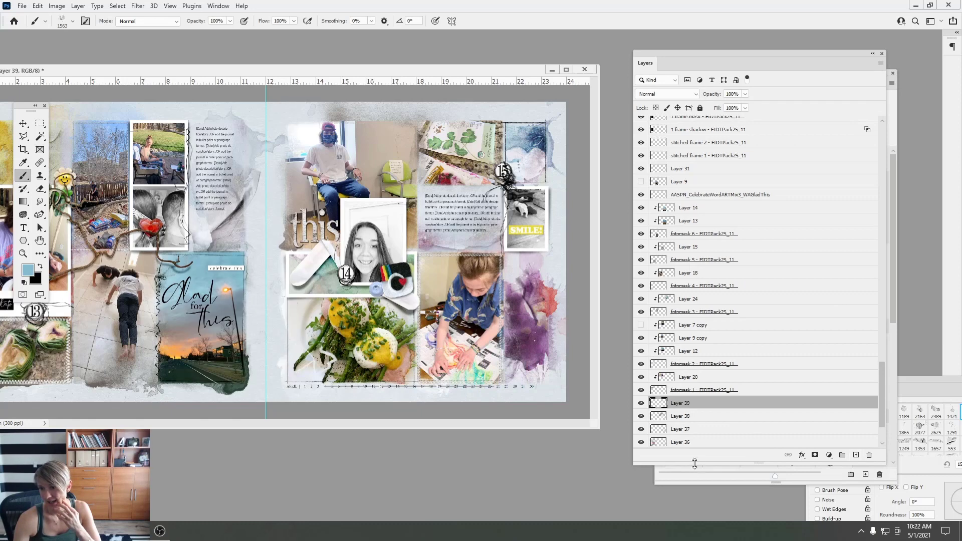
# Stamp the AASPN_ArtsyPaint15LARGE 3601 brush, rotated to 90° and reduced to 2520 px, in light blue between the two pages
pyautogui.click(697, 469)
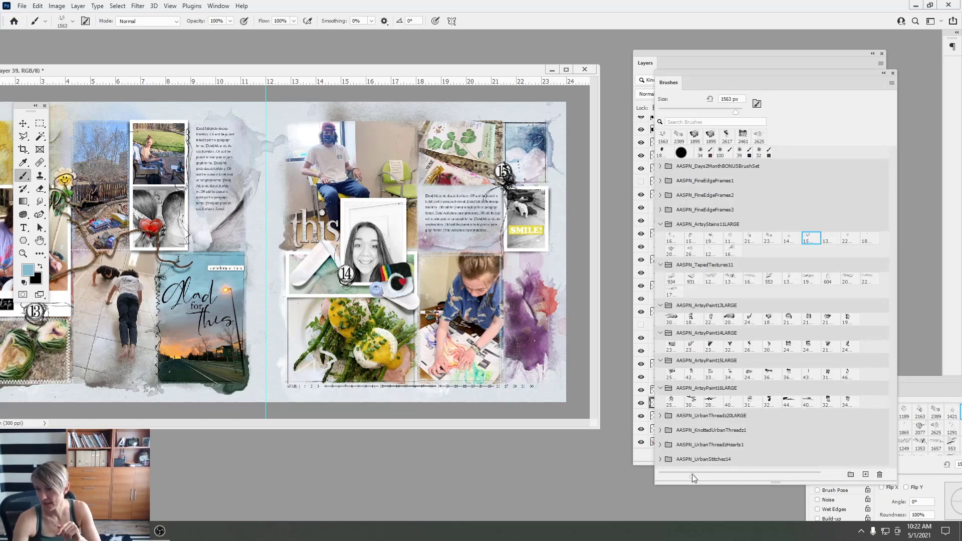
pyautogui.moveTo(692, 474); pyautogui.dragTo(757, 473)
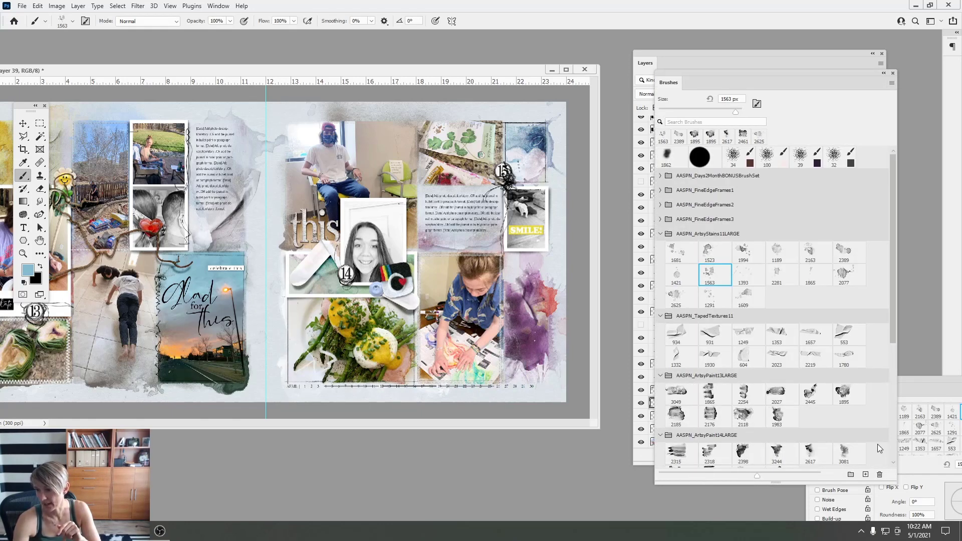
pyautogui.moveTo(889, 332); pyautogui.dragTo(899, 378)
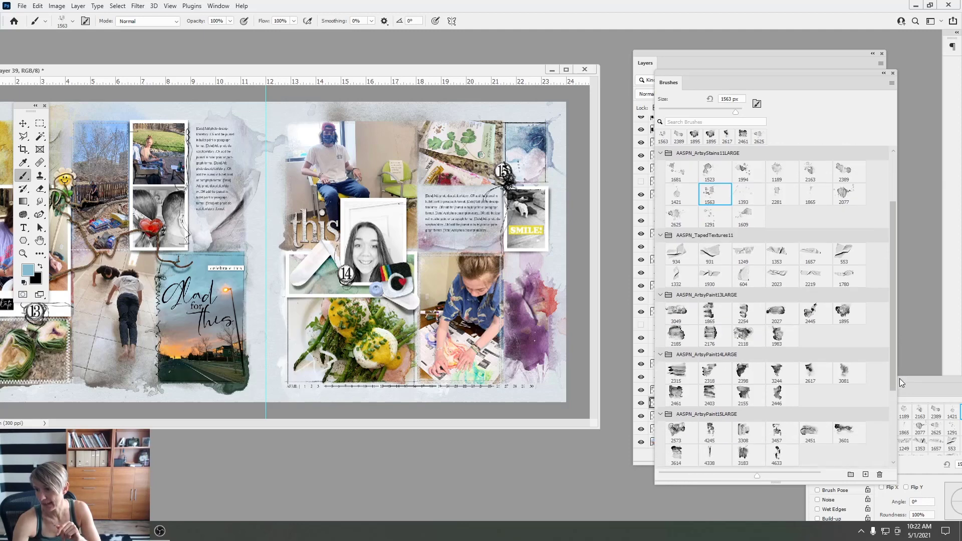
pyautogui.click(849, 430)
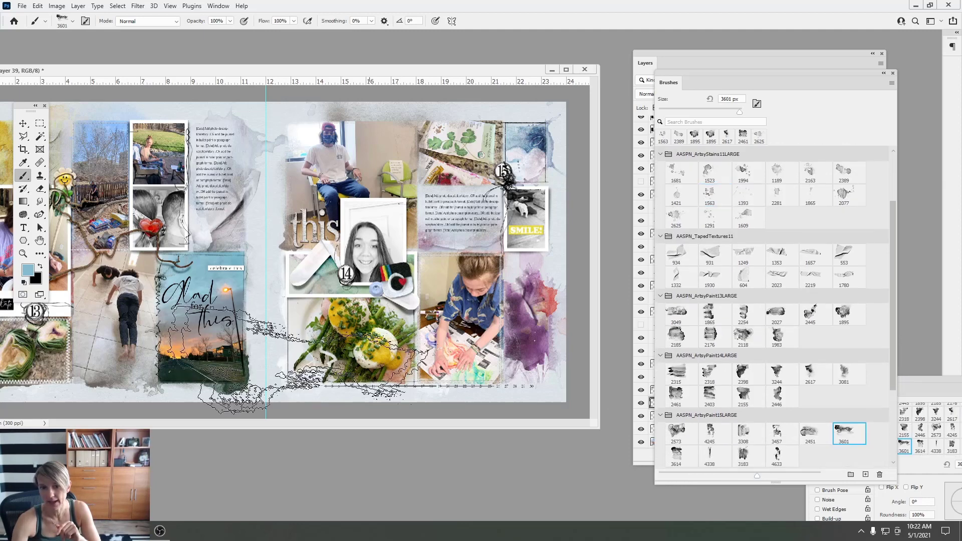
pyautogui.click(73, 21)
pyautogui.moveTo(50, 54); pyautogui.dragTo(31, 41)
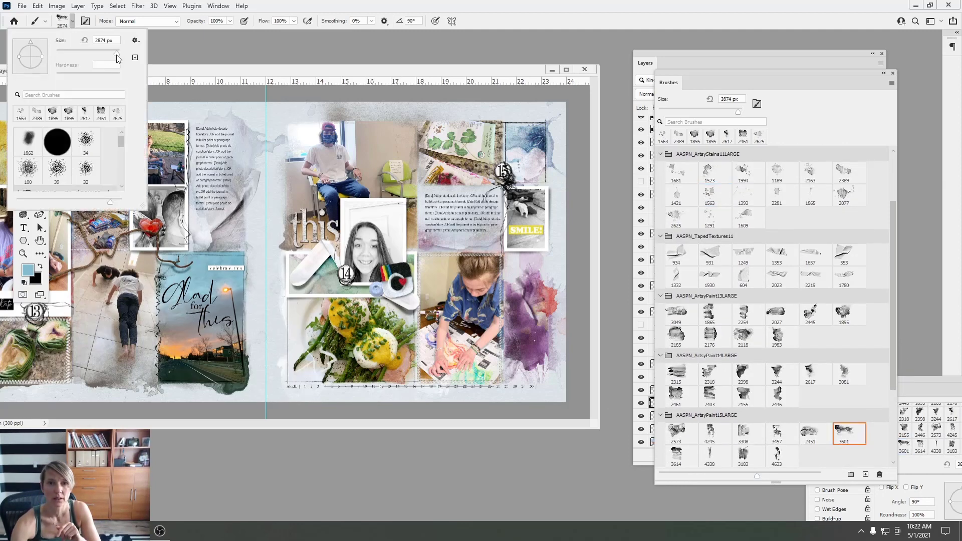
pyautogui.moveTo(117, 58); pyautogui.dragTo(112, 58)
pyautogui.press('Return')
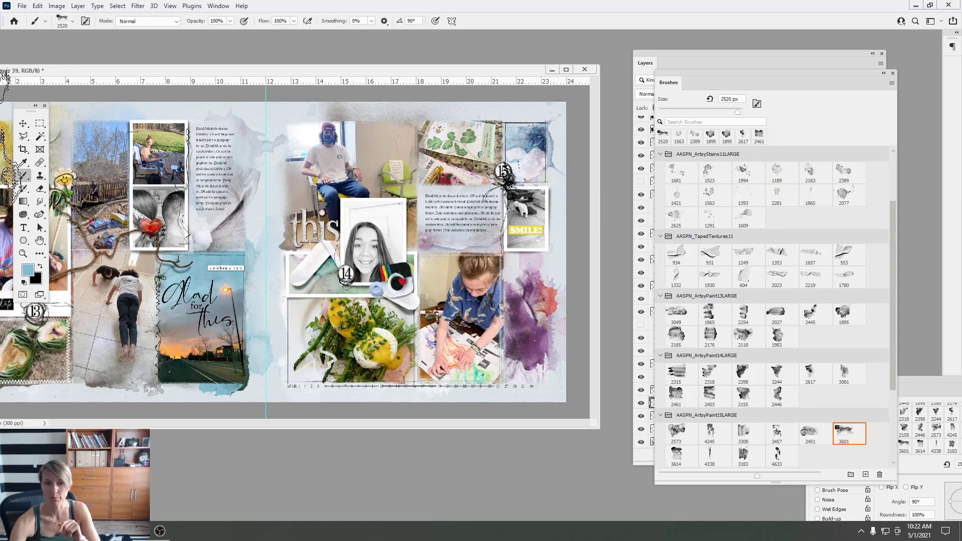
# Add a new layer above Layer 34 at the top of the layer stack and return to the brush collection
pyautogui.click(23, 124)
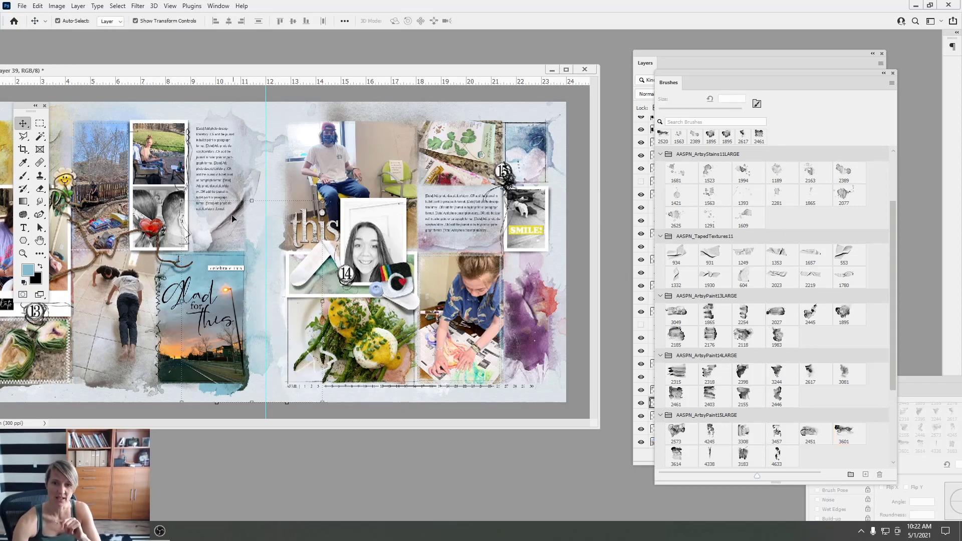
pyautogui.click(779, 65)
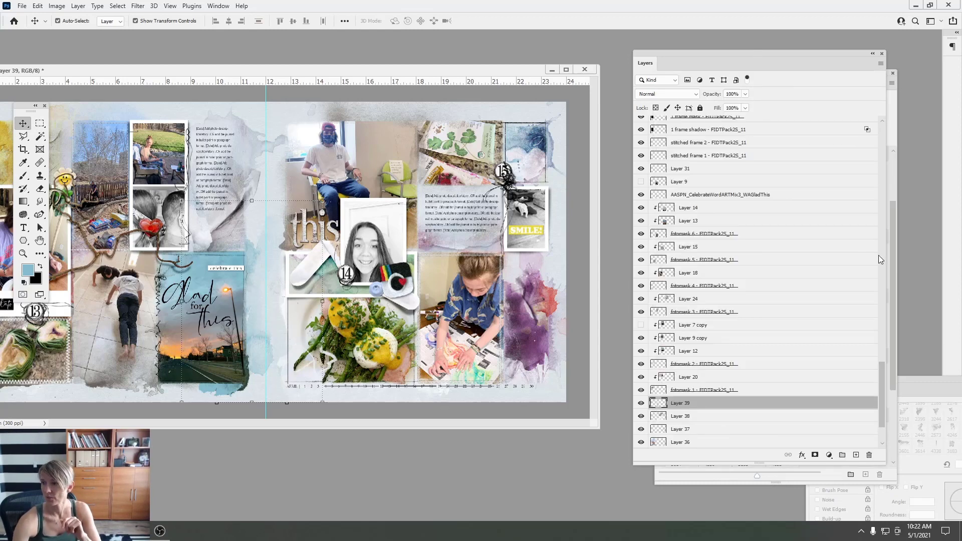
pyautogui.moveTo(882, 374); pyautogui.dragTo(884, 125)
pyautogui.click(732, 123)
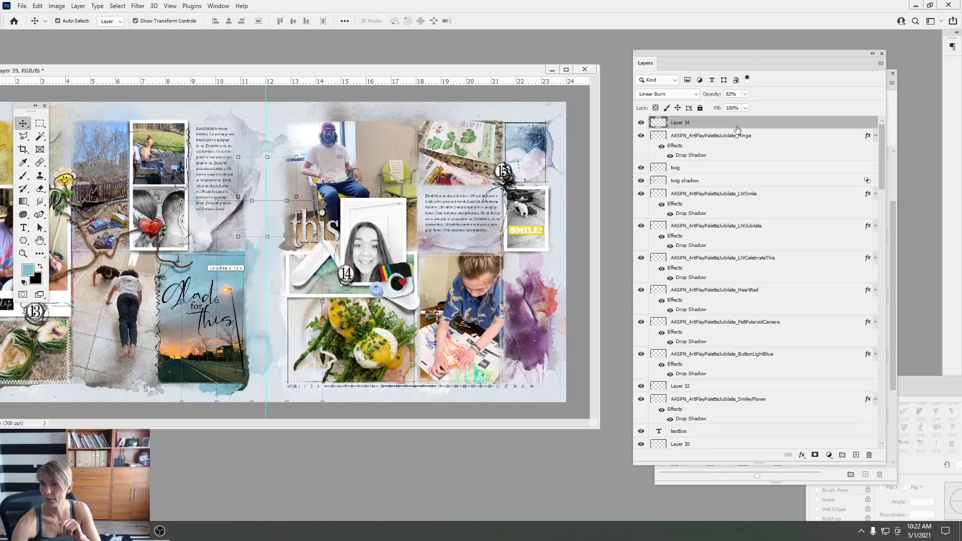
pyautogui.click(855, 455)
pyautogui.click(895, 400)
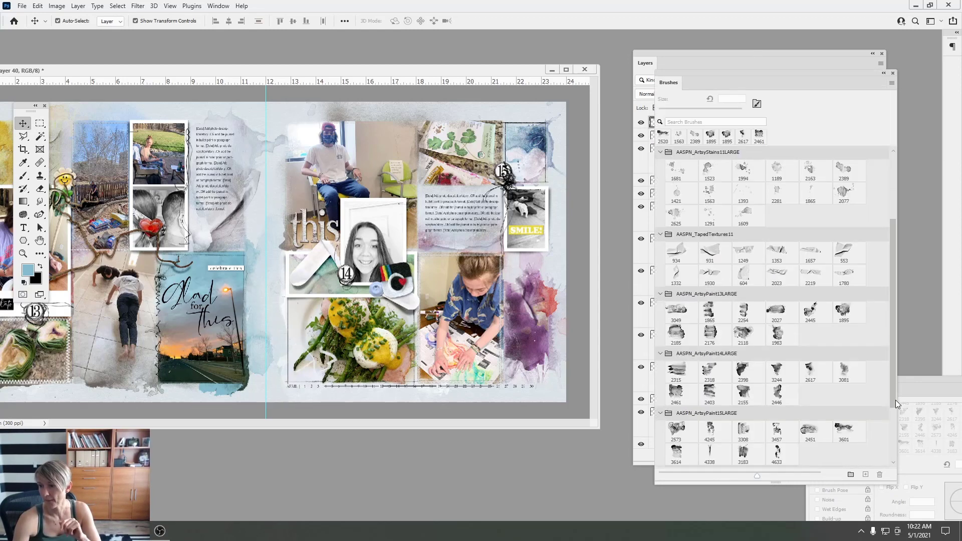
# Select the 1657 px AASPN_TapedTextures11 brush and rotate its tip to about 92°
pyautogui.scroll(-3, 895, 391)
pyautogui.click(810, 284)
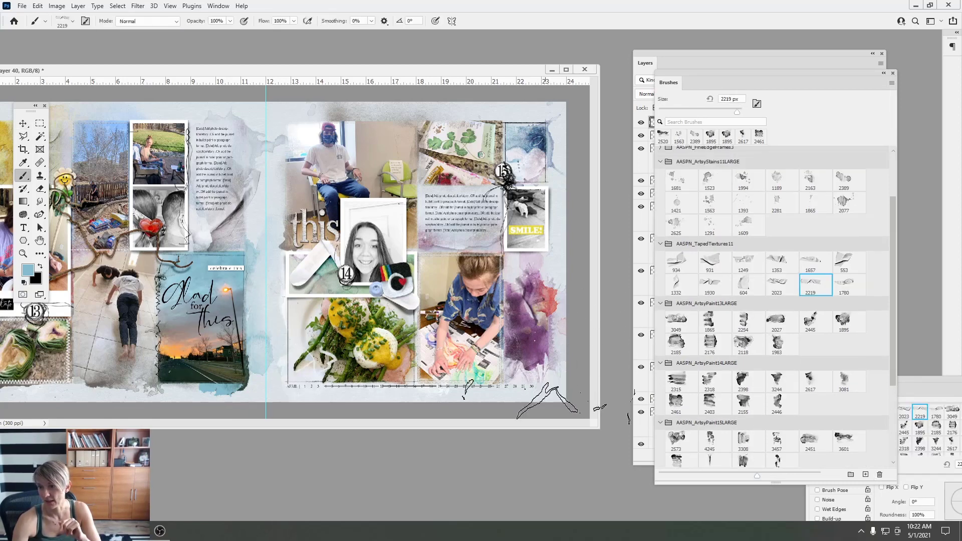
pyautogui.click(742, 261)
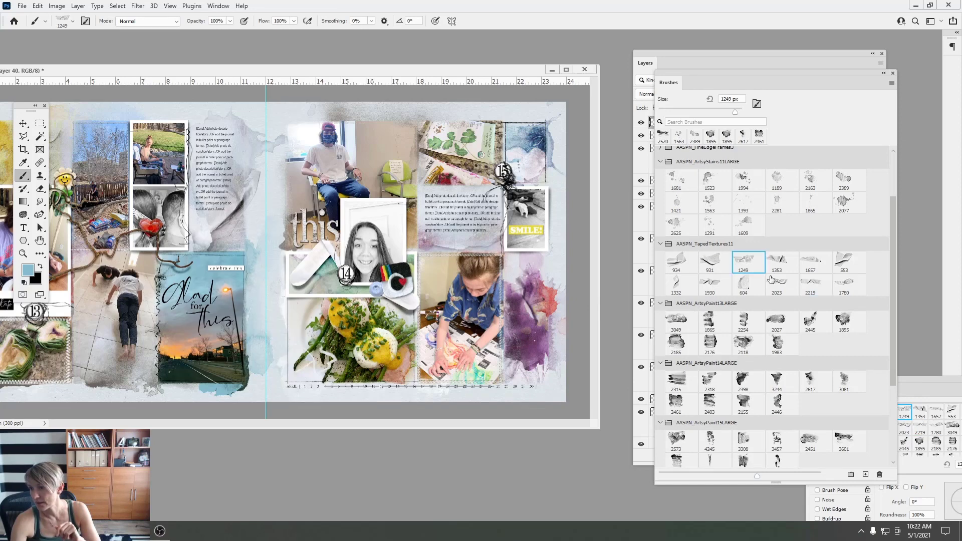
pyautogui.click(821, 271)
pyautogui.click(66, 23)
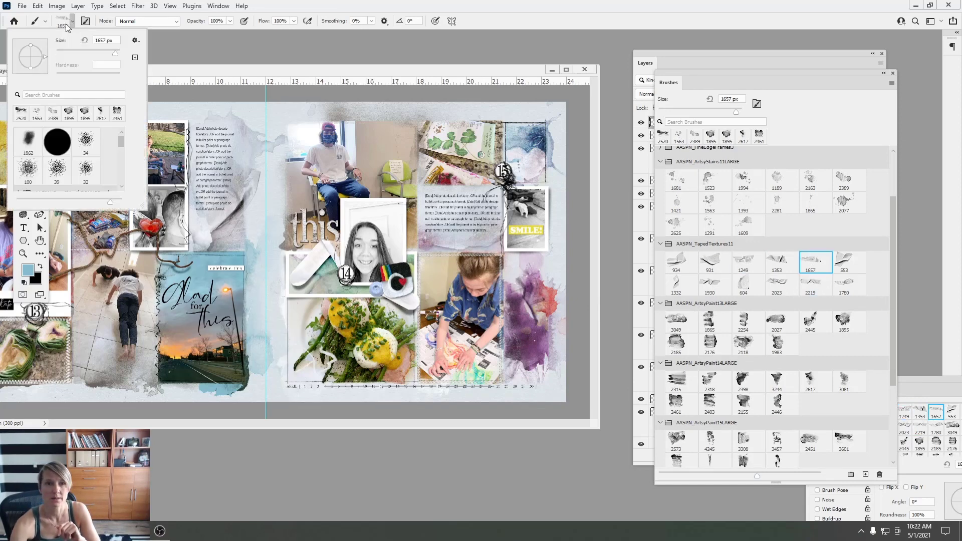
pyautogui.moveTo(29, 38); pyautogui.dragTo(31, 40)
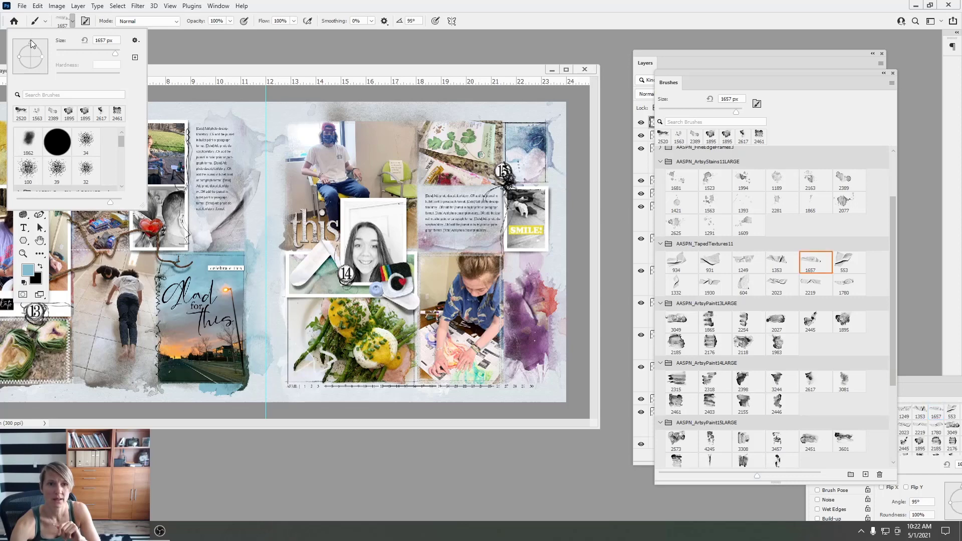
# Swap the foreground and background colors and set the foreground to dark gray #474444
pyautogui.click(37, 267)
pyautogui.click(40, 266)
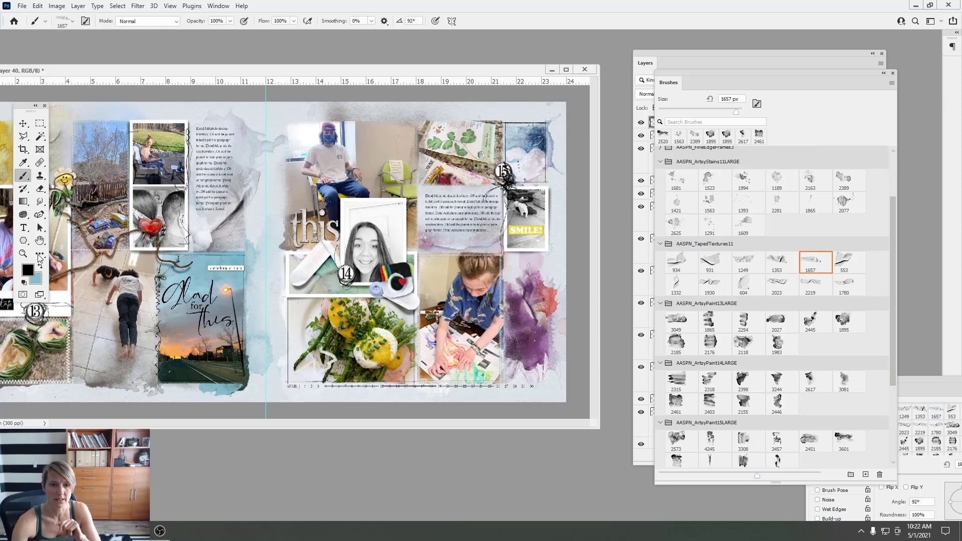
pyautogui.click(28, 270)
pyautogui.write('474444')
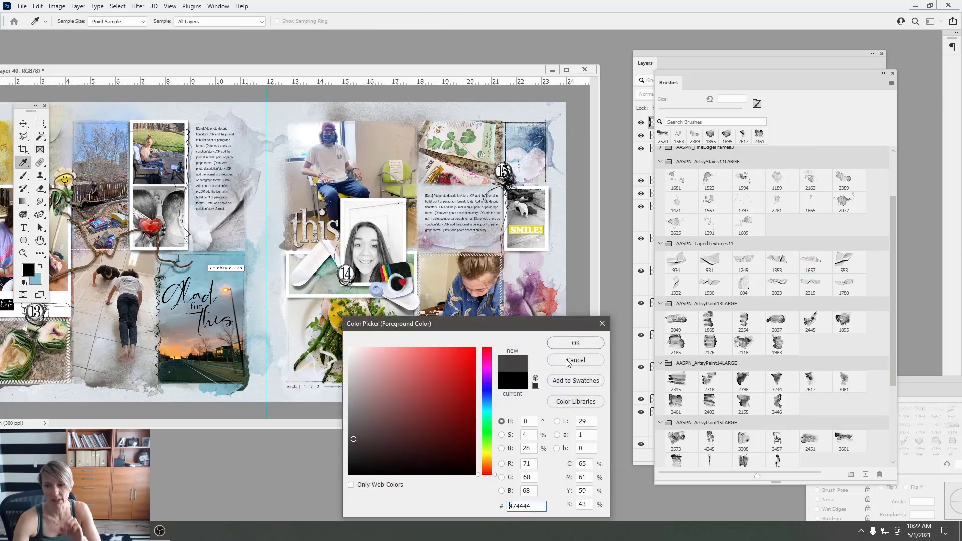
pyautogui.click(574, 343)
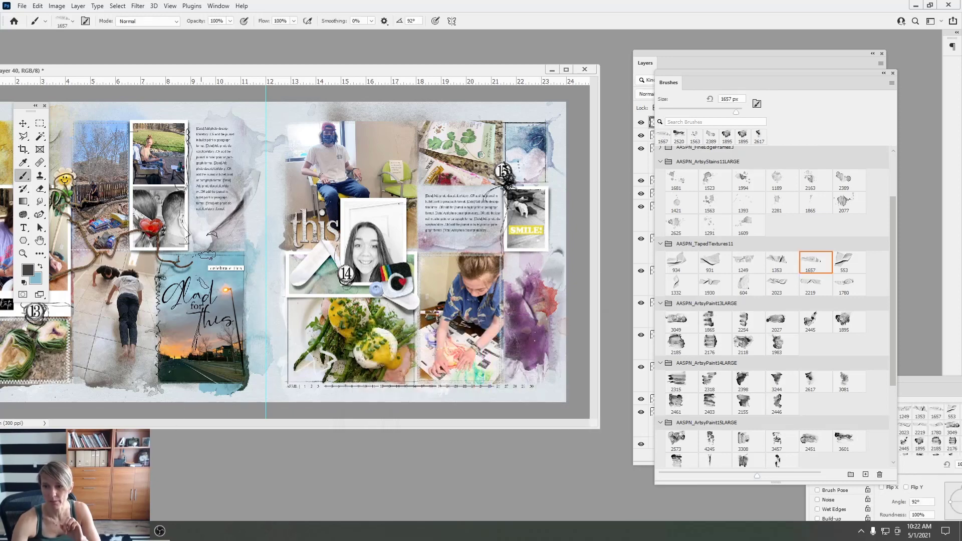
# Try a dark gray stamp of the 1657 px taped texture over the right page's purple paint and undo it
pyautogui.click(528, 279)
pyautogui.click(38, 5)
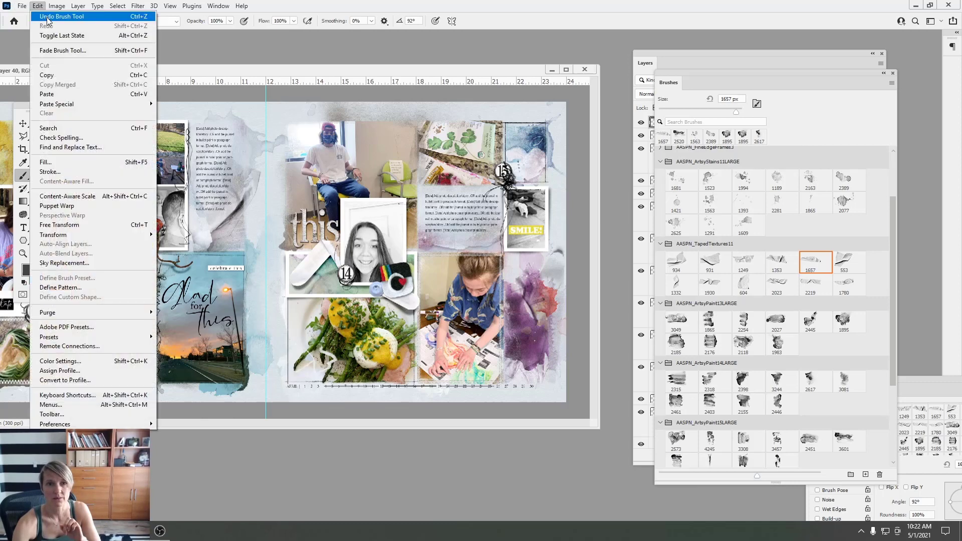
pyautogui.click(55, 15)
# Stamp the 2023 px AASPN_TapedTextures11 brush, rotated to 90°, in dark gray over the purple paint on the right page
pyautogui.click(776, 282)
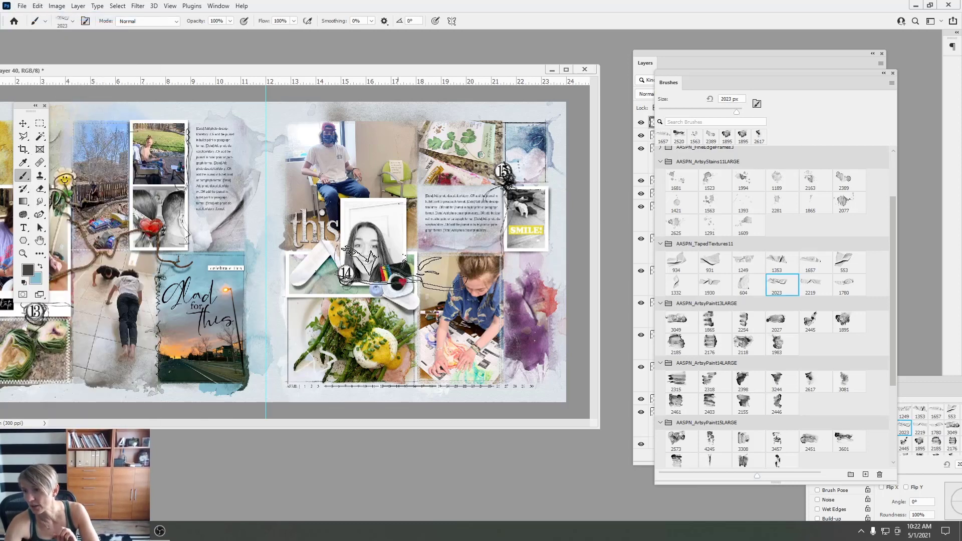
pyautogui.click(67, 23)
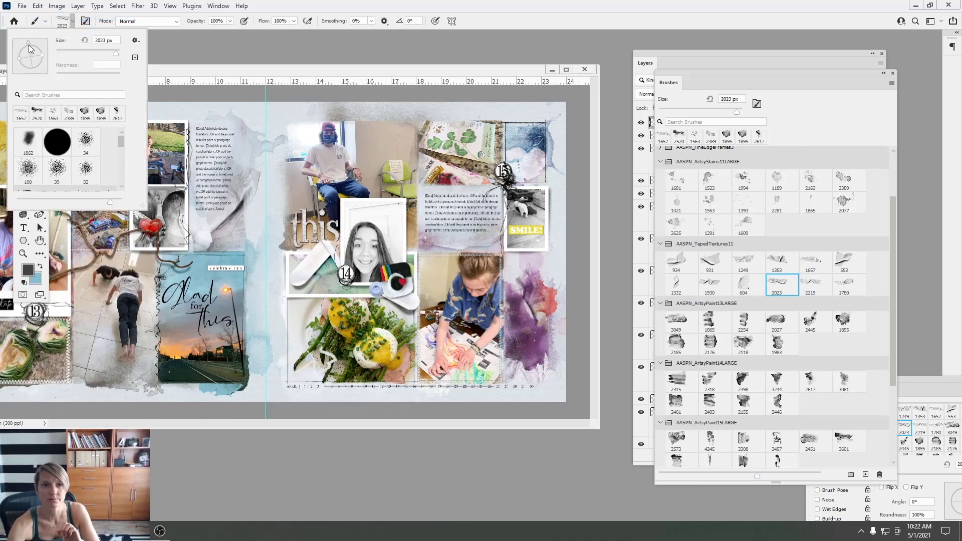
pyautogui.moveTo(29, 46); pyautogui.dragTo(30, 46)
pyautogui.click(534, 294)
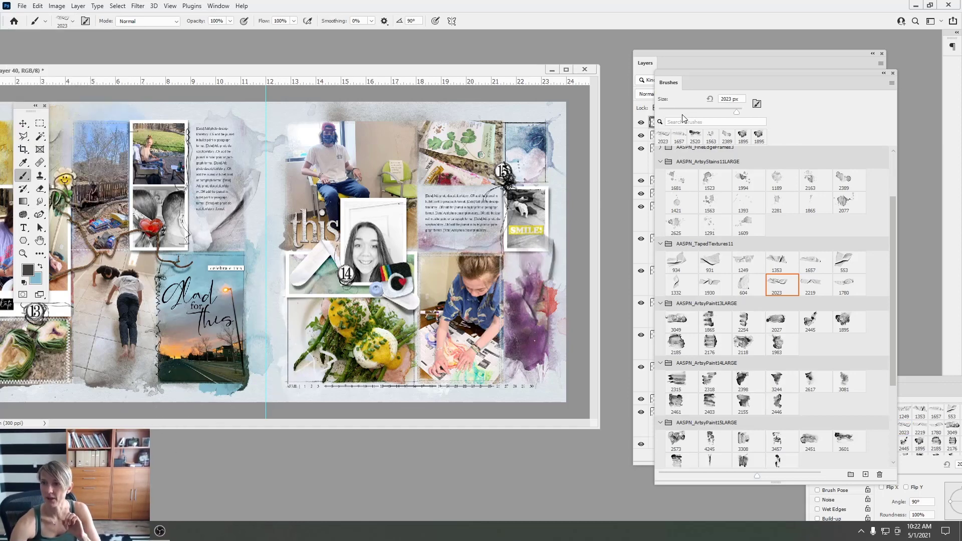
# Set Layer 40's blend mode to Linear Burn and scale the taped texture down to fit over the purple paint
pyautogui.click(651, 63)
pyautogui.click(656, 93)
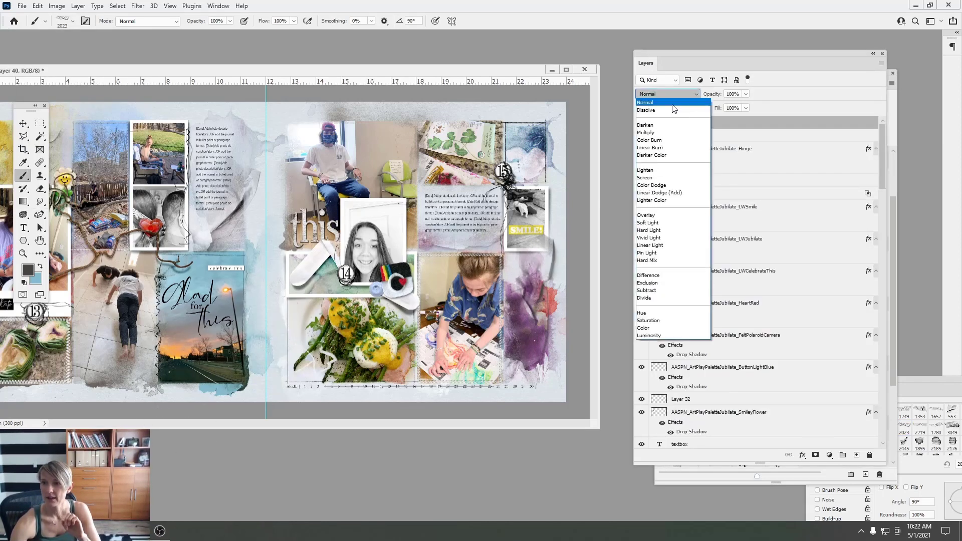
pyautogui.click(651, 148)
pyautogui.press('v')
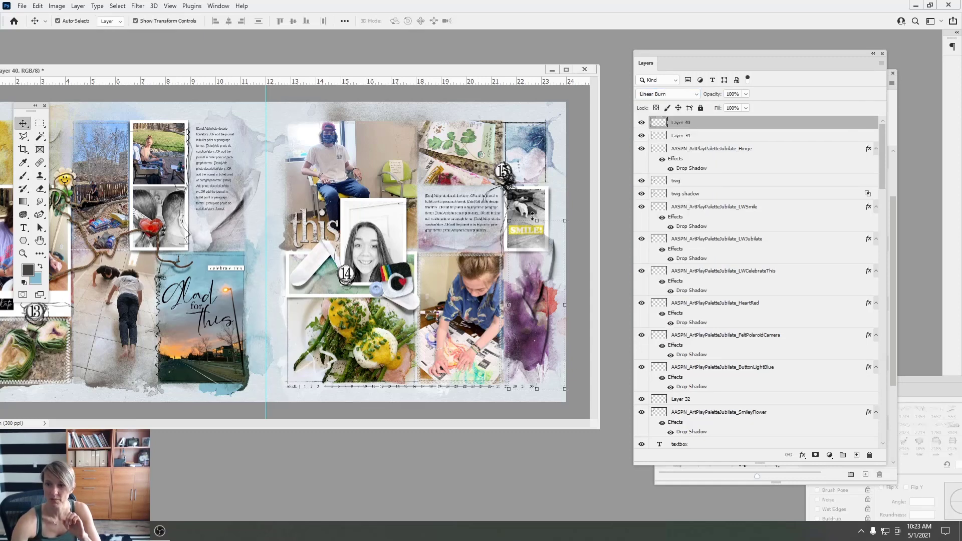
pyautogui.moveTo(567, 221); pyautogui.dragTo(547, 260)
pyautogui.click(496, 21)
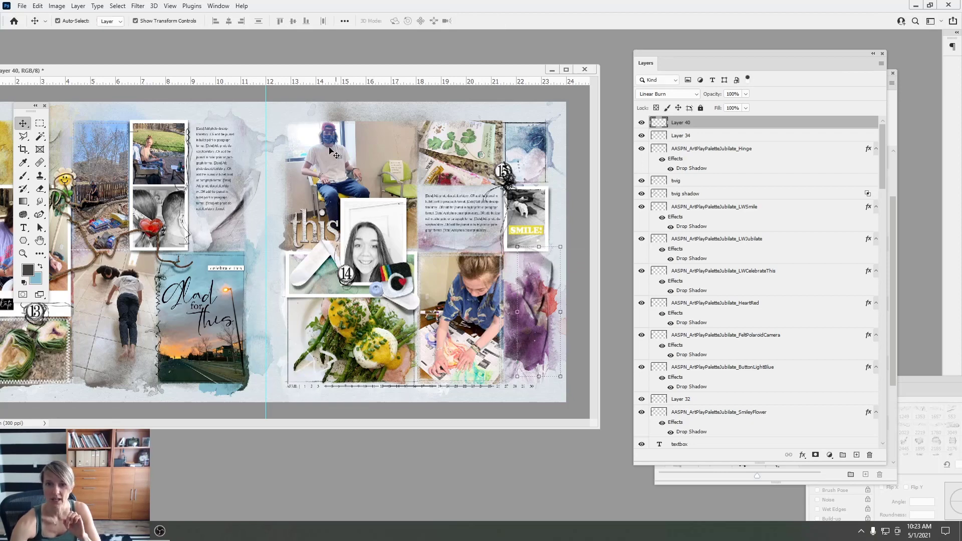
# Compare the spread with Layer 40 hidden and shown, and reduce that layer's opacity to 74%
pyautogui.click(241, 204)
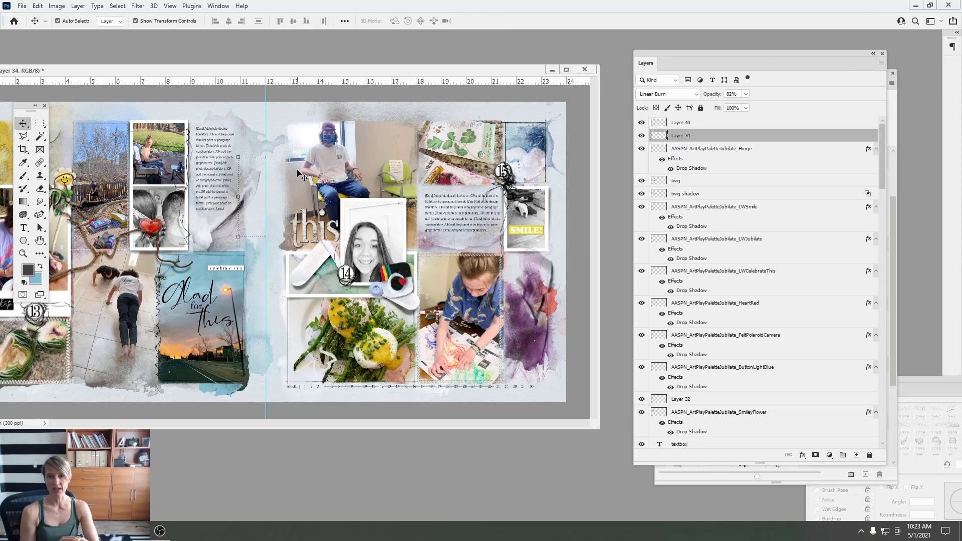
pyautogui.click(553, 277)
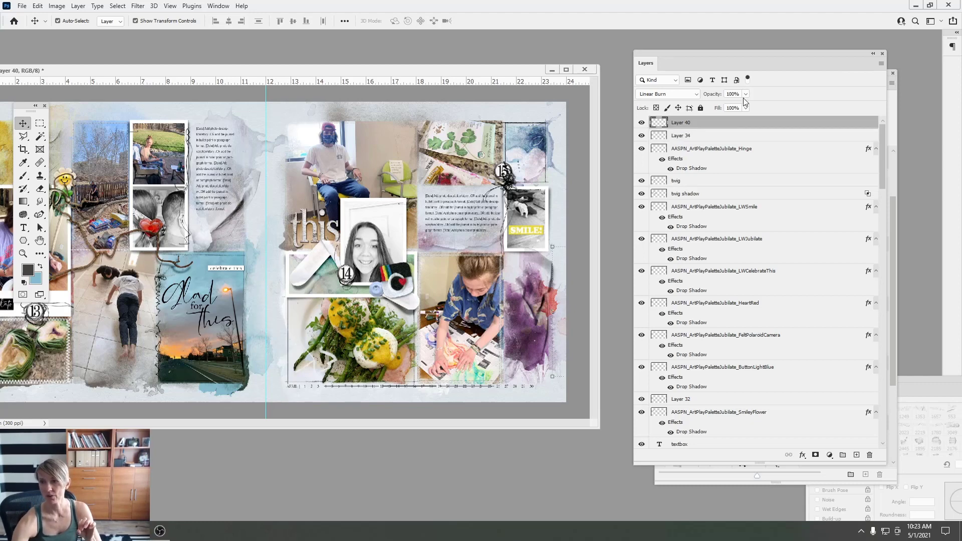
pyautogui.click(546, 270)
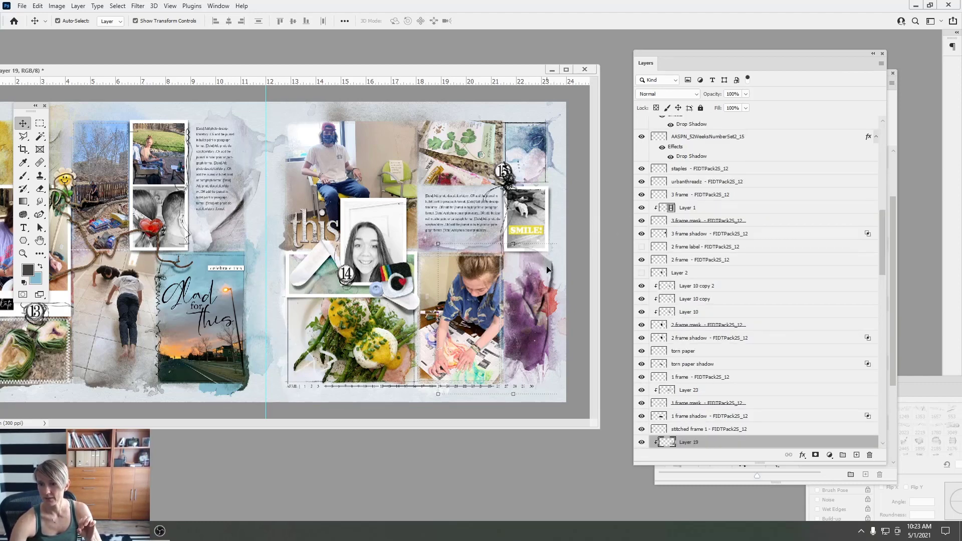
pyautogui.click(547, 270)
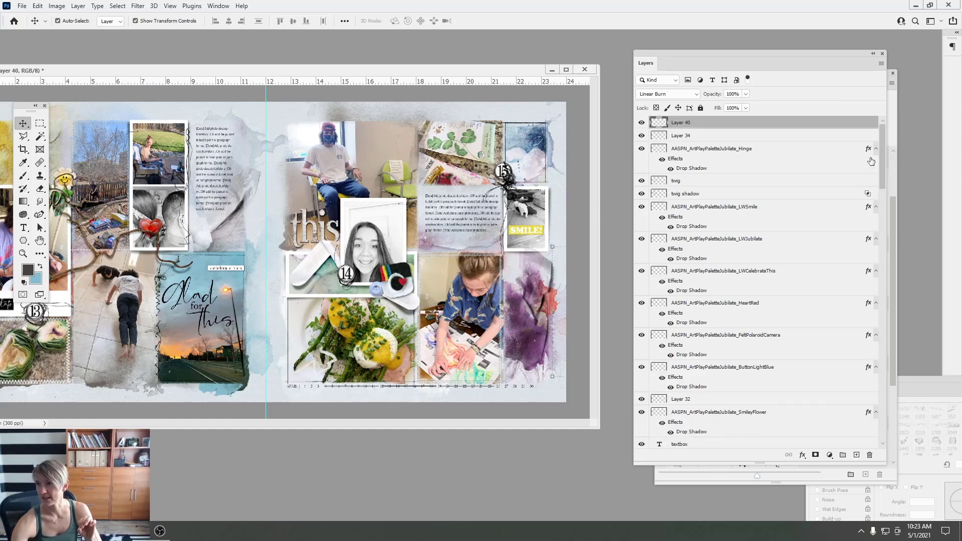
pyautogui.click(641, 123)
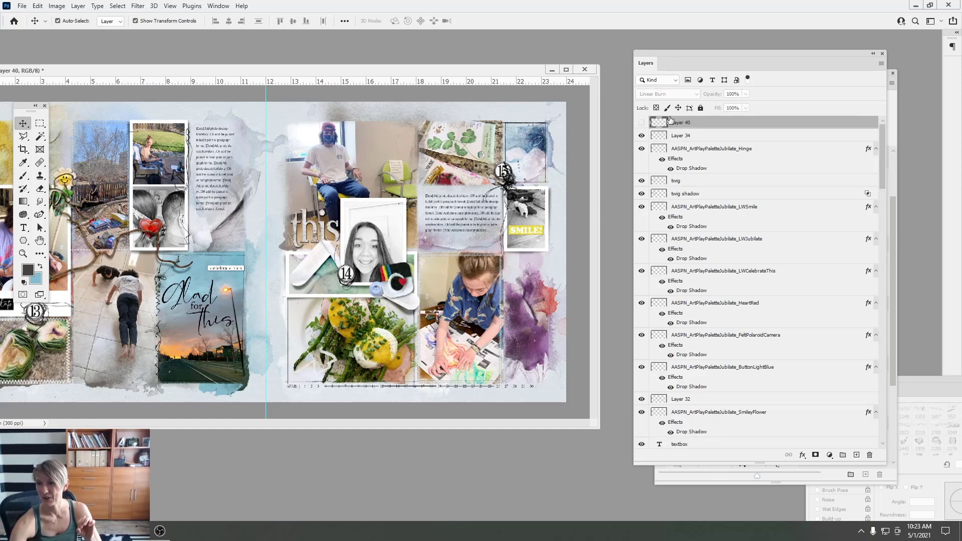
pyautogui.click(642, 123)
pyautogui.click(745, 93)
pyautogui.moveTo(742, 109); pyautogui.dragTo(730, 112)
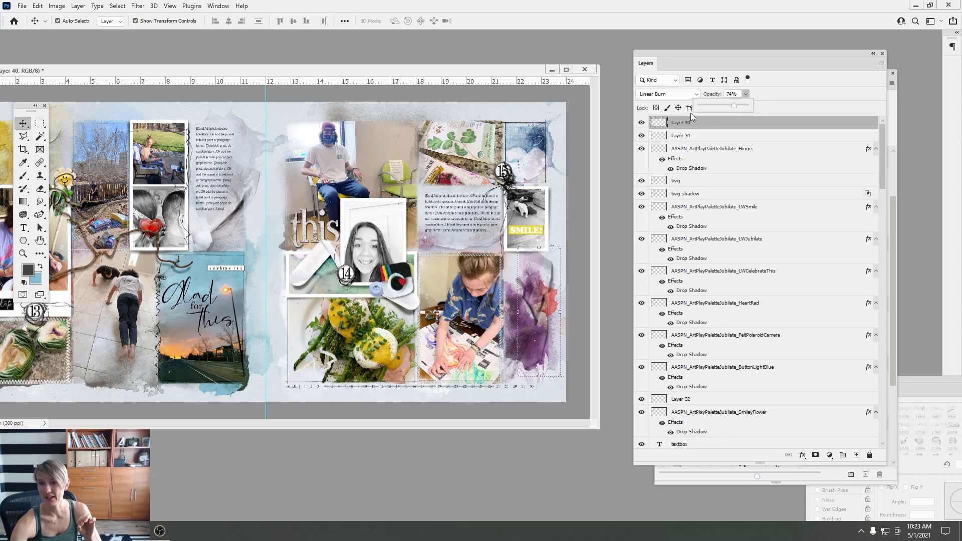
# Arrange the document and panels to show the whole spread, and highlight the right page's journaling text
pyautogui.moveTo(281, 75); pyautogui.dragTo(391, 91)
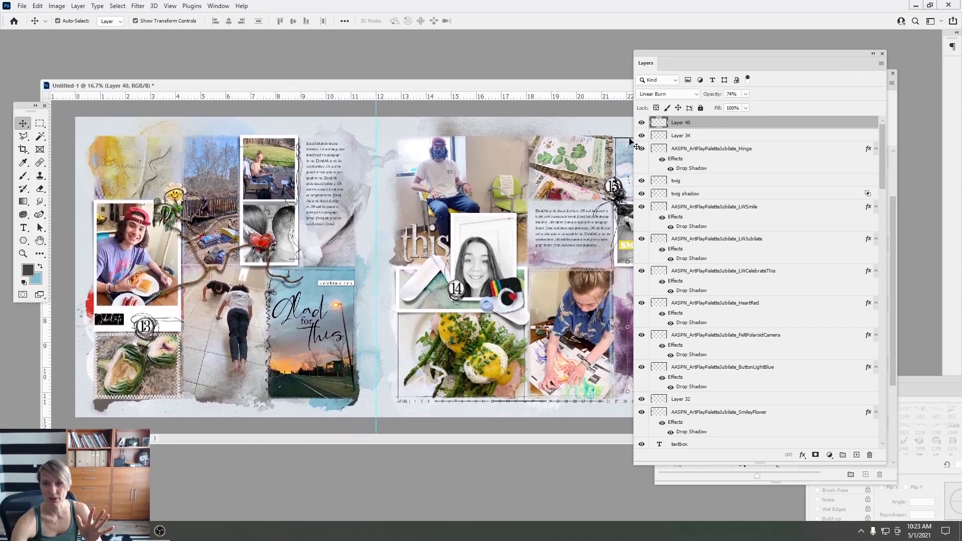
pyautogui.moveTo(666, 61)
pyautogui.mouseDown()
pyautogui.moveTo(772, 100)
pyautogui.moveTo(778, 116)
pyautogui.mouseUp()
pyautogui.doubleClick(556, 225)
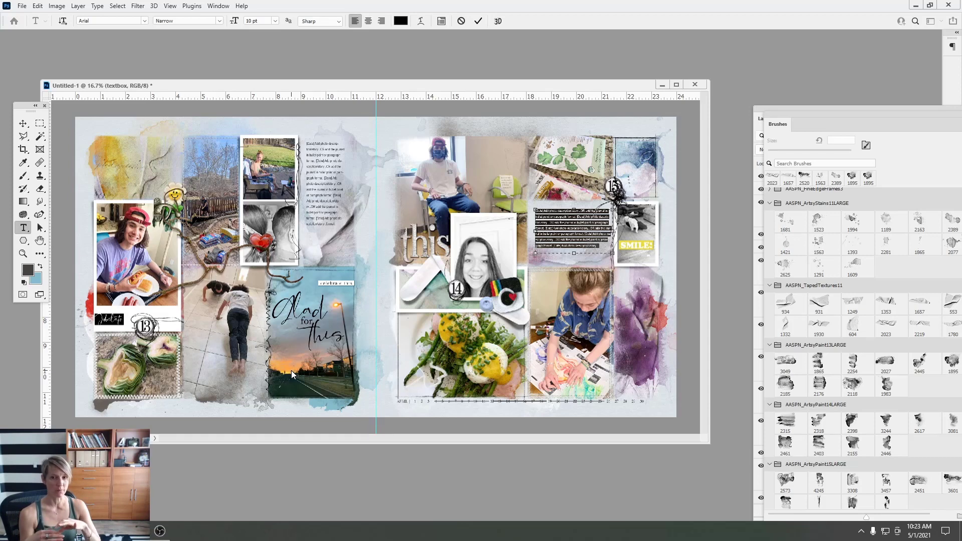
# Try darkening the AASPN_ArtPlayPaletteJubilate_SolidPaper2 copy layer with a Levels shadow input of 231, and reset it to 0
pyautogui.moveTo(760, 118)
pyautogui.mouseDown()
pyautogui.moveTo(662, 108)
pyautogui.moveTo(600, 52)
pyautogui.moveTo(615, 56)
pyautogui.mouseUp()
pyautogui.scroll(-10, 857, 169)
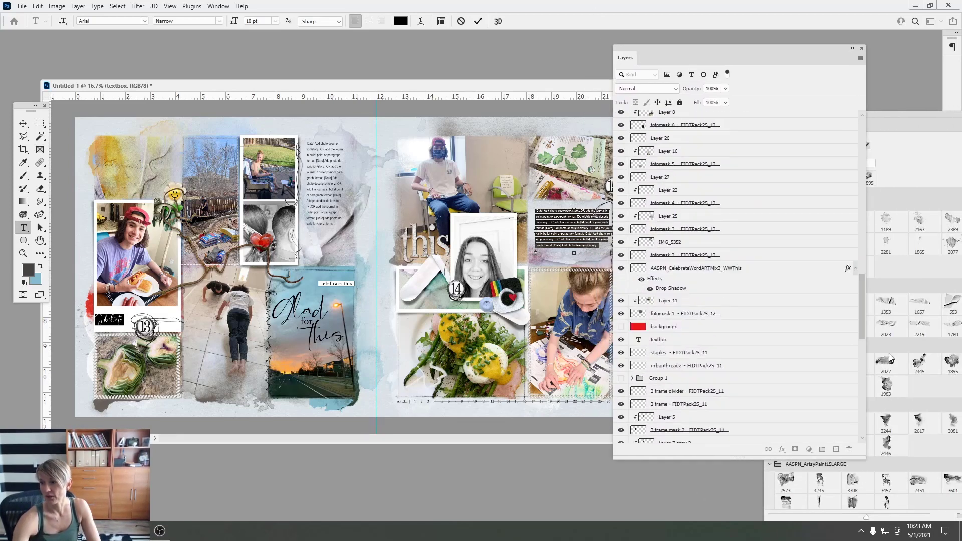
pyautogui.click(673, 413)
pyautogui.press('v')
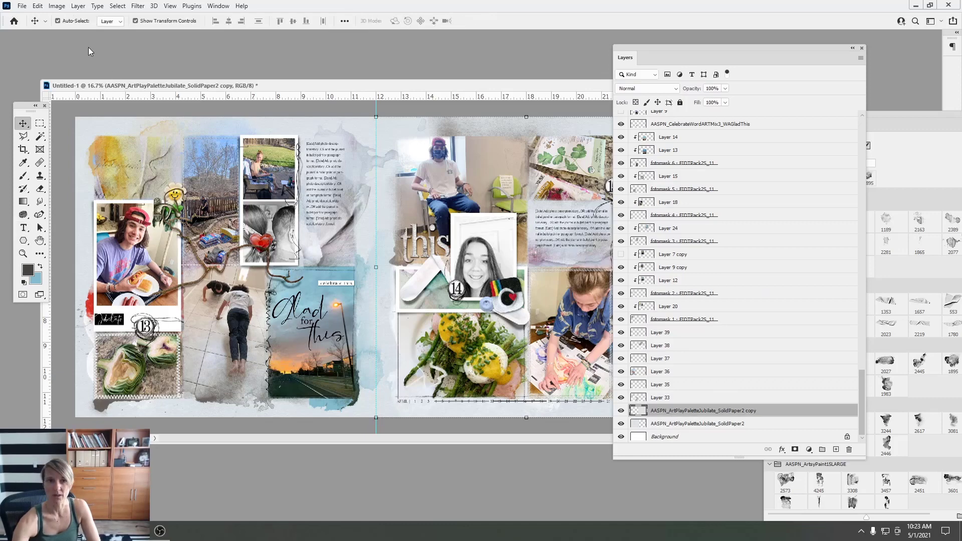
pyautogui.click(57, 6)
pyautogui.moveTo(75, 32)
pyautogui.click(175, 44)
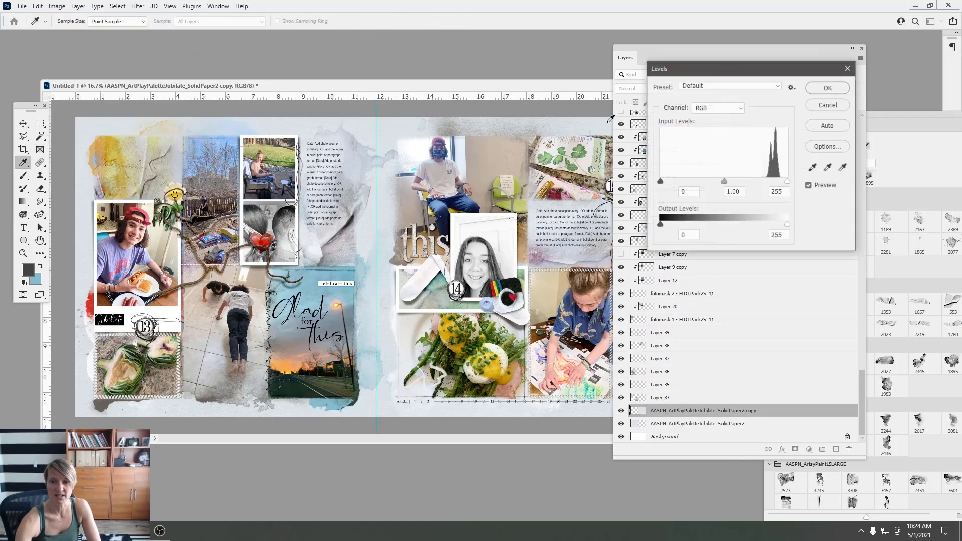
pyautogui.moveTo(661, 182); pyautogui.dragTo(759, 187)
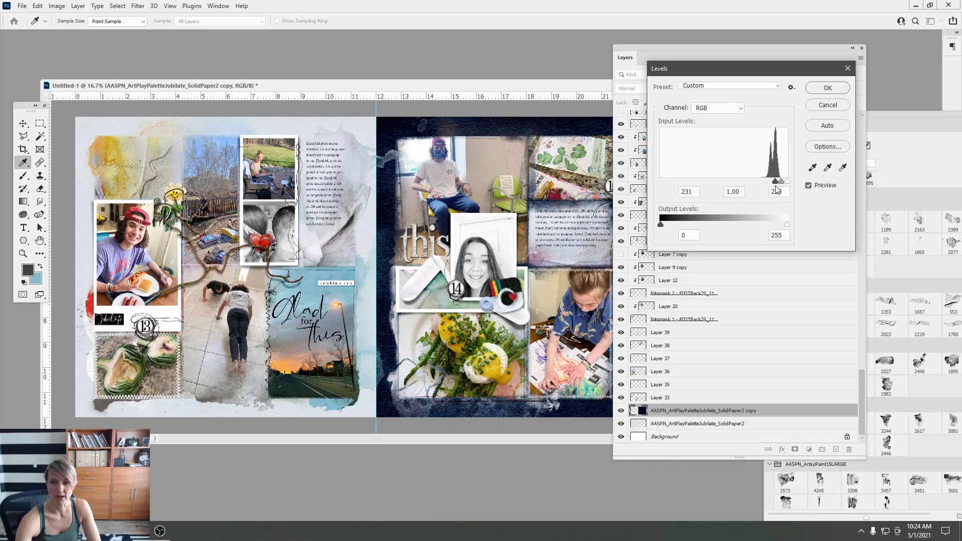
pyautogui.moveTo(770, 182); pyautogui.dragTo(653, 188)
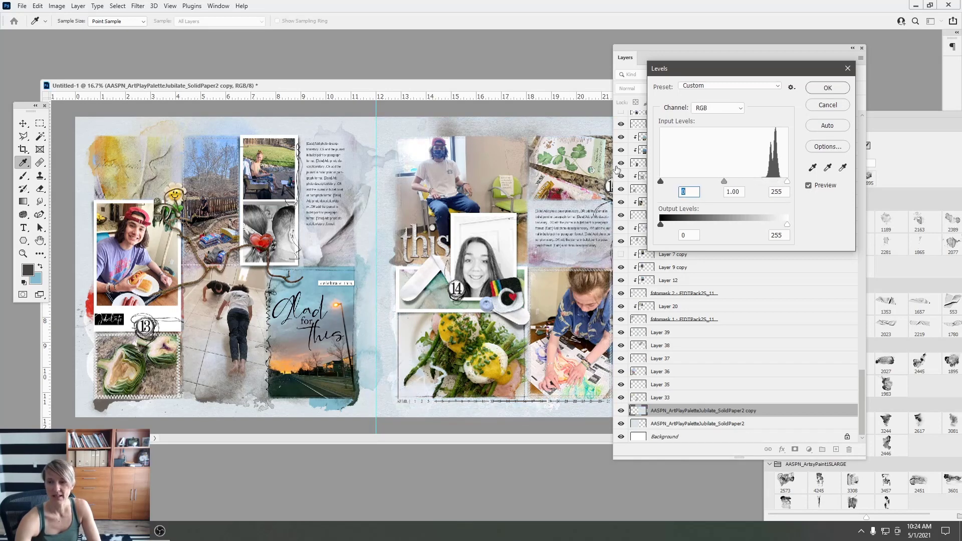
pyautogui.click(826, 88)
pyautogui.moveTo(621, 49); pyautogui.dragTo(711, 84)
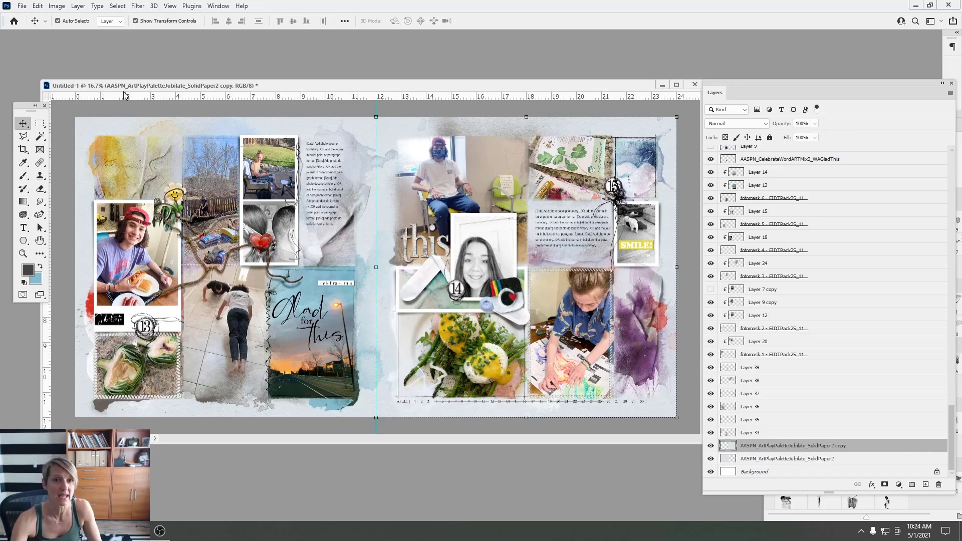
# Save the spread as a layered Photoshop file named 2021Weeks13-14-15 in the NSD 2020 folder, with Maximize Compatibility on
pyautogui.click(22, 6)
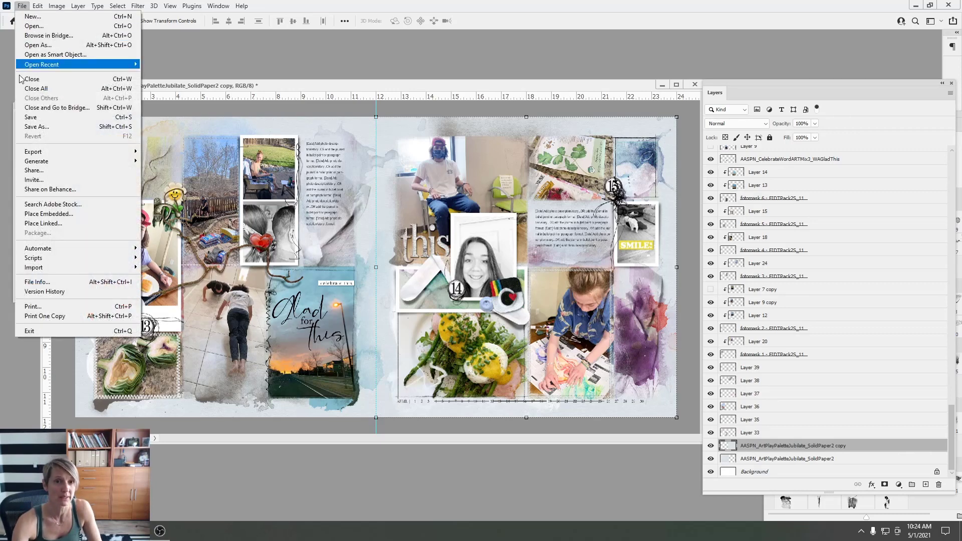
pyautogui.click(37, 126)
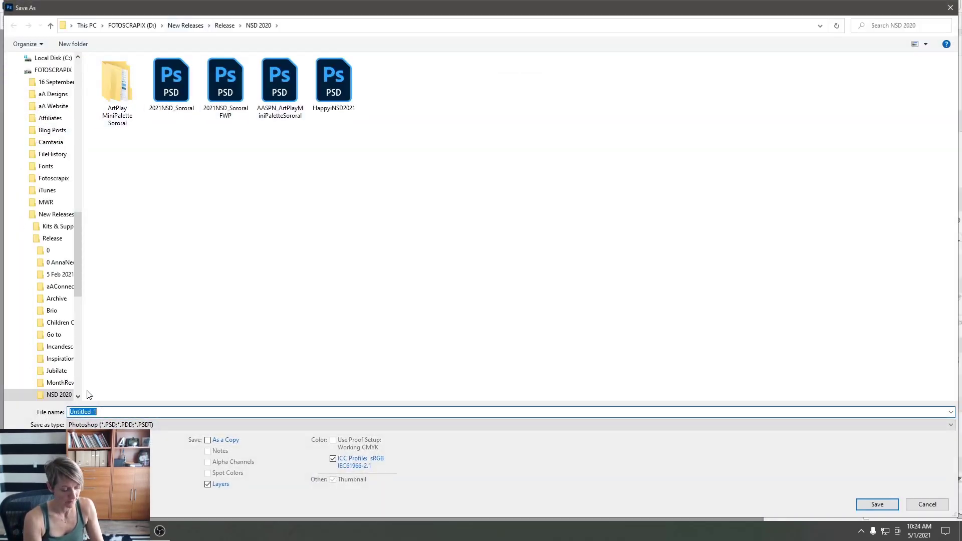
pyautogui.write('2021')
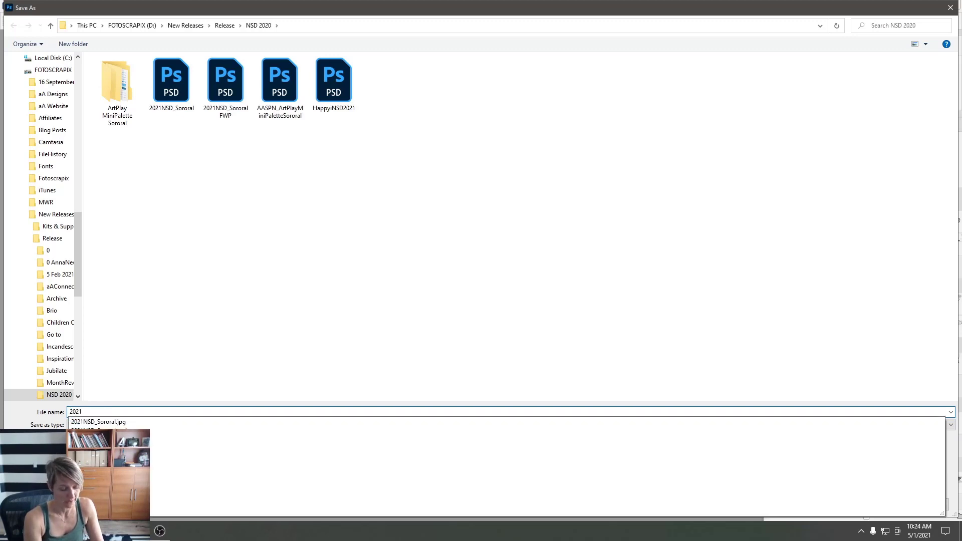
pyautogui.write('We')
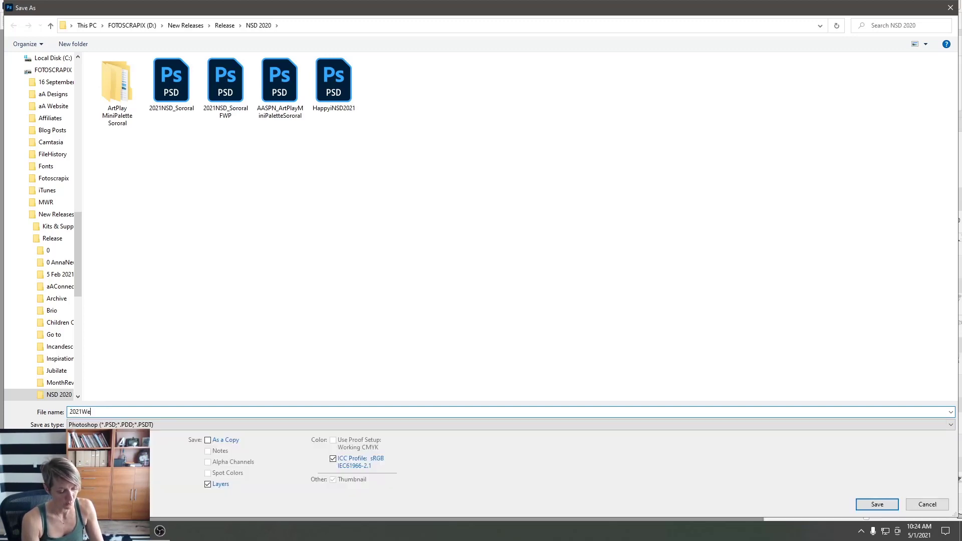
pyautogui.write('eks13')
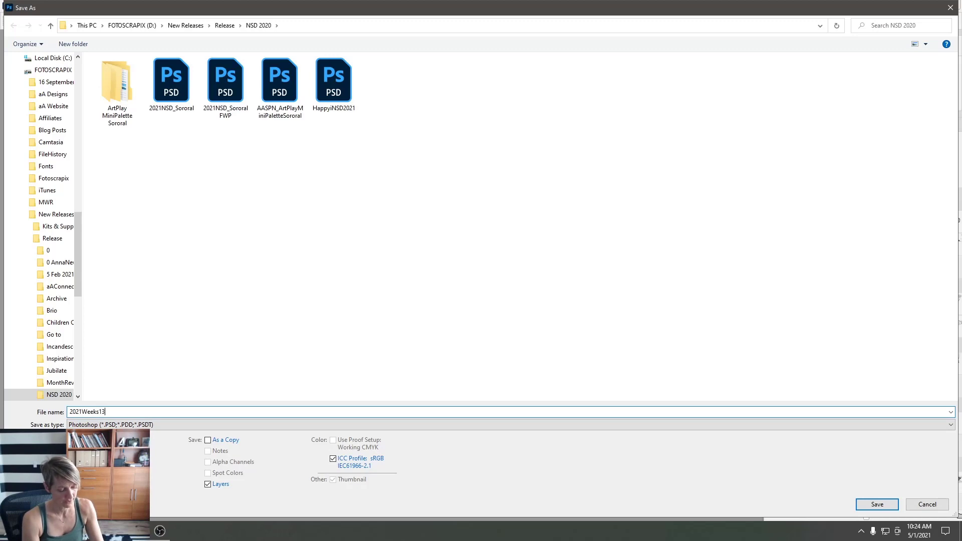
pyautogui.write('-14-1')
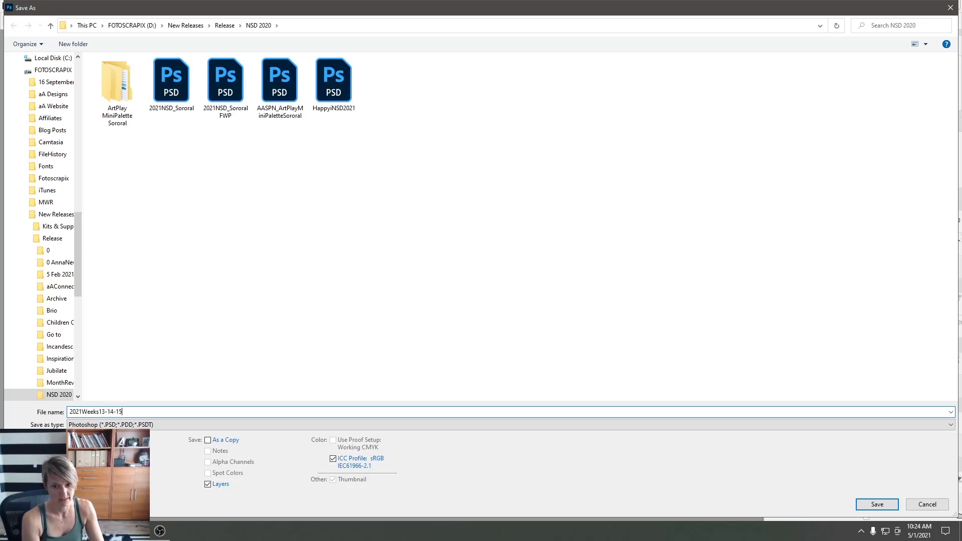
pyautogui.write('5')
pyautogui.click(876, 504)
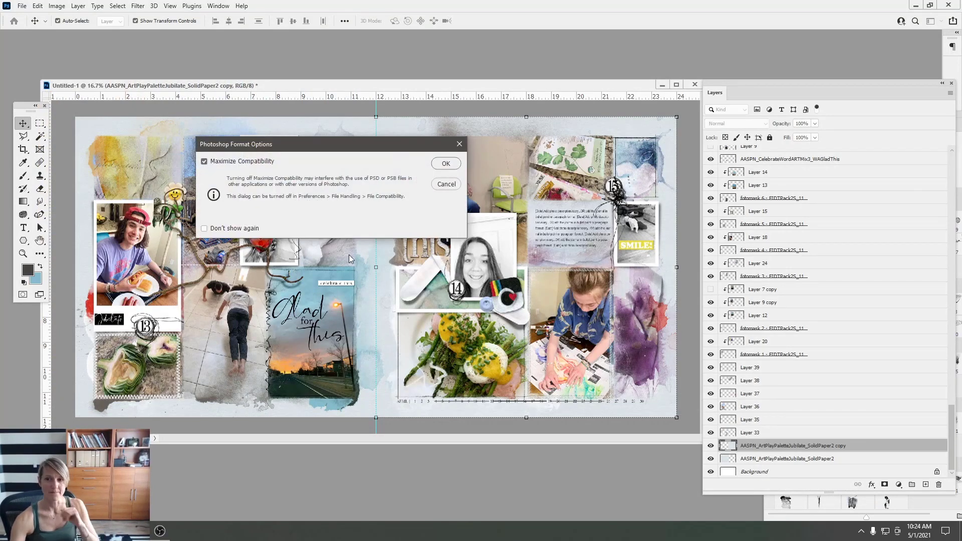
pyautogui.click(449, 166)
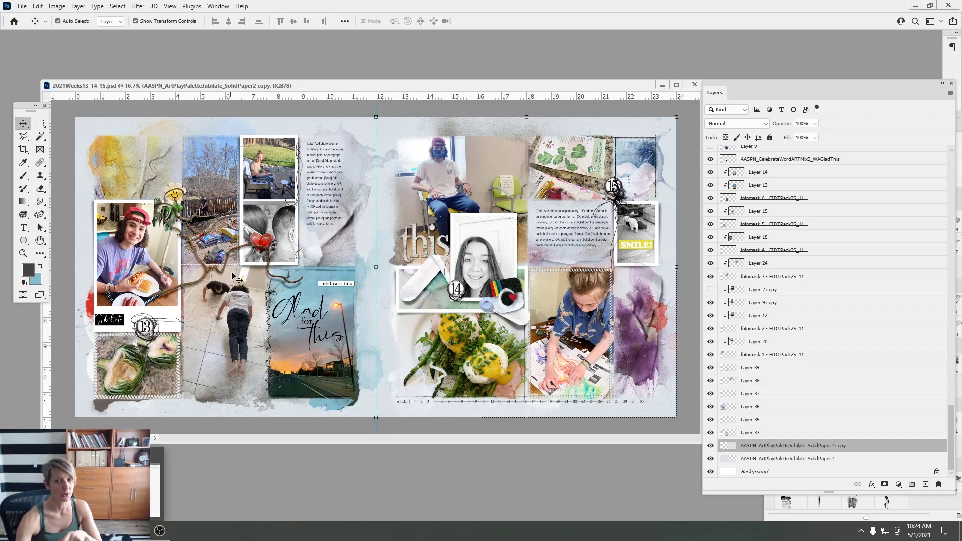
# Save a JPEG copy of the spread as 2021Weeks13-14-15 in the same folder, at High quality with Baseline ("Standard") format
pyautogui.click(22, 6)
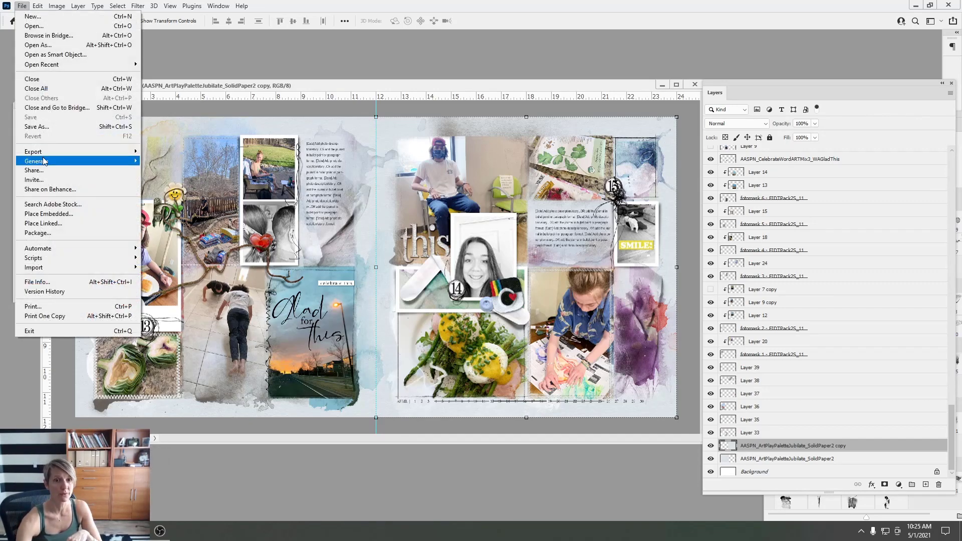
pyautogui.click(40, 126)
pyautogui.click(139, 425)
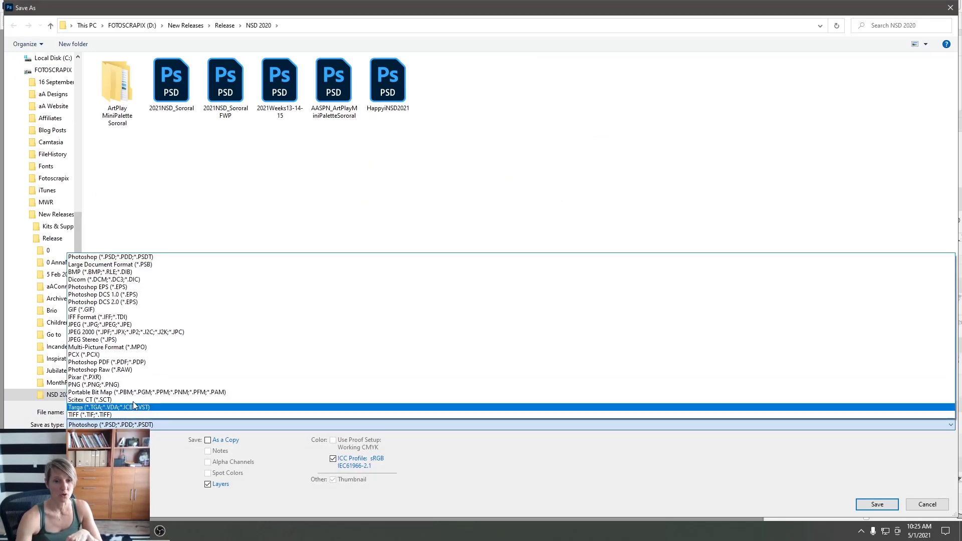
pyautogui.click(126, 327)
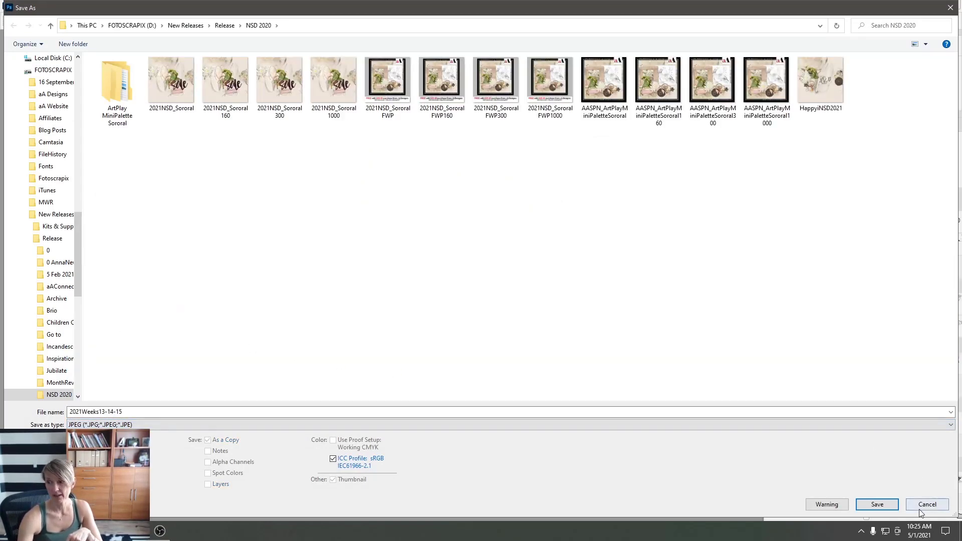
pyautogui.click(874, 505)
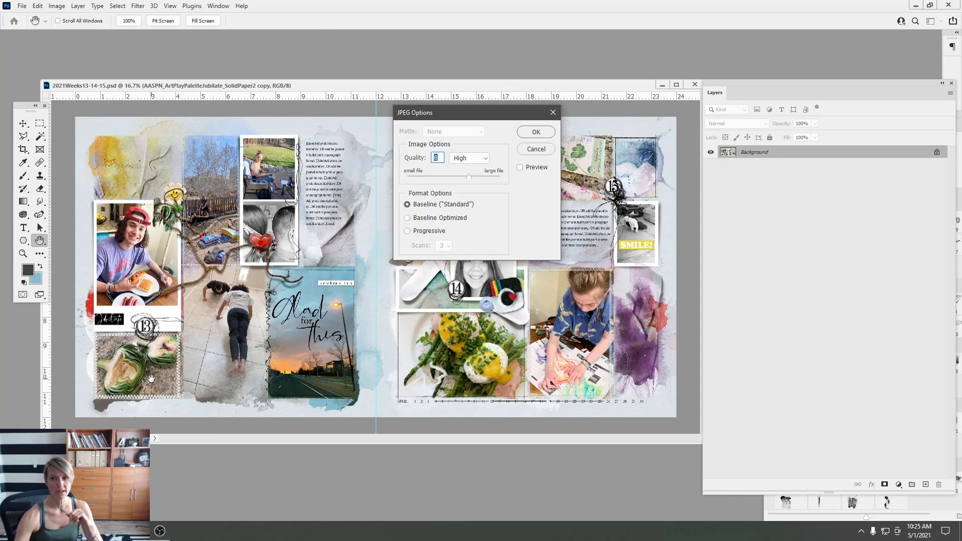
pyautogui.click(536, 132)
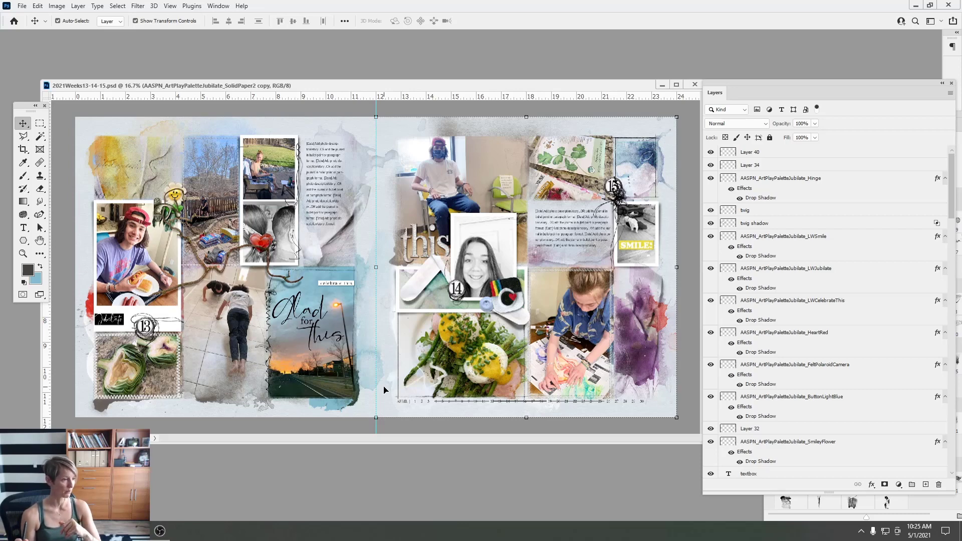
# Switch to File Explorer, browse to Jubilate > 0 Jubilate Admin > Jubilate PSD, and preview the gardening layout image
pyautogui.moveTo(131, 530)
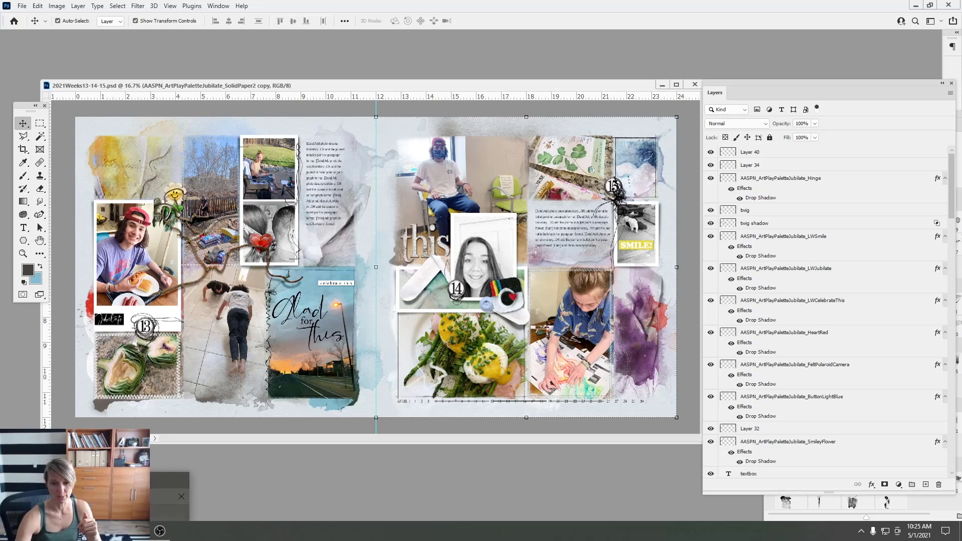
pyautogui.click(130, 480)
pyautogui.click(302, 33)
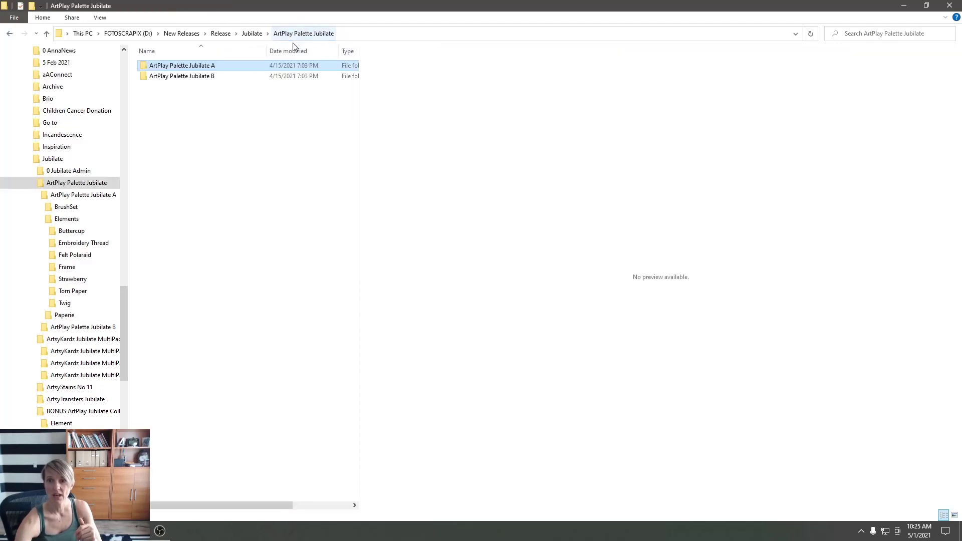
pyautogui.click(252, 33)
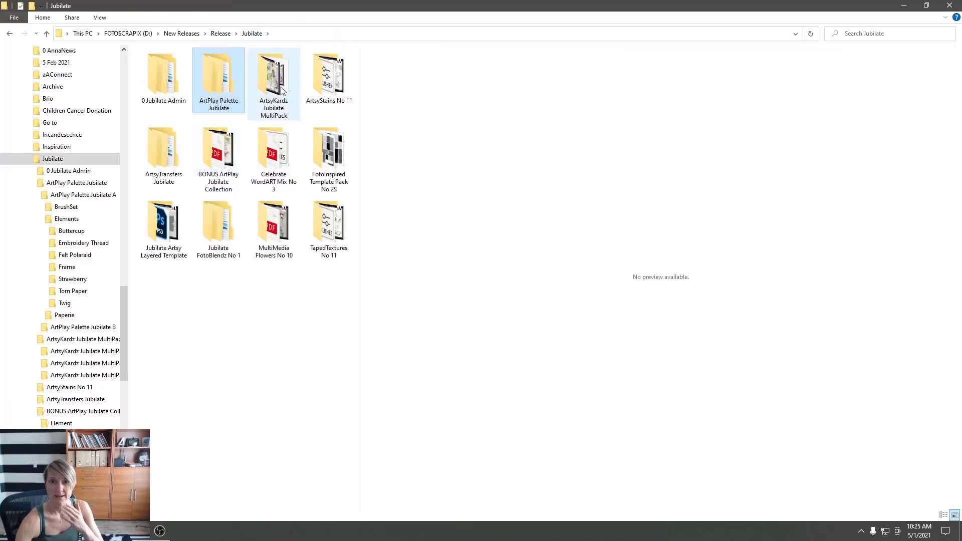
pyautogui.doubleClick(170, 82)
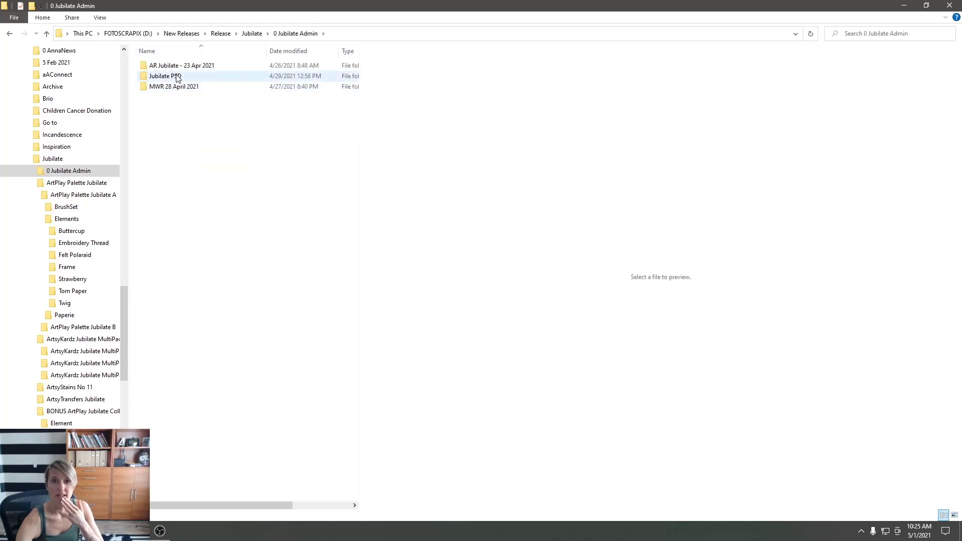
pyautogui.doubleClick(173, 77)
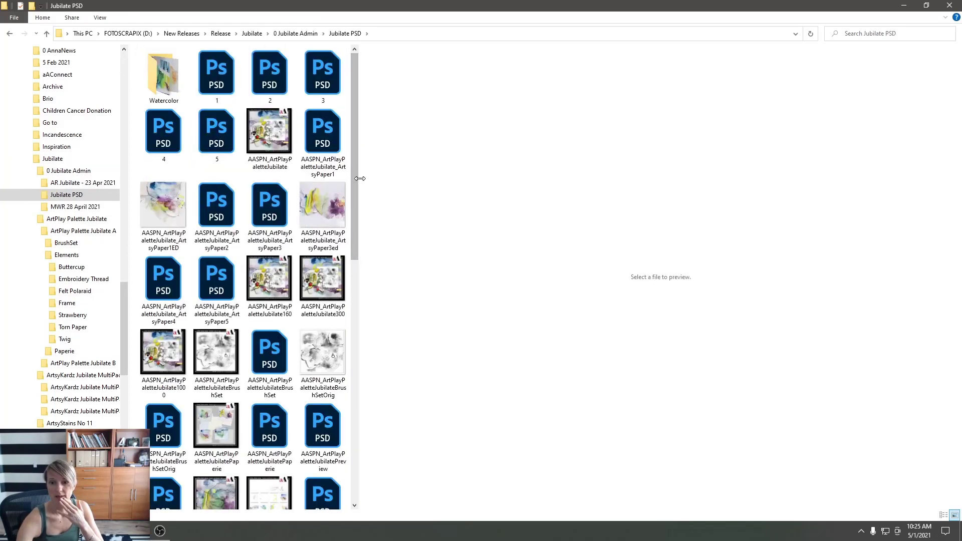
pyautogui.moveTo(358, 179); pyautogui.dragTo(476, 388)
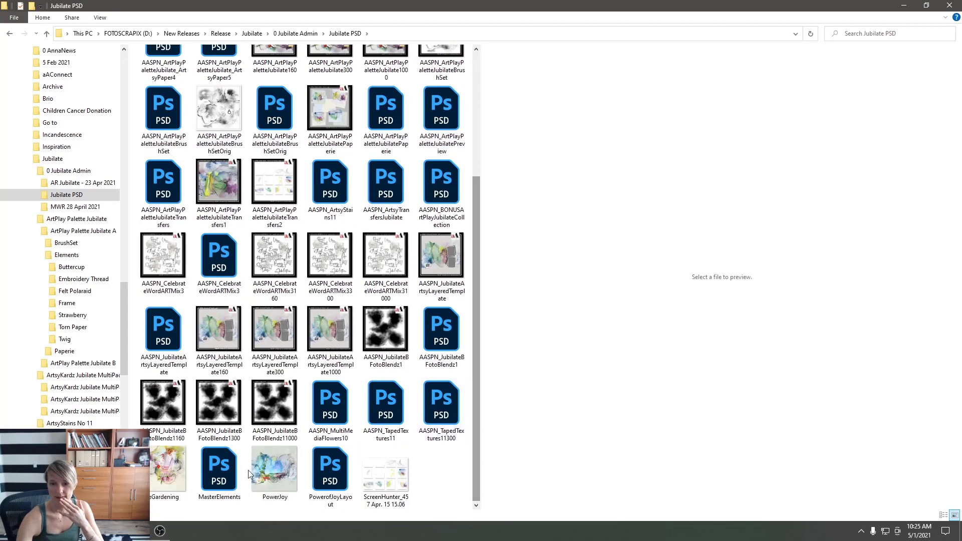
pyautogui.click(176, 473)
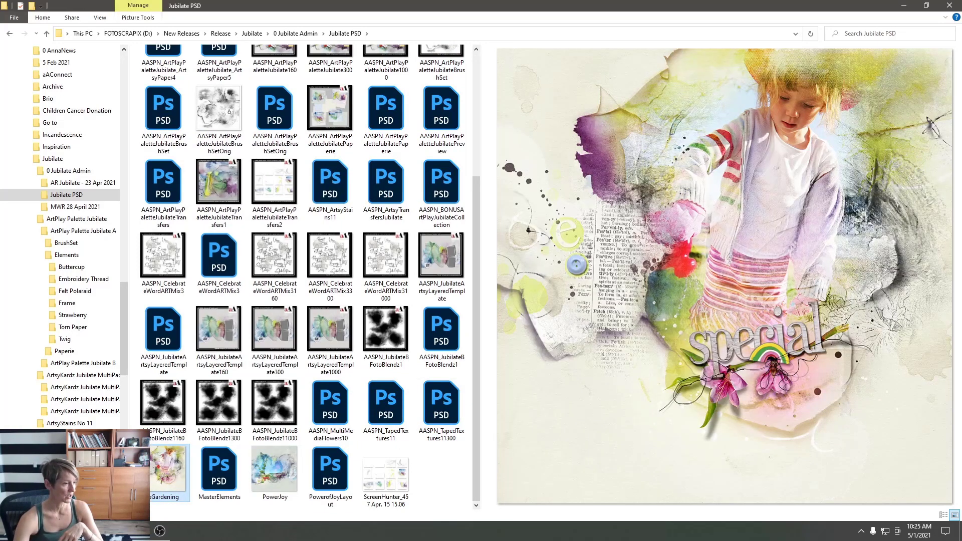
# Switch back to Photoshop, open 2021Weeks13-14-15.jpg and position its window below the options bar
pyautogui.click(134, 531)
pyautogui.click(138, 511)
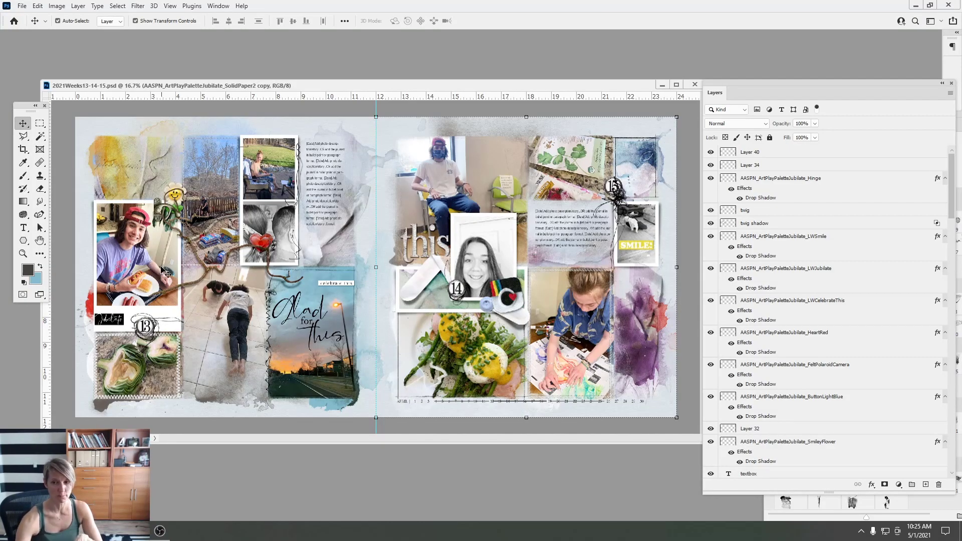
pyautogui.click(23, 6)
pyautogui.click(29, 25)
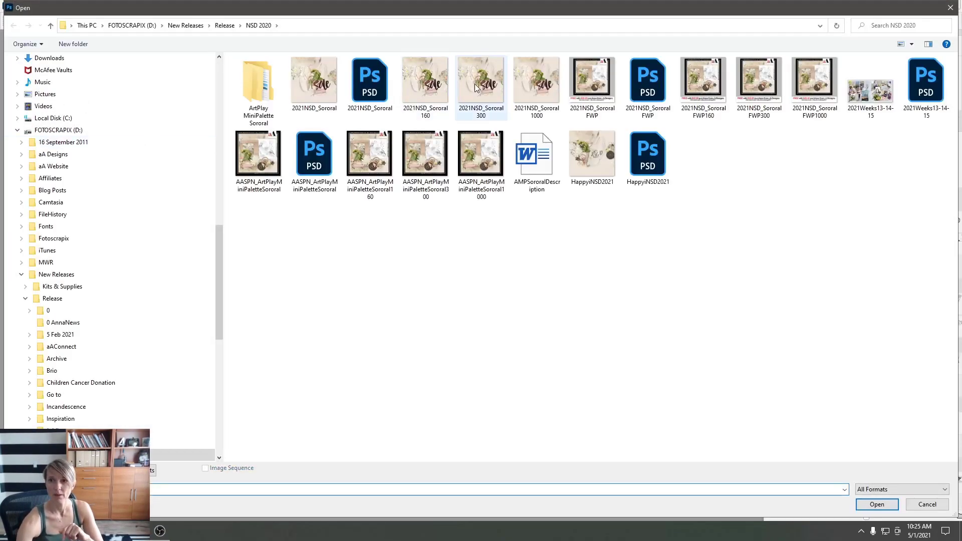
pyautogui.doubleClick(876, 89)
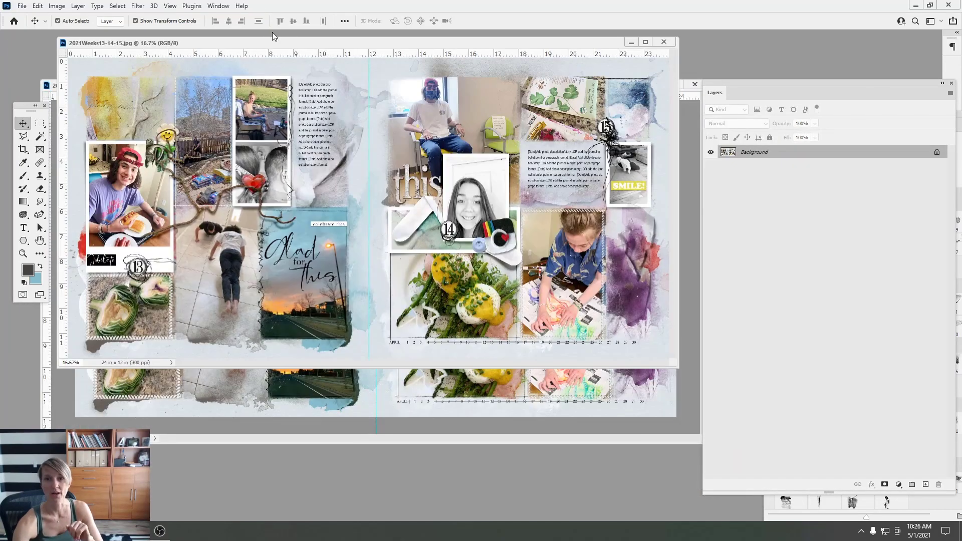
pyautogui.moveTo(275, 42); pyautogui.dragTo(280, 131)
# Create a new 12 x 12 in document at 300 ppi with RGB color and a white background
pyautogui.click(21, 5)
pyautogui.click(28, 16)
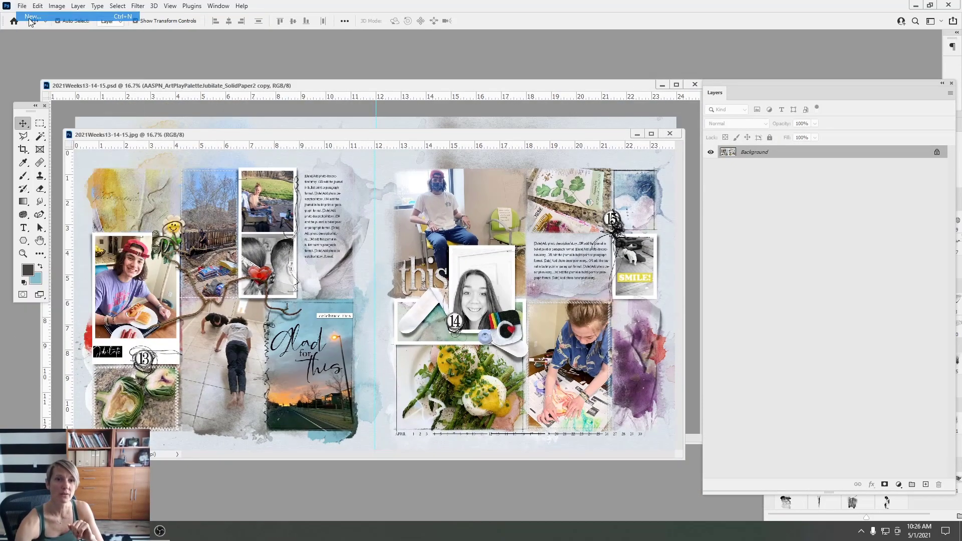
pyautogui.click(273, 185)
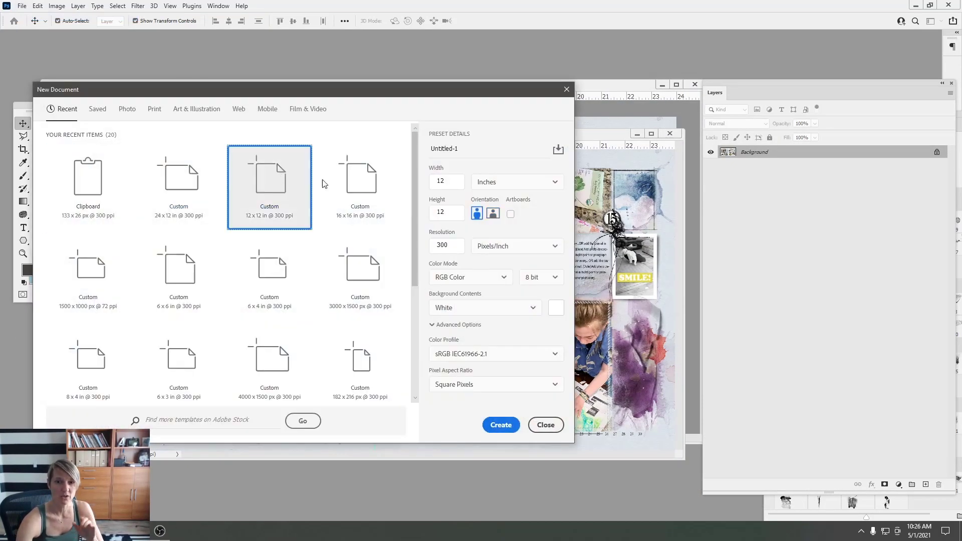
pyautogui.click(501, 425)
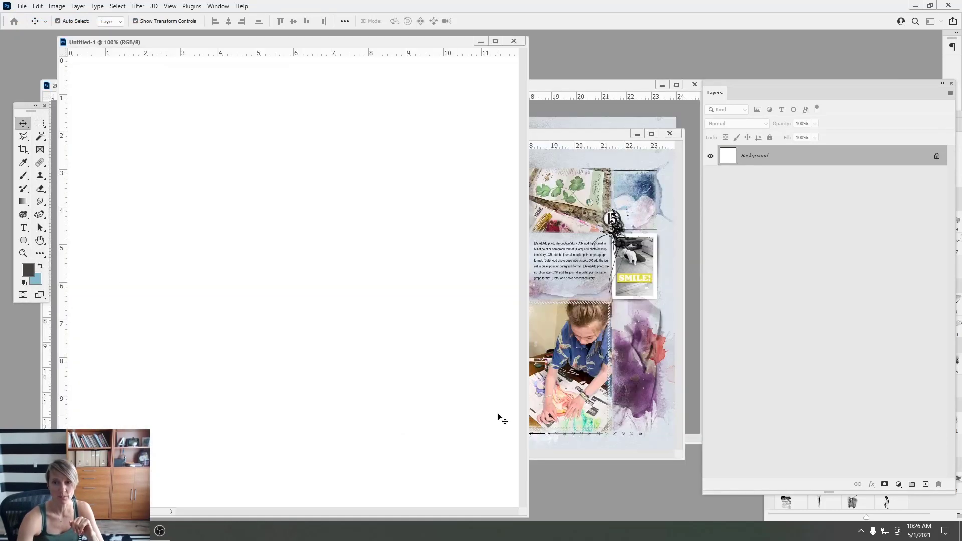
# Copy the flattened spread into the new 12 x 12 in document and align it so the left page fills the canvas
pyautogui.click(584, 177)
pyautogui.moveTo(212, 135); pyautogui.dragTo(335, 130)
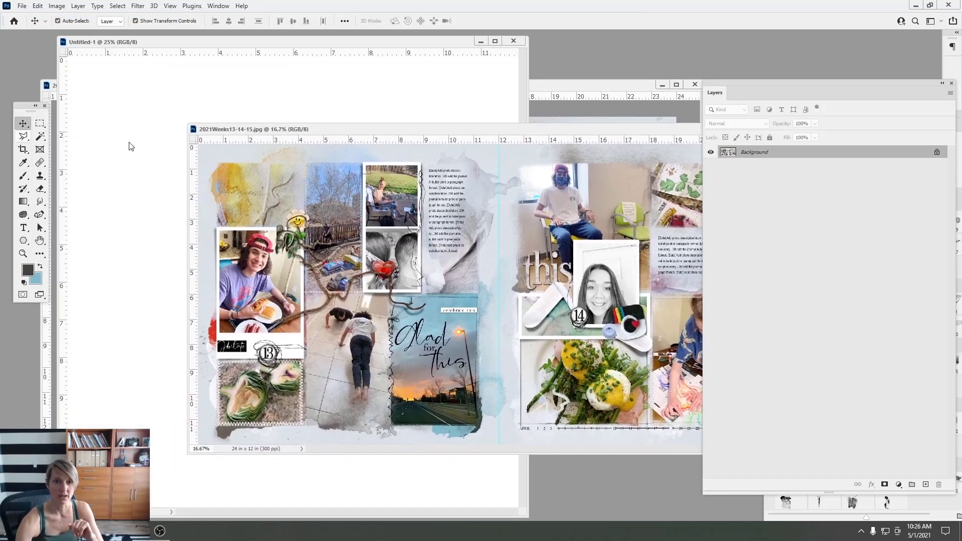
pyautogui.moveTo(147, 187); pyautogui.dragTo(129, 185)
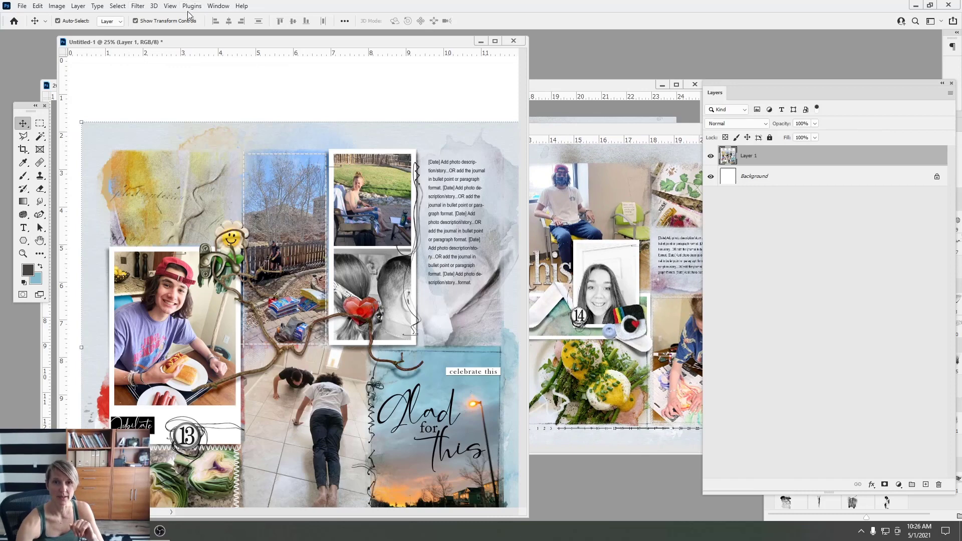
pyautogui.click(170, 5)
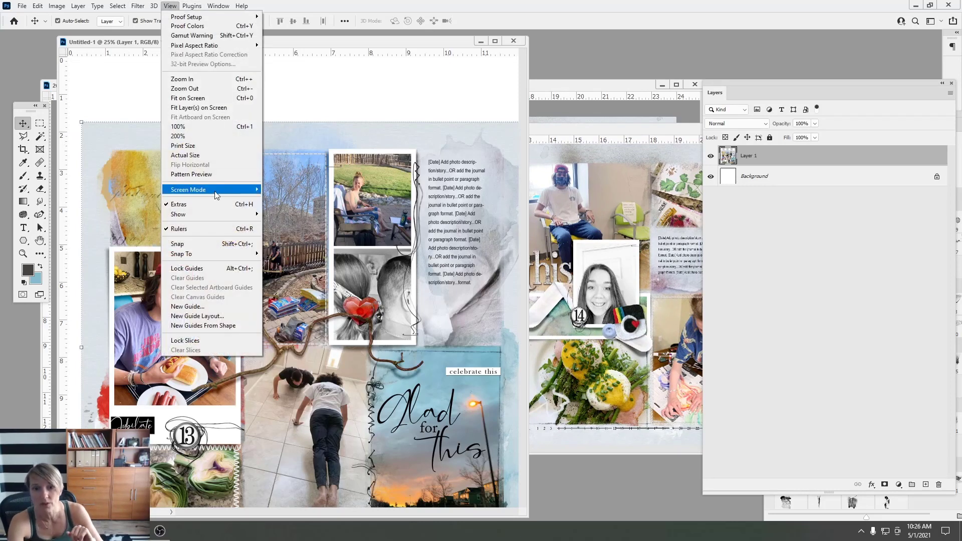
pyautogui.click(191, 88)
pyautogui.moveTo(237, 288); pyautogui.dragTo(227, 240)
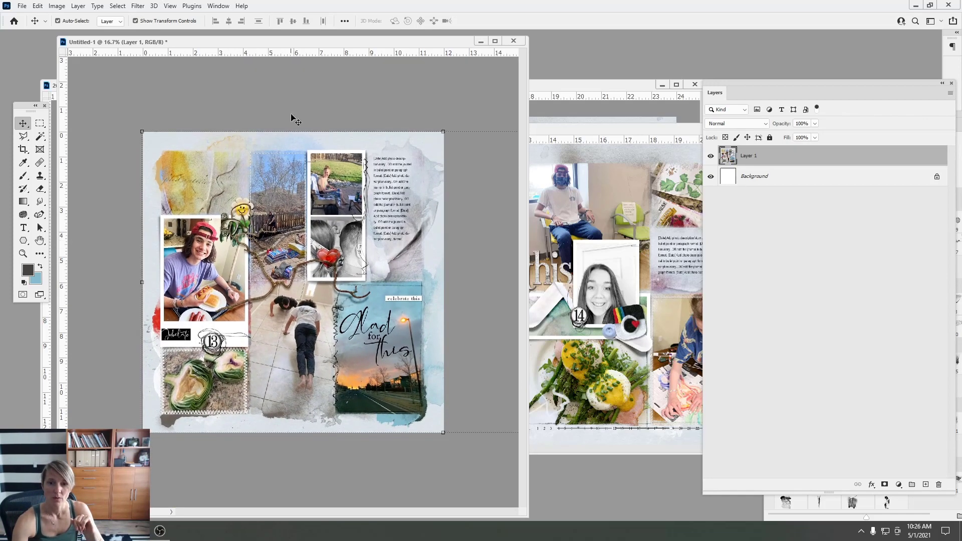
# Save the left page in the NSD 2020 folder as a JPEG named 2021Weeks13-14-15A, accepting the JPEG options
pyautogui.moveTo(305, 42); pyautogui.dragTo(294, 25)
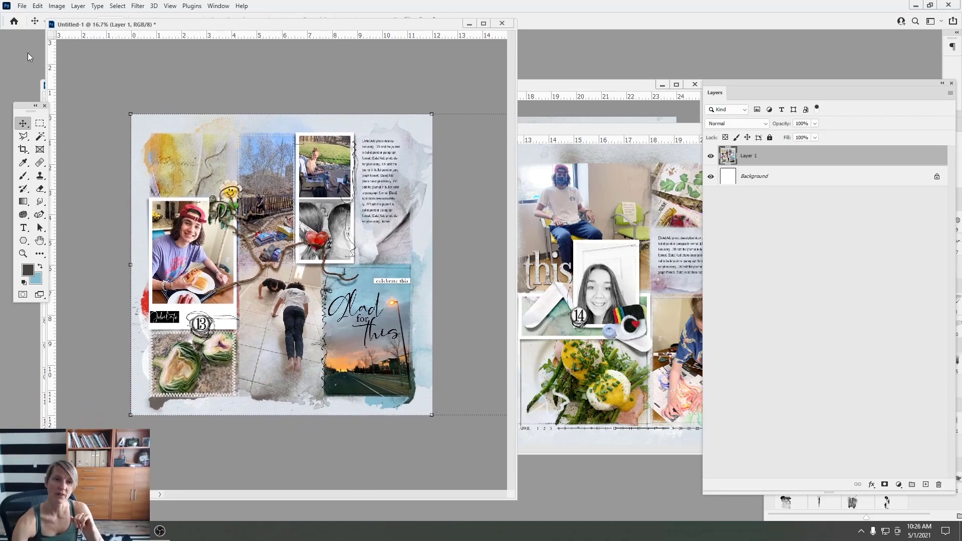
pyautogui.click(21, 6)
pyautogui.click(40, 127)
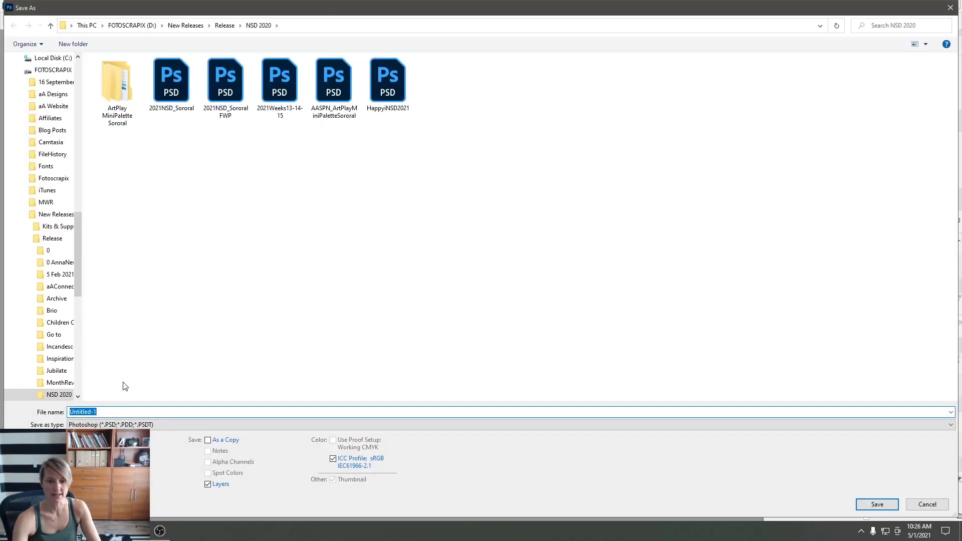
pyautogui.click(278, 100)
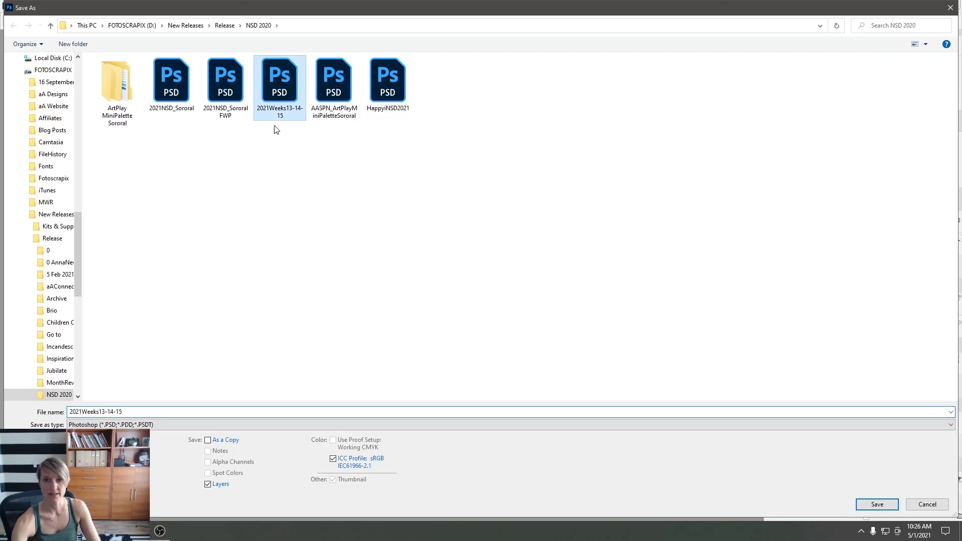
pyautogui.click(128, 411)
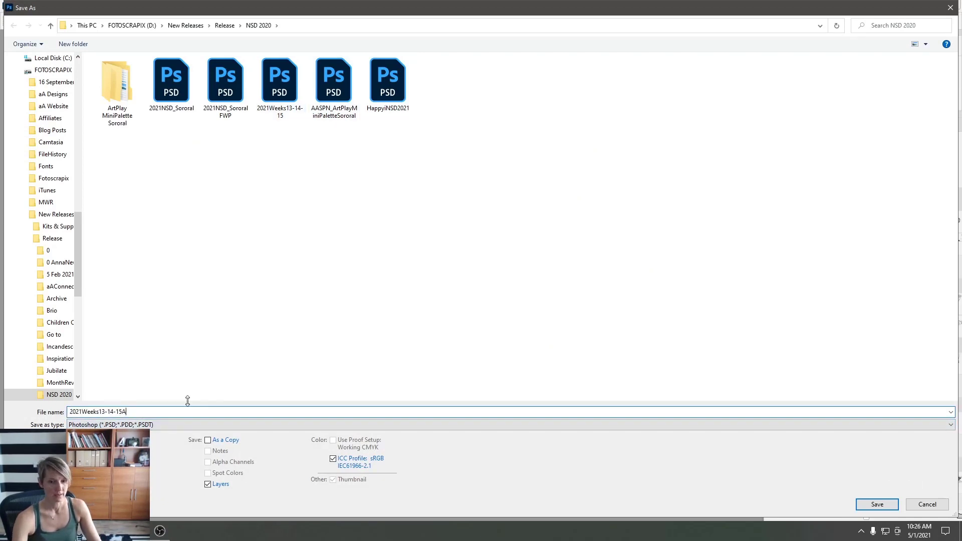
pyautogui.click(706, 425)
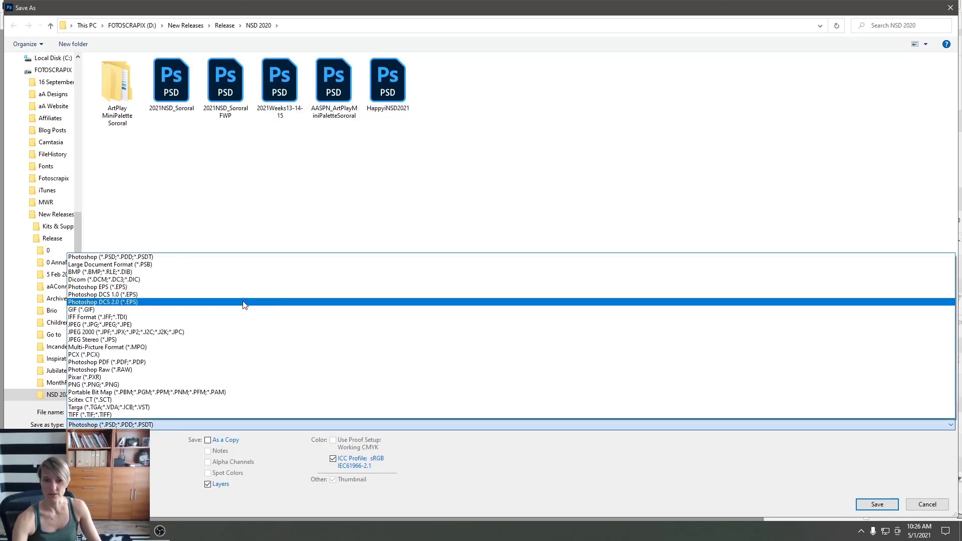
pyautogui.click(245, 302)
pyautogui.click(870, 505)
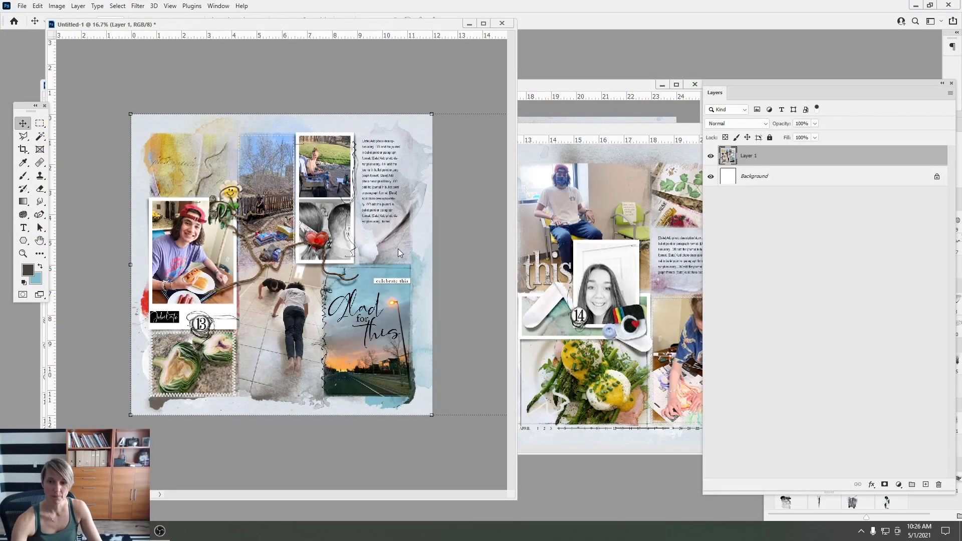
pyautogui.click(536, 132)
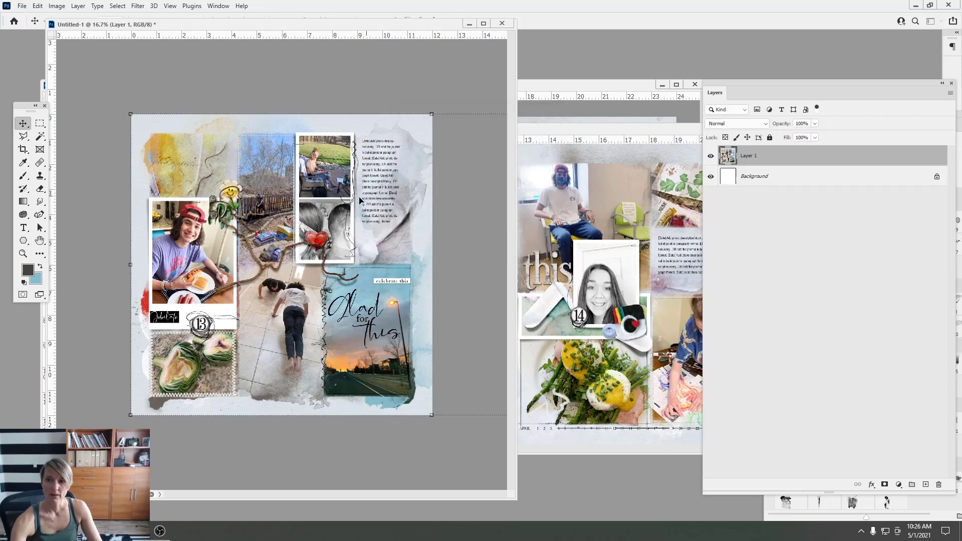
# Slide the spread so the right page fills the canvas and save it as a JPEG named 2021Weeks13-14-15B
pyautogui.moveTo(375, 199); pyautogui.dragTo(327, 200)
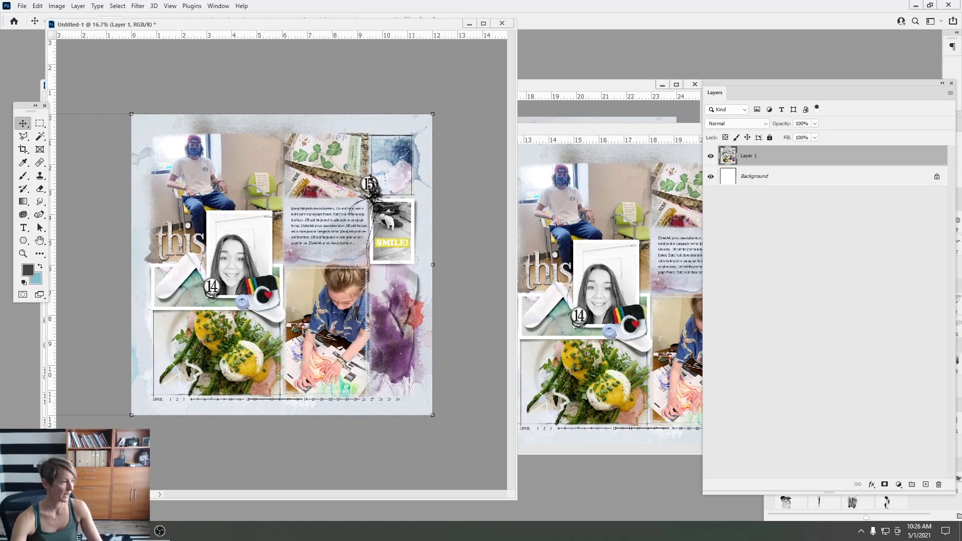
pyautogui.click(22, 5)
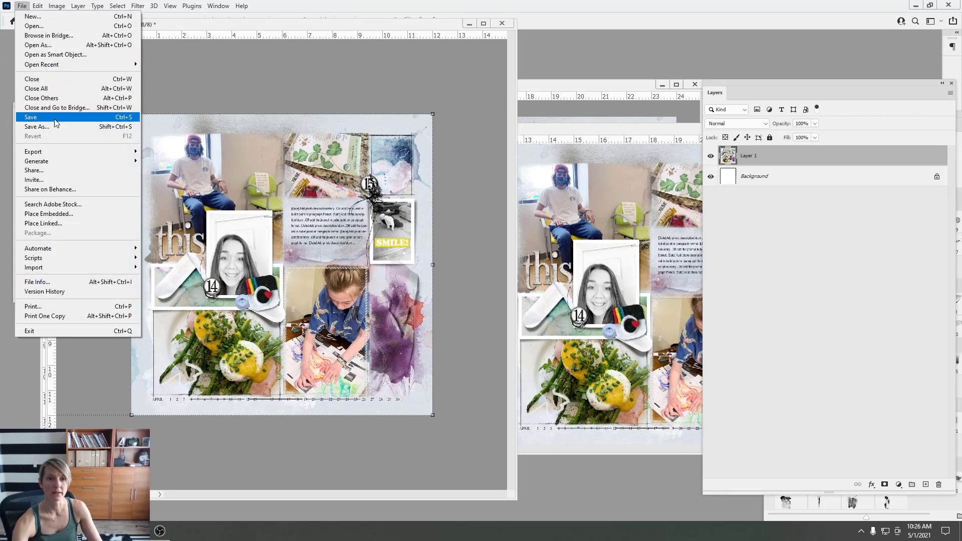
pyautogui.click(35, 126)
pyautogui.click(159, 424)
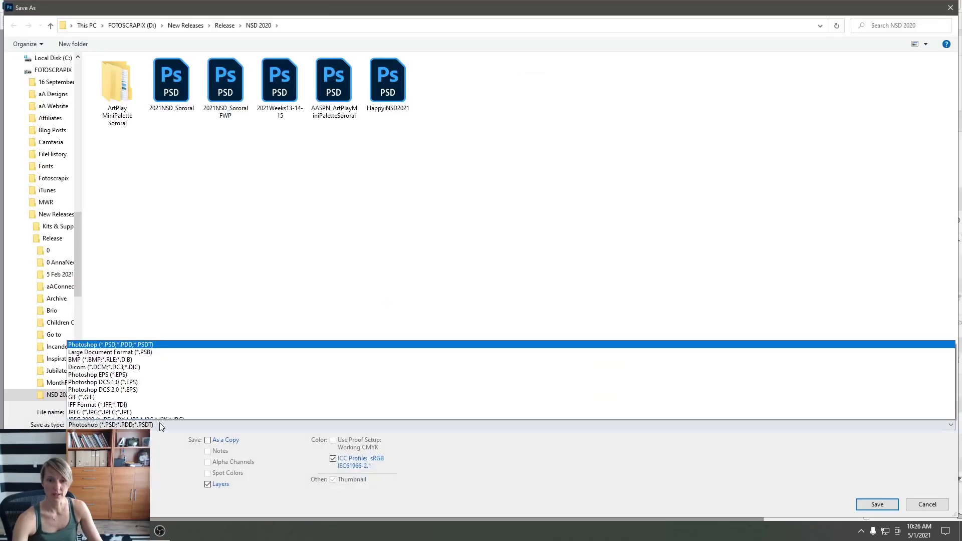
pyautogui.click(142, 324)
pyautogui.click(657, 90)
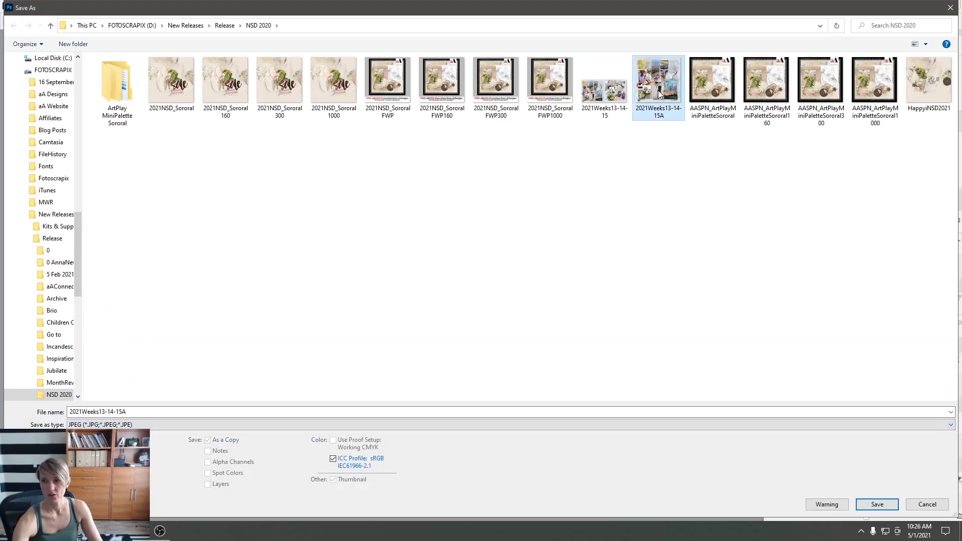
pyautogui.click(128, 410)
pyautogui.moveTo(128, 411); pyautogui.dragTo(122, 413)
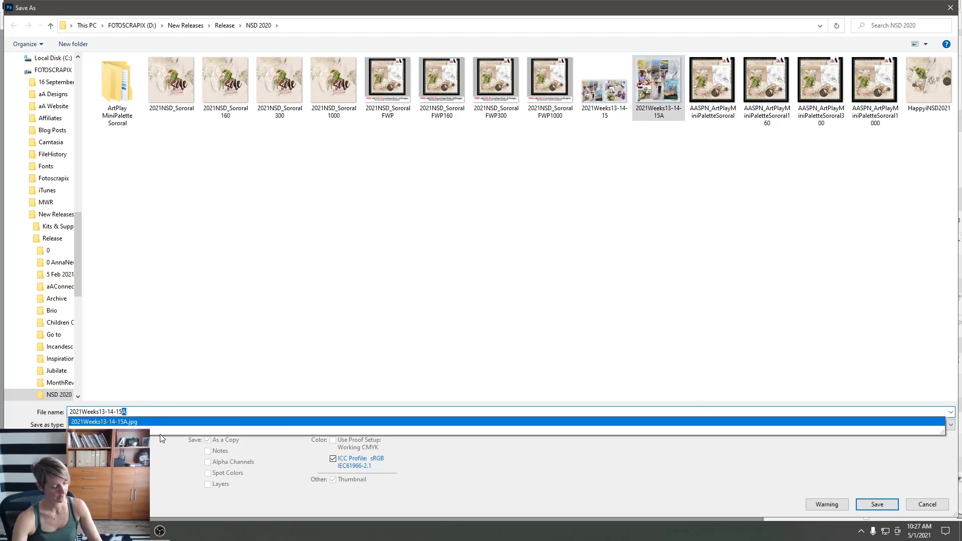
pyautogui.write('B')
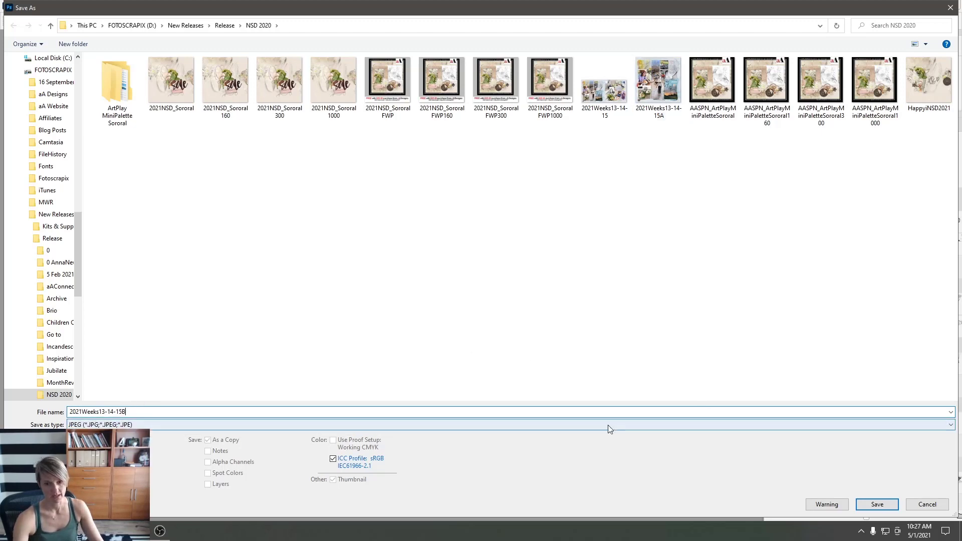
pyautogui.click(876, 504)
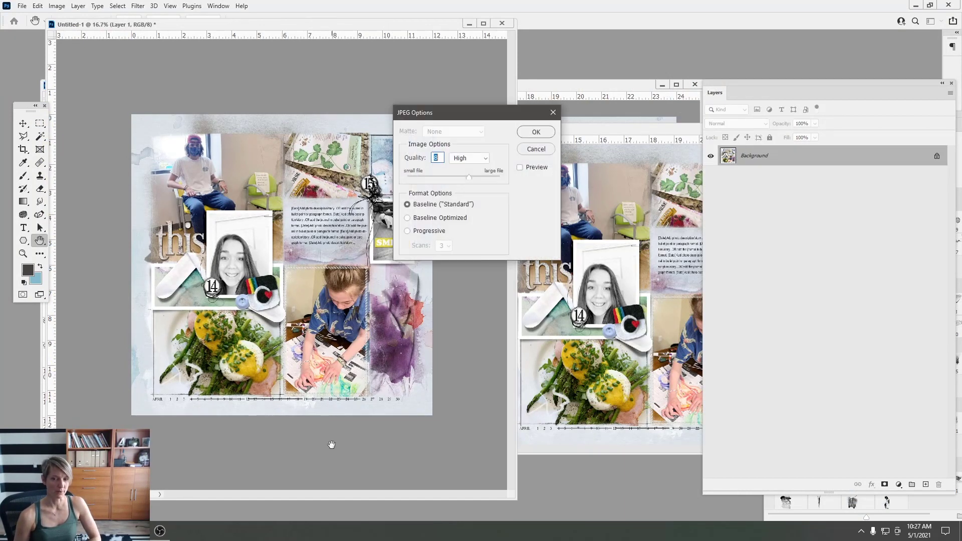
pyautogui.click(544, 134)
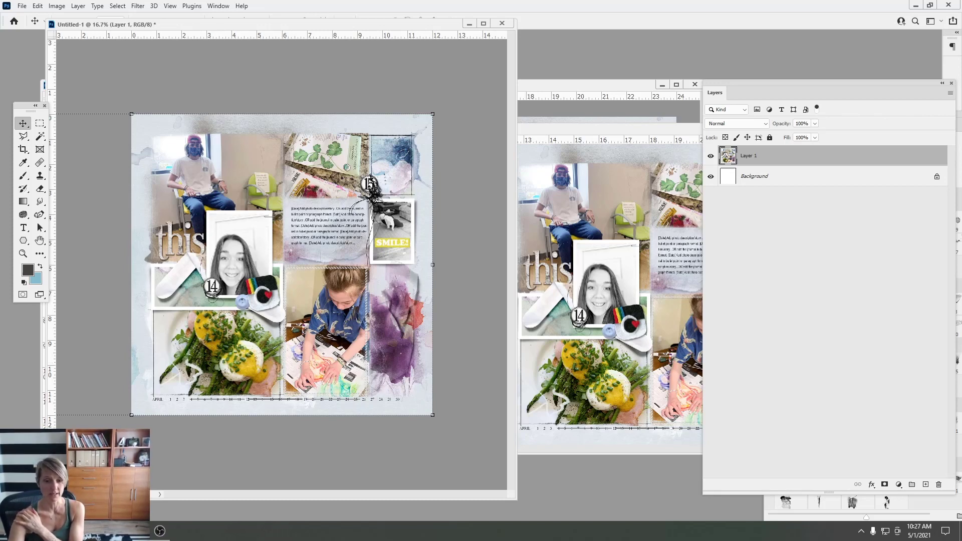
# Switch to Chrome and look through the On Sale products in the Anna Aspnes Designs store on Oscraps.com
pyautogui.hotkey('alt', 'Tab')
pyautogui.click(271, 12)
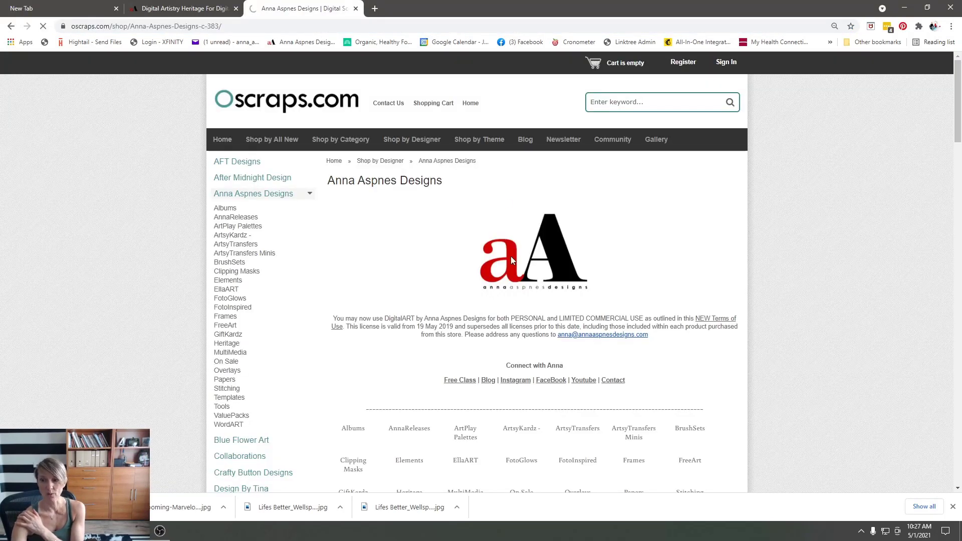
pyautogui.moveTo(960, 129); pyautogui.dragTo(947, 326)
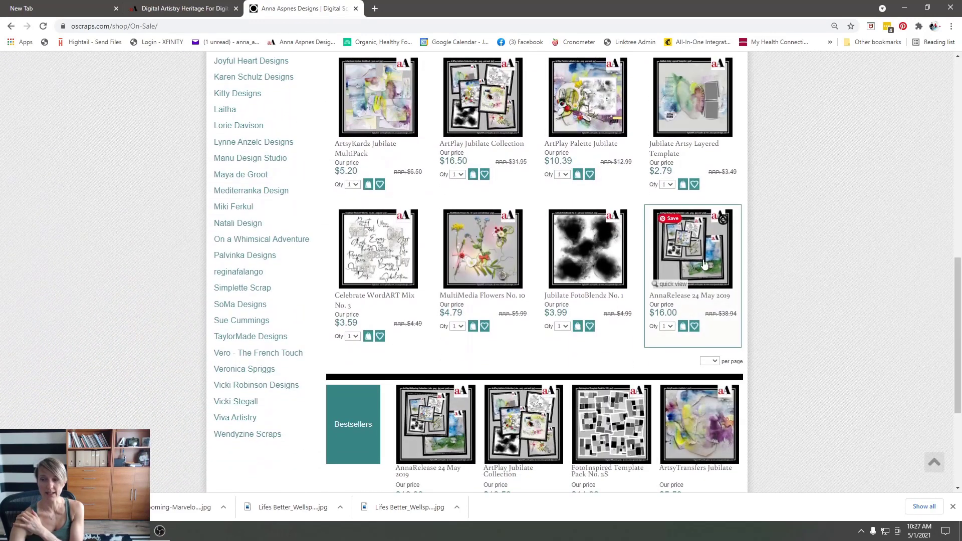
pyautogui.moveTo(959, 301); pyautogui.dragTo(958, 114)
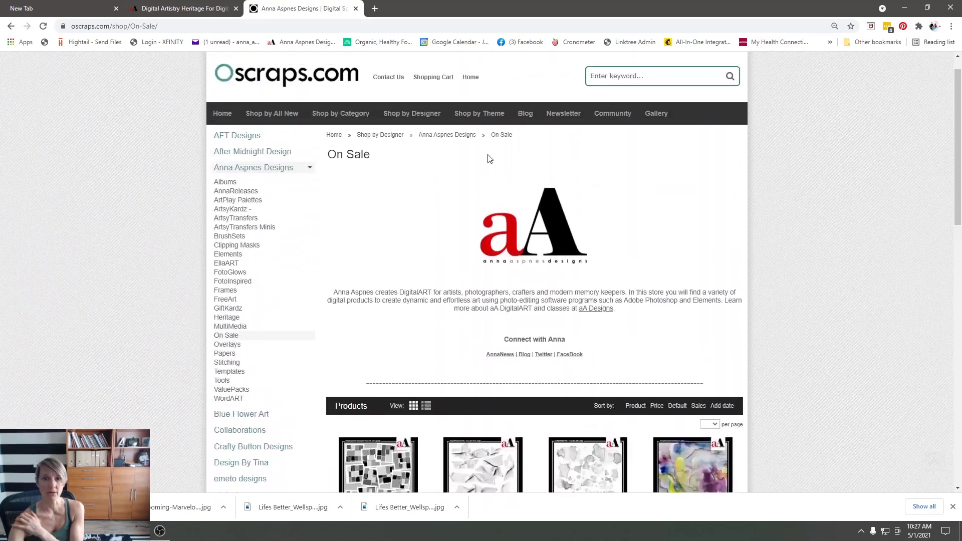
# Return to the Anna Aspnes Designs store page, open the ValuePacks category and look through its products
pyautogui.click(239, 167)
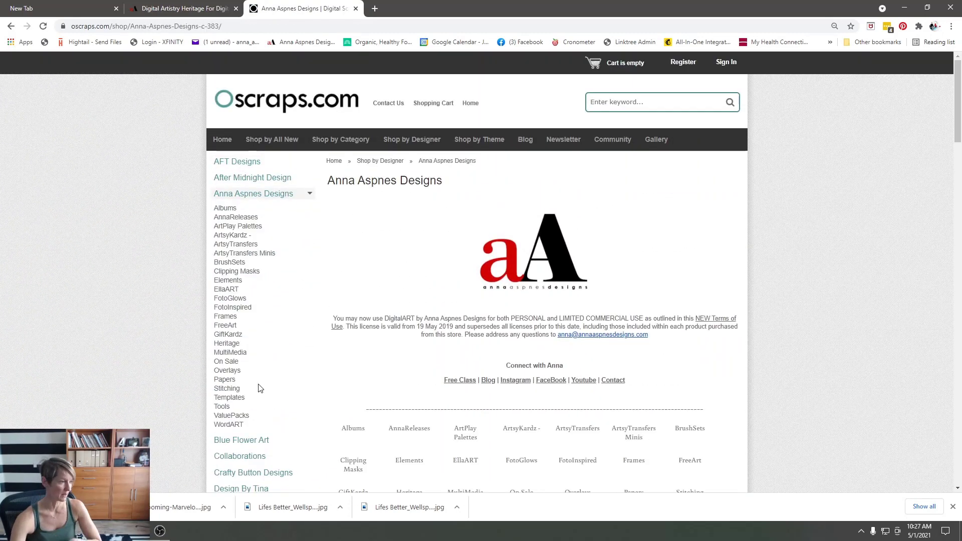
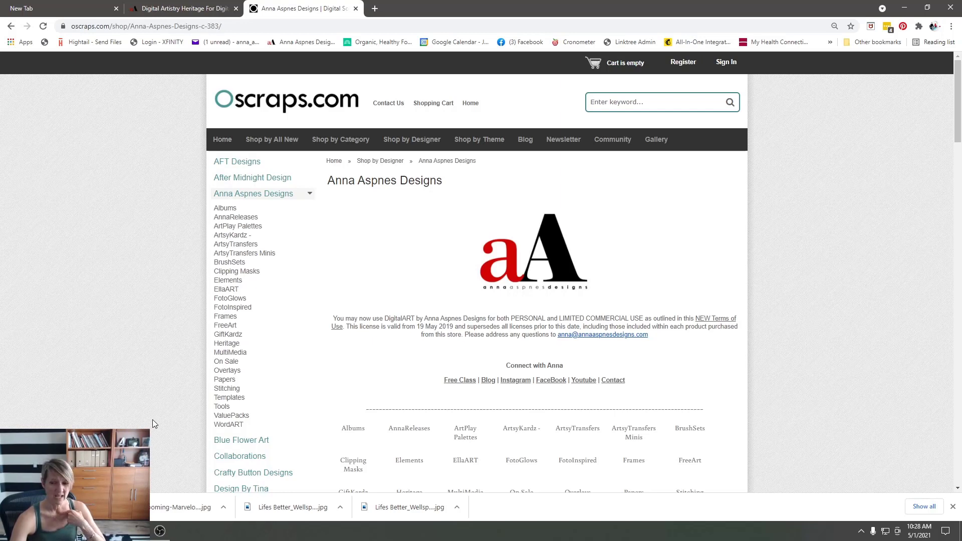
pyautogui.click(237, 416)
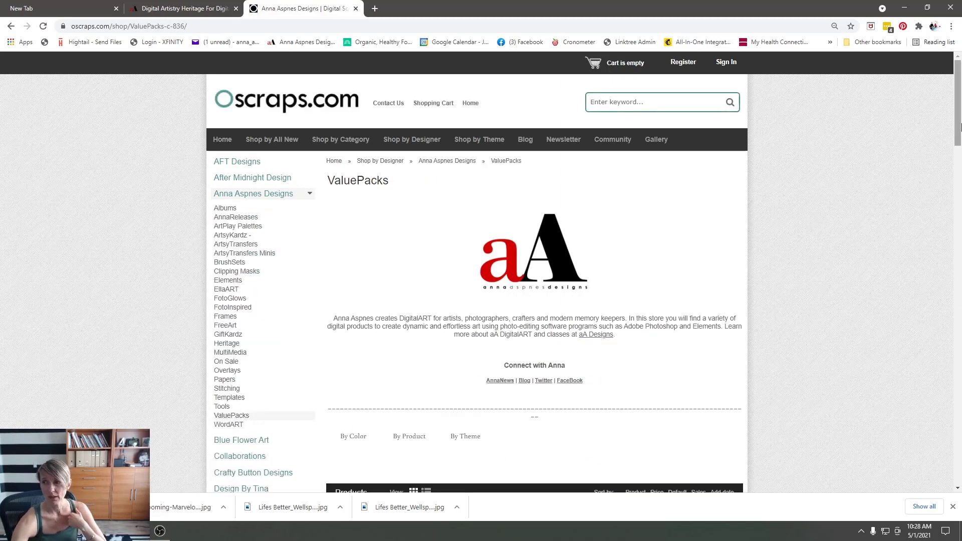
pyautogui.moveTo(958, 128); pyautogui.dragTo(961, 186)
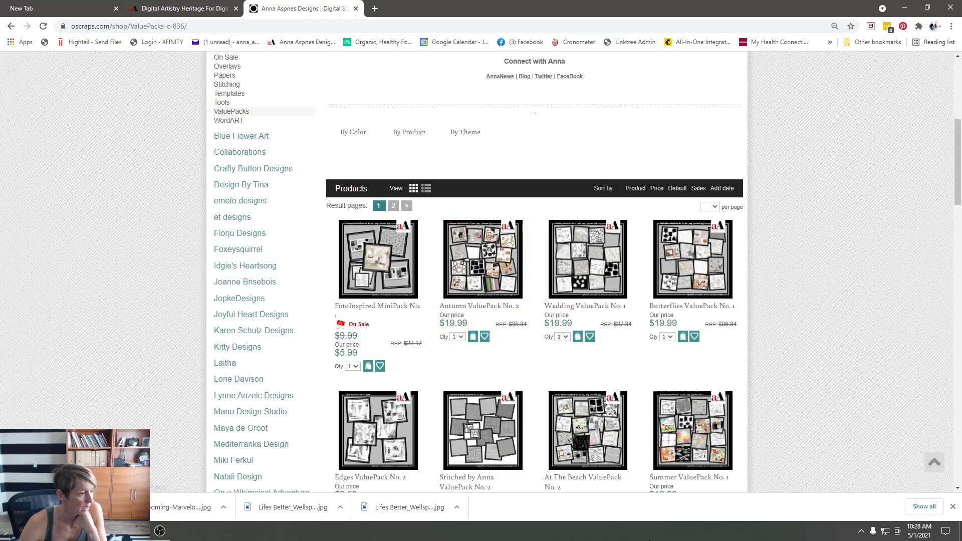
# Switch to File Explorer, open FOTOSCRAPIX (D:) > Photoshop > Years > 2021 and widen the file list
pyautogui.hotkey('alt', 'Tab')
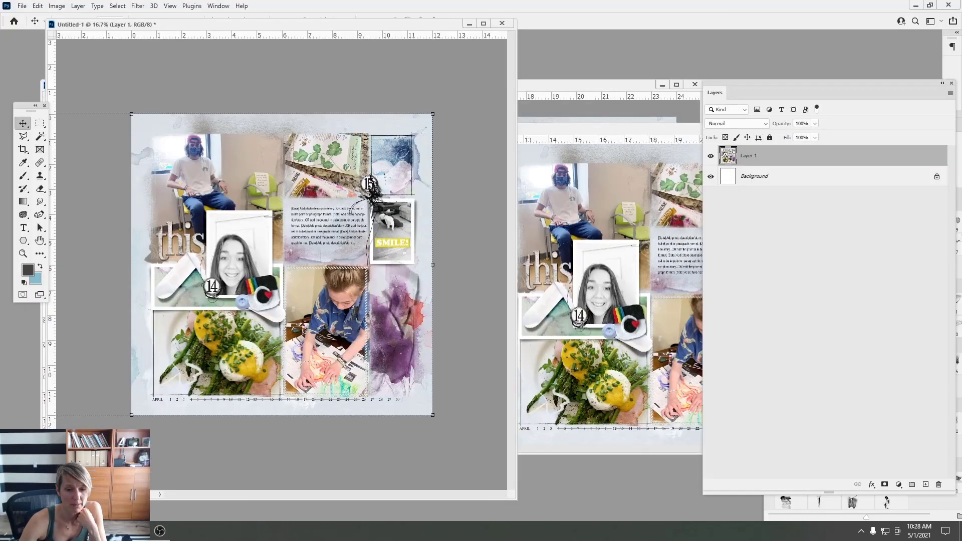
pyautogui.hotkey('alt', 'Tab')
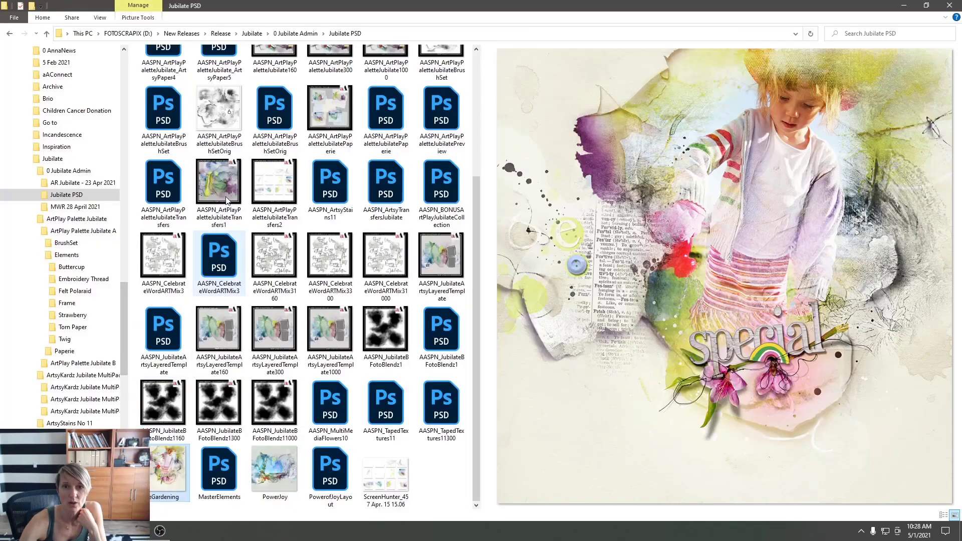
pyautogui.click(143, 33)
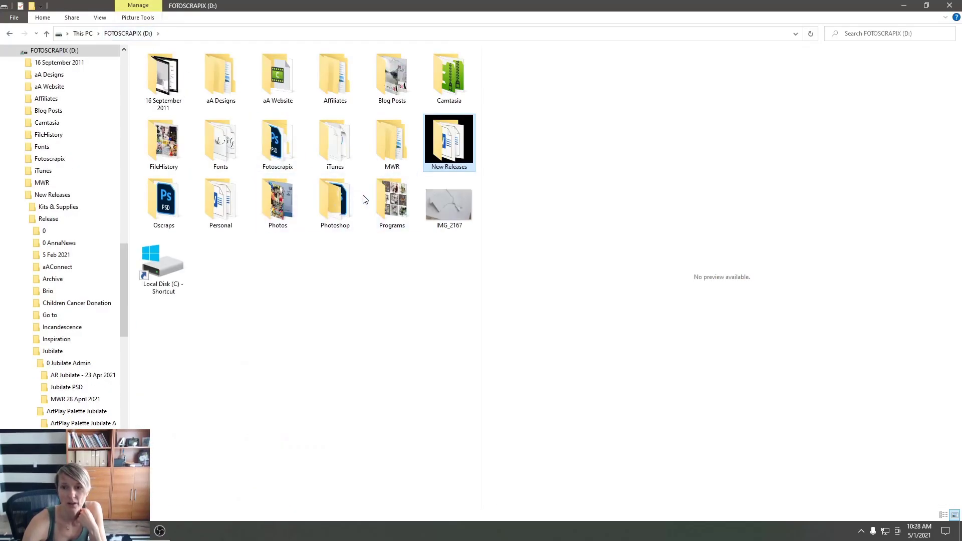
pyautogui.doubleClick(351, 207)
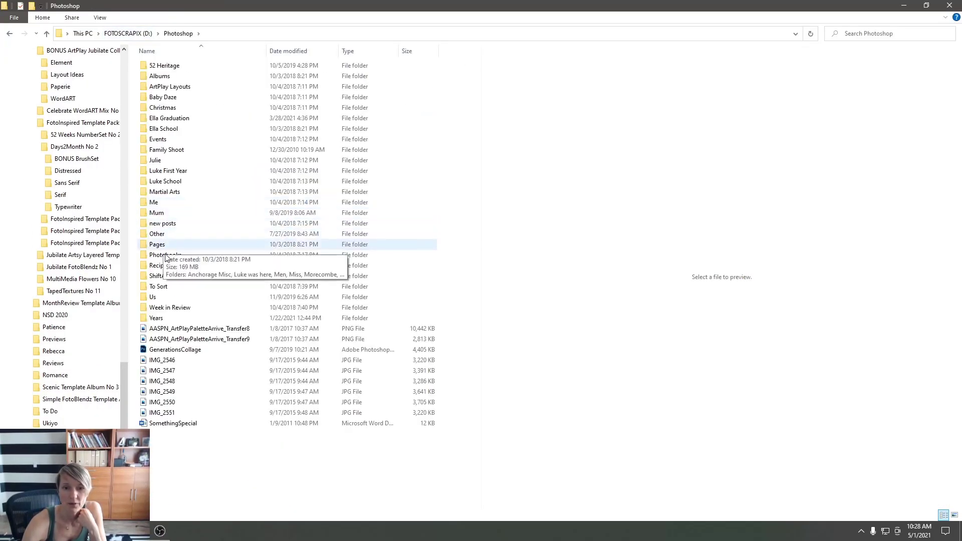
pyautogui.doubleClick(156, 319)
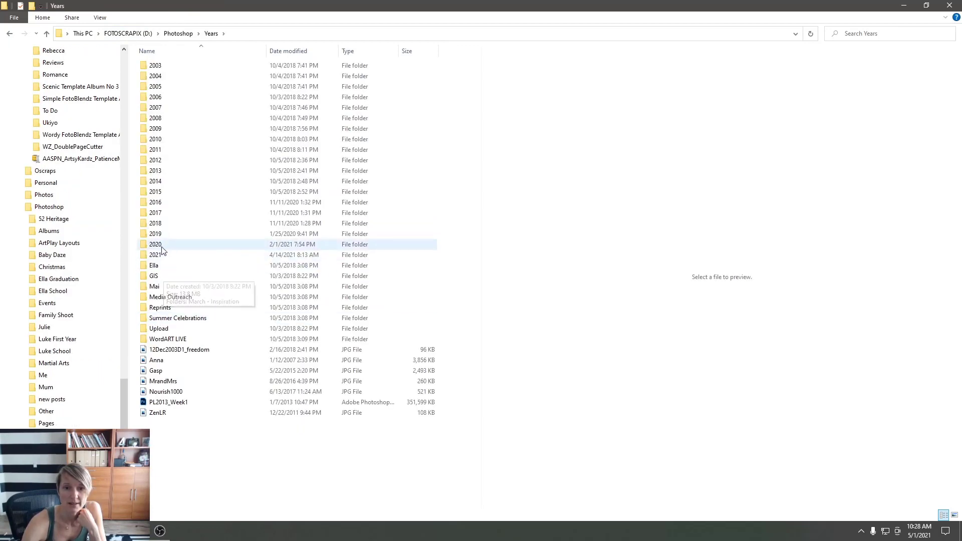
pyautogui.doubleClick(156, 258)
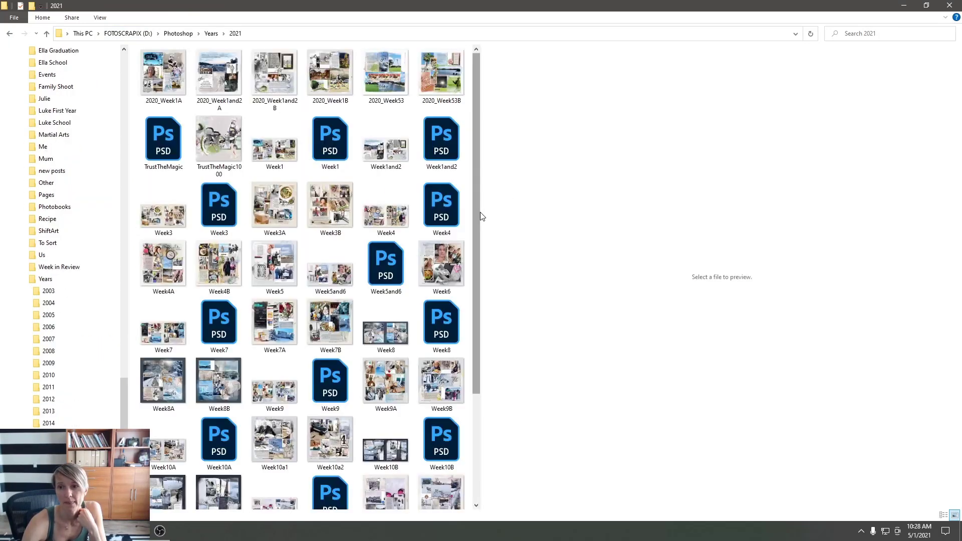
pyautogui.moveTo(481, 211); pyautogui.dragTo(725, 208)
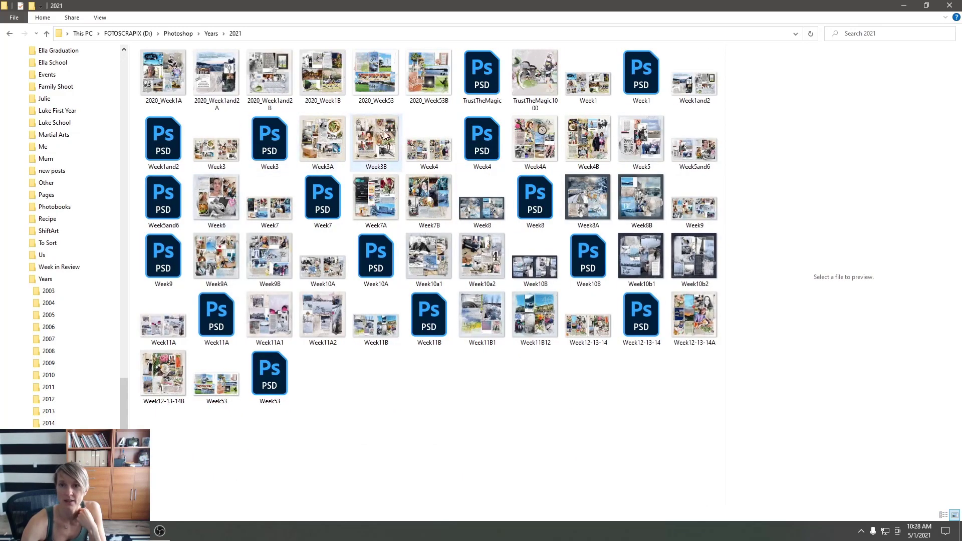
# Preview the 2020_Week1A, TrustTheMagic1000, Week1 and Week4 layout images
pyautogui.click(189, 88)
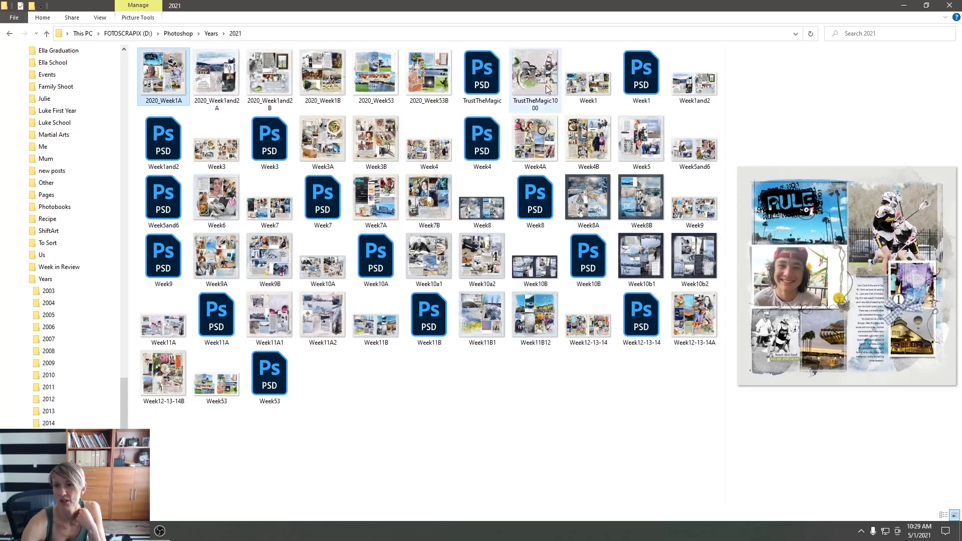
pyautogui.click(545, 85)
pyautogui.click(583, 95)
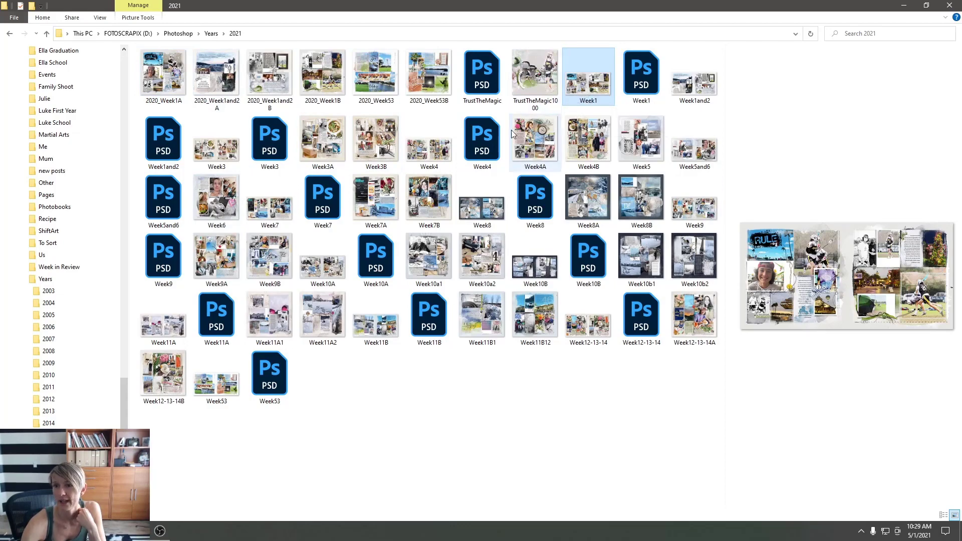
pyautogui.click(424, 154)
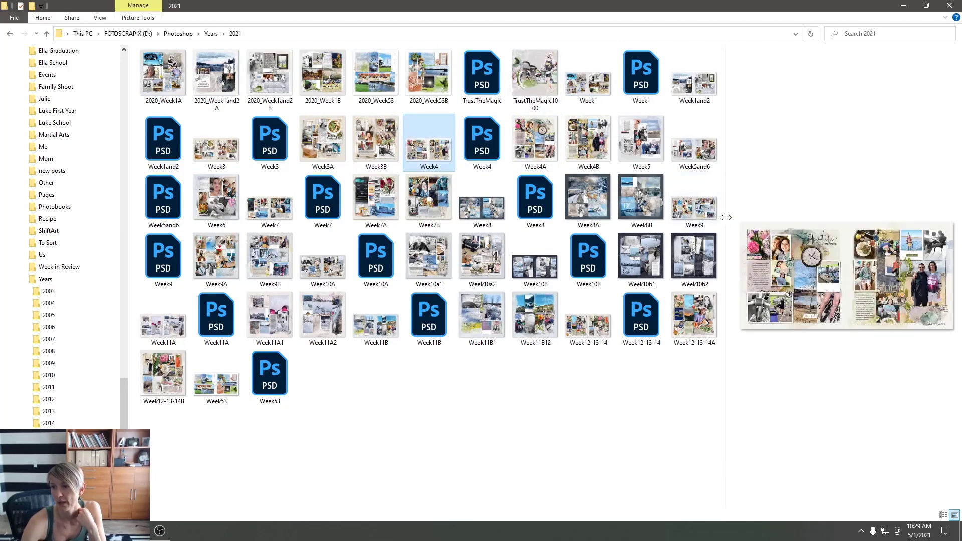
# Enlarge the preview area beside the 2021 file list and preview the Week1and2 and Week4 layout images
pyautogui.moveTo(726, 218); pyautogui.dragTo(331, 226)
pyautogui.click(226, 271)
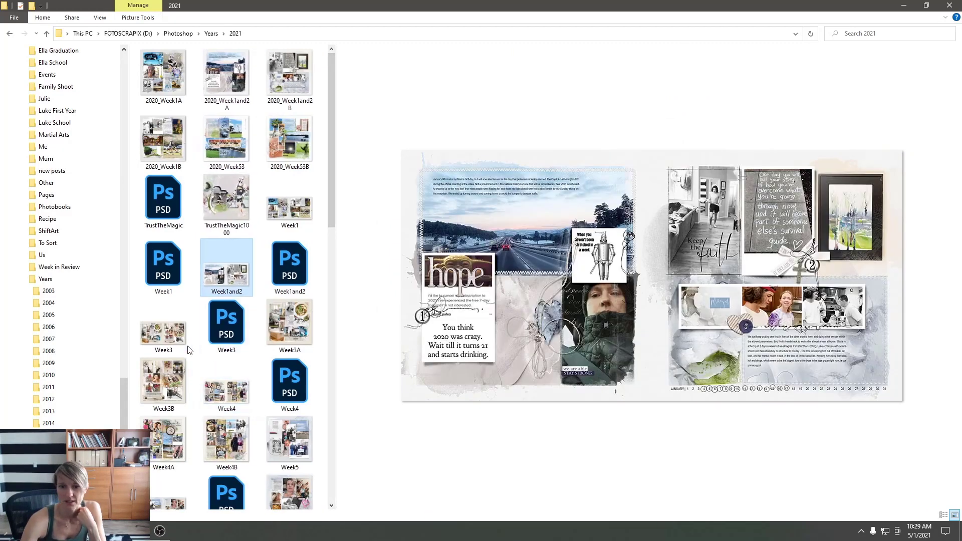
pyautogui.click(189, 350)
pyautogui.click(244, 396)
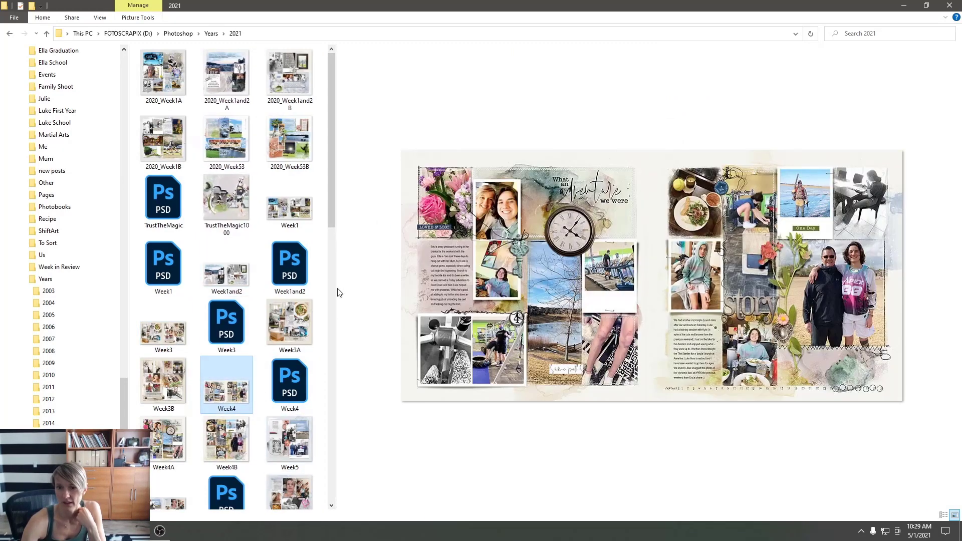
# Preview the Week8, Week10B and Week9 spreads in the 2021 folder, and view Week10a1 in Photos
pyautogui.moveTo(330, 218); pyautogui.dragTo(331, 315)
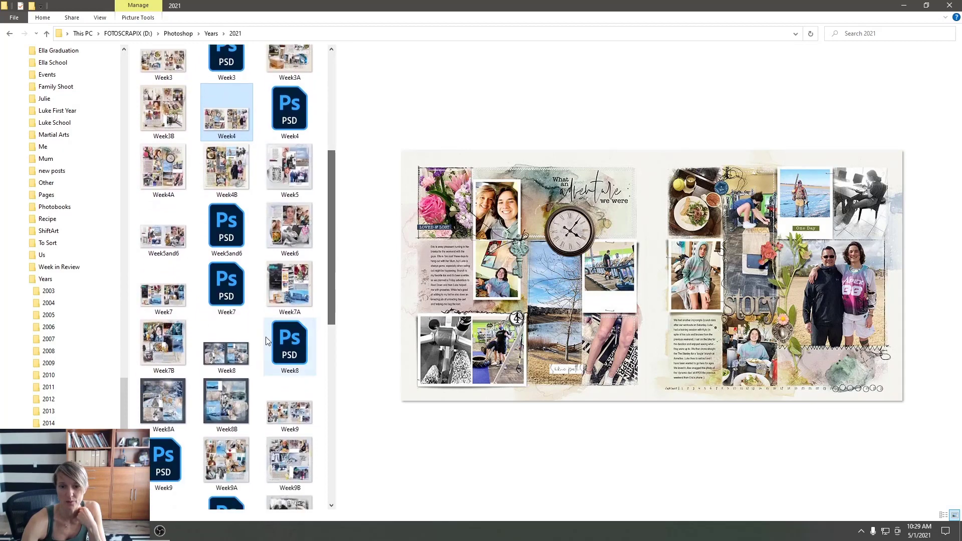
pyautogui.click(220, 358)
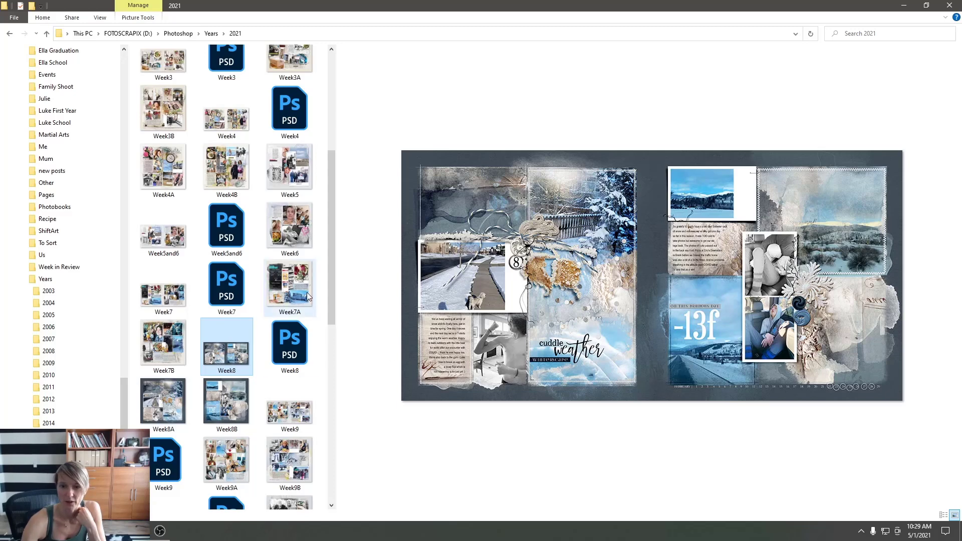
pyautogui.moveTo(331, 296); pyautogui.dragTo(342, 373)
pyautogui.click(227, 404)
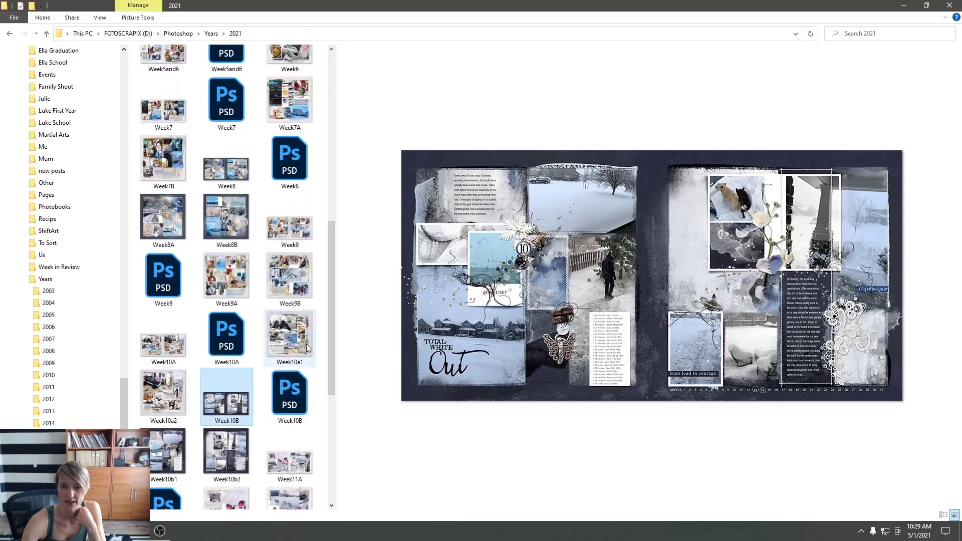
pyautogui.doubleClick(290, 334)
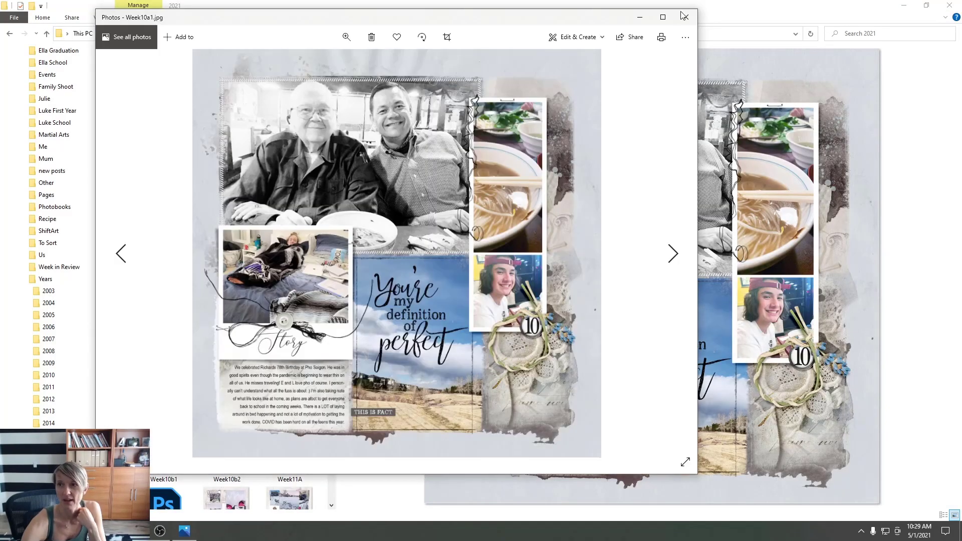
pyautogui.click(684, 16)
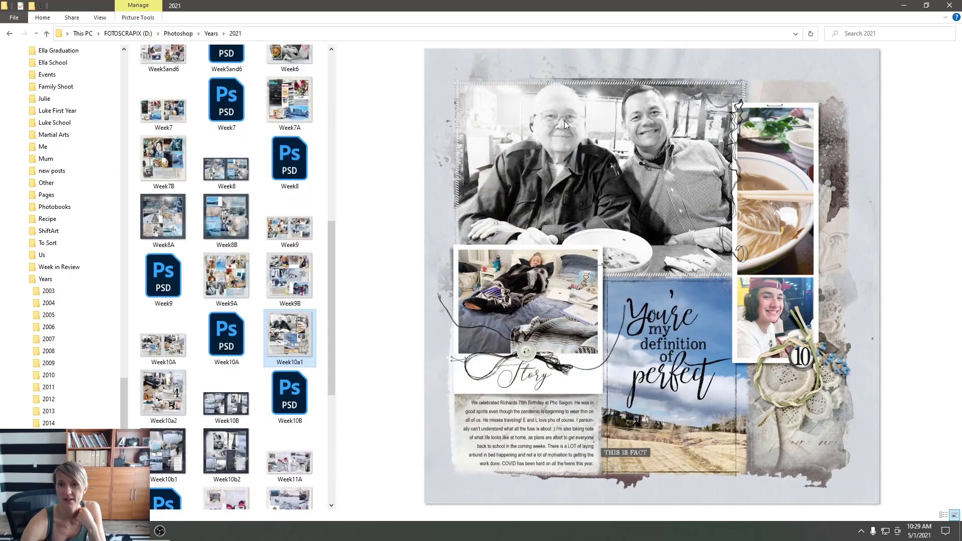
pyautogui.click(304, 239)
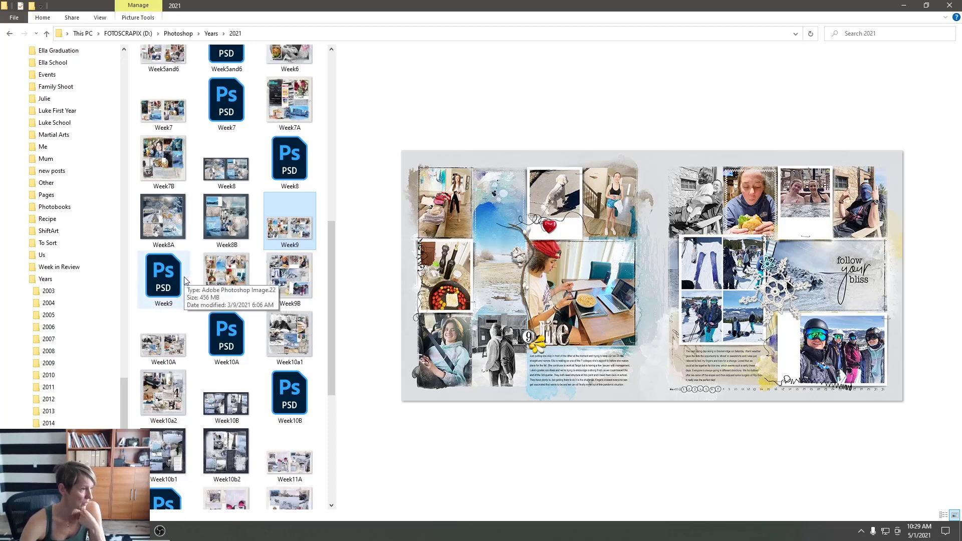
# Preview the Week11B1, Week11B12, Week12-13-14 and Week53 layout images in the 2021 folder
pyautogui.moveTo(330, 257); pyautogui.dragTo(330, 375)
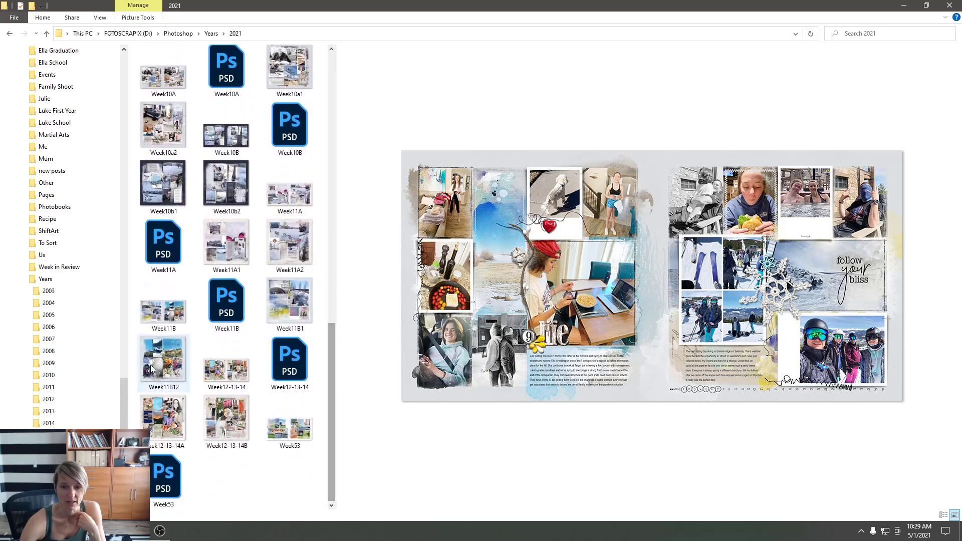
pyautogui.click(294, 315)
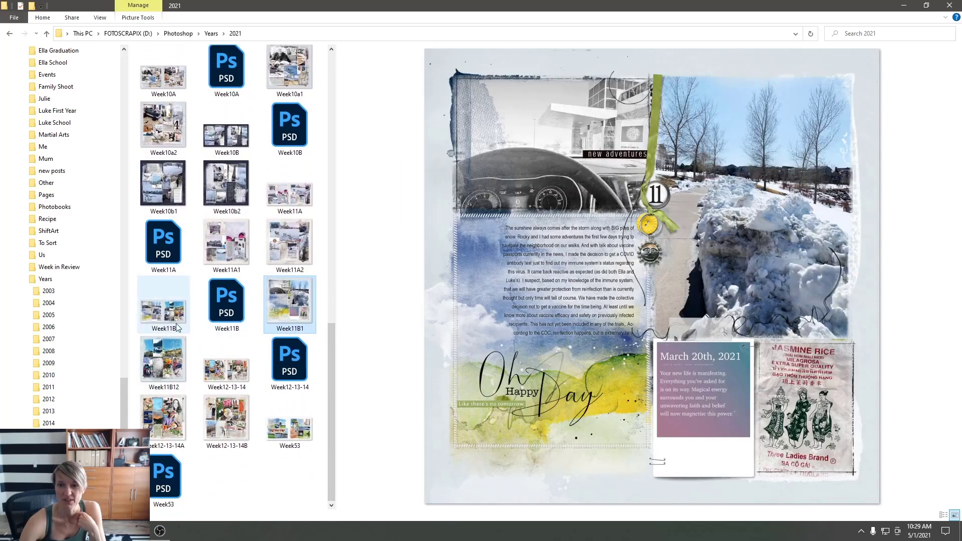
pyautogui.click(165, 363)
pyautogui.click(228, 383)
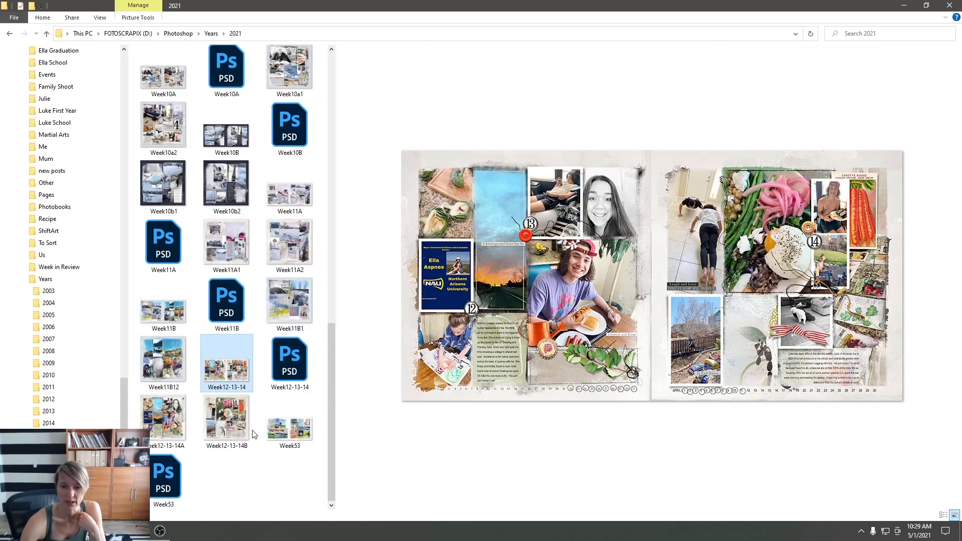
pyautogui.click(292, 432)
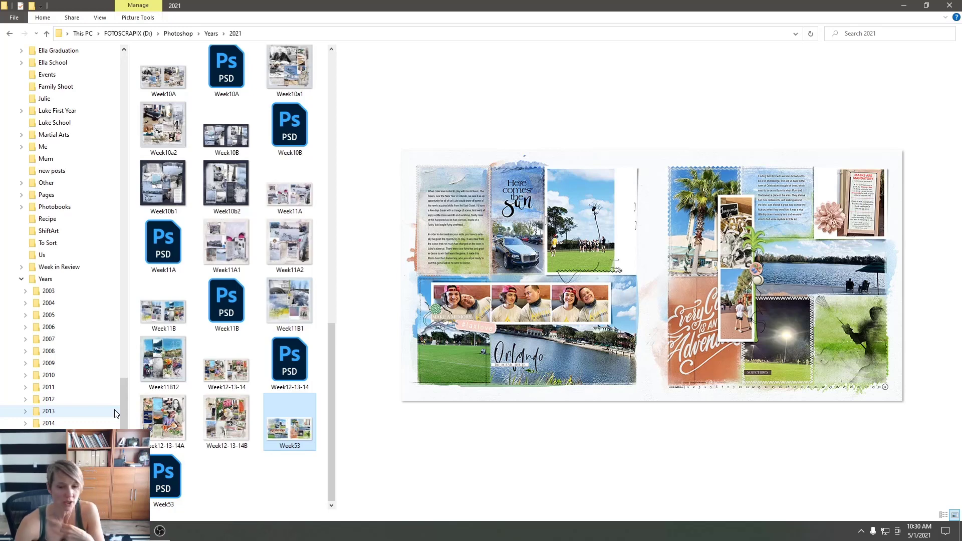
# Switch to Photoshop and move the Untitled-1 page window down, clear of the options bar
pyautogui.click(135, 531)
pyautogui.click(173, 476)
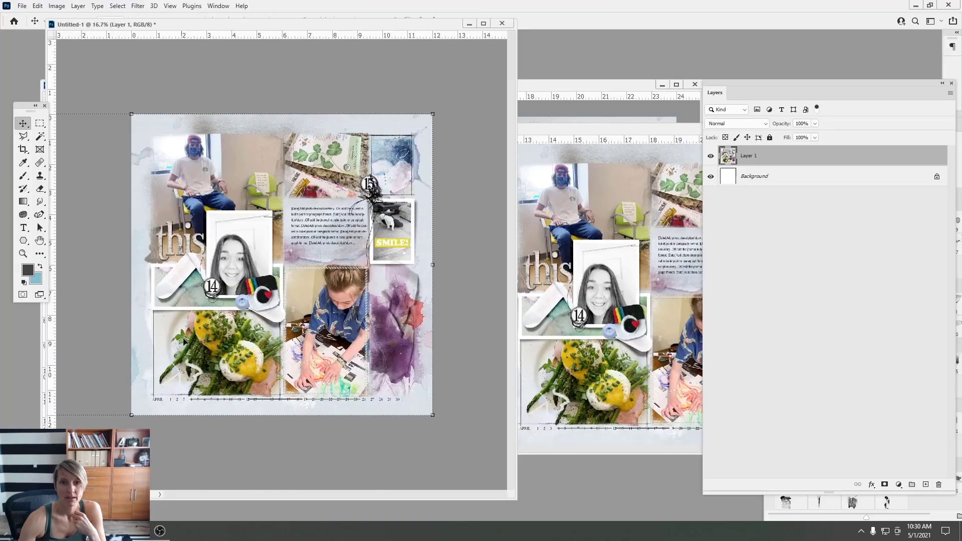
pyautogui.click(118, 9)
pyautogui.moveTo(68, 33)
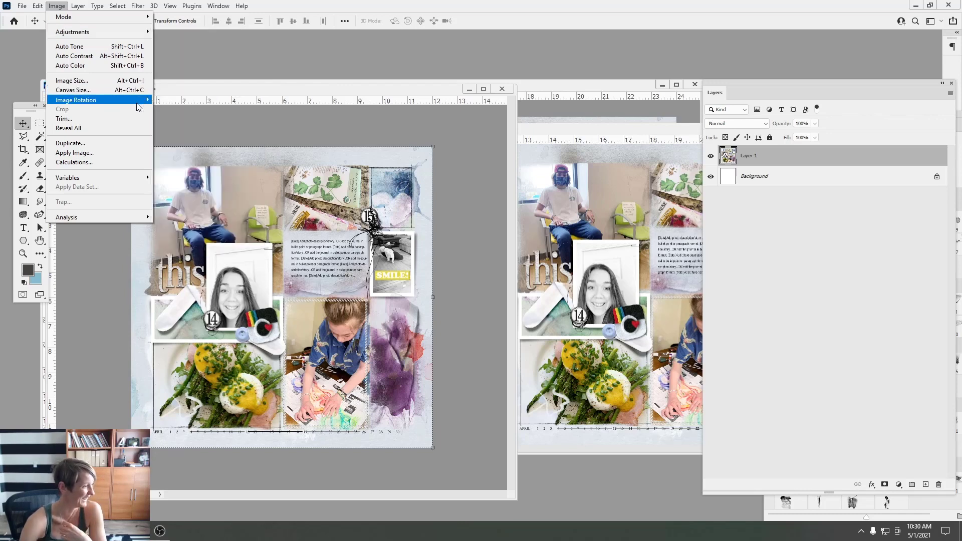
pyautogui.moveTo(121, 102)
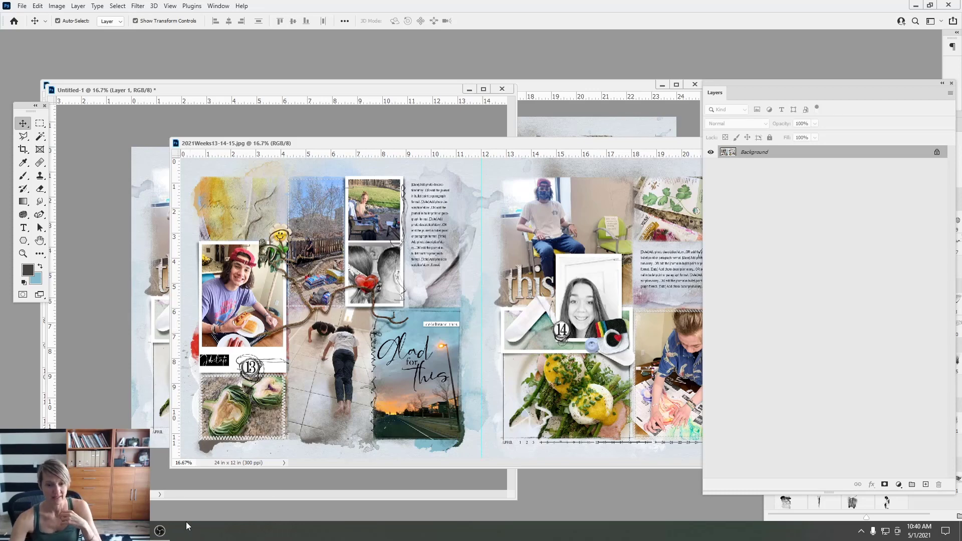
# Switch to OBS and slightly shrink the Video Capture Device webcam overlay in the scene preview
pyautogui.click(159, 533)
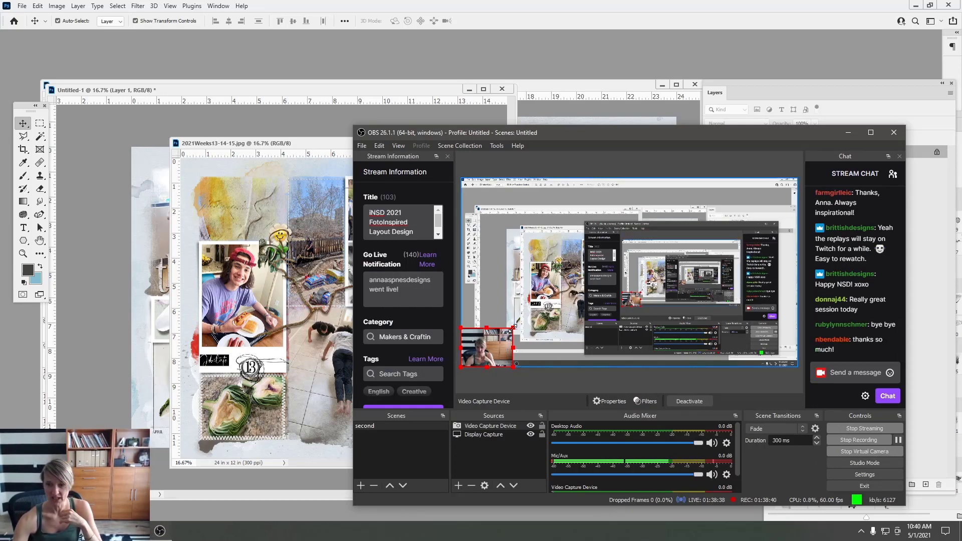
pyautogui.moveTo(513, 328)
pyautogui.mouseDown()
pyautogui.moveTo(503, 333)
pyautogui.moveTo(511, 329)
pyautogui.mouseUp()
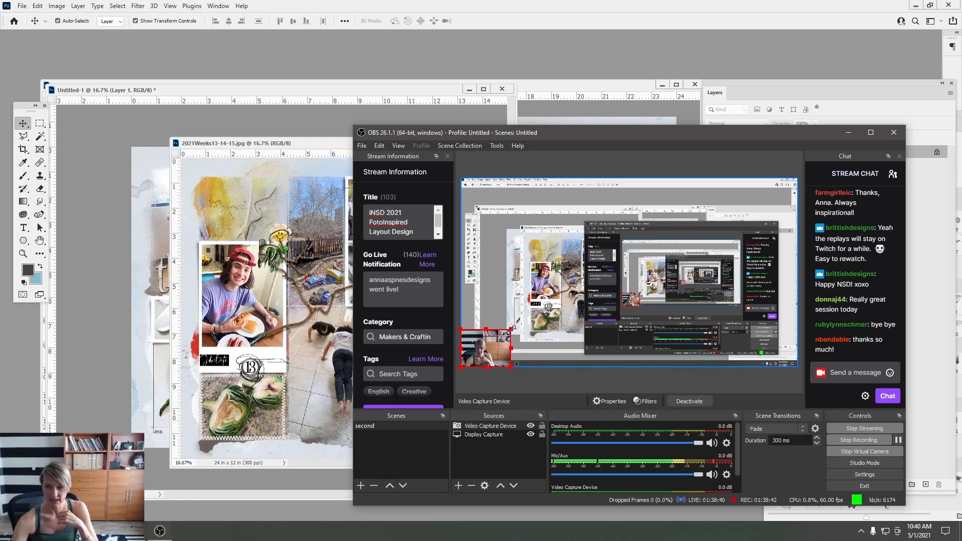